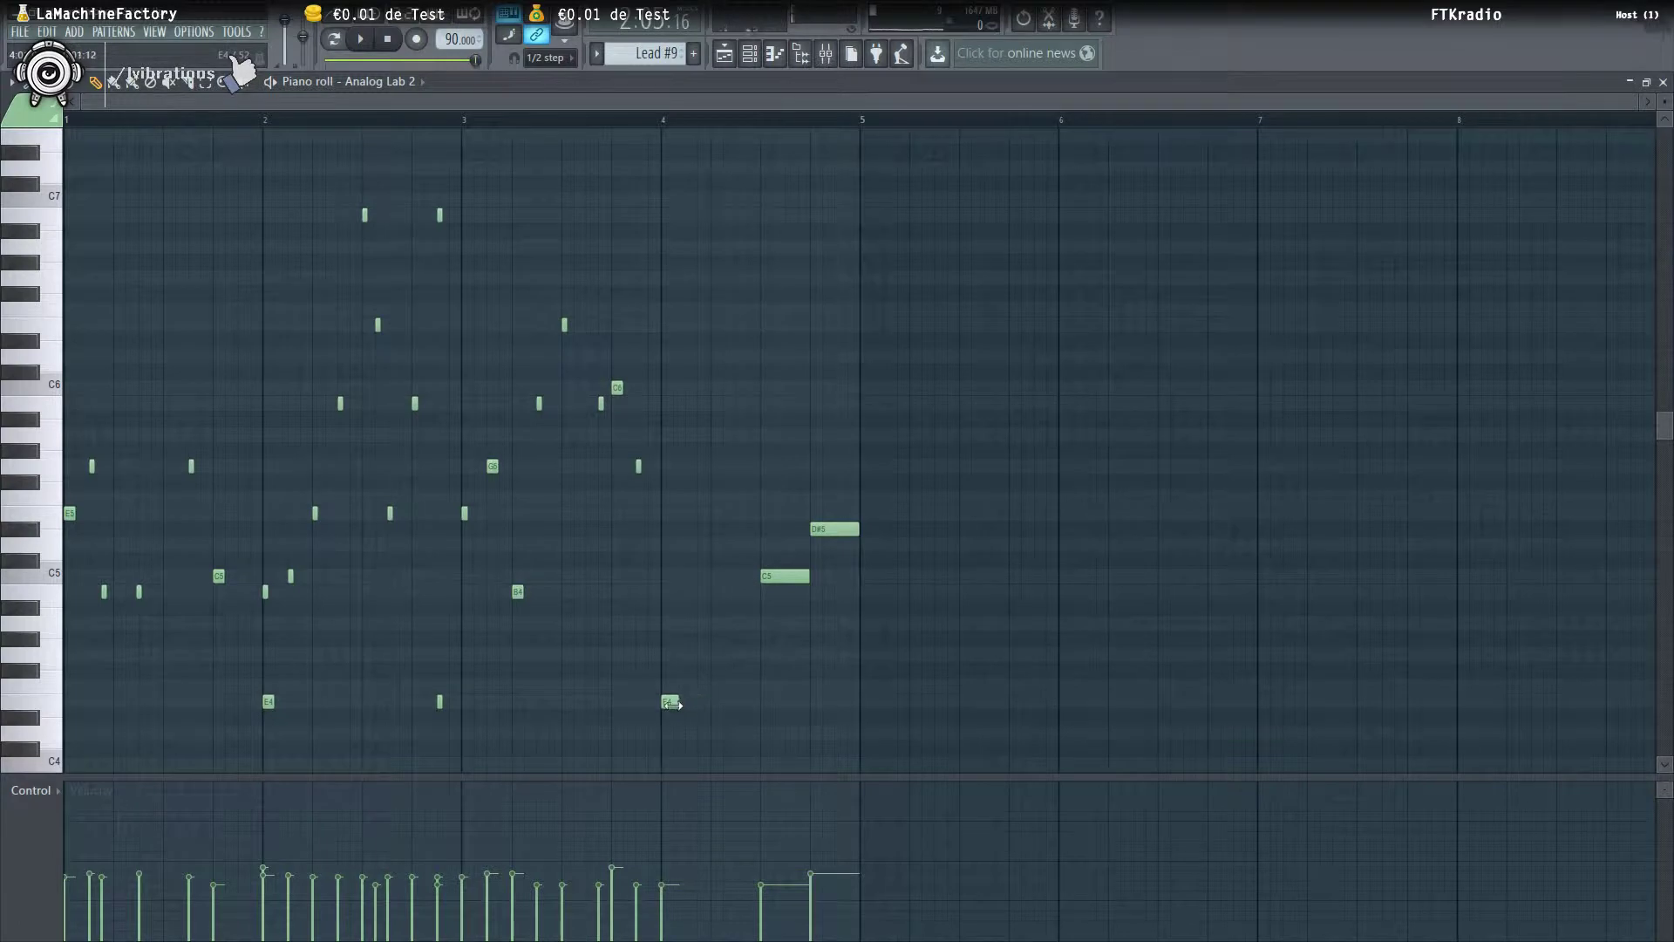
# Add an ascending run of short B4, E5, B5 and E6 notes in bar 4 of the Lead #9 pattern
pyautogui.click(361, 40)
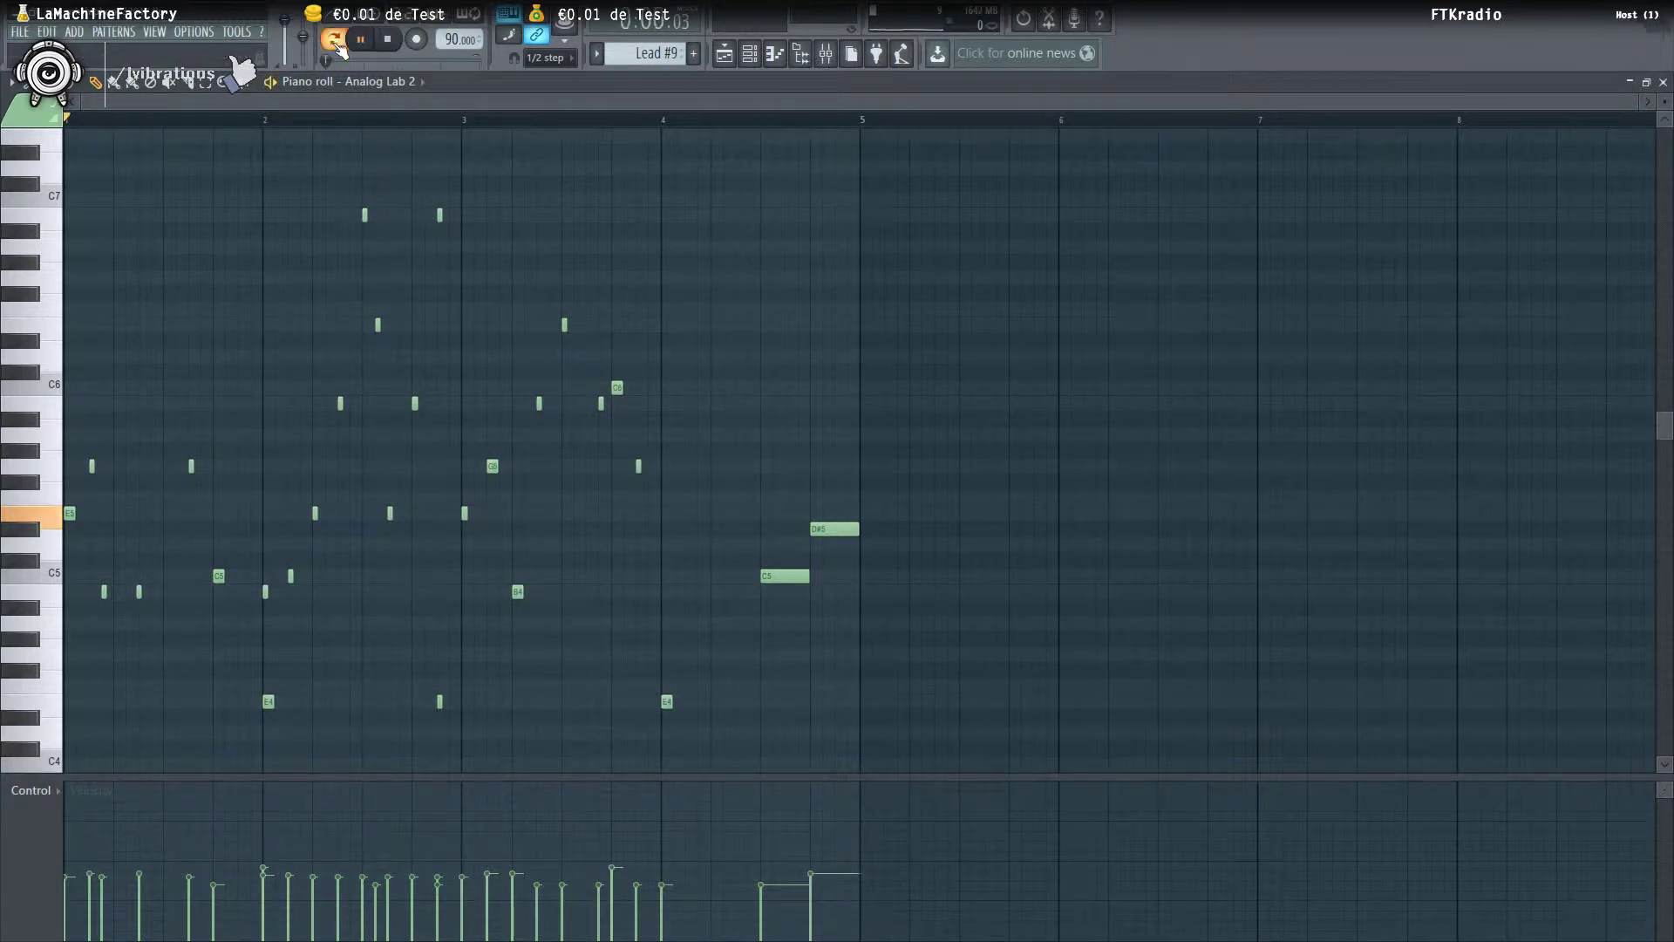
pyautogui.click(648, 120)
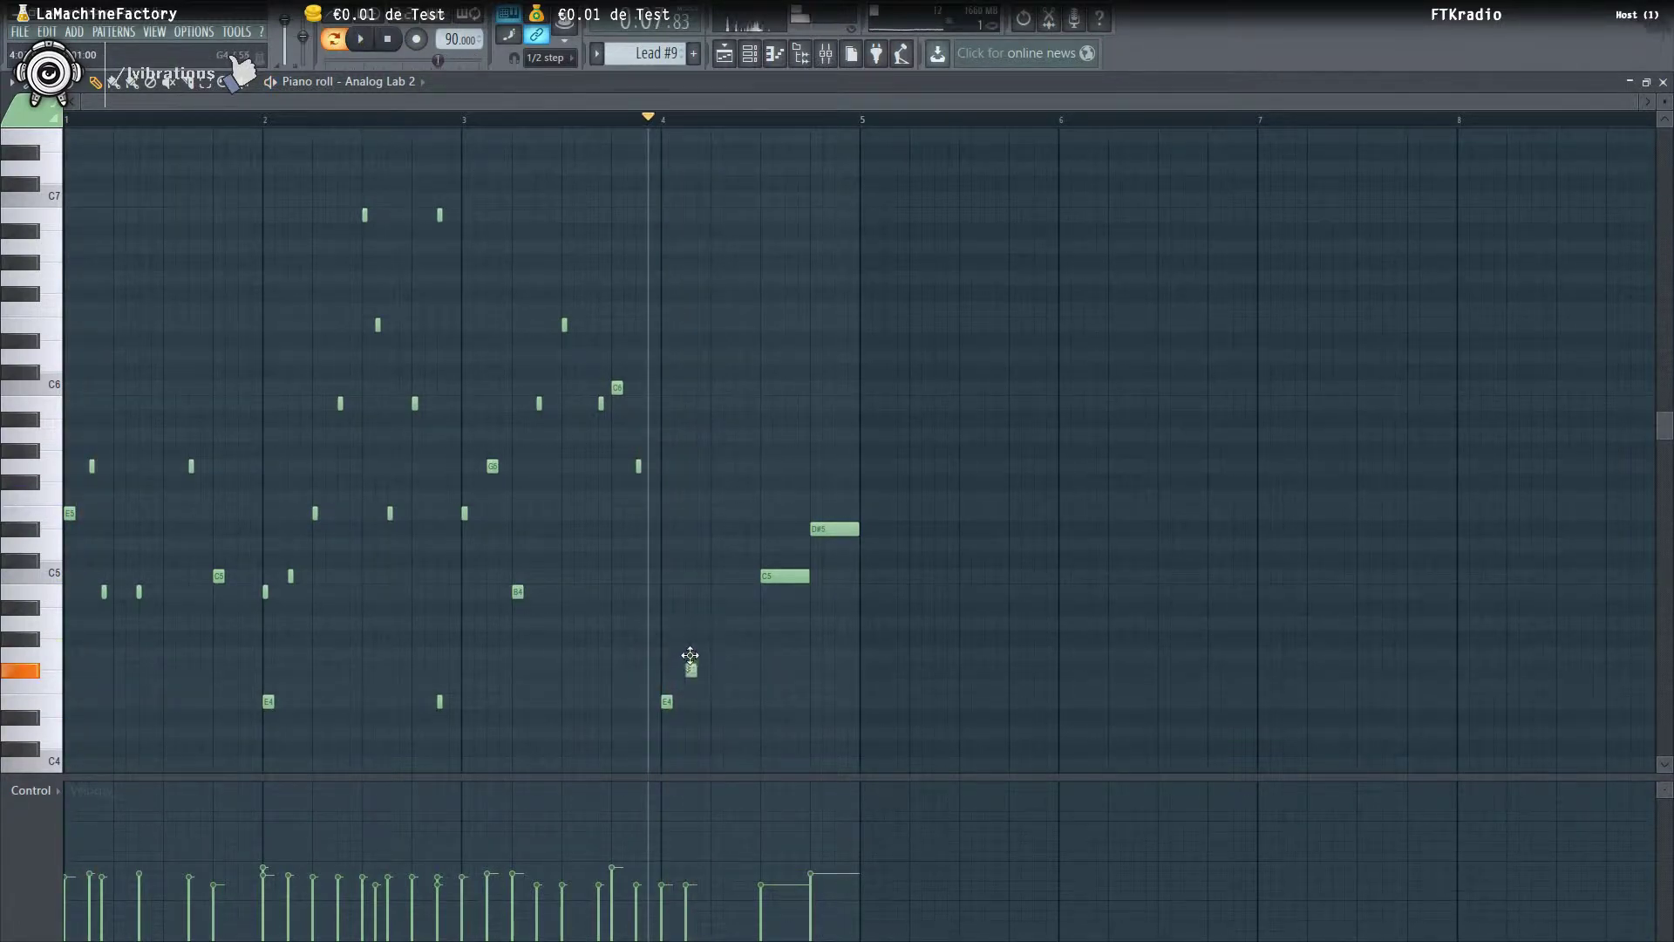
pyautogui.moveTo(690, 655); pyautogui.dragTo(689, 591)
pyautogui.press('space')
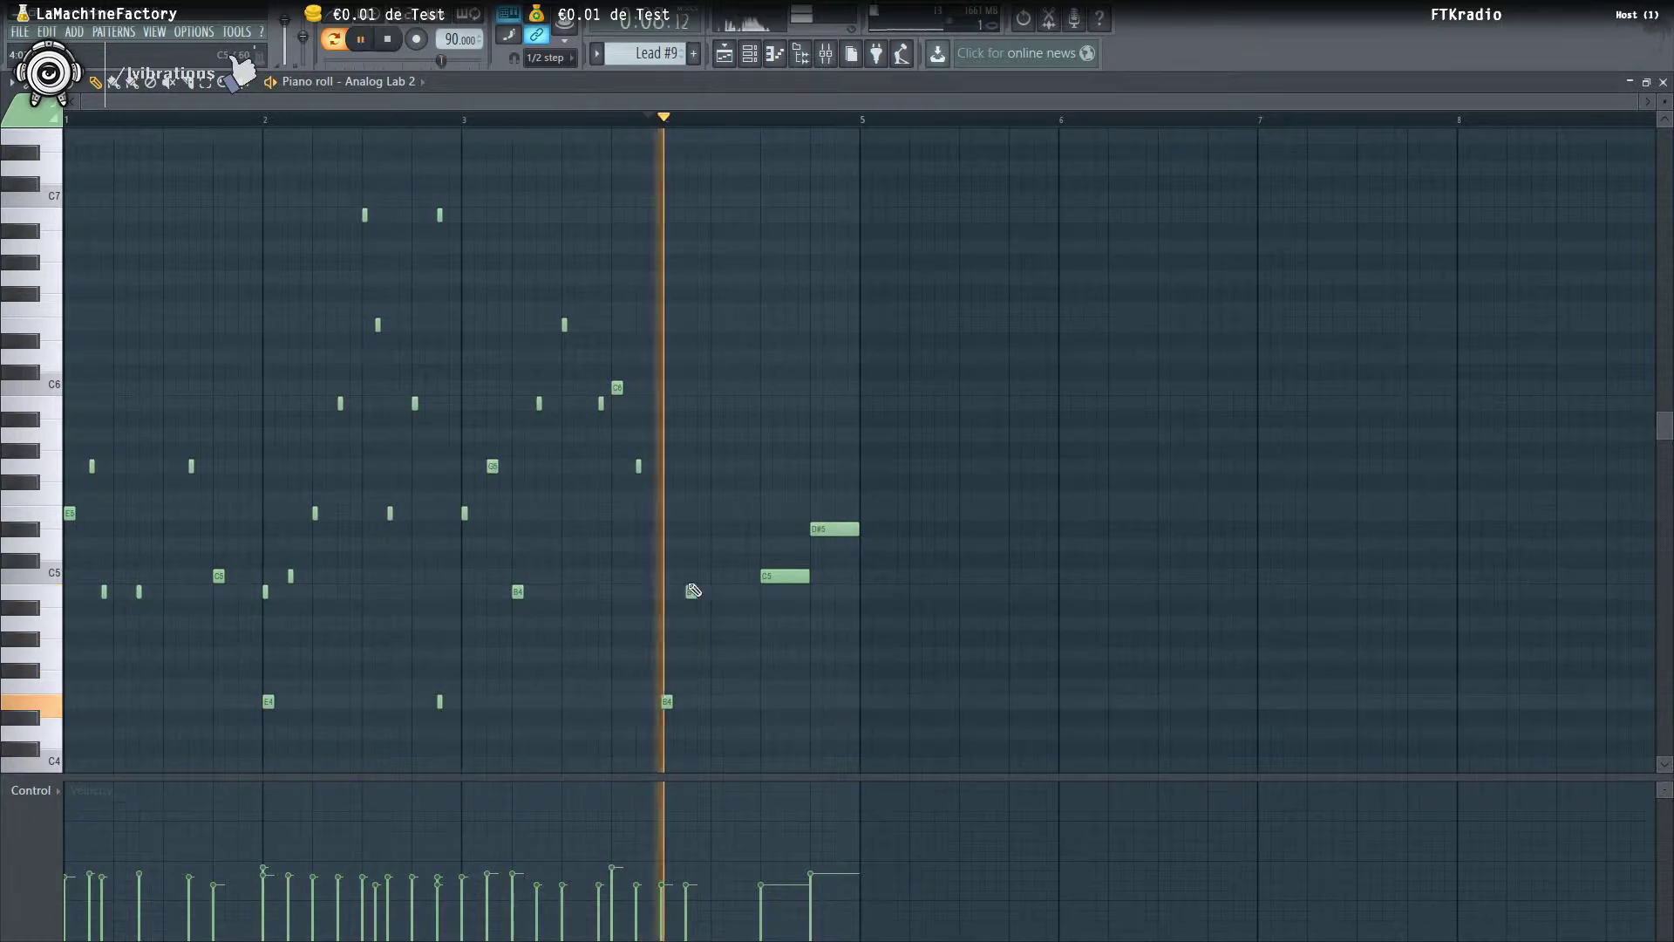
pyautogui.click(717, 512)
pyautogui.click(742, 403)
pyautogui.click(767, 324)
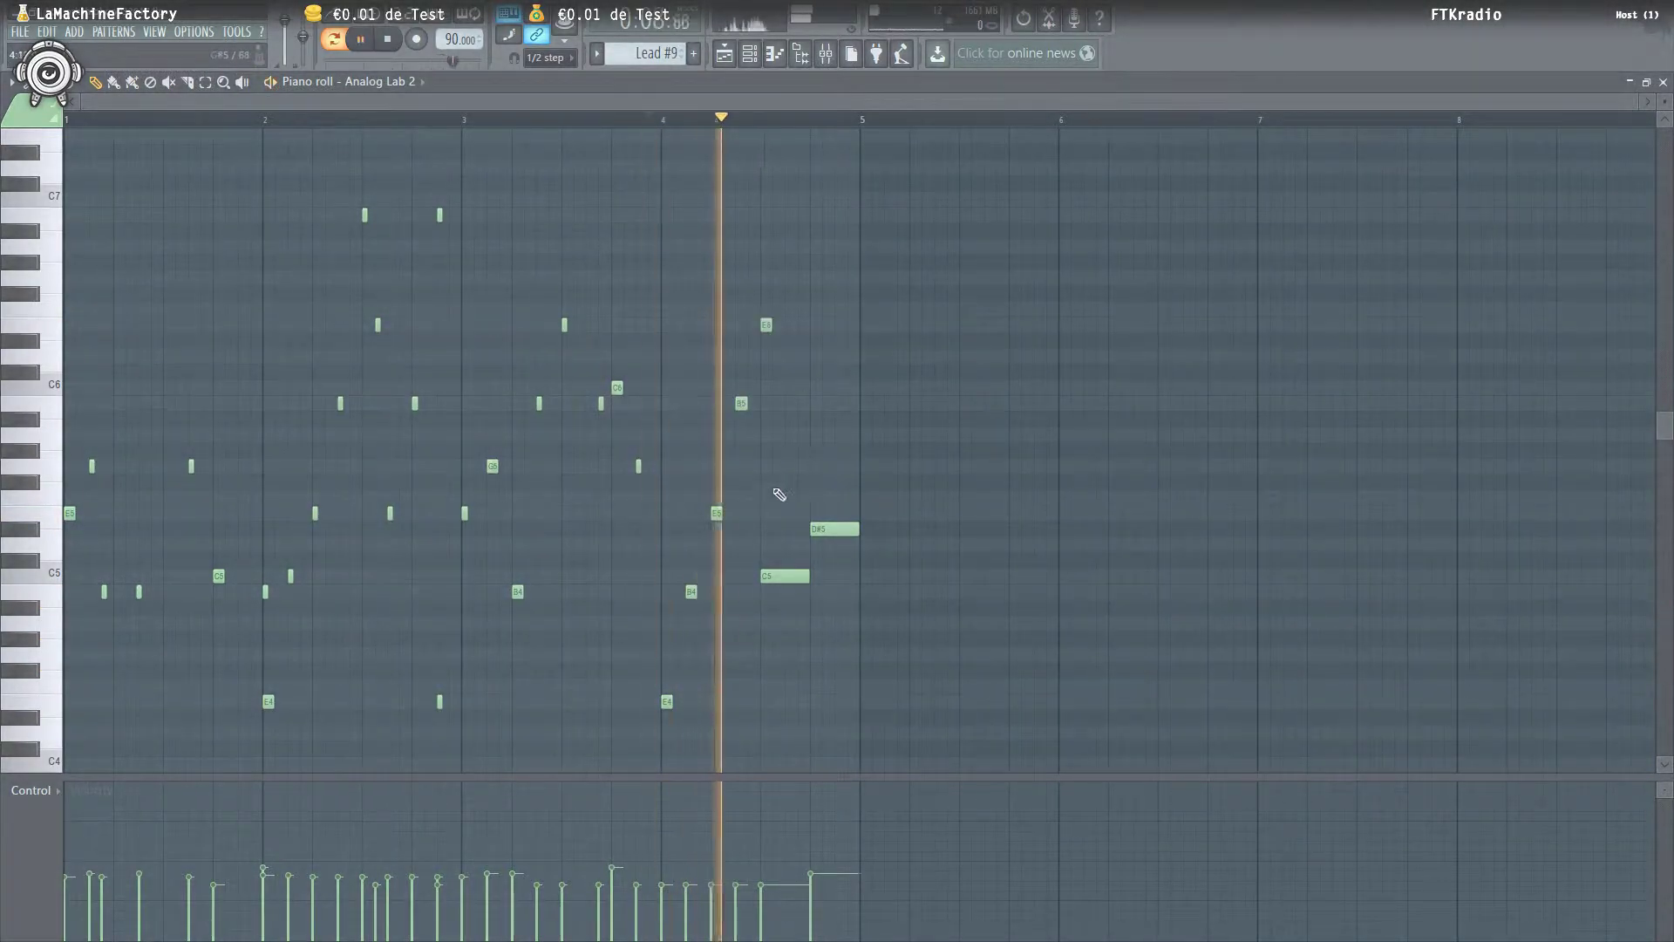
# Finish bar 4 of the lead with a short E5 note followed by very short B5 and E6 notes, and play it back
pyautogui.click(791, 451)
pyautogui.press('space')
pyautogui.press('space')
pyautogui.press('space')
pyautogui.moveTo(791, 452); pyautogui.dragTo(851, 317)
pyautogui.press('space')
pyautogui.press('space')
pyautogui.press('space')
pyautogui.press('space')
pyautogui.press('space')
pyautogui.click(850, 403)
pyautogui.press('space')
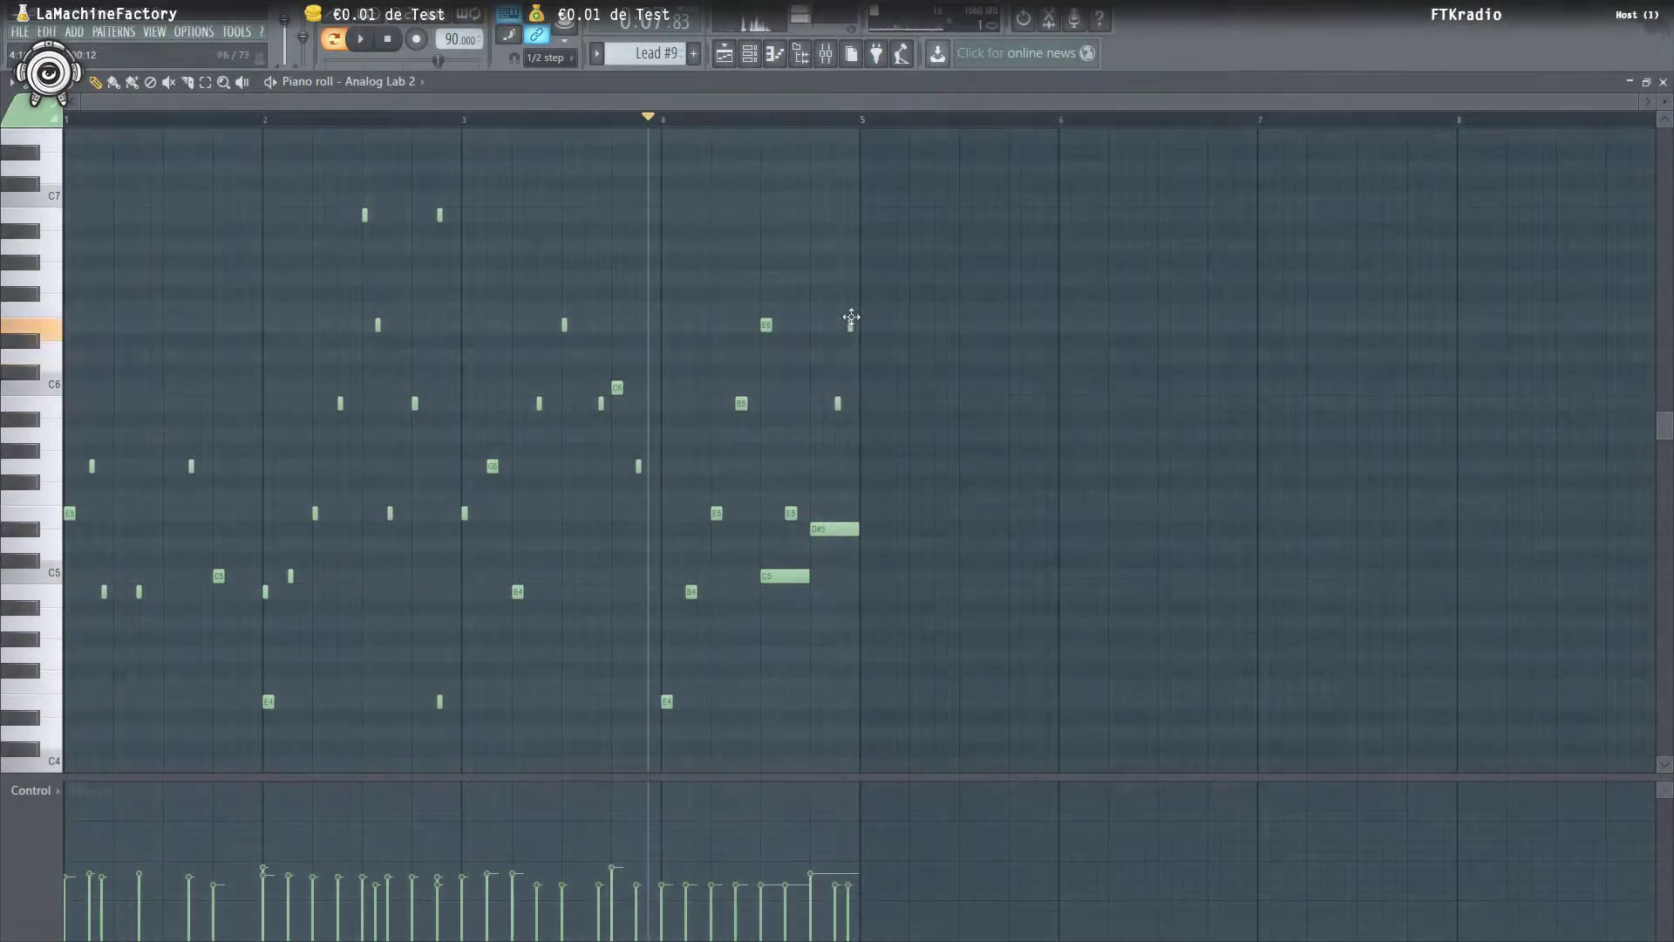
pyautogui.press('space')
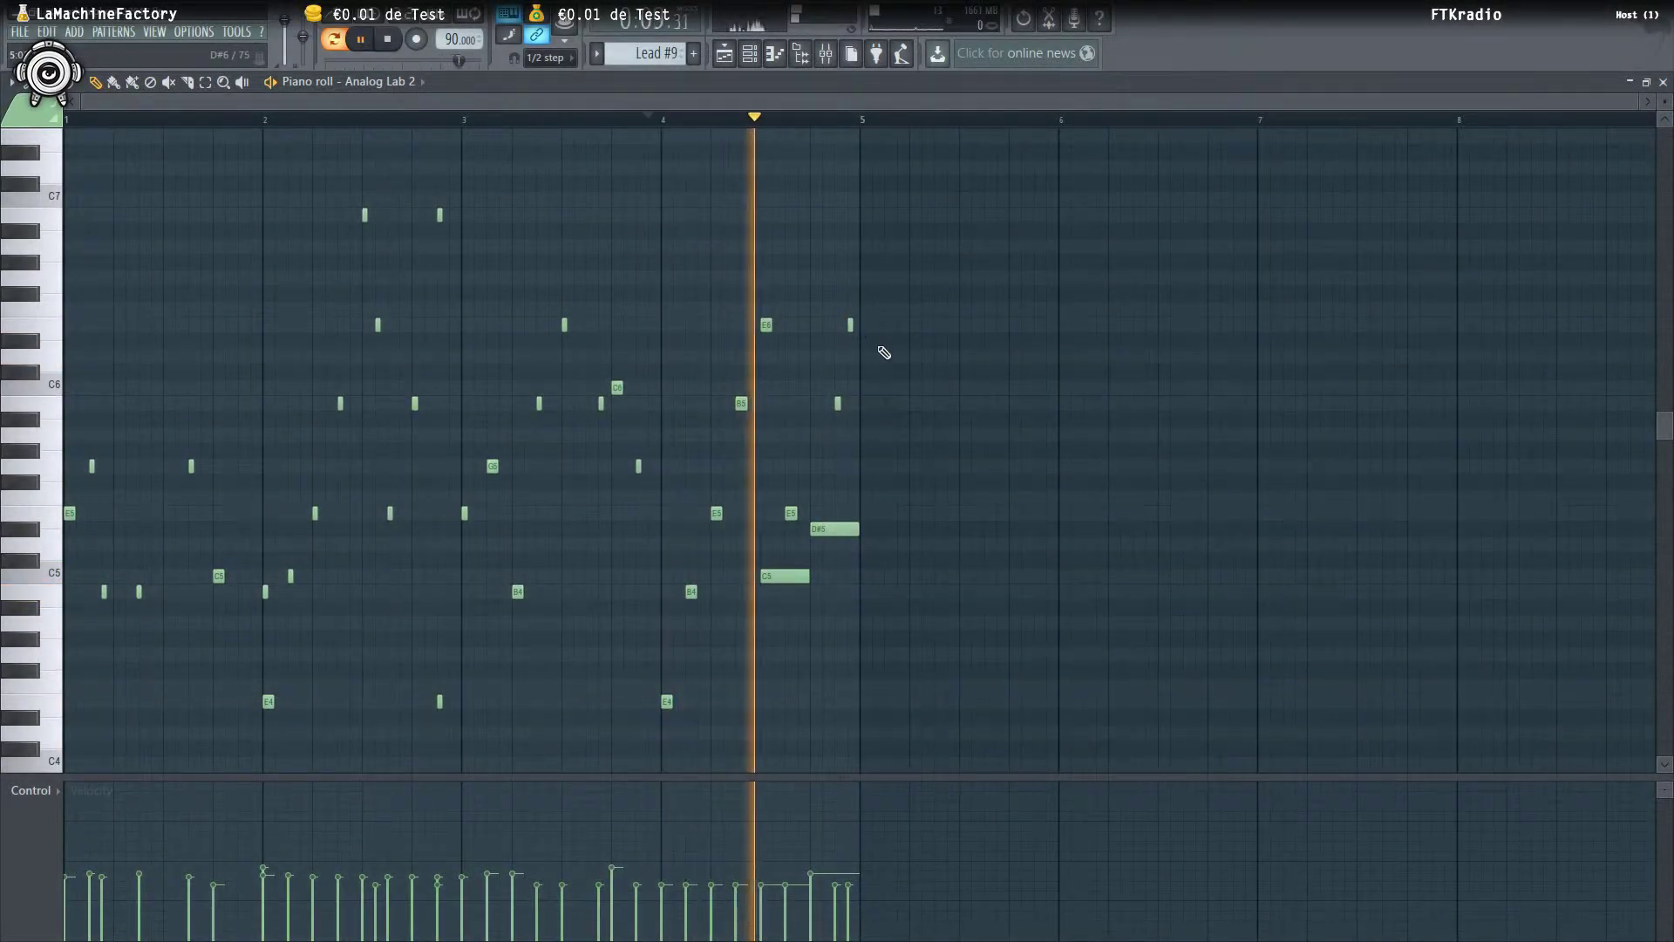
pyautogui.press('space')
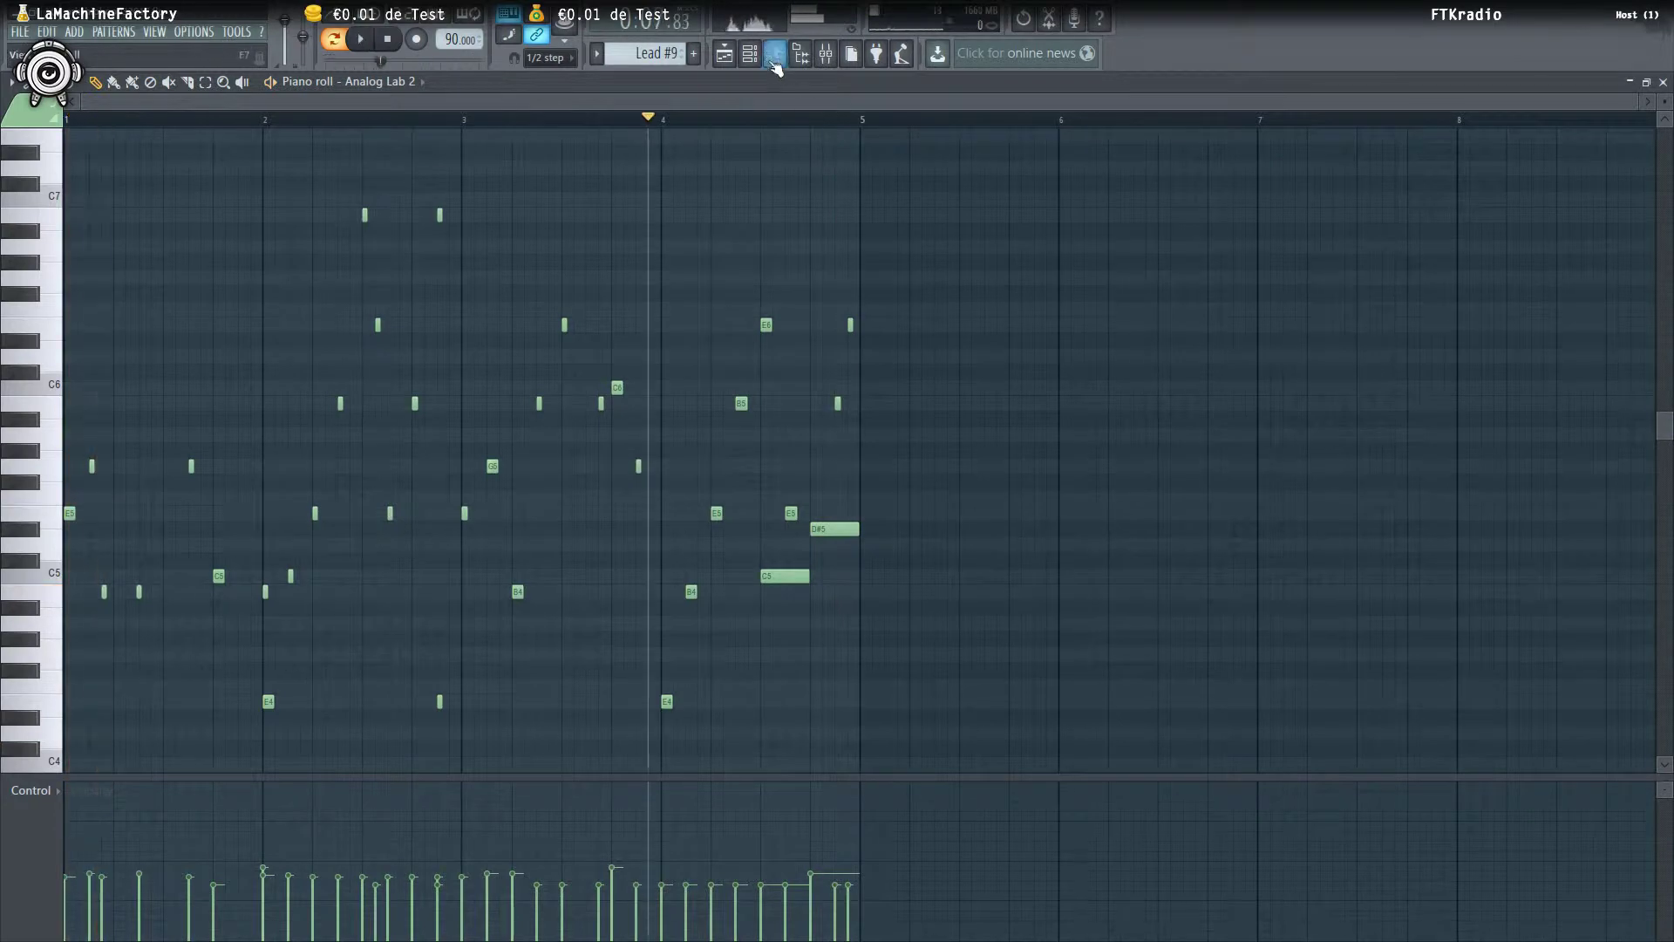
# Duplicate the playlist's kick, hi-hat, bass and lead clips of bars 45 to 48 so the copies start at bar 49, and play the transition
pyautogui.click(725, 57)
pyautogui.scroll(-2, 868, 262)
pyautogui.moveTo(1021, 809); pyautogui.dragTo(960, 142)
pyautogui.scroll(3, 968, 157)
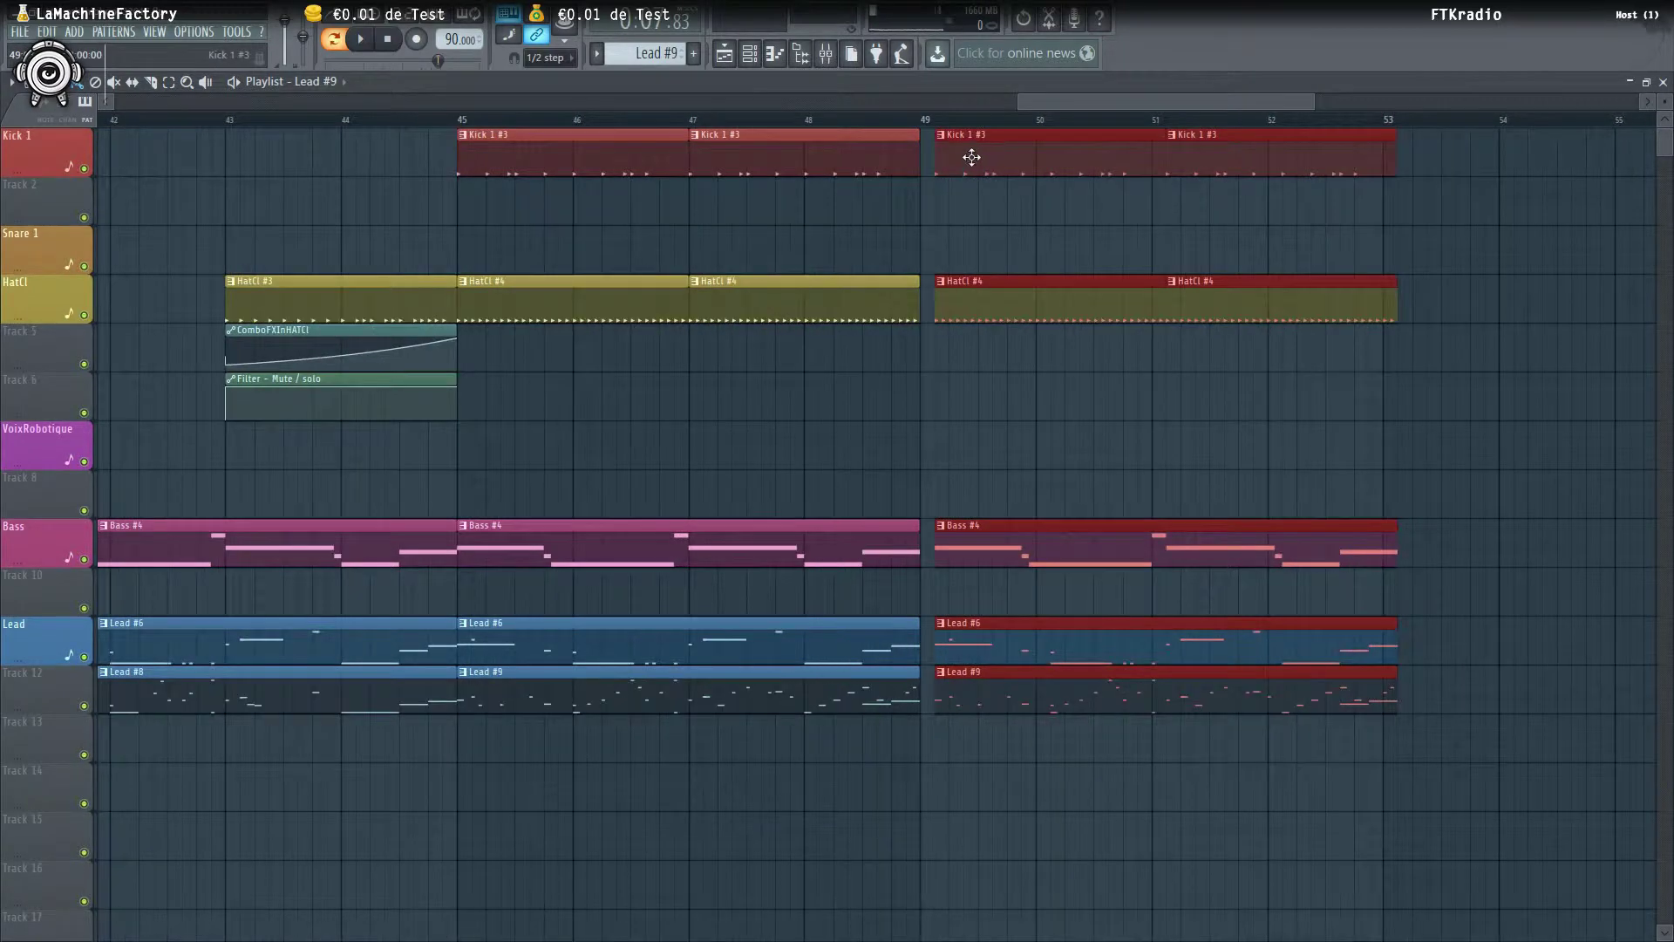
pyautogui.click(697, 122)
pyautogui.press('space')
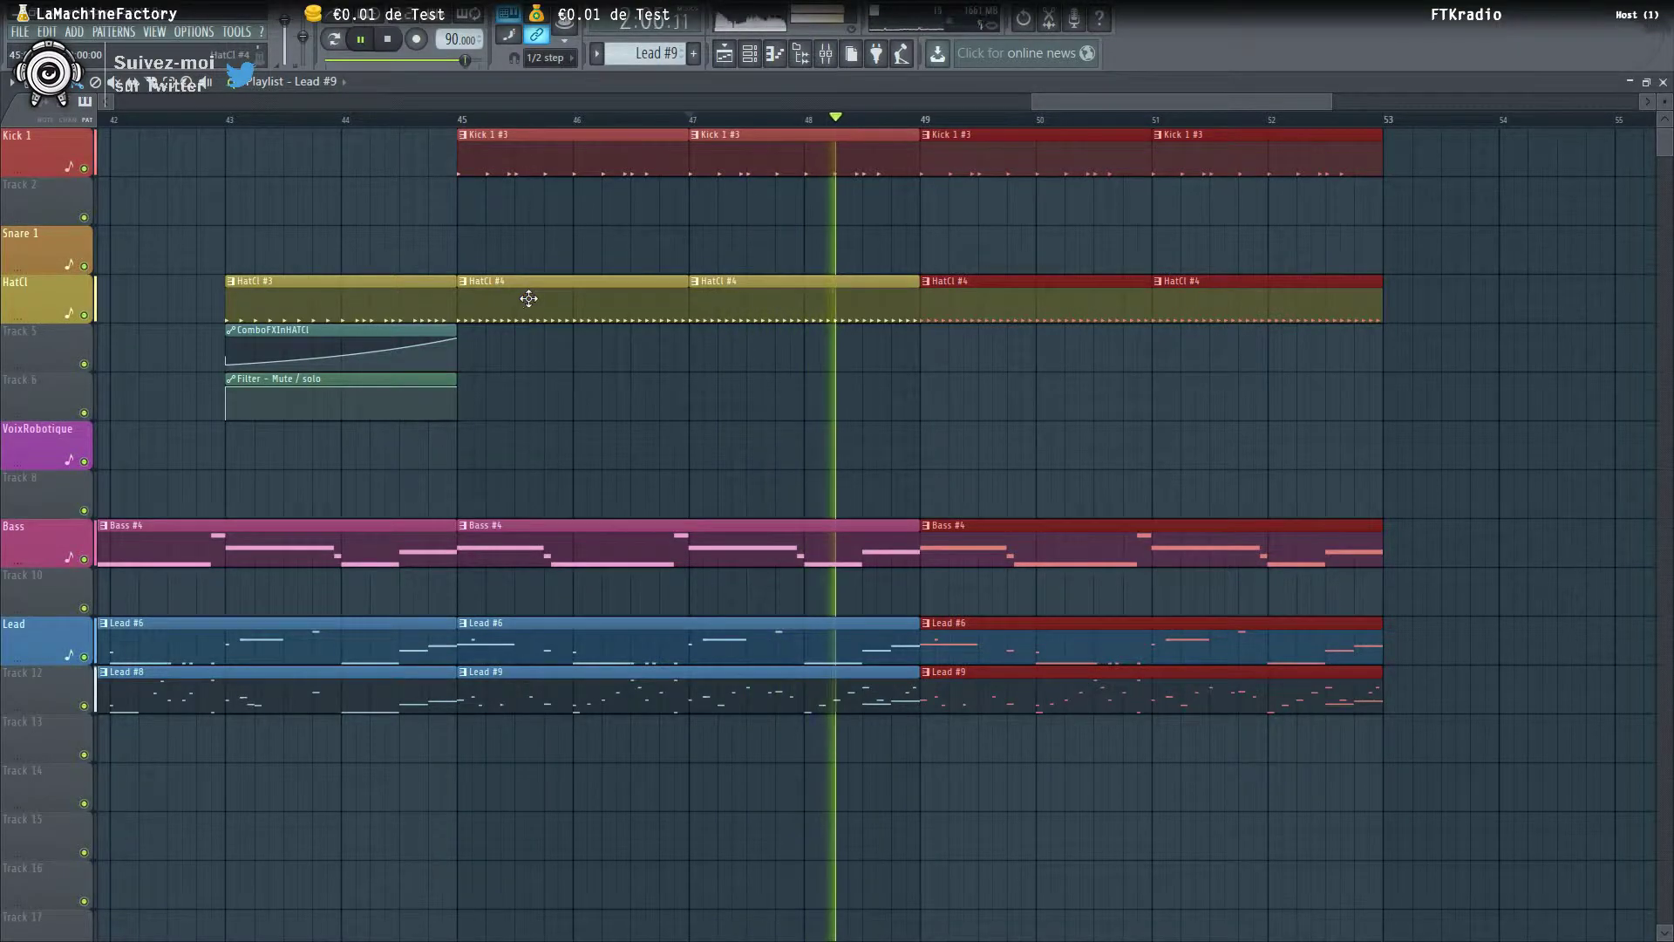
# Place a copy of the BB_90_K03_FX01 #2 clip on Track 2 starting at bar 45 and listen to it
pyautogui.scroll(-6, 529, 298)
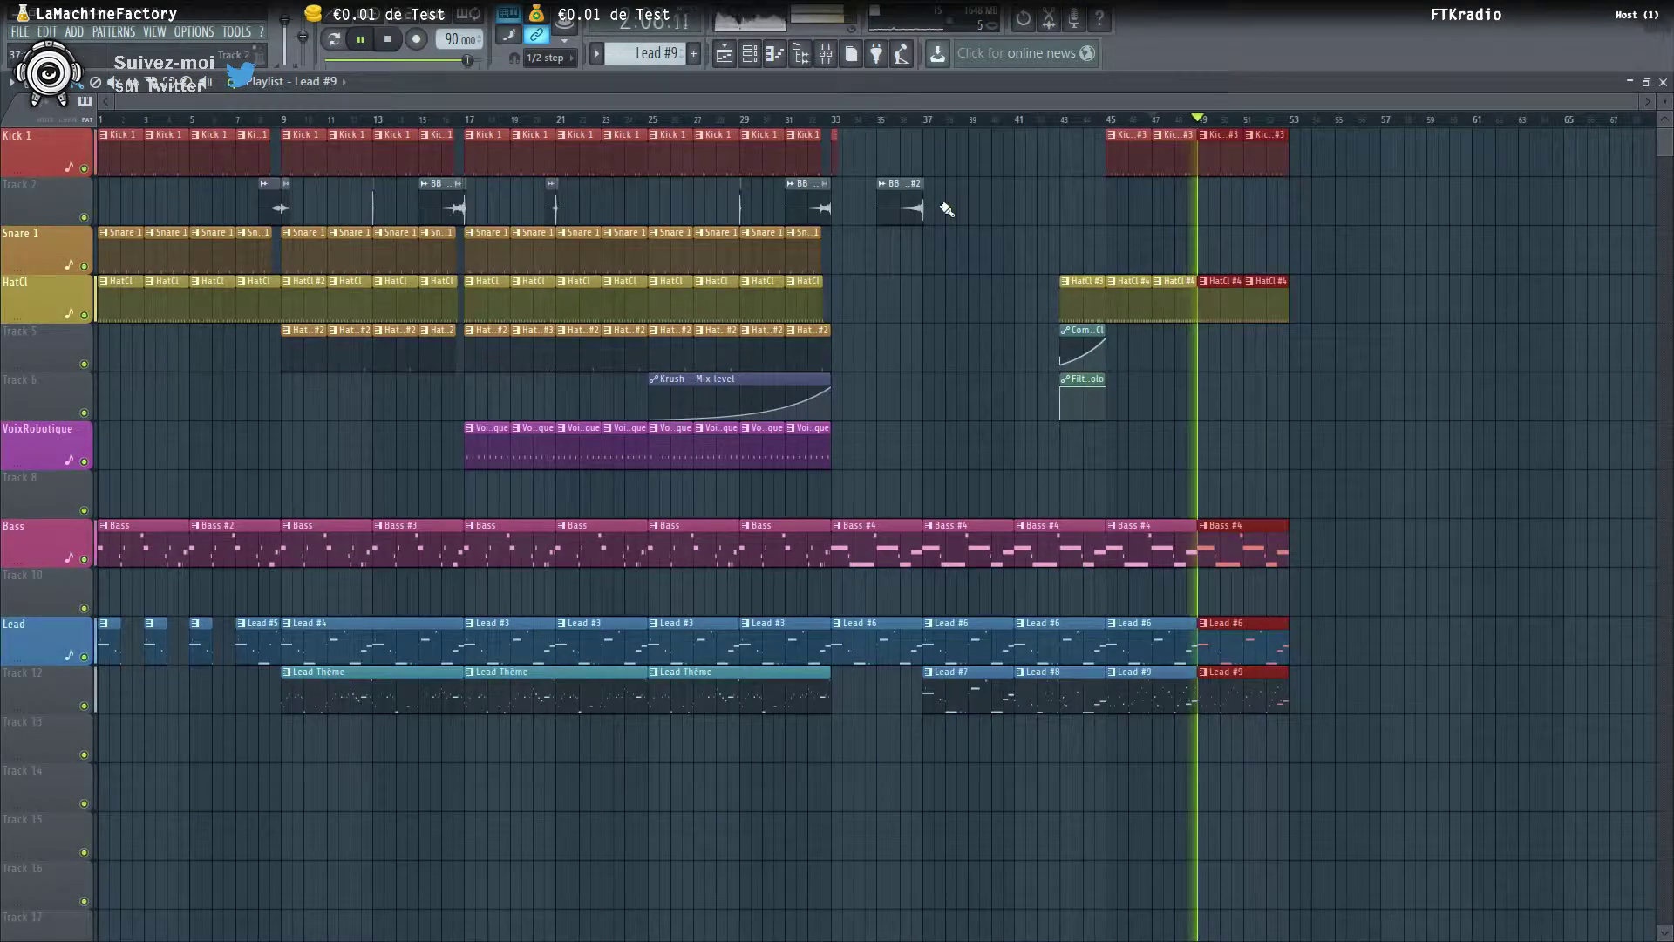
pyautogui.press('space')
pyautogui.click(897, 207)
pyautogui.scroll(2, 1062, 215)
pyautogui.moveTo(1102, 214); pyautogui.dragTo(1150, 205)
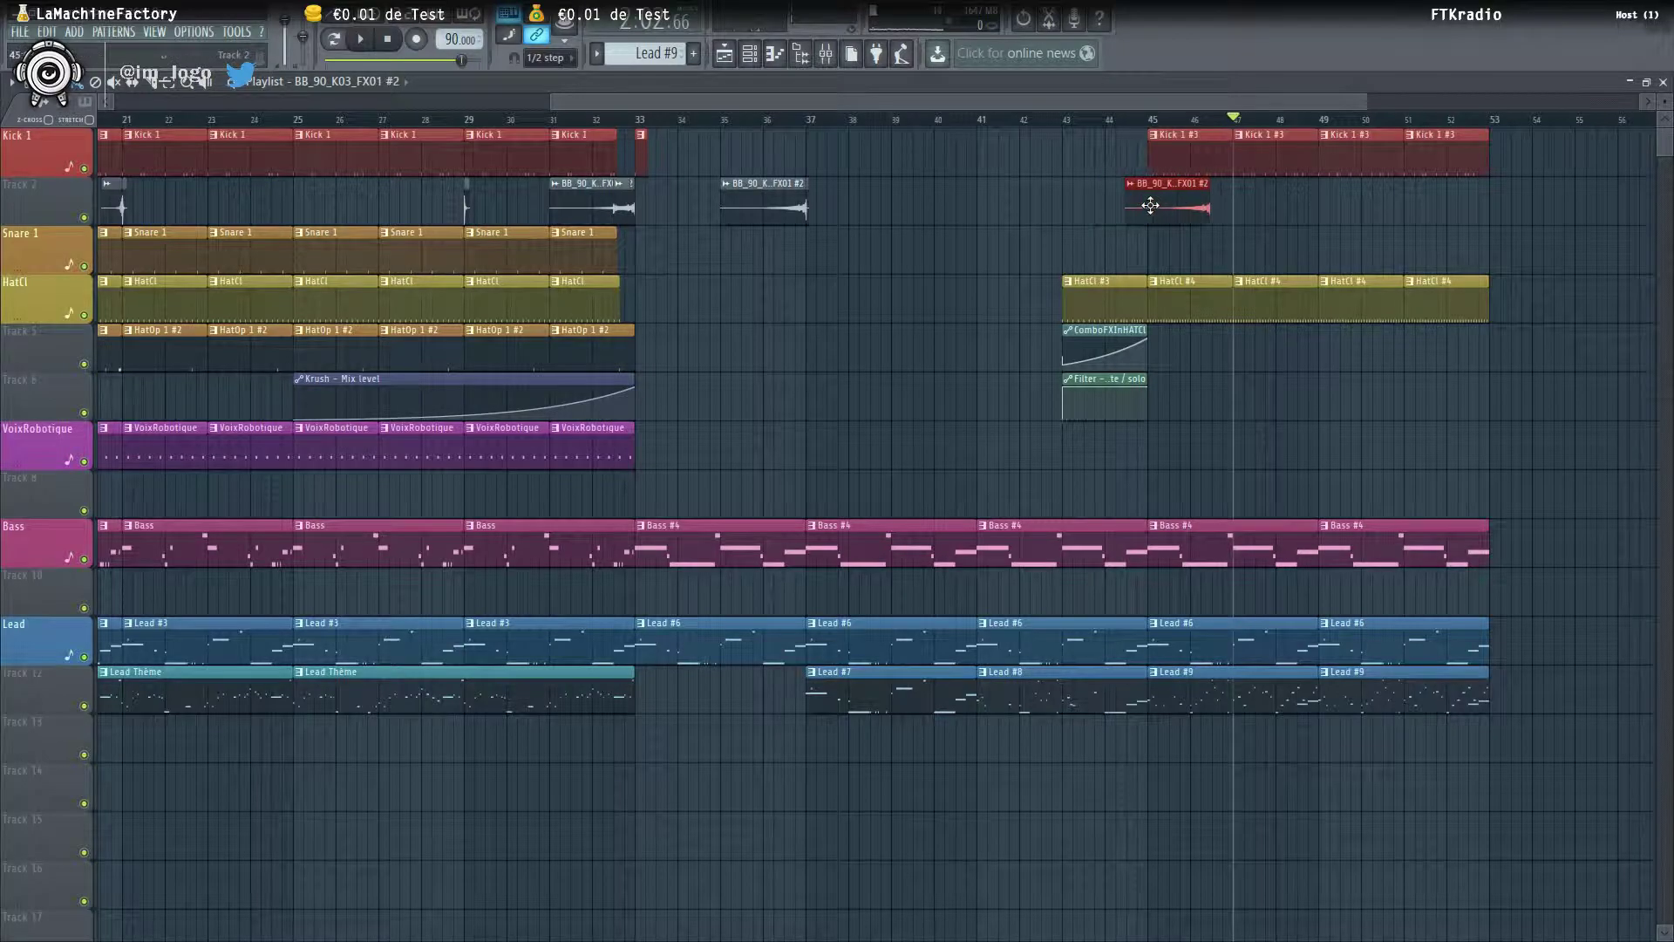
pyautogui.press('space')
pyautogui.click(1202, 117)
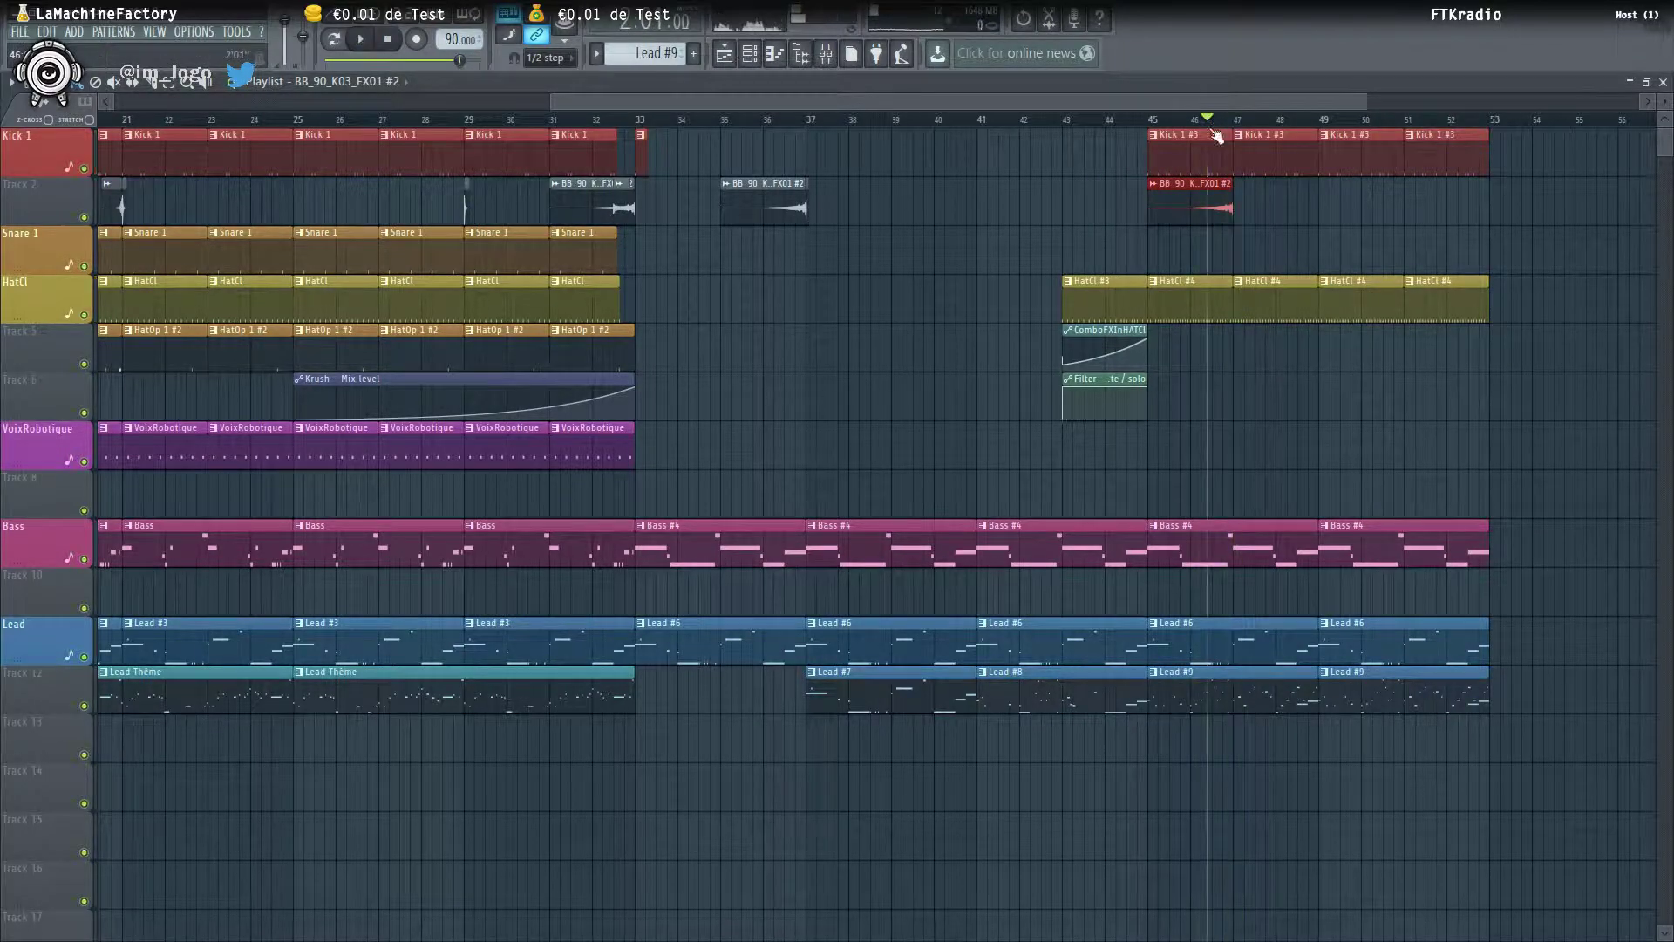
pyautogui.scroll(3, 1229, 139)
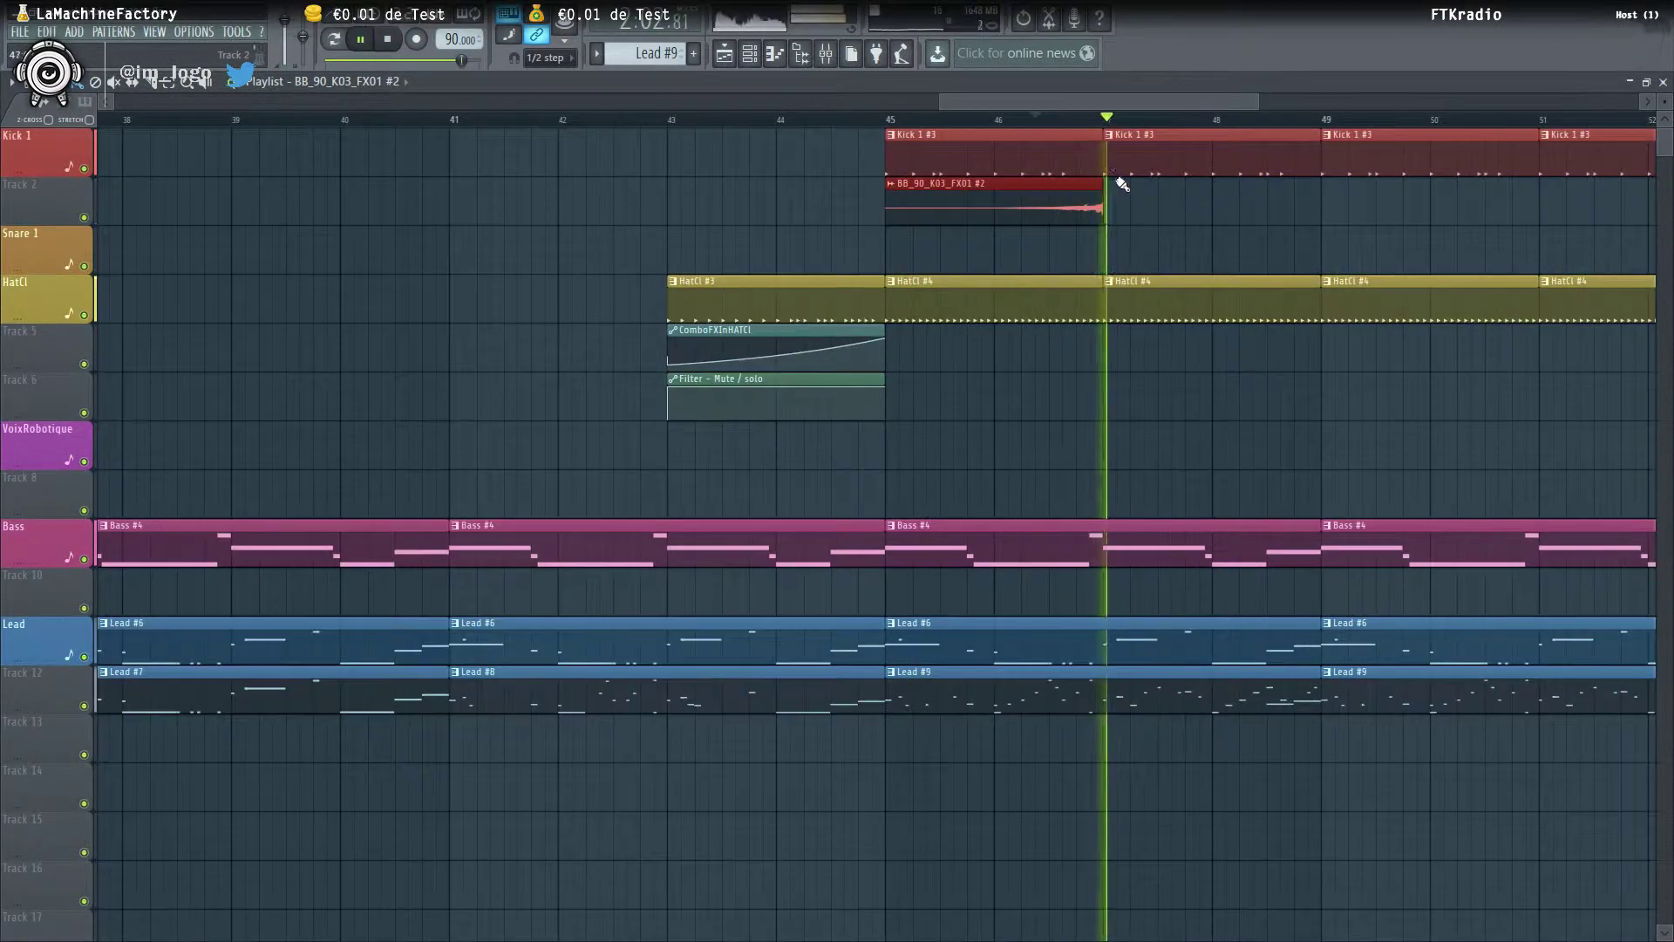
# Play from bar 45 and shorten the HatCl #4 clip there so it ends just before bar 47
pyautogui.press('space')
pyautogui.click(890, 120)
pyautogui.press('space')
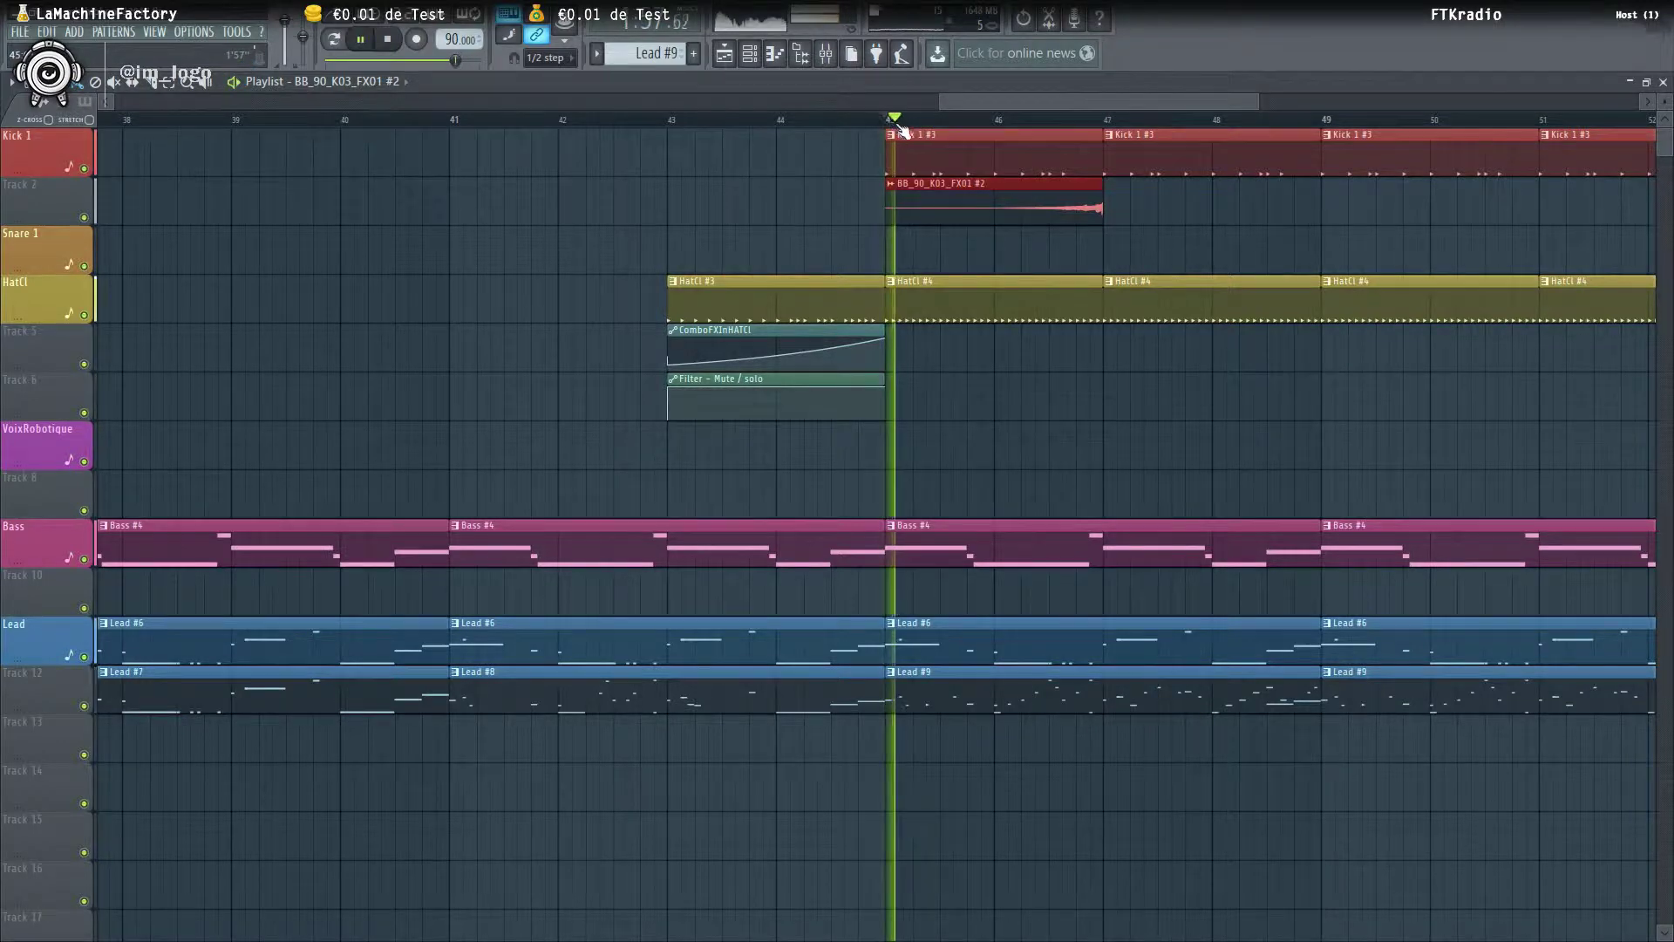
pyautogui.moveTo(1096, 289); pyautogui.dragTo(1083, 288)
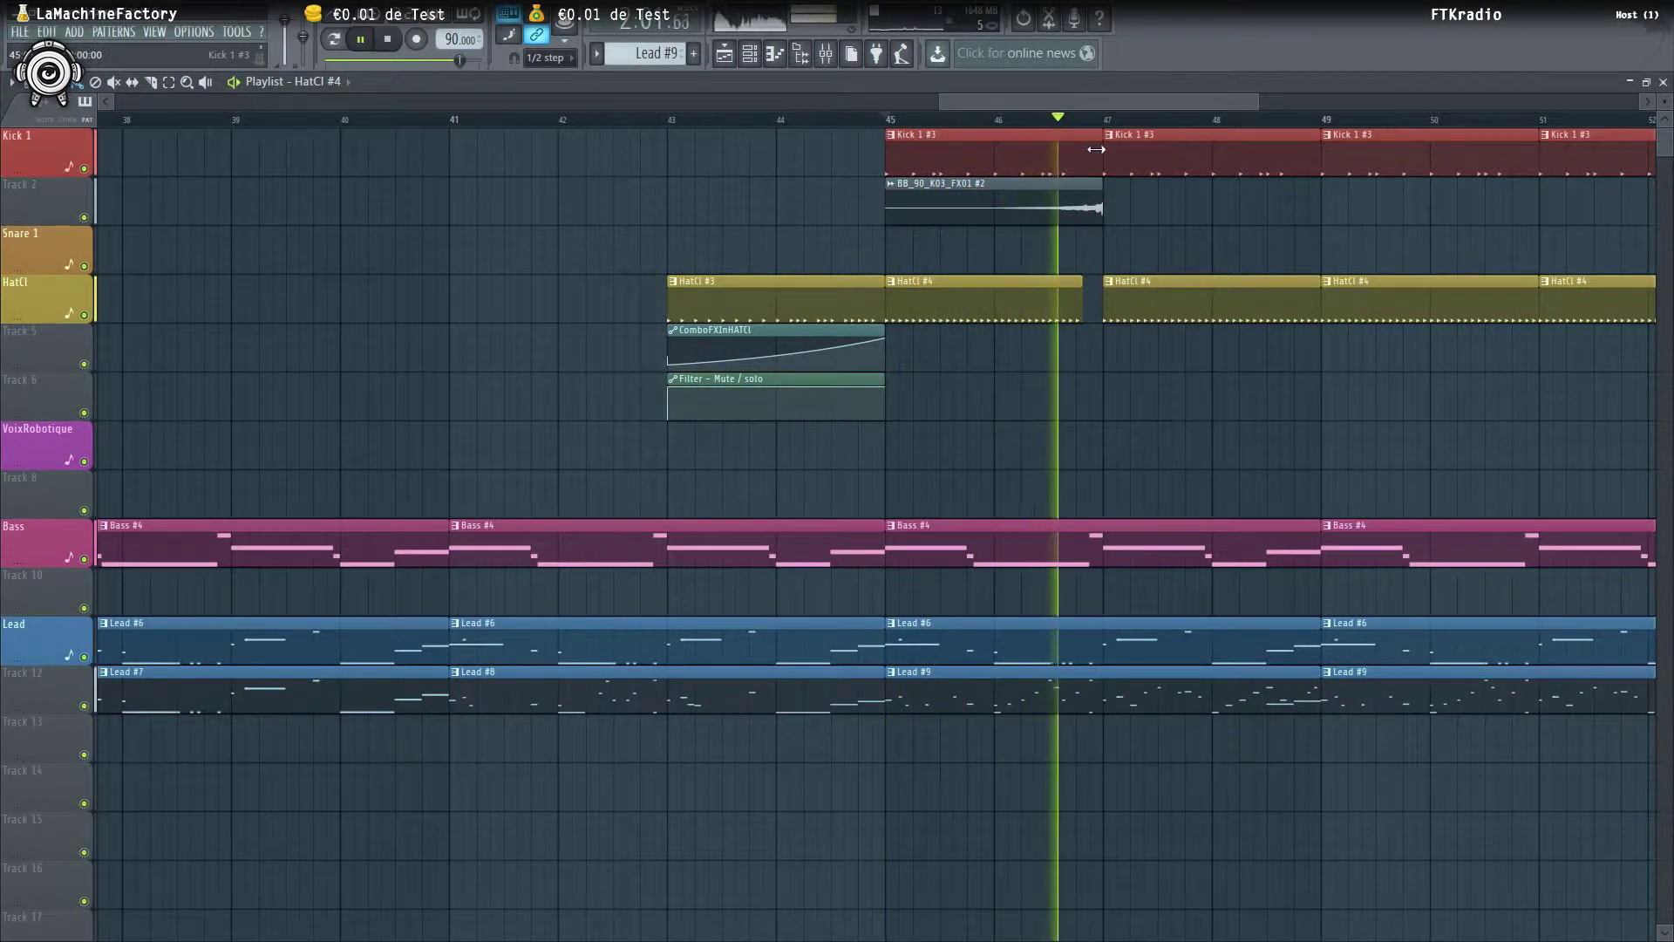
pyautogui.press('space')
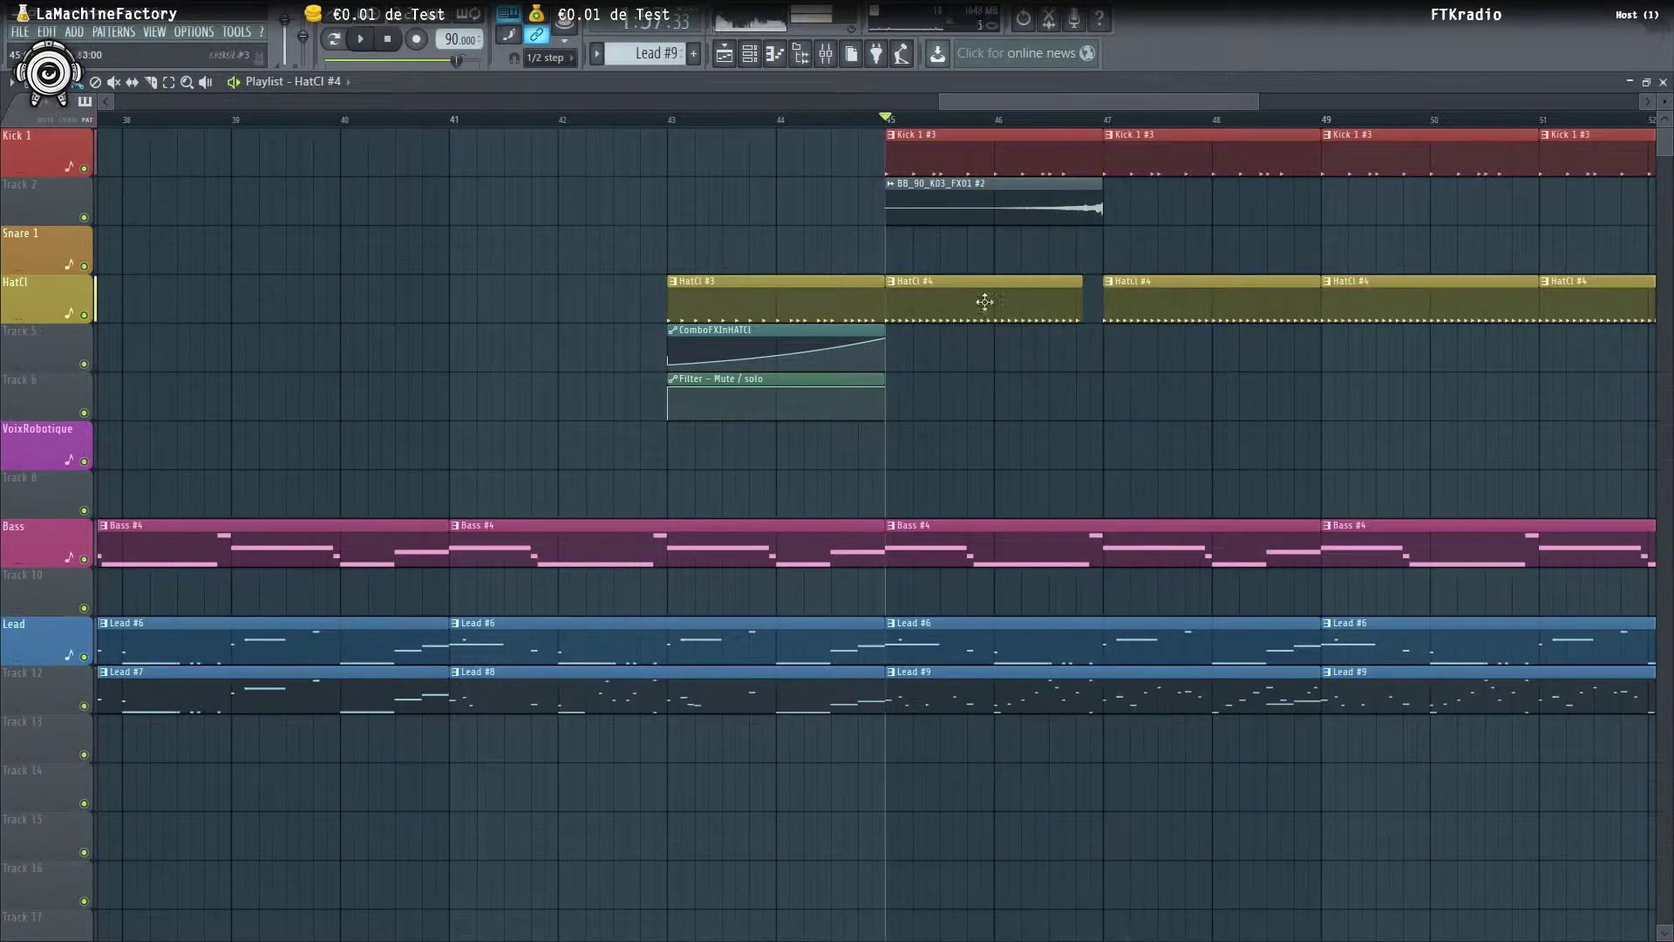
# Add Snare 1 pattern clips on the Snare 1 track from bar 47
pyautogui.scroll(-4, 828, 392)
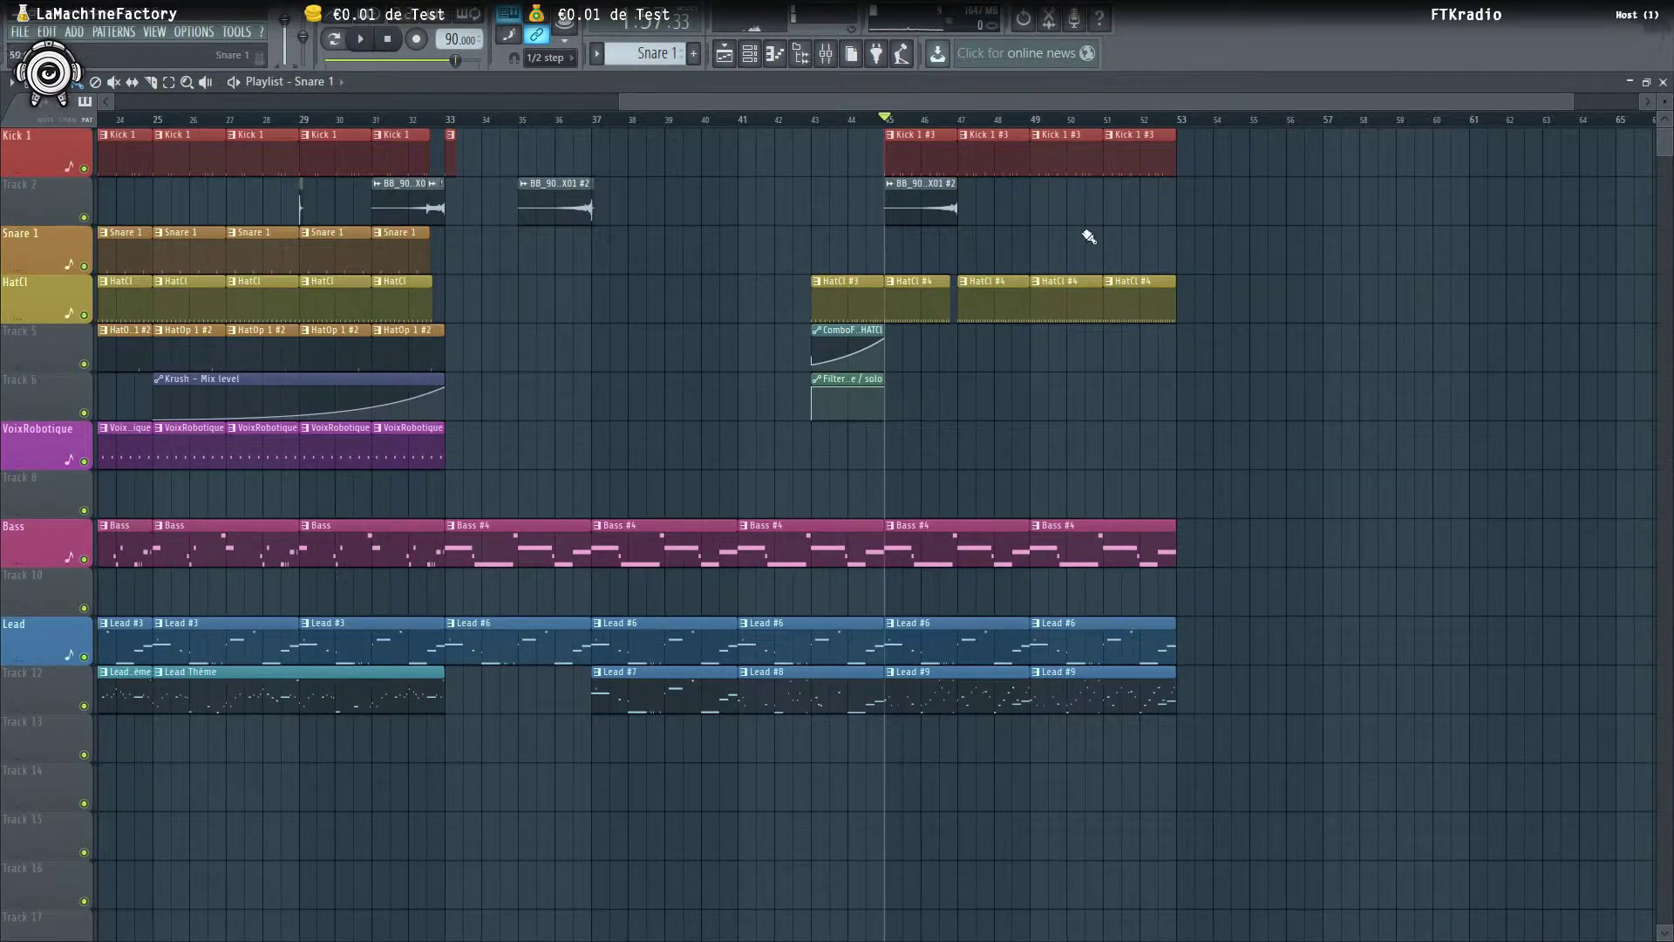
pyautogui.scroll(4, 1089, 237)
pyautogui.click(759, 255)
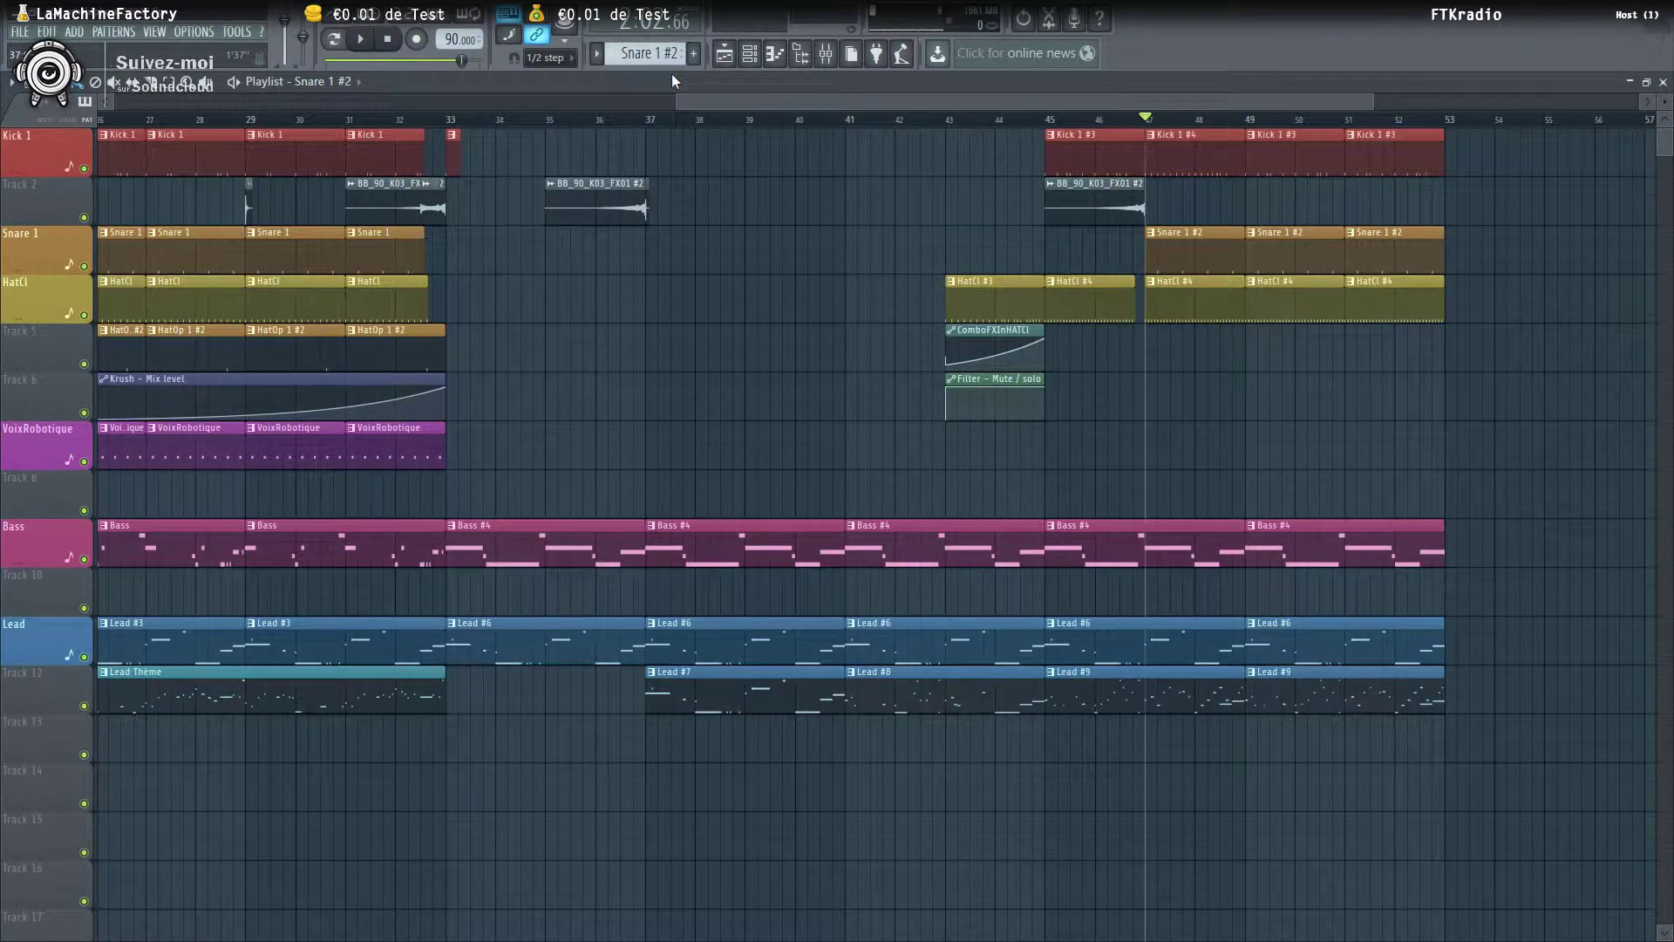
pyautogui.scroll(-3, 795, 339)
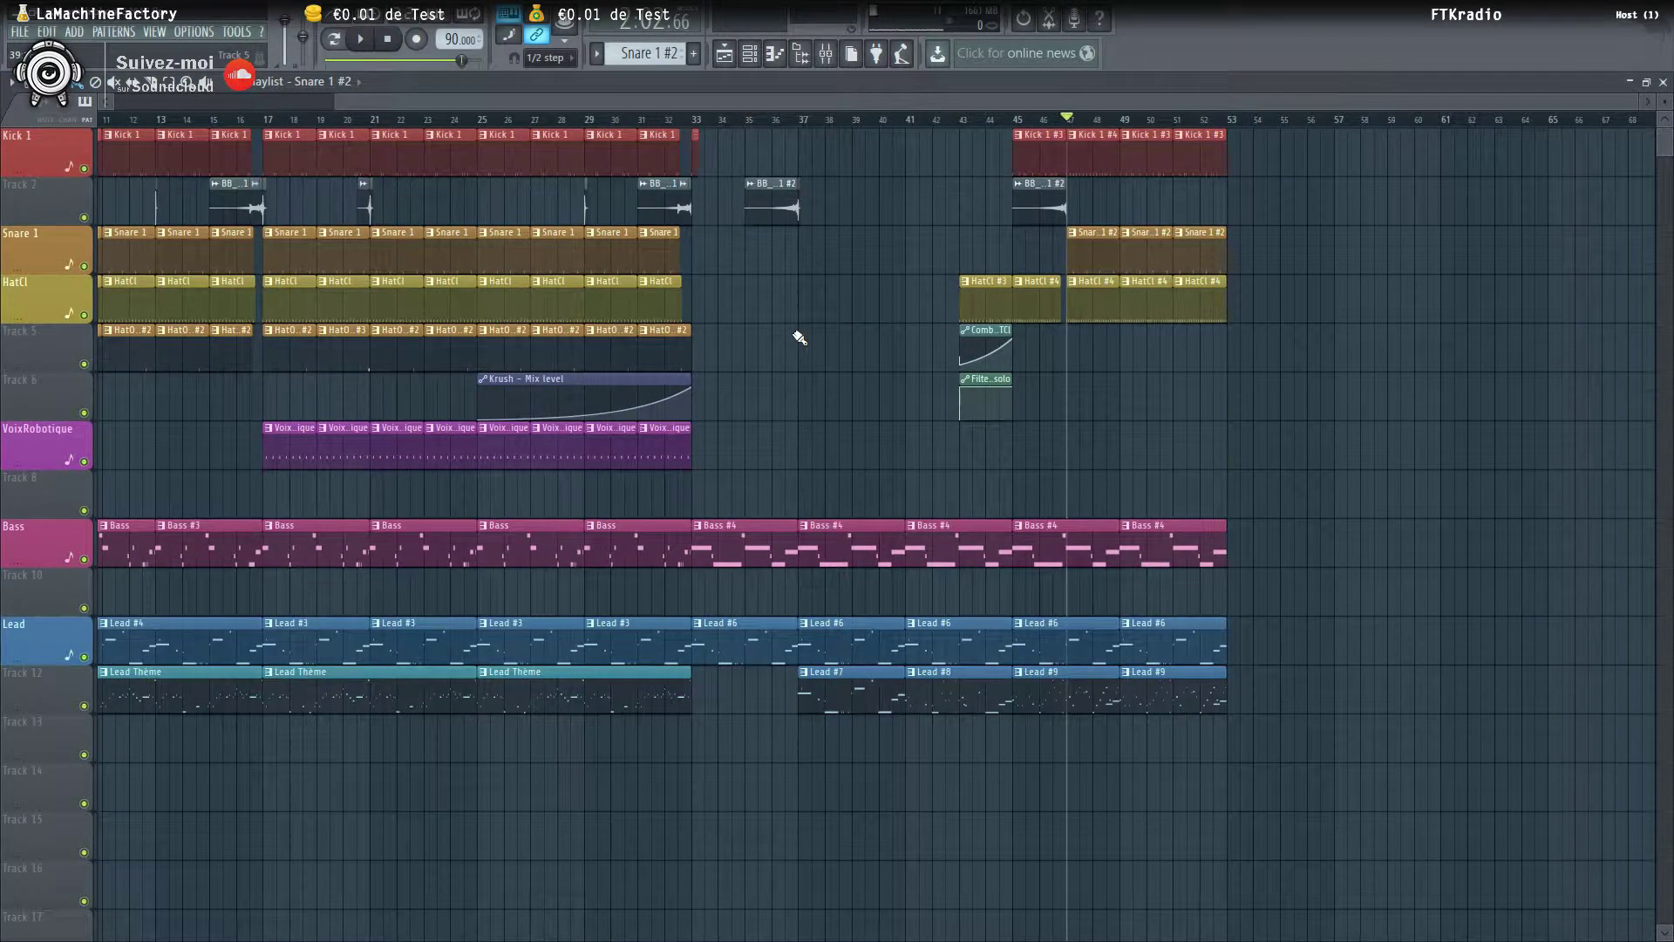
# Bring the "Instrument a vent genre bierre" recording into the playlist and move it on Track 6 to start at bar 65
pyautogui.hotkey('alt', 'Tab')
pyautogui.hotkey('alt', 'Tab')
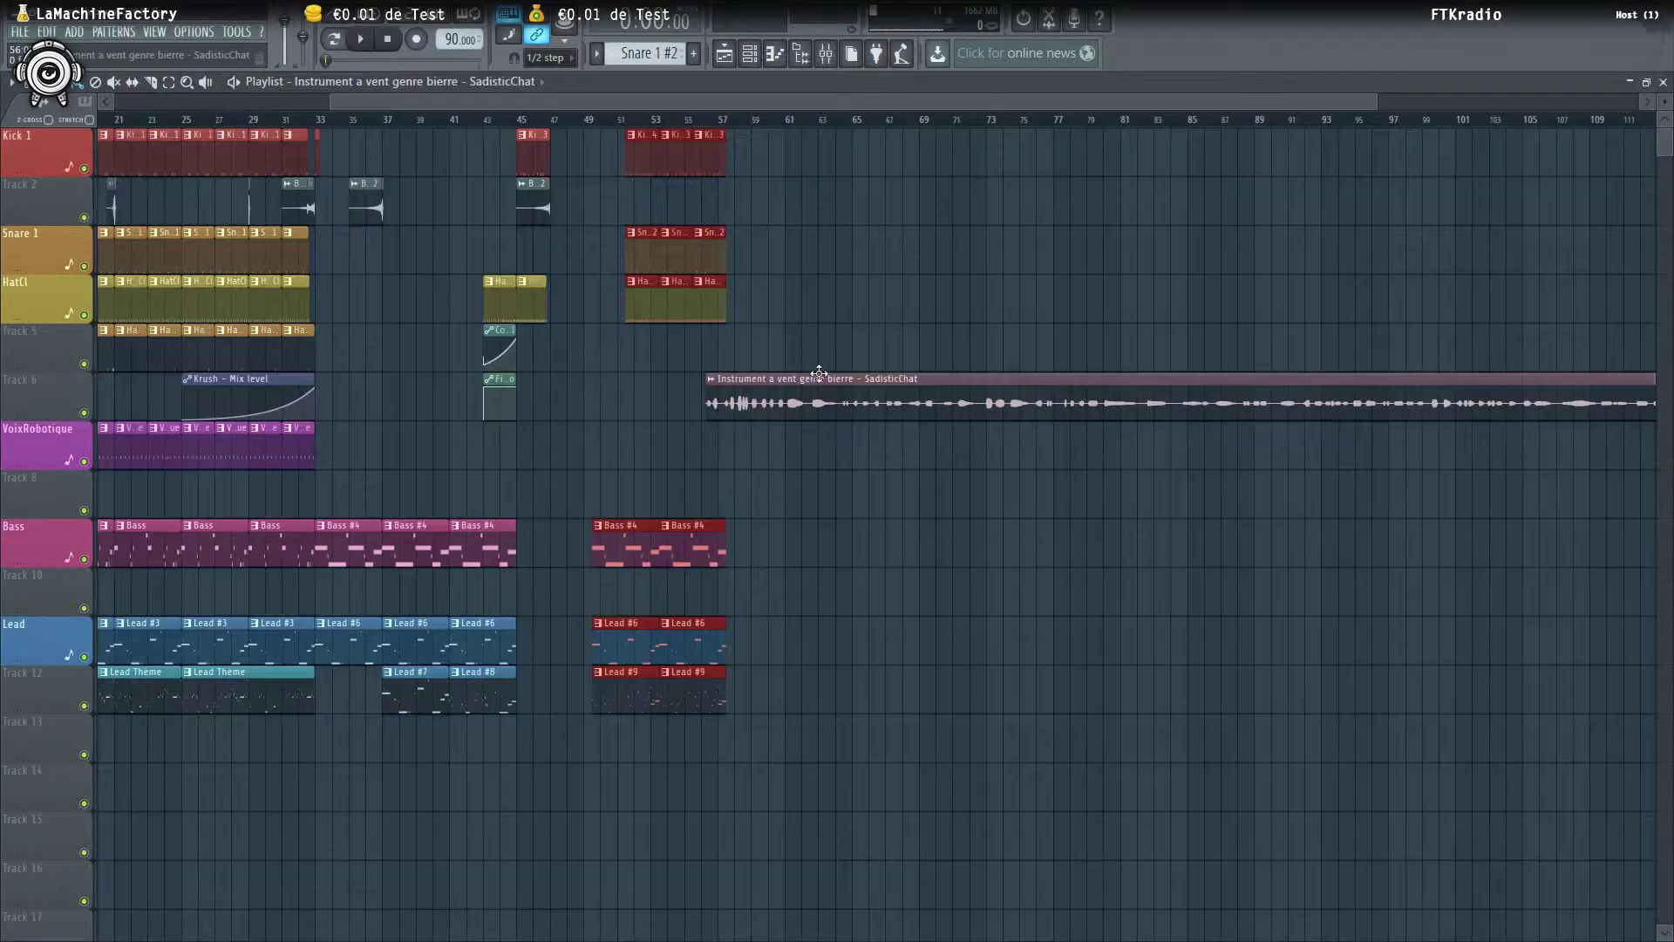
pyautogui.moveTo(815, 383); pyautogui.dragTo(965, 383)
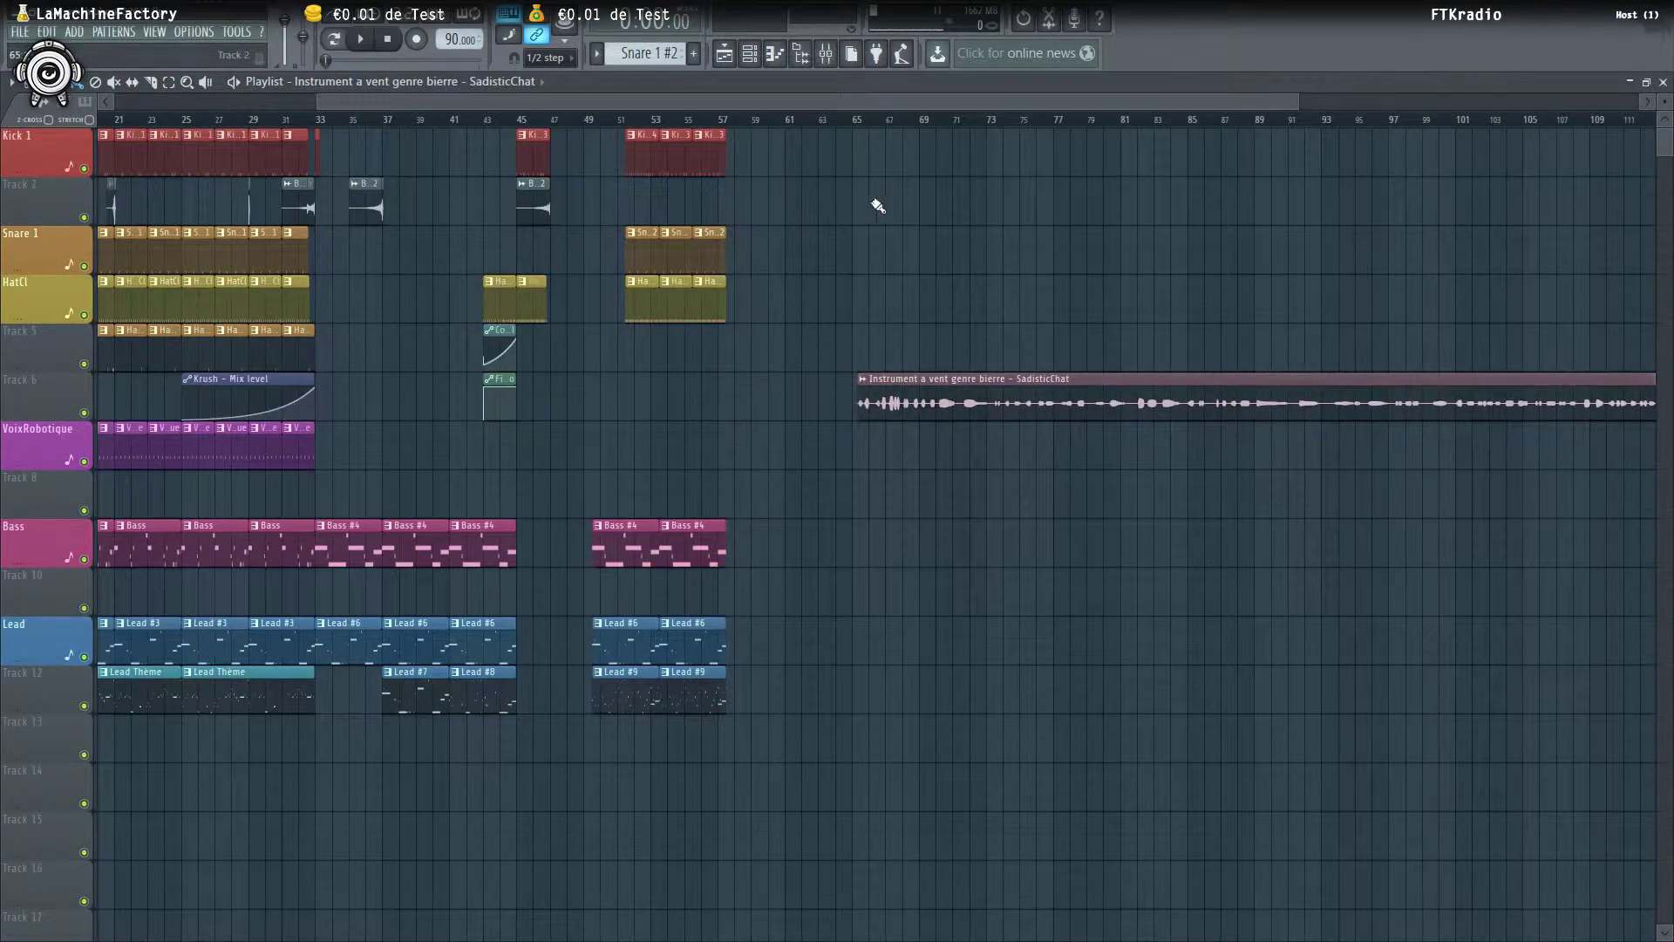
pyautogui.scroll(-4, 878, 206)
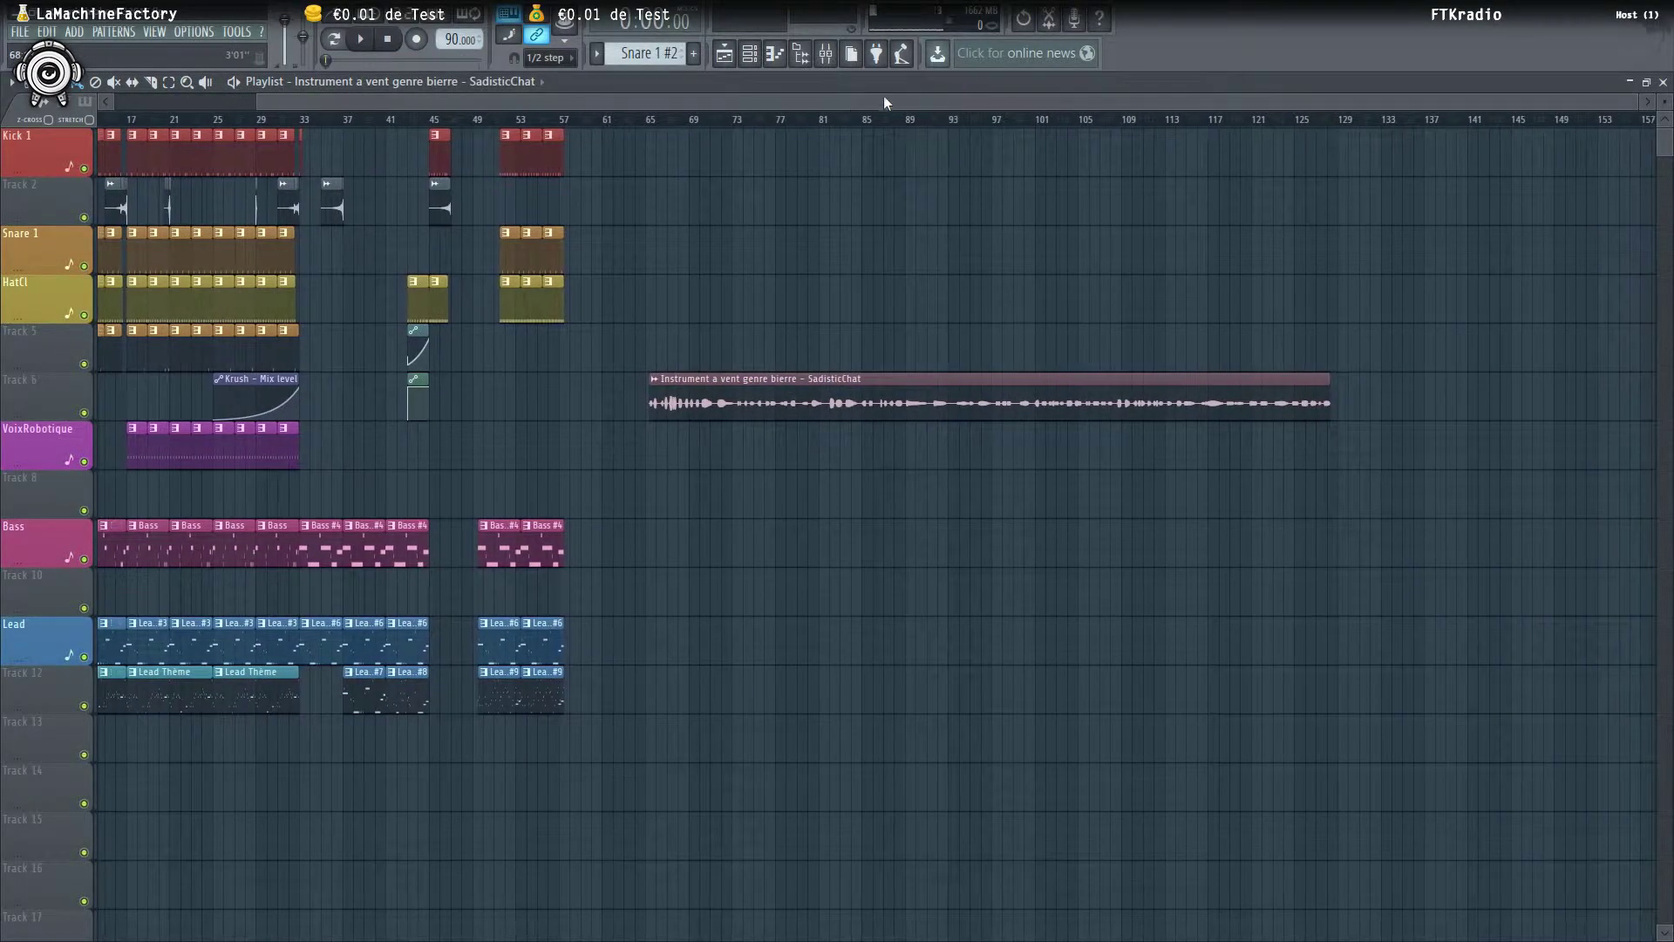
# Listen to the wind-instrument recording from several positions, including its start, bar 77, near its end and bar 69
pyautogui.click(643, 120)
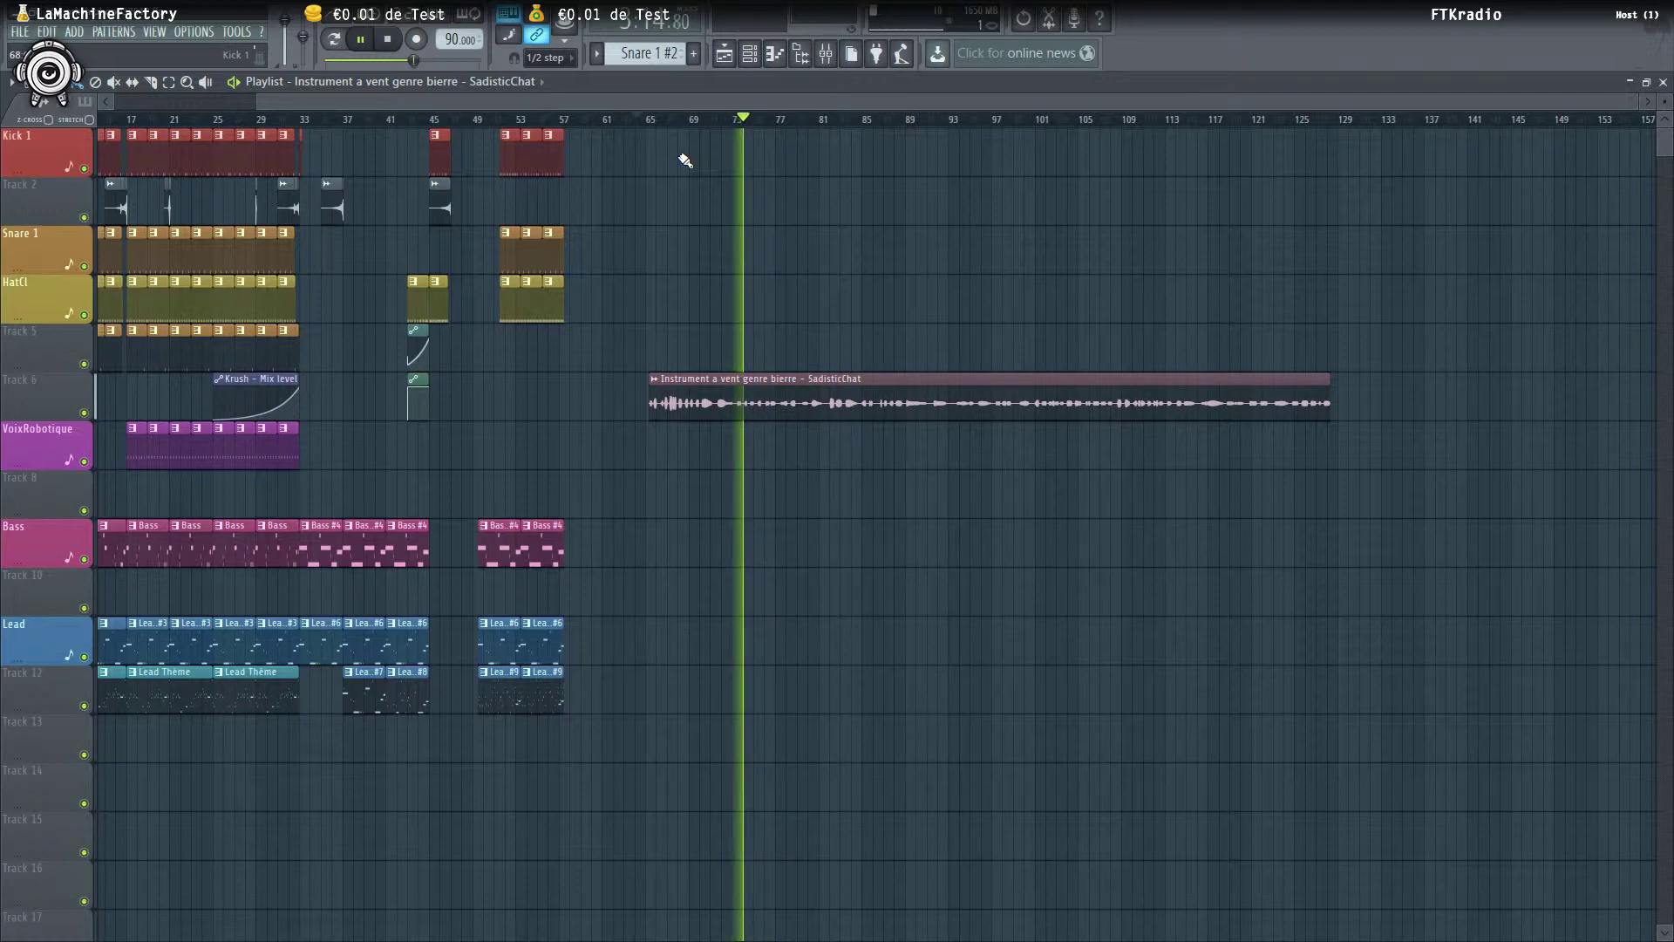
pyautogui.click(781, 118)
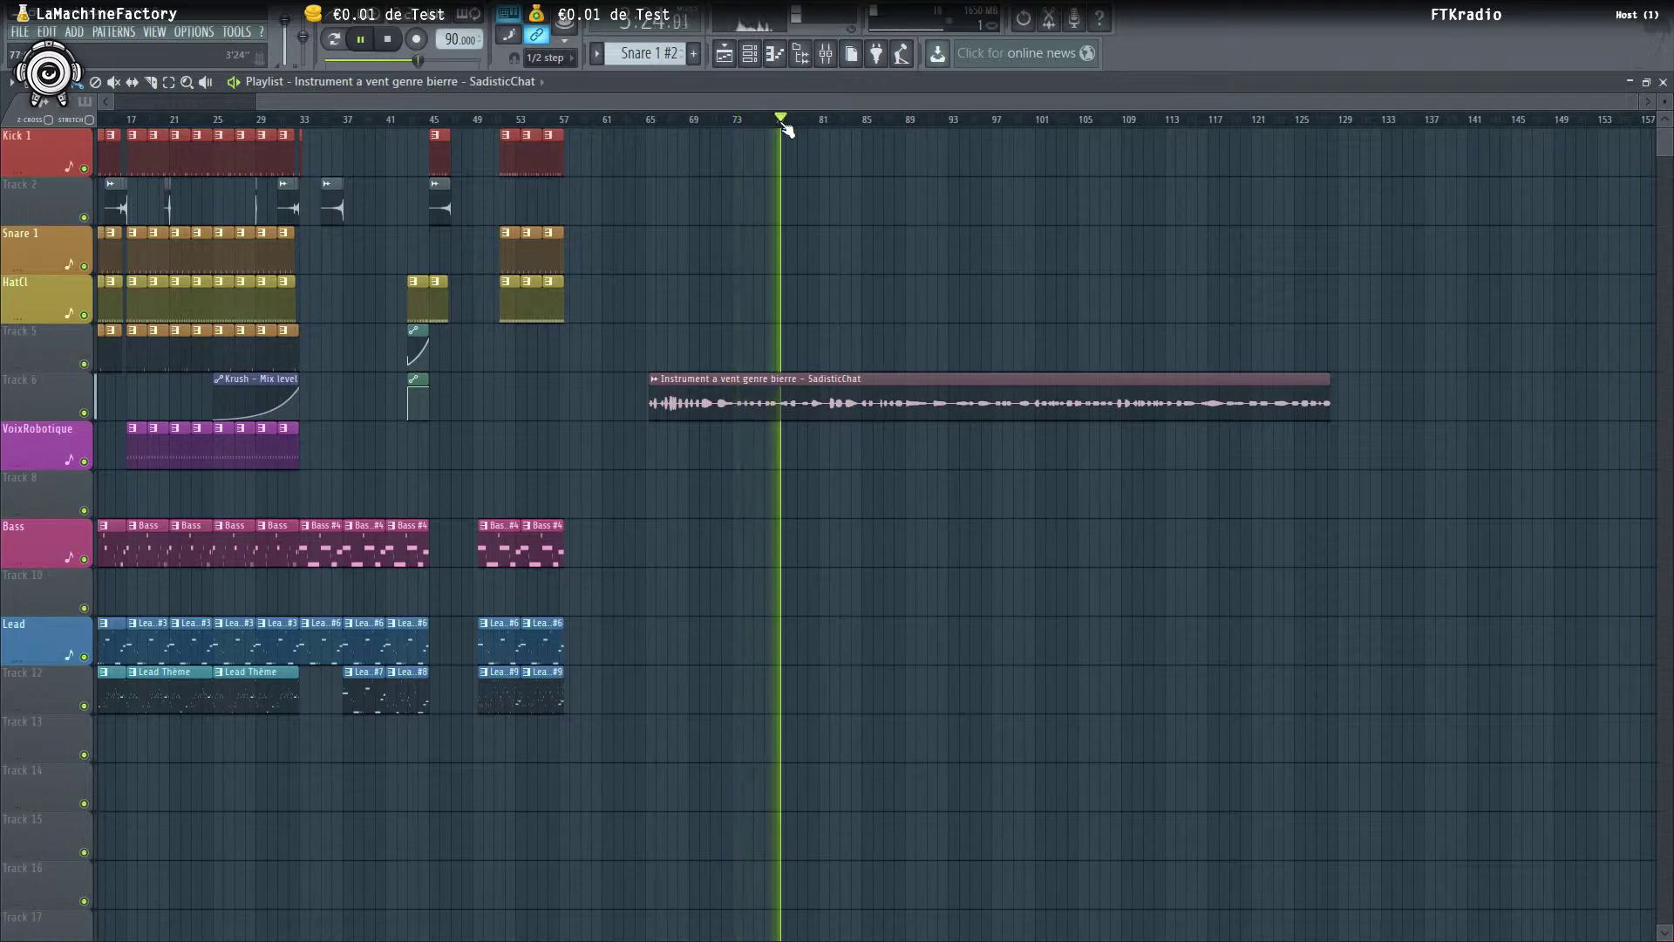
pyautogui.moveTo(804, 124); pyautogui.dragTo(1124, 124)
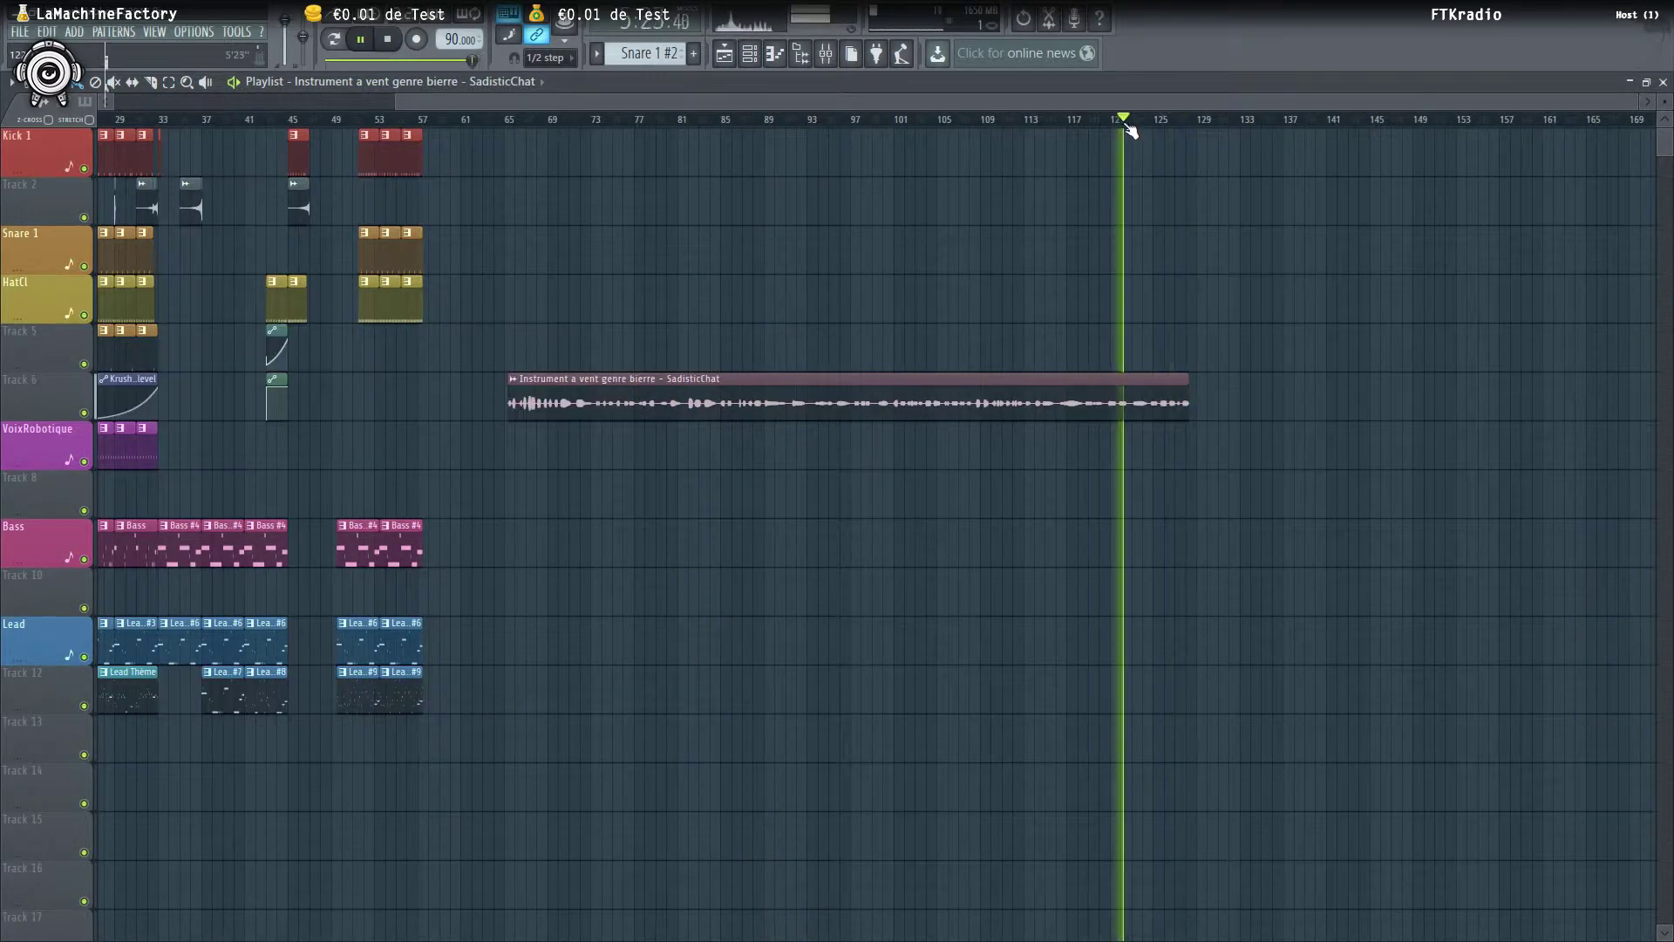
pyautogui.press('space')
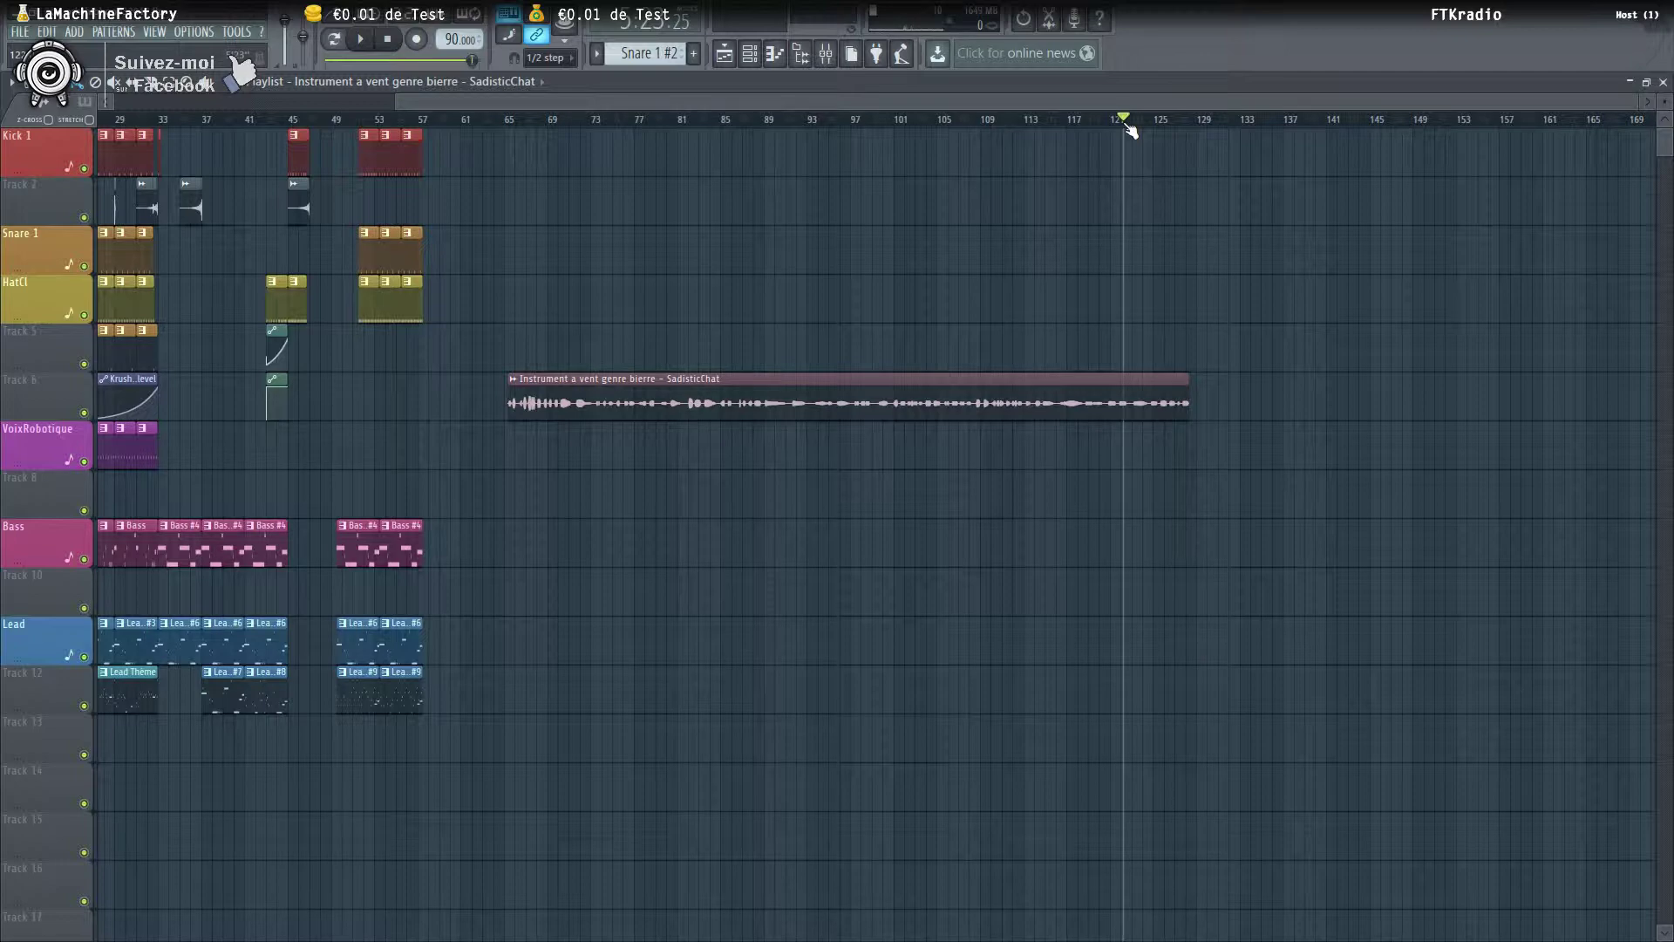
pyautogui.click(554, 119)
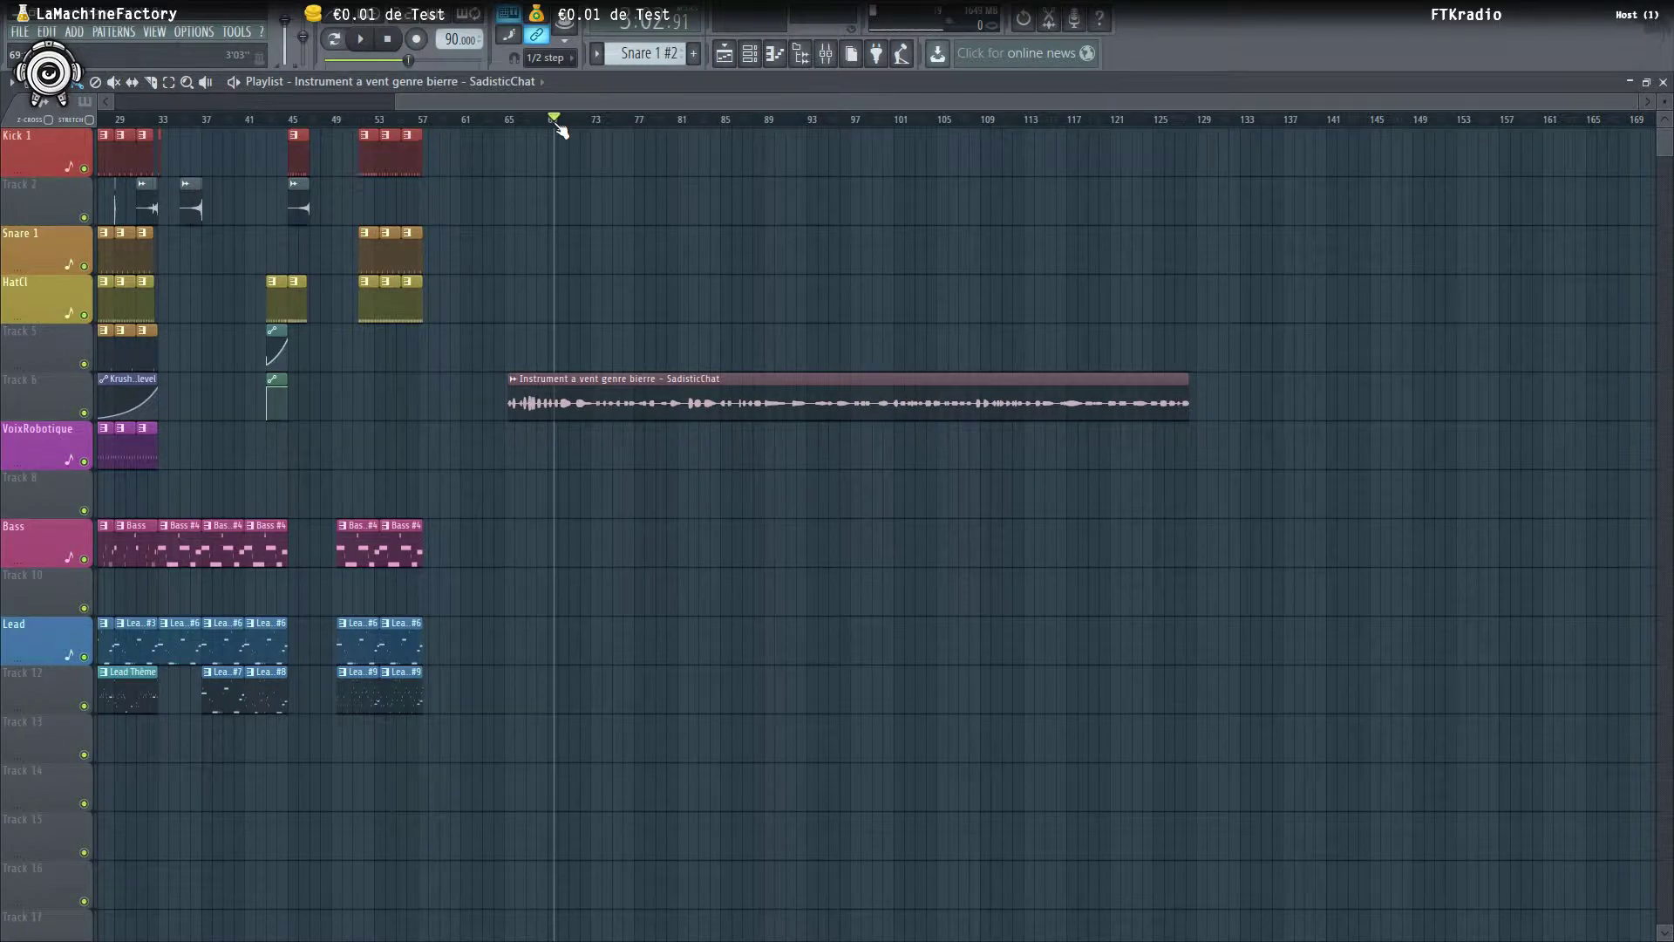
pyautogui.press('space')
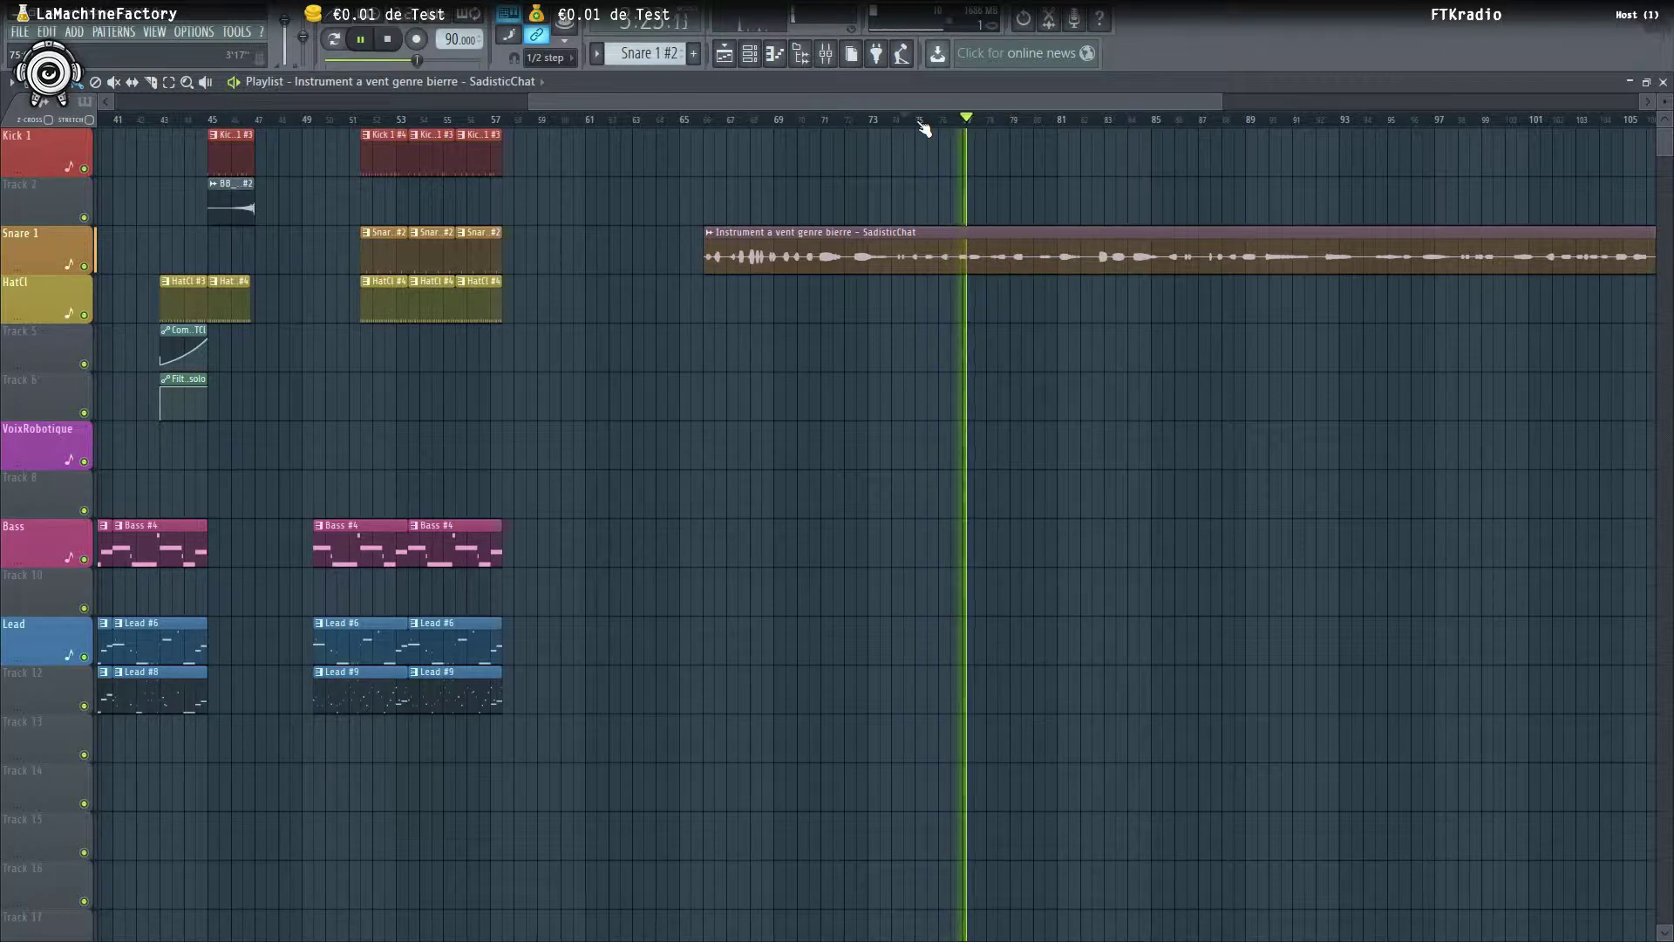
pyautogui.press('space')
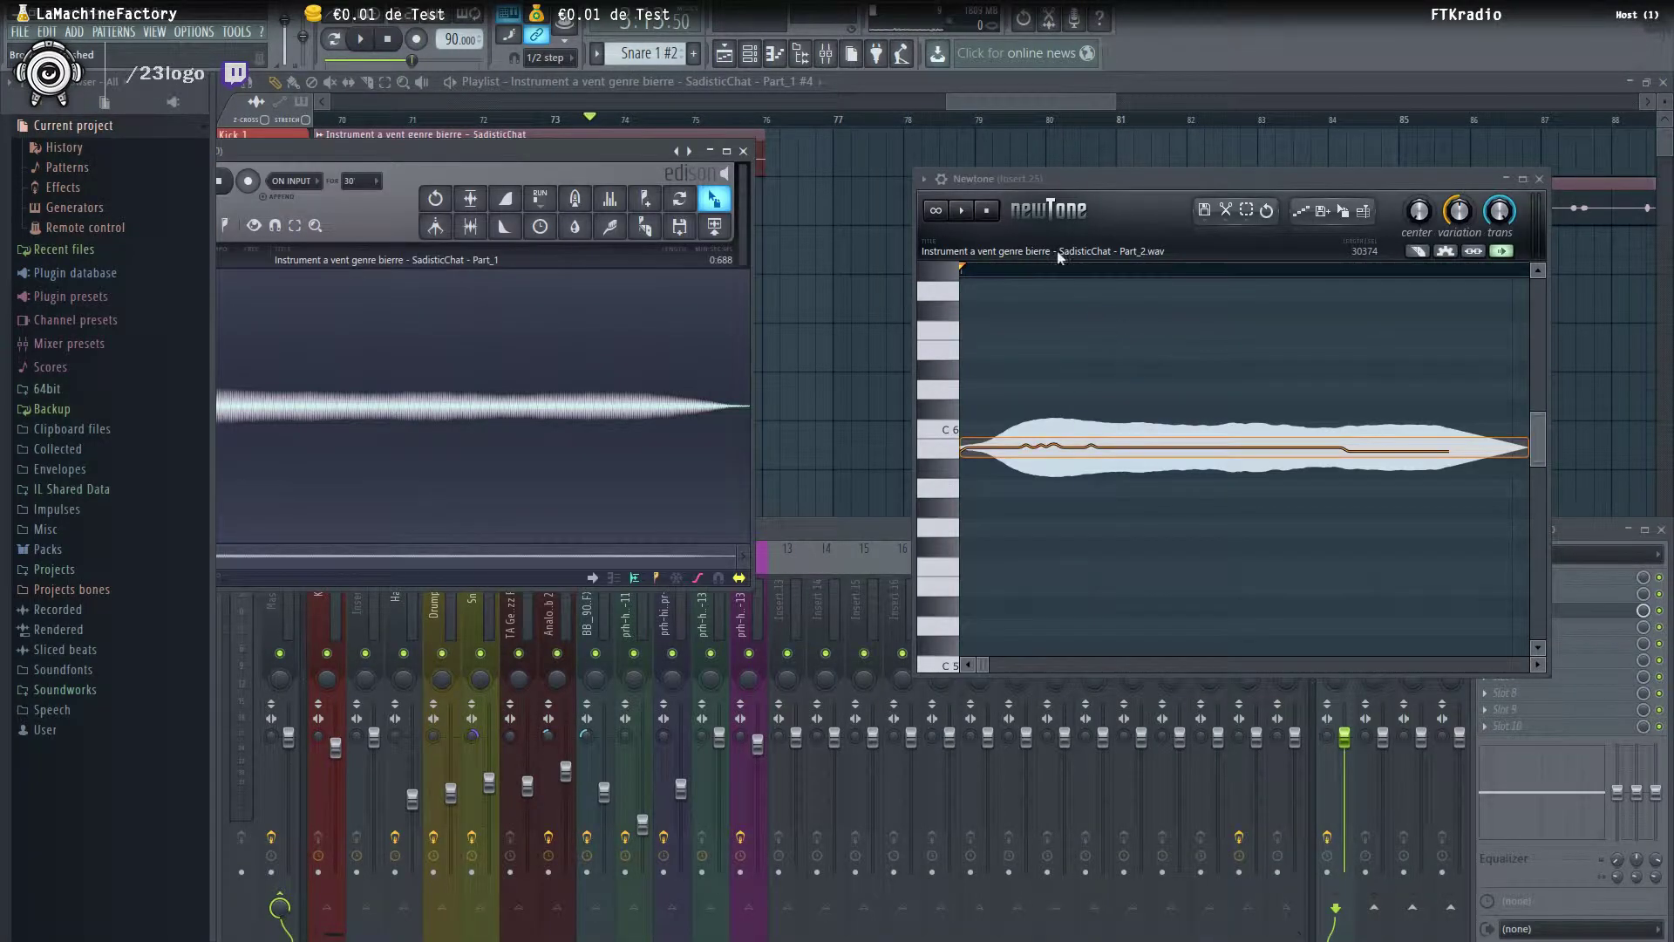
# Move the Newtone window in front of Edison and play the Part_2 sample in it
pyautogui.moveTo(1084, 168); pyautogui.dragTo(797, 135)
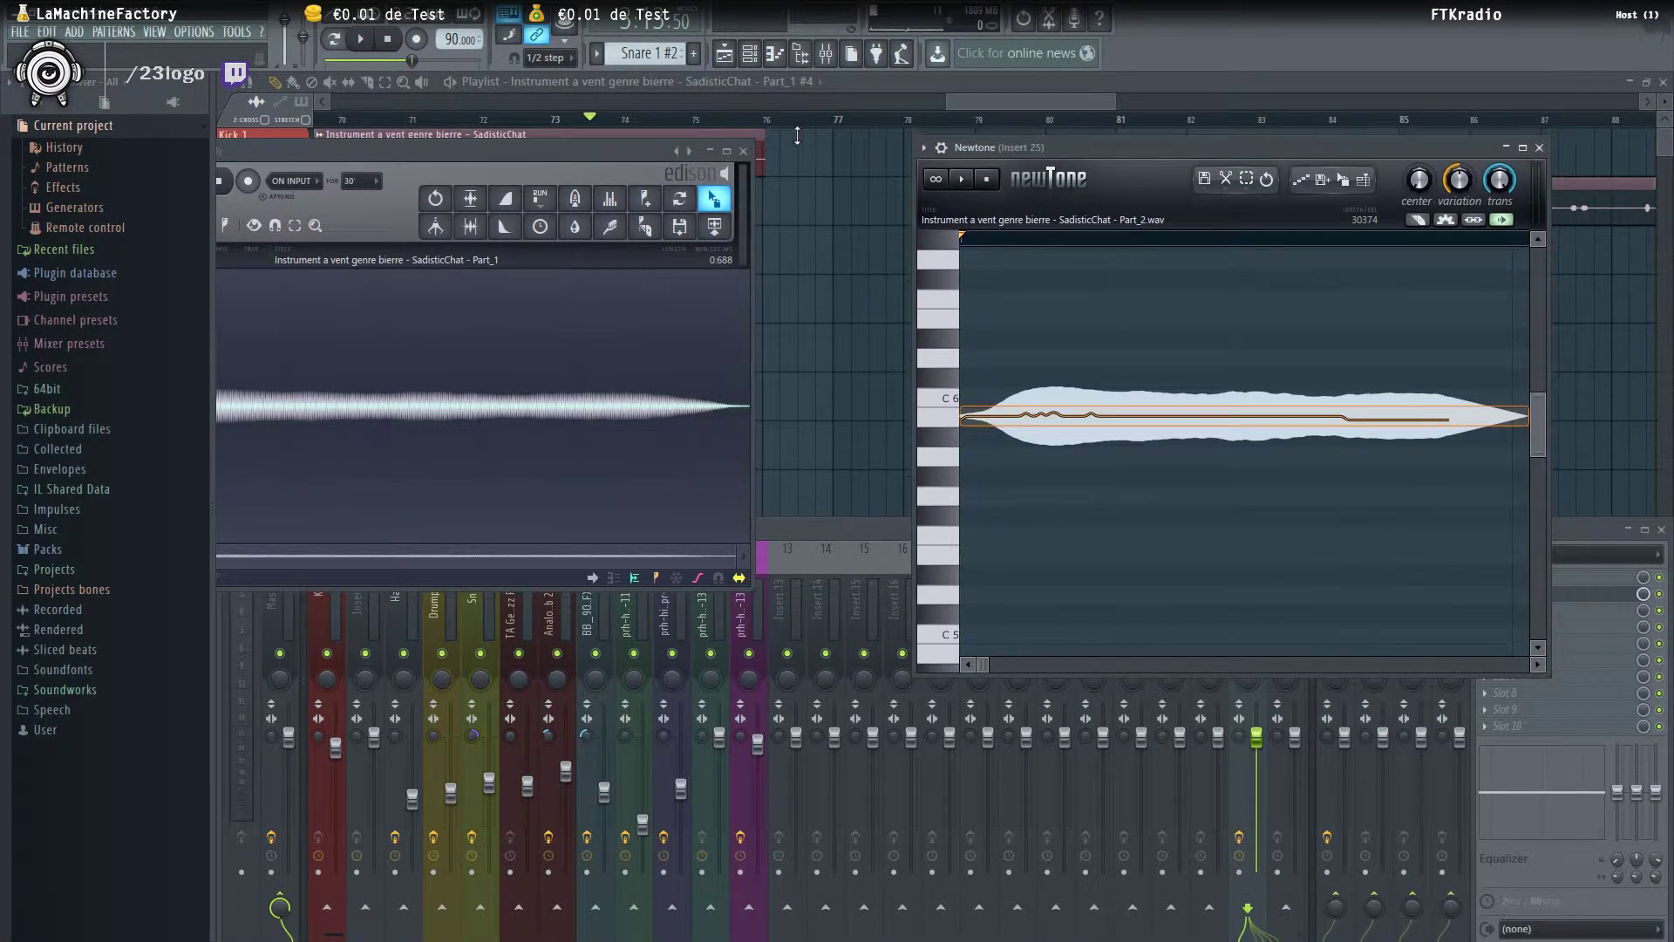
pyautogui.moveTo(1081, 144); pyautogui.dragTo(765, 188)
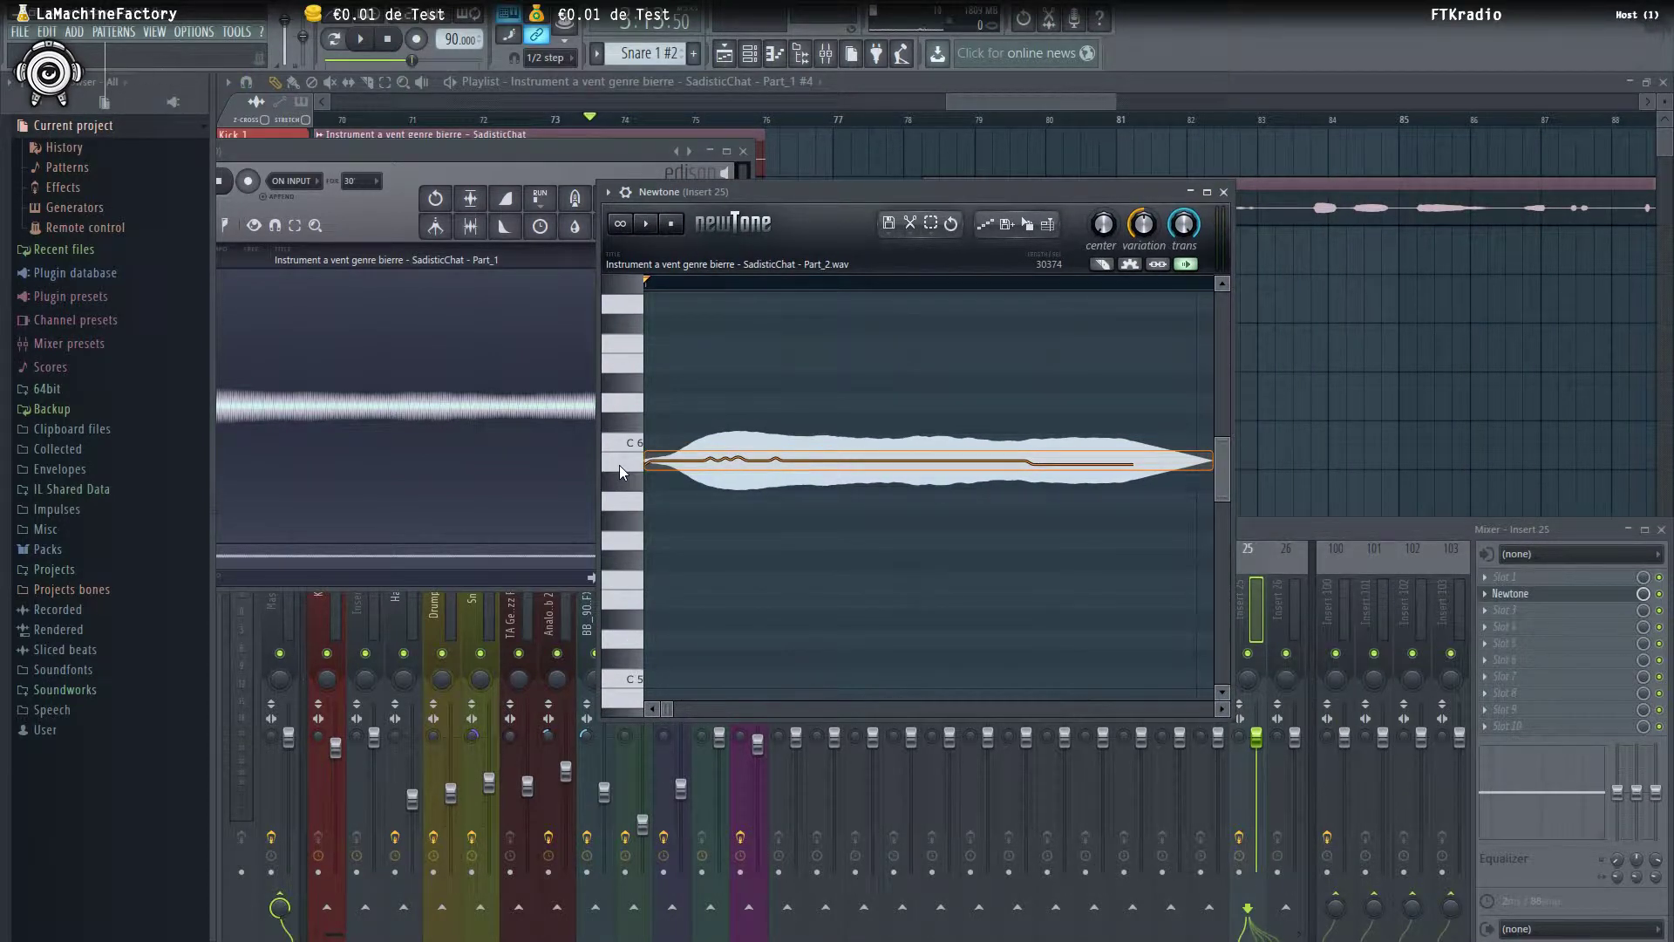
pyautogui.click(705, 465)
pyautogui.press('space')
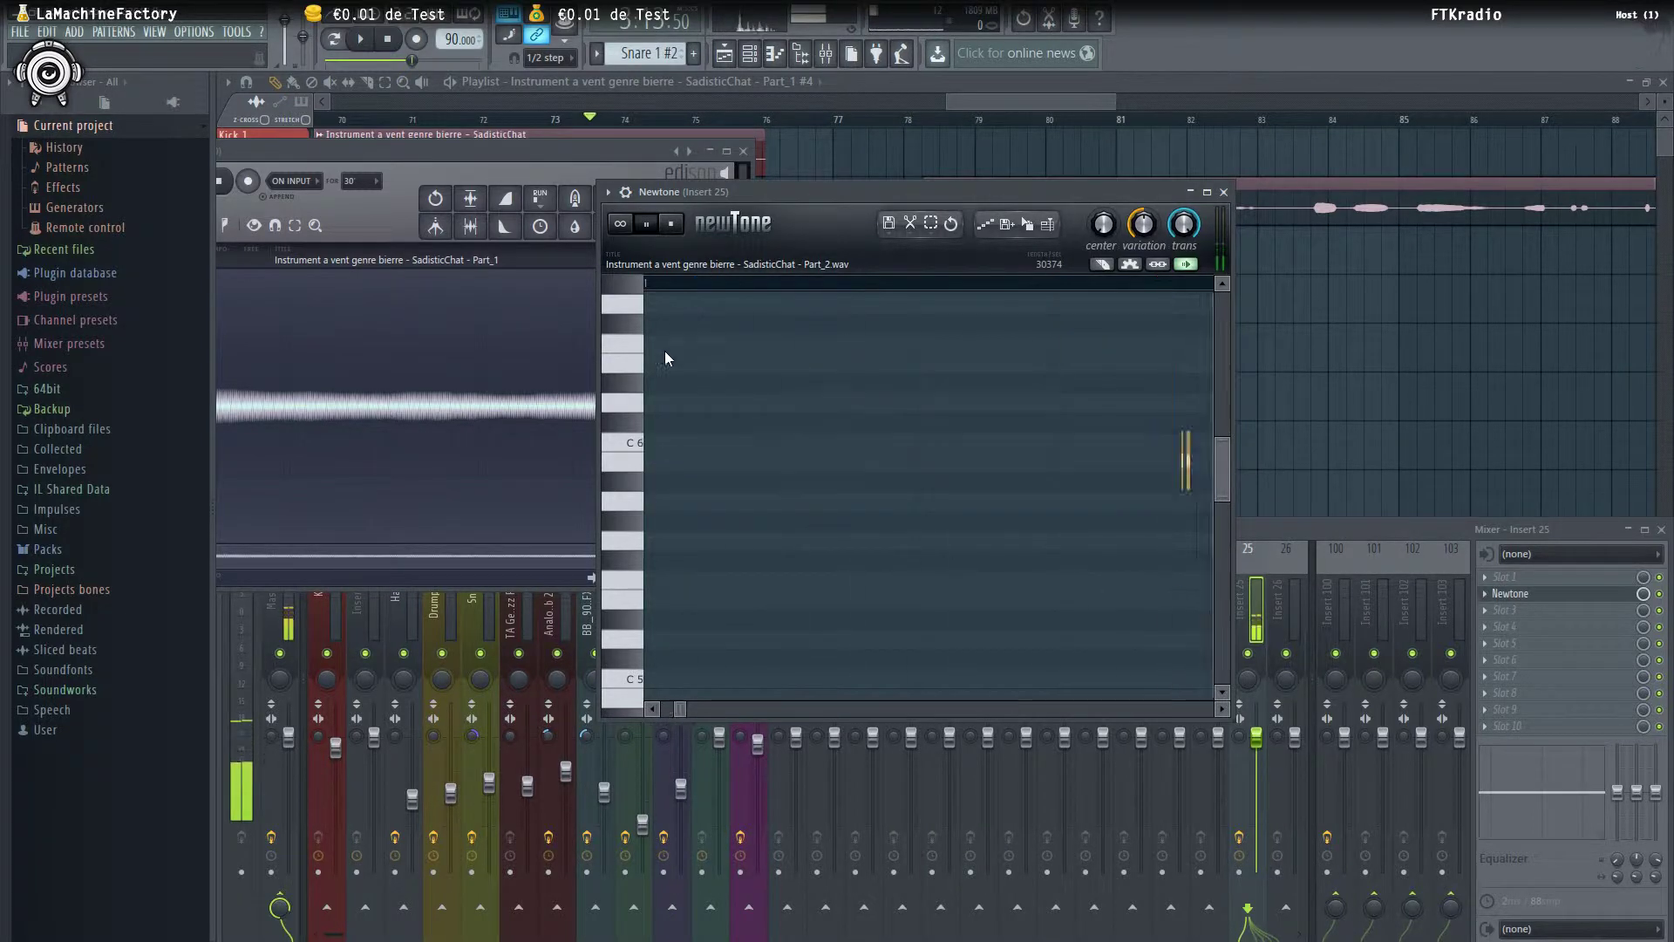
pyautogui.press('space')
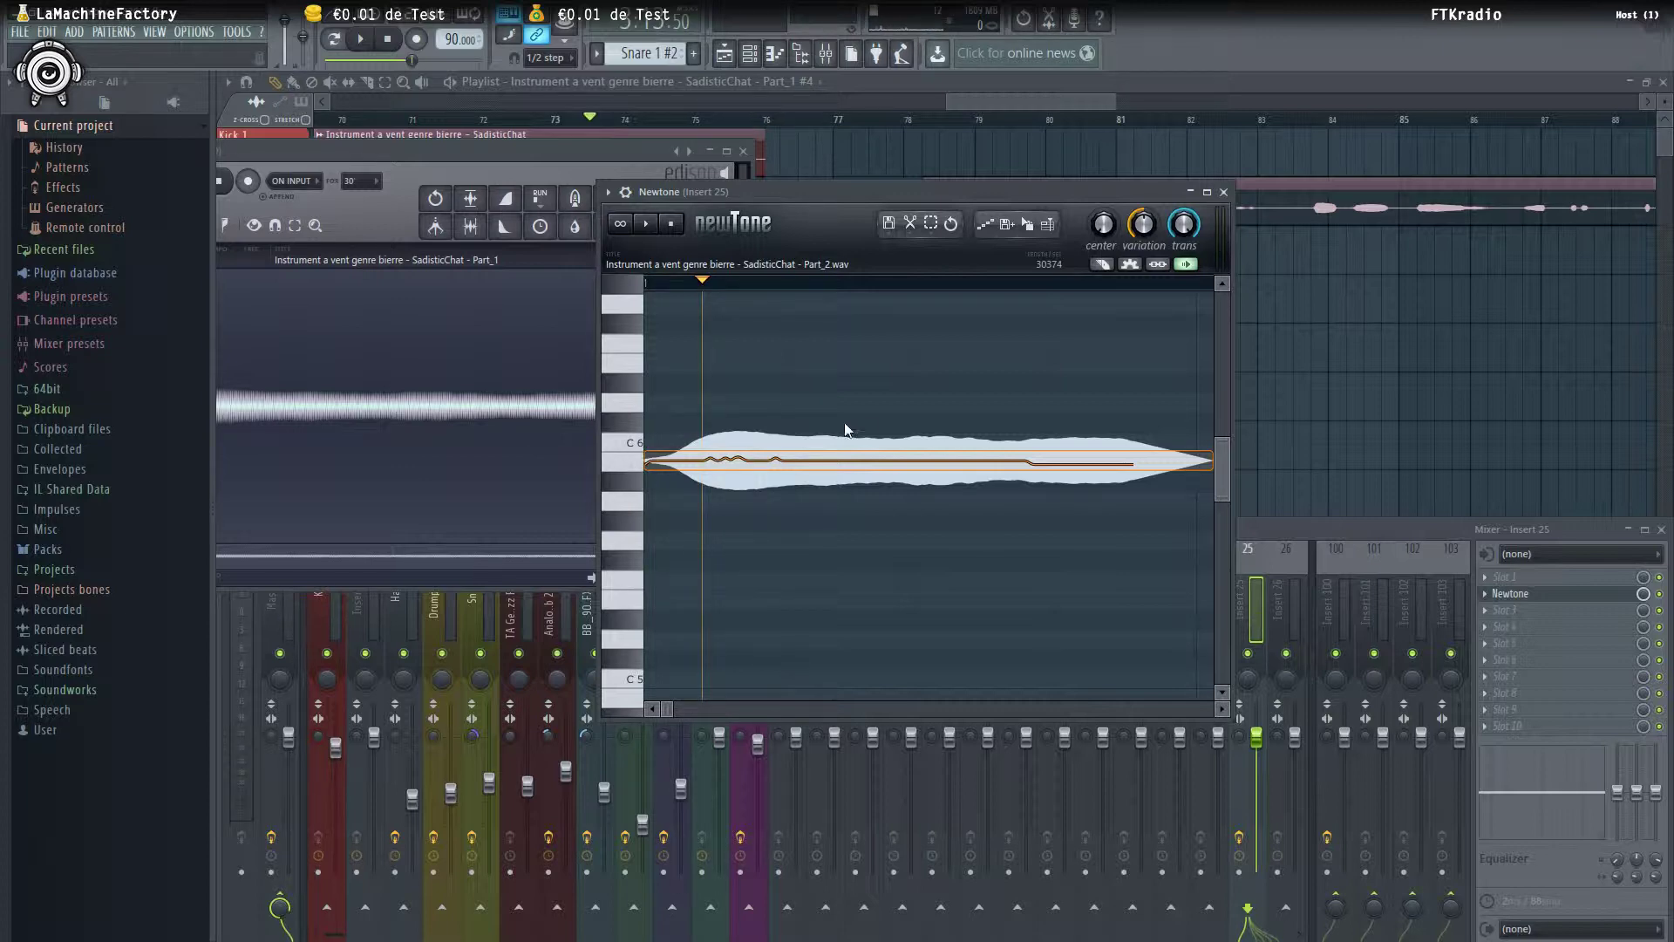
# Maximize the Newtone editor and adjust the view around the analysed Part_2 note
pyautogui.click(1207, 193)
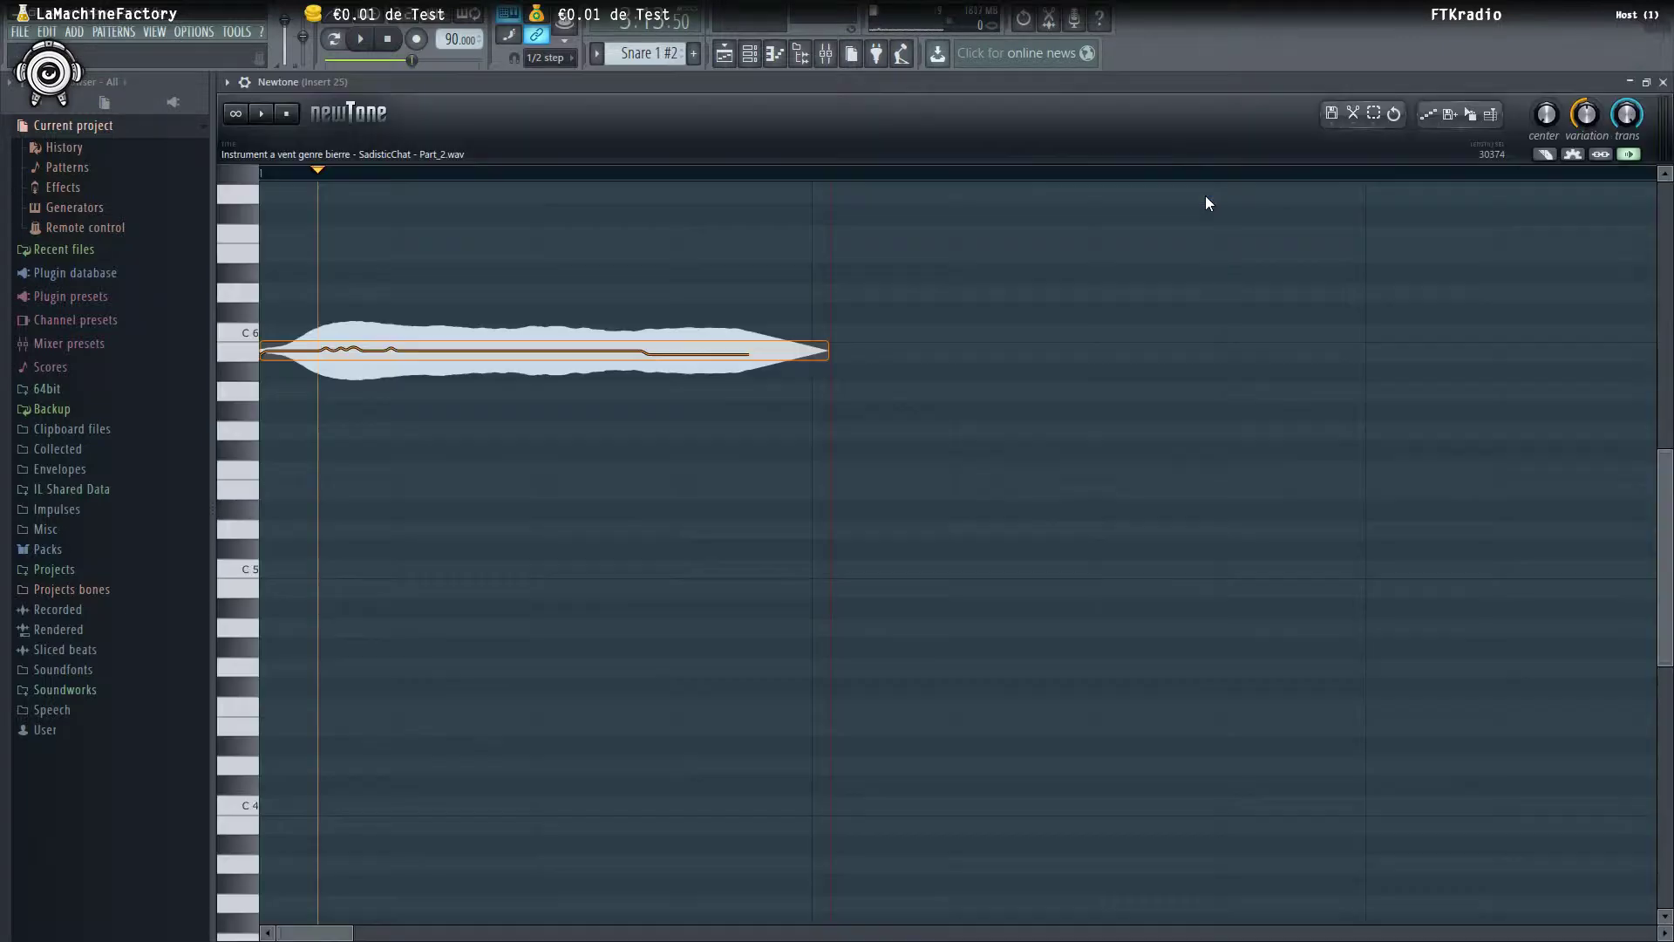
pyautogui.scroll(3, 854, 411)
pyautogui.scroll(-4, 867, 422)
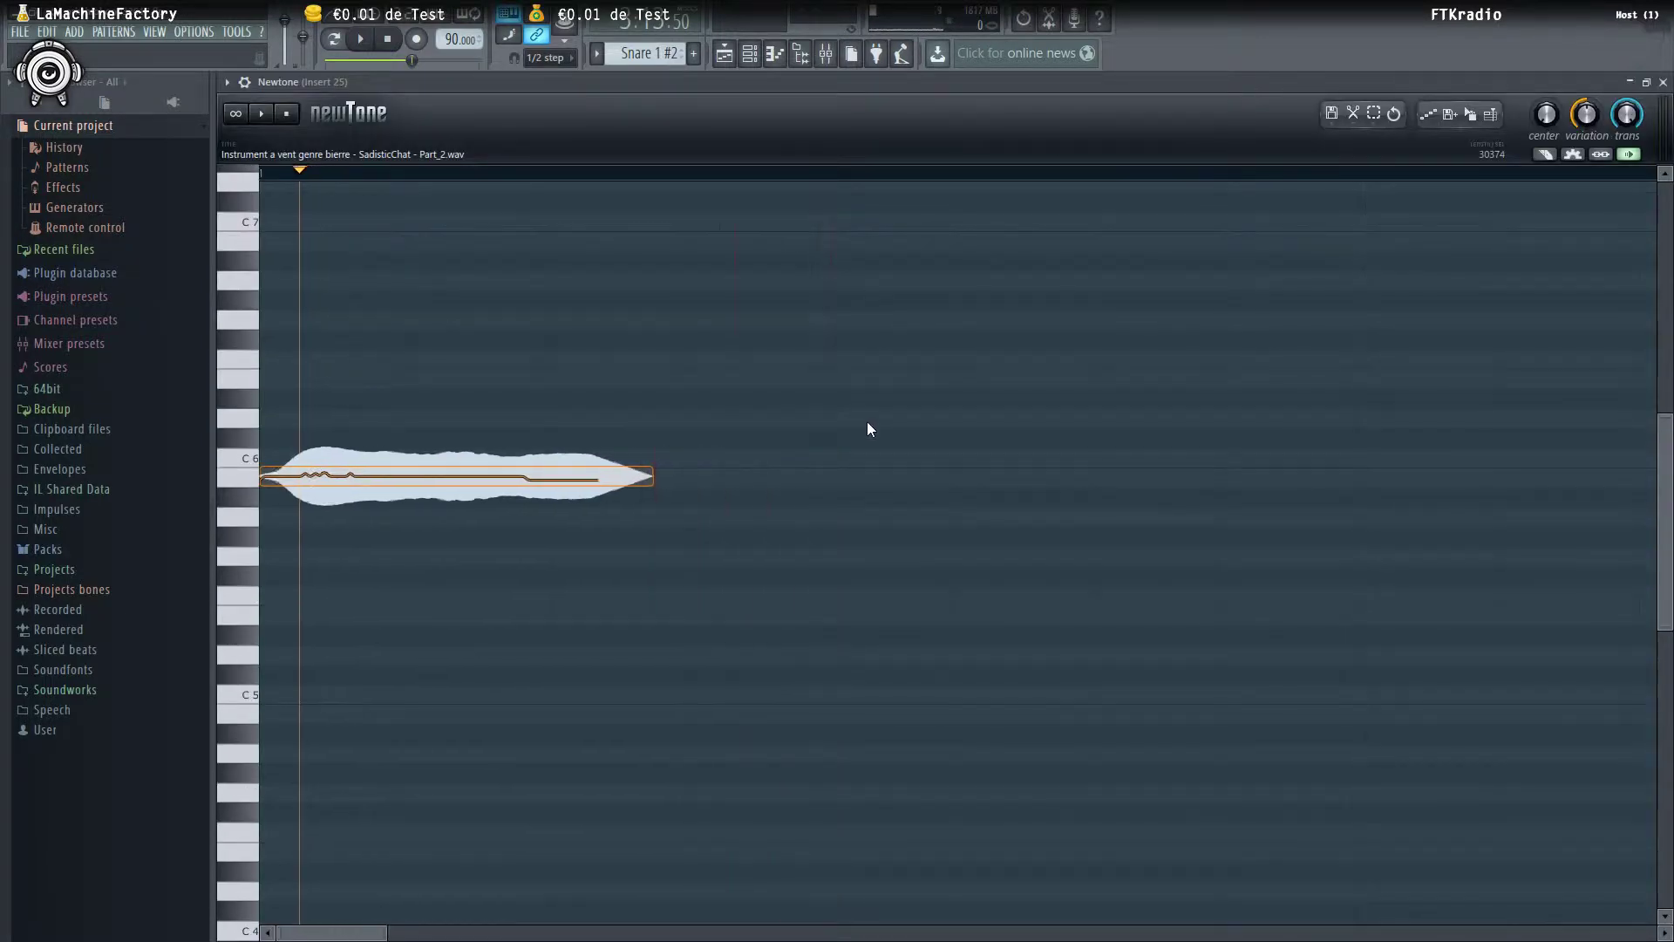
# Split the Part_2 note in Newtone and raise its middle section by an octave
pyautogui.moveTo(346, 470); pyautogui.dragTo(273, 684)
pyautogui.moveTo(392, 689); pyautogui.dragTo(393, 689)
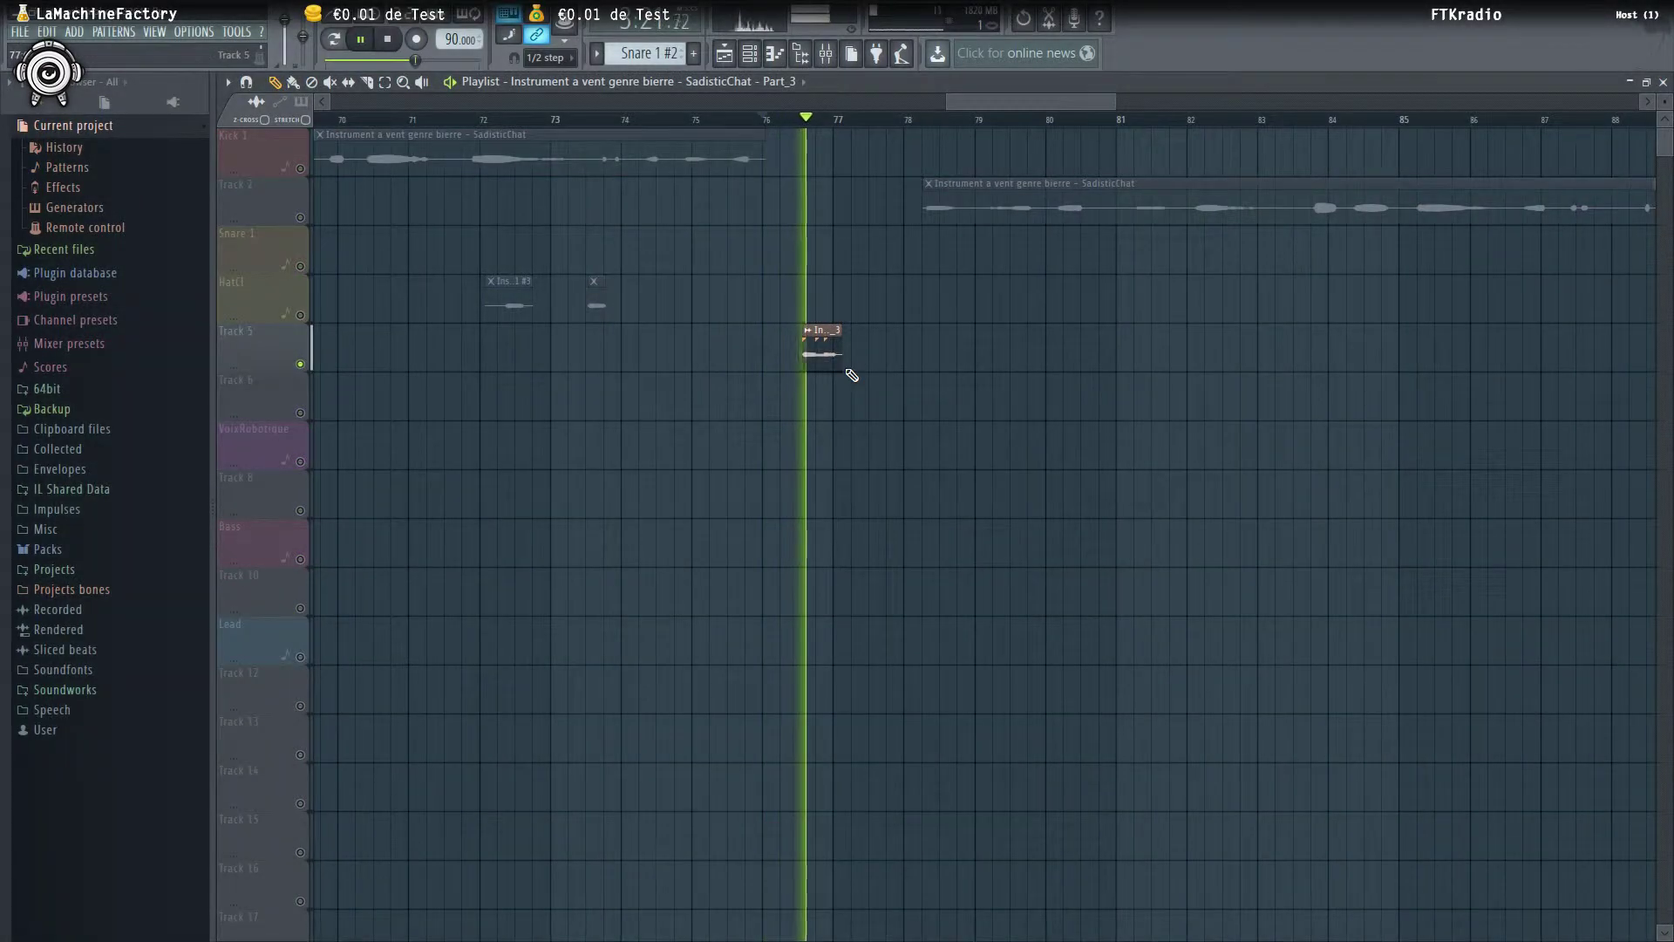
# Listen to the soloed Part_3 clip on Track 5 from about bar 76.5
pyautogui.press('super')
pyautogui.click(875, 91)
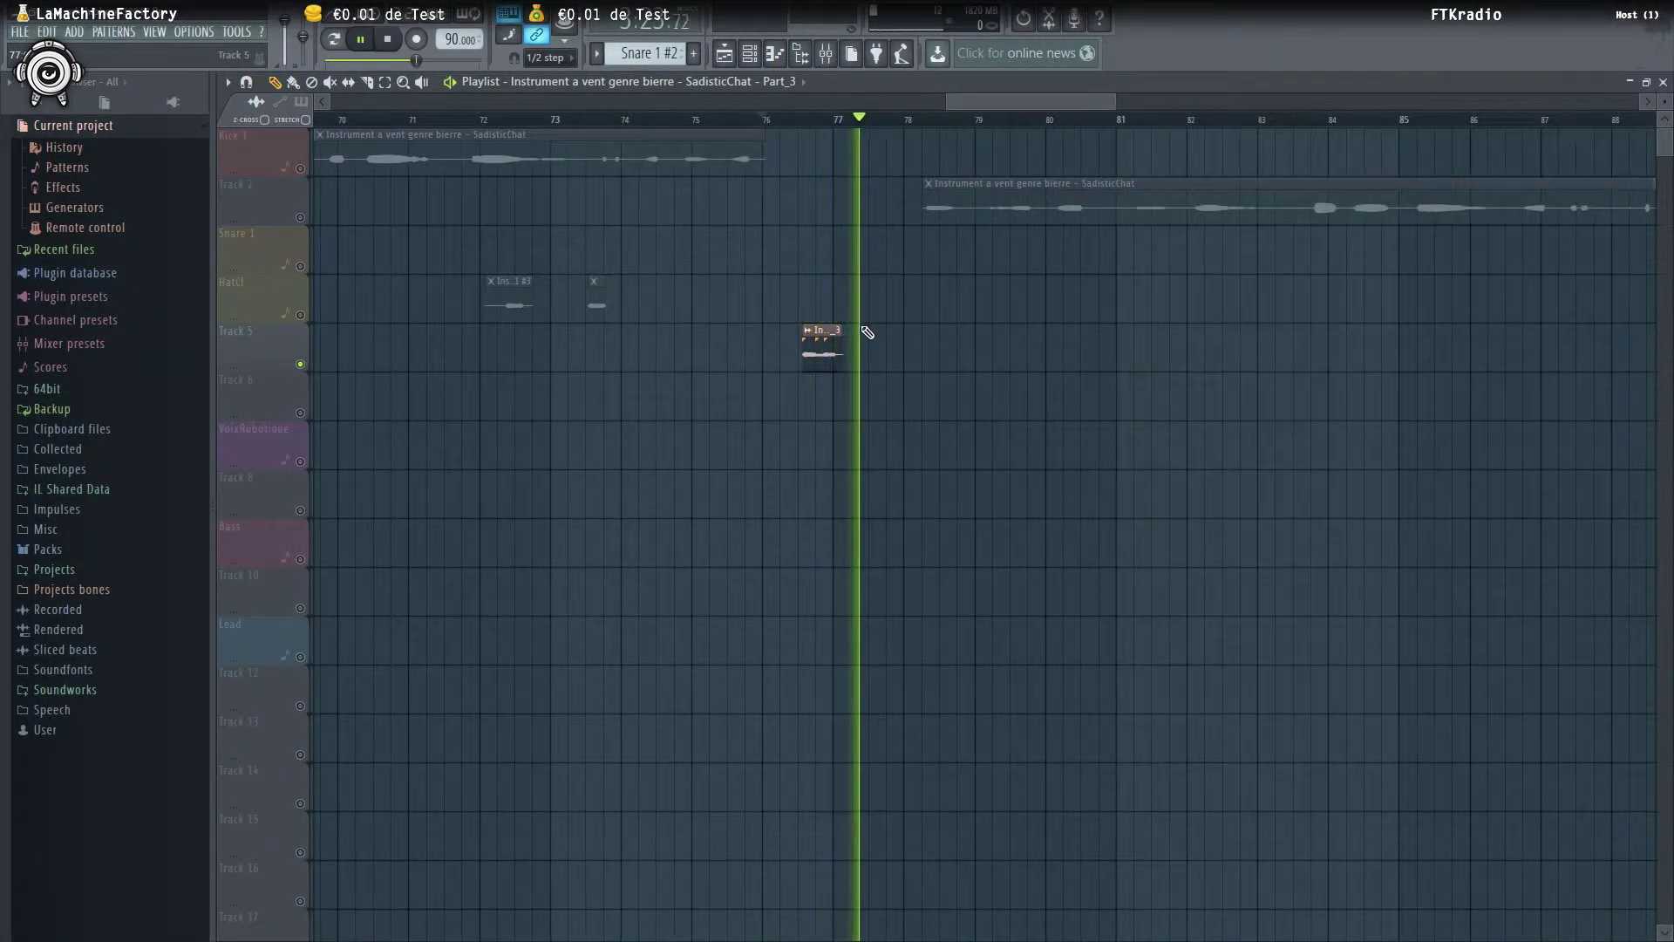
pyautogui.scroll(4, 864, 329)
pyautogui.click(572, 123)
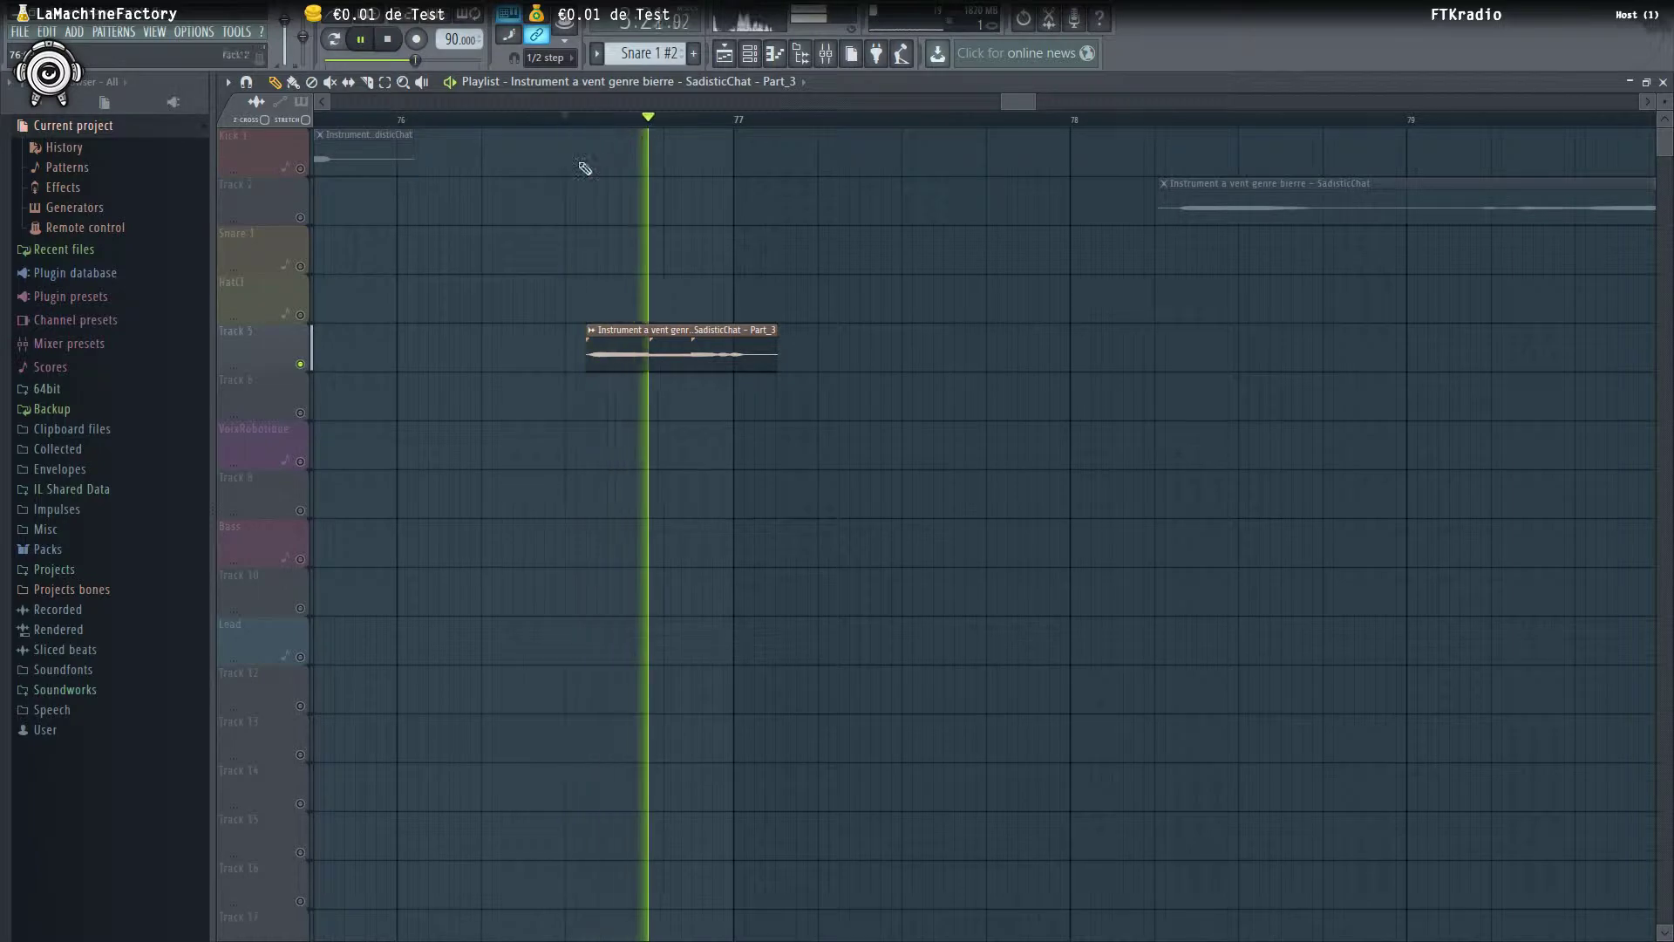
pyautogui.press('space')
# Unsolo Track 5 and move the Part_3 clip back to the start of the Kick 1 #4 block on Track 5, at bar 51.5
pyautogui.moveTo(605, 354); pyautogui.dragTo(840, 321)
pyautogui.scroll(-3, 567, 356)
pyautogui.scroll(-2, 568, 356)
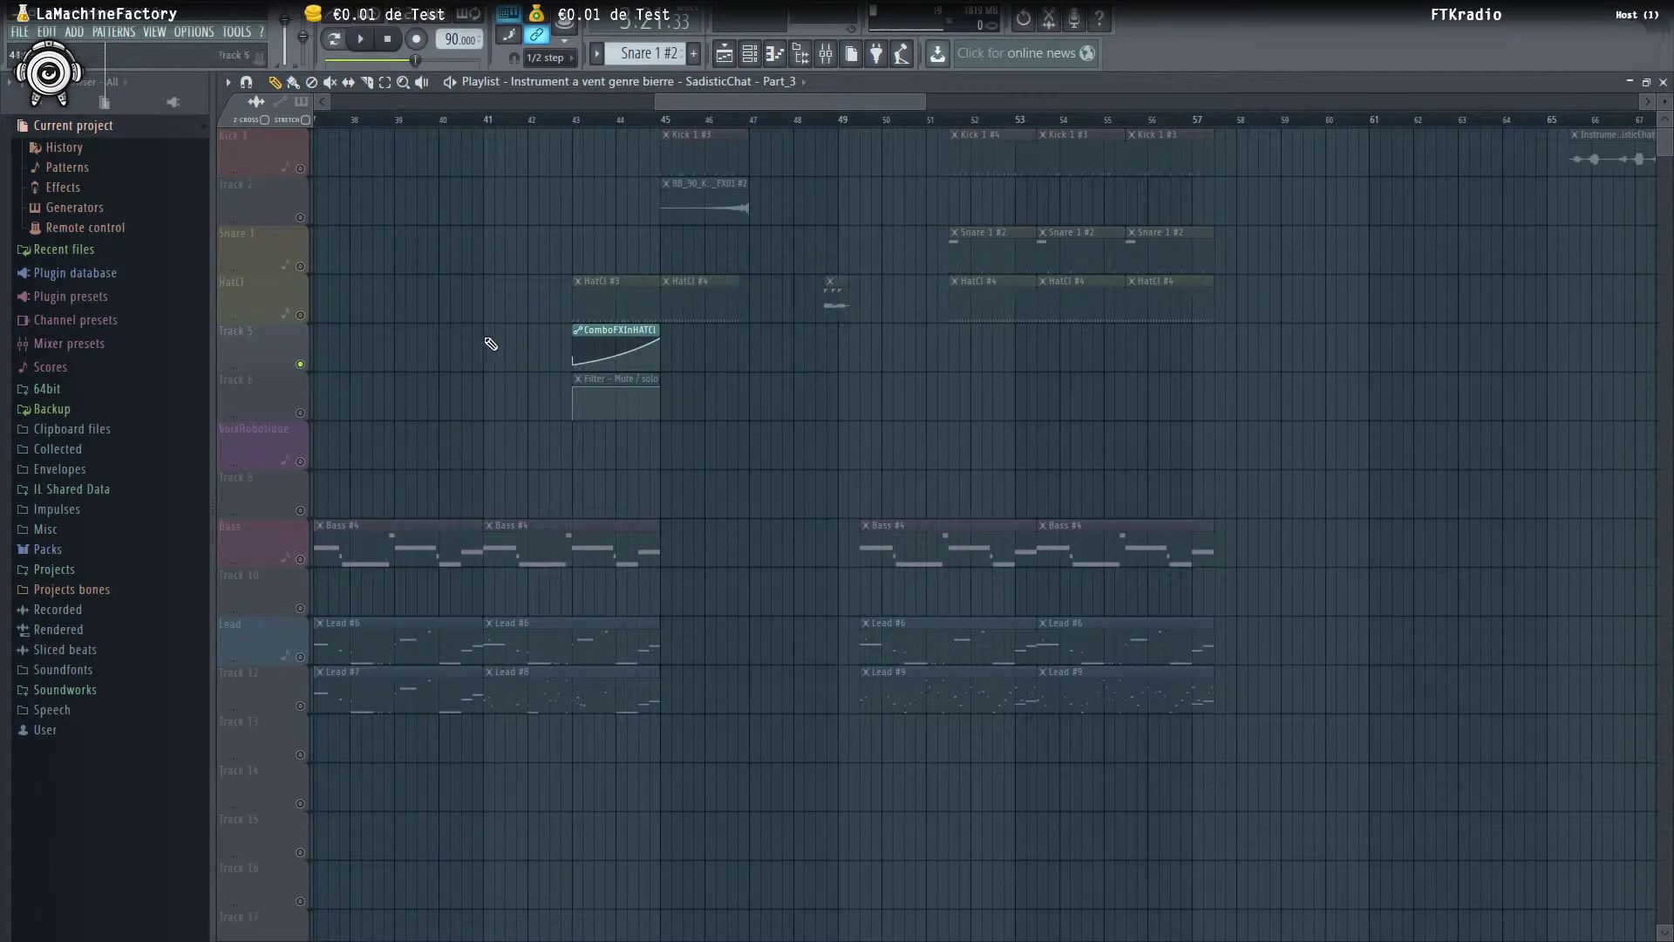
pyautogui.click(304, 320)
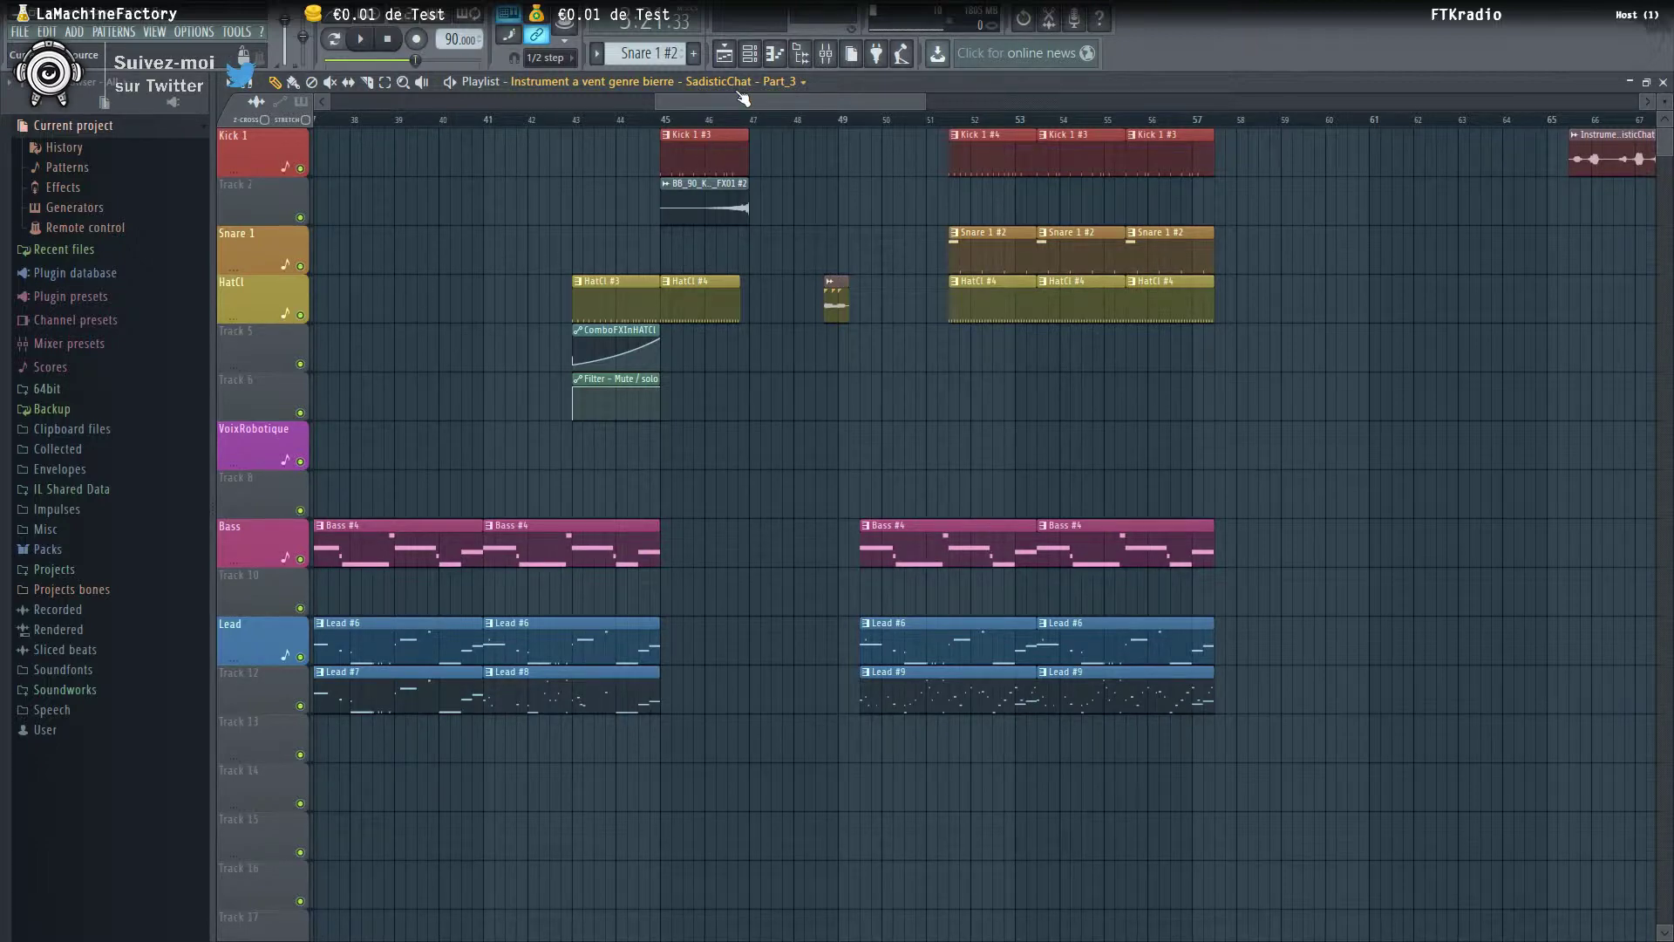
pyautogui.moveTo(723, 98); pyautogui.dragTo(752, 103)
pyautogui.scroll(2, 737, 314)
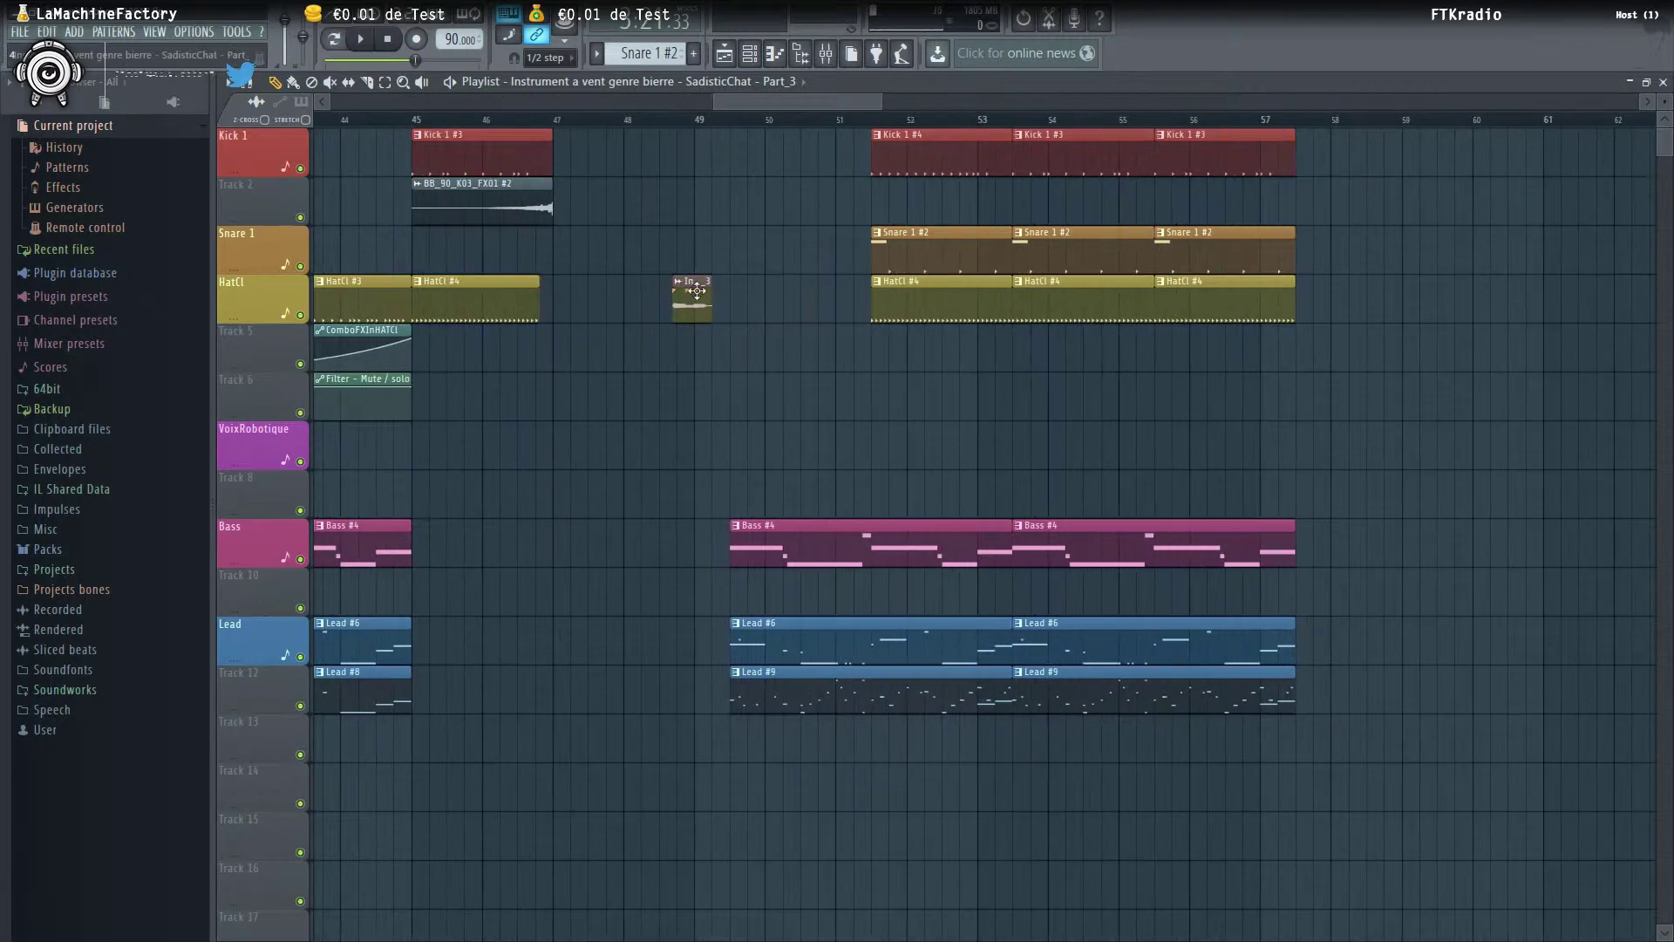
pyautogui.moveTo(694, 291); pyautogui.dragTo(886, 345)
# Move the Part_3 clip on Track 5 to bar 52, listening from bar 51.5 before and after the move
pyautogui.scroll(2, 893, 374)
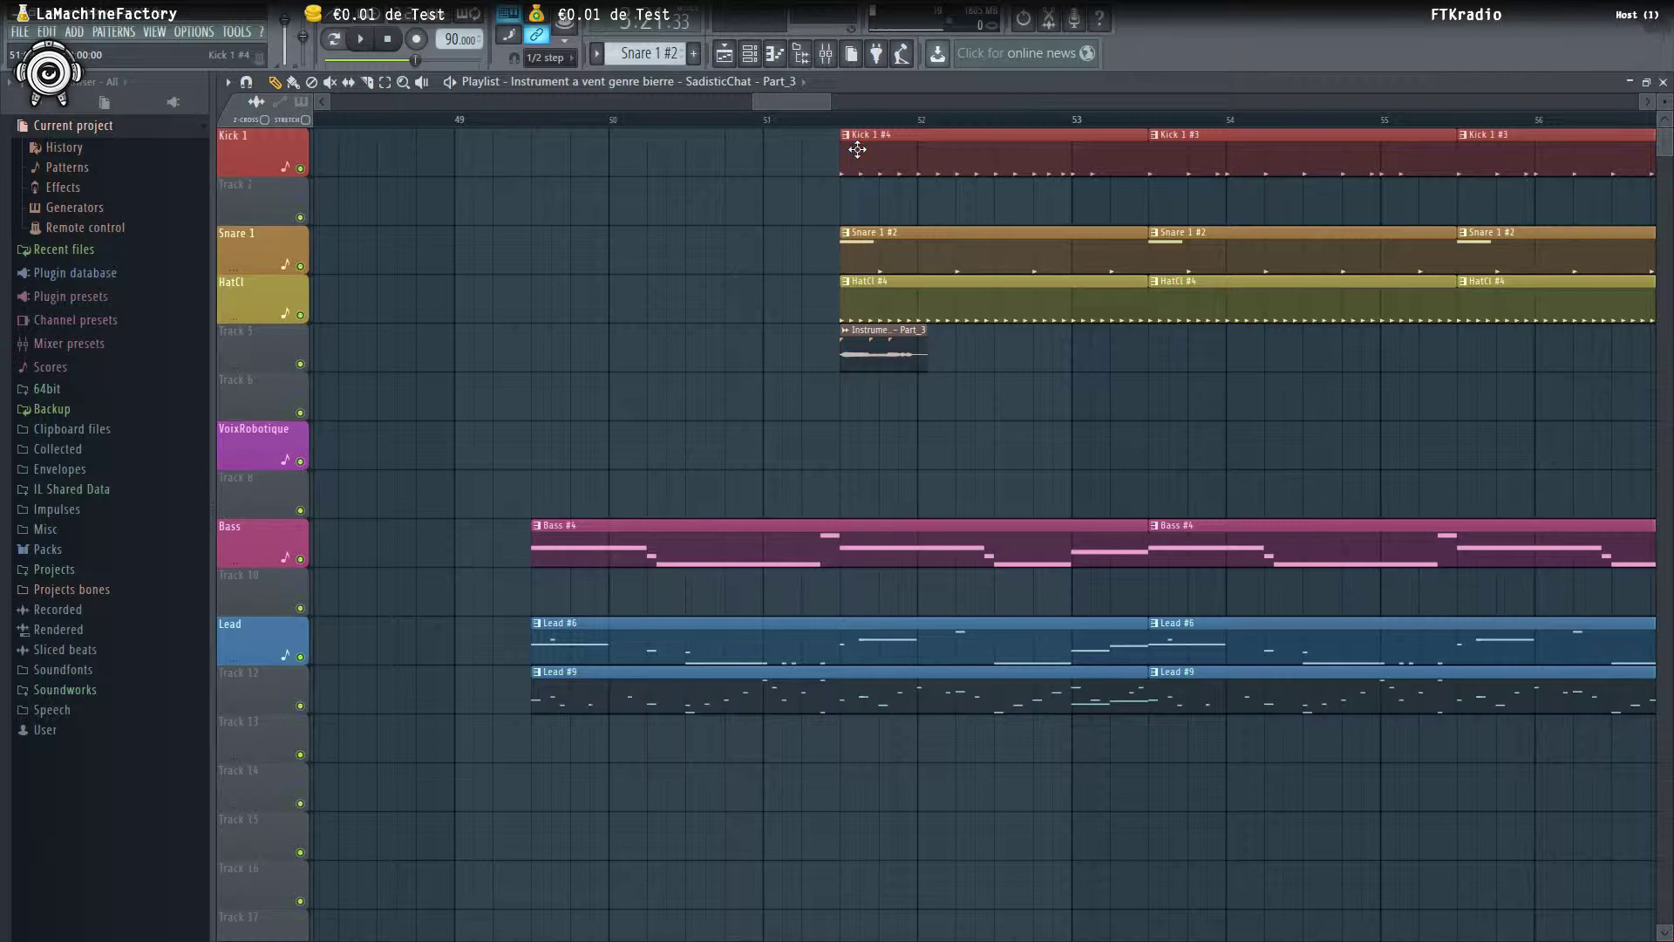
pyautogui.click(842, 118)
pyautogui.press('space')
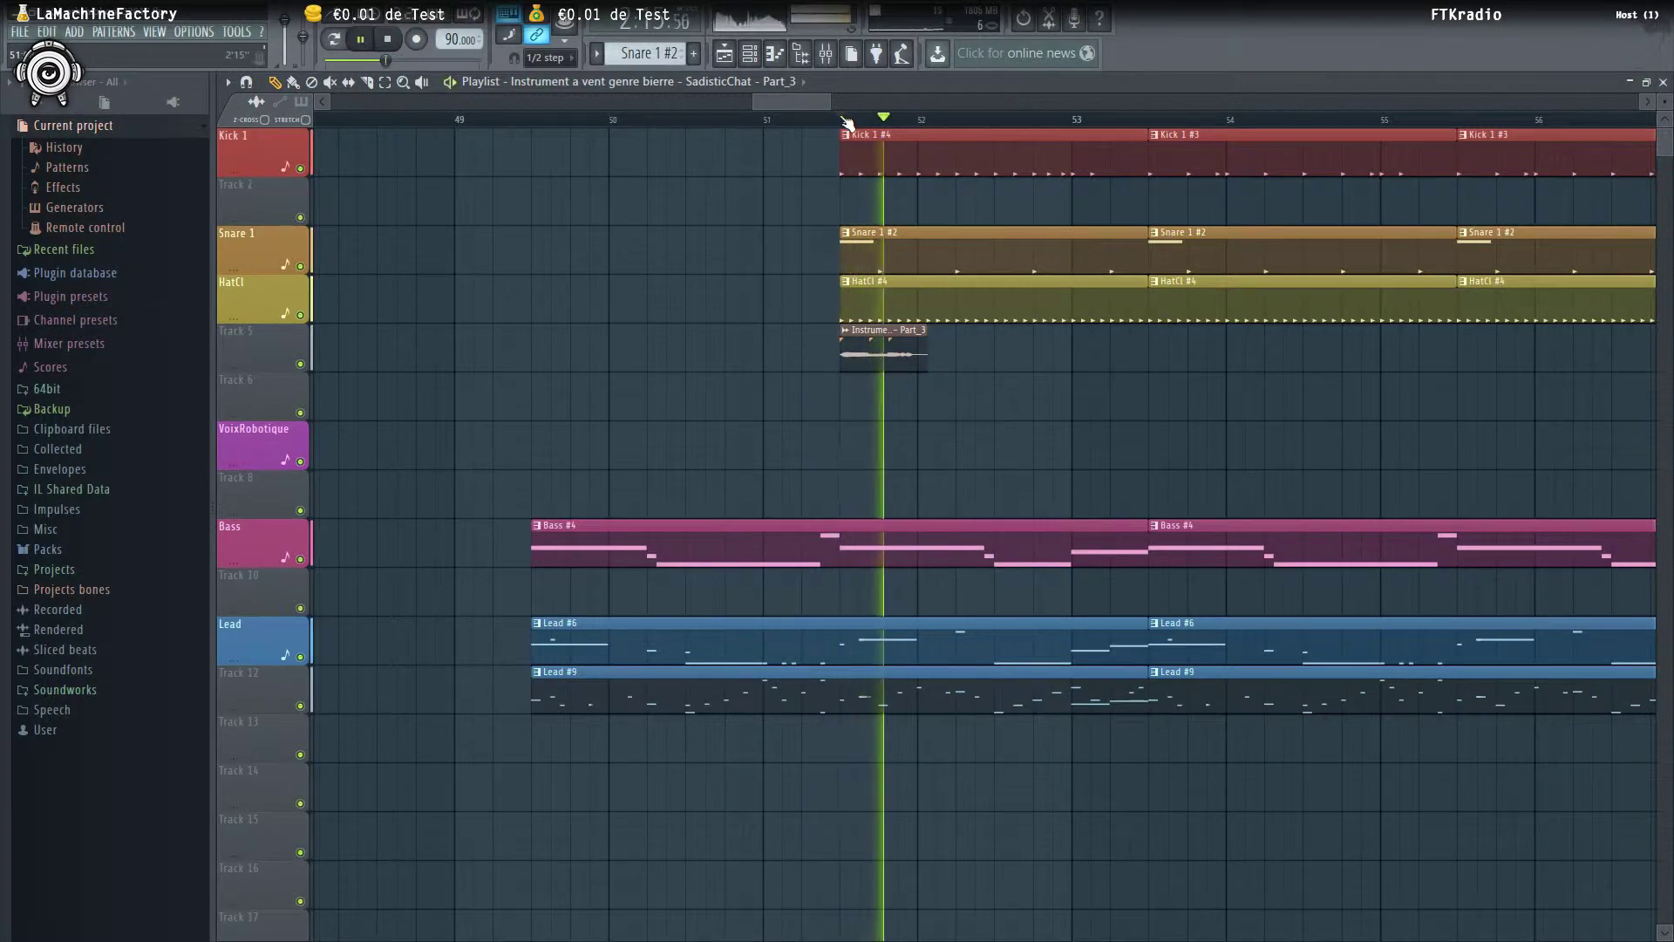
pyautogui.press('space')
pyautogui.moveTo(888, 354); pyautogui.dragTo(966, 351)
pyautogui.press('space')
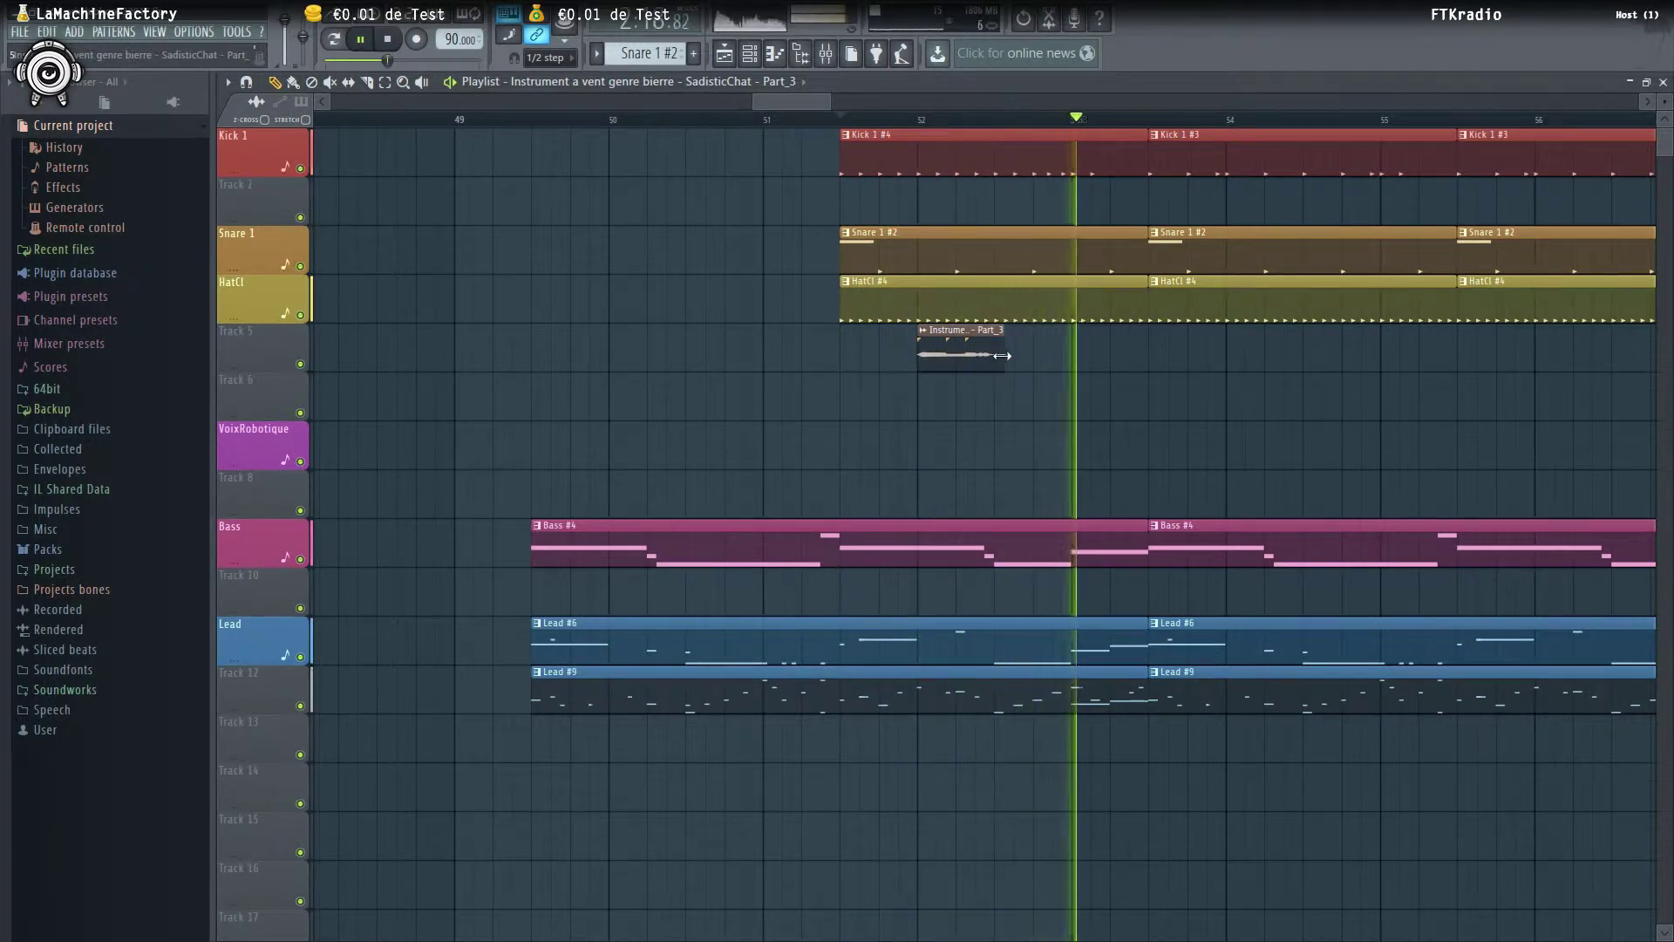
pyautogui.press('space')
pyautogui.press('space')
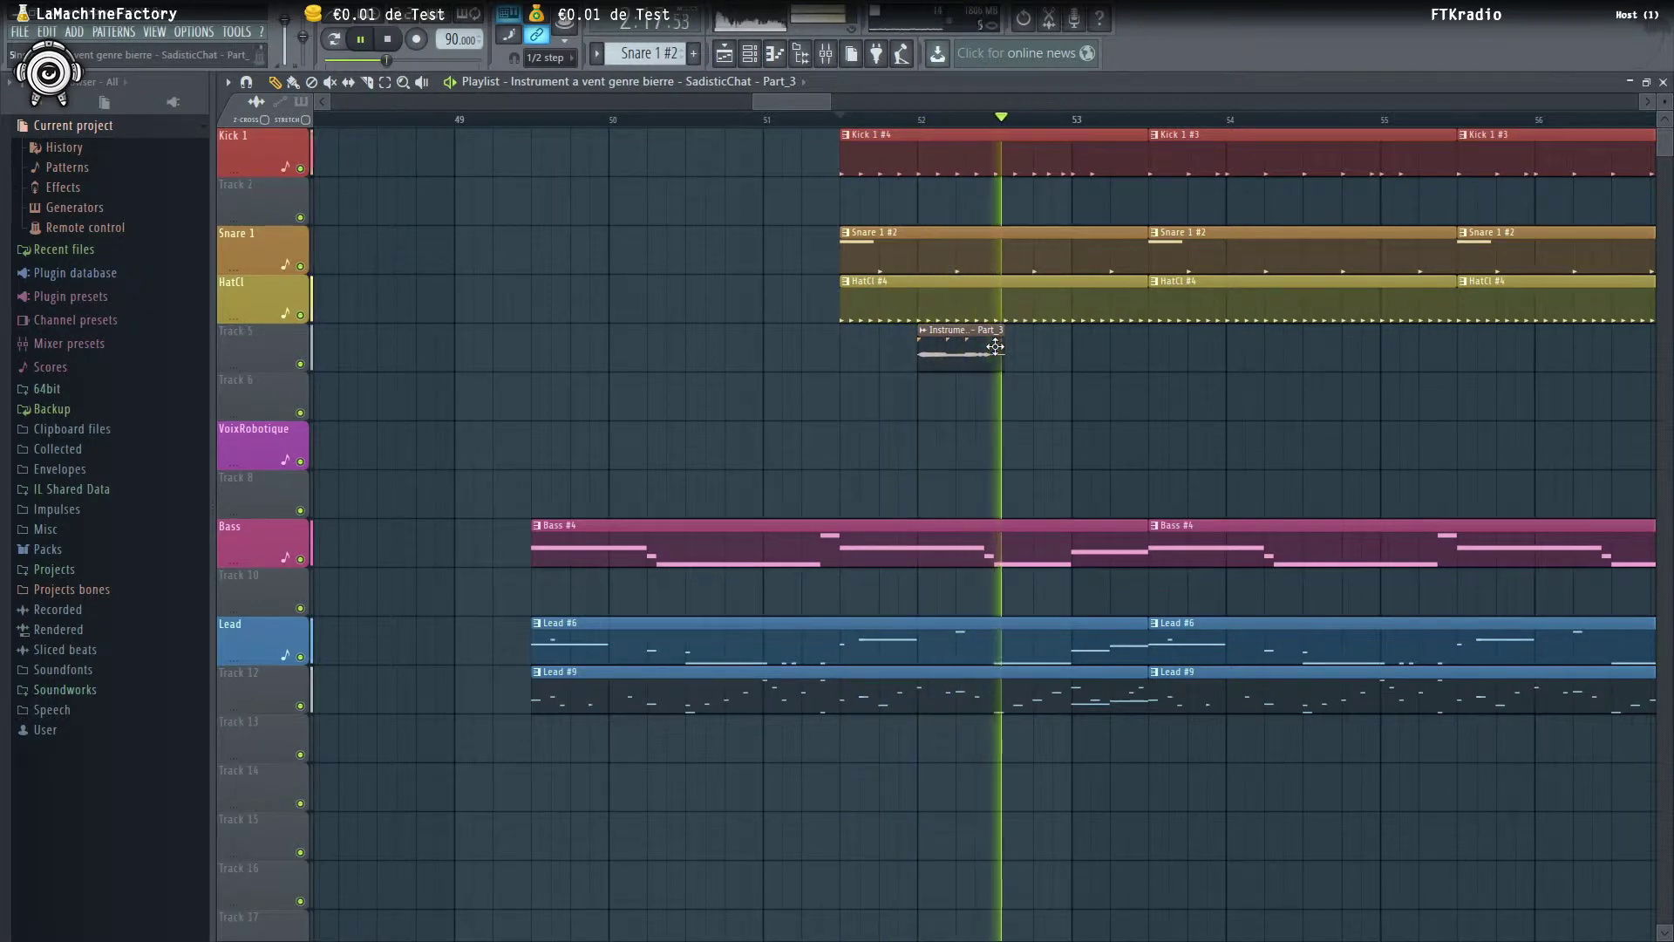
pyautogui.press('space')
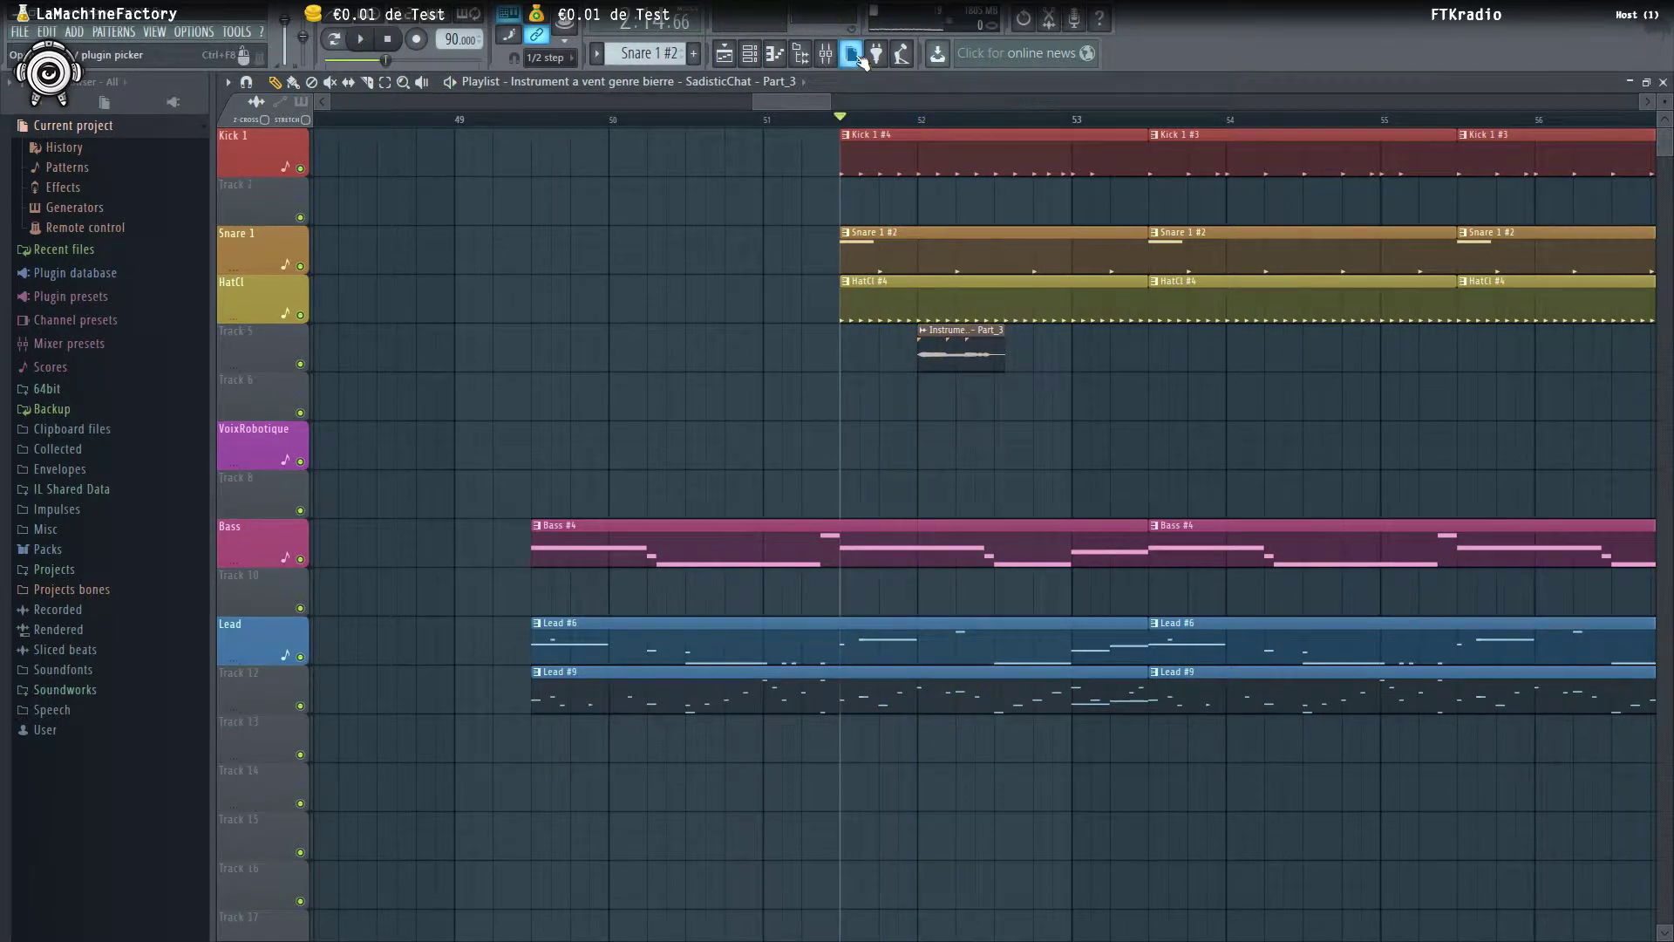
# Reopen Newtone on mixer Insert 25, maximize it and shorten the high middle section of the Part_2 note by starting the last section earlier
pyautogui.click(825, 53)
pyautogui.click(1515, 602)
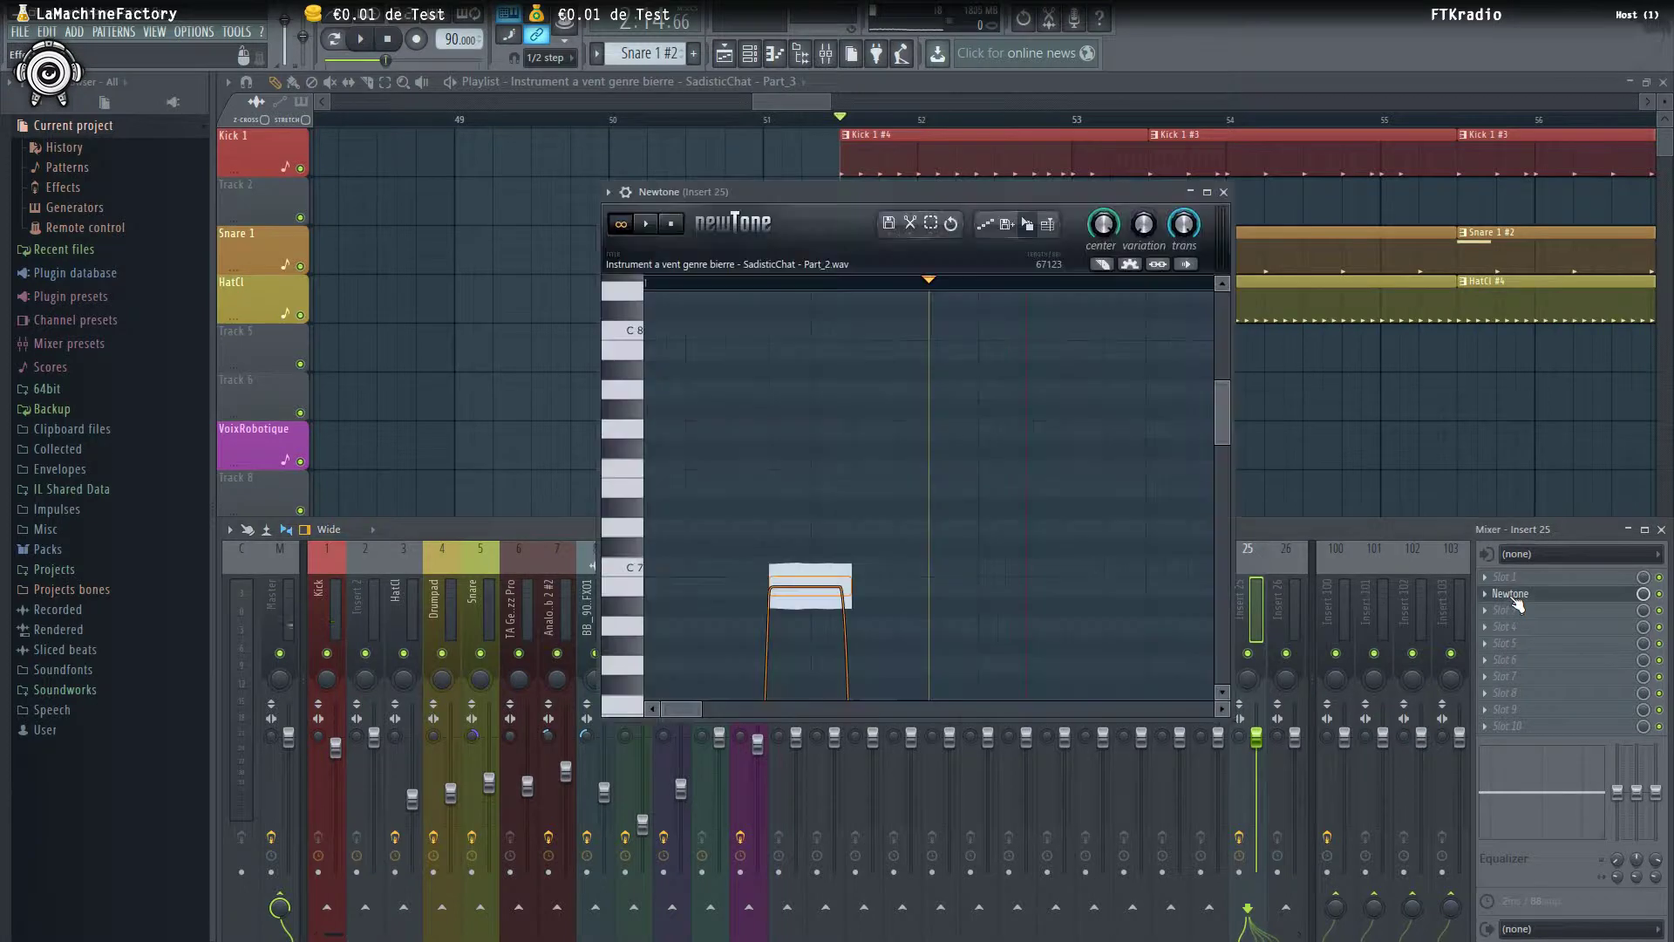
pyautogui.doubleClick(1048, 196)
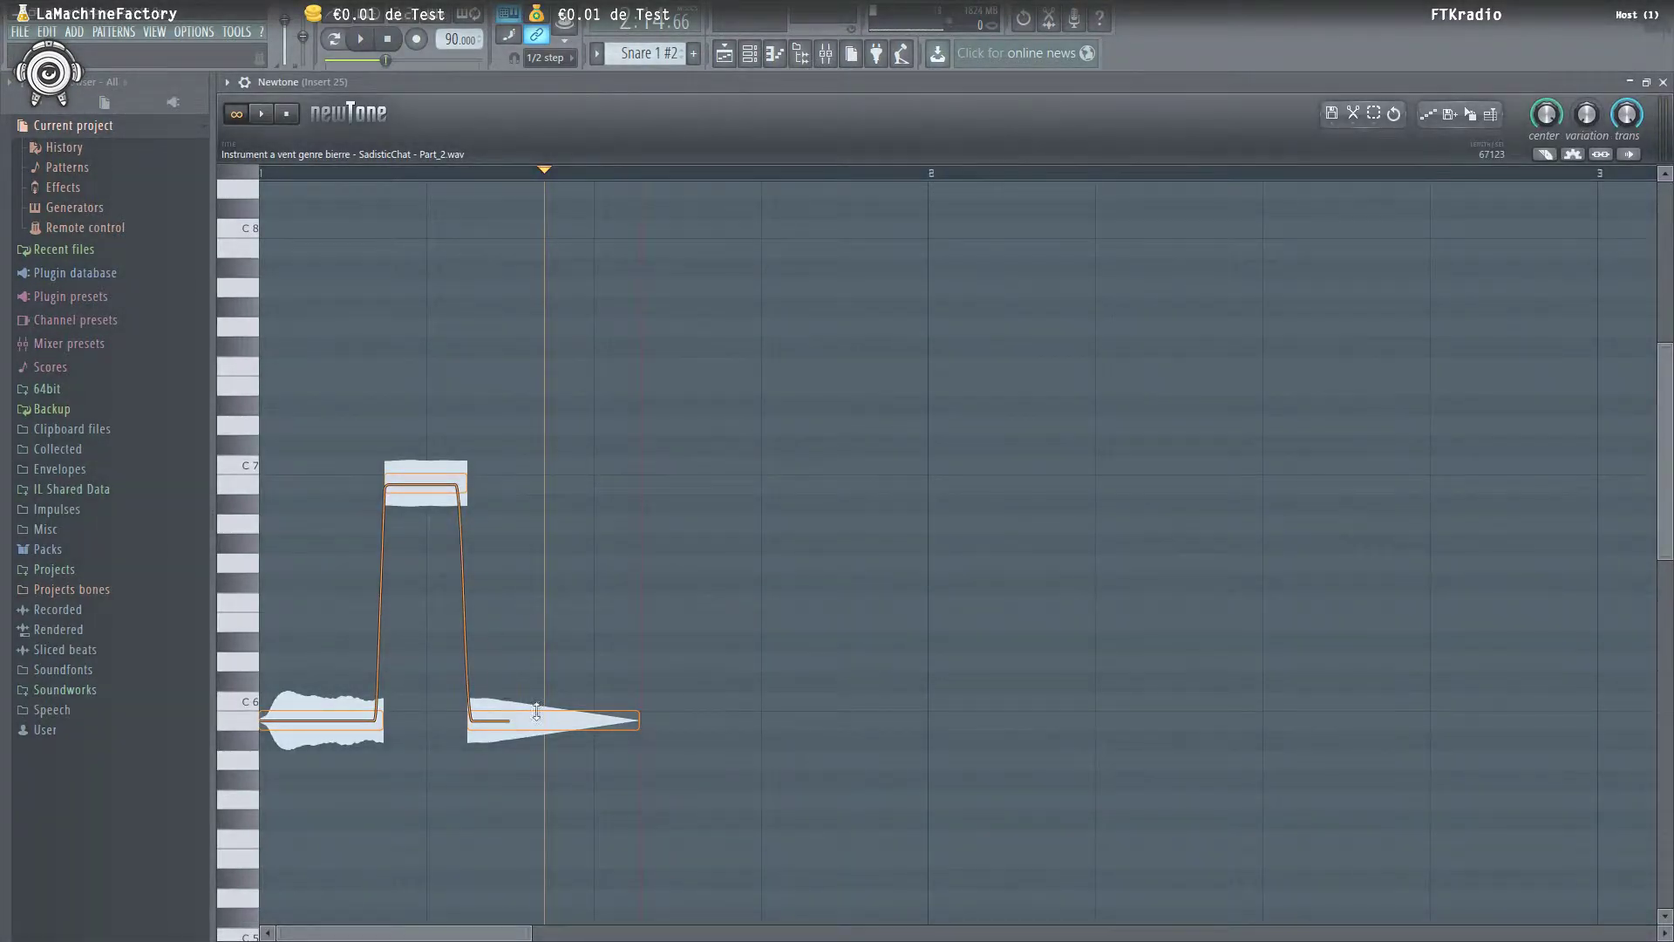
pyautogui.moveTo(533, 715); pyautogui.dragTo(457, 722)
pyautogui.moveTo(405, 488)
pyautogui.mouseDown()
pyautogui.moveTo(467, 490)
pyautogui.moveTo(389, 493)
pyautogui.mouseUp()
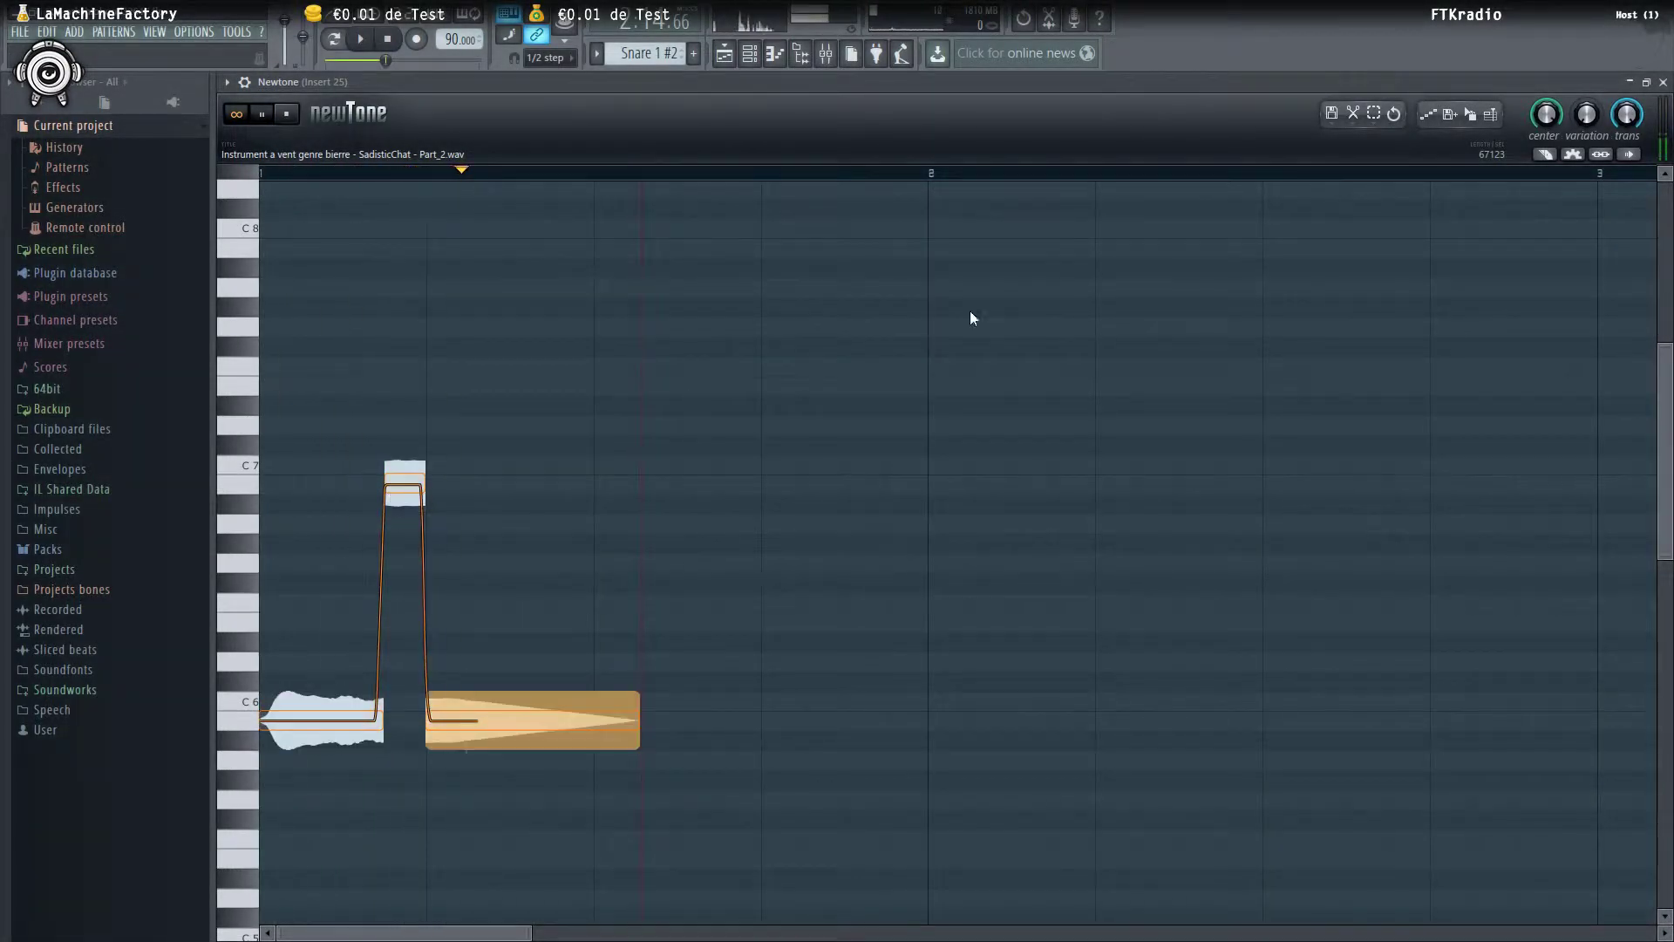
# Bring the edited note from Newtone into the playlist on Track 6 at bar 52 and play it
pyautogui.moveTo(1471, 114); pyautogui.dragTo(1366, 384)
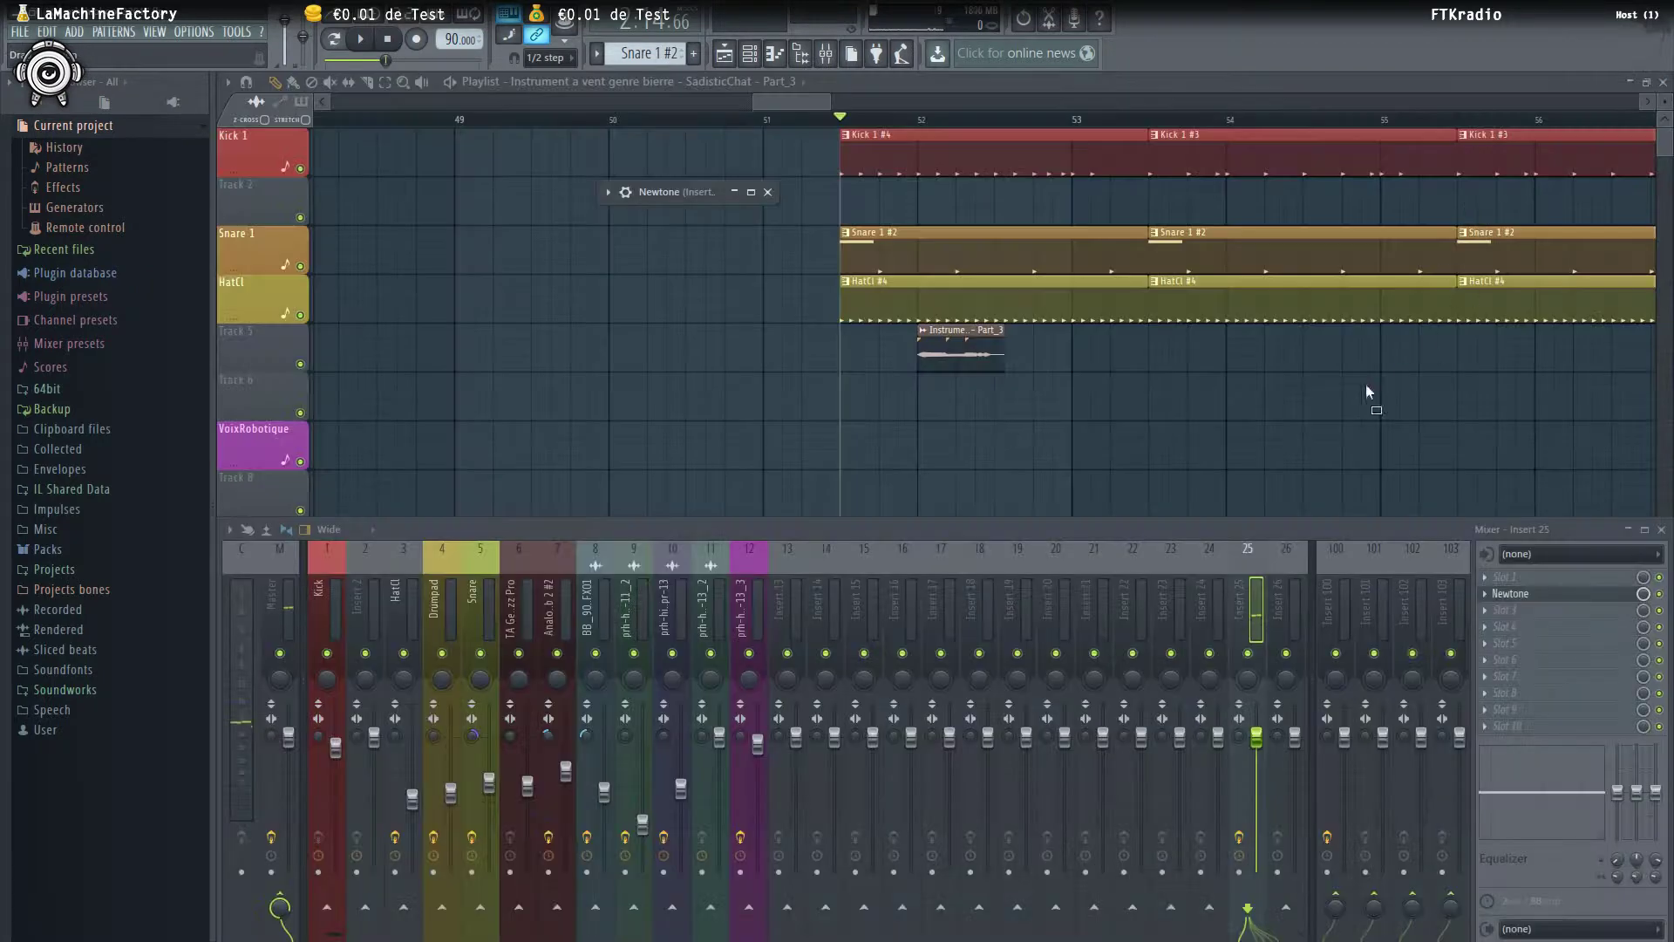
pyautogui.moveTo(883, 433); pyautogui.dragTo(955, 386)
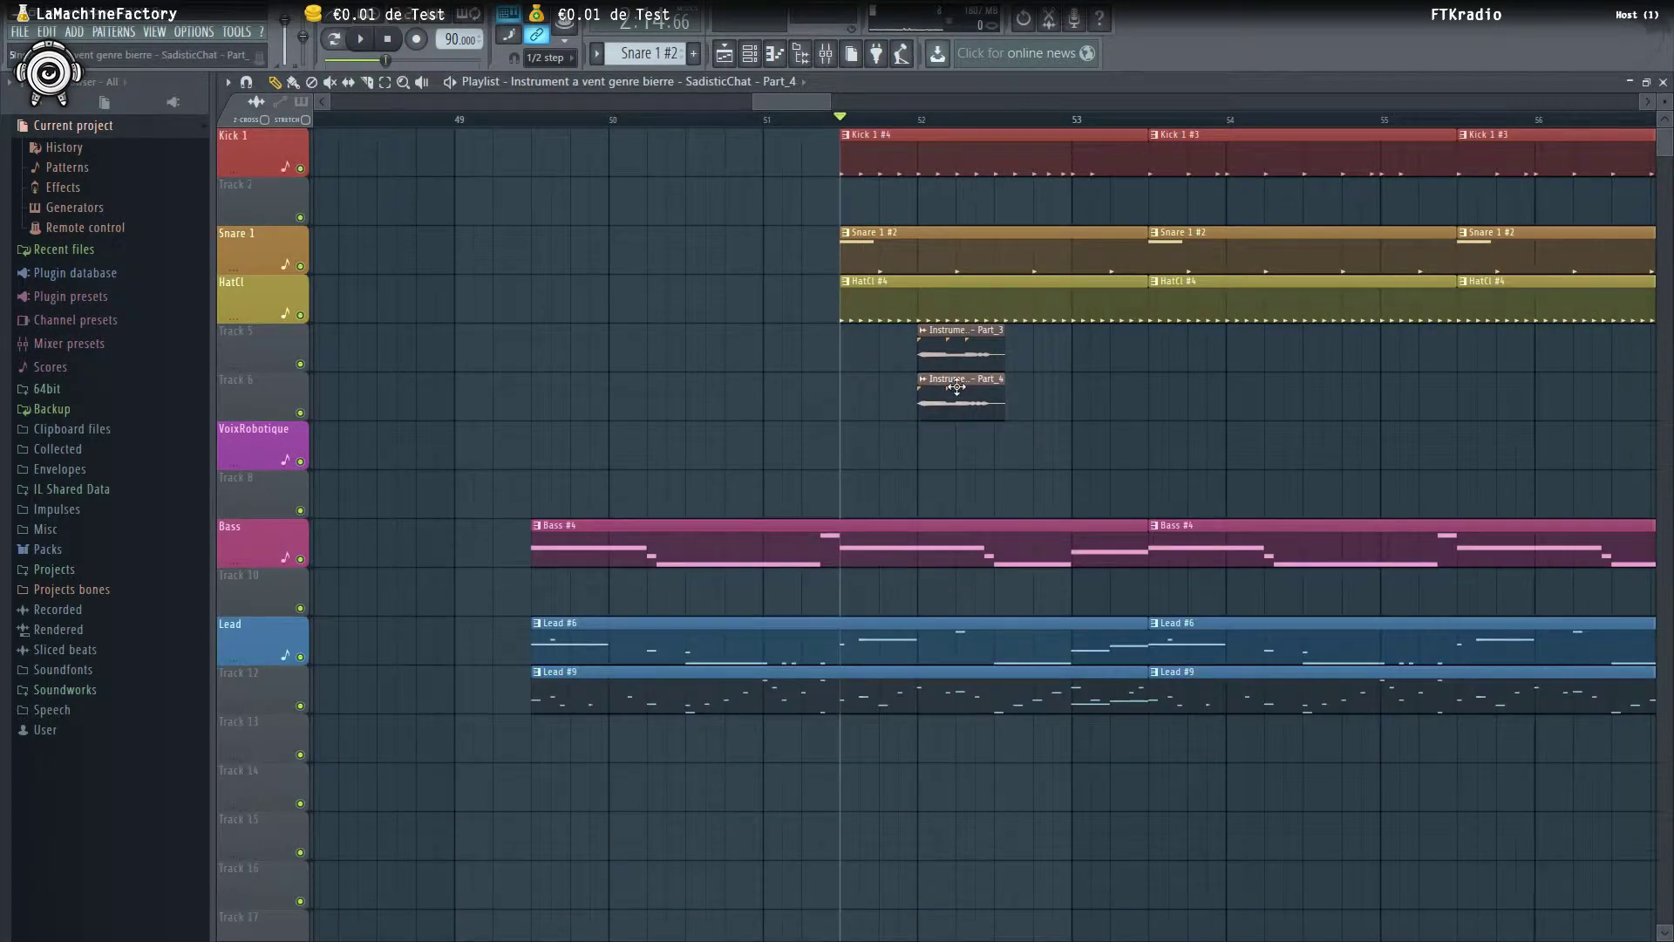
pyautogui.press('space')
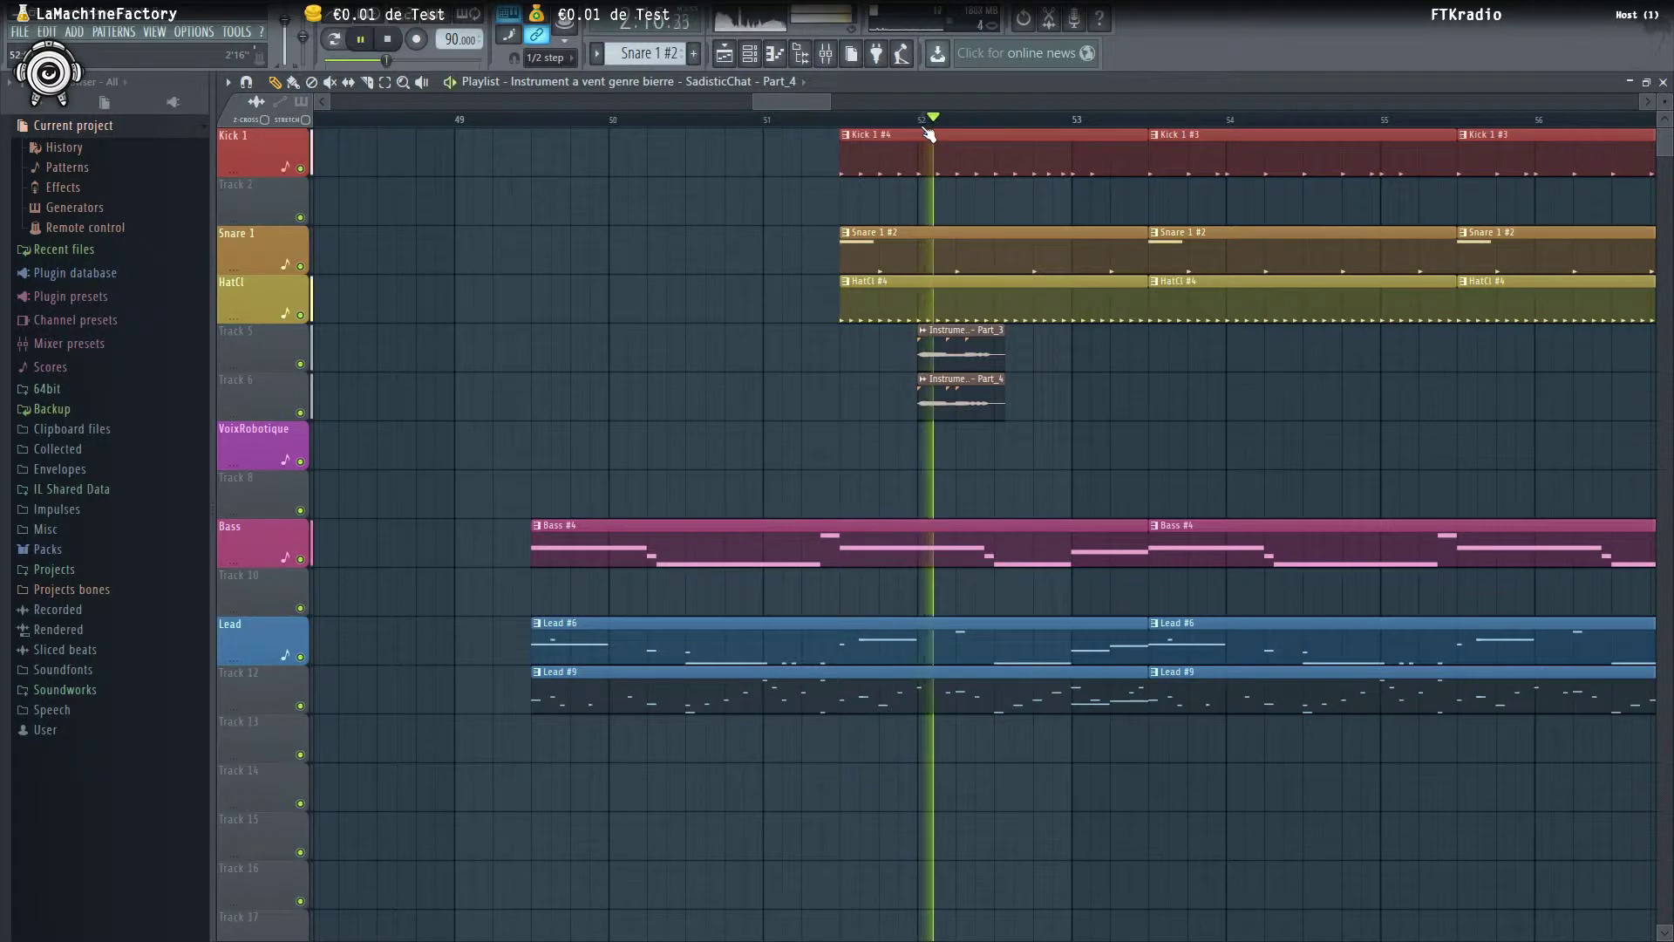
# Remove the Part_3 clip and move the Part_4 clip on Track 6 to the start of the Kick 1 #4 block at bar 51.5
pyautogui.moveTo(918, 355); pyautogui.dragTo(1334, 384)
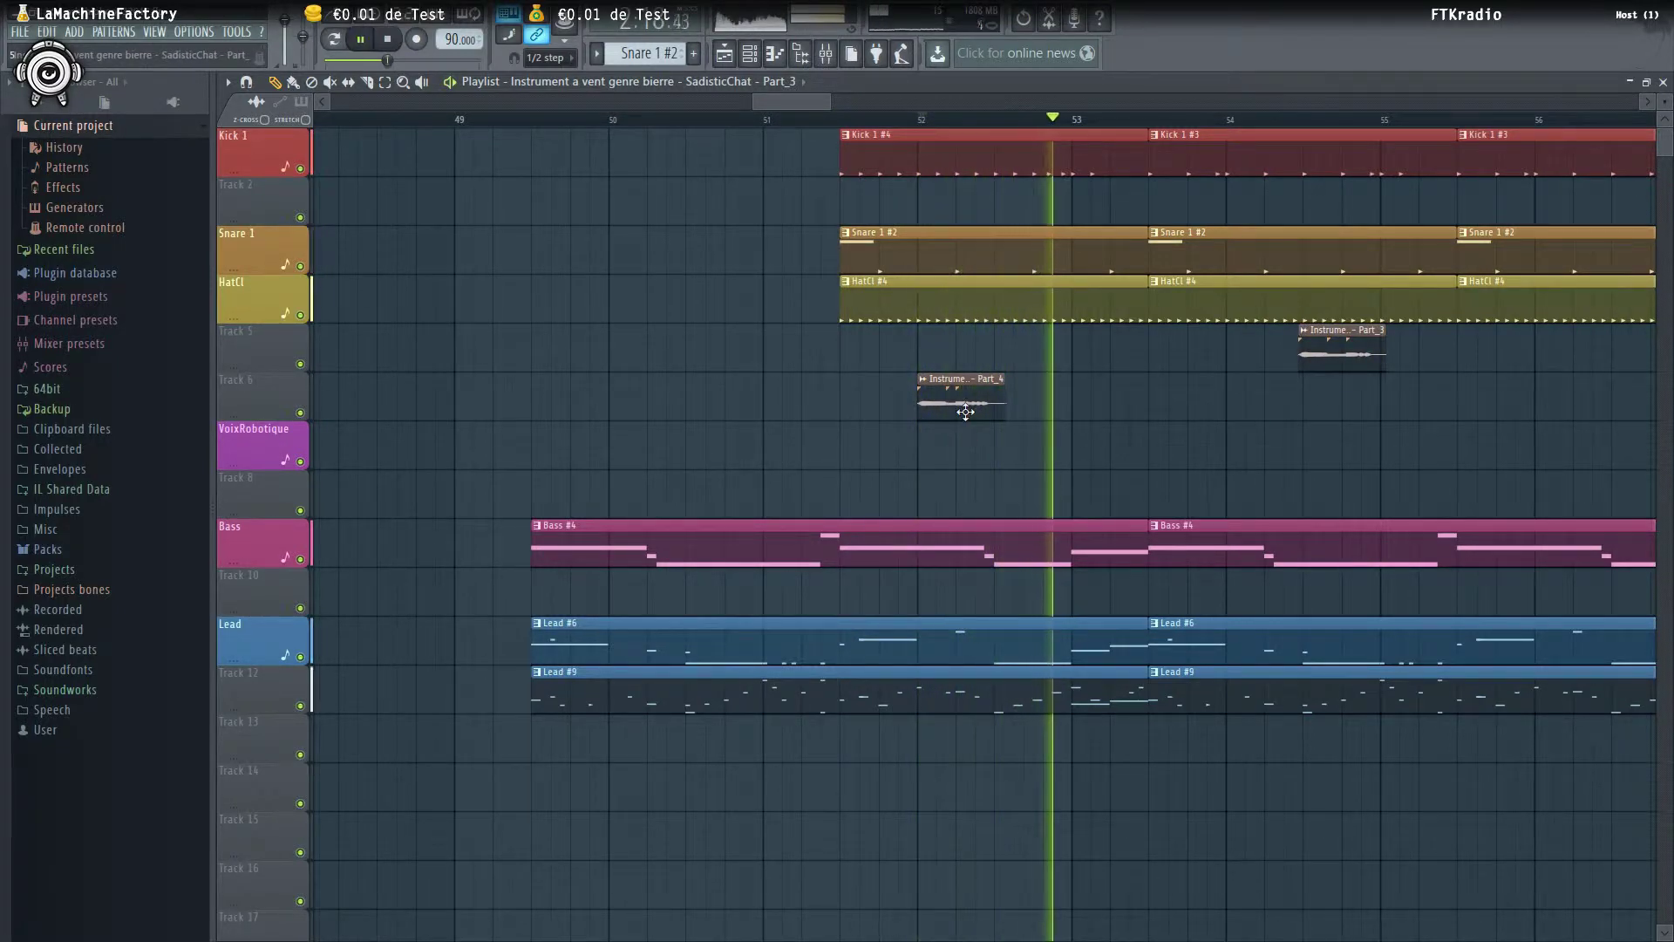
pyautogui.press('space')
pyautogui.scroll(-4, 960, 390)
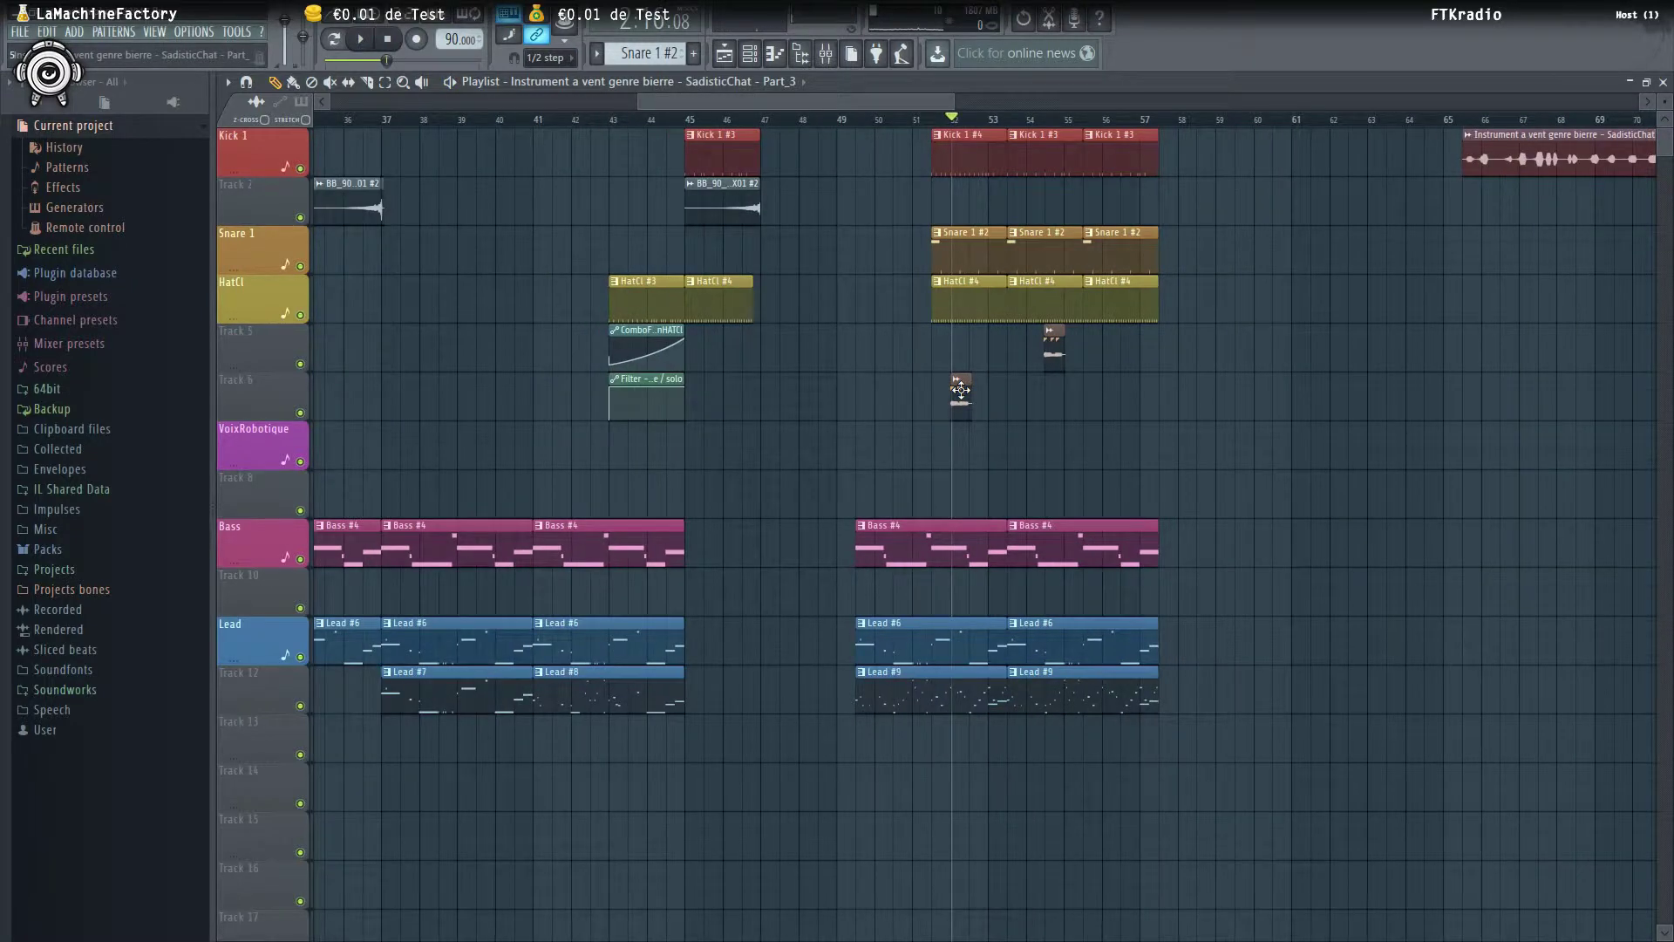
pyautogui.rightClick(959, 390)
pyautogui.moveTo(504, 415); pyautogui.dragTo(1150, 384)
pyautogui.click(1049, 385)
# Listen to the Part_4 clip together with the drums, bass and lead from bar 51.5
pyautogui.scroll(4, 1050, 382)
pyautogui.click(1161, 119)
pyautogui.press('space')
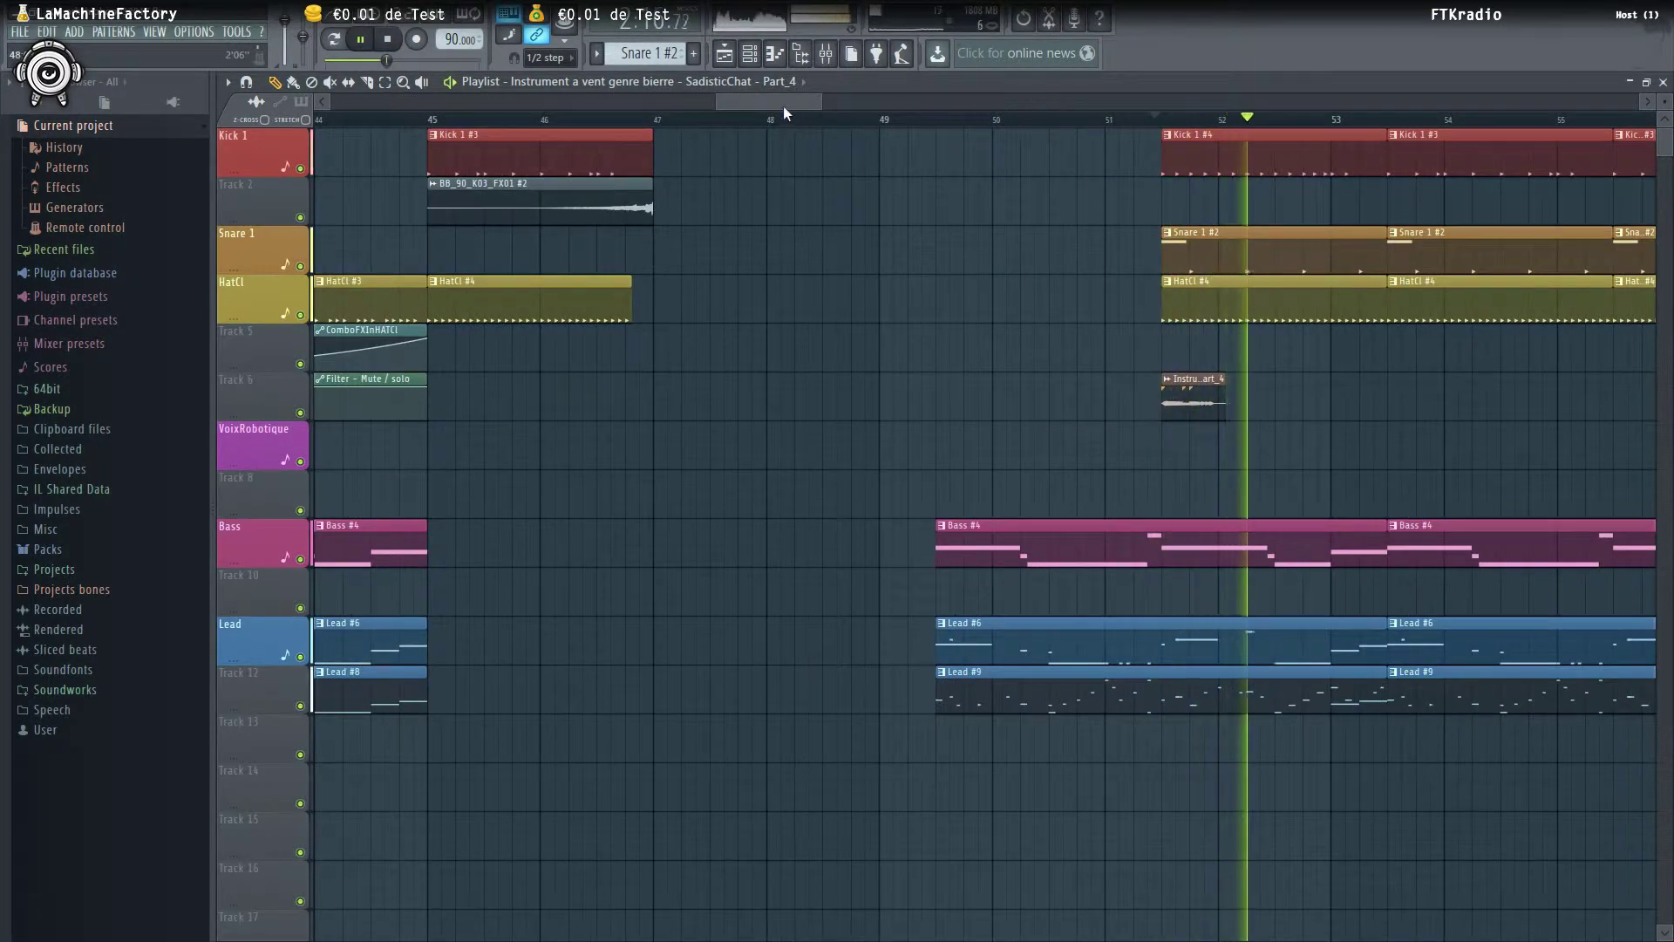
pyautogui.moveTo(783, 103)
pyautogui.mouseDown()
pyautogui.moveTo(891, 107)
pyautogui.moveTo(790, 112)
pyautogui.mouseUp()
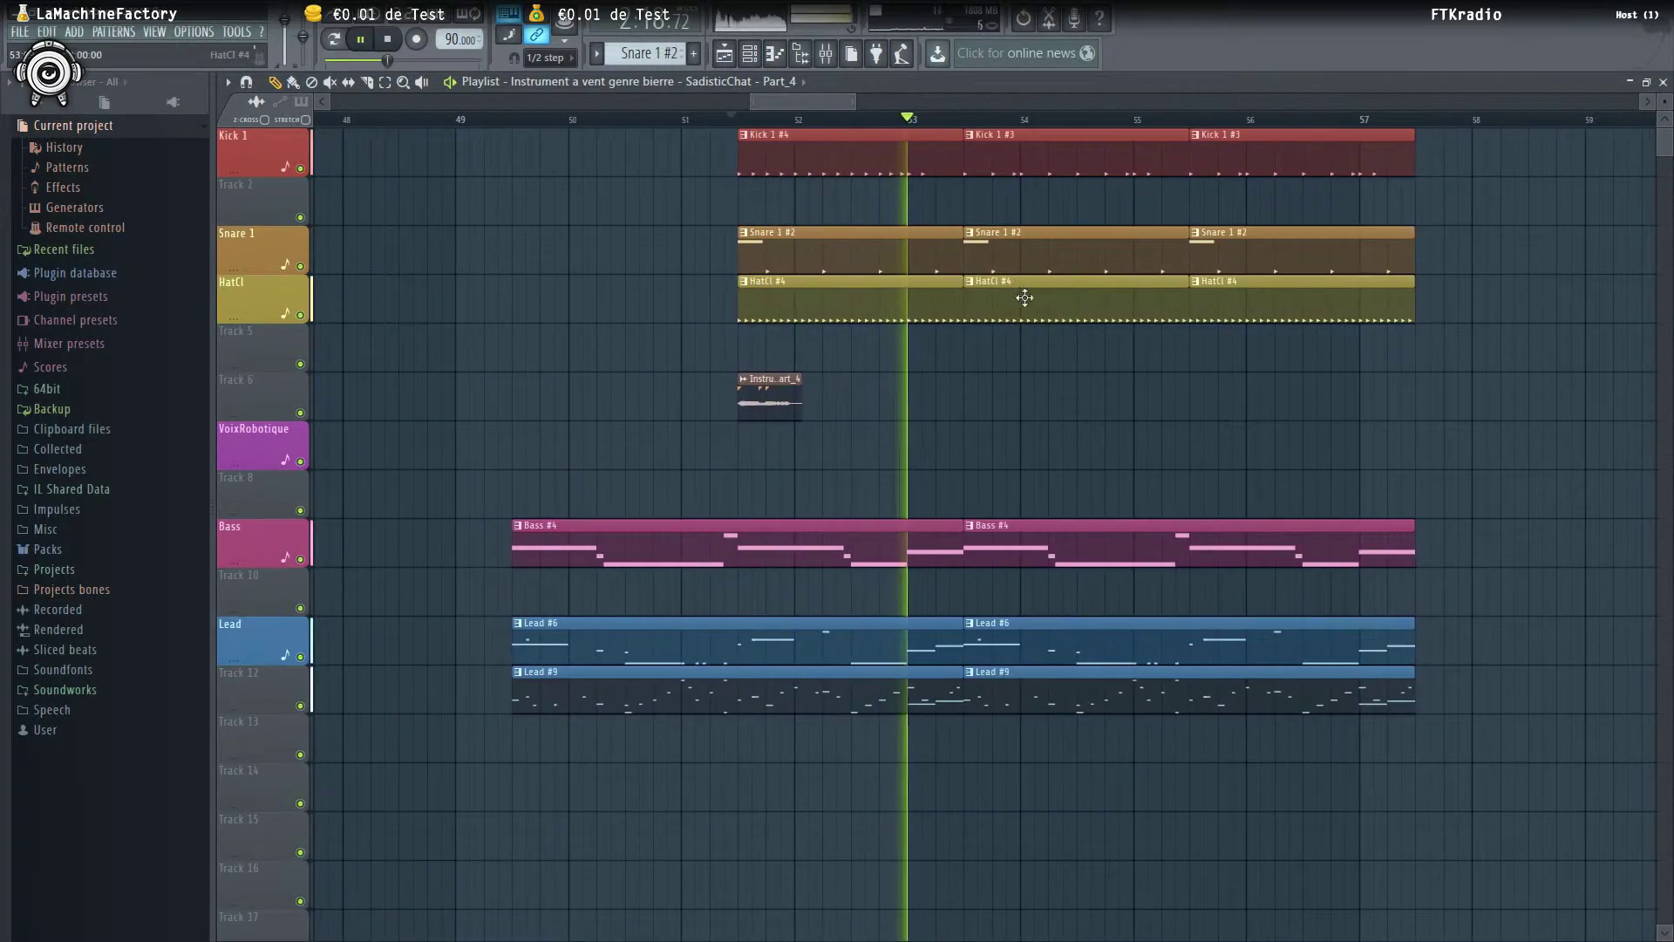
pyautogui.scroll(-4, 1028, 300)
pyautogui.press('space')
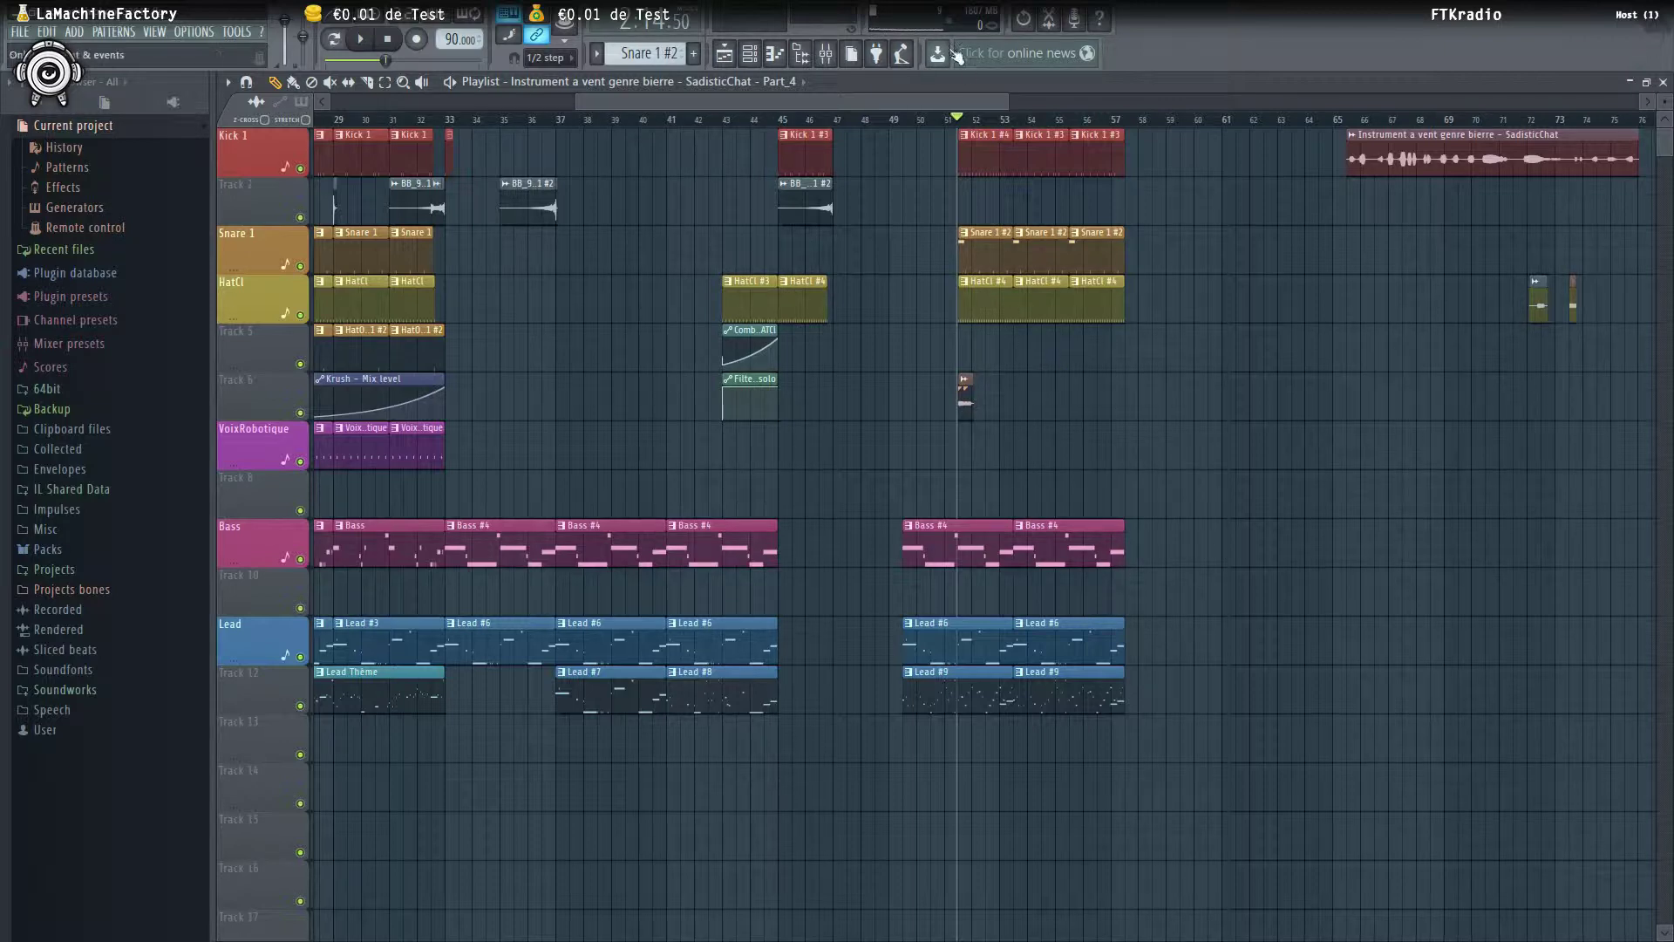
# Open Newtone on mixer Insert 25 again, enlarge its window and examine the three sections of the Part_2 note
pyautogui.click(830, 59)
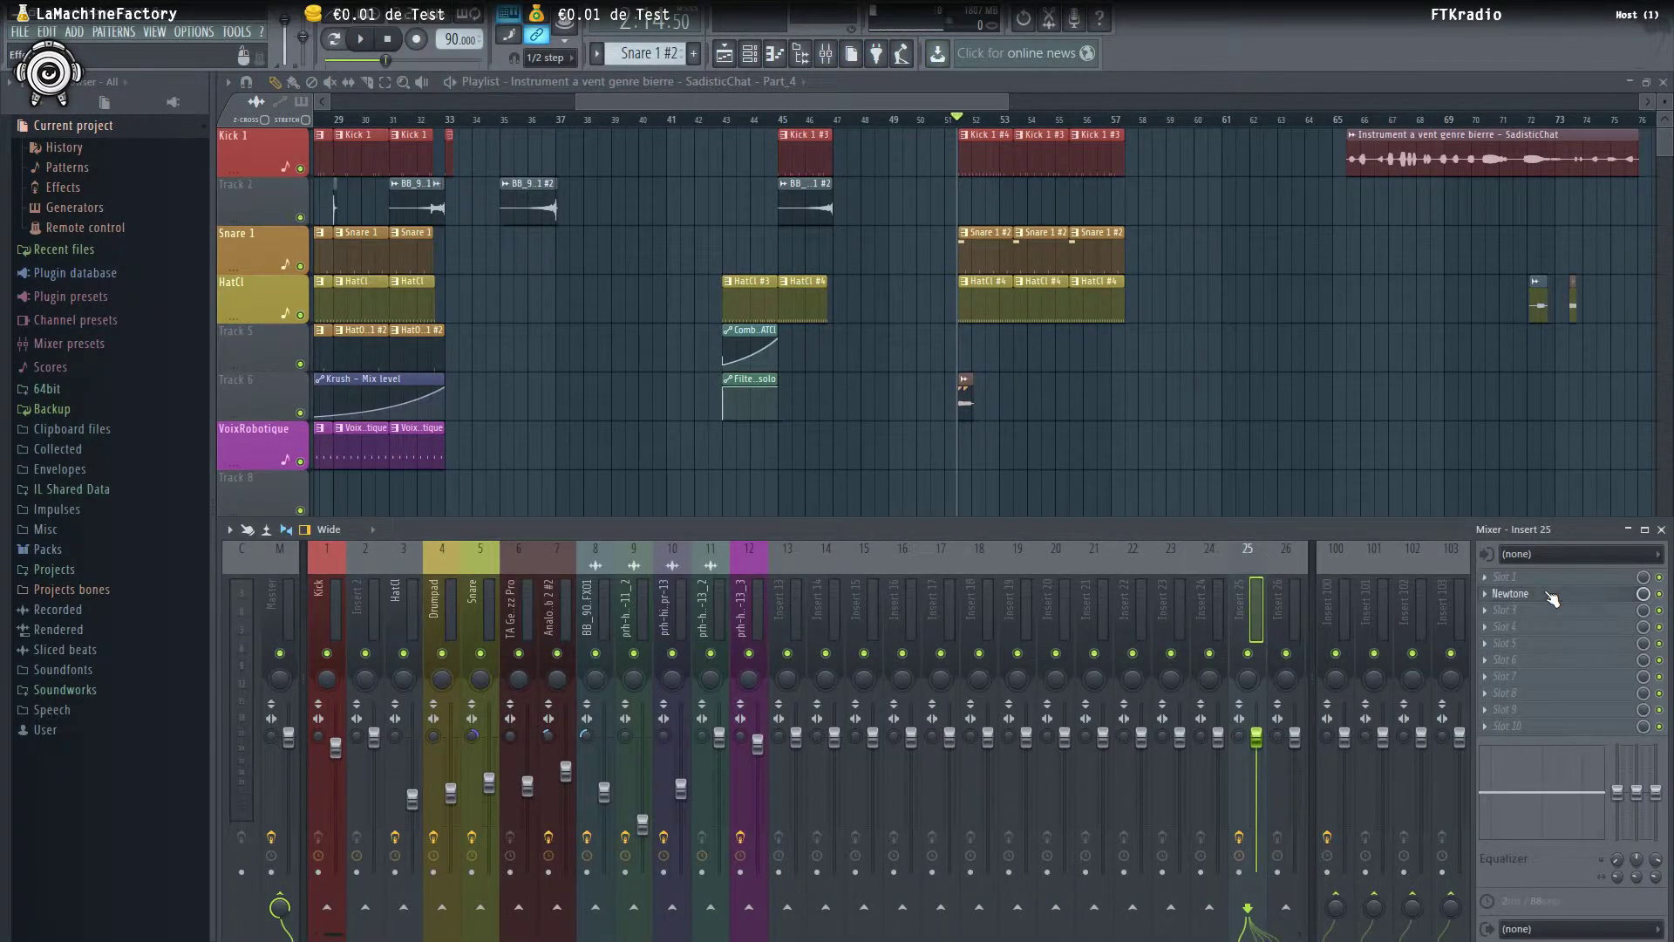
pyautogui.click(1513, 594)
pyautogui.moveTo(1054, 199); pyautogui.dragTo(814, 151)
pyautogui.moveTo(992, 363); pyautogui.dragTo(1524, 363)
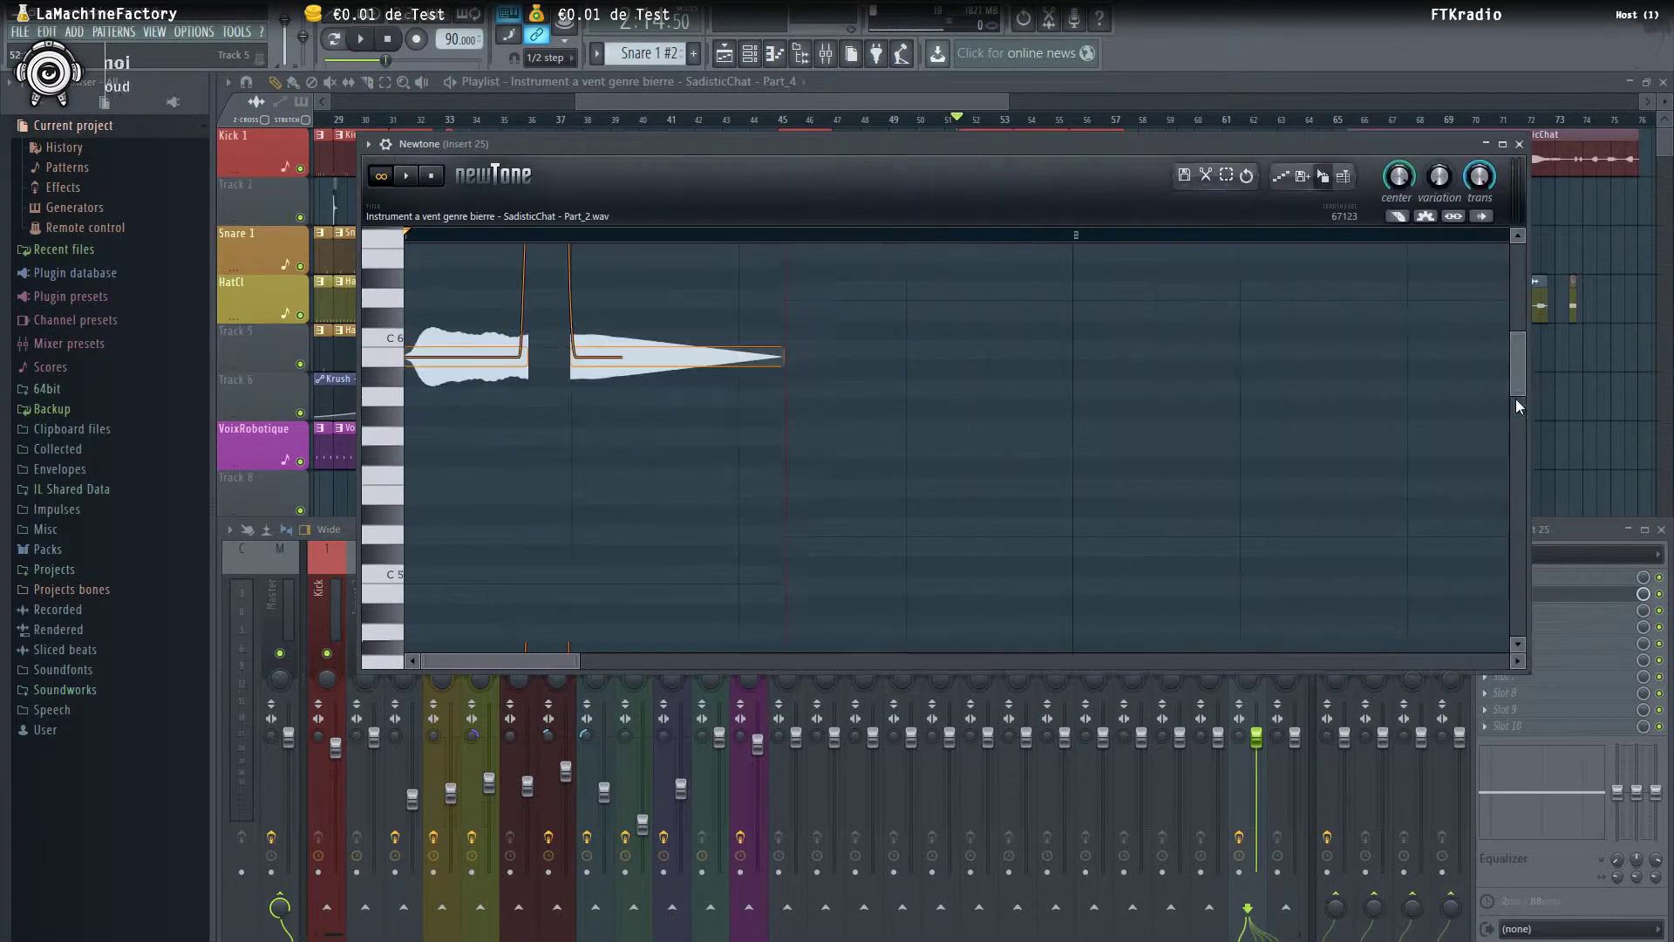
pyautogui.moveTo(818, 680); pyautogui.dragTo(824, 913)
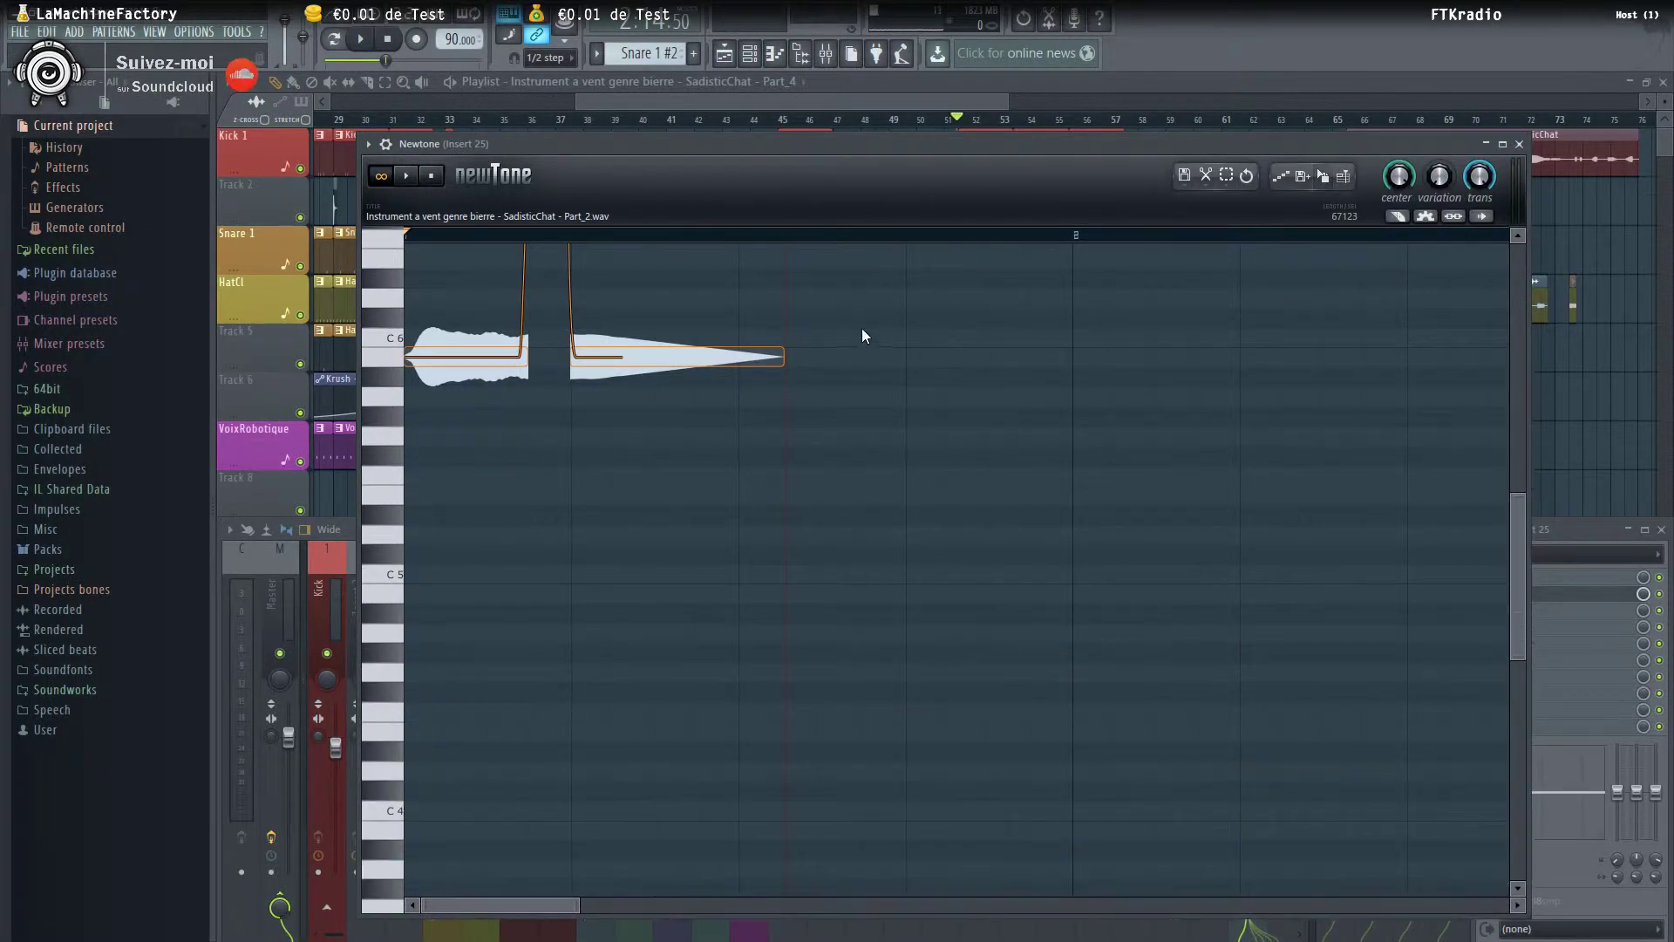
pyautogui.scroll(3, 870, 416)
pyautogui.scroll(2, 905, 517)
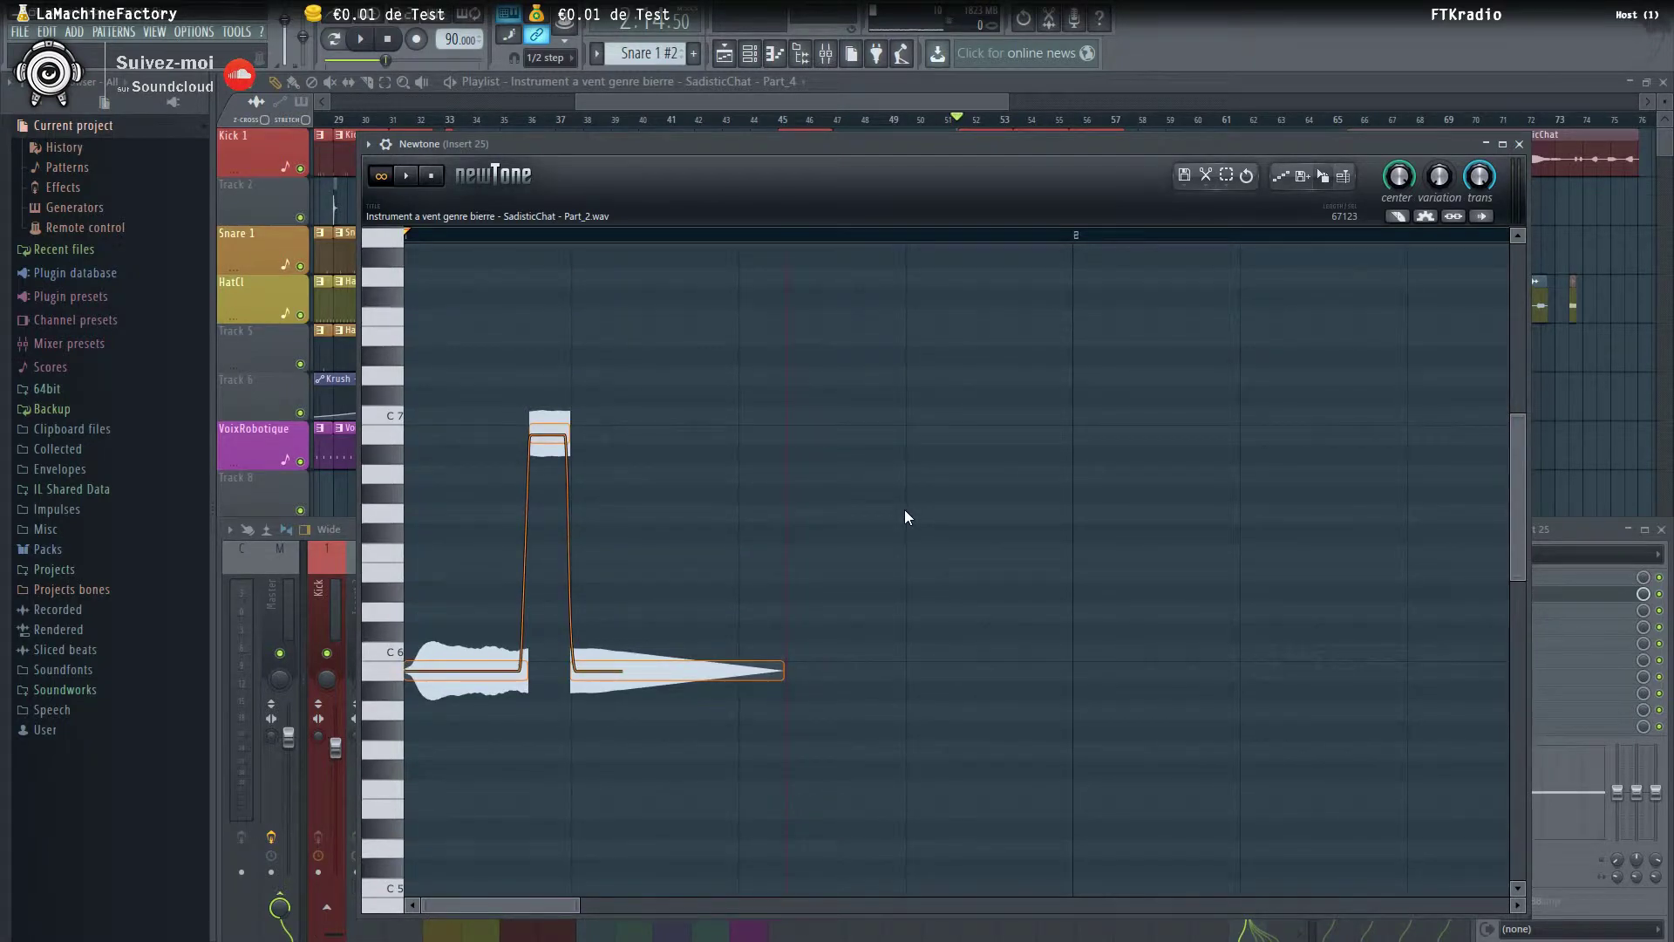
pyautogui.scroll(-3, 905, 514)
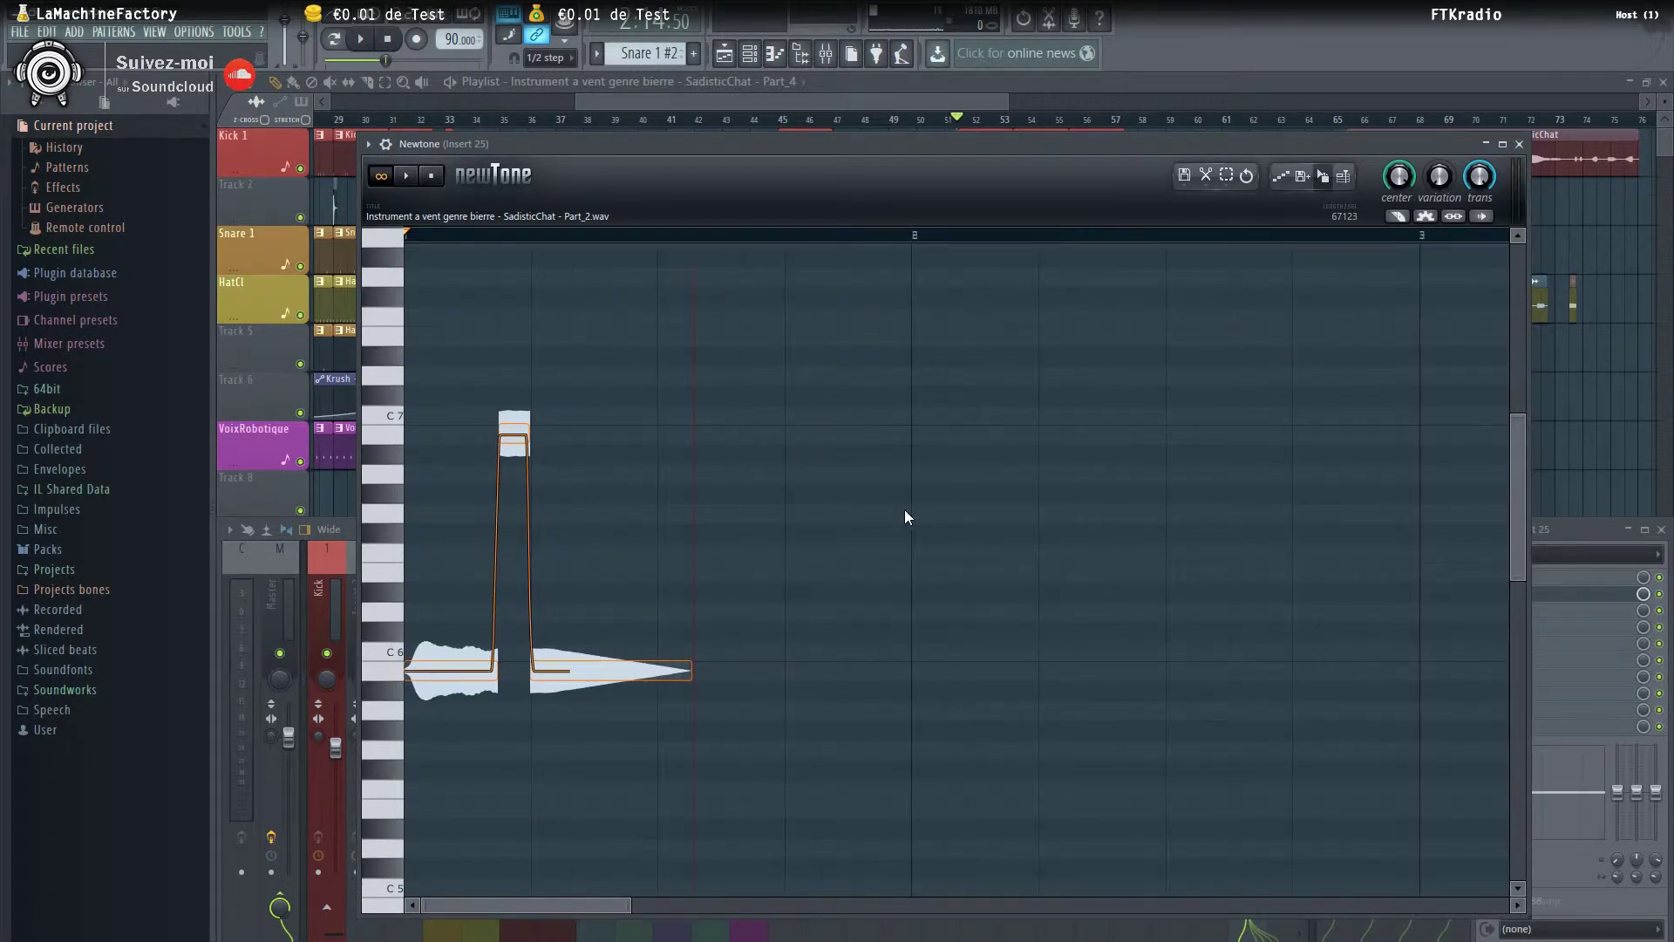
pyautogui.scroll(-4, 905, 517)
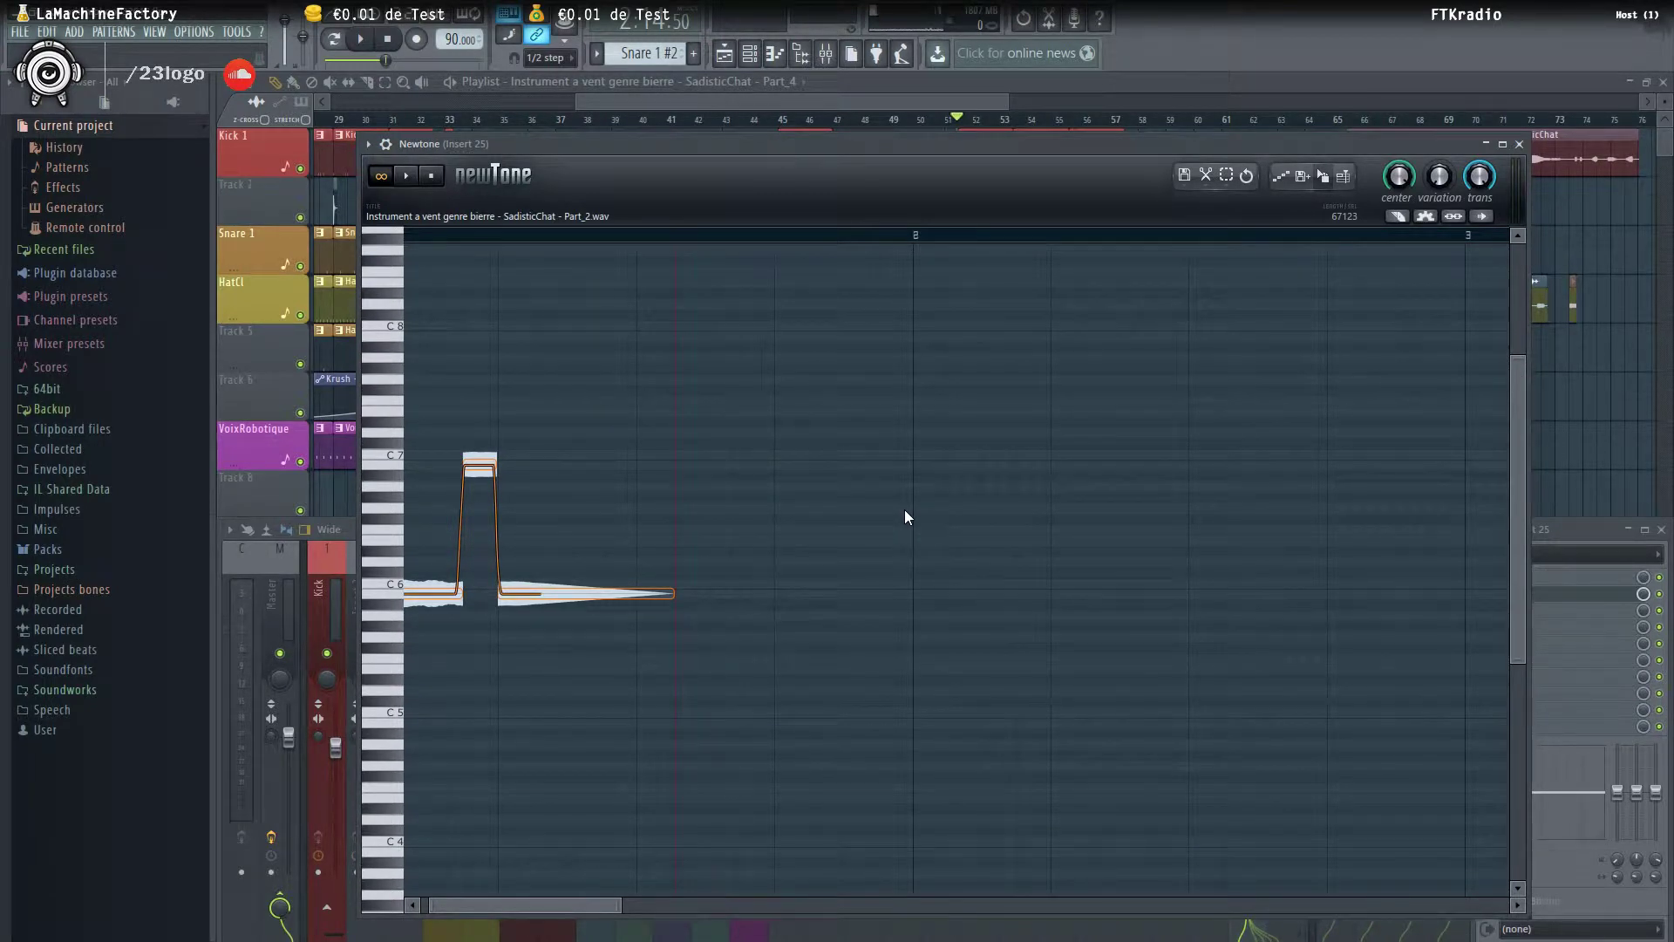
pyautogui.moveTo(493, 910); pyautogui.dragTo(446, 910)
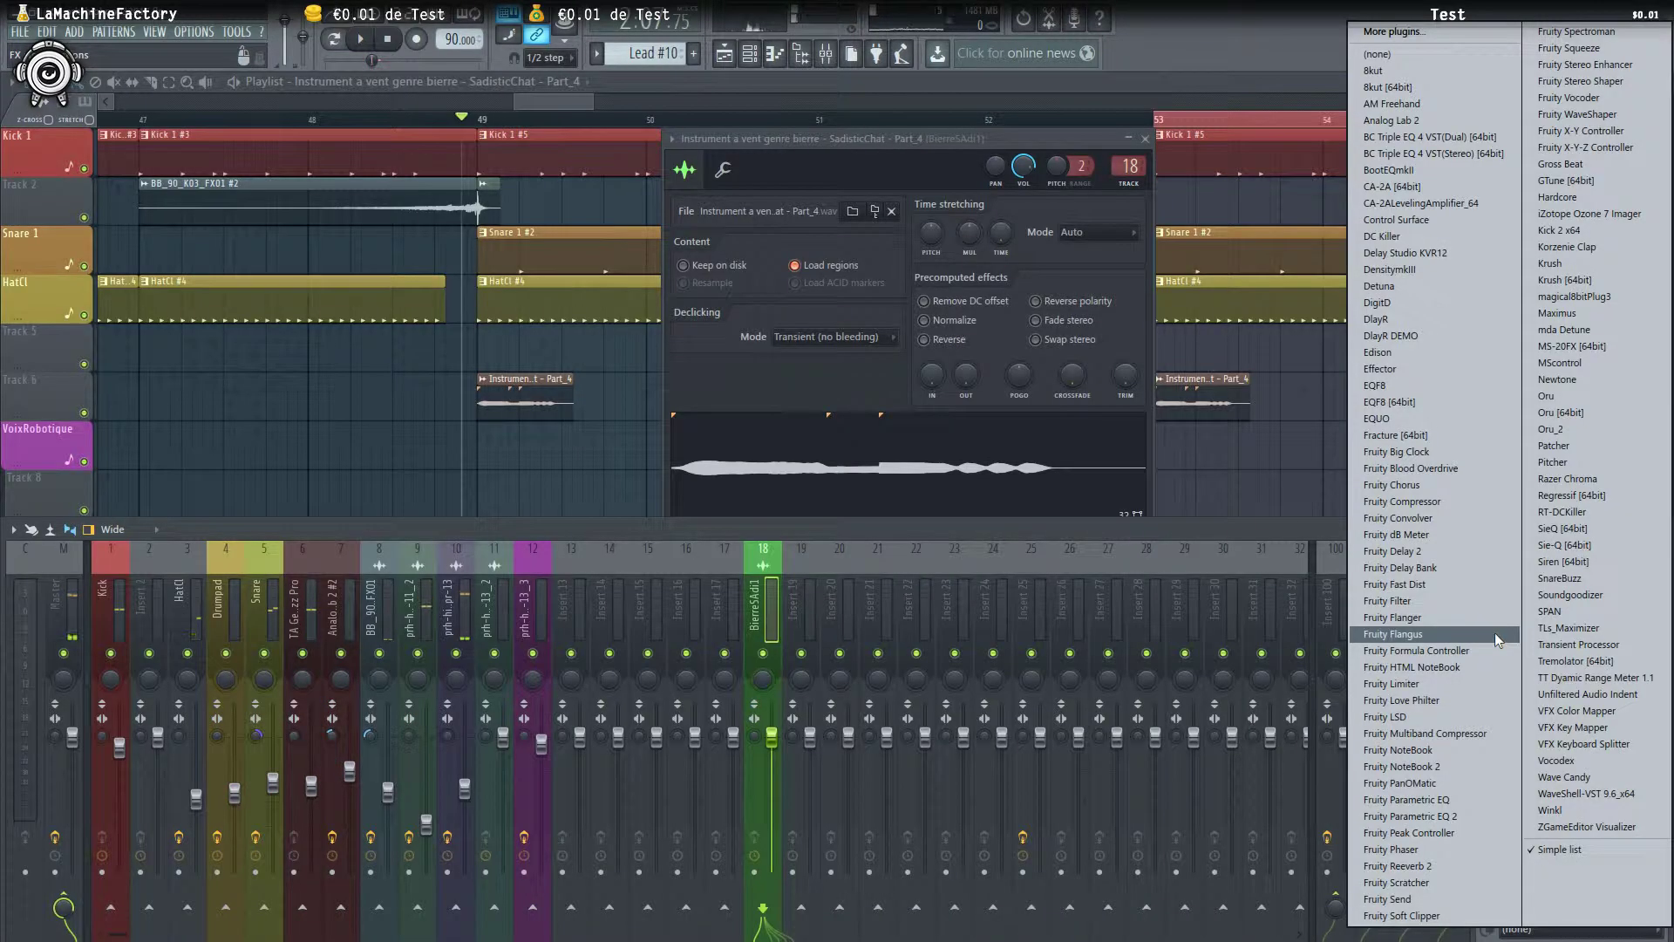
# Add Fruity Delay Bank to slot 4 of the BierreSAdi1 mixer track and play the arrangement through it
pyautogui.click(1451, 568)
pyautogui.press('space')
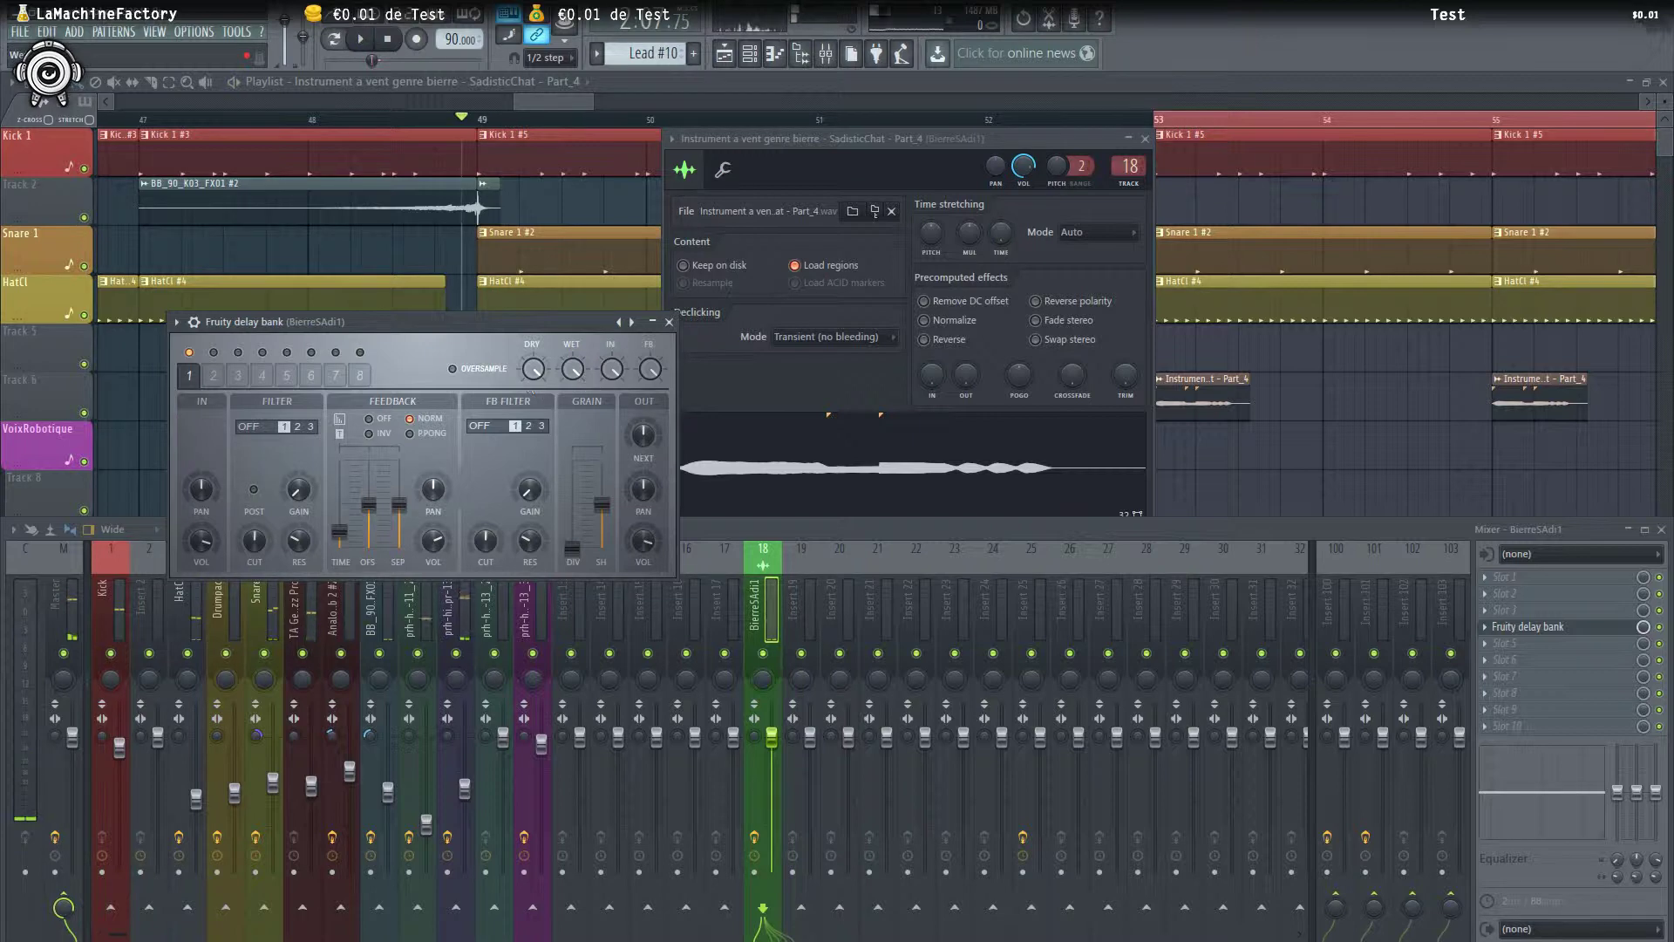
pyautogui.press('space')
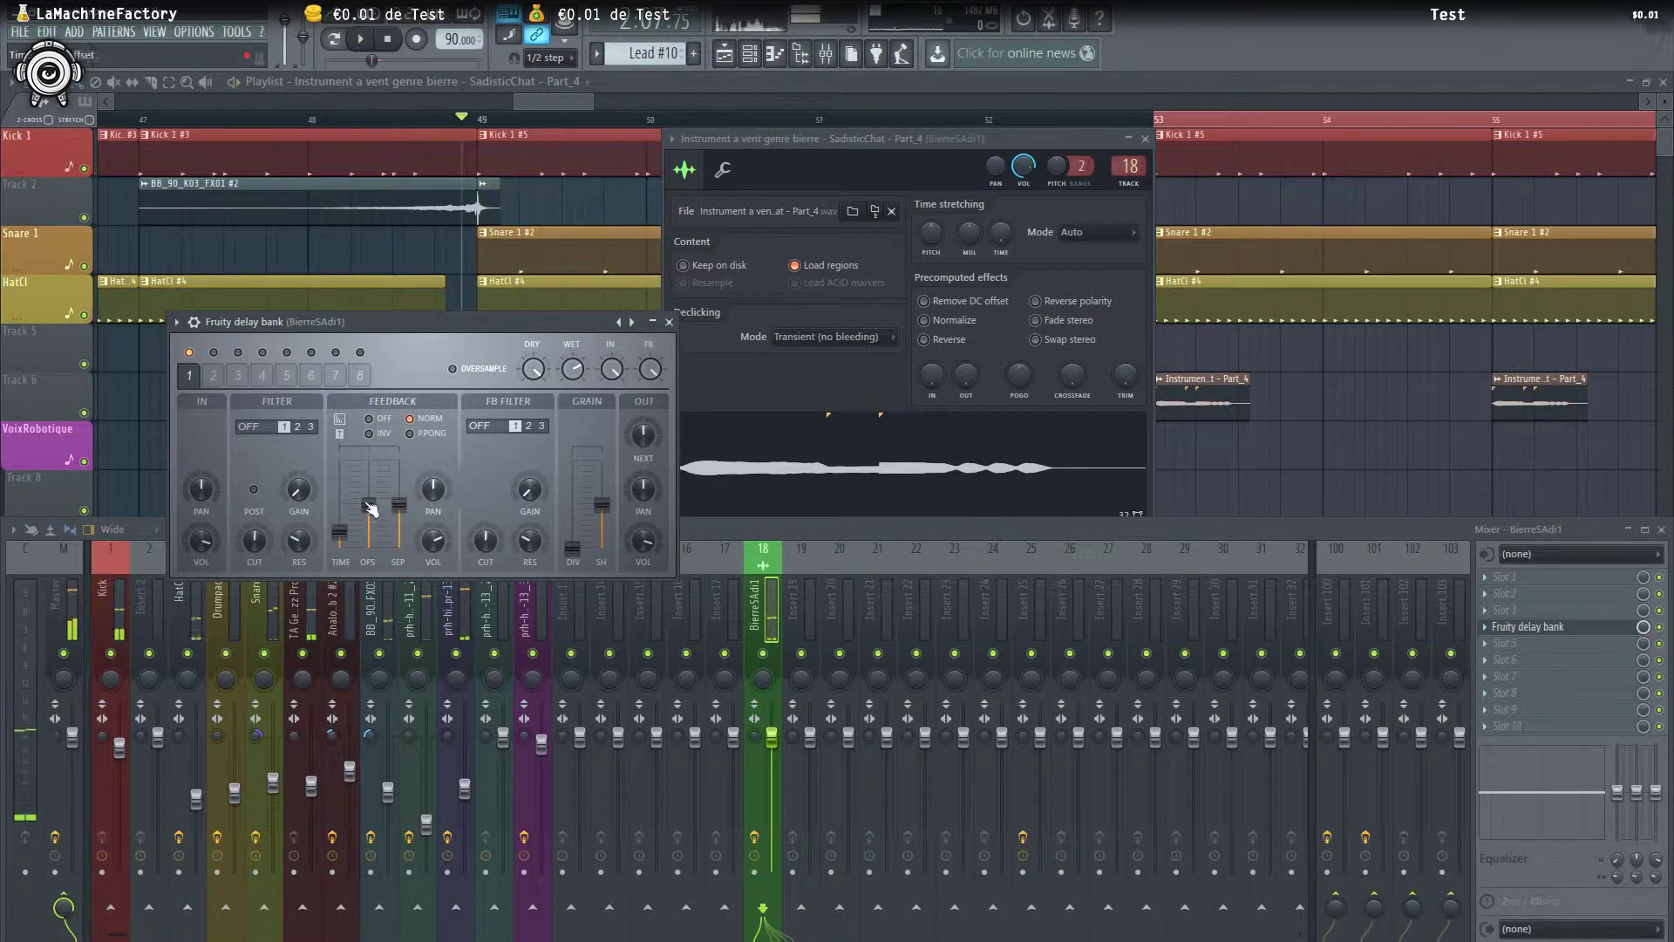
# Raise the feedback offset and lower the feedback separation in Fruity Delay Bank while listening to the BierreSAdi1 track with the drums
pyautogui.moveTo(431, 322); pyautogui.dragTo(990, 321)
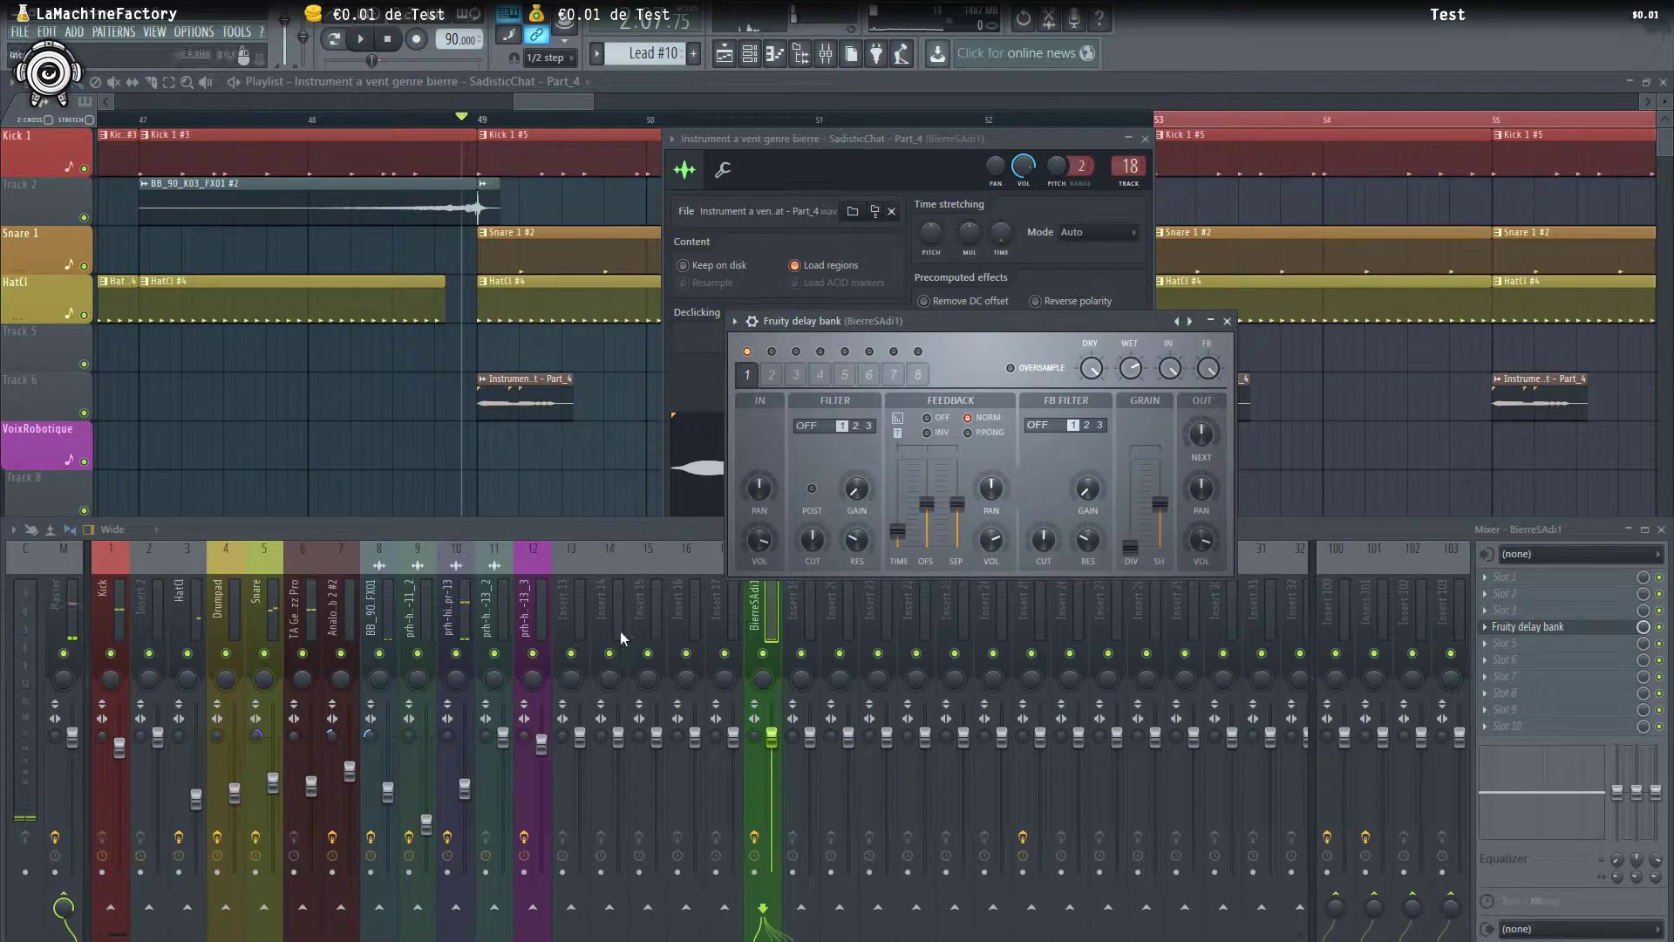
pyautogui.click(784, 667)
pyautogui.press('space')
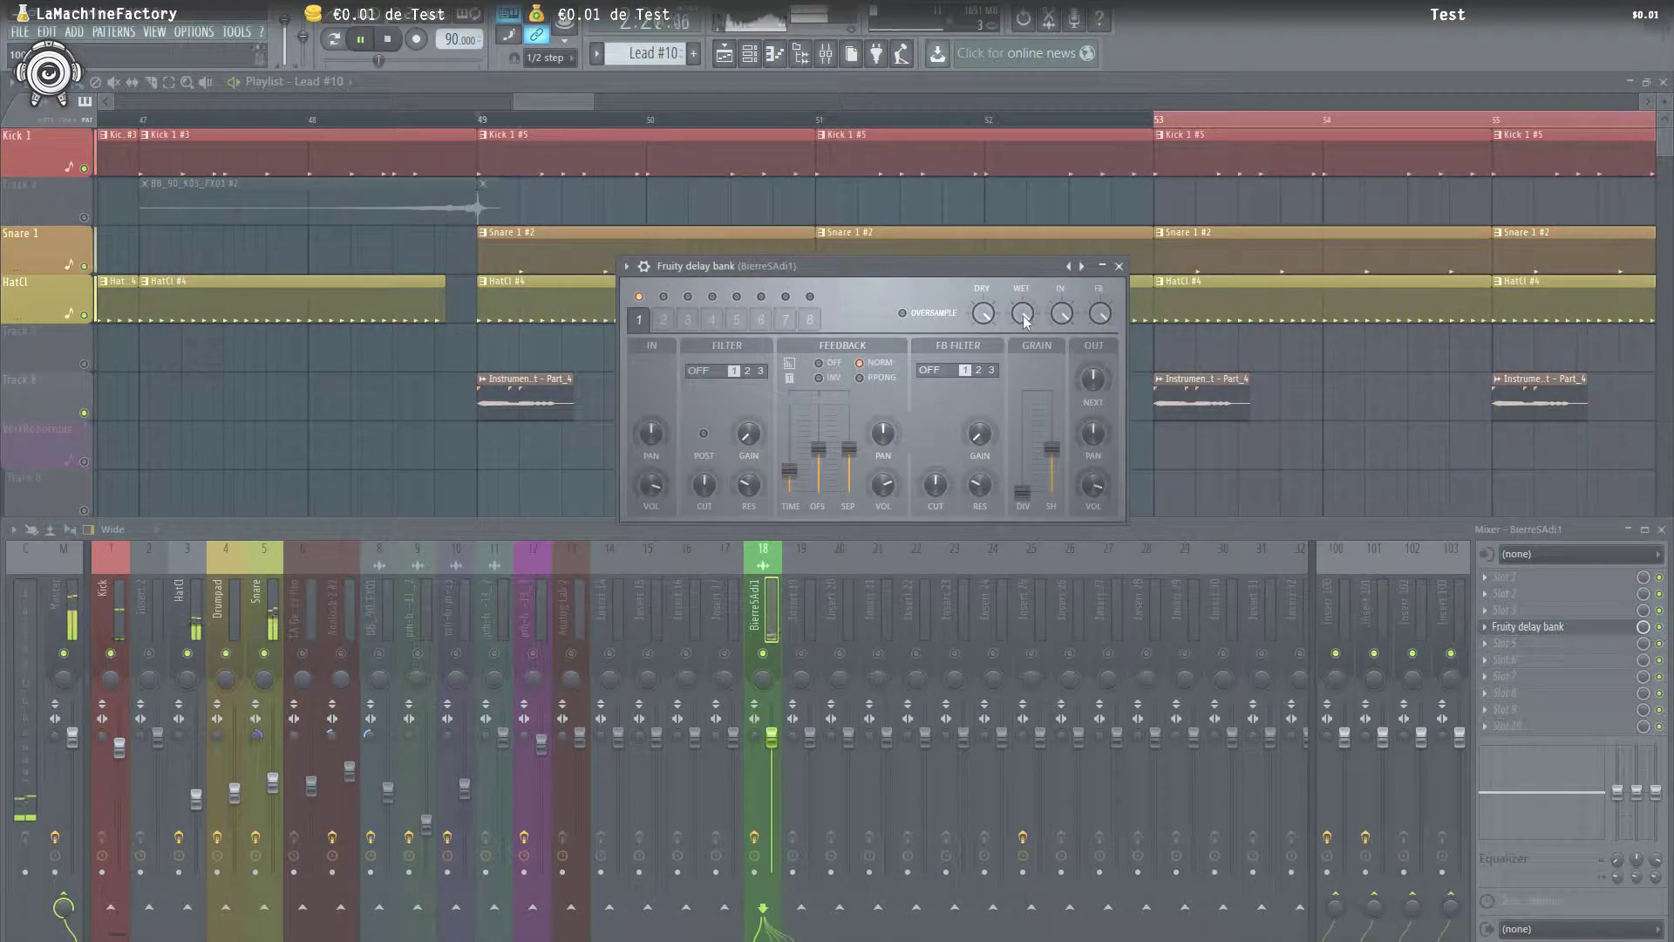
pyautogui.moveTo(820, 450); pyautogui.dragTo(850, 466)
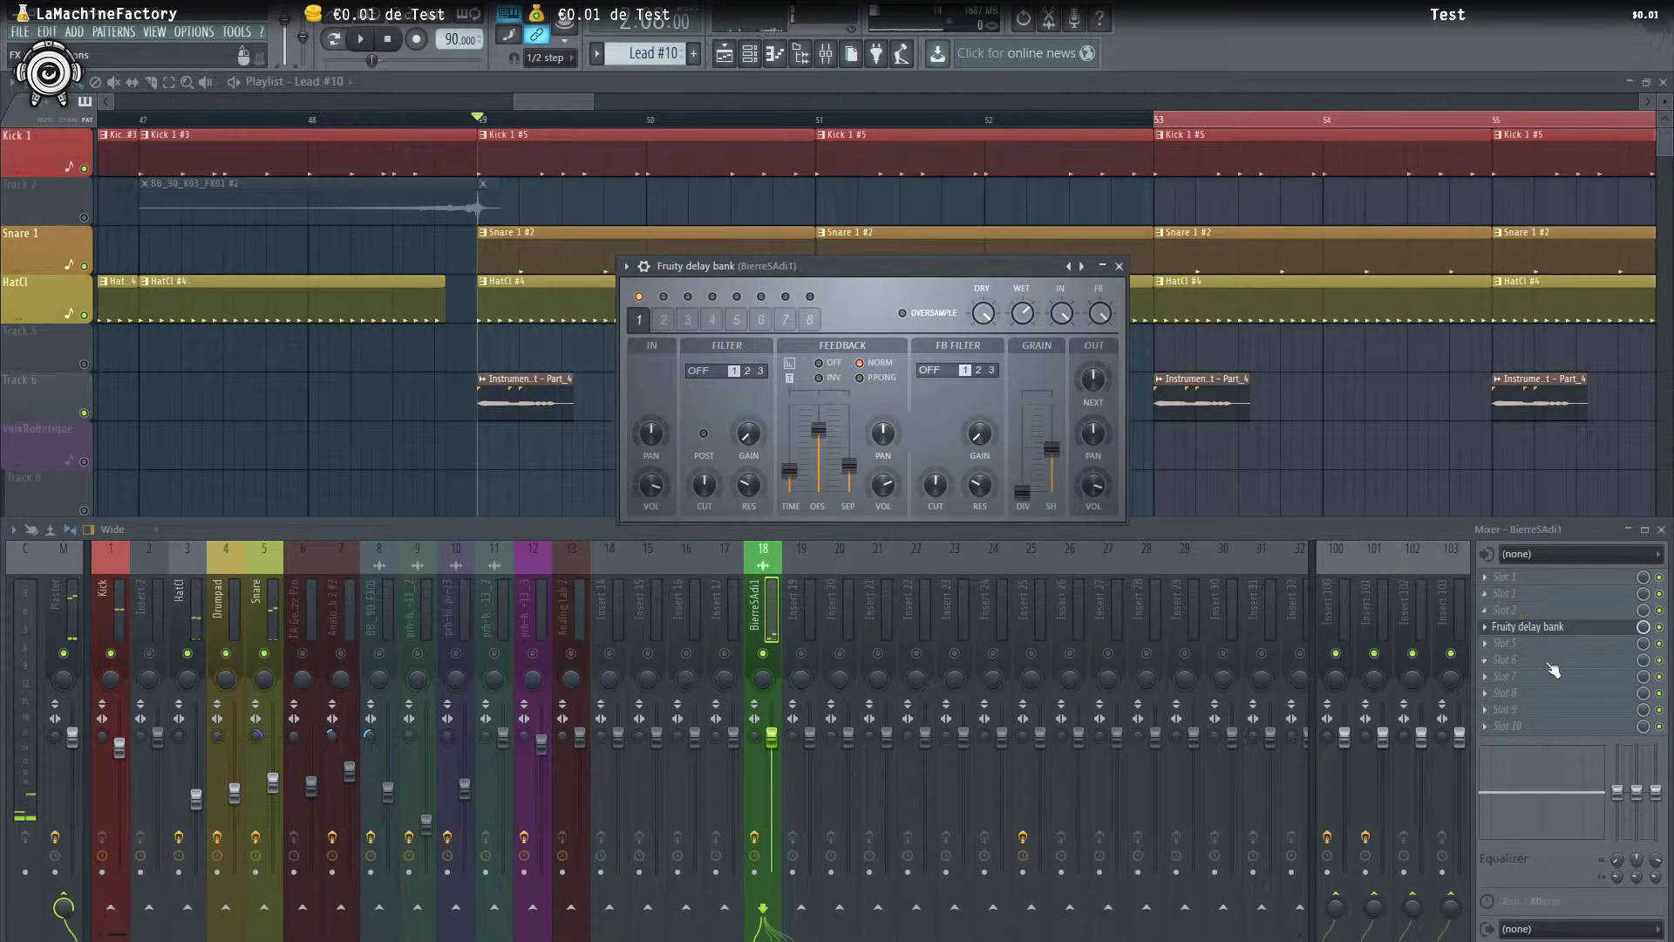
# Load DigitD into slot 6 of the BierreSAdi1 mixer track and arrange its window beside Fruity Delay Bank
pyautogui.click(1517, 663)
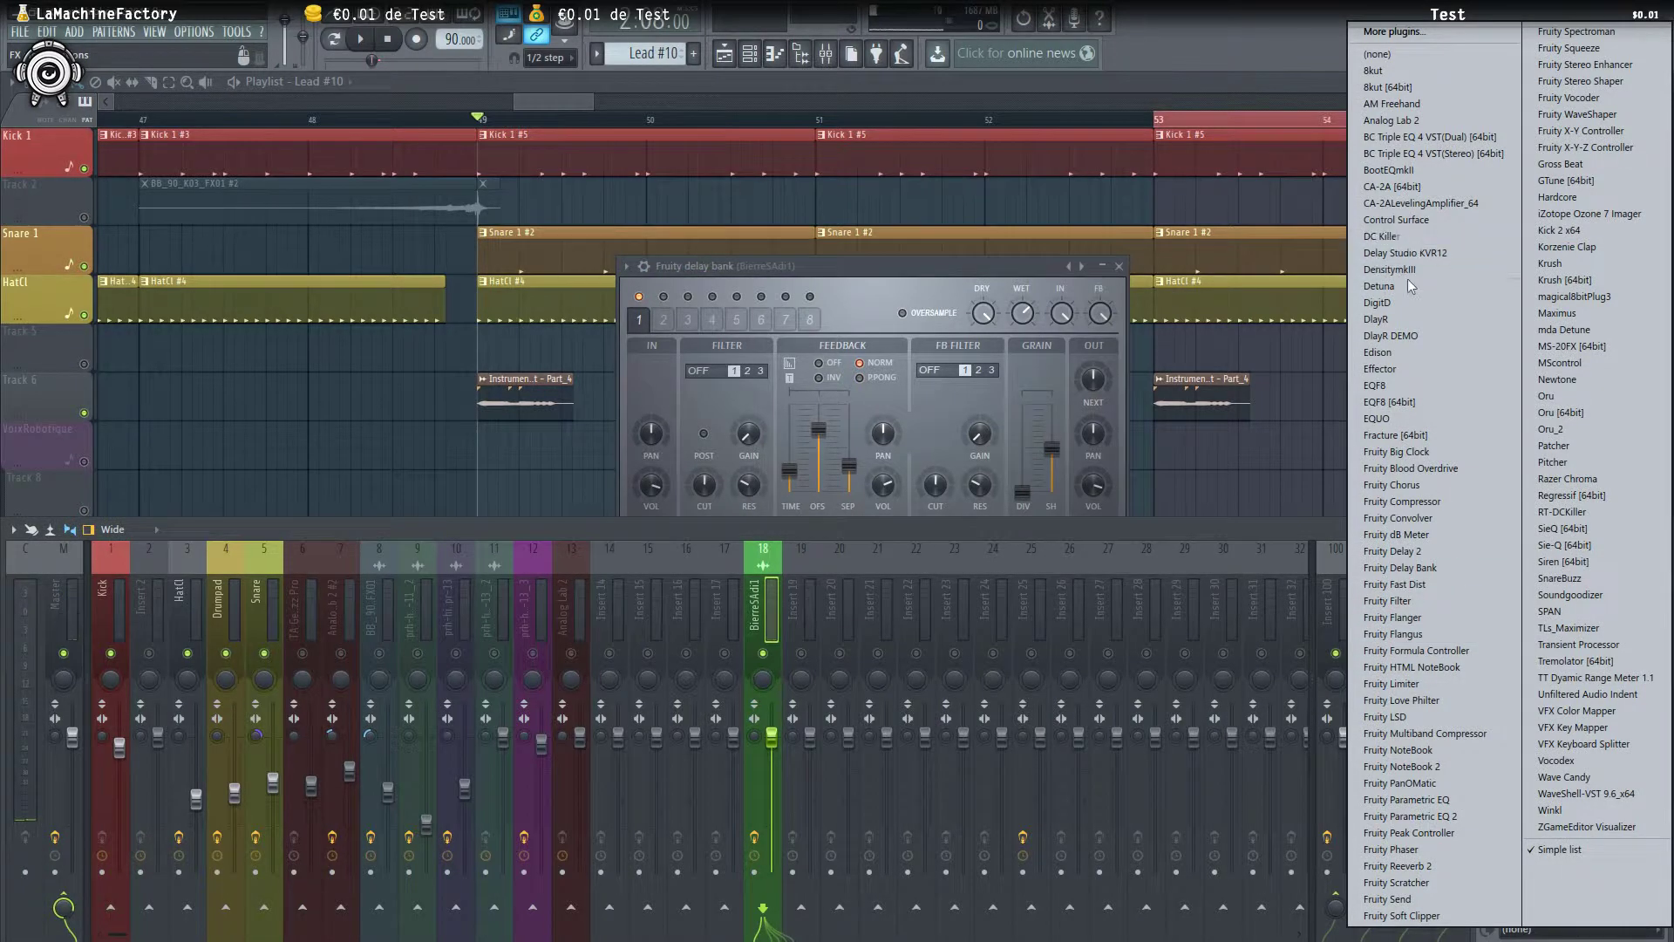
pyautogui.click(1391, 302)
pyautogui.moveTo(316, 194); pyautogui.dragTo(970, 397)
pyautogui.moveTo(872, 272); pyautogui.dragTo(361, 113)
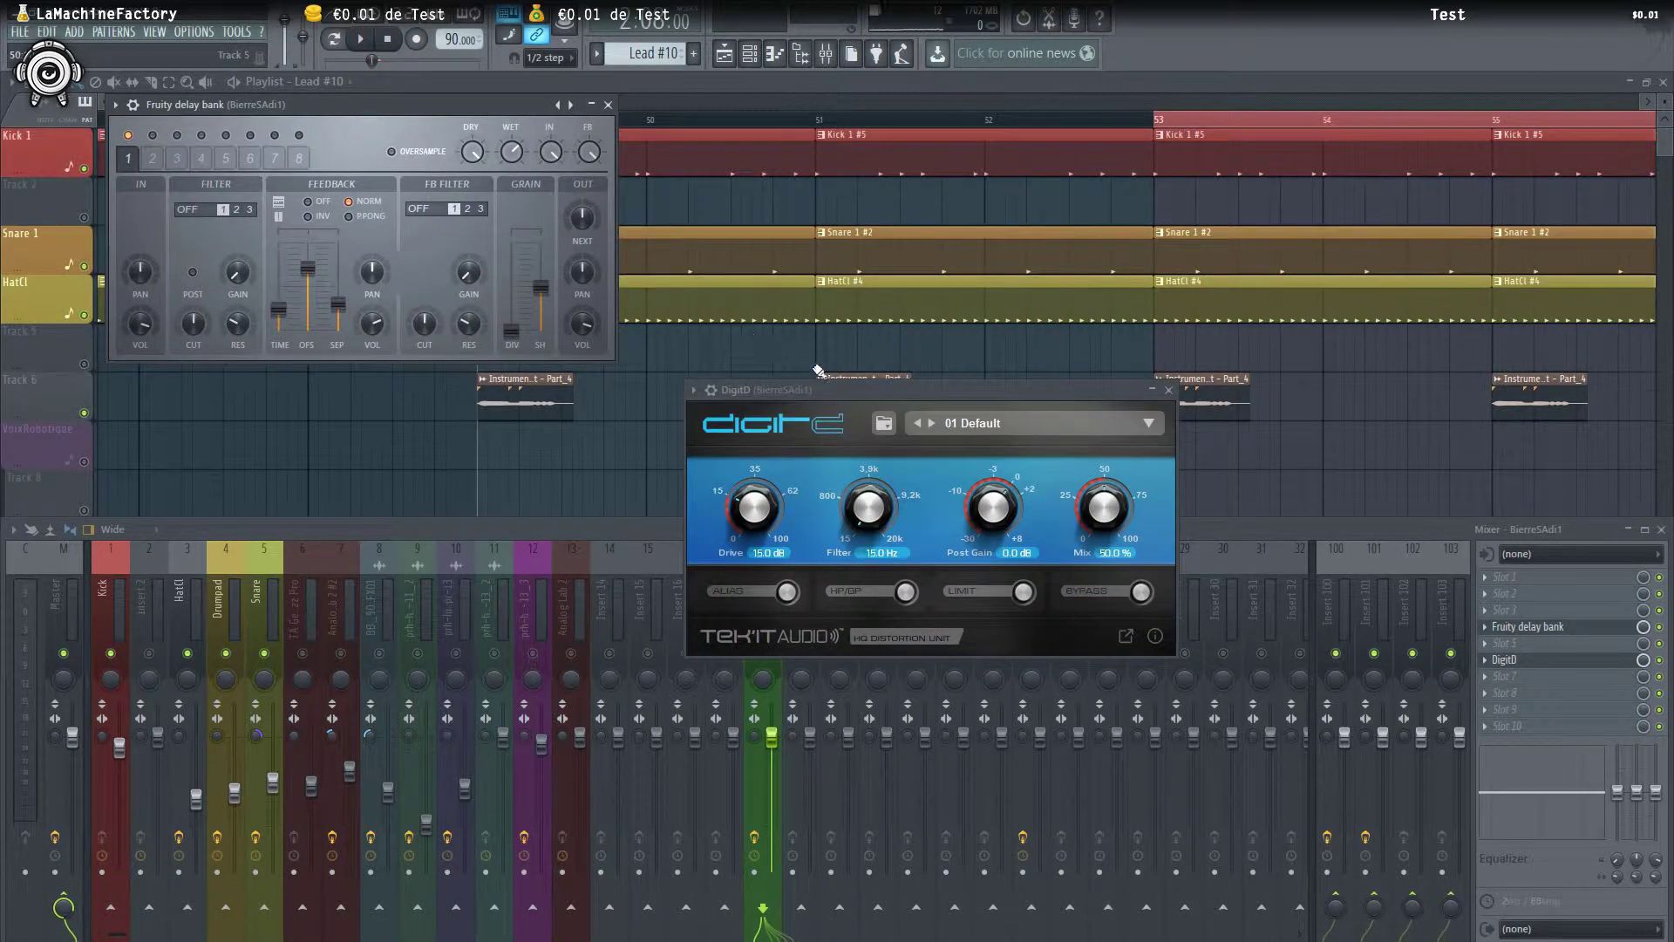
pyautogui.moveTo(824, 396); pyautogui.dragTo(786, 201)
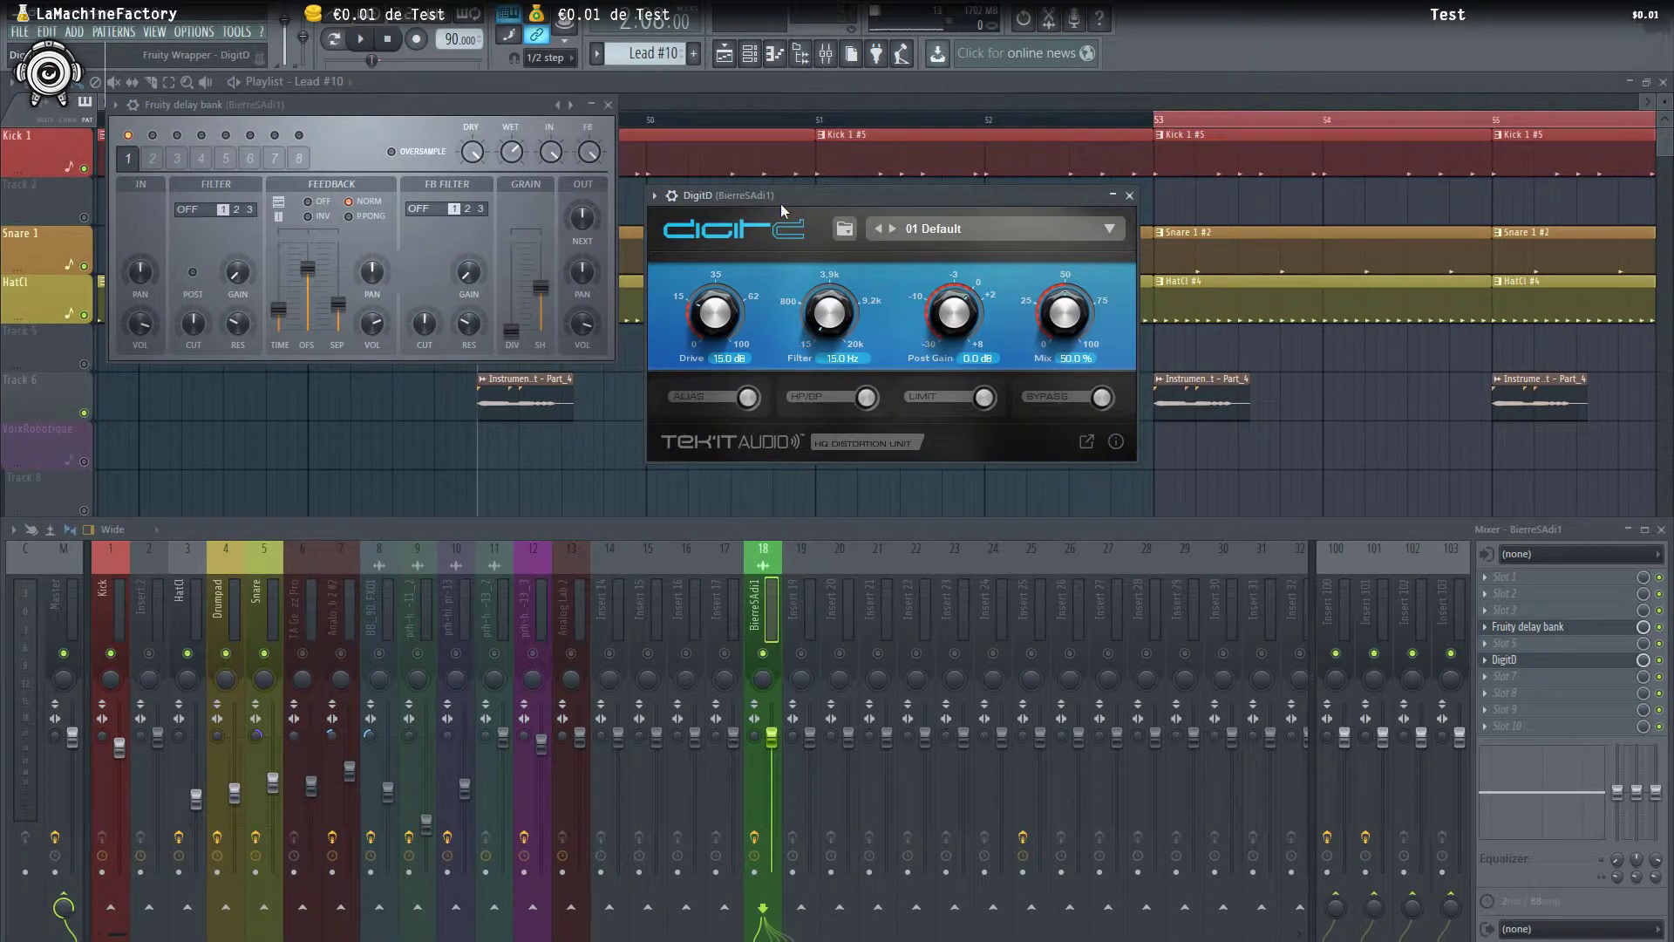
# Play the arrangement, show the mixer again and turn on the Alias and filter-mode switches in DigitD
pyautogui.press('space')
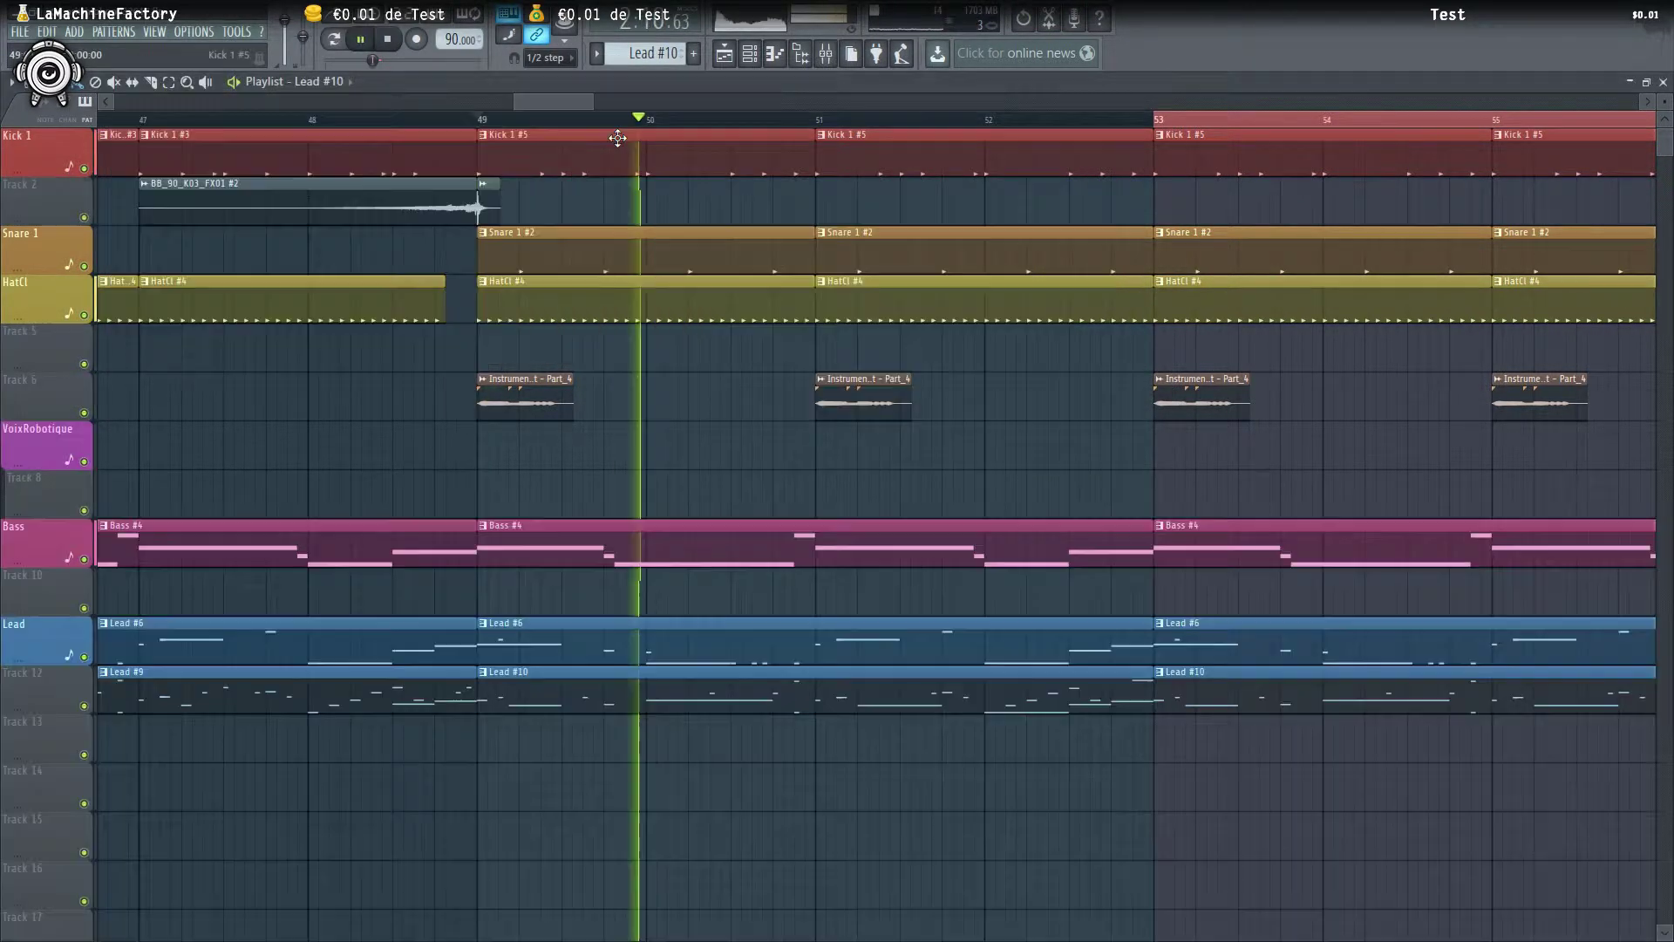
pyautogui.press('space')
pyautogui.press('space')
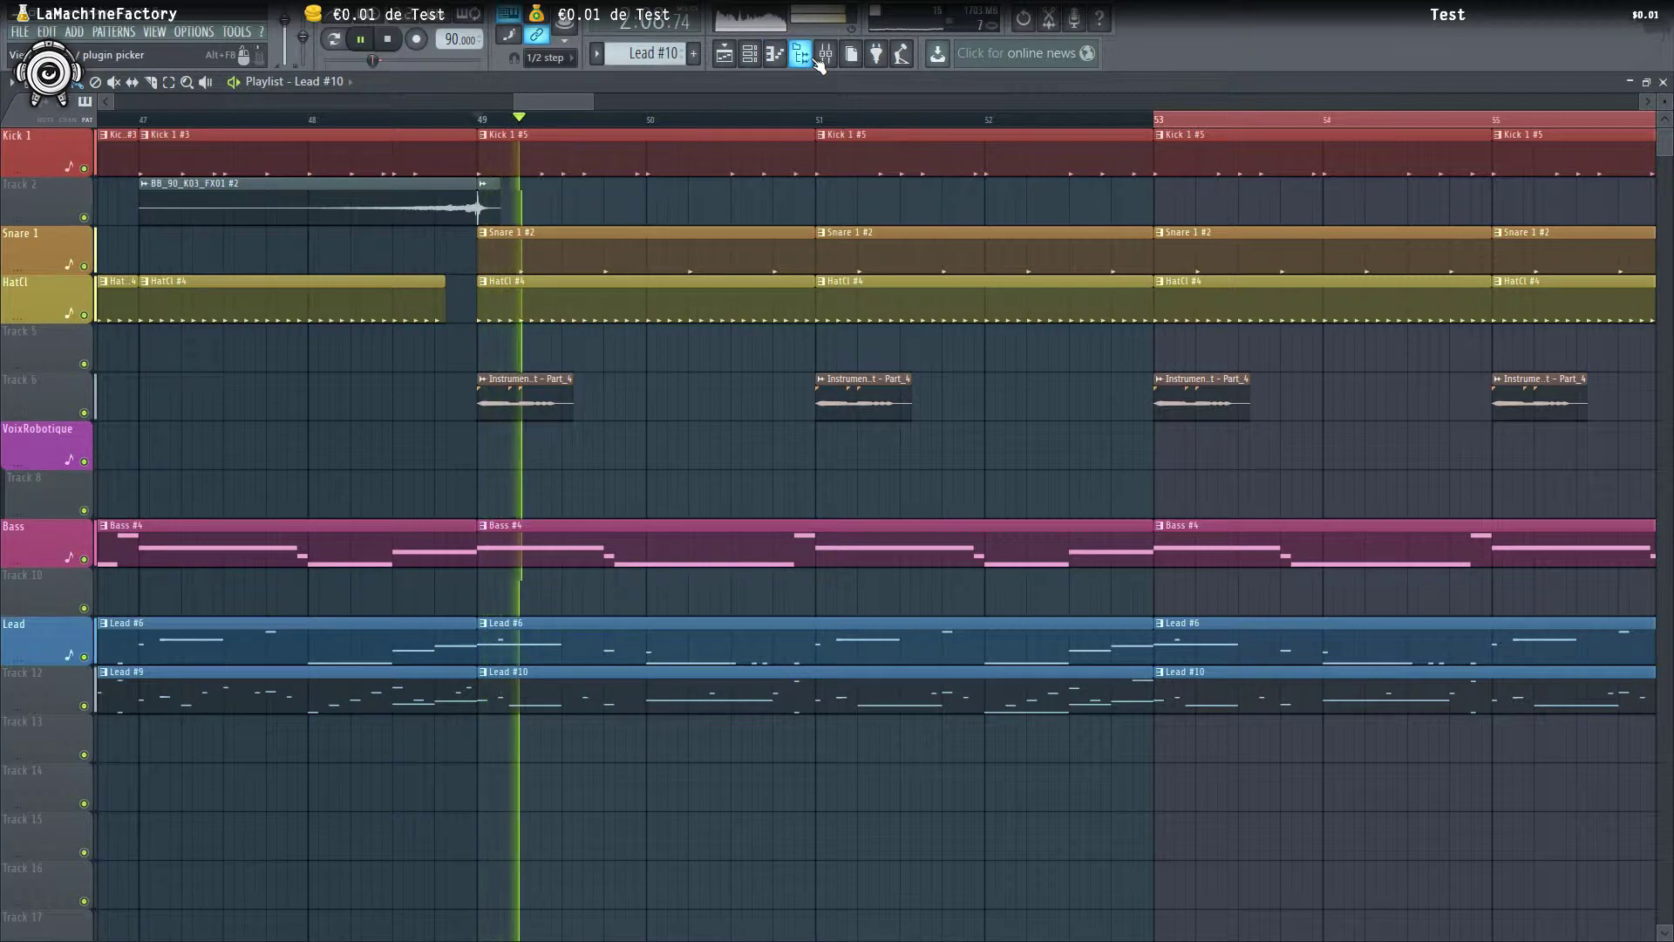
pyautogui.click(825, 54)
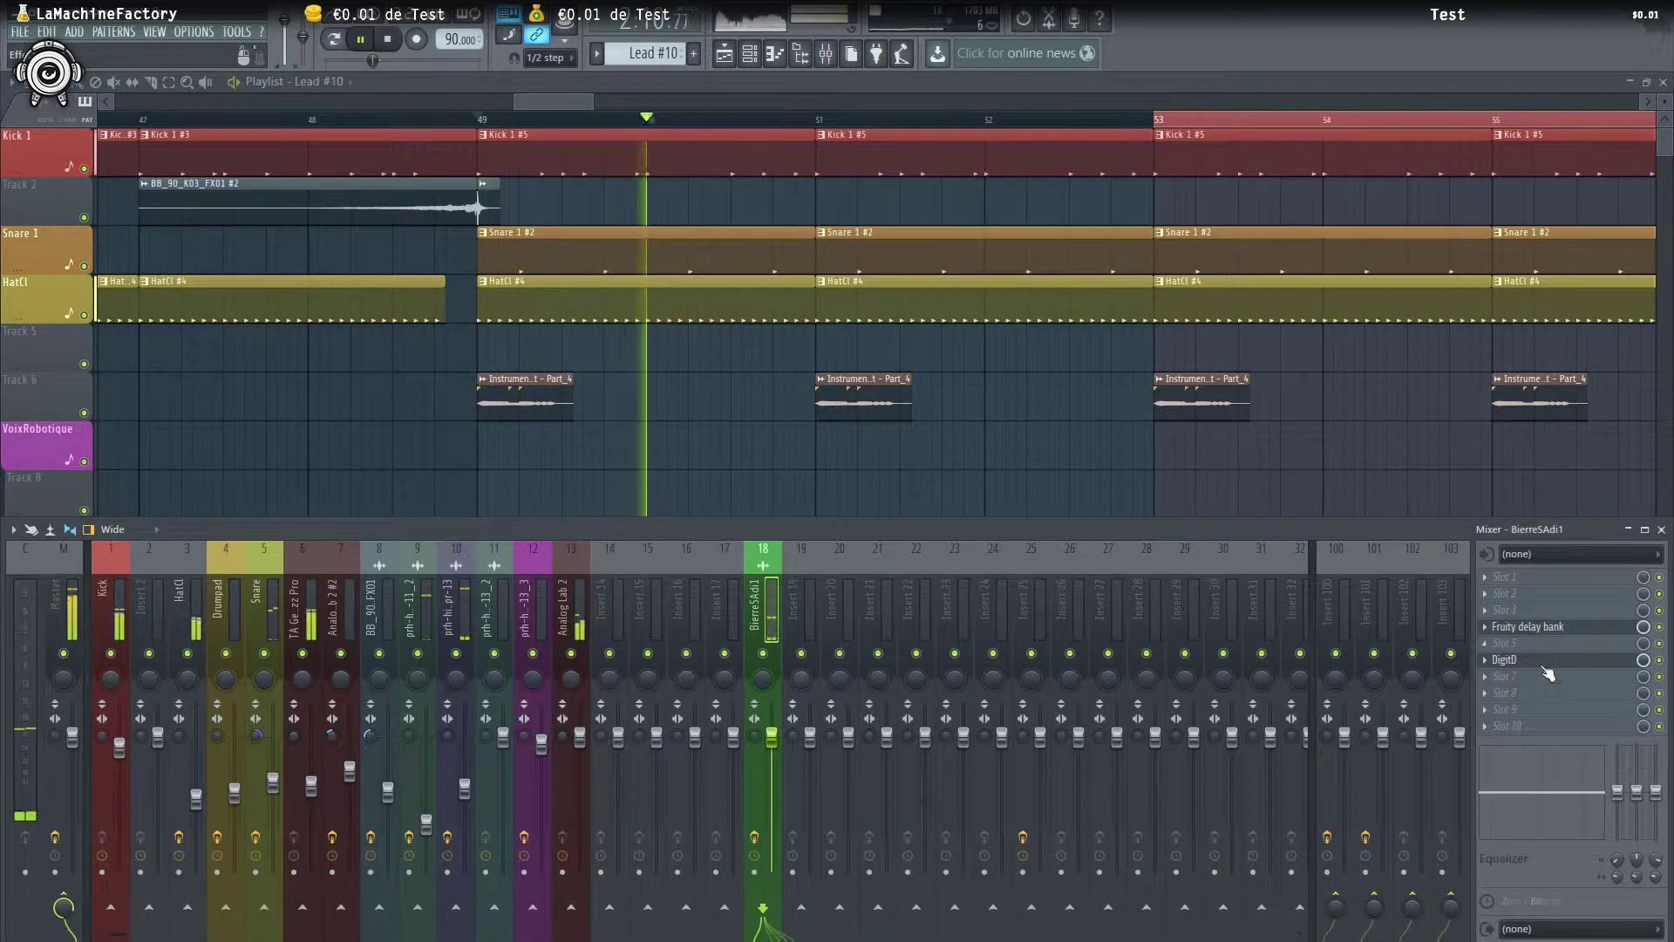
pyautogui.press('space')
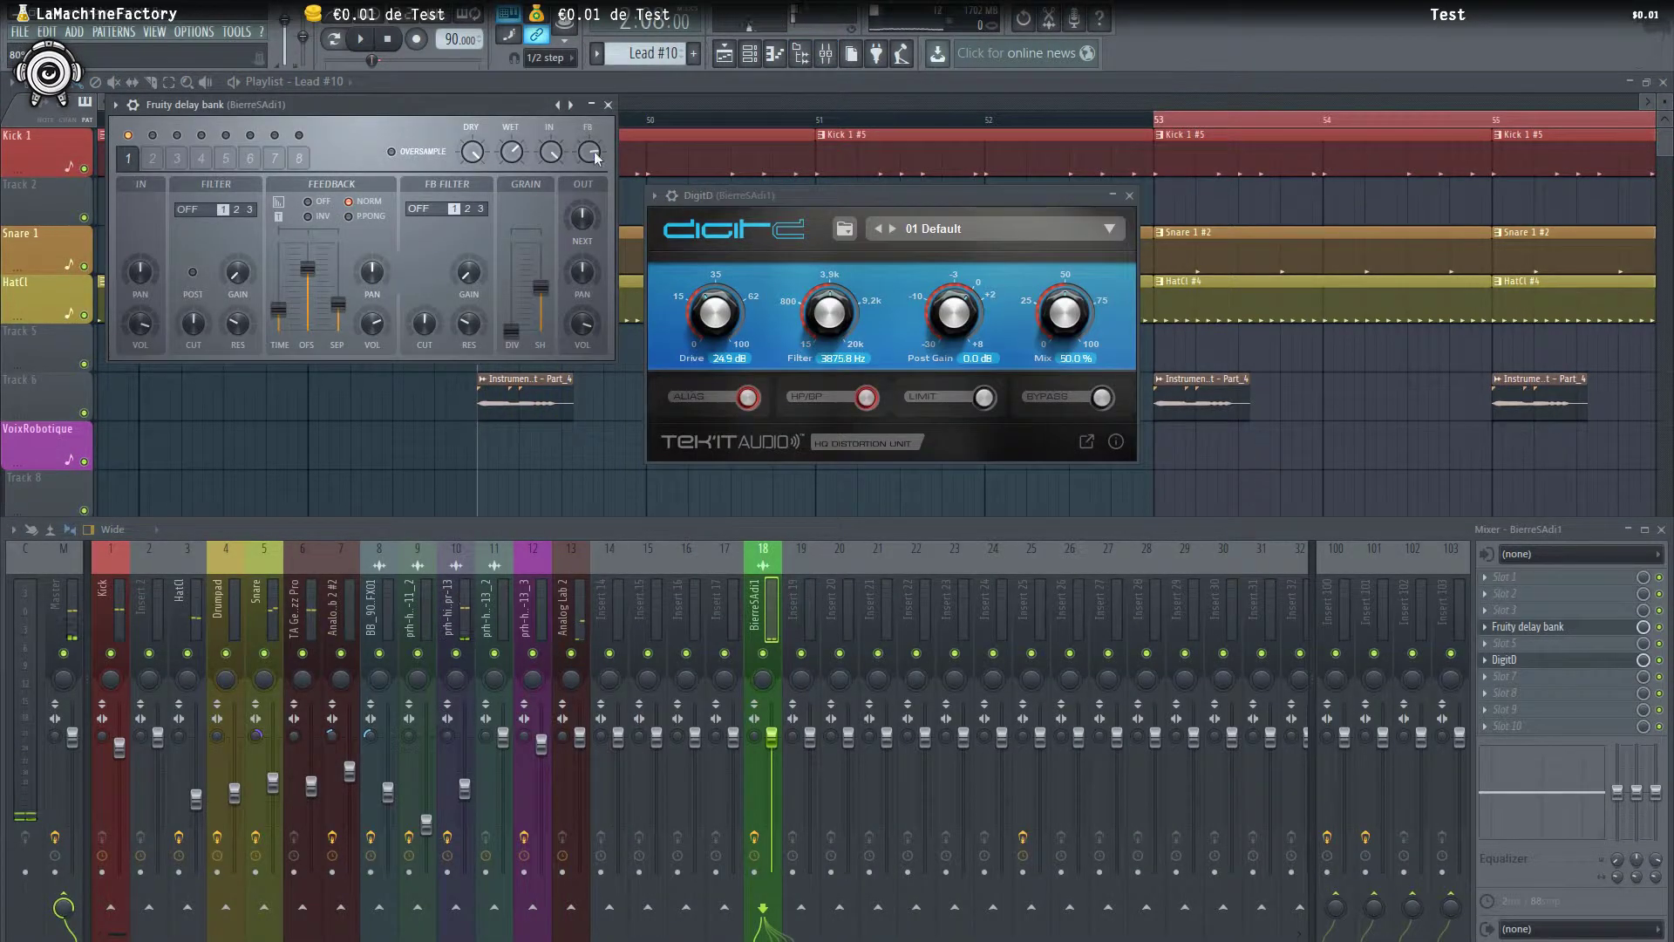
# Set DigitD's drive to 42.9 dB, filter to 540.1 Hz and mix to 13.8 % while playing the arrangement
pyautogui.press('space')
pyautogui.press('space')
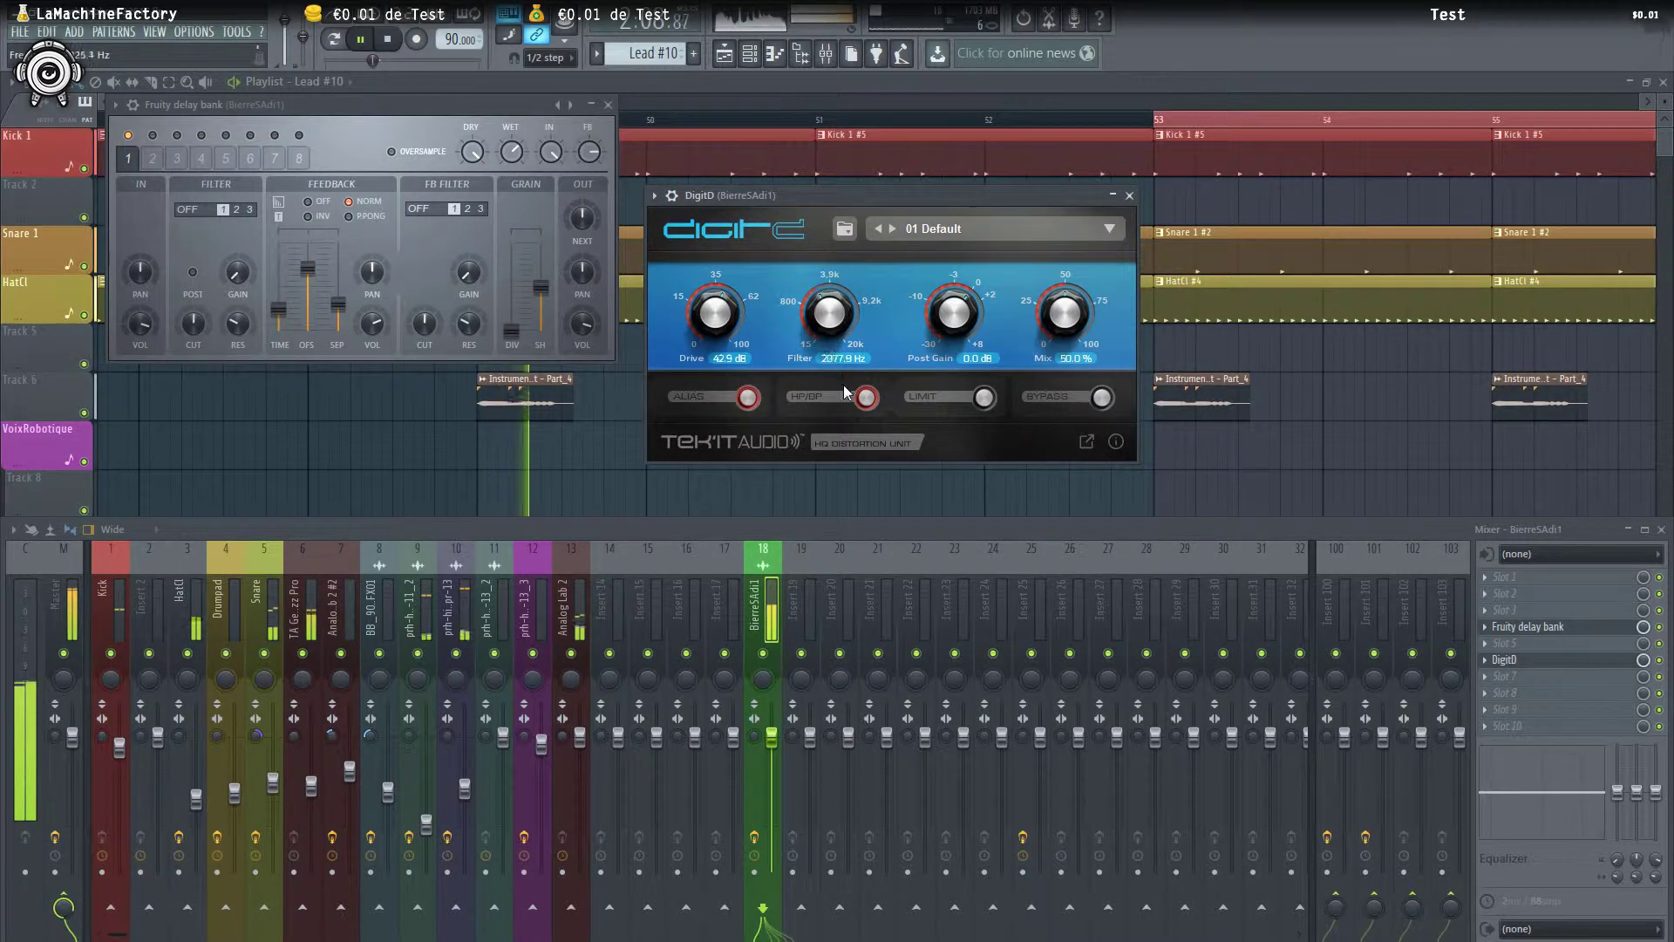
pyautogui.press('space')
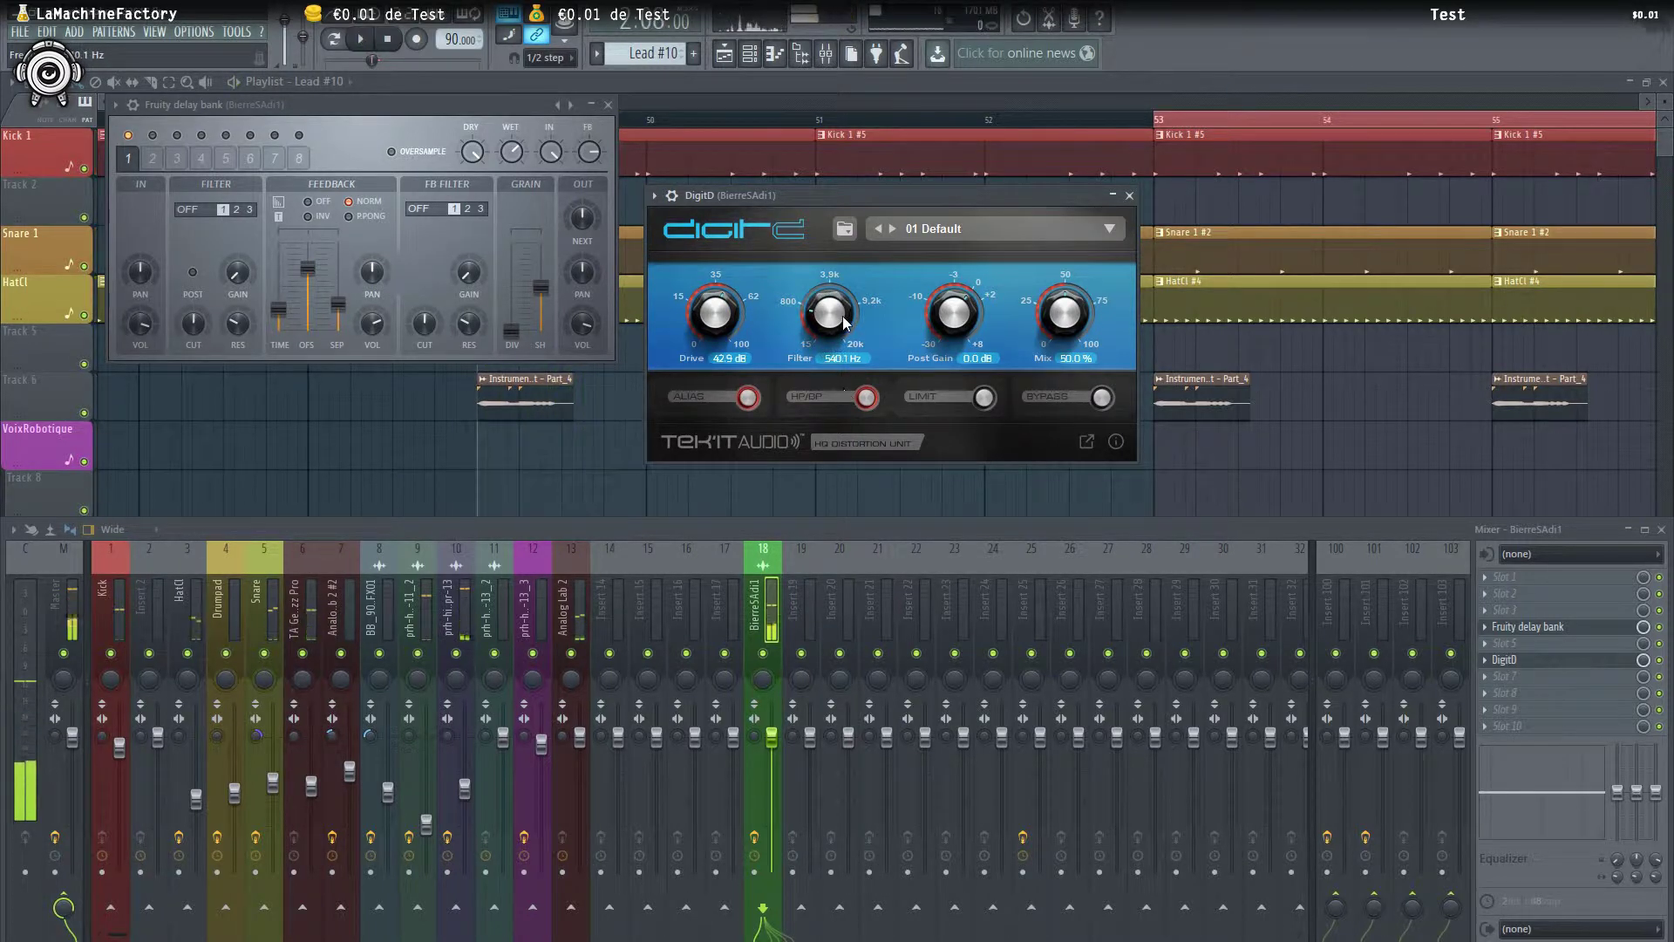
pyautogui.press('space')
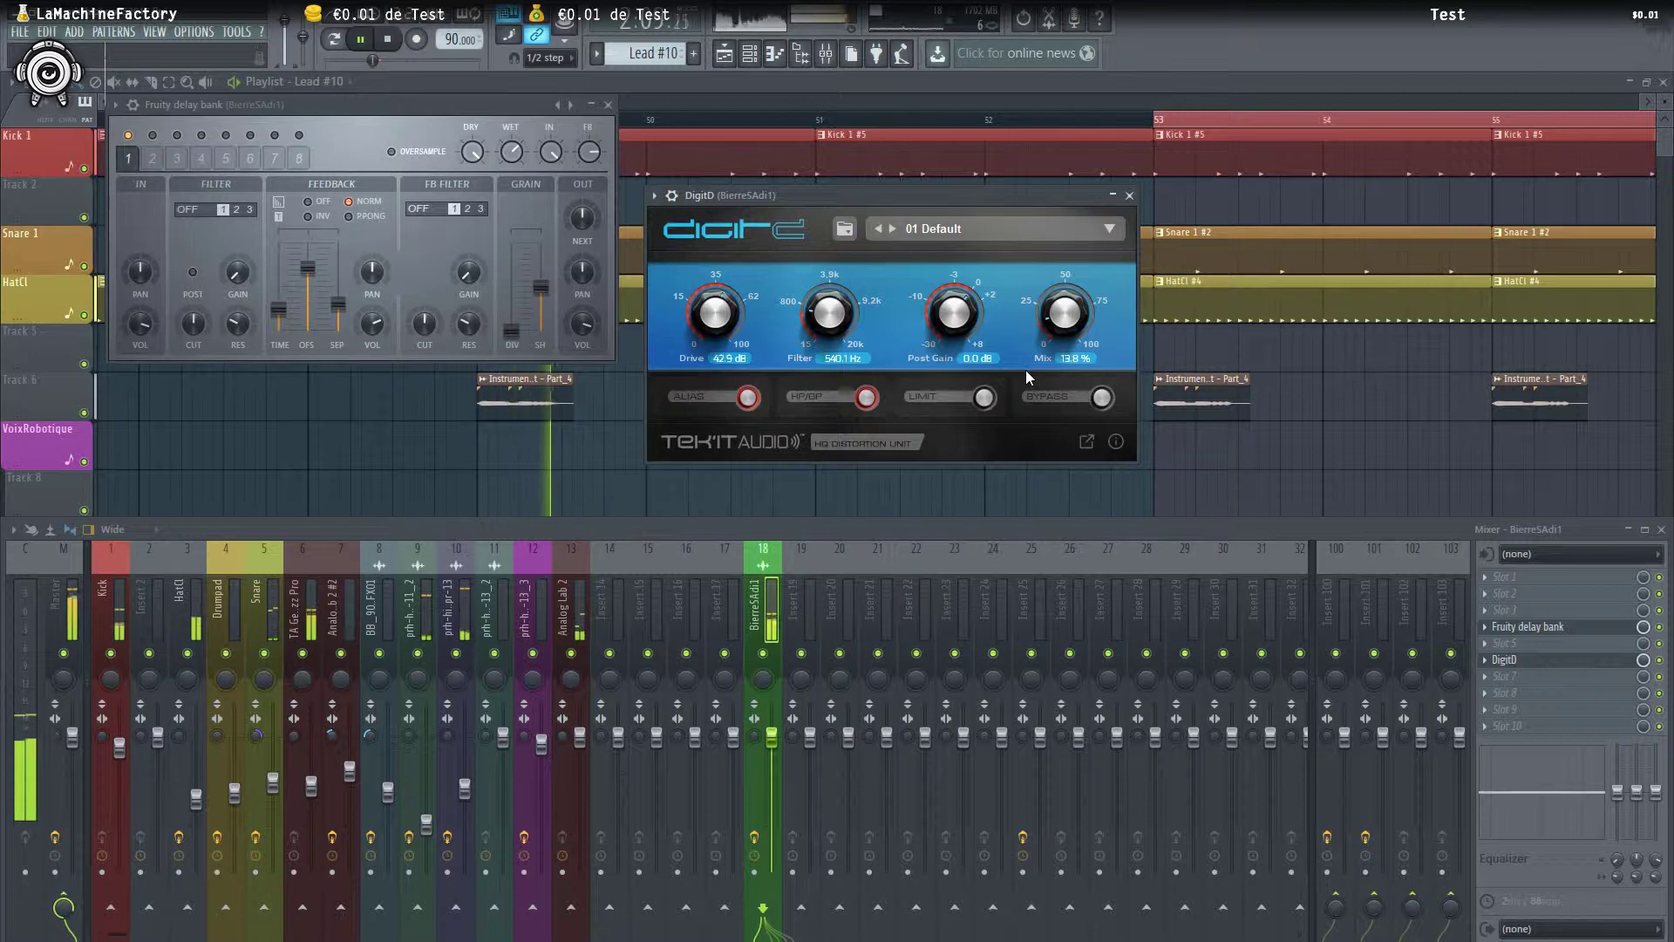
pyautogui.press('space')
# Reorder the BierreSAdi1 effects so DigitD sits in slot 3, ahead of Fruity Delay Bank in slot 5, and play the result
pyautogui.scroll(3, 1557, 661)
pyautogui.press('space')
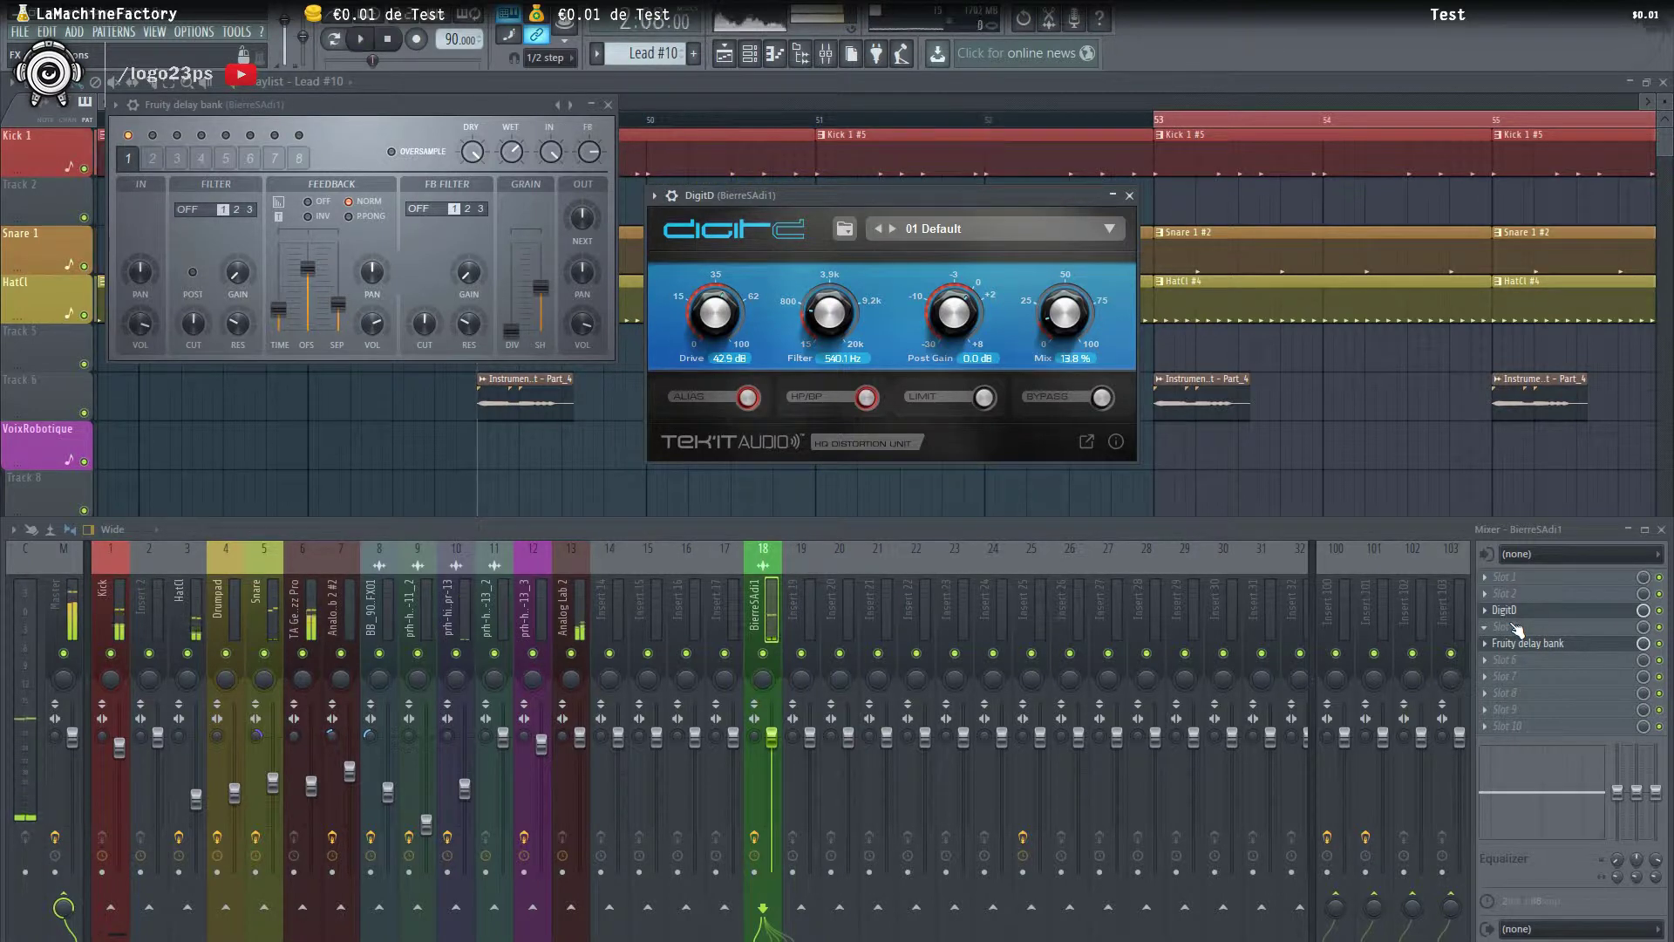
pyautogui.press('space')
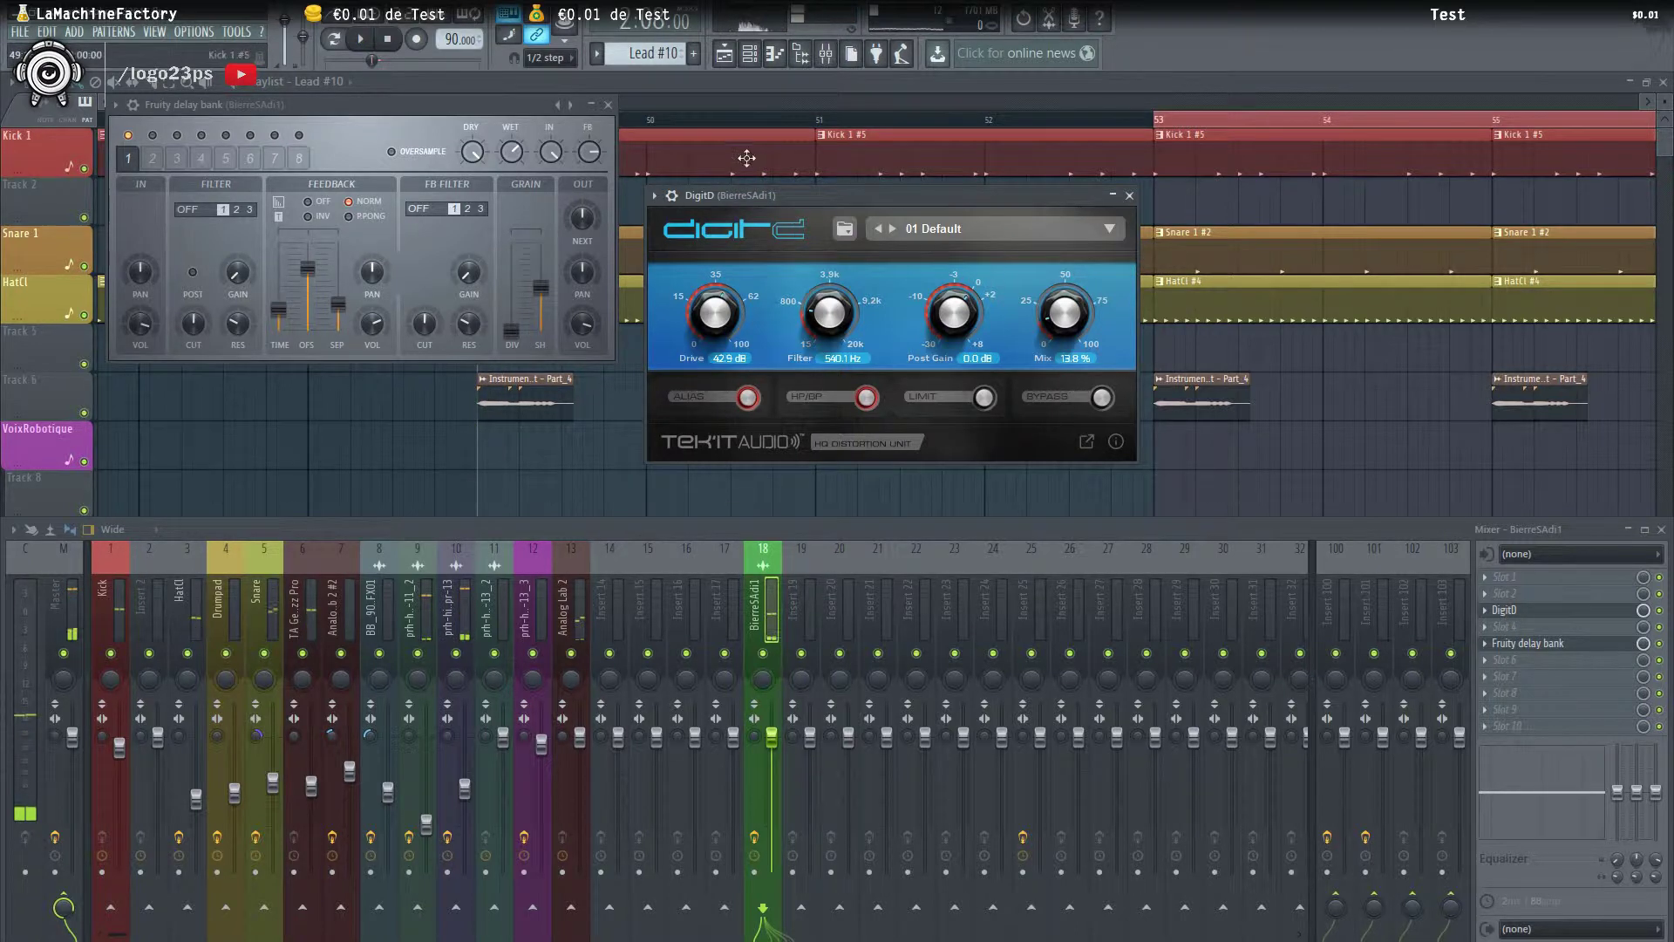
# Move the DigitD window aside and adjust the overall feedback level of Fruity Delay Bank while listening to the arrangement
pyautogui.moveTo(809, 197); pyautogui.dragTo(754, 164)
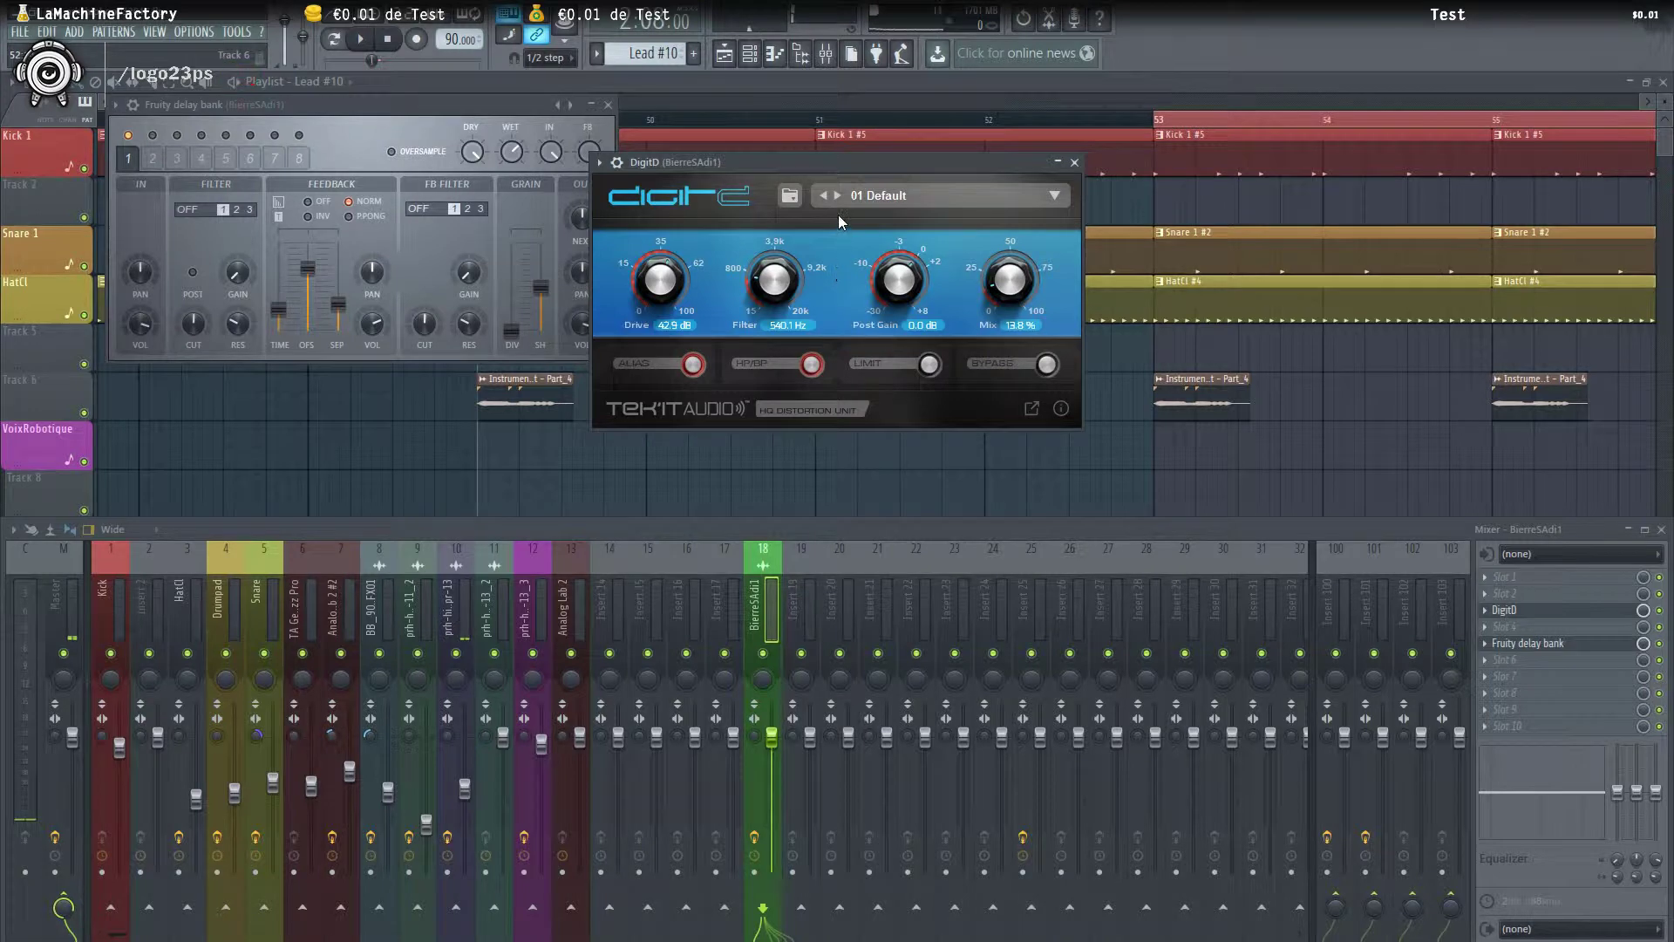
pyautogui.press('space')
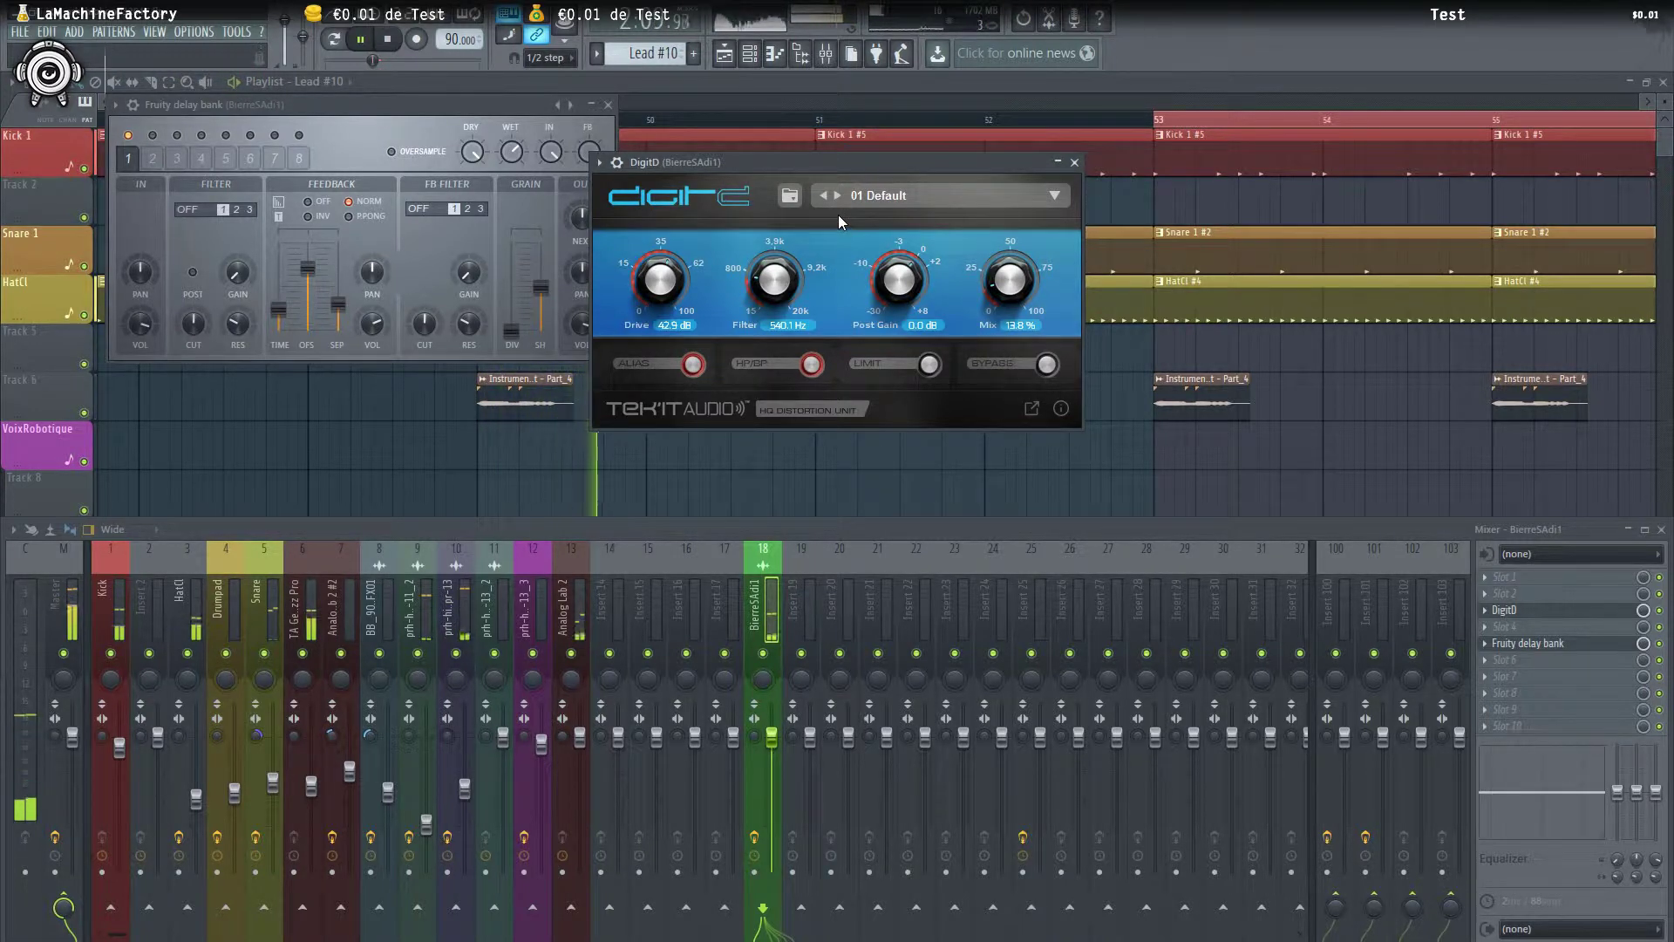
pyautogui.click(587, 151)
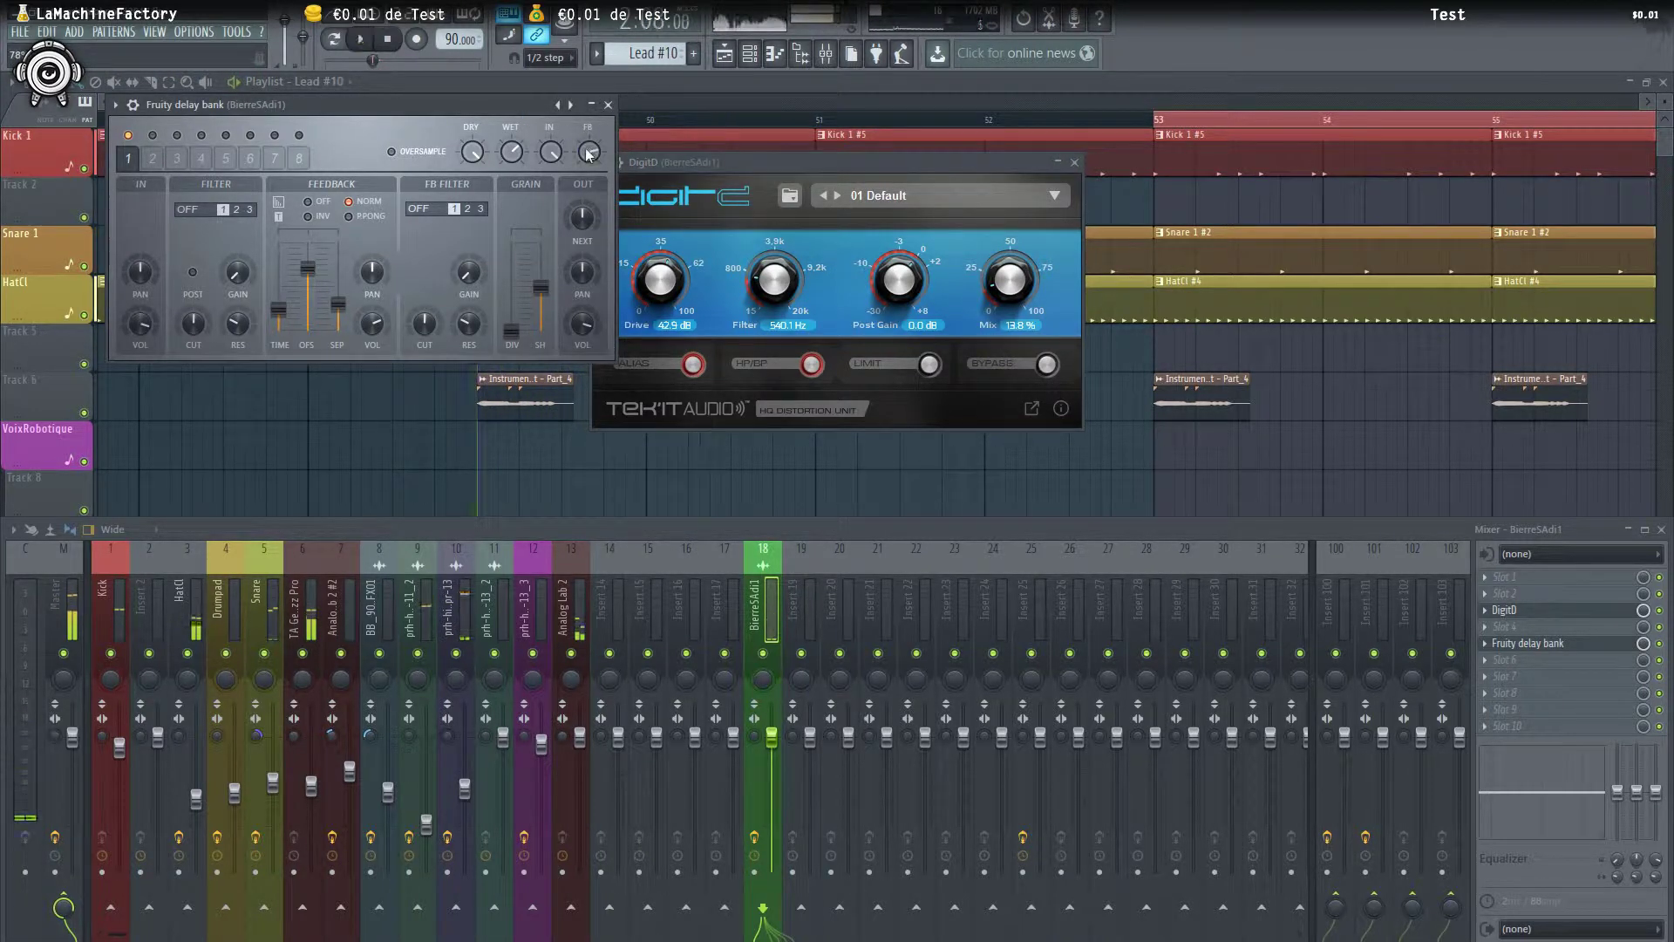
pyautogui.press('space')
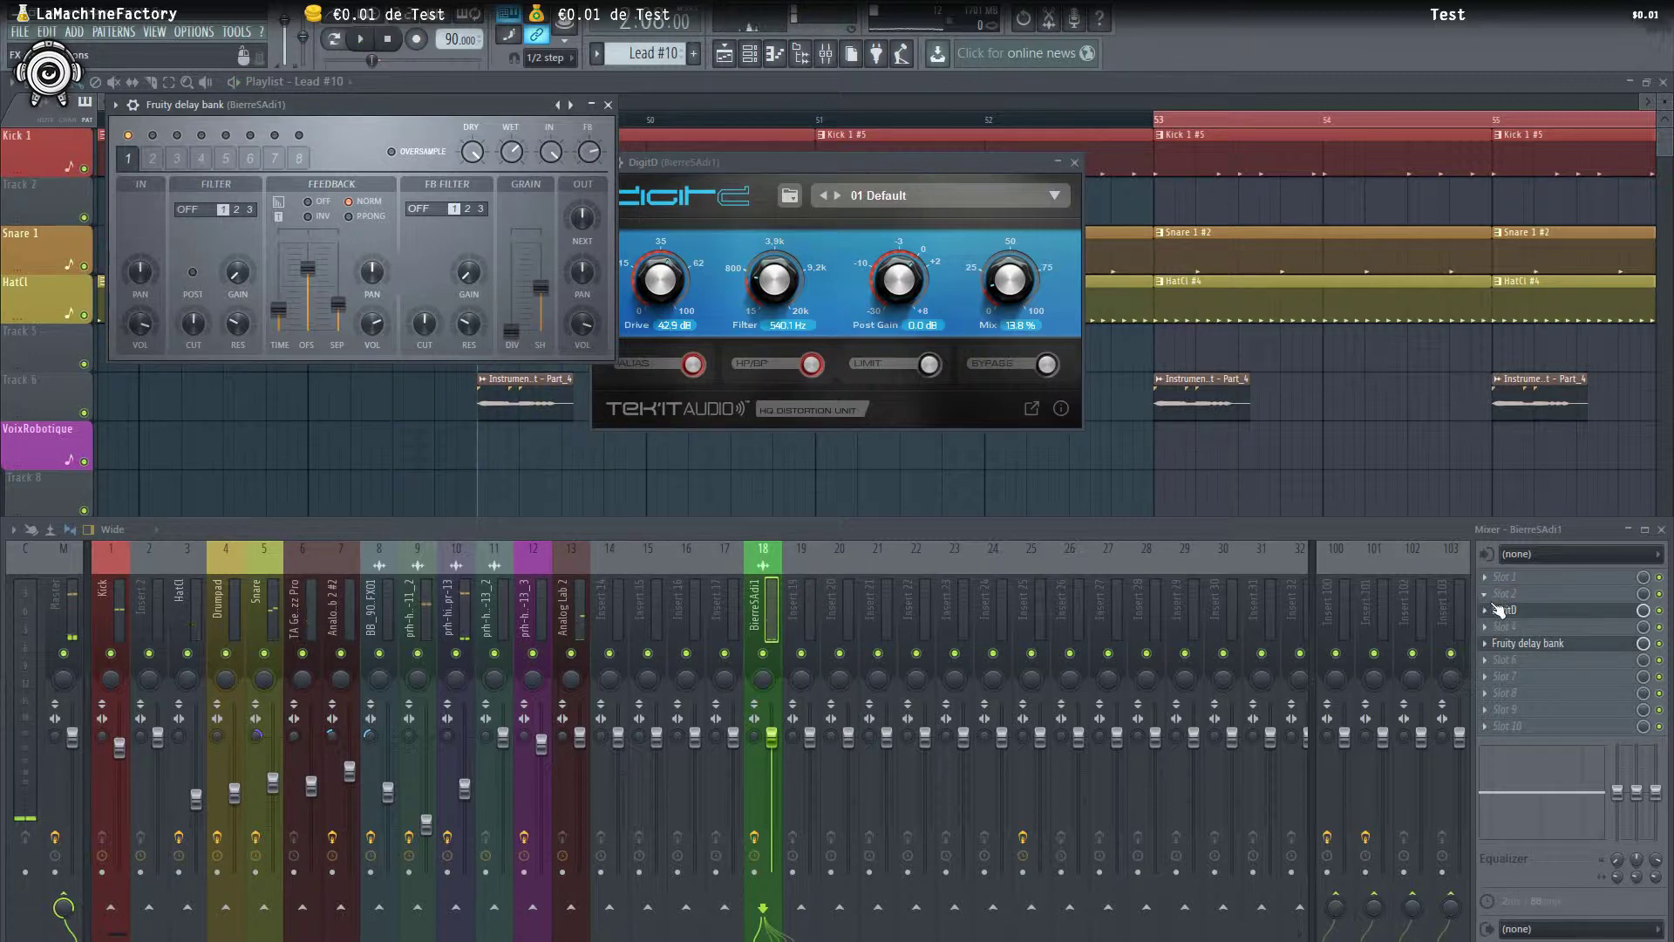
# Add Fruity Filter to slot 4 of BierreSAdi1, then lower its cutoff frequency and raise its resonance while listening
pyautogui.click(1492, 628)
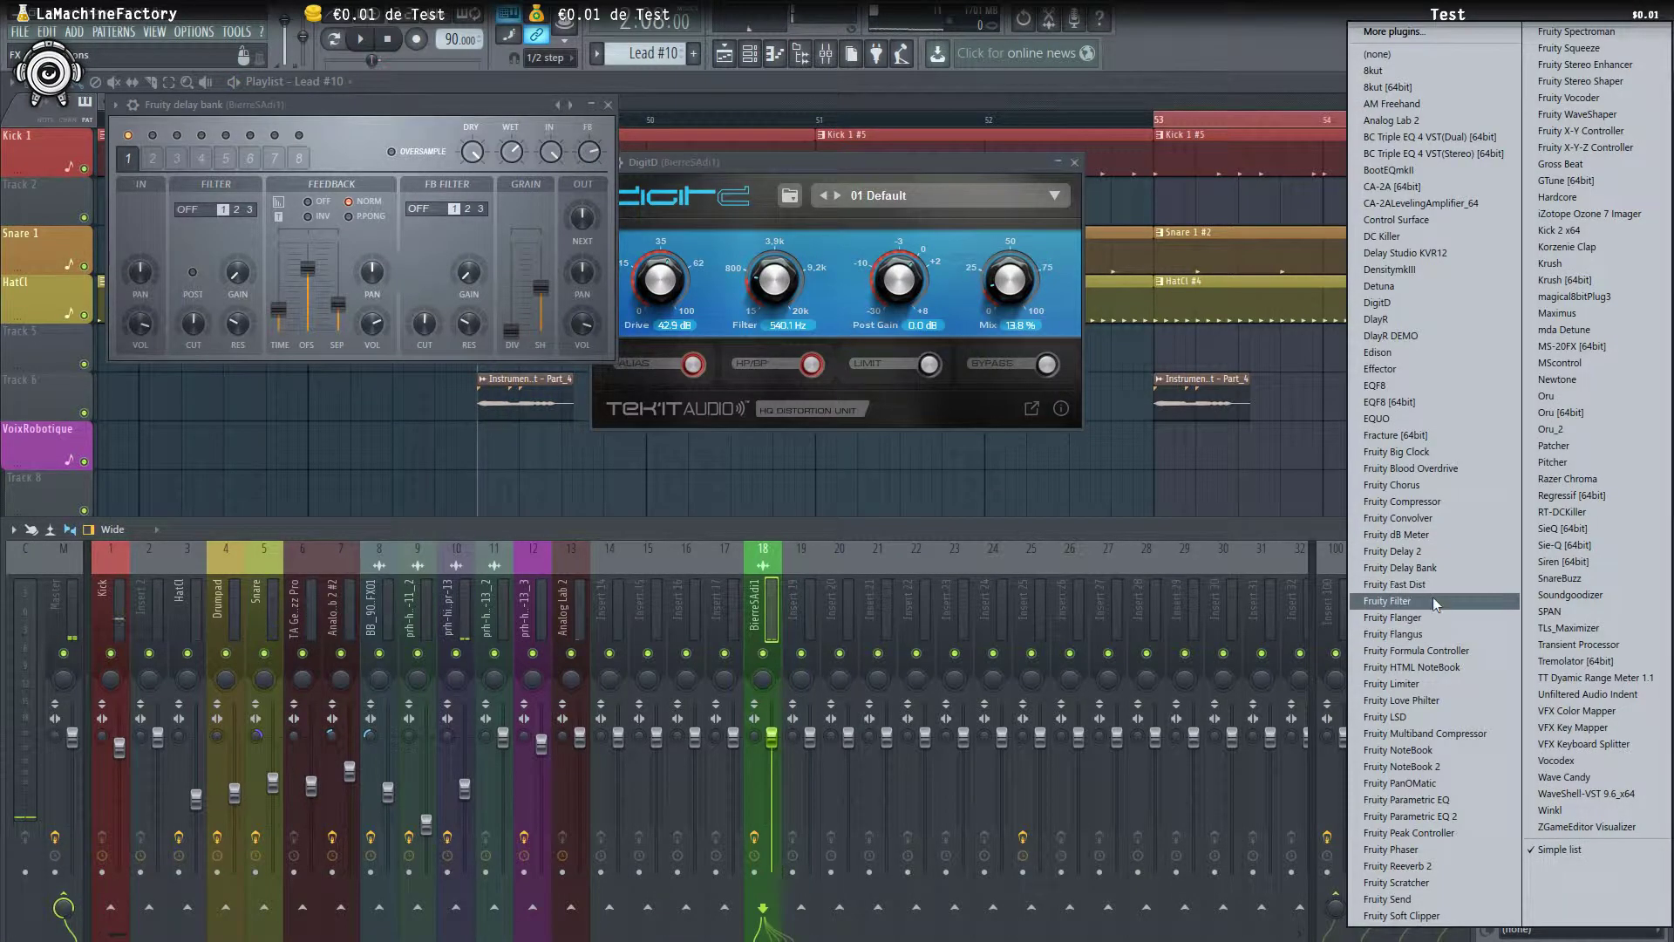
pyautogui.click(1395, 601)
pyautogui.moveTo(463, 314); pyautogui.dragTo(949, 318)
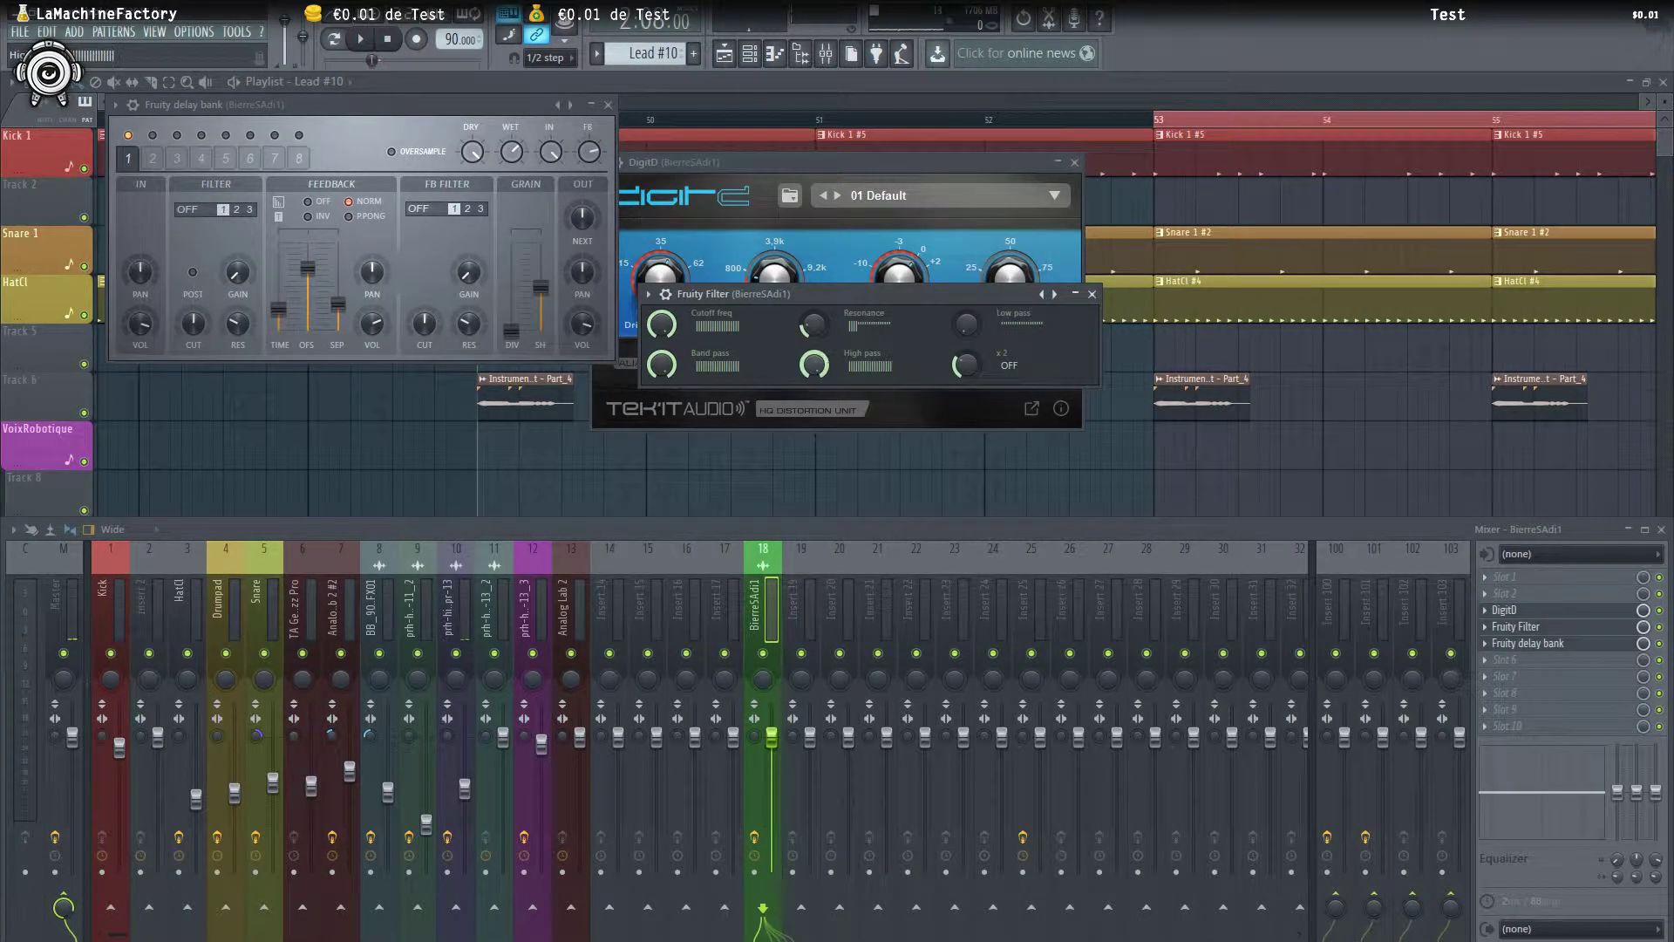
pyautogui.press('space')
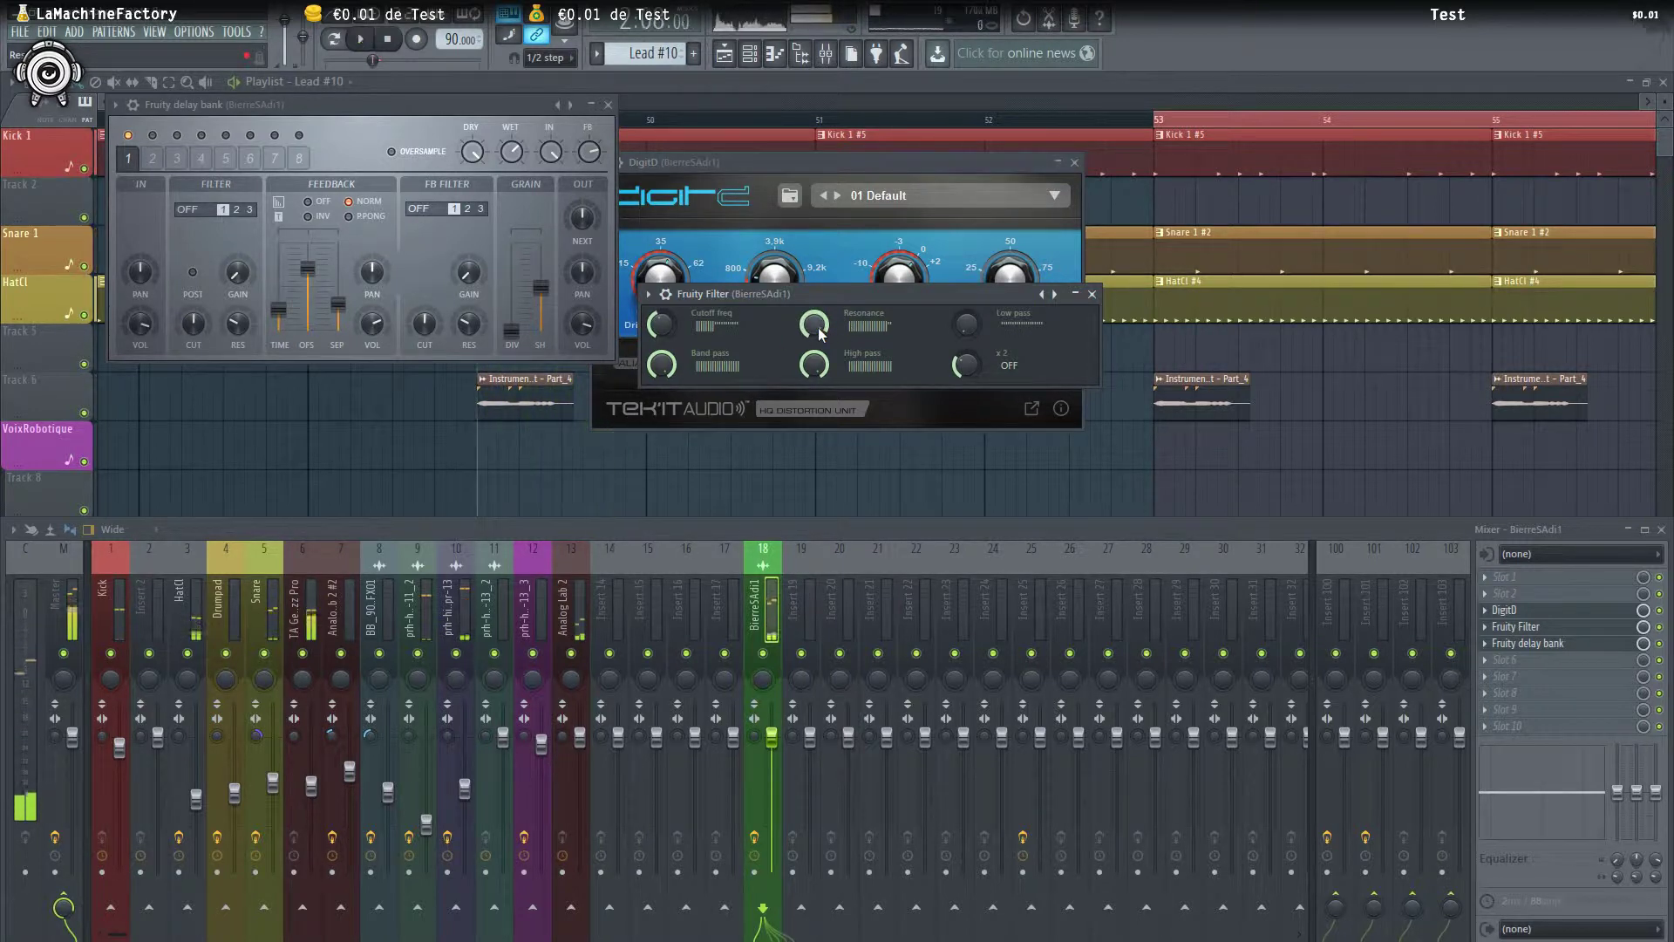
pyautogui.press('space')
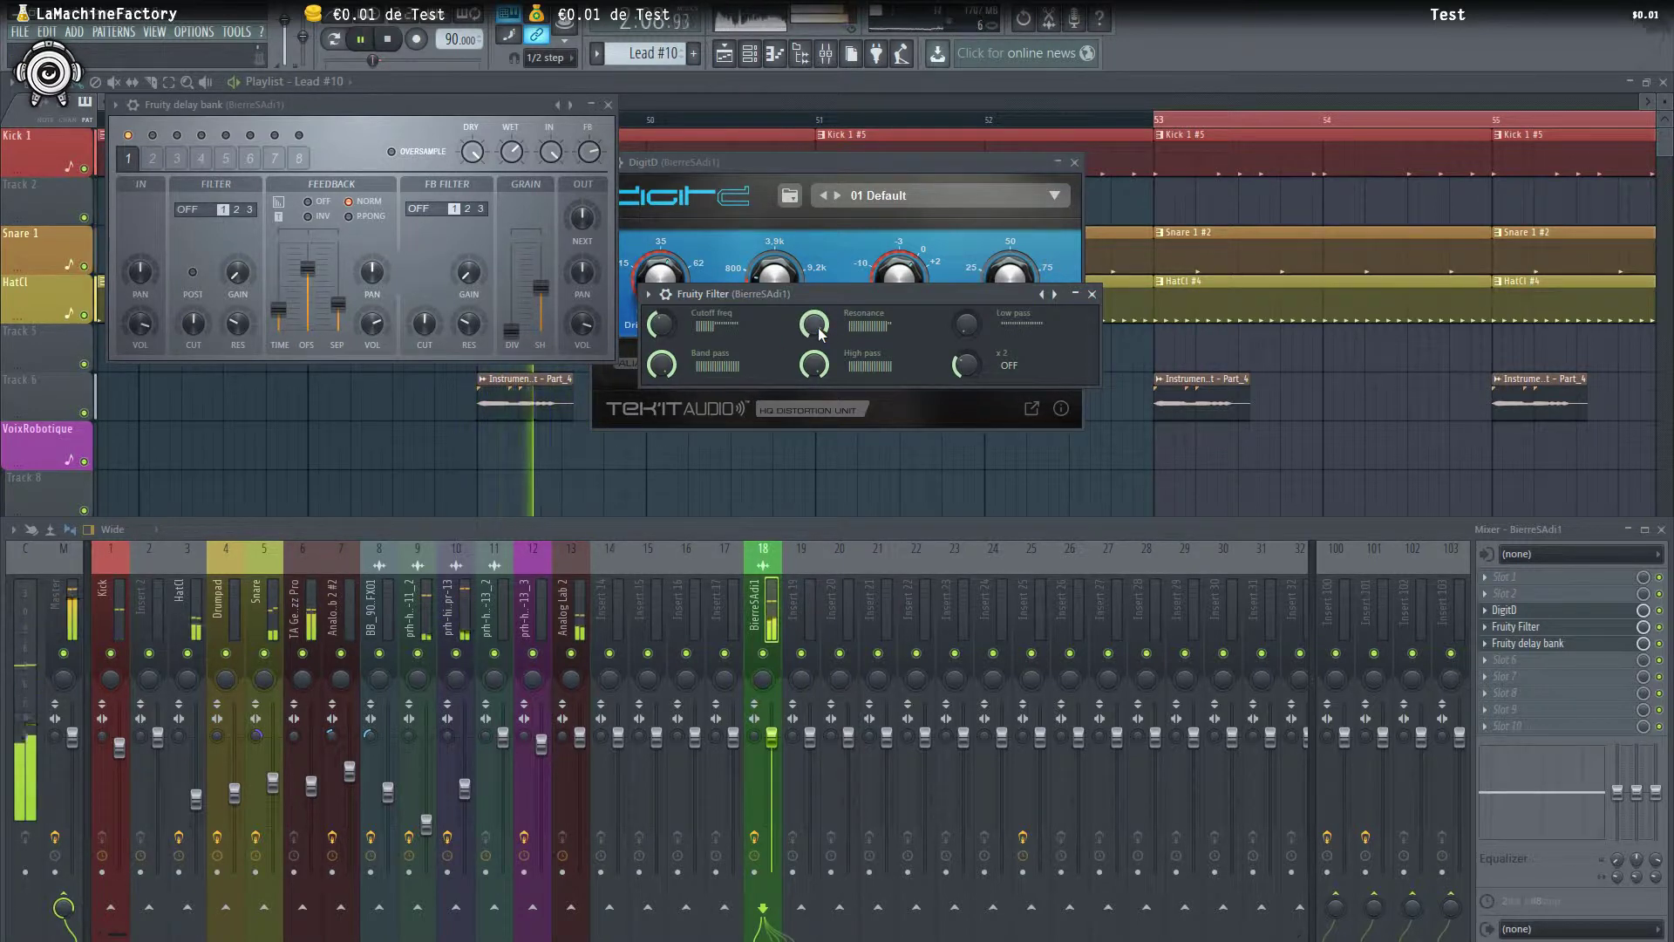
pyautogui.press('space')
# Lower the BierreSAdi1 track's volume fader, checking its level both soloed and against the full mix
pyautogui.moveTo(782, 737); pyautogui.dragTo(772, 793)
pyautogui.press('space')
pyautogui.press('space')
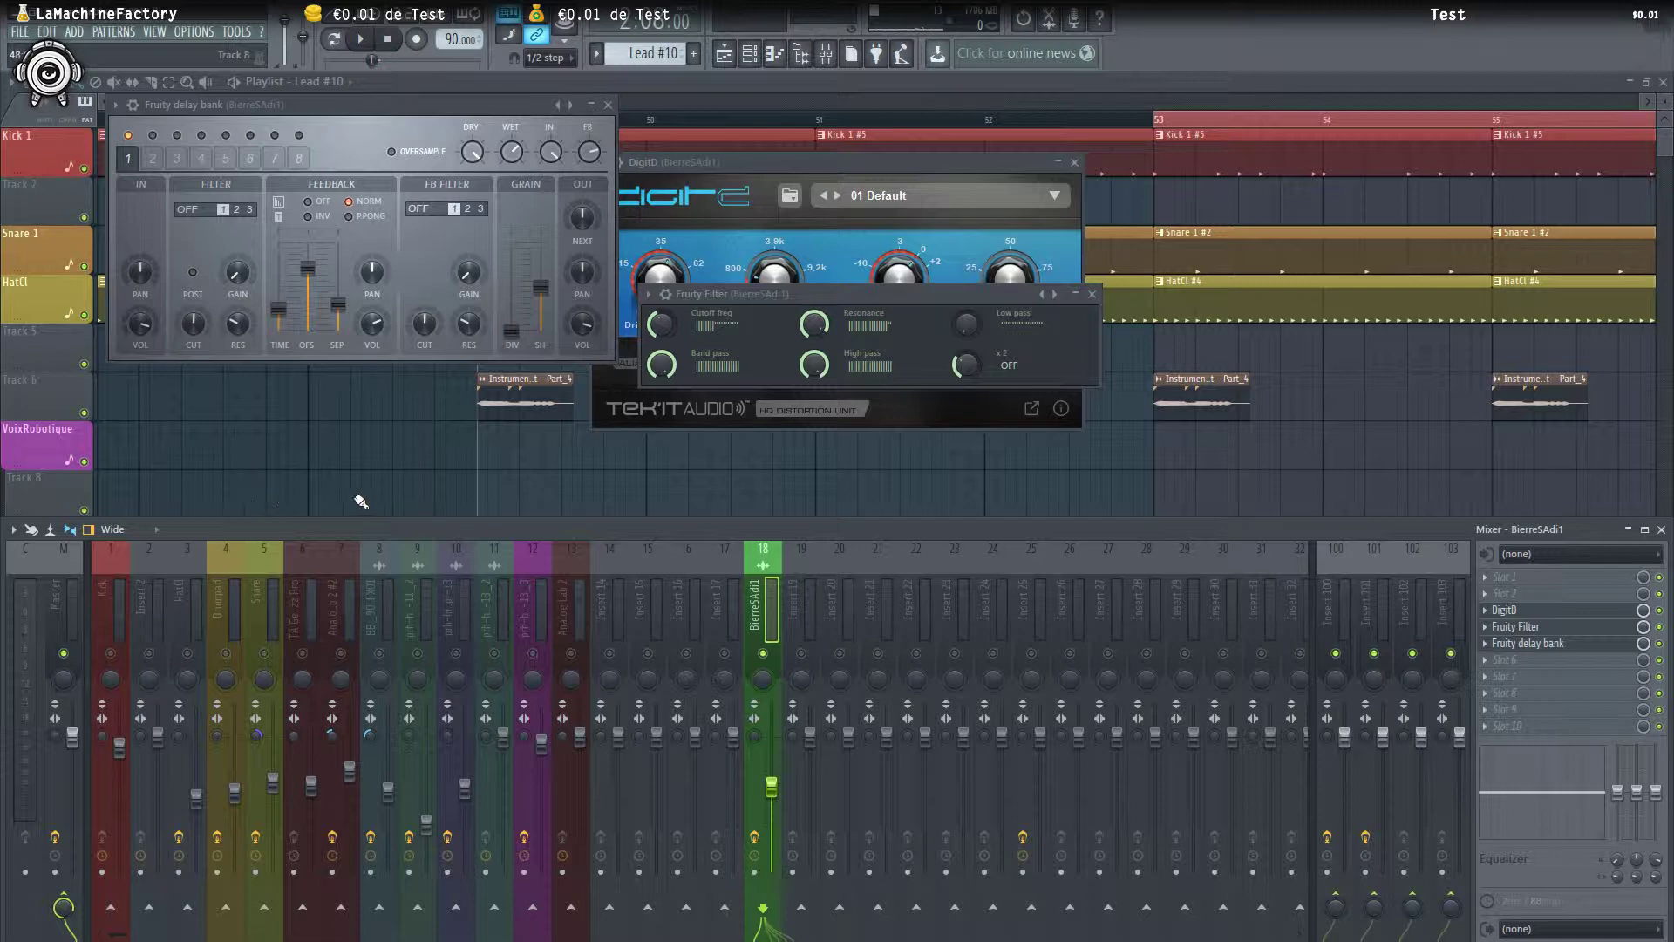
pyautogui.press('space')
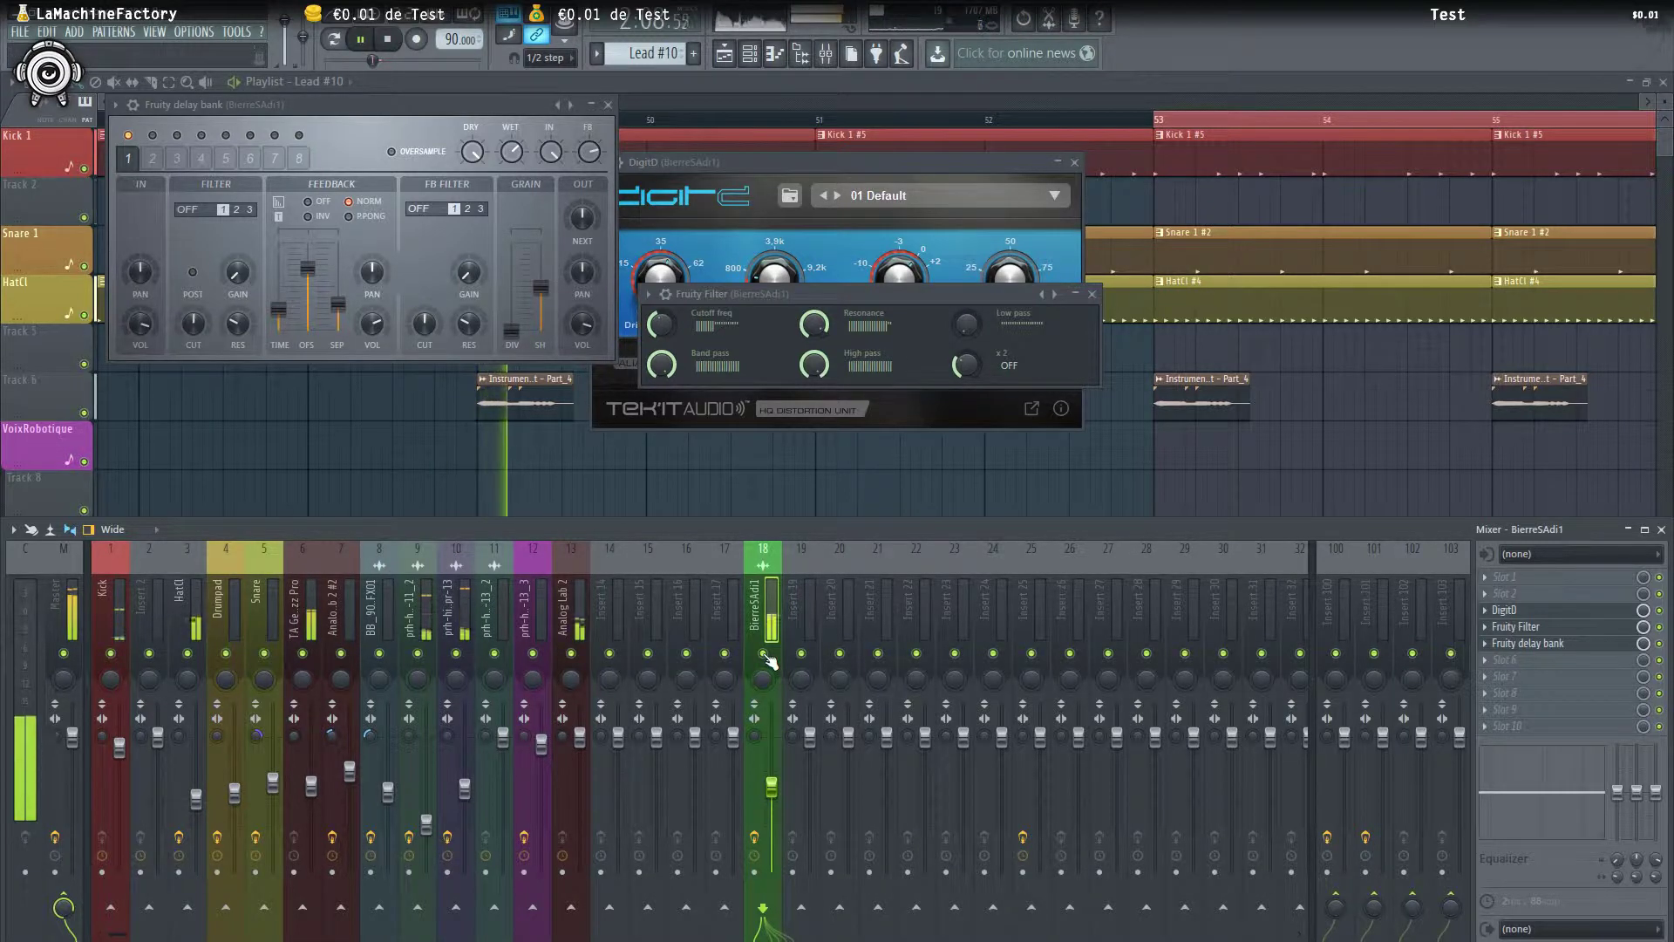
pyautogui.moveTo(774, 765); pyautogui.dragTo(774, 772)
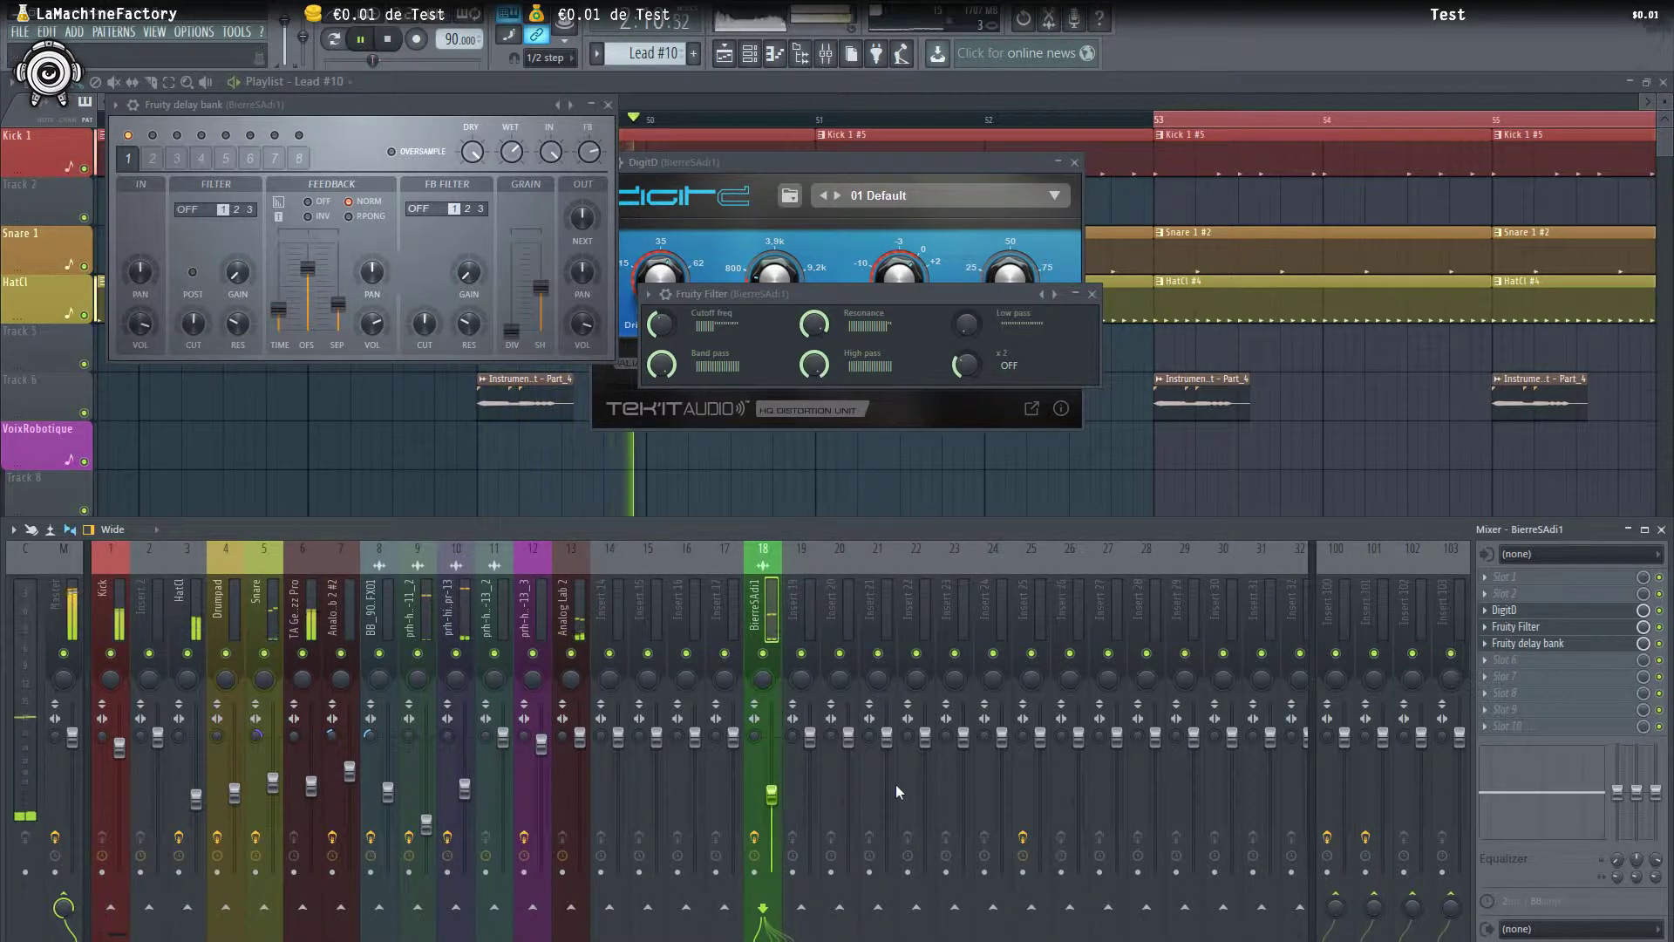
# Replace the HatCl #4 clips from bar 49 onward with HatCl #5, placing copies at bars 53 and 55
pyautogui.click(862, 90)
pyautogui.scroll(-10, 878, 404)
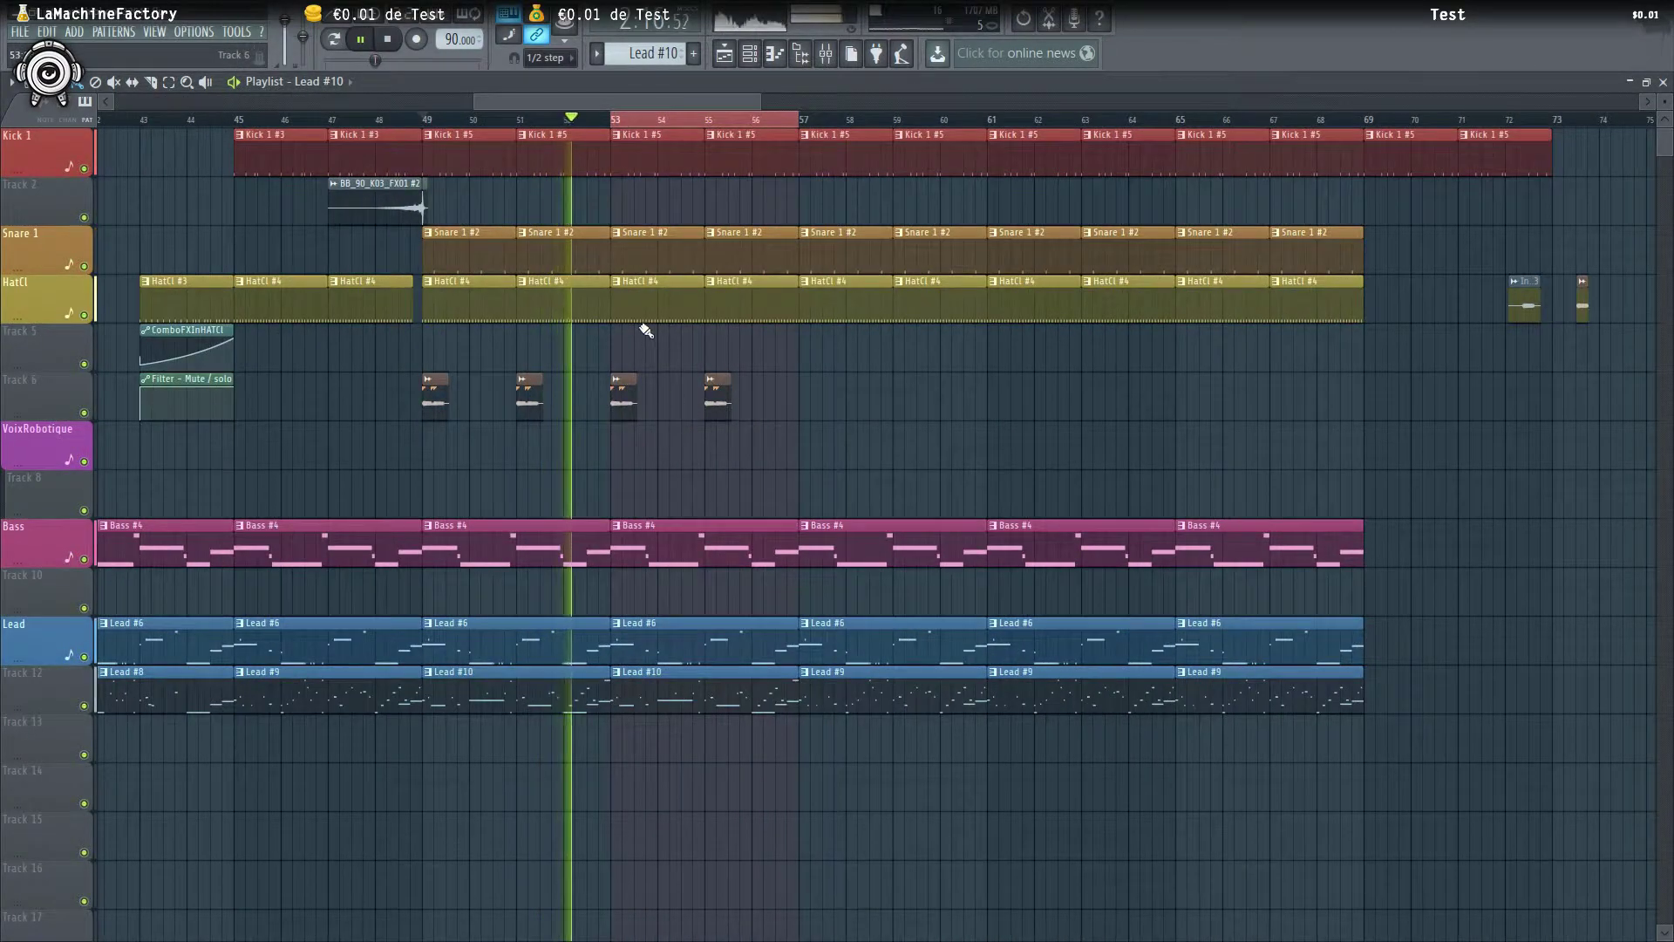
pyautogui.scroll(-2, 230, 156)
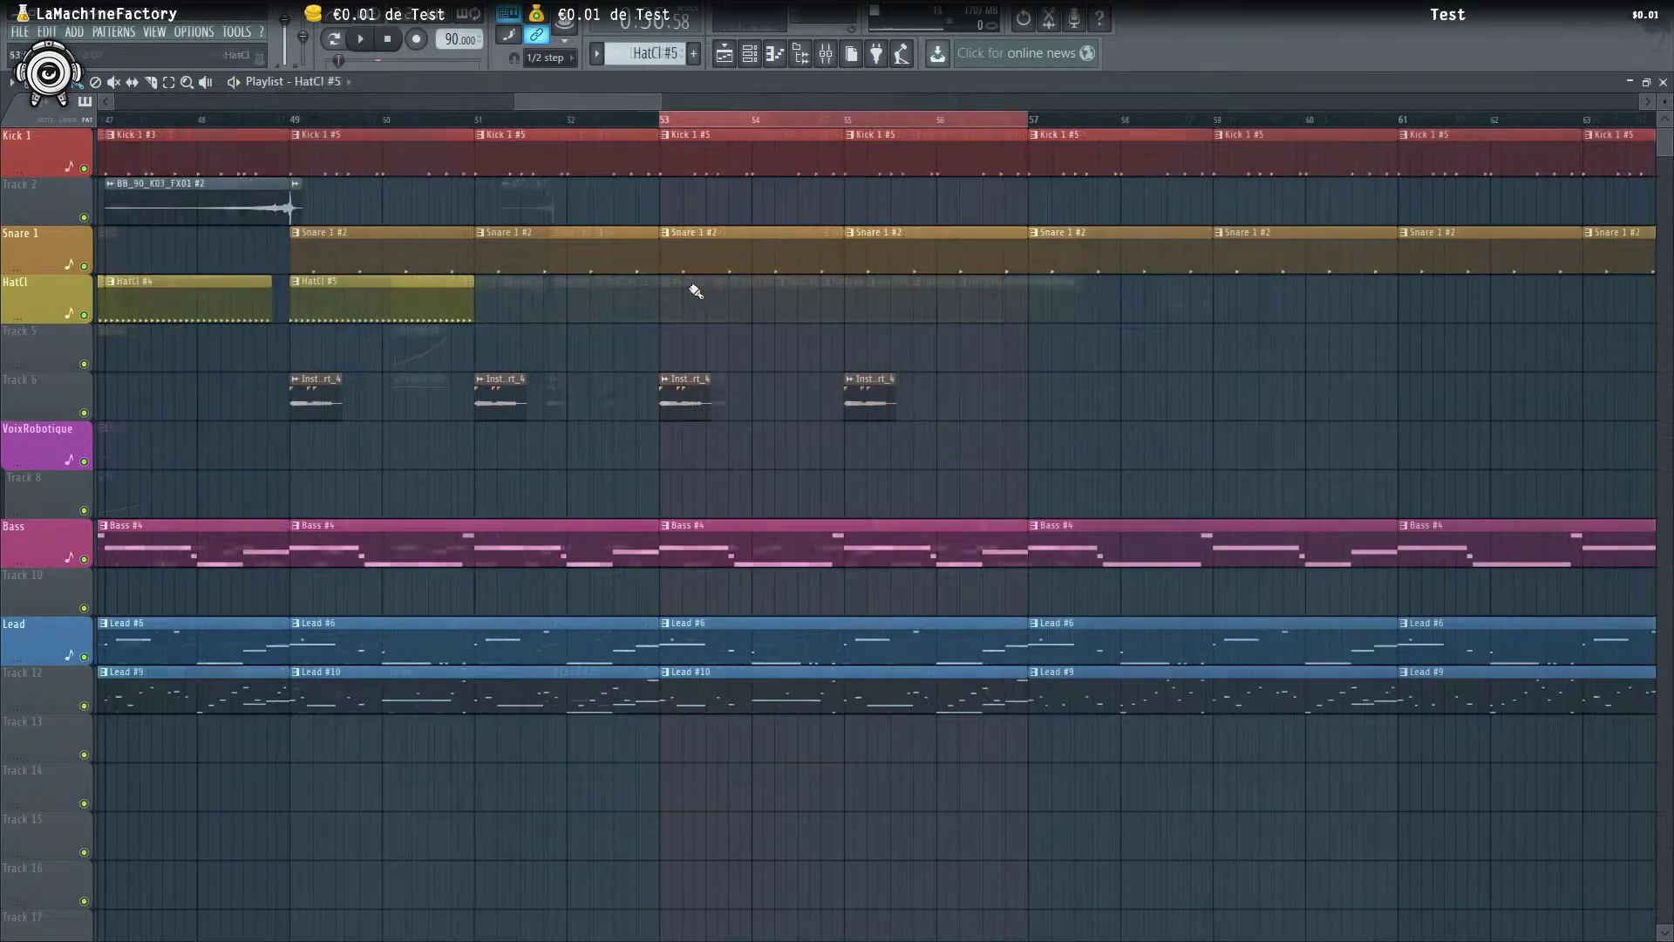
pyautogui.click(624, 296)
pyautogui.scroll(3, 826, 286)
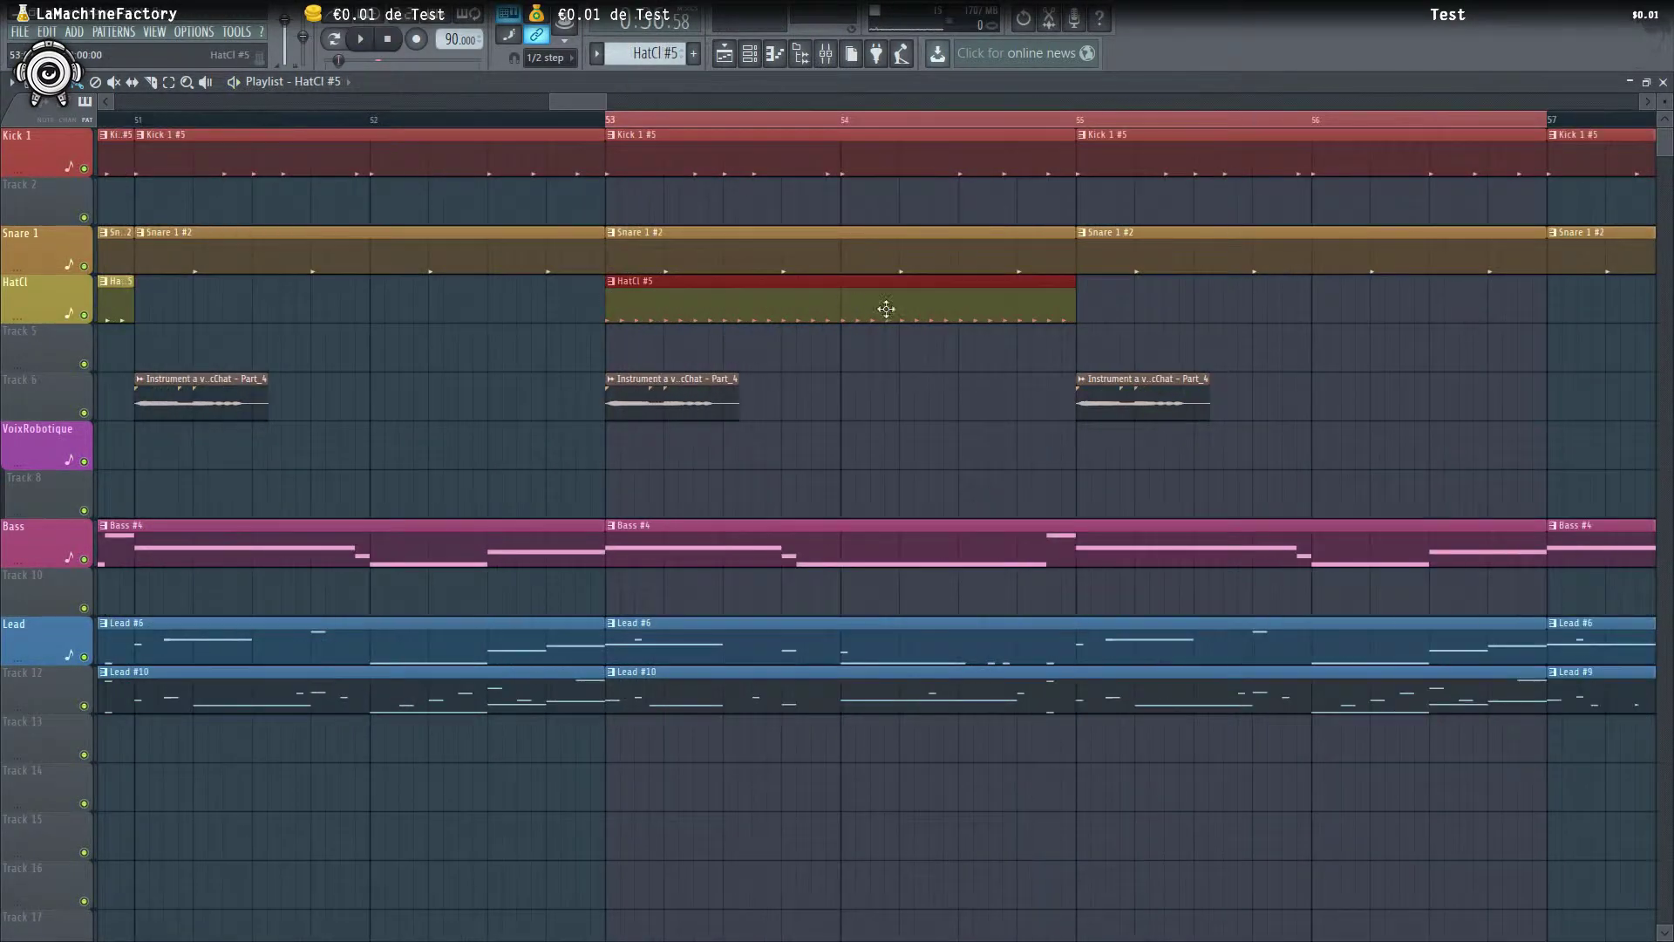
pyautogui.click(1106, 315)
pyautogui.scroll(-2, 1029, 335)
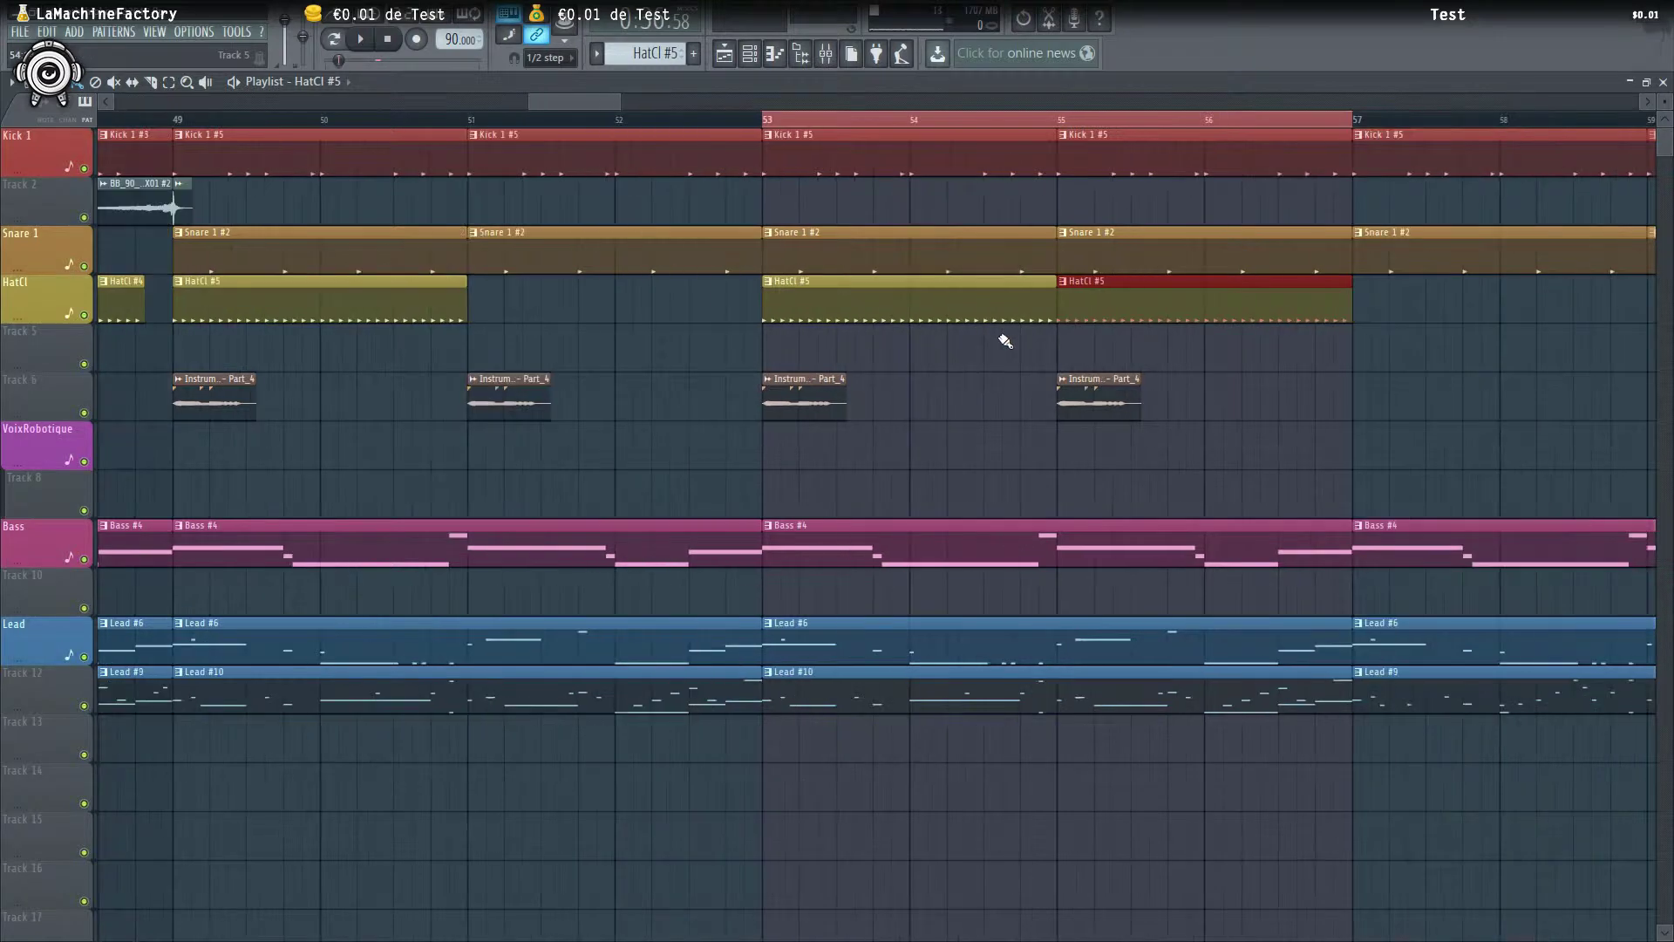
# Clear all Hat steps of the HatCl #5 pattern in the channel rack and fill each 2 steps instead
pyautogui.click(771, 287)
pyautogui.click(839, 398)
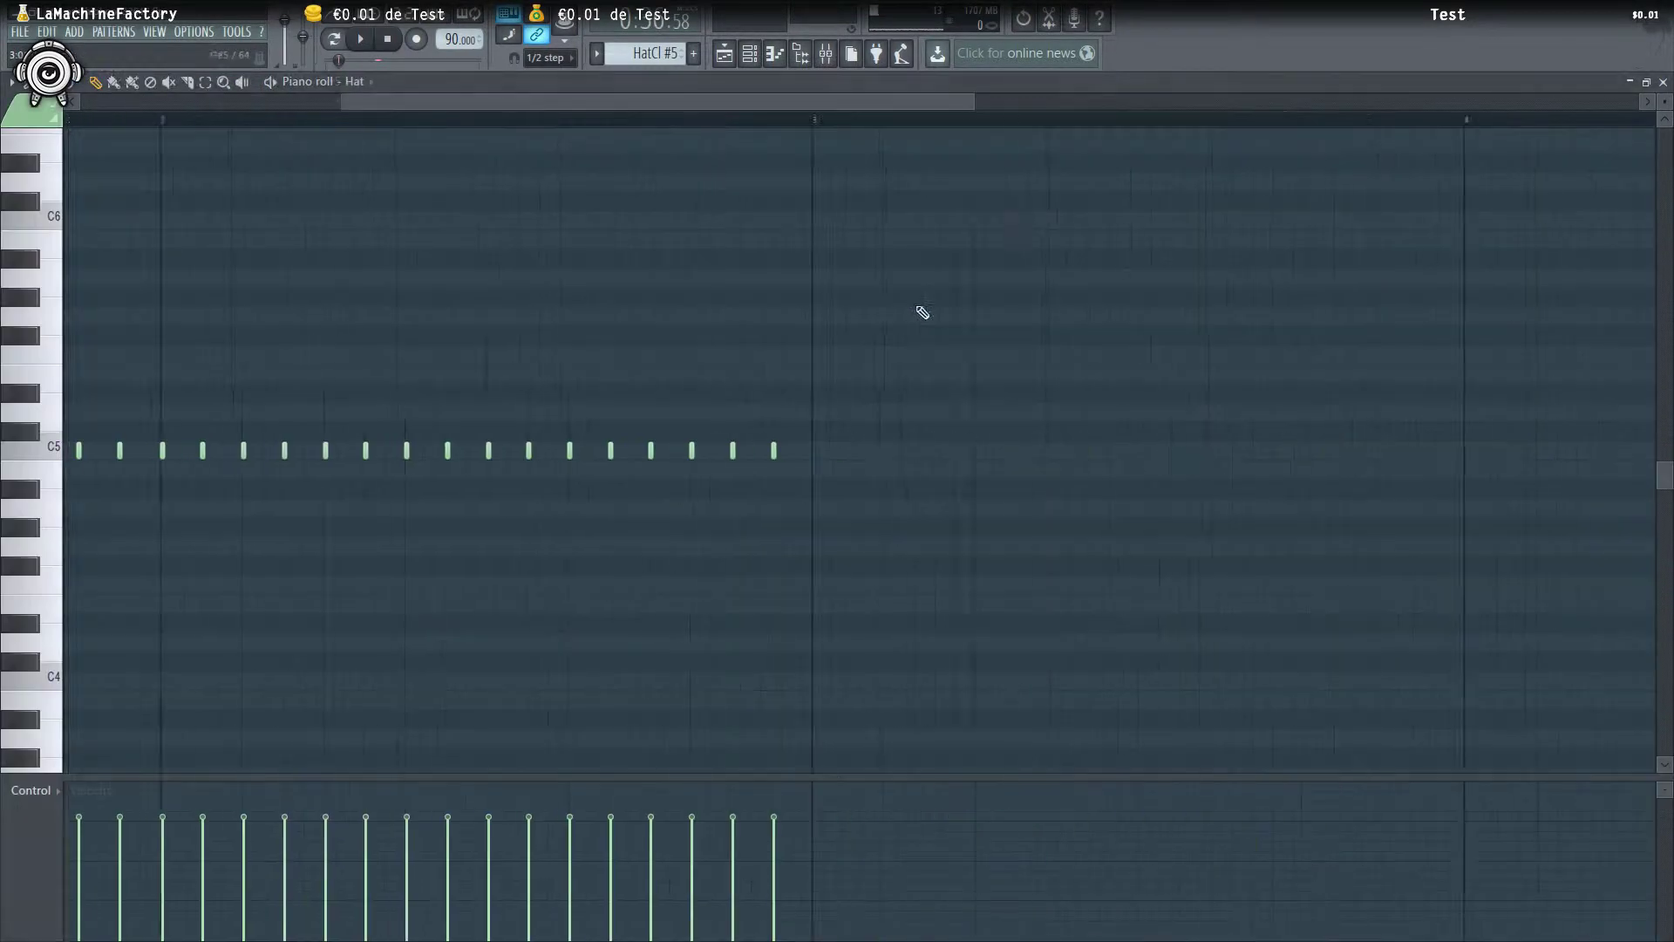
pyautogui.click(749, 54)
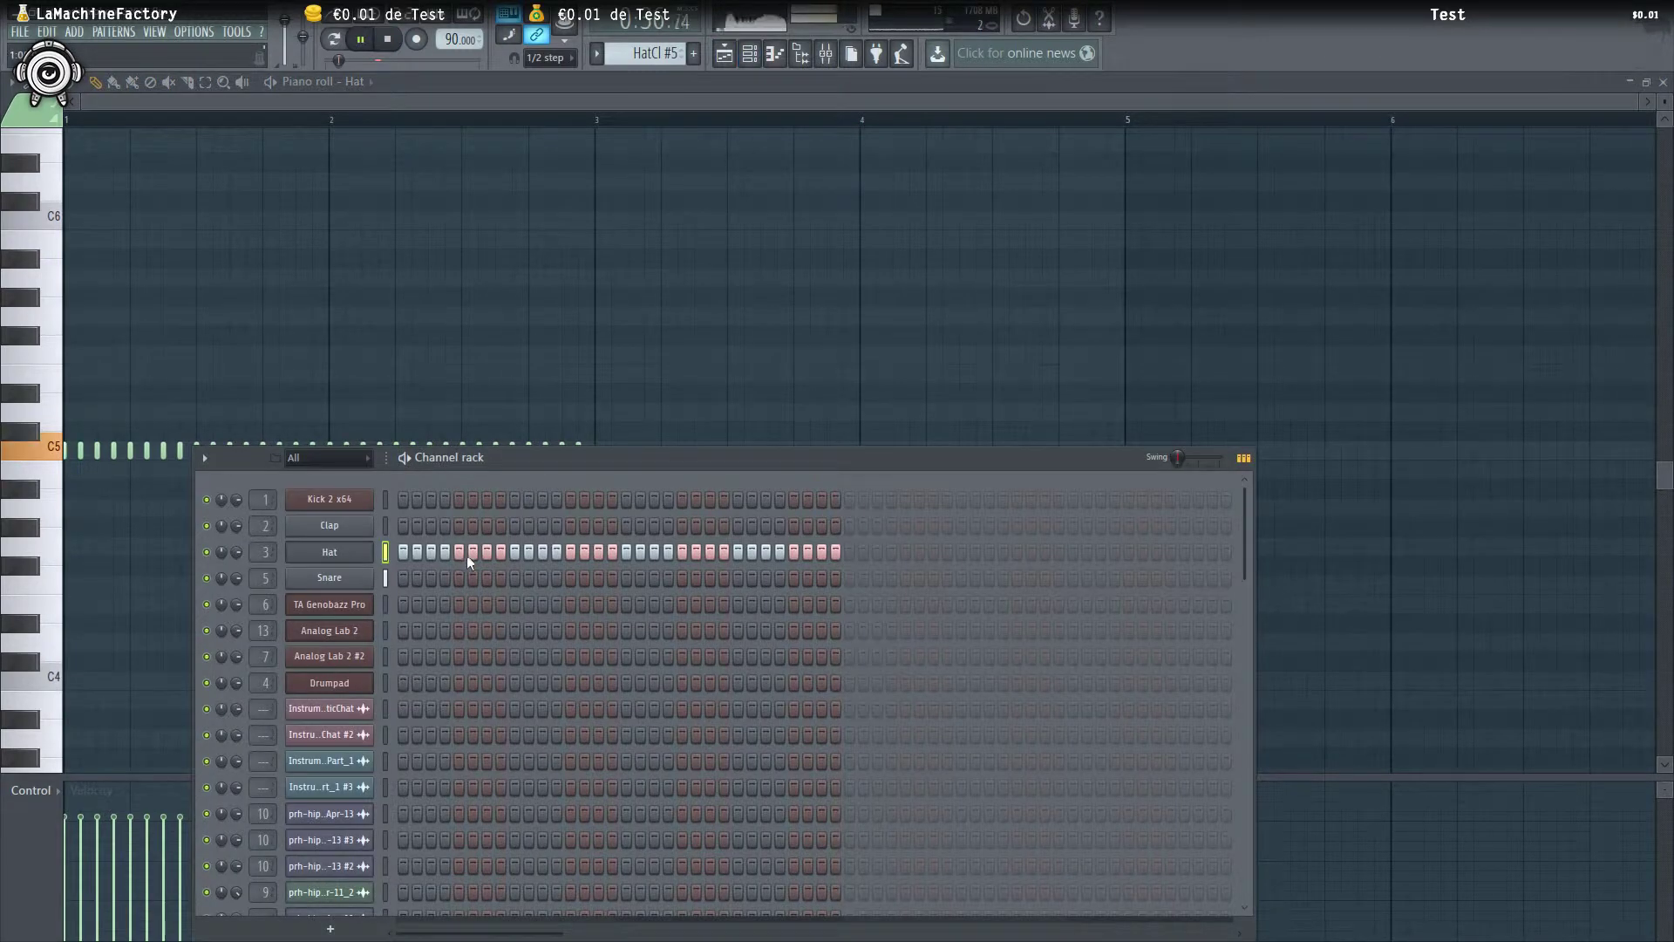
pyautogui.press('space')
pyautogui.moveTo(403, 552); pyautogui.dragTo(578, 531)
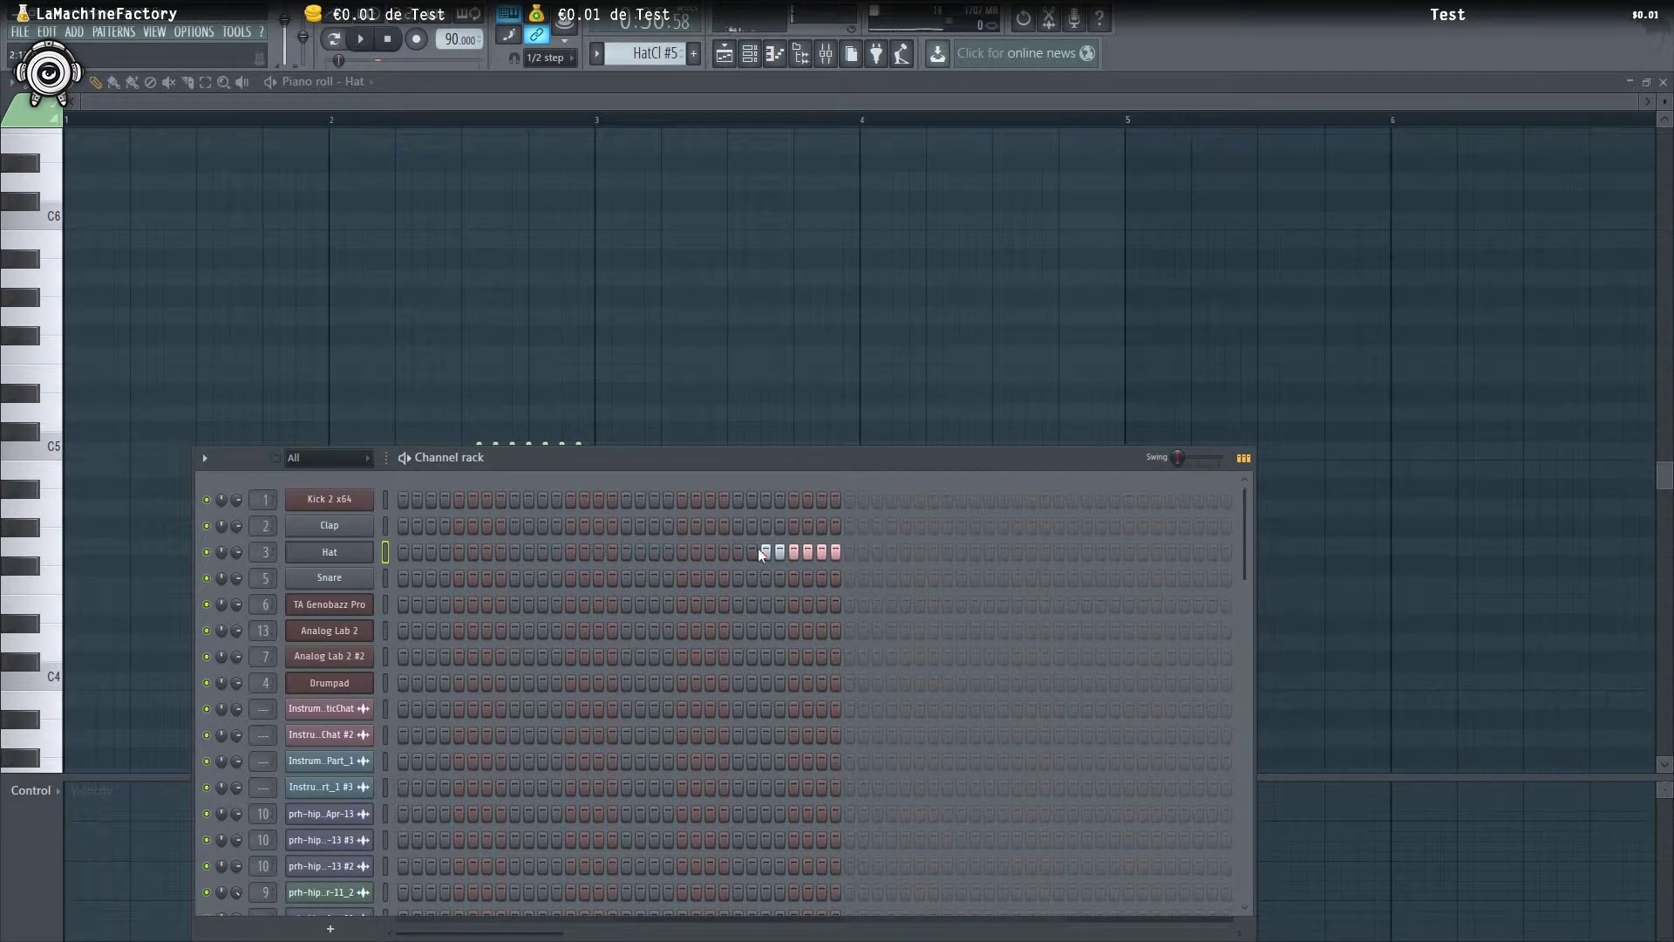
pyautogui.click(833, 552)
pyautogui.rightClick(349, 552)
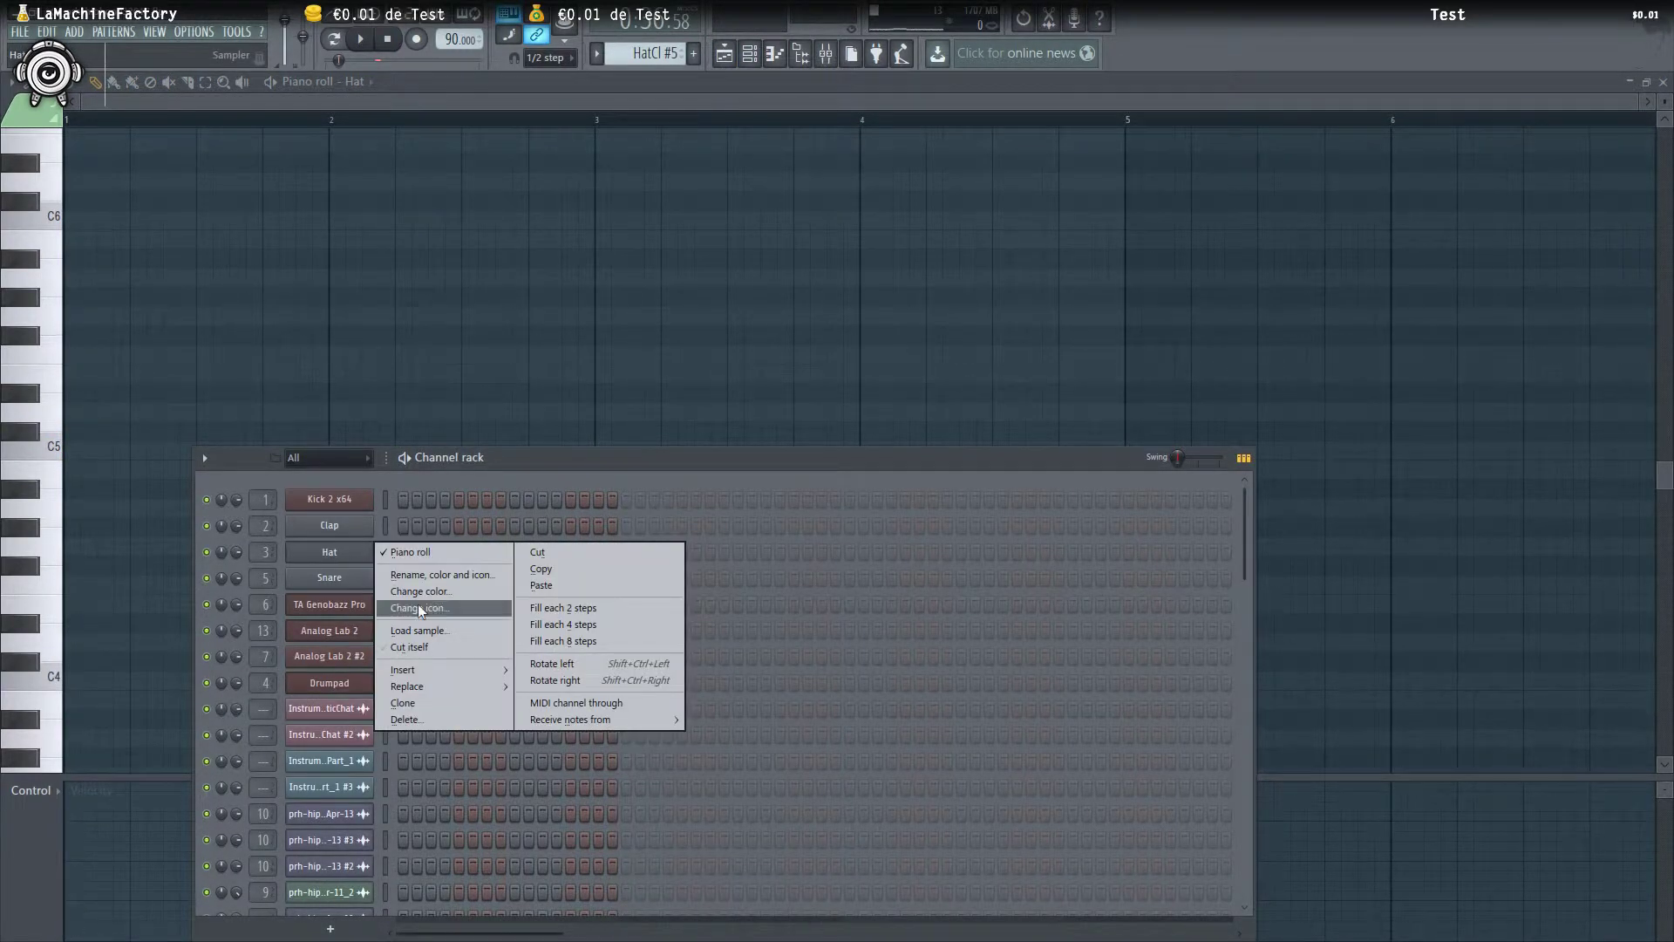
pyautogui.click(564, 608)
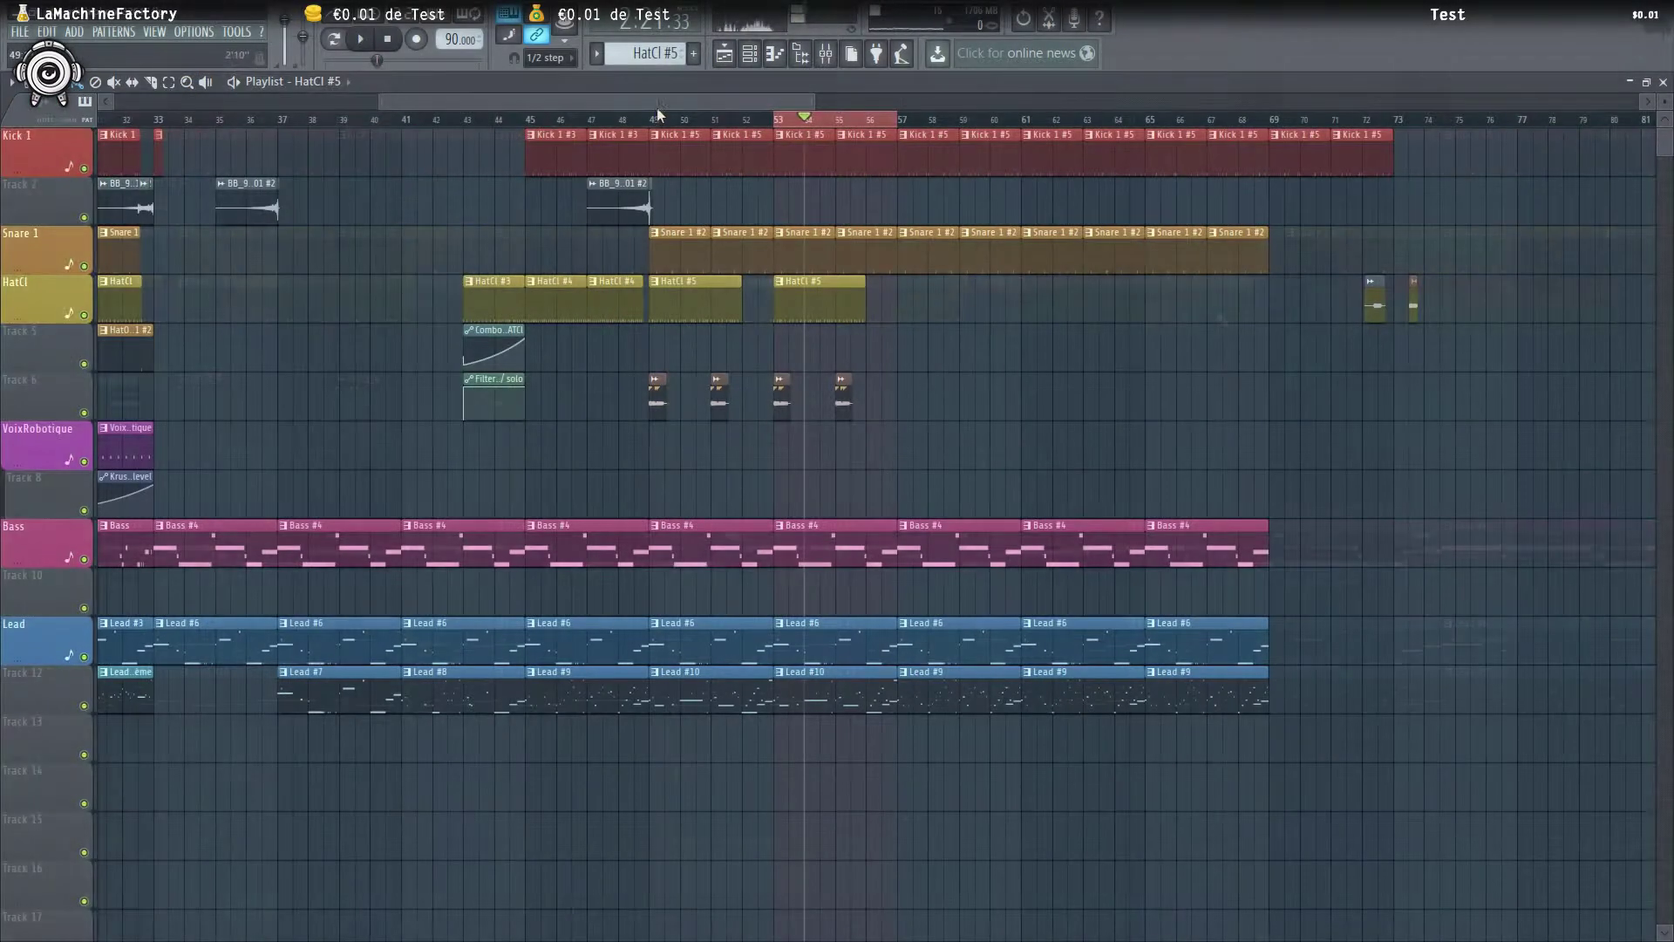
# Place further copies of the HatCl #5 clip end to end at bars 56, 59 and 62
pyautogui.scroll(4, 686, 306)
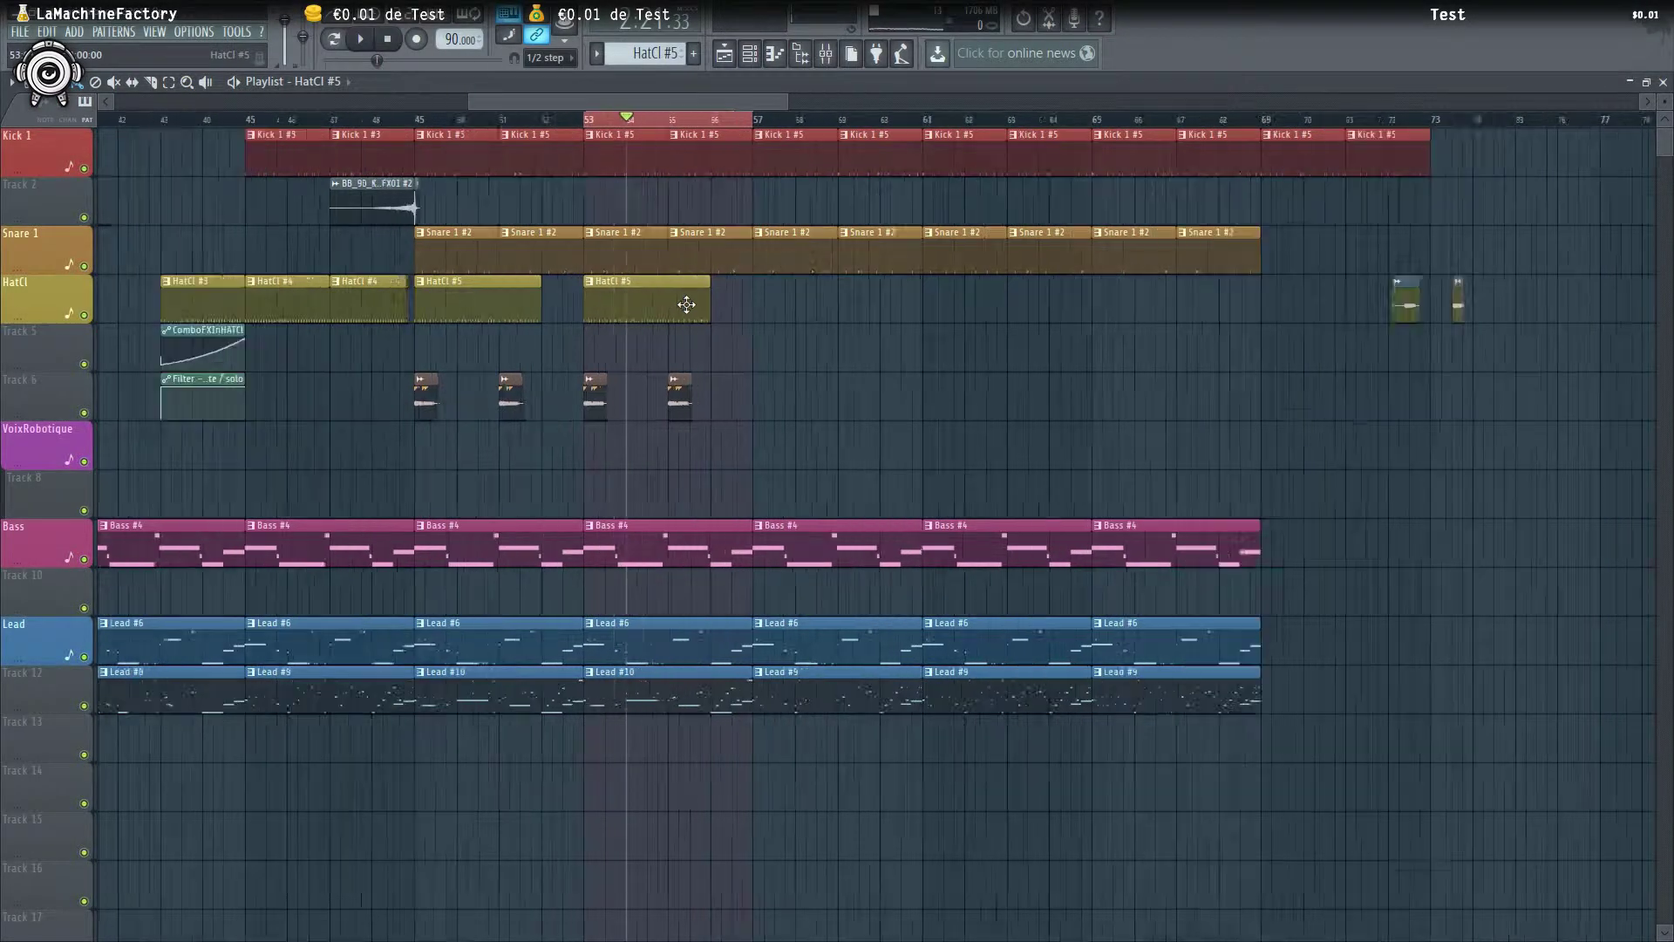
pyautogui.click(772, 293)
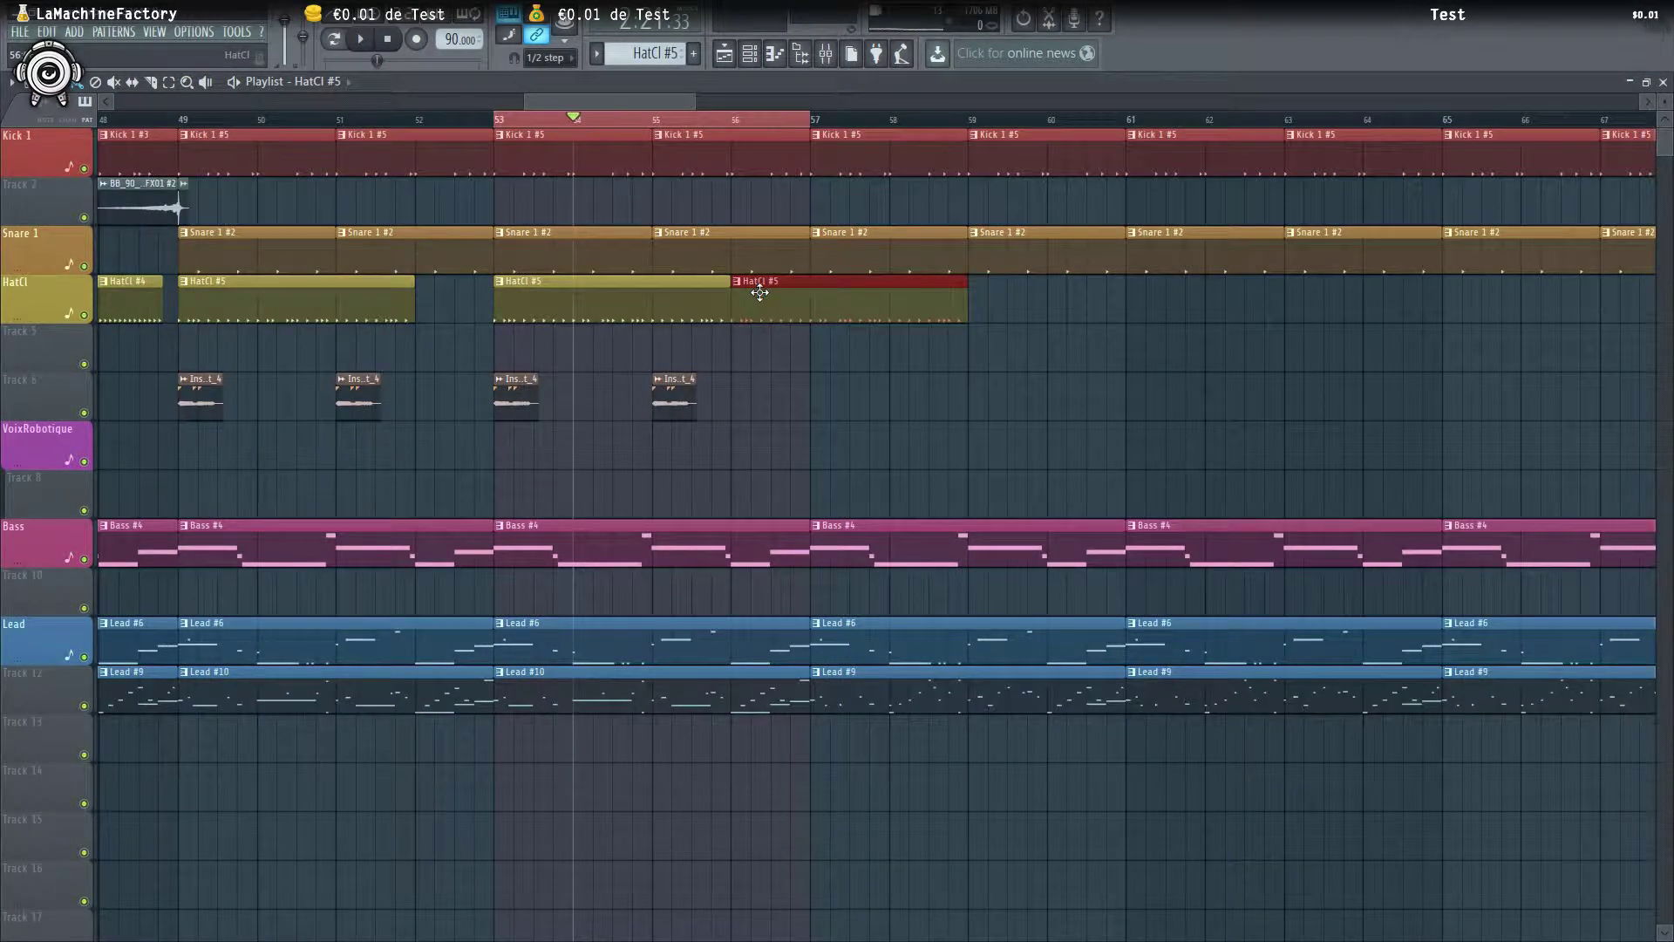
pyautogui.moveTo(1022, 307); pyautogui.dragTo(1007, 302)
pyautogui.click(1261, 301)
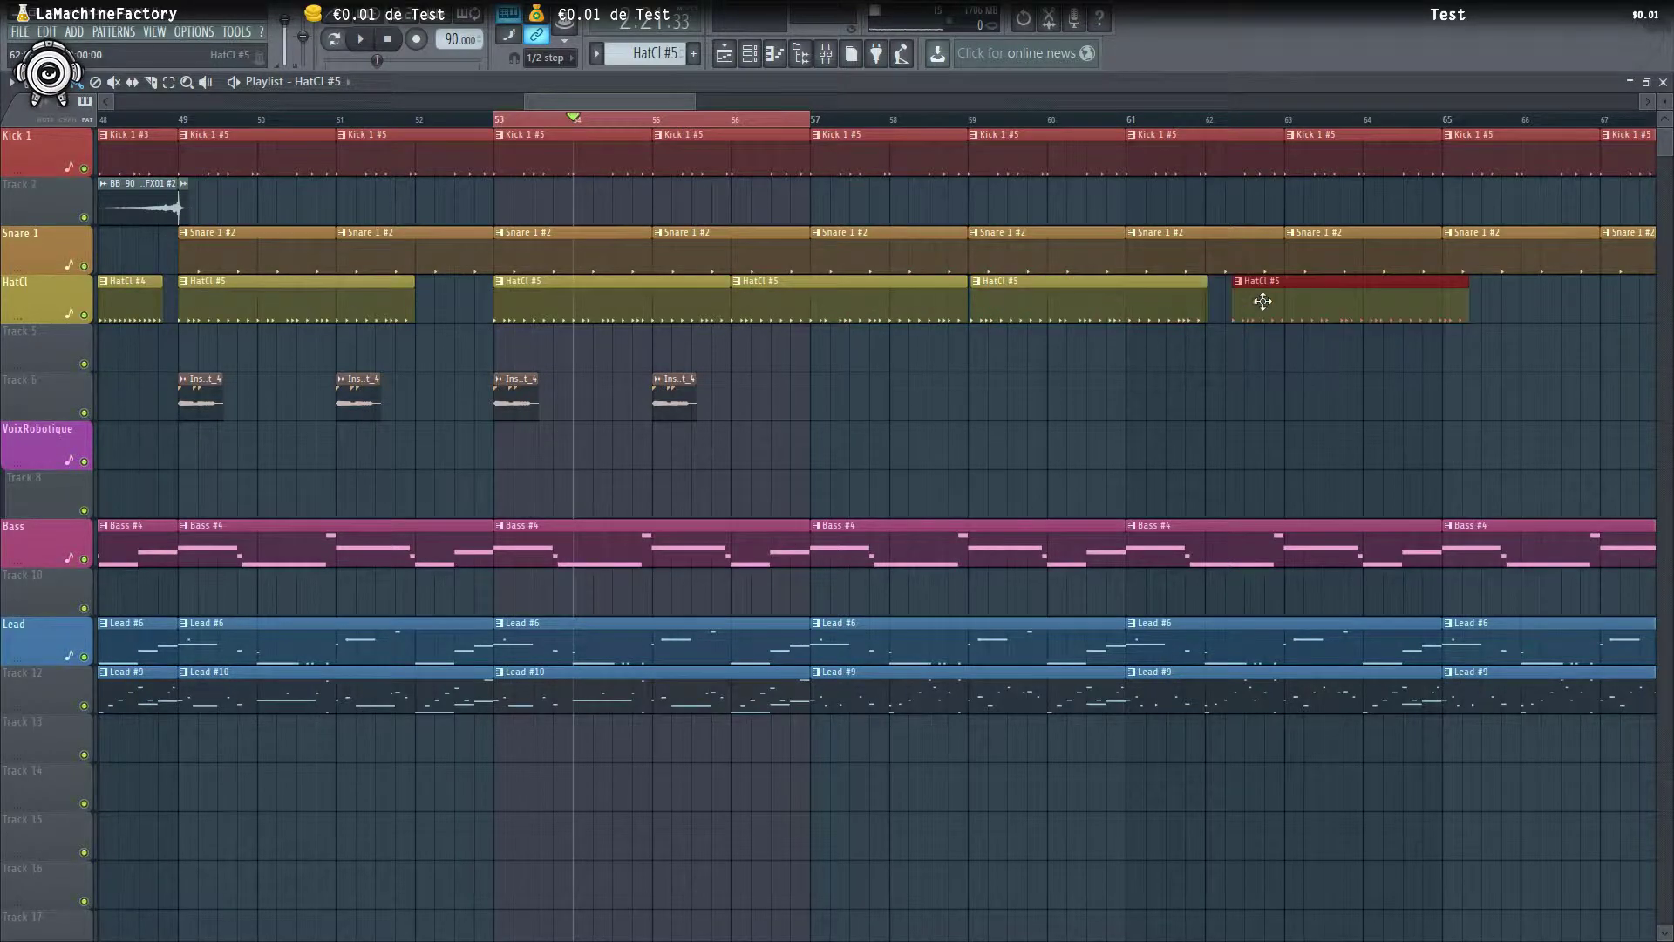
pyautogui.scroll(3, 1081, 299)
pyautogui.moveTo(1314, 284); pyautogui.dragTo(1277, 284)
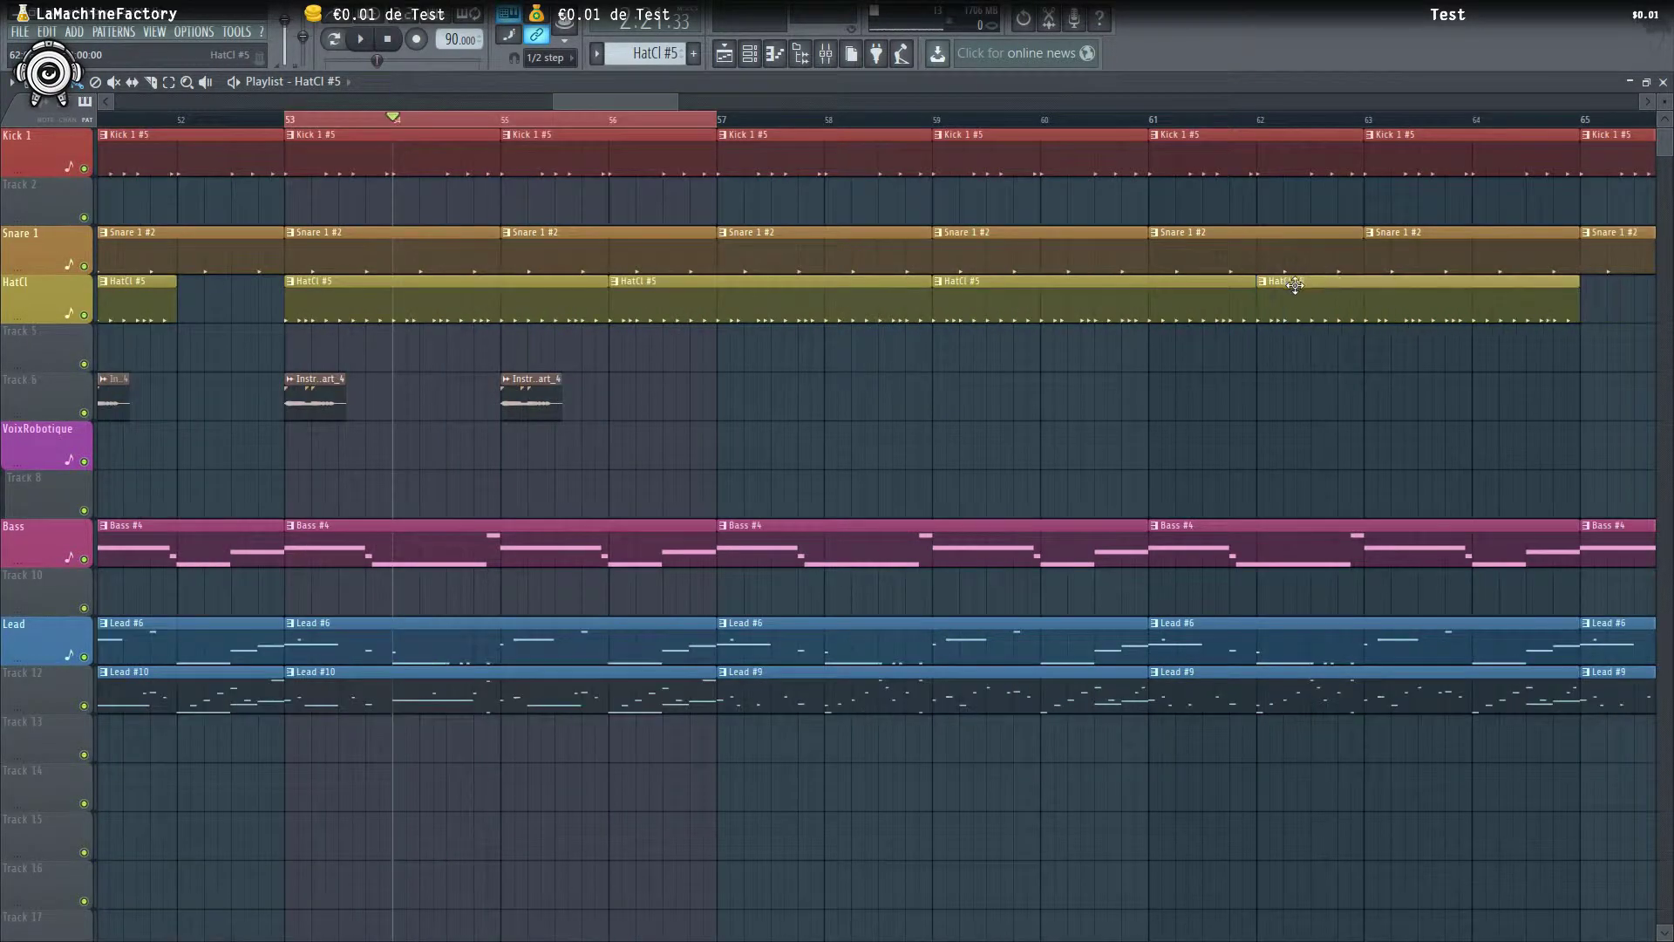
# Play the loop and place a copy of the wind sample clip on Track 6 at bar 57
pyautogui.press('space')
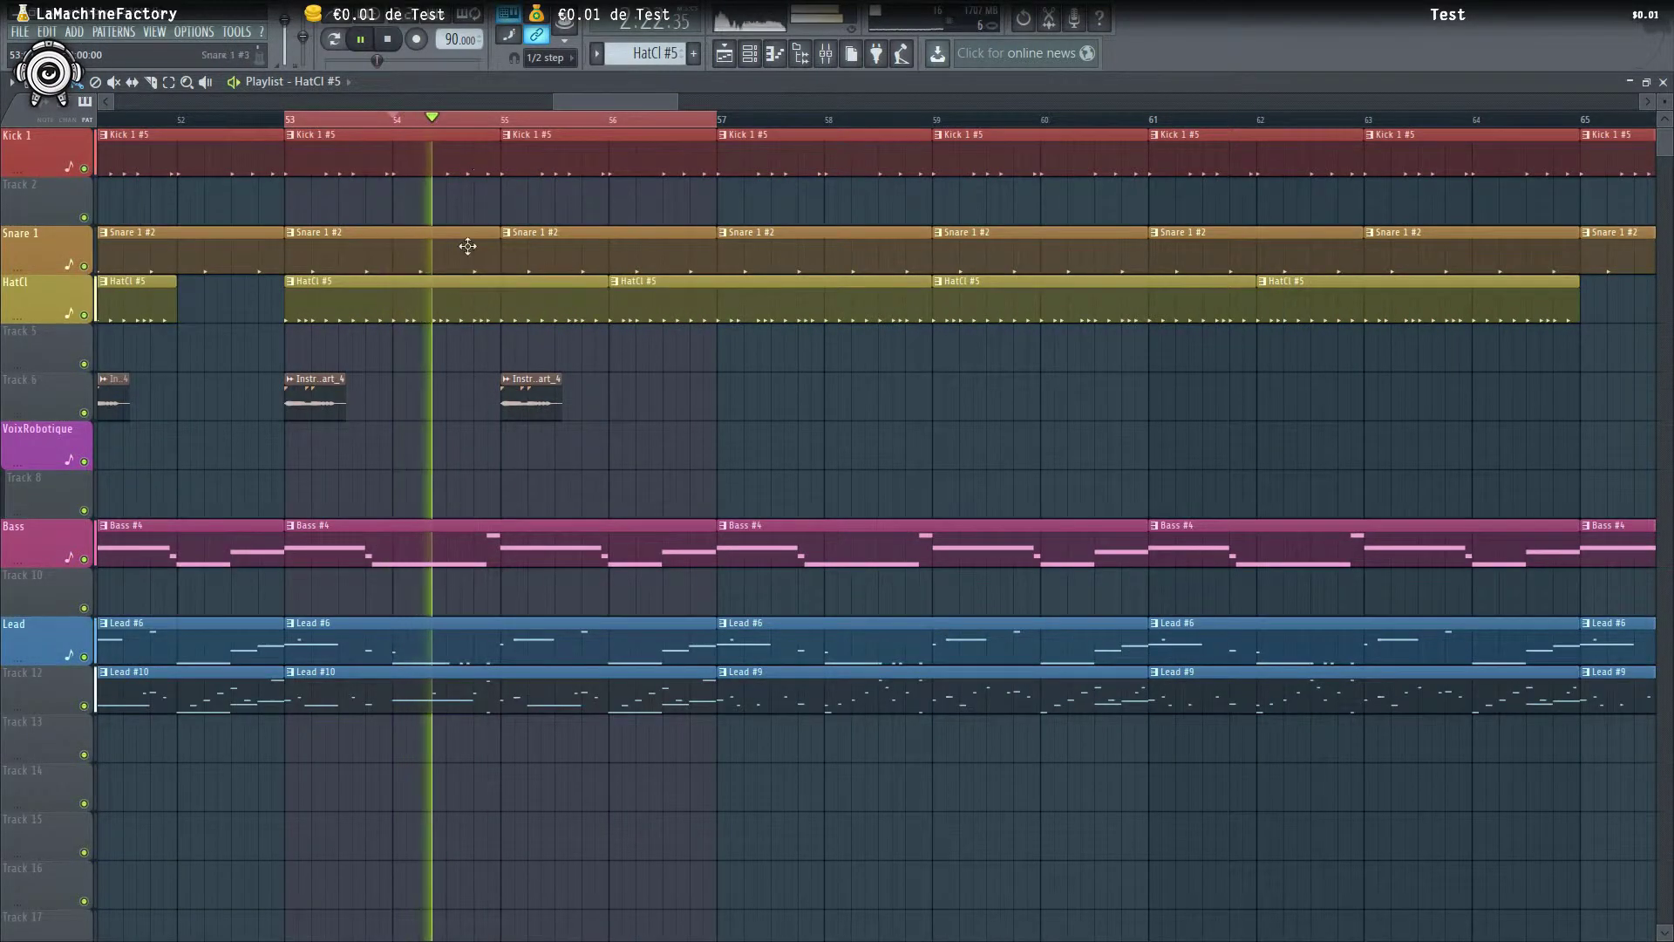
pyautogui.click(506, 381)
pyautogui.click(490, 377)
pyautogui.click(538, 406)
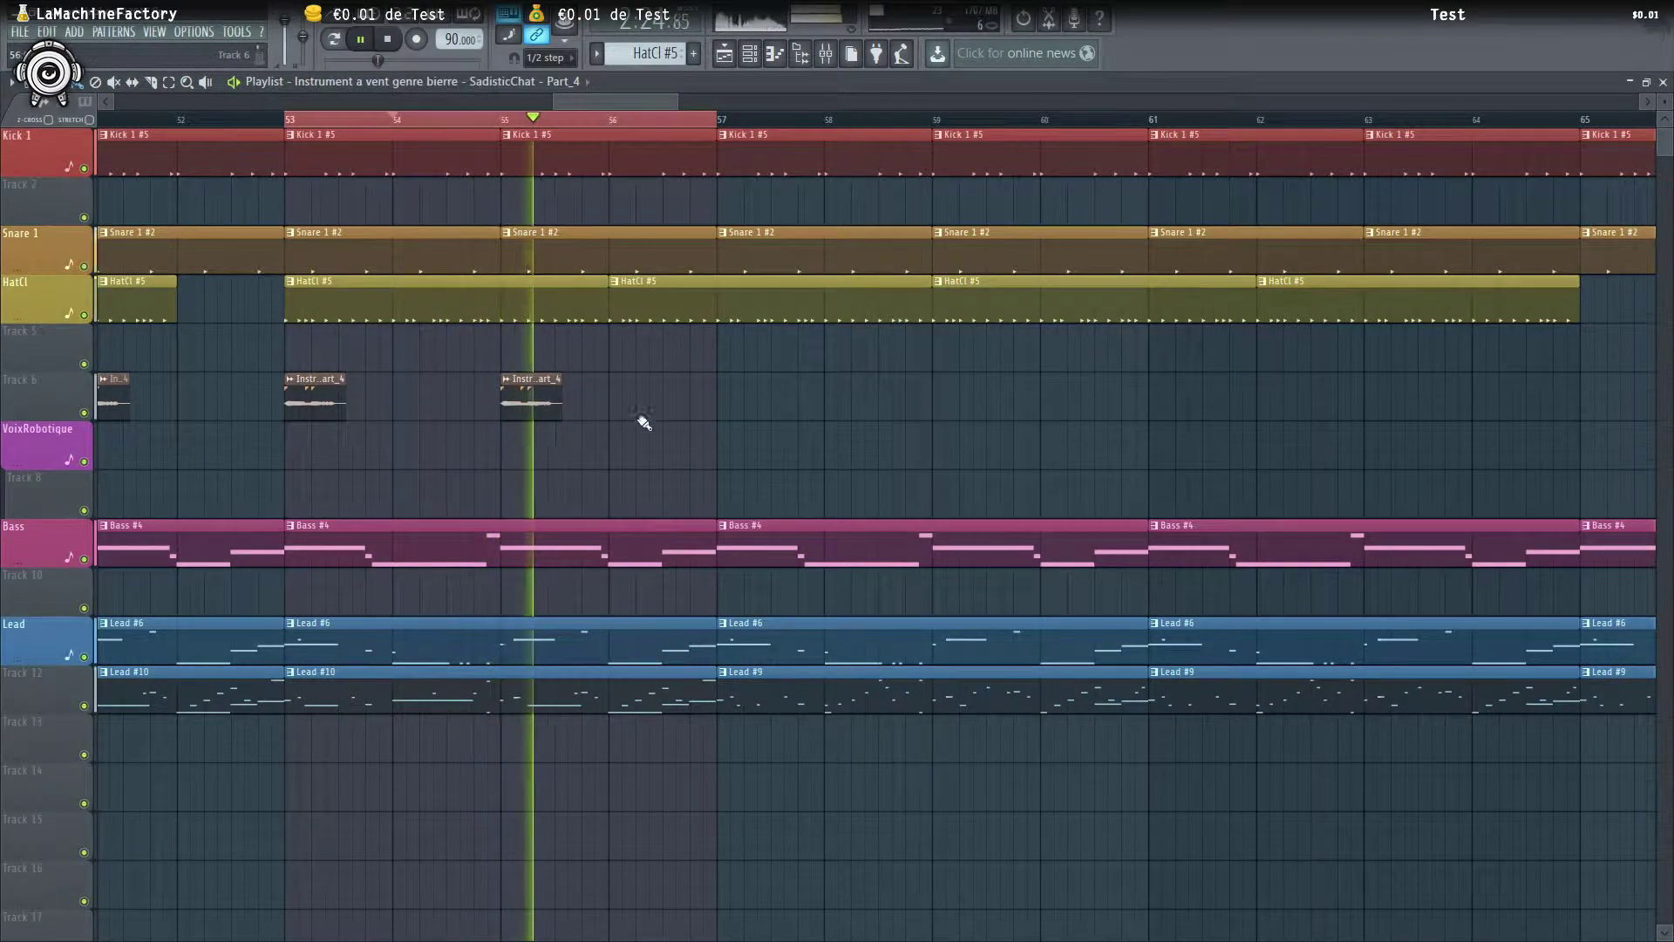
pyautogui.click(723, 408)
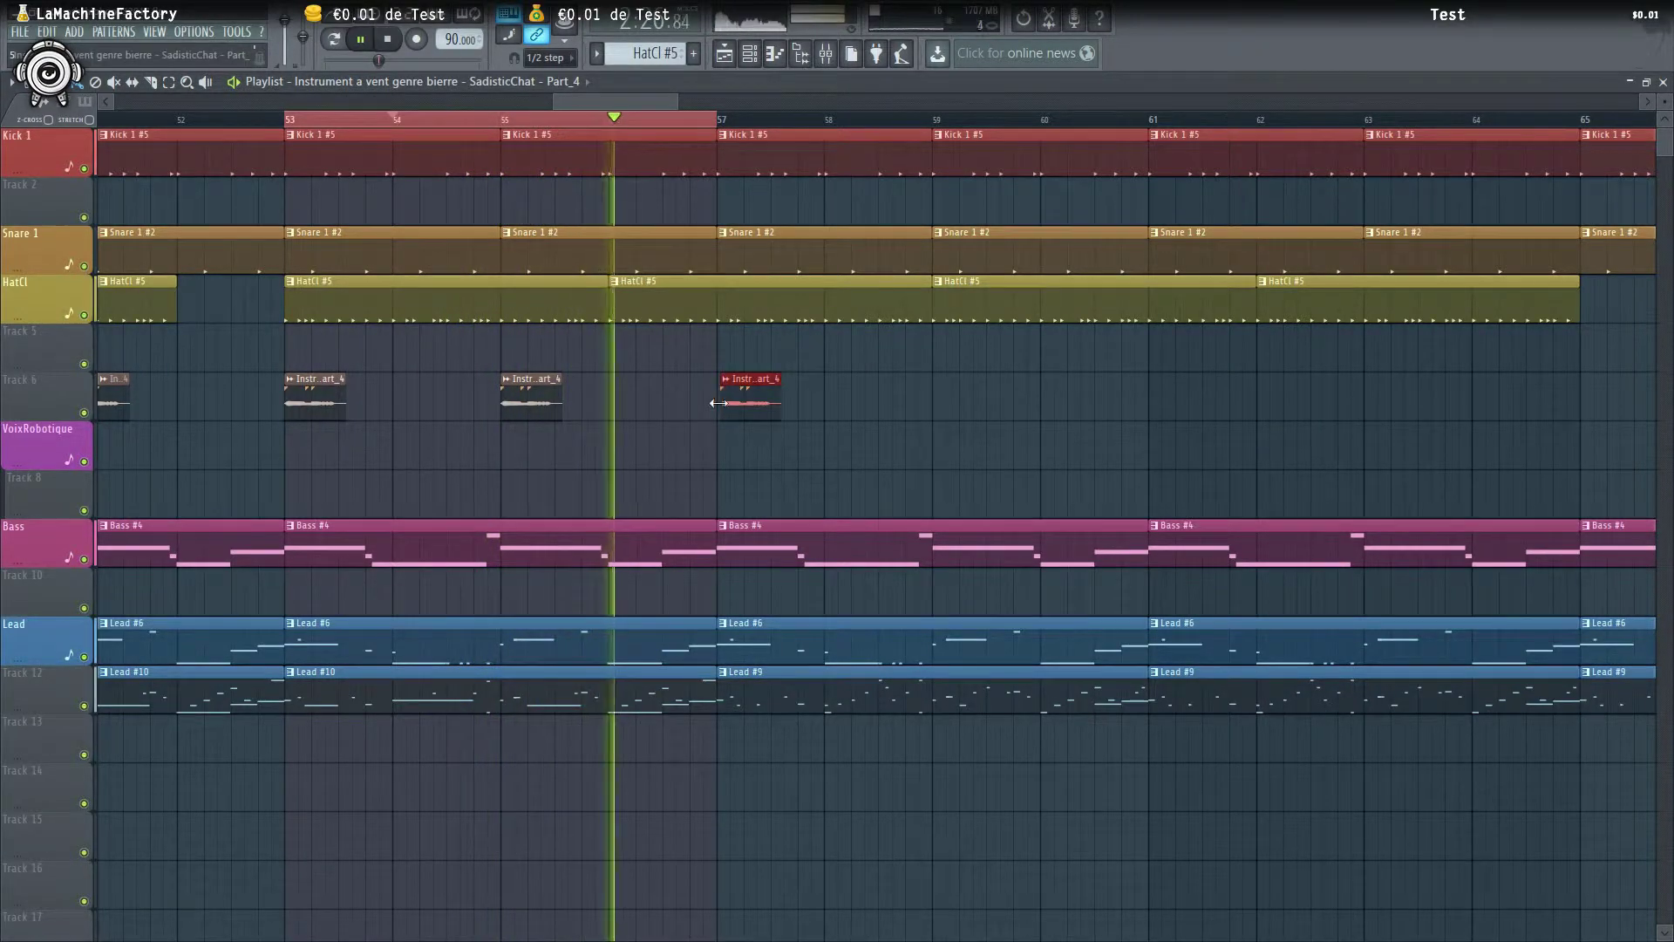
# Duplicate three of the wind sample clips on Track 6 and align the copies at bars 59, 61 and 63
pyautogui.scroll(-2, 725, 405)
pyautogui.scroll(4, 729, 400)
pyautogui.scroll(-3, 784, 405)
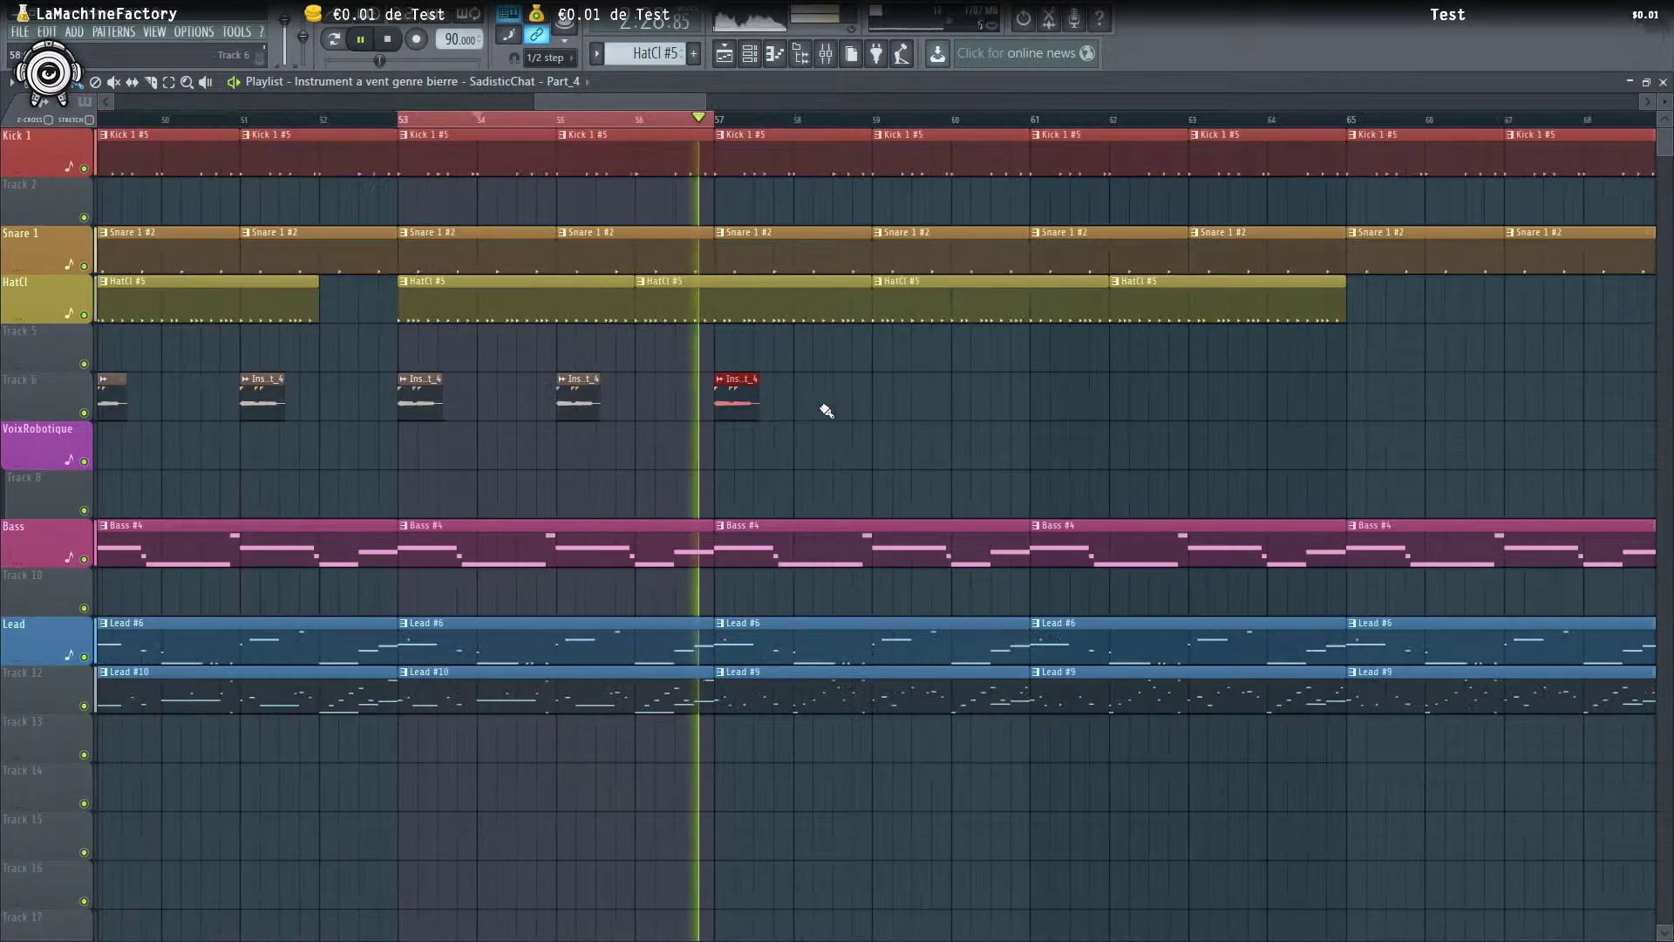
pyautogui.moveTo(830, 416); pyautogui.dragTo(394, 373)
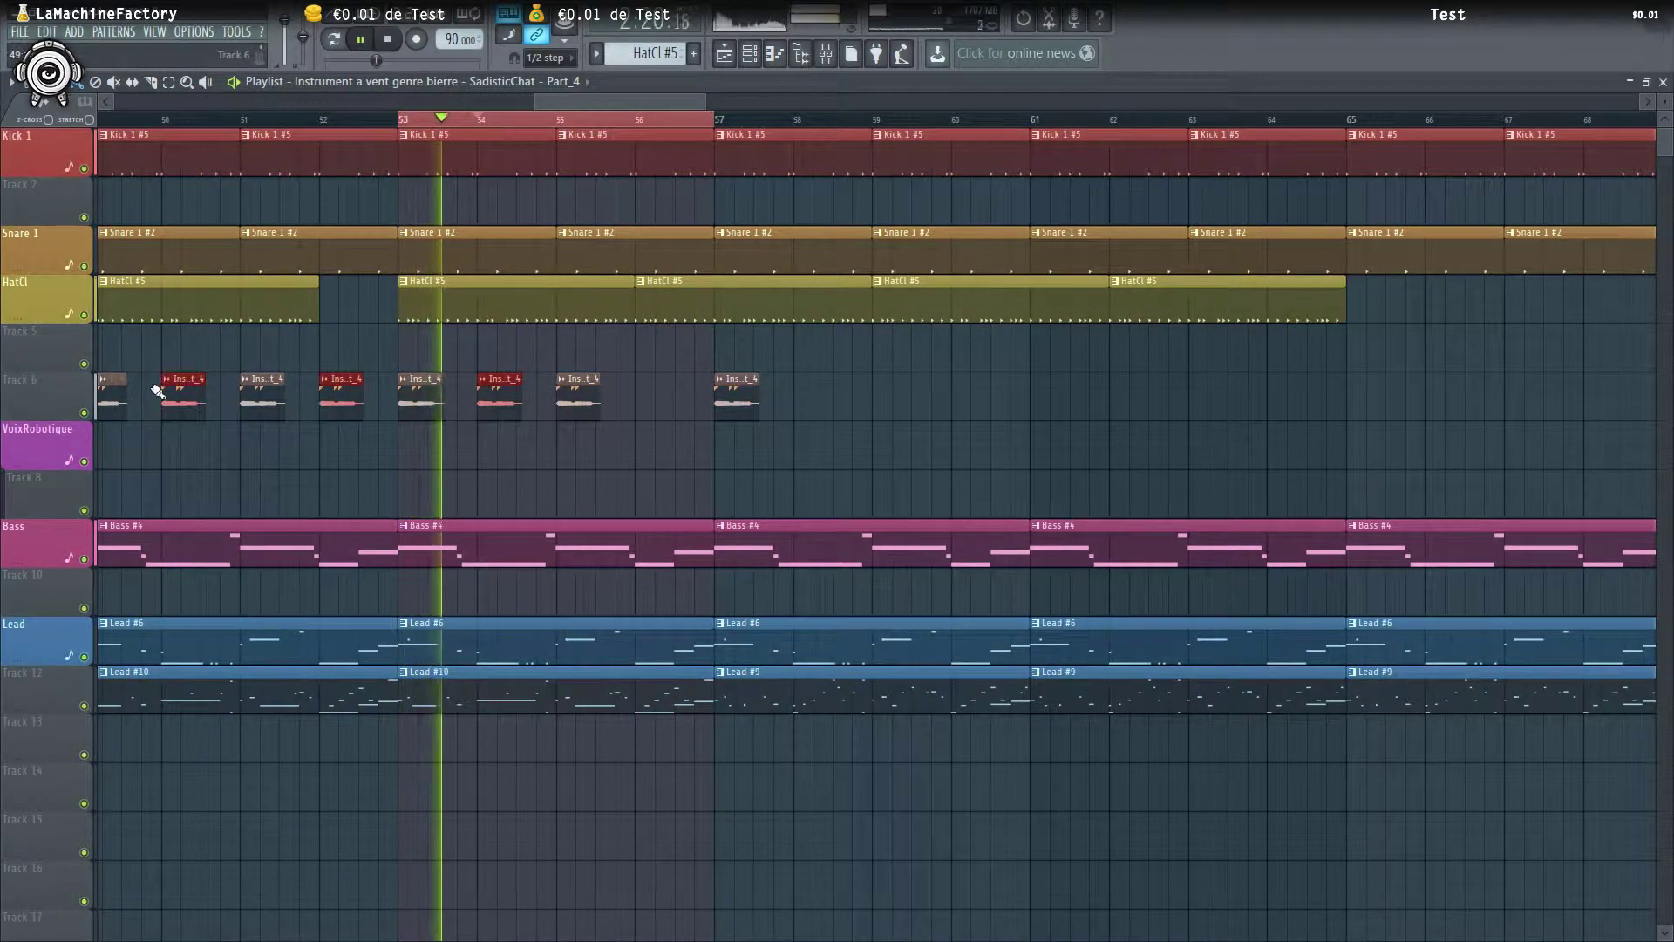
pyautogui.hotkey('ctrl', 'b')
pyautogui.moveTo(817, 366); pyautogui.dragTo(878, 402)
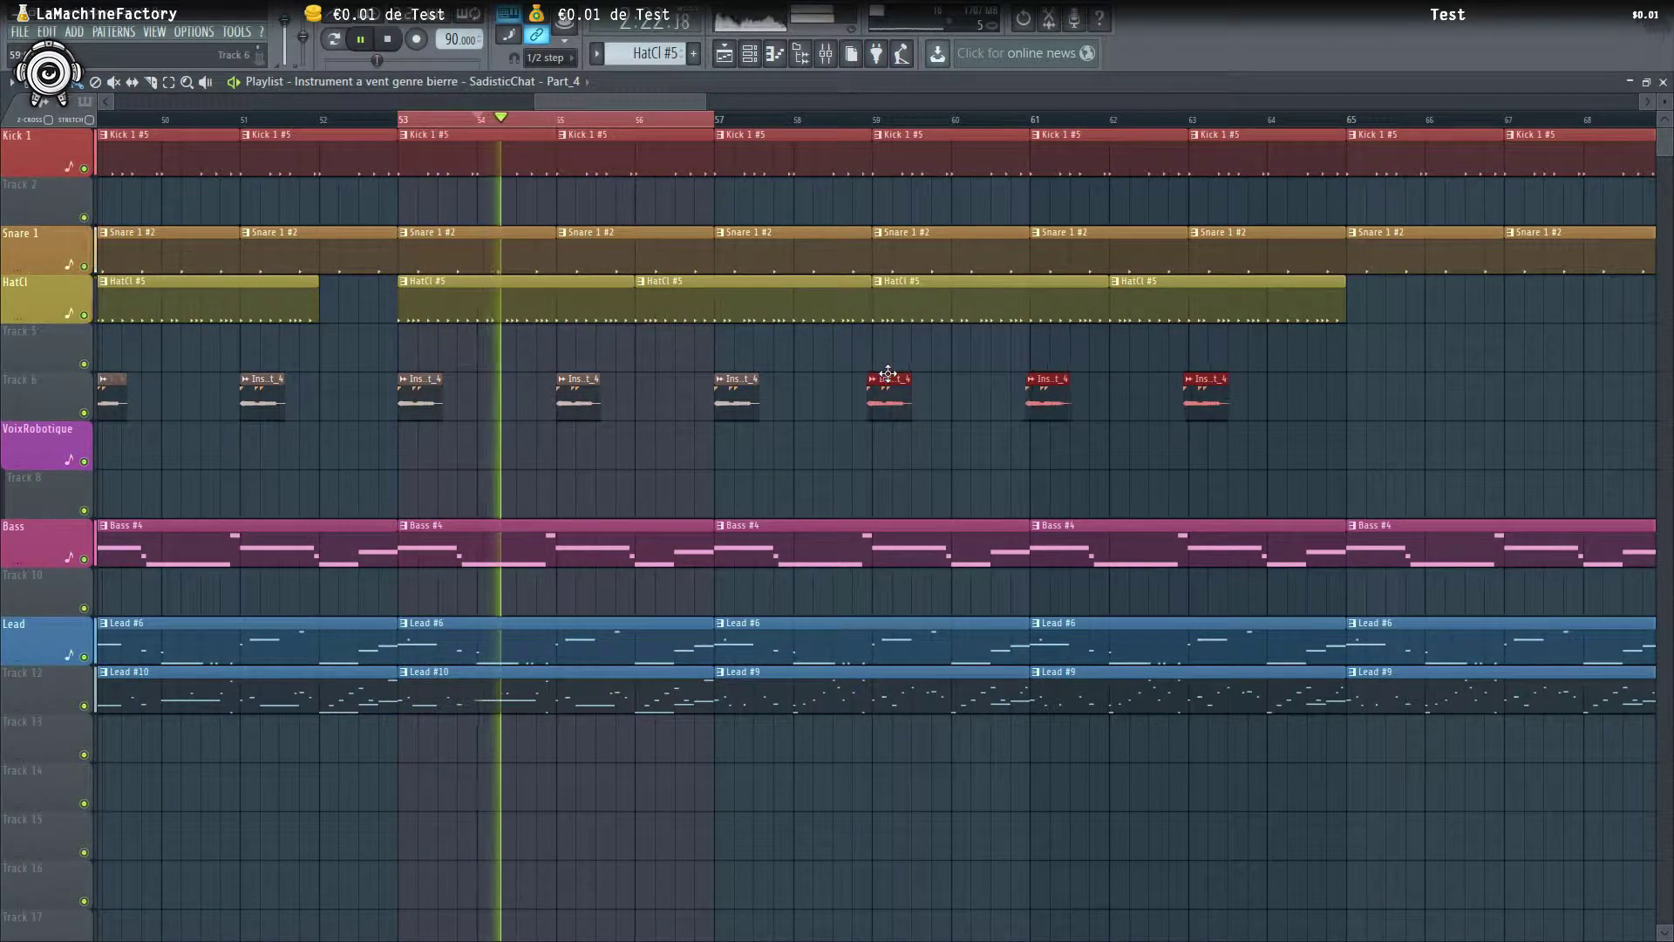
pyautogui.scroll(-2, 878, 402)
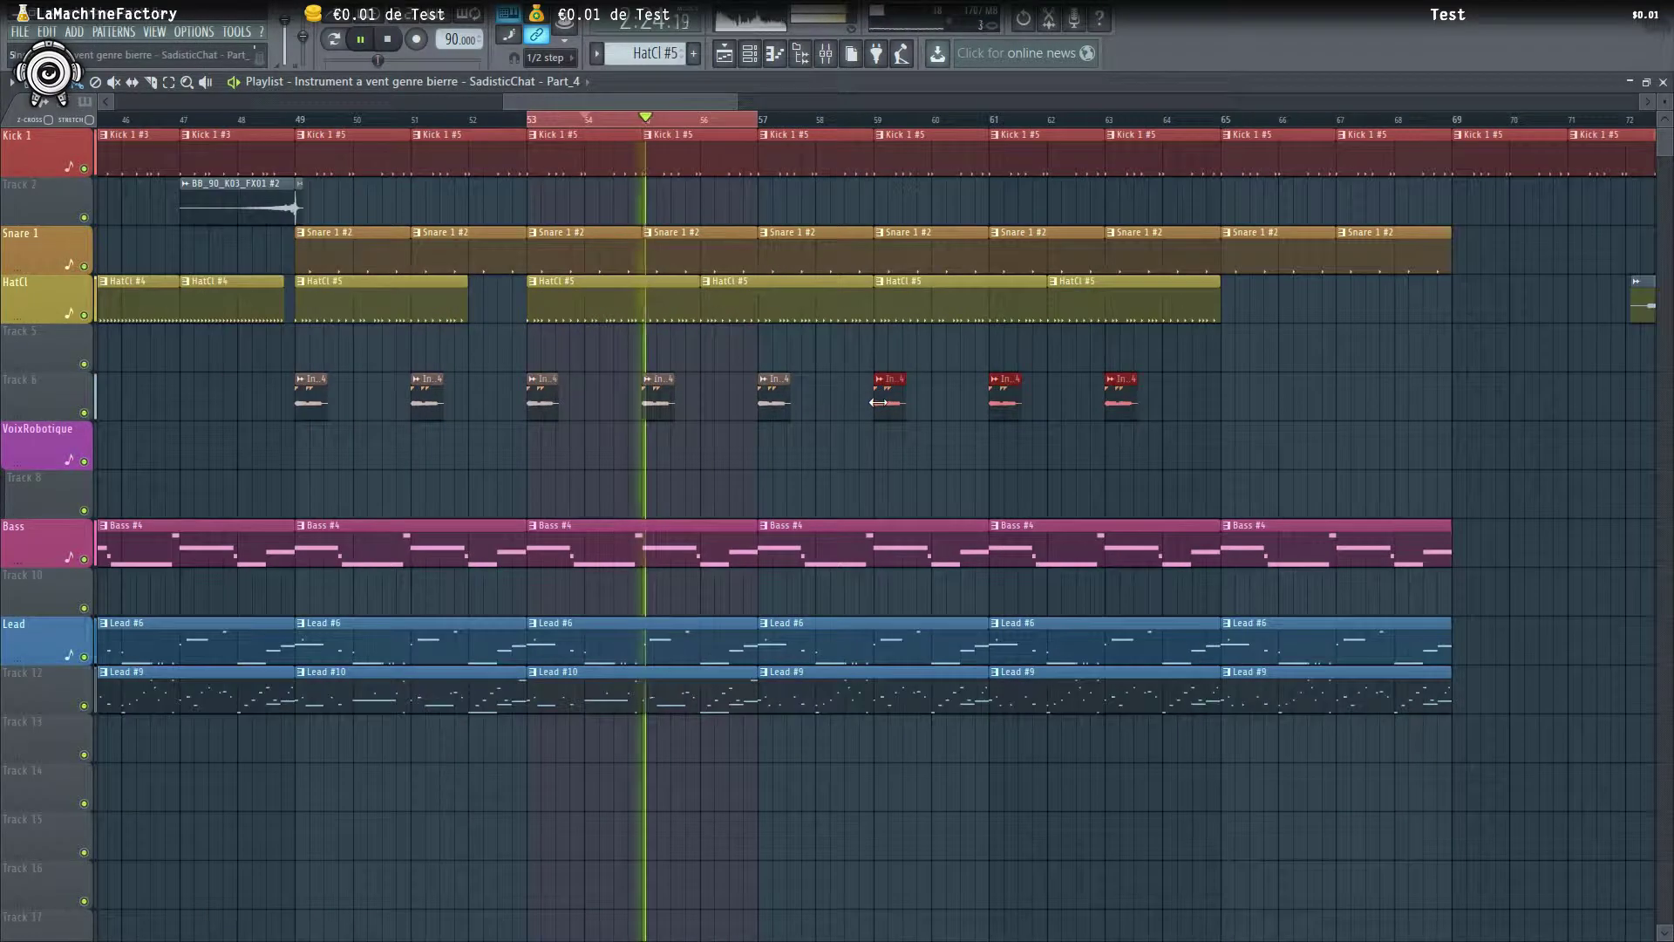
# Open the Hat notes of HatCl #5 in the piano roll and lower the velocity of the first quick group's notes, auditioning the change
pyautogui.press('space')
pyautogui.doubleClick(605, 307)
pyautogui.scroll(-3, 457, 385)
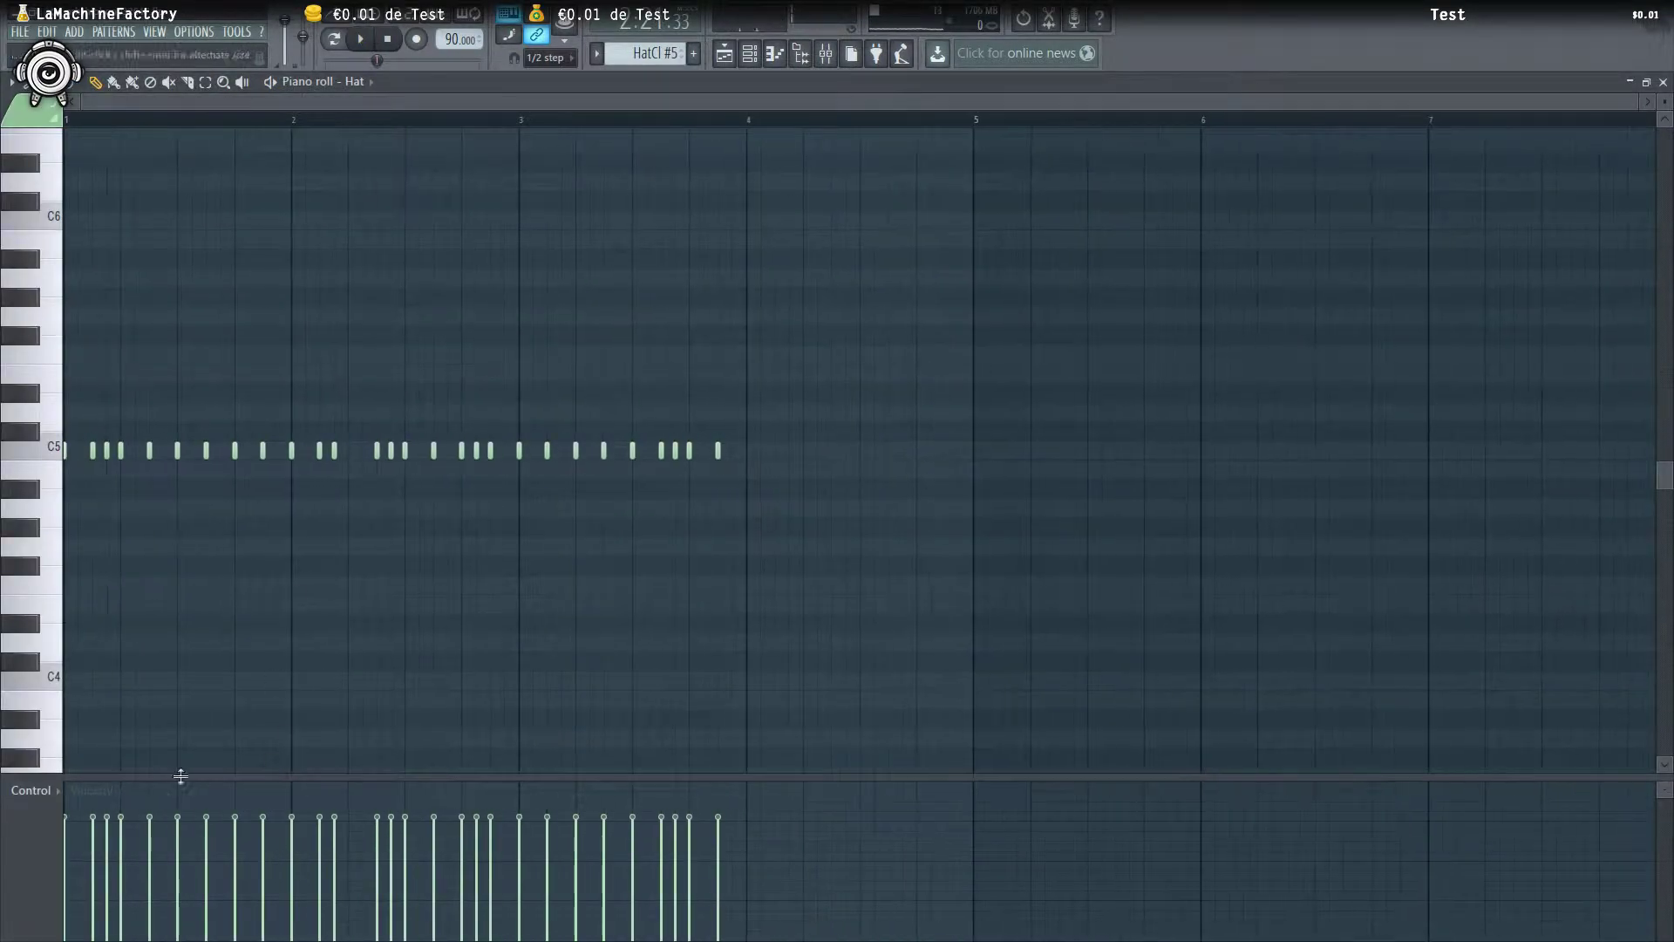
pyautogui.press('space')
pyautogui.moveTo(115, 861); pyautogui.dragTo(103, 871)
pyautogui.press('space')
pyautogui.press('space')
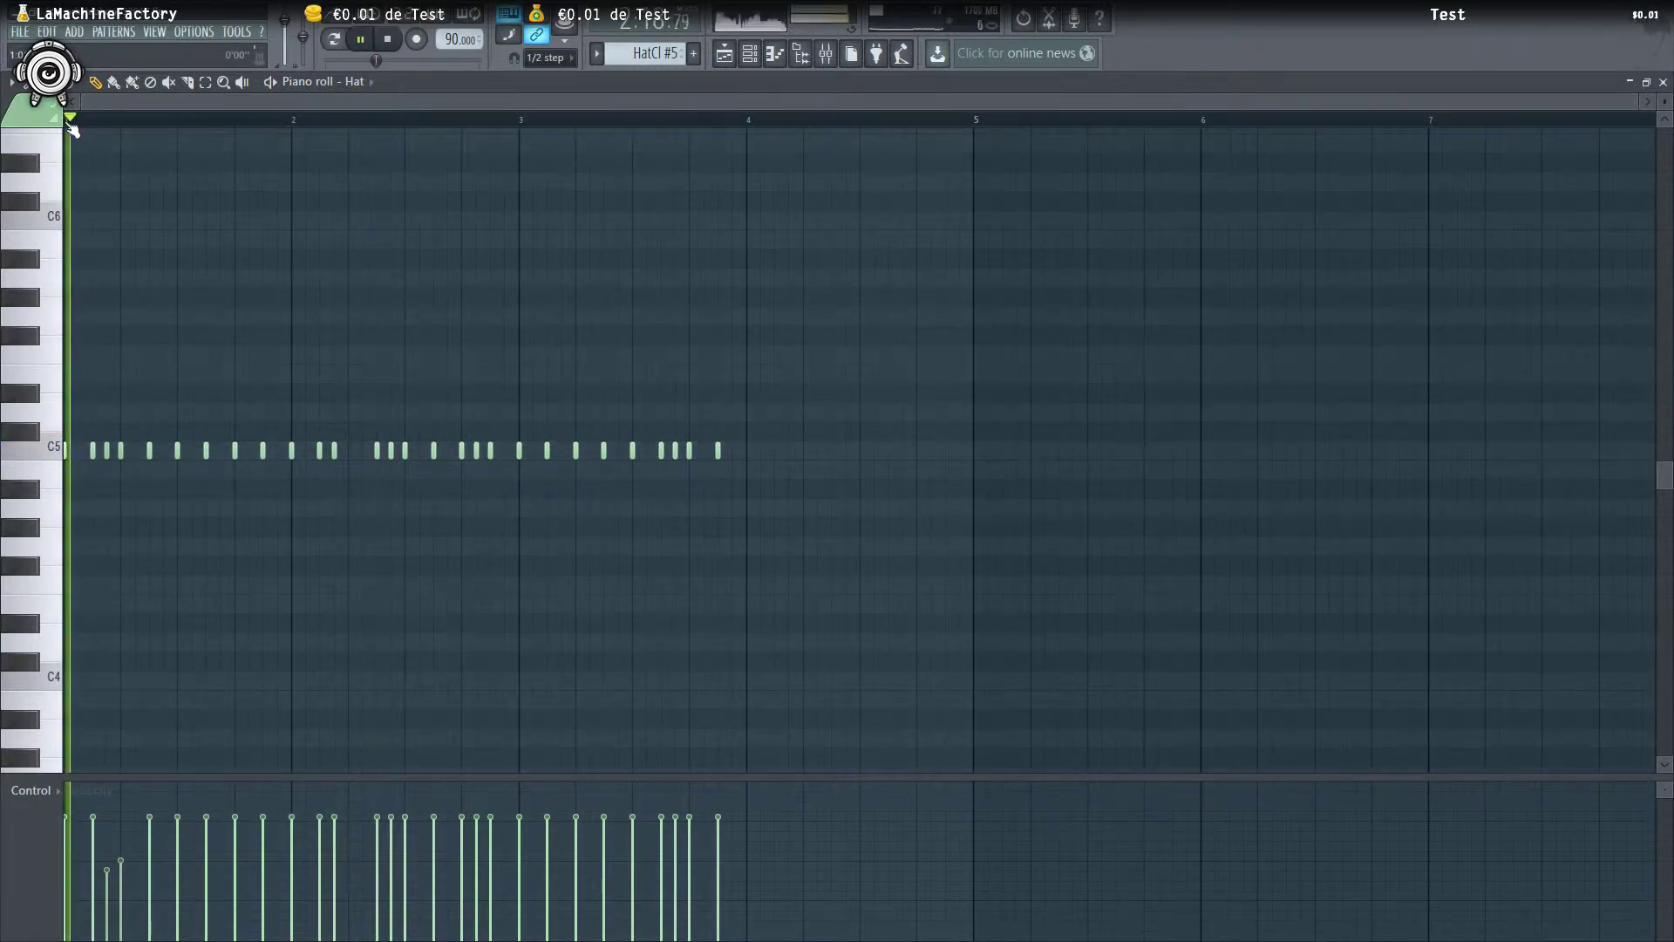
pyautogui.press('space')
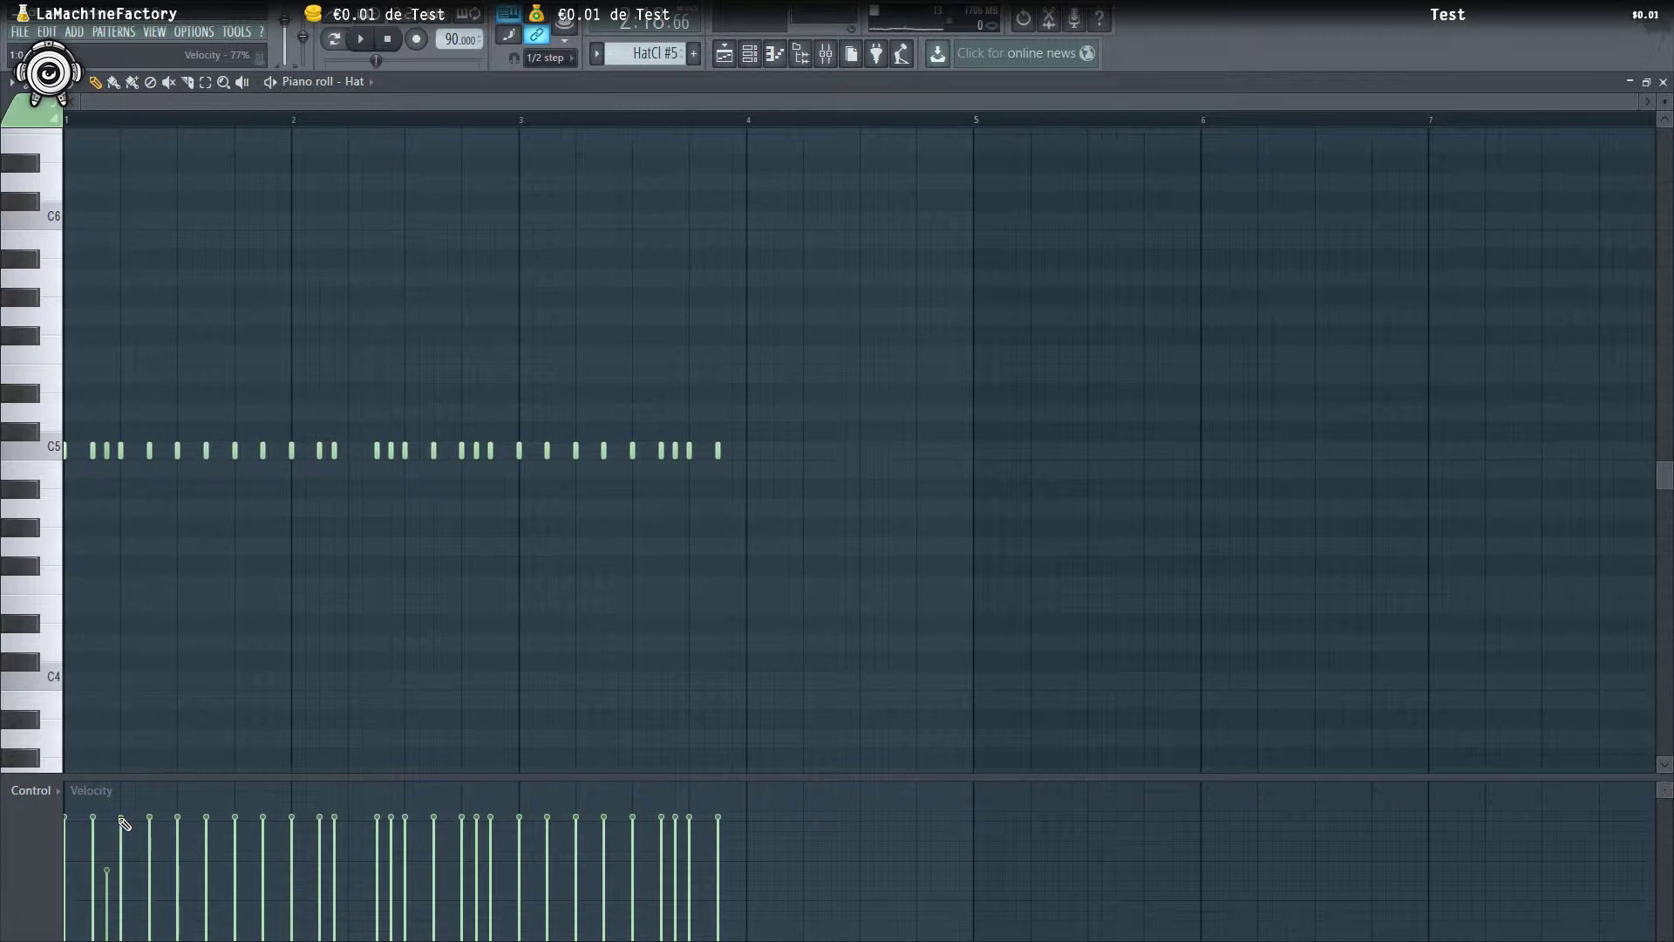
# Lower the velocity of the middle note in each quick three-note Hat group and of the note before the bar 2 gap
pyautogui.click(106, 450)
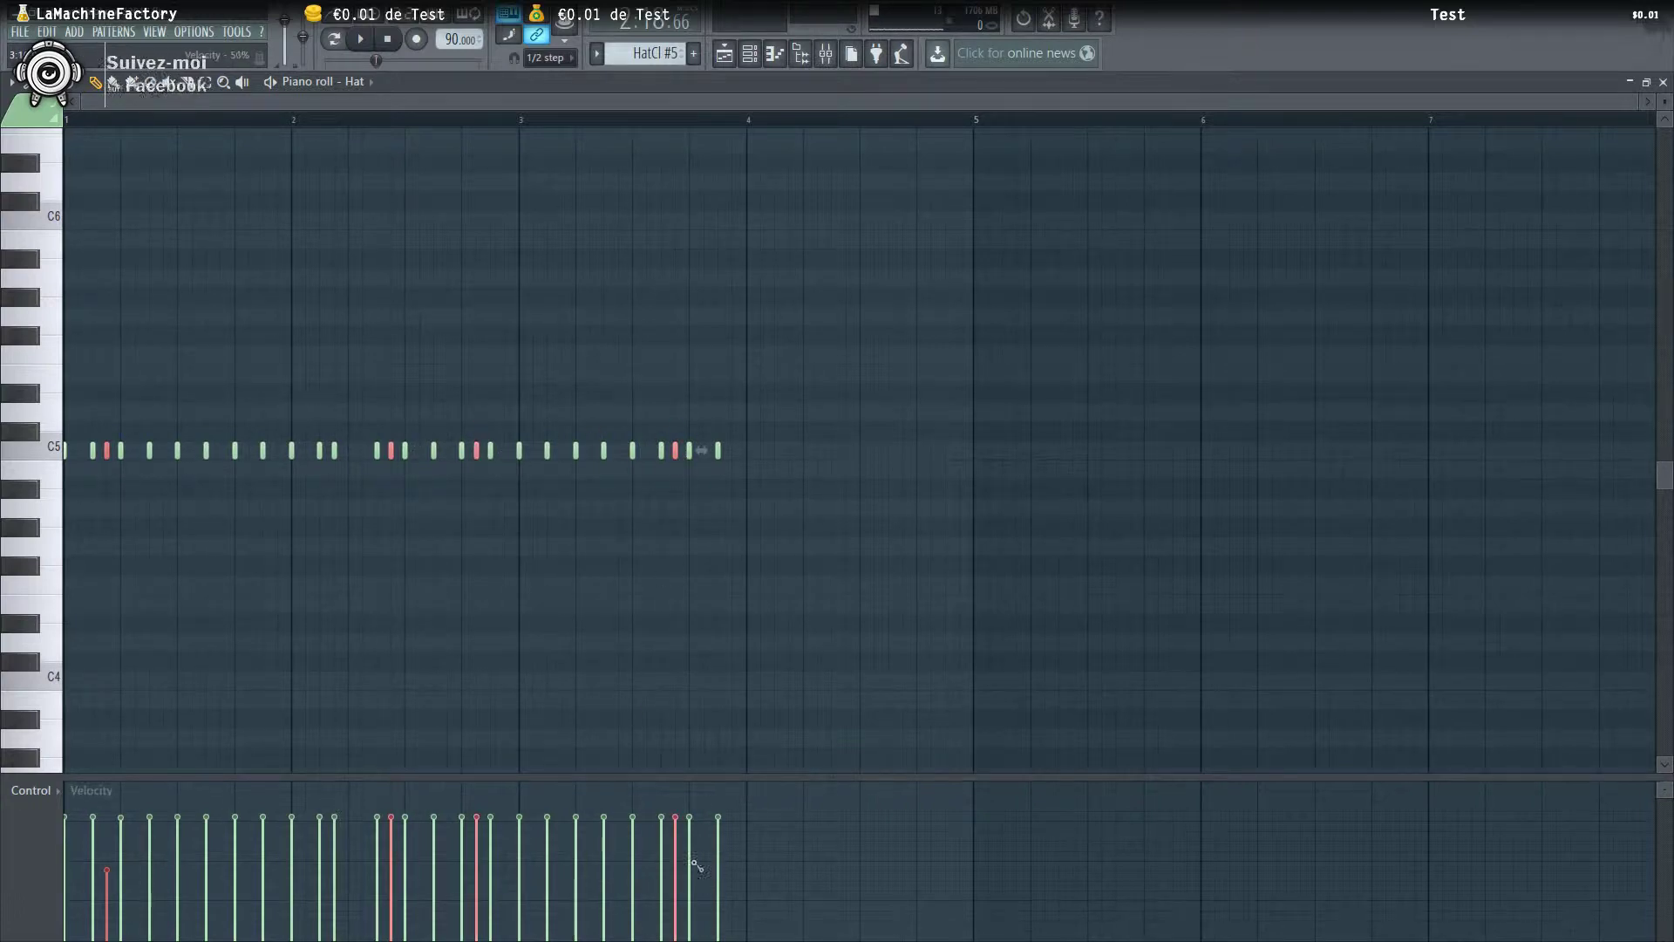
pyautogui.press('space')
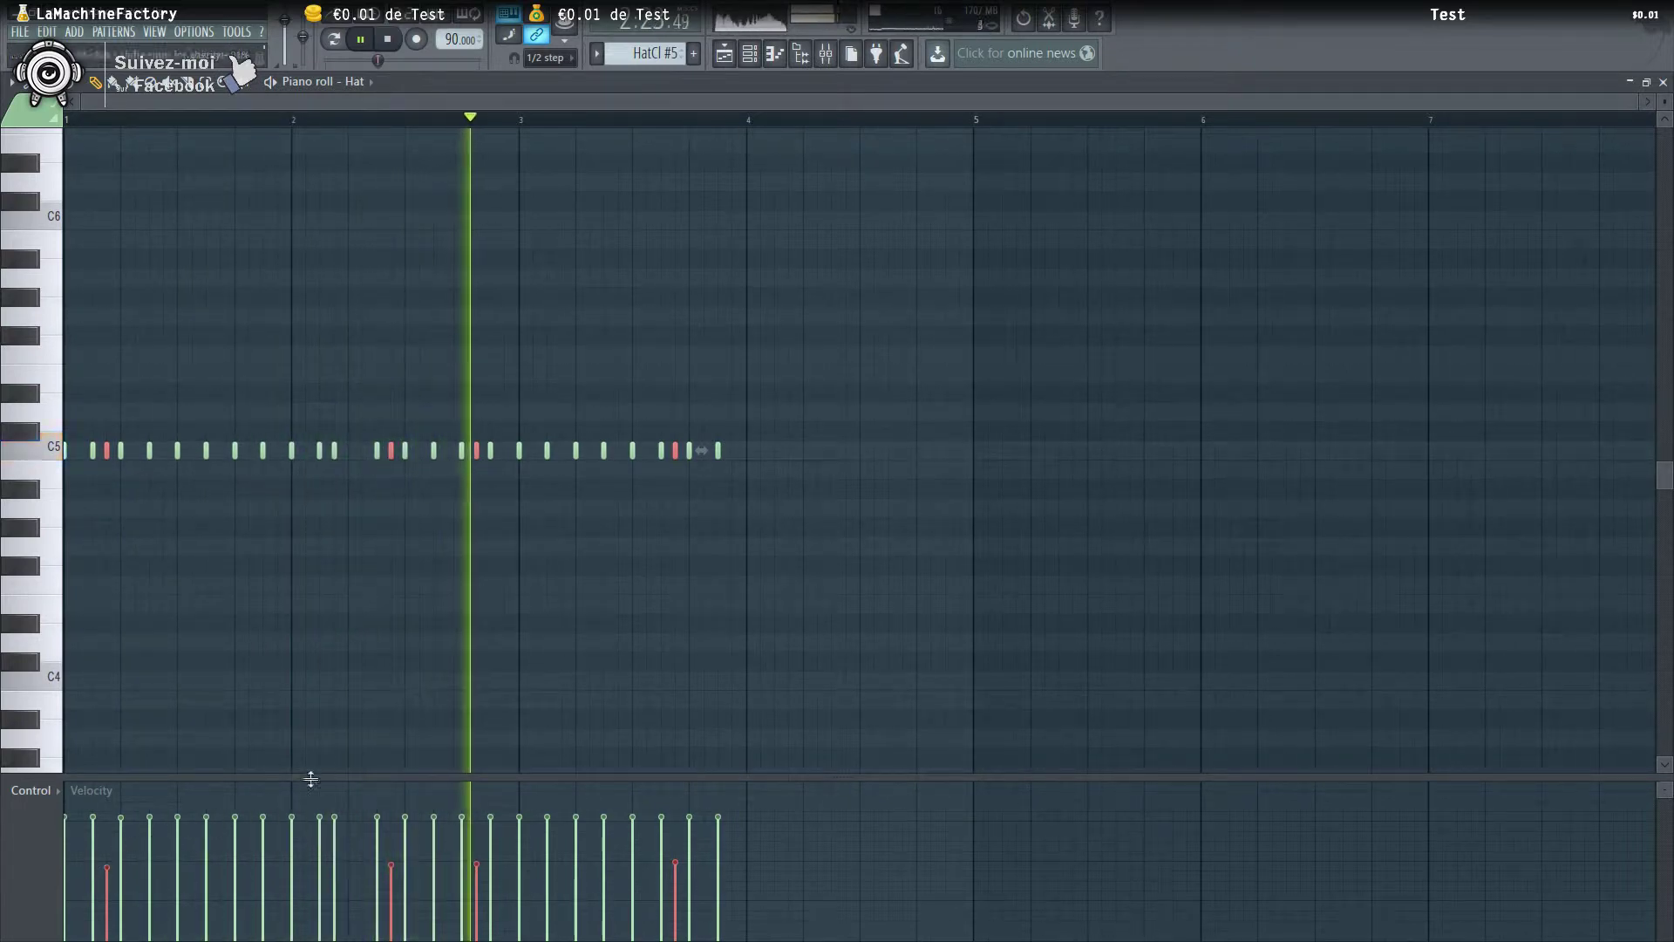
pyautogui.press('space')
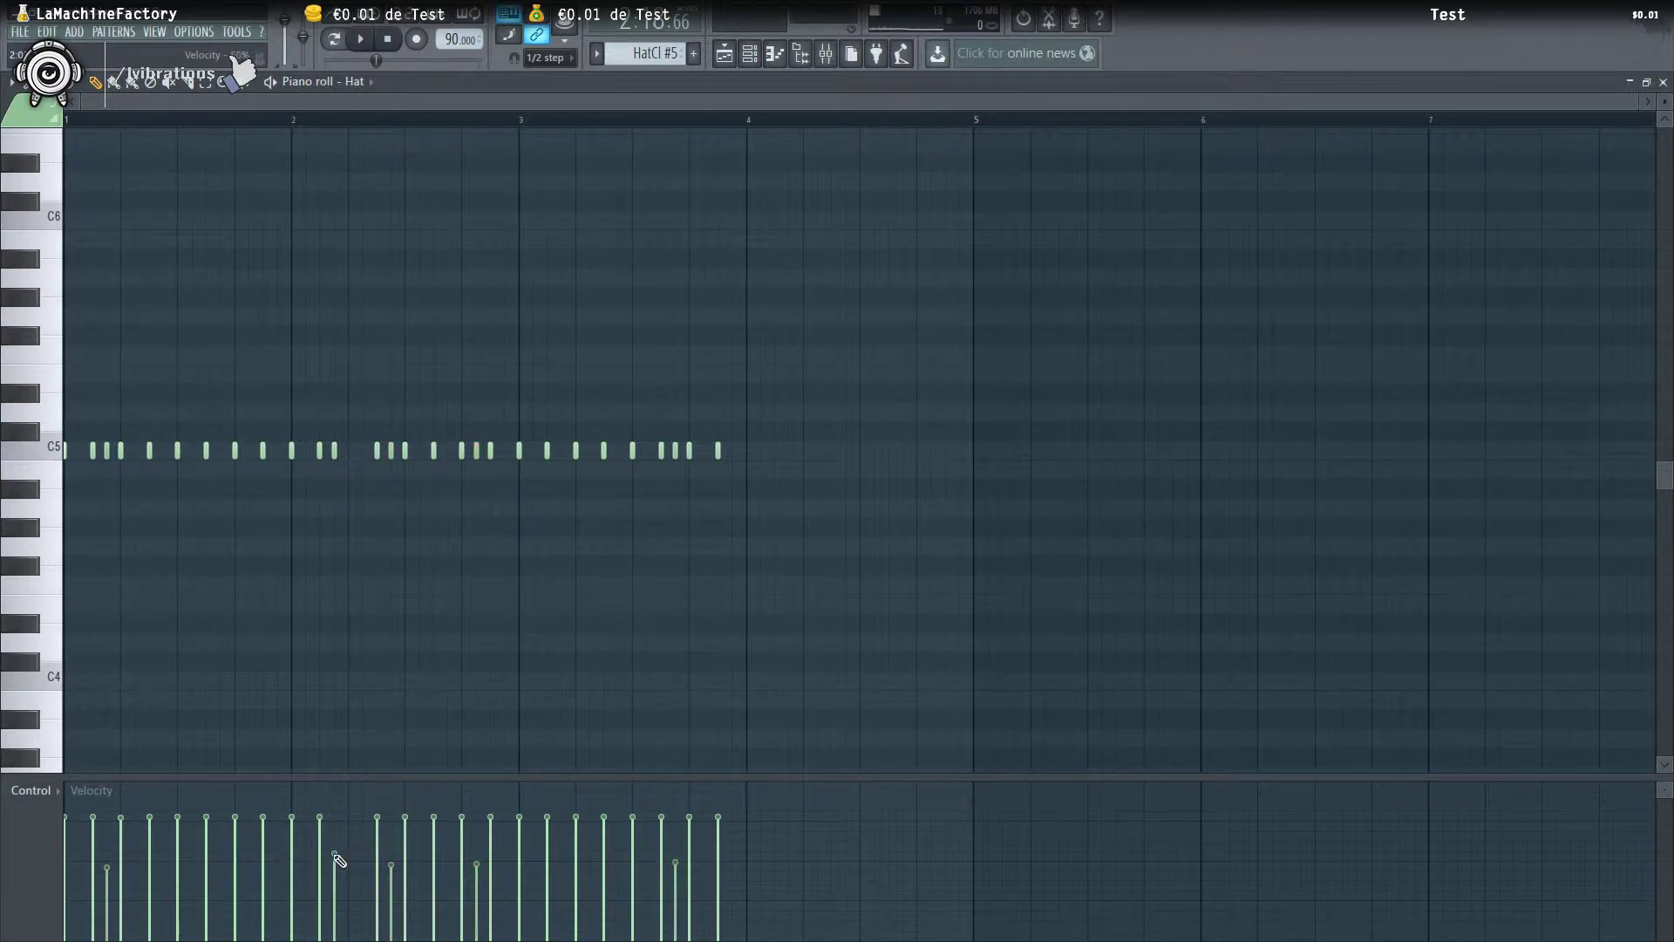
pyautogui.press('space')
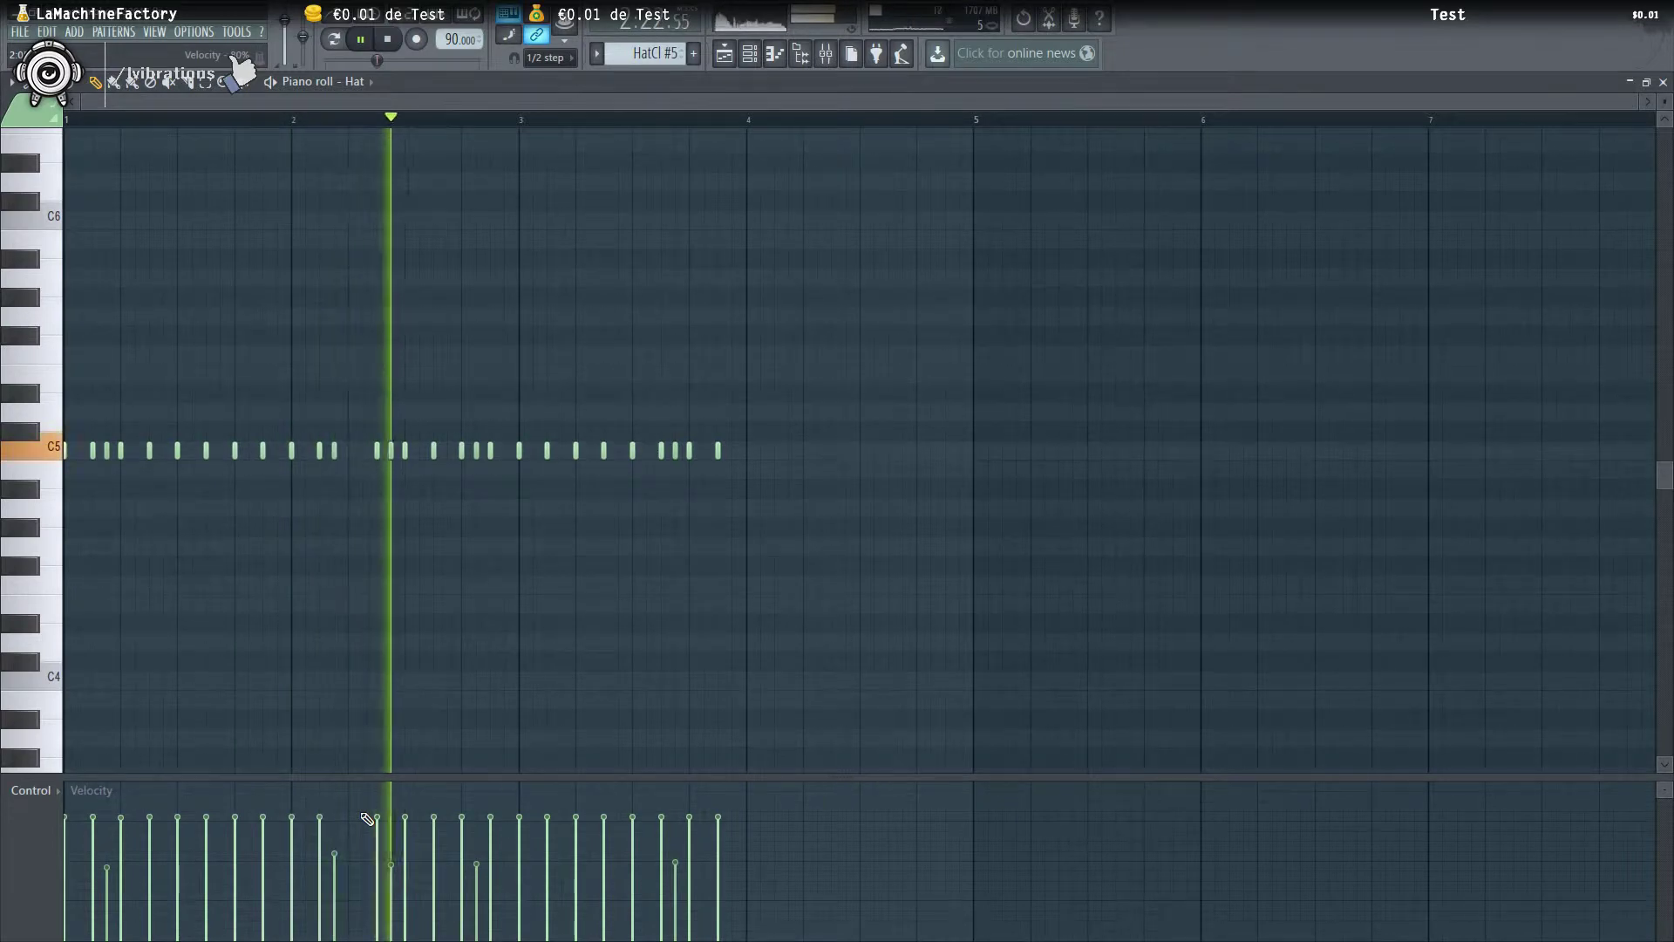
# Add a Hat note in bar 2's gap at 68% velocity and lower several other notes' velocities for variation, then audition the pattern
pyautogui.press('space')
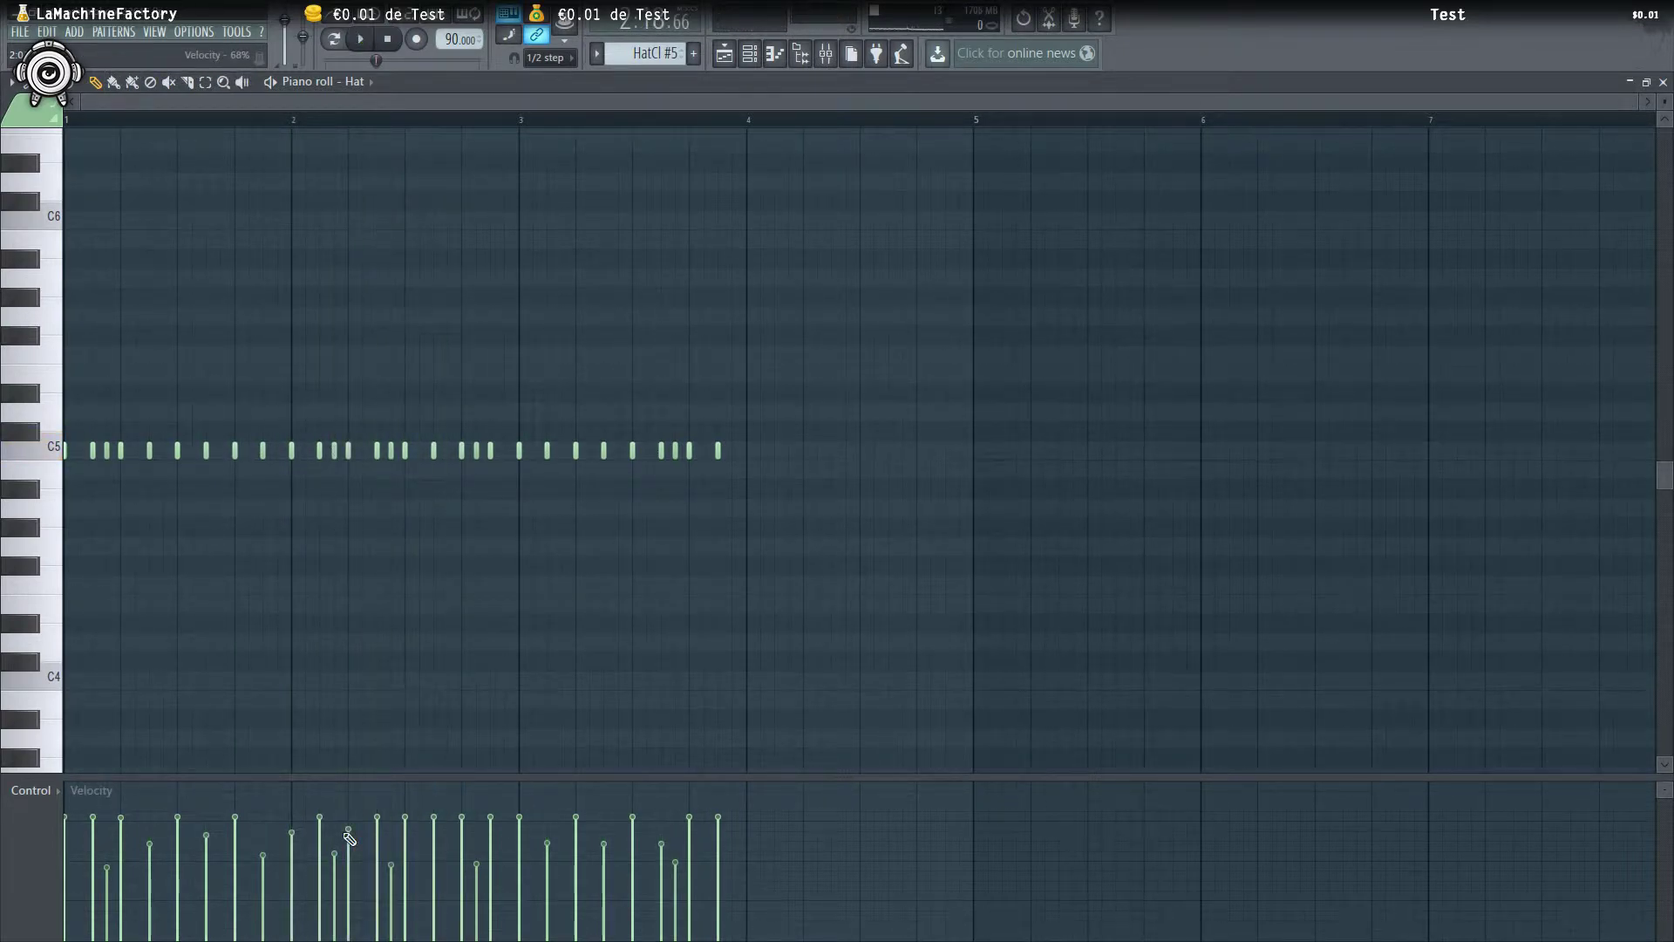
pyautogui.press('space')
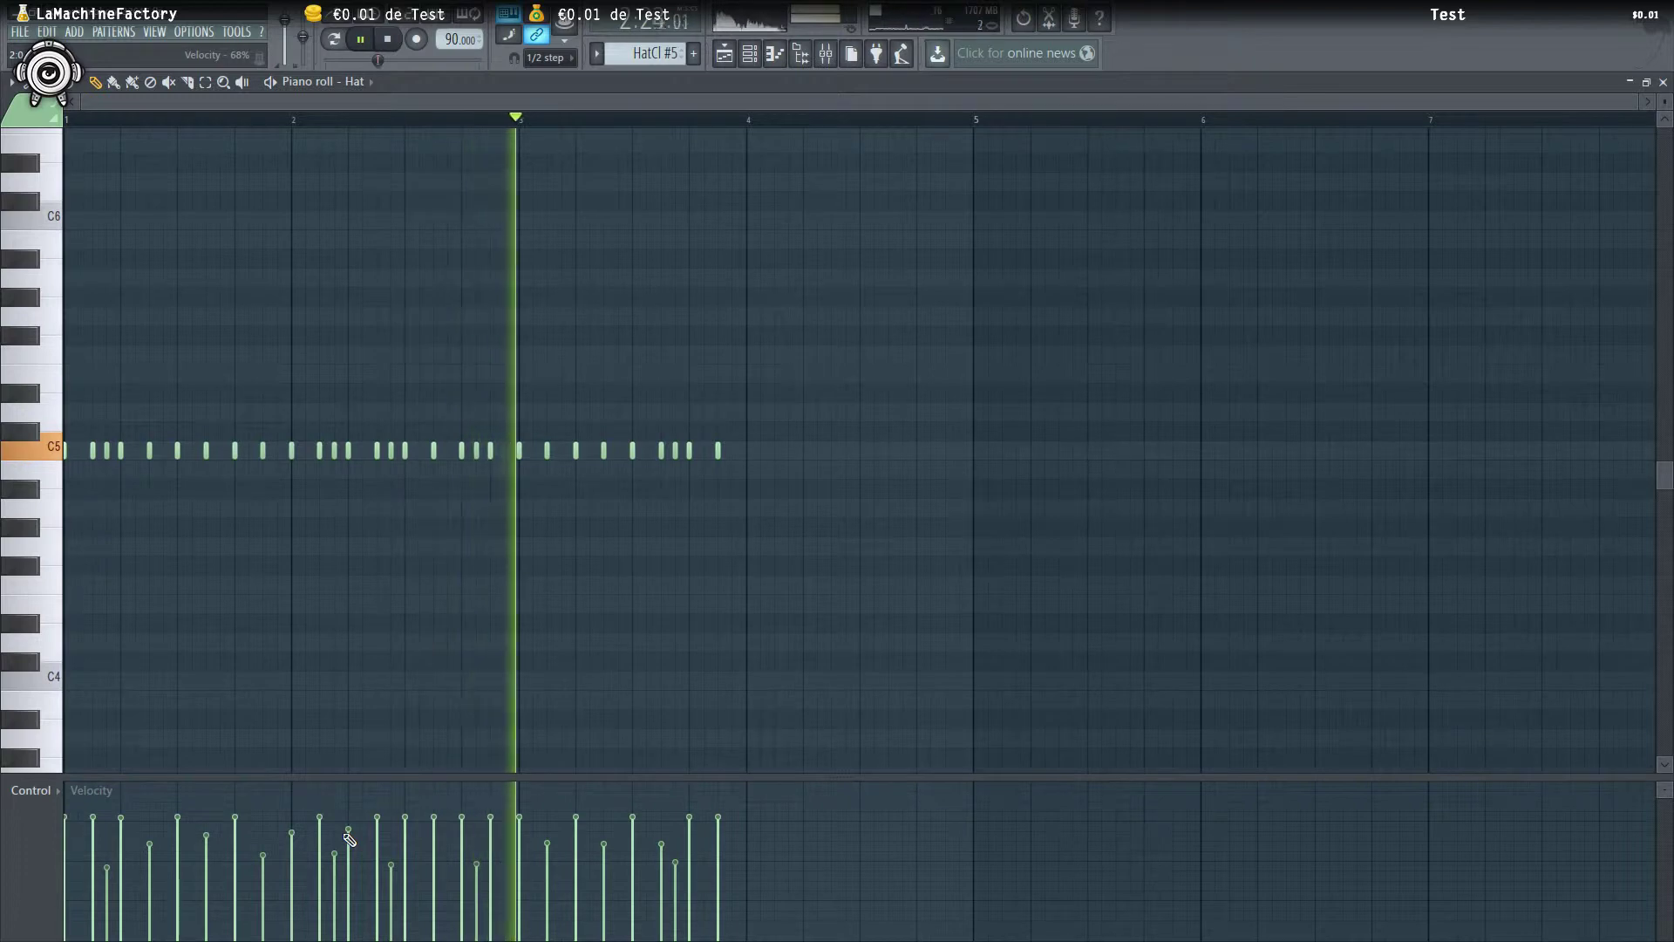
pyautogui.press('space')
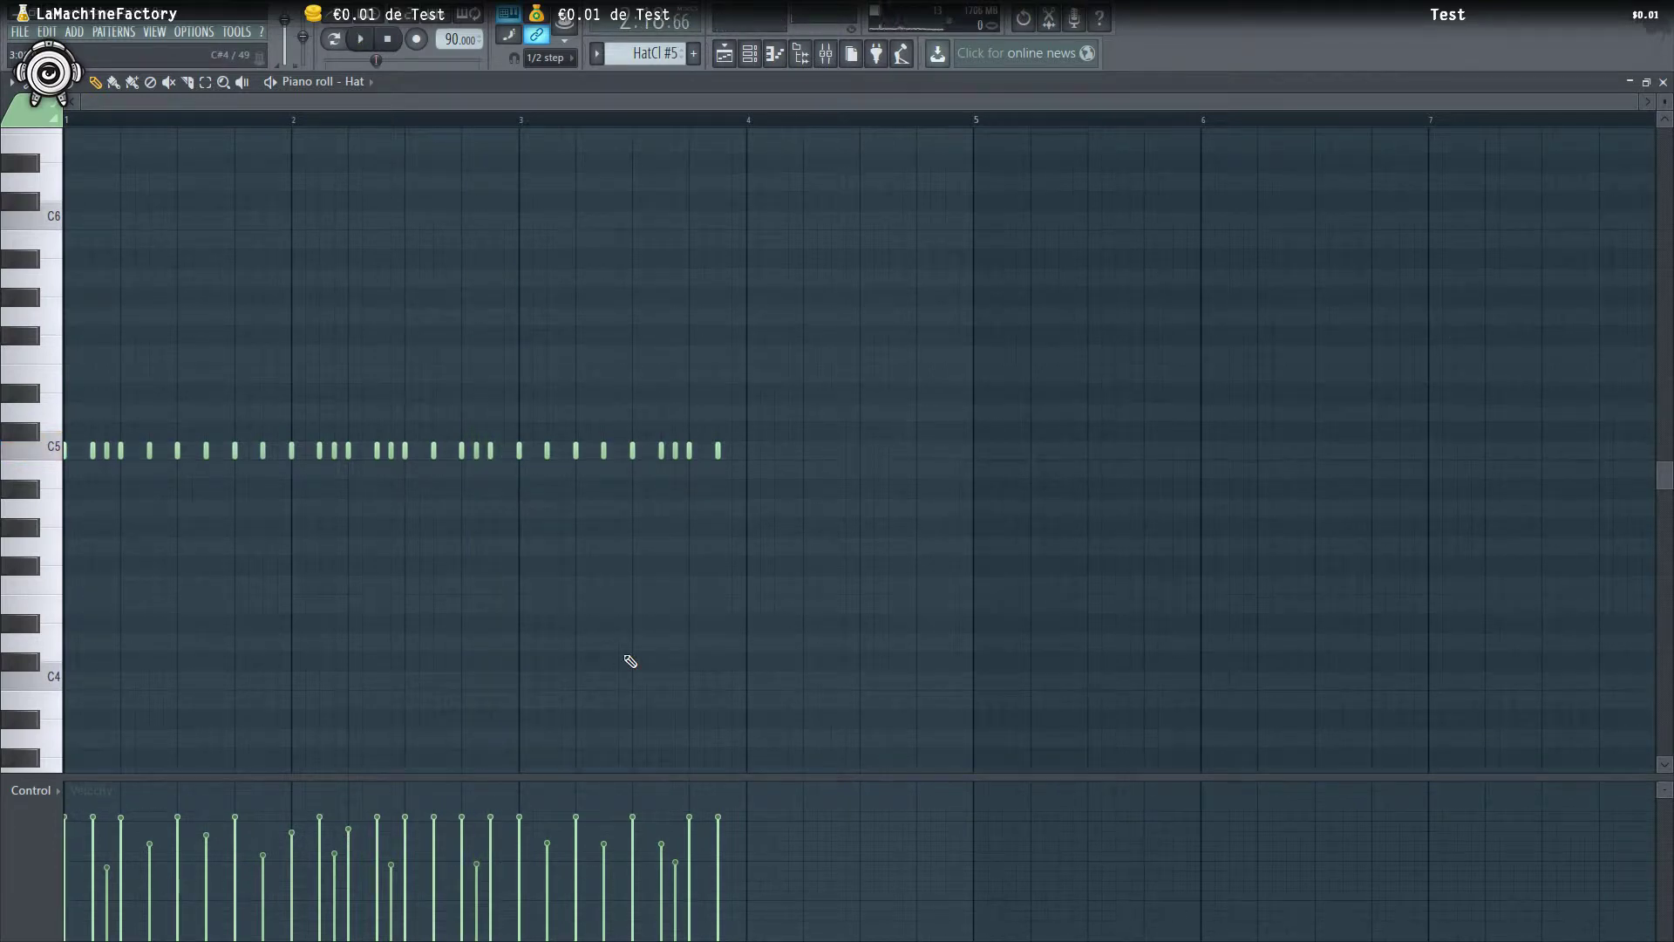
pyautogui.press('space')
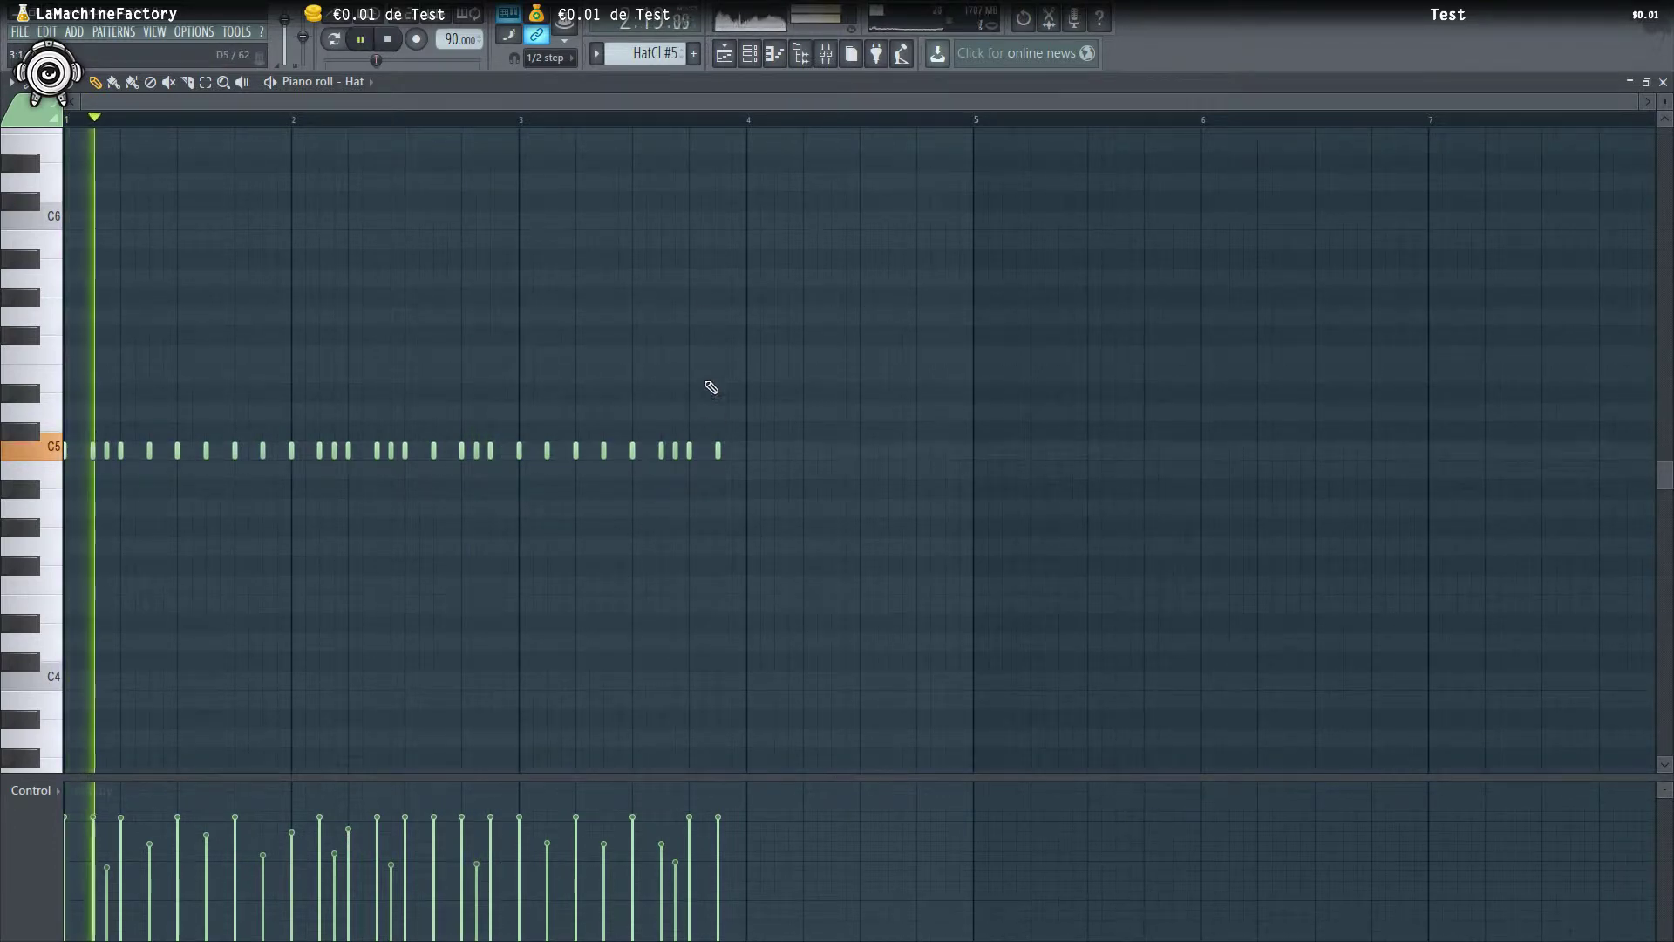
# Return to the playlist, clear its time selection, and place the VoixRobotique pattern from the earlier section on Track 8 near bar 58
pyautogui.click(724, 53)
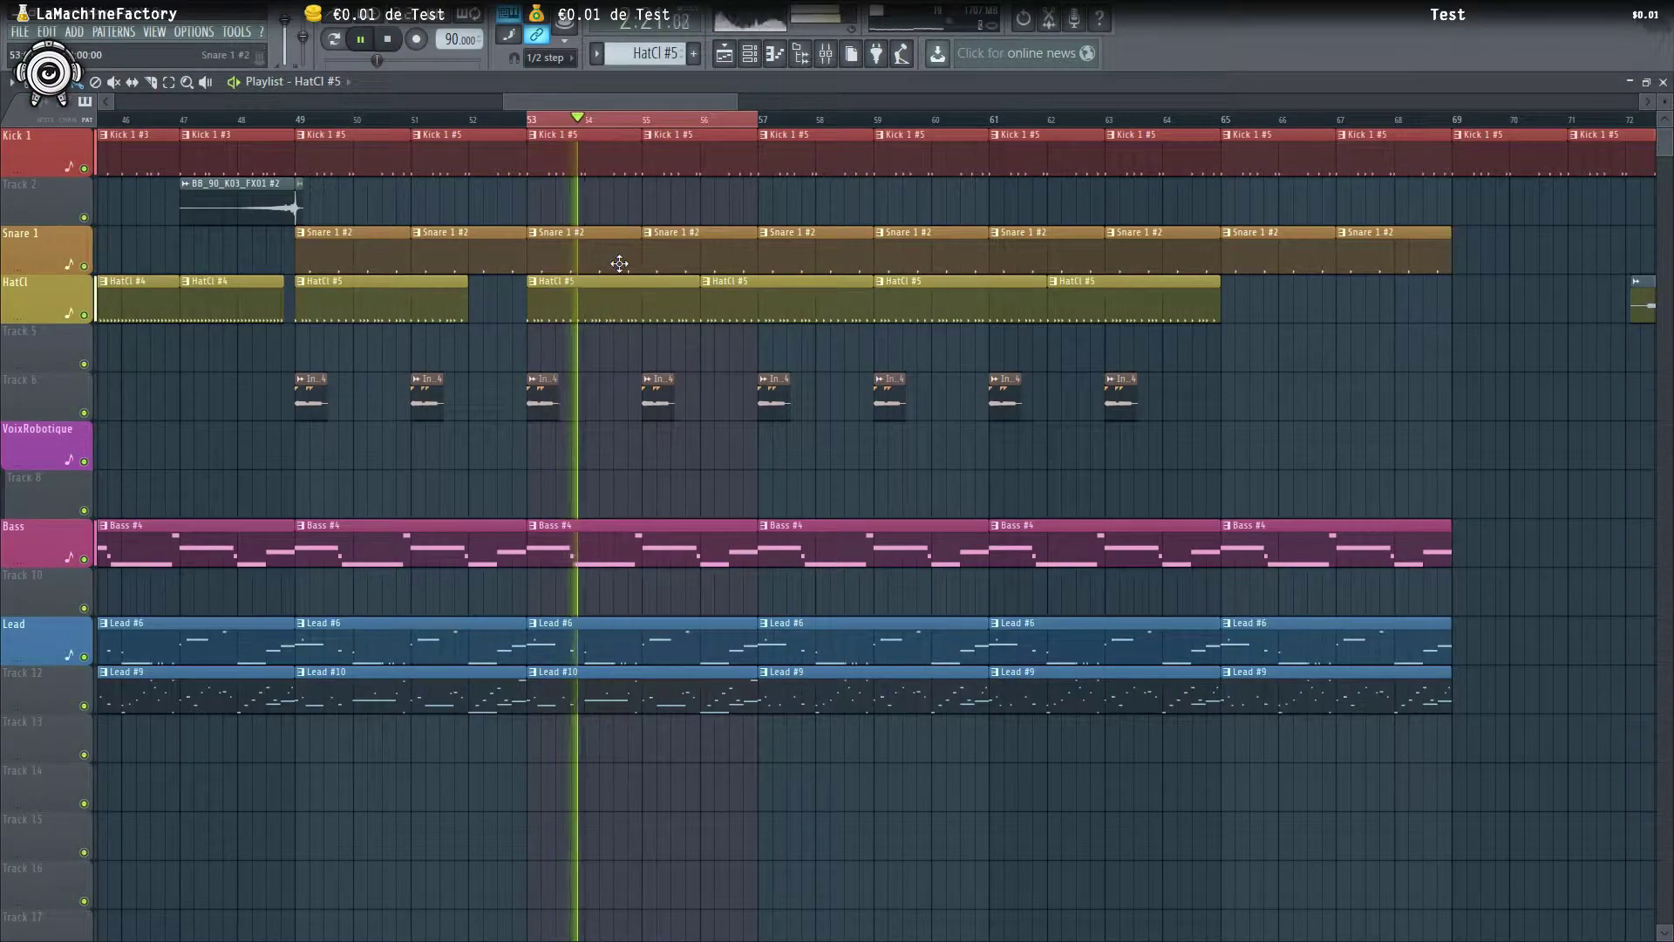
pyautogui.scroll(-4, 613, 264)
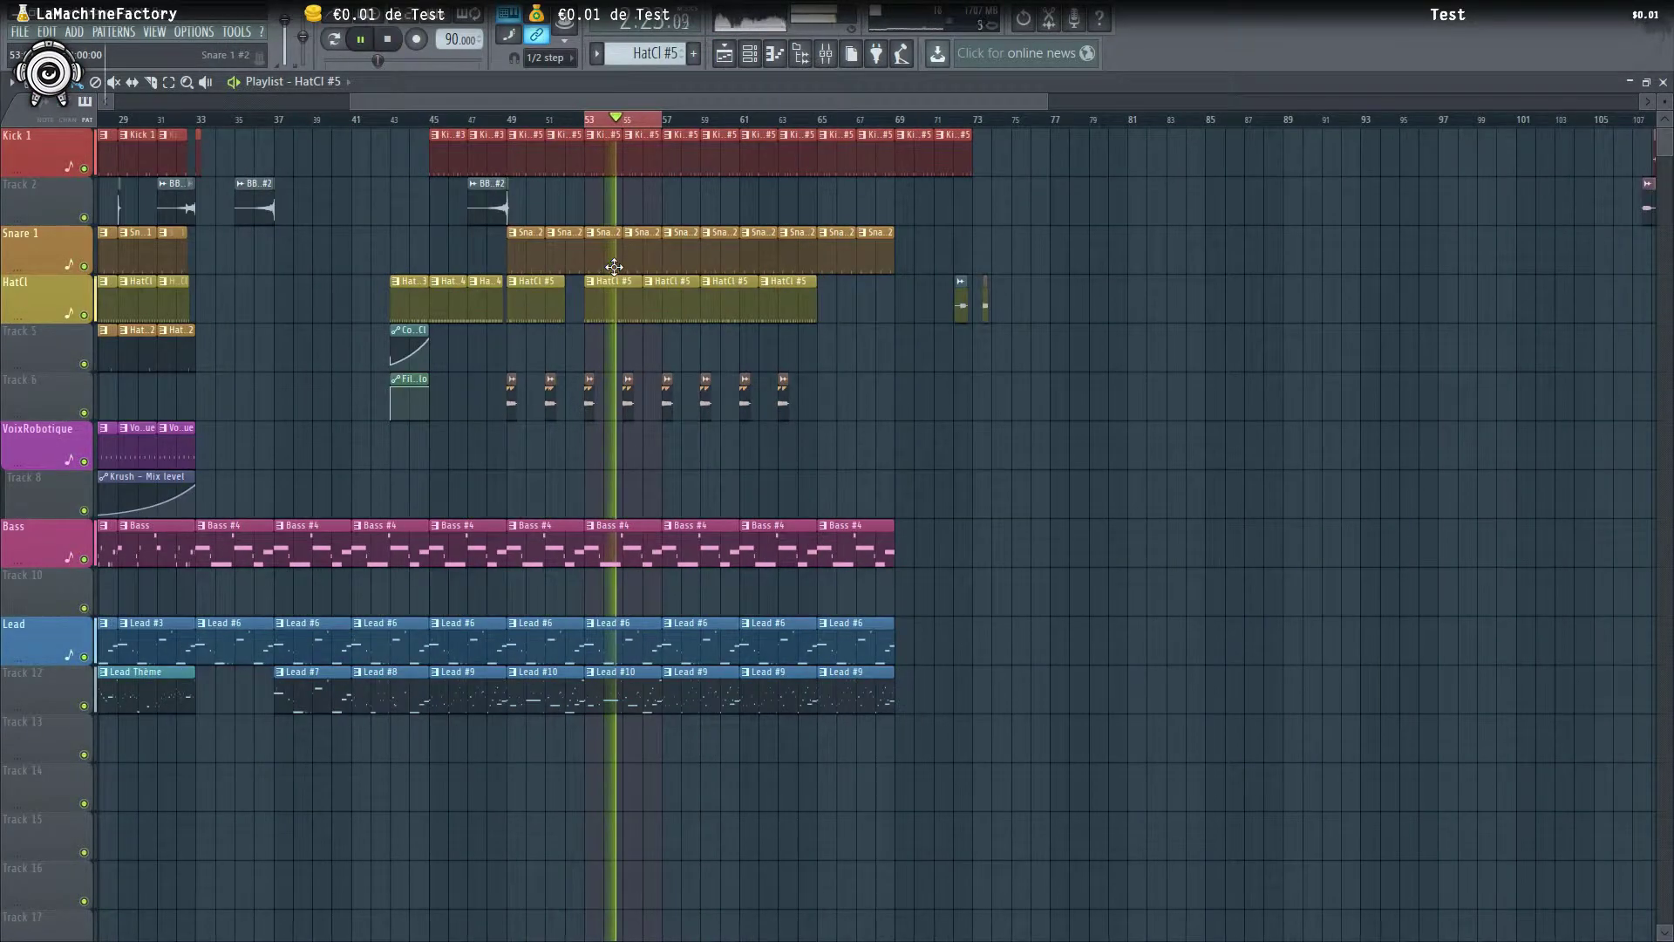
pyautogui.moveTo(683, 101); pyautogui.dragTo(326, 126)
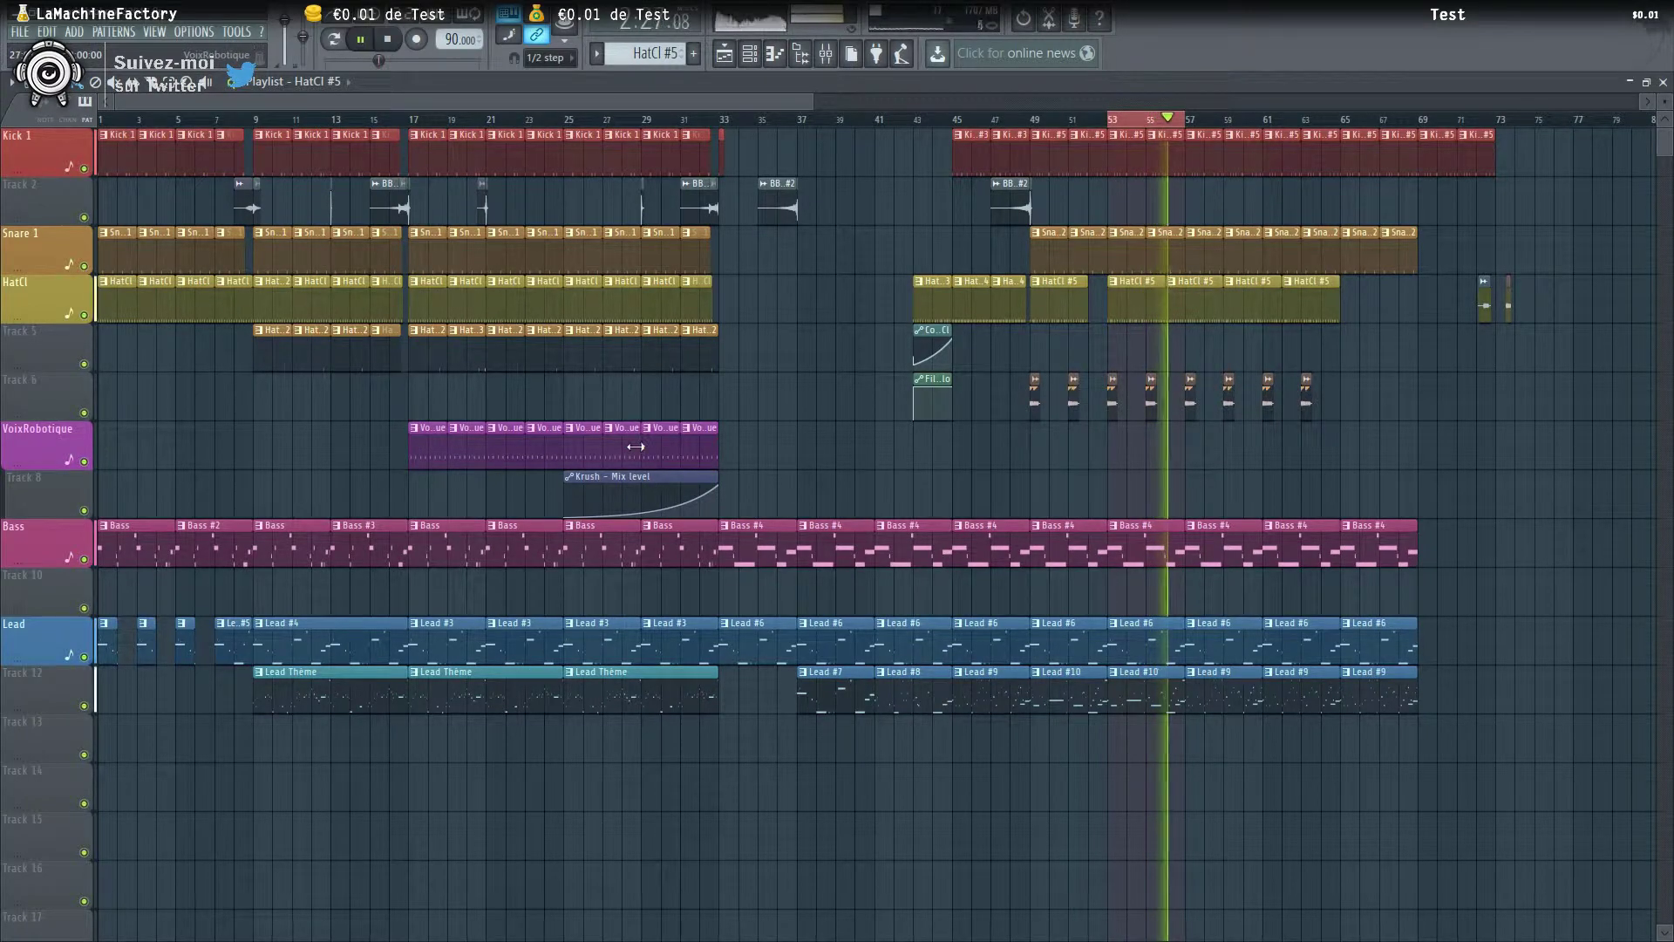
pyautogui.click(688, 452)
pyautogui.moveTo(550, 100); pyautogui.dragTo(702, 109)
pyautogui.scroll(4, 824, 439)
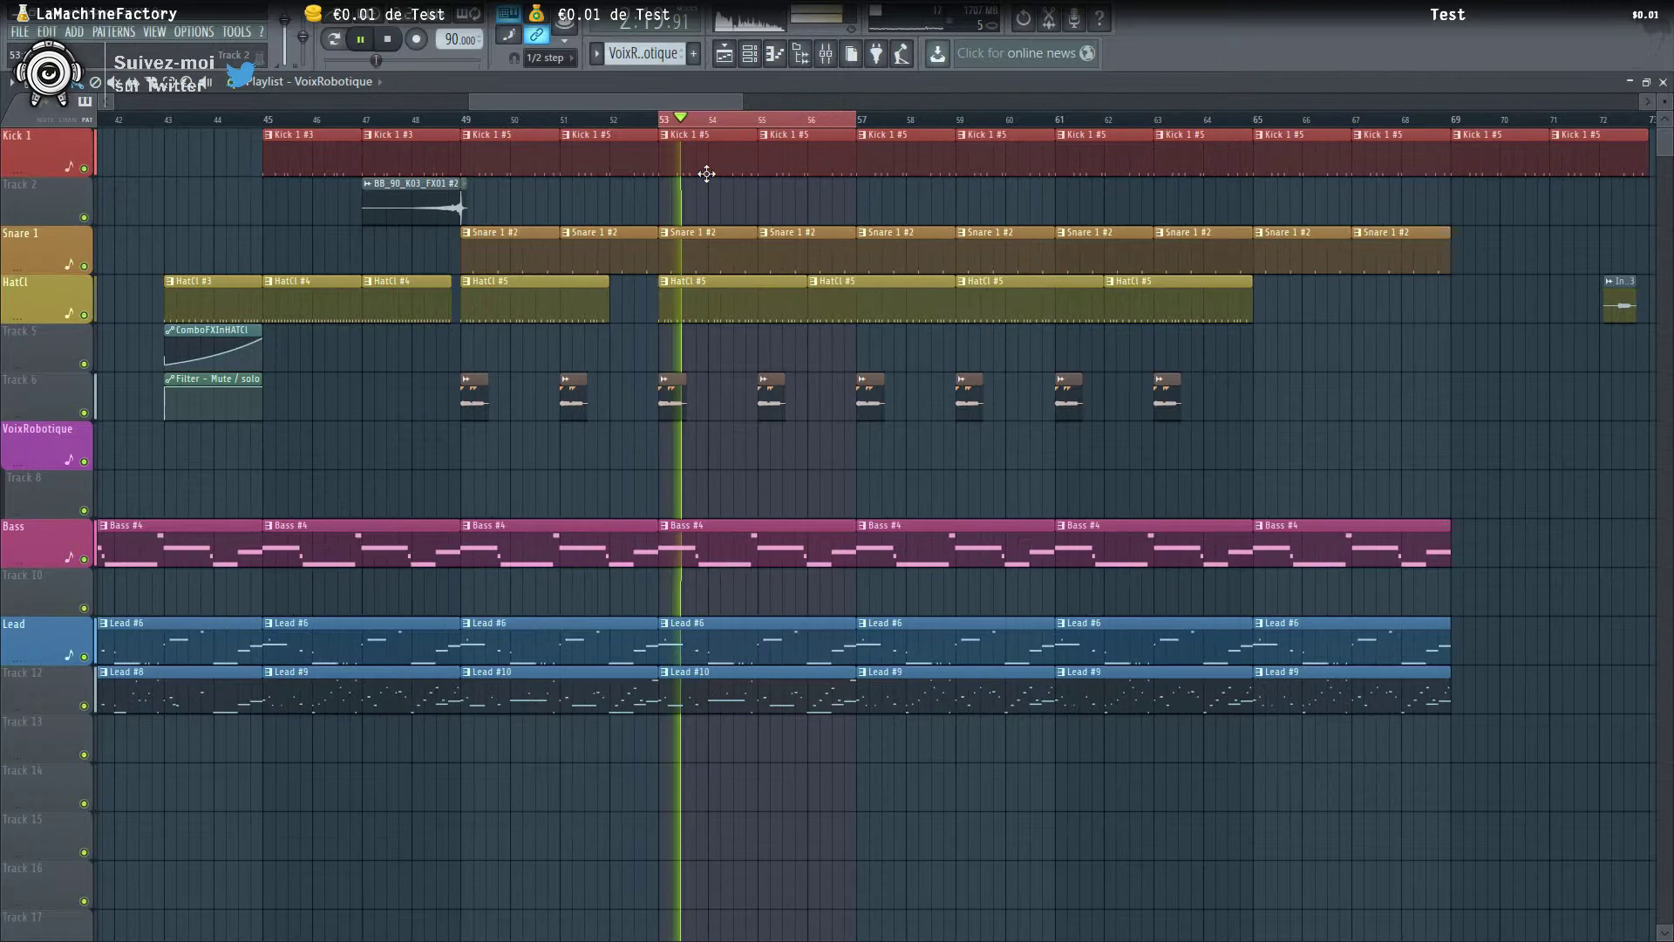
pyautogui.click(804, 120)
pyautogui.press('space')
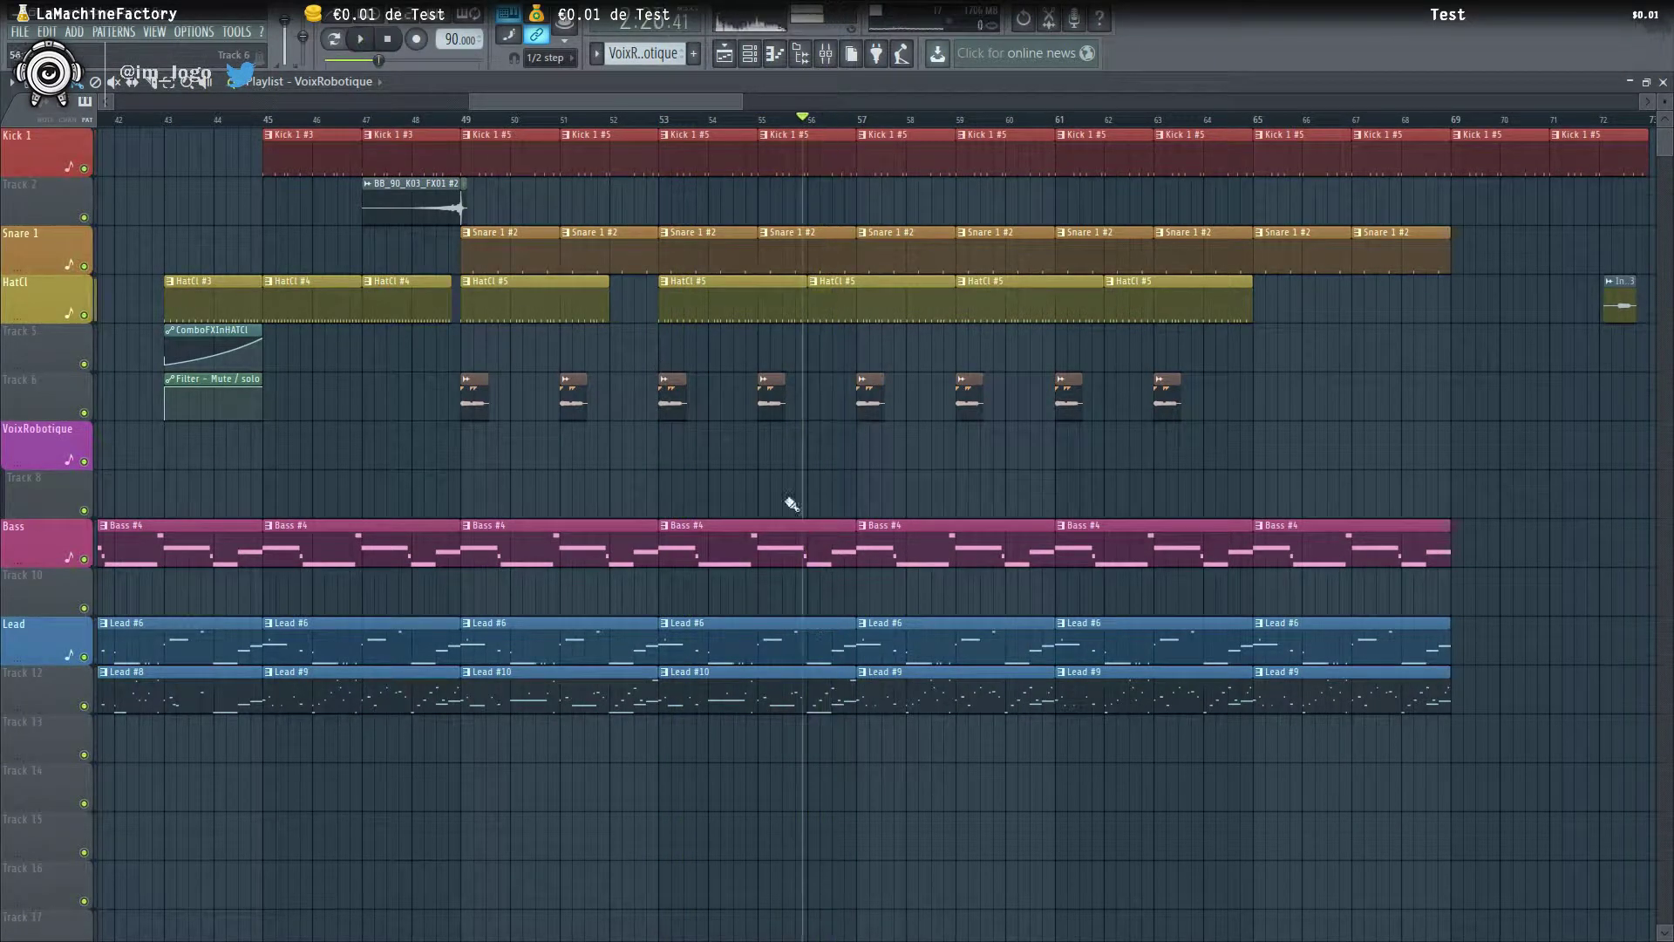
# Delete the HatCl #5 clips at bars 56, 59 and 62, keeping the one at bar 53
pyautogui.moveTo(1304, 310); pyautogui.dragTo(679, 309)
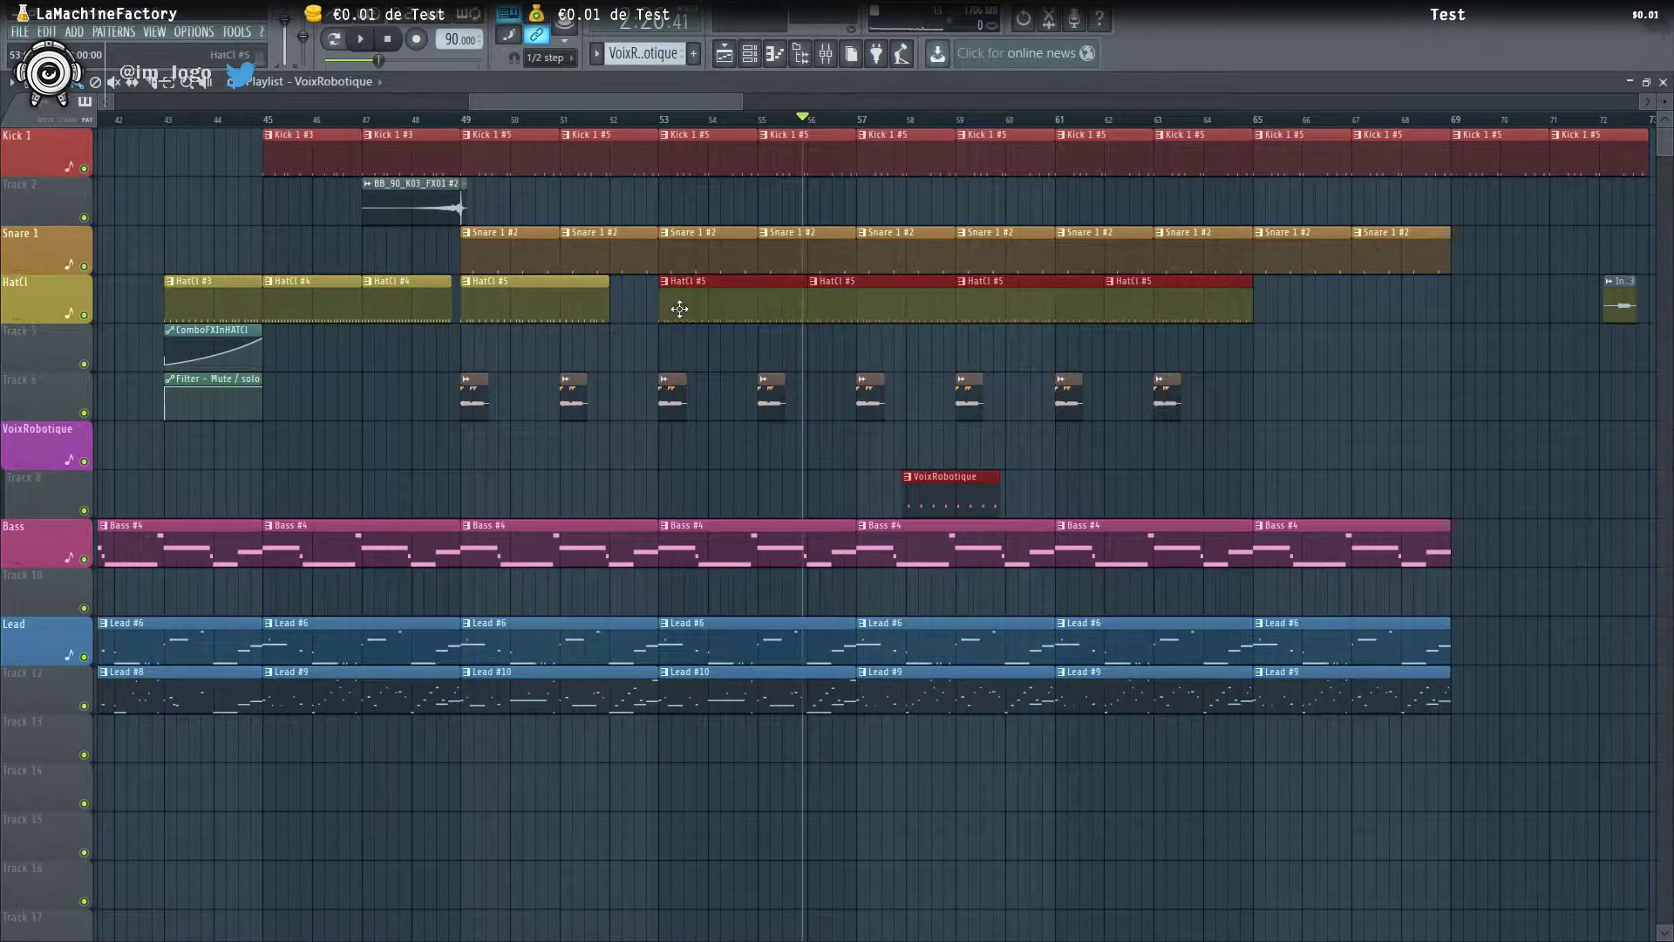
pyautogui.rightClick(851, 301)
pyautogui.rightClick(982, 302)
pyautogui.rightClick(1209, 312)
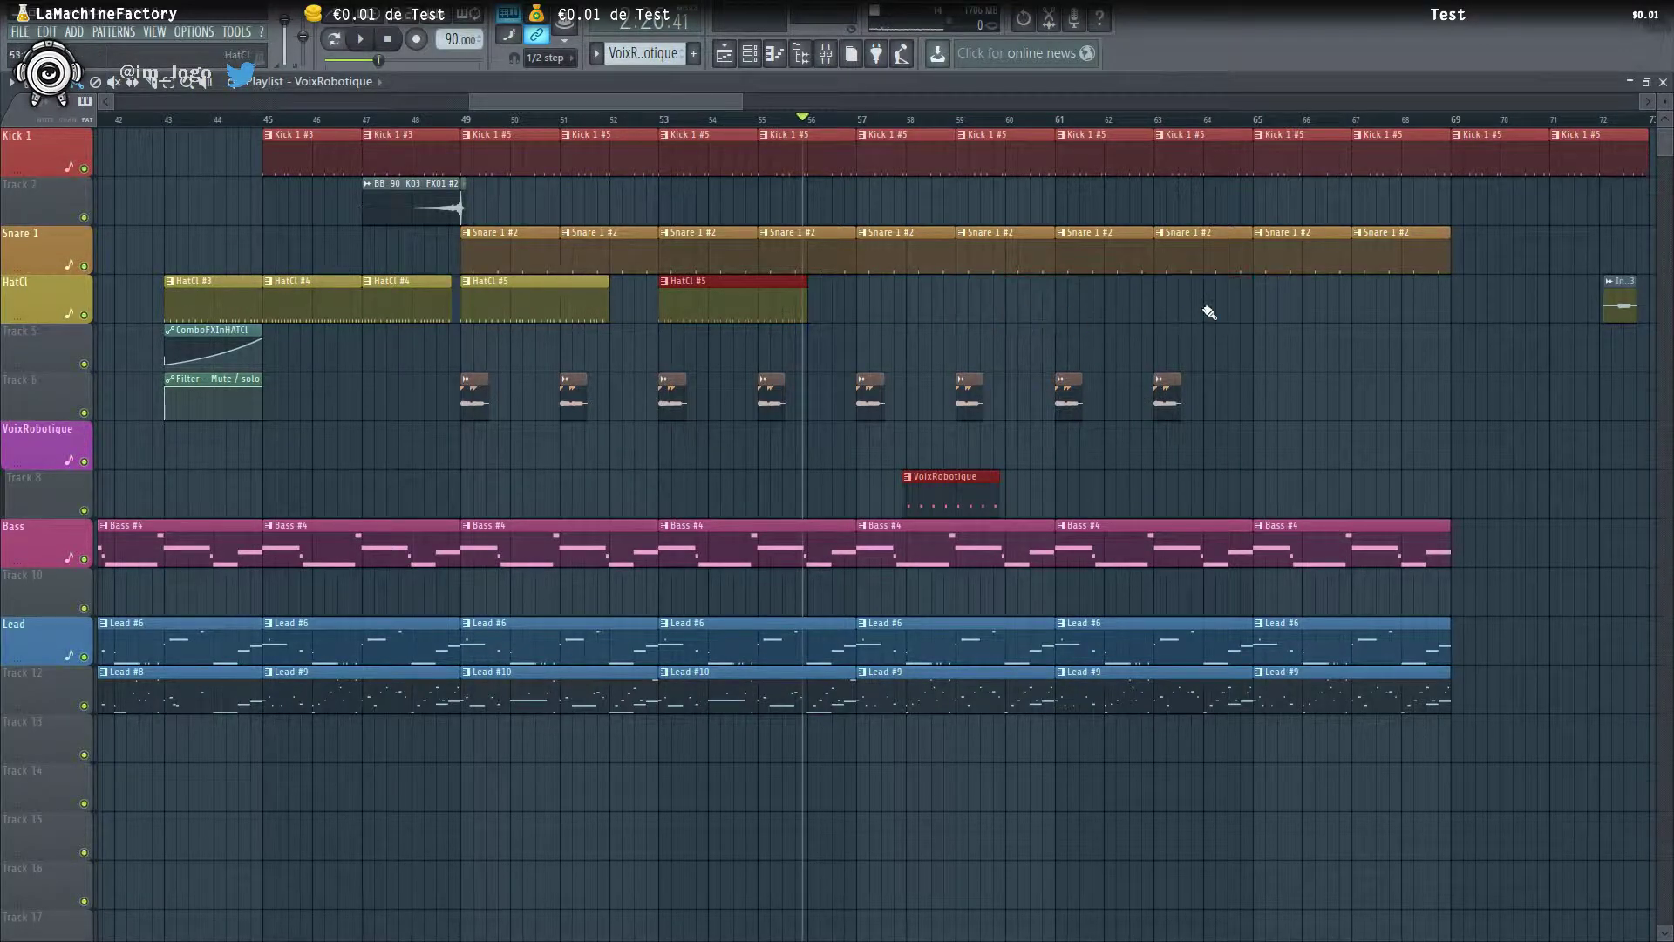
# Copy the bar 3 Hat notes of HatCl #5 into bar 4 in the piano roll and play the result in the playlist
pyautogui.doubleClick(758, 306)
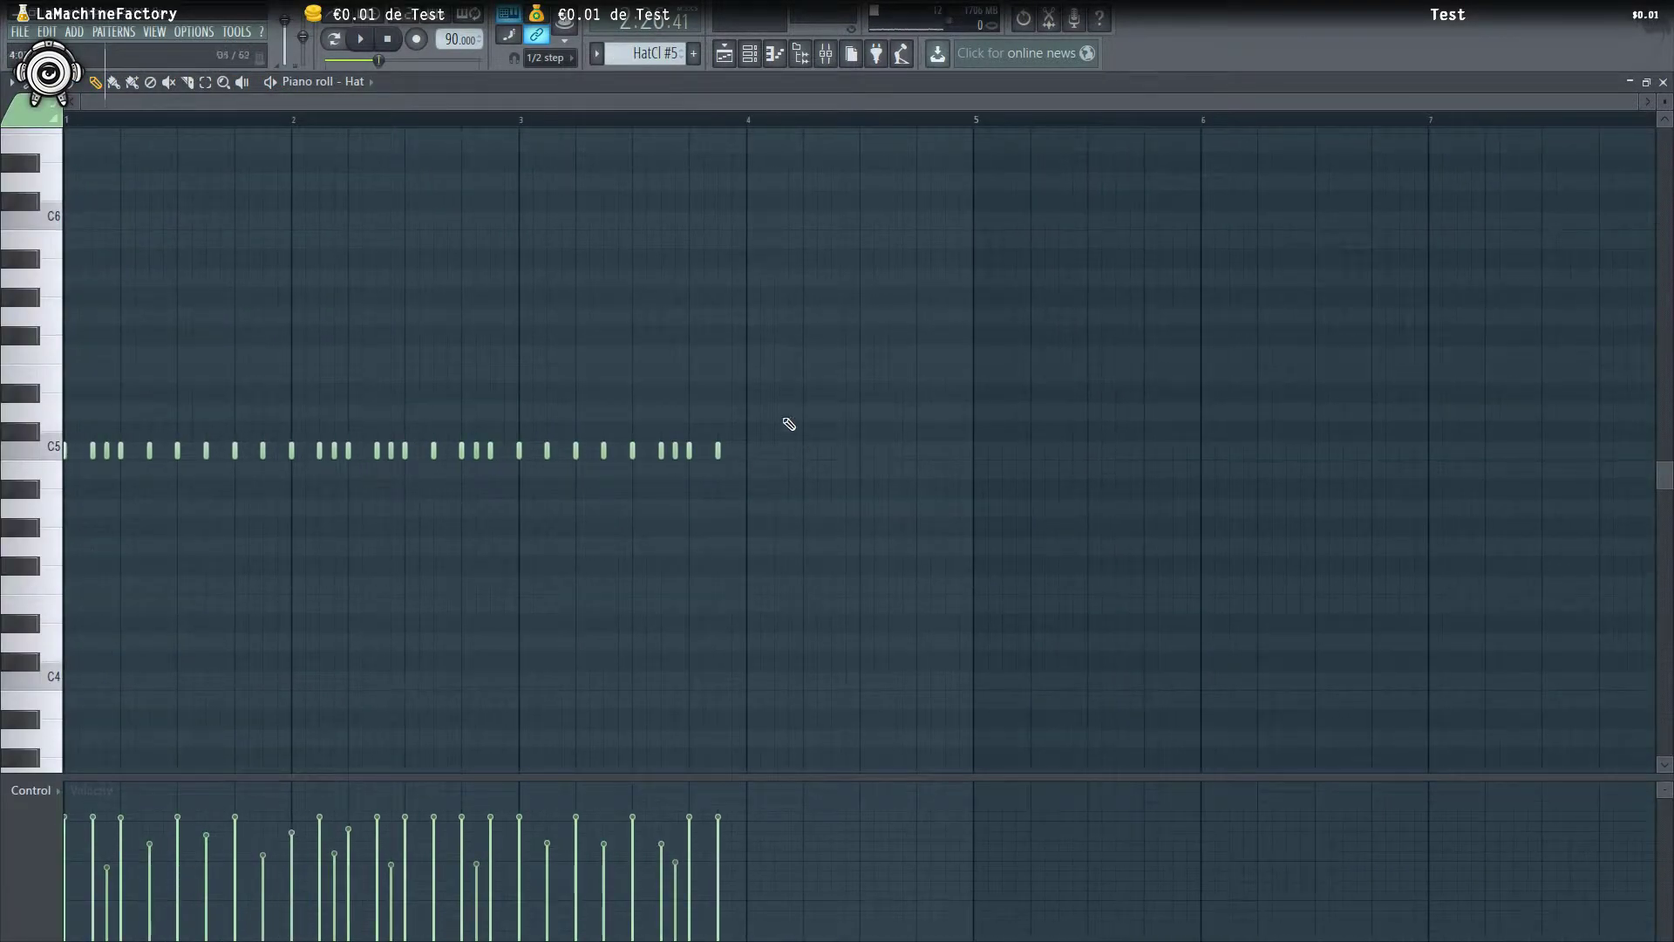
pyautogui.moveTo(776, 406); pyautogui.dragTo(523, 533)
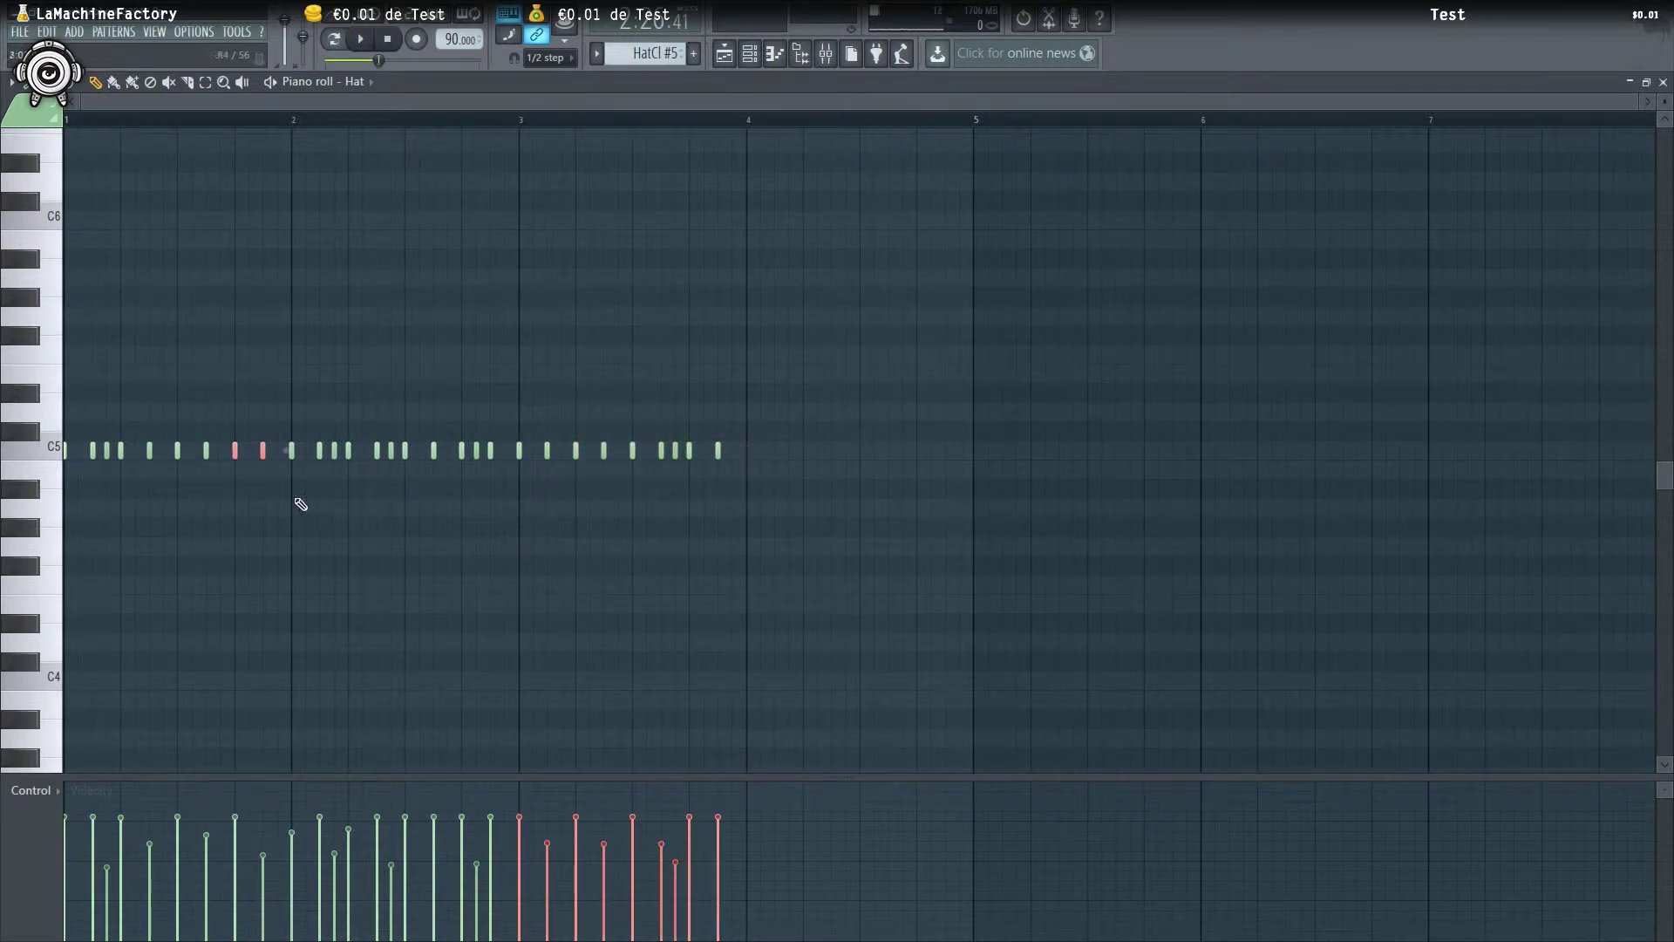
pyautogui.moveTo(300, 504); pyautogui.dragTo(773, 450)
pyautogui.press('space')
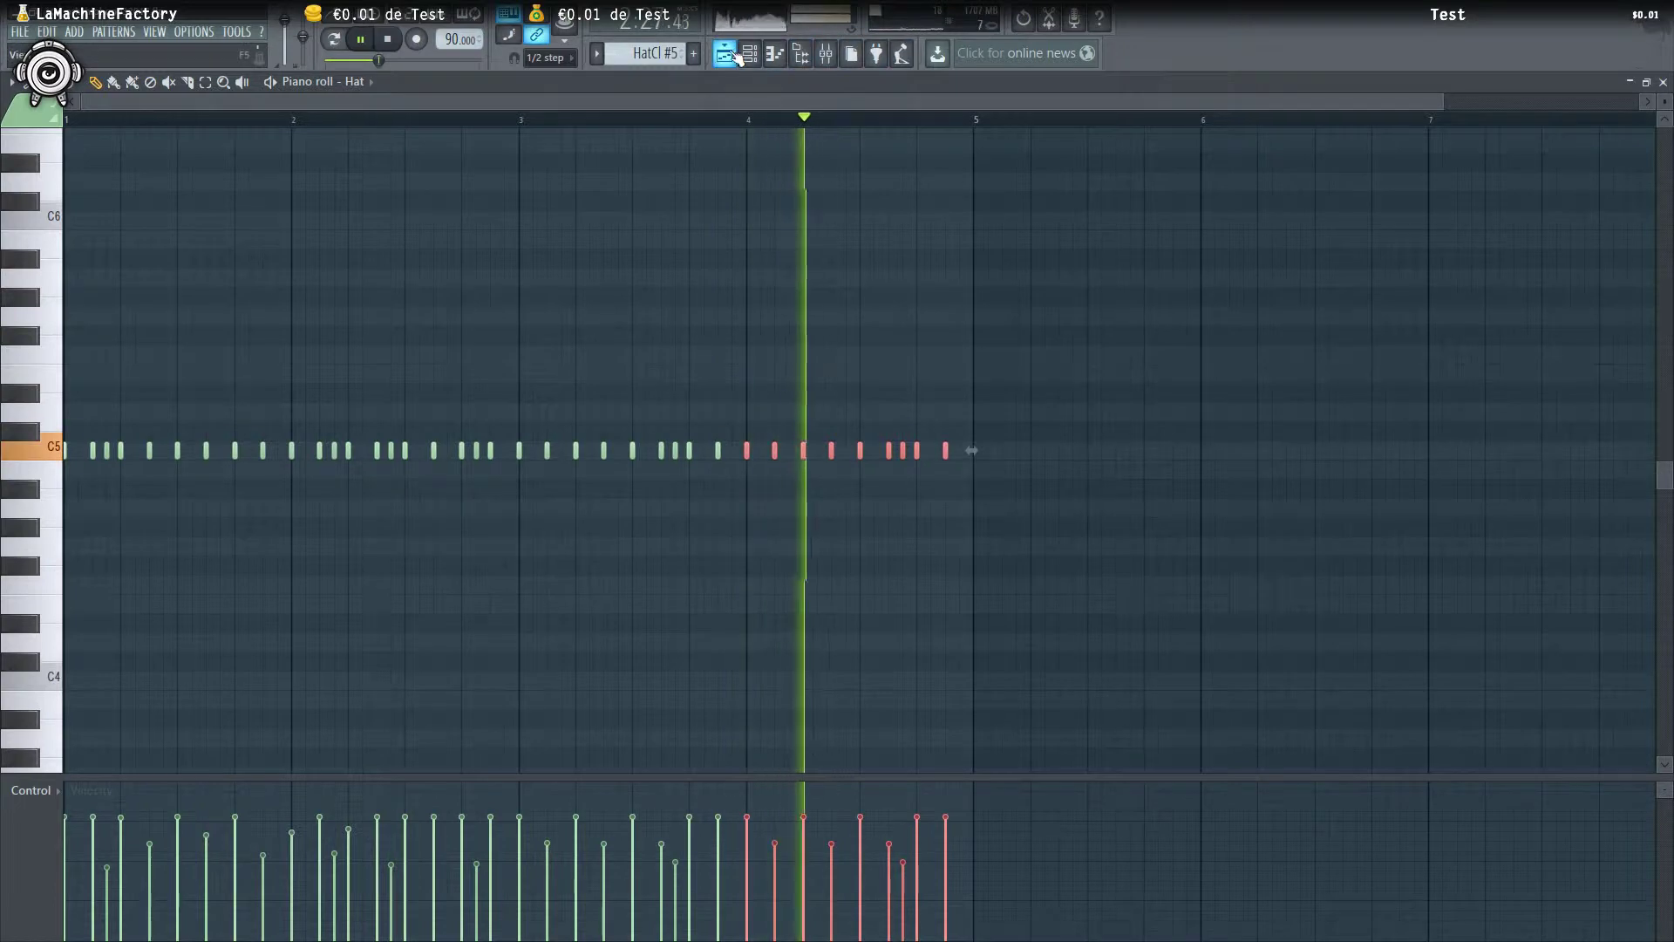
pyautogui.press('F5')
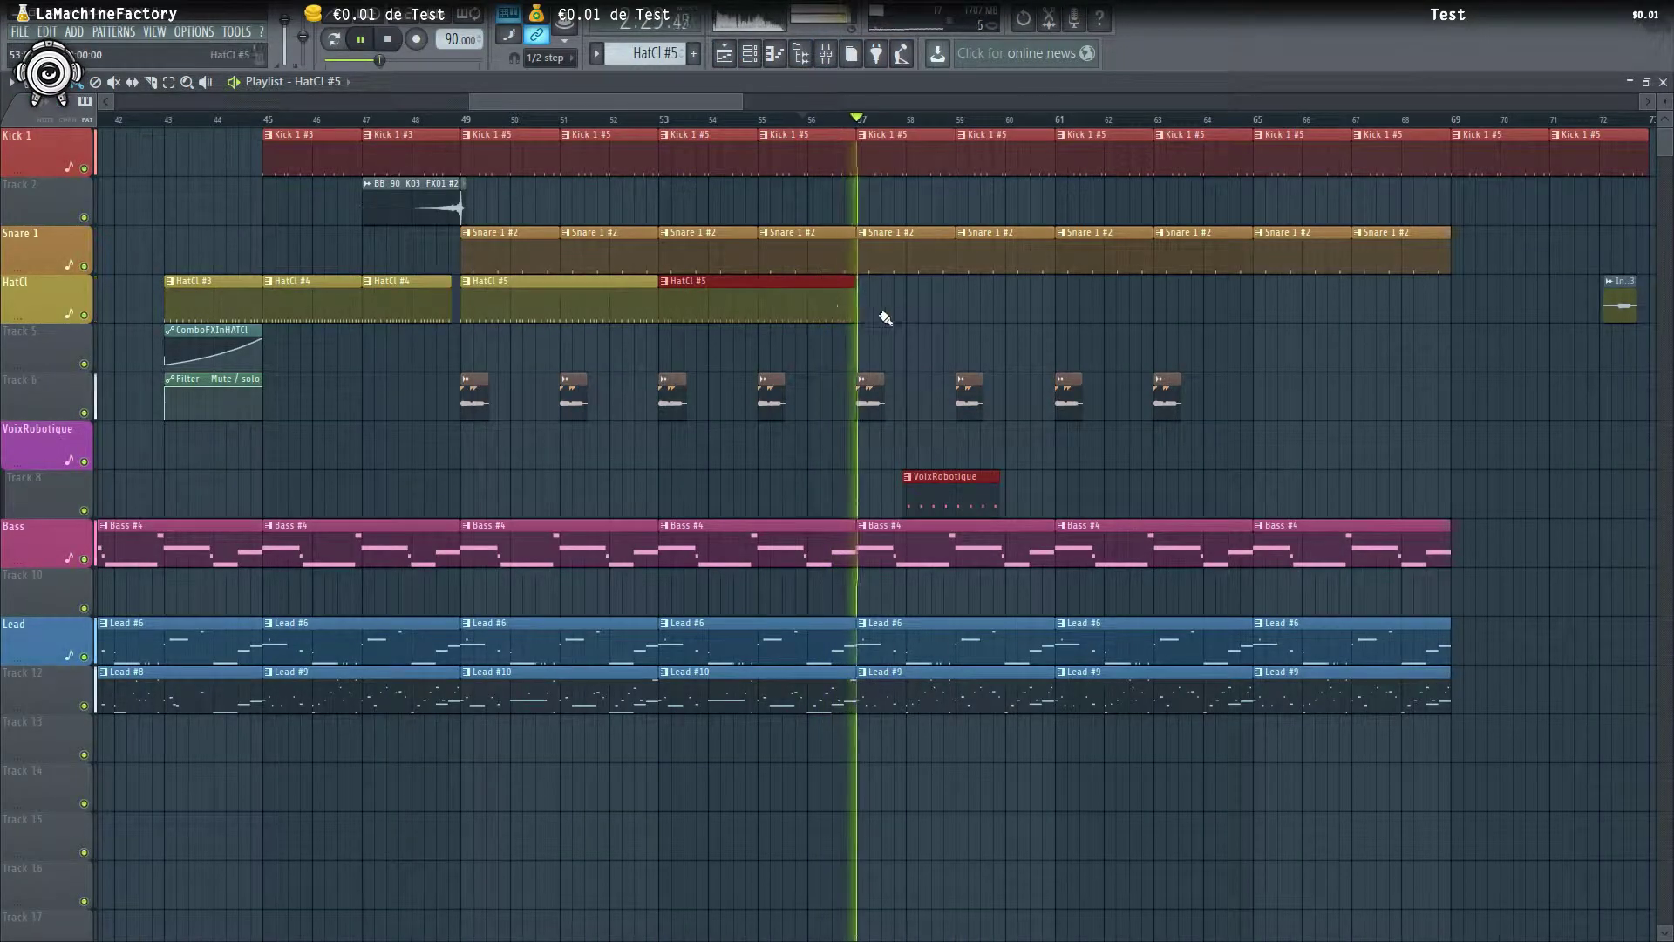
# Duplicate the four-bar HatCl #5 clip onward from bar 57, with the next copy at bar 61
pyautogui.hotkey('ctrl', 'b')
pyautogui.press('space')
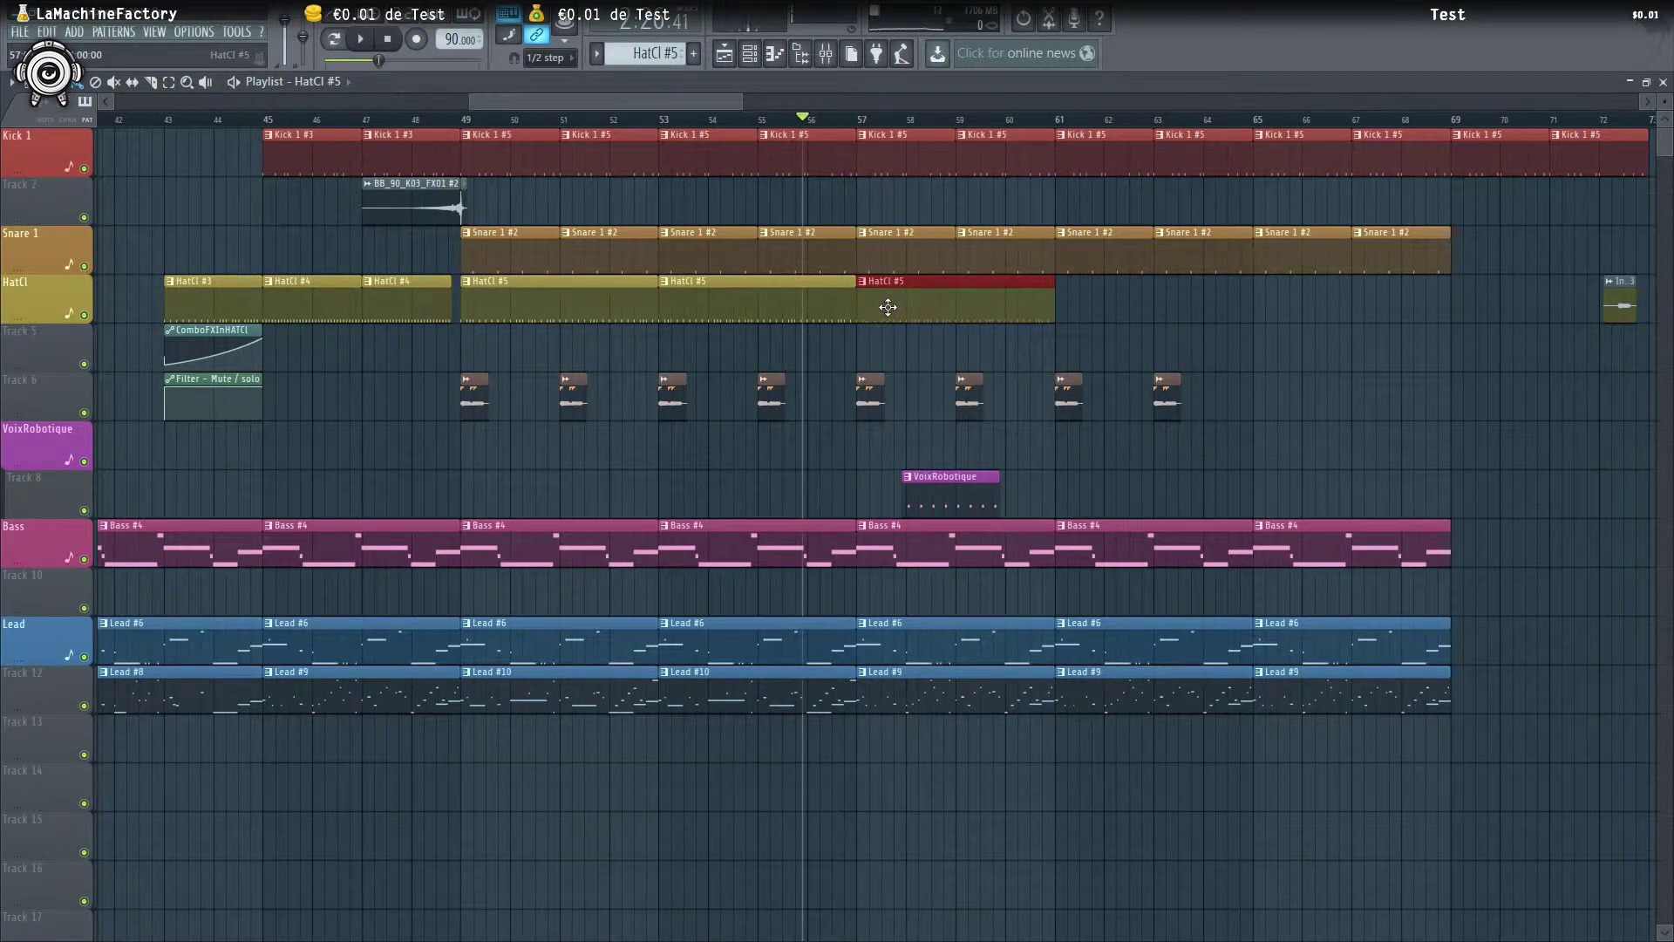
pyautogui.scroll(4, 890, 305)
pyautogui.scroll(-4, 893, 303)
pyautogui.hotkey('ctrl', 'b')
pyautogui.hotkey('ctrl', 'b')
# Move the VoixRobotique clip to bar 57, make its pattern unique and open its notes in the piano roll
pyautogui.moveTo(863, 483); pyautogui.dragTo(825, 482)
pyautogui.scroll(4, 829, 484)
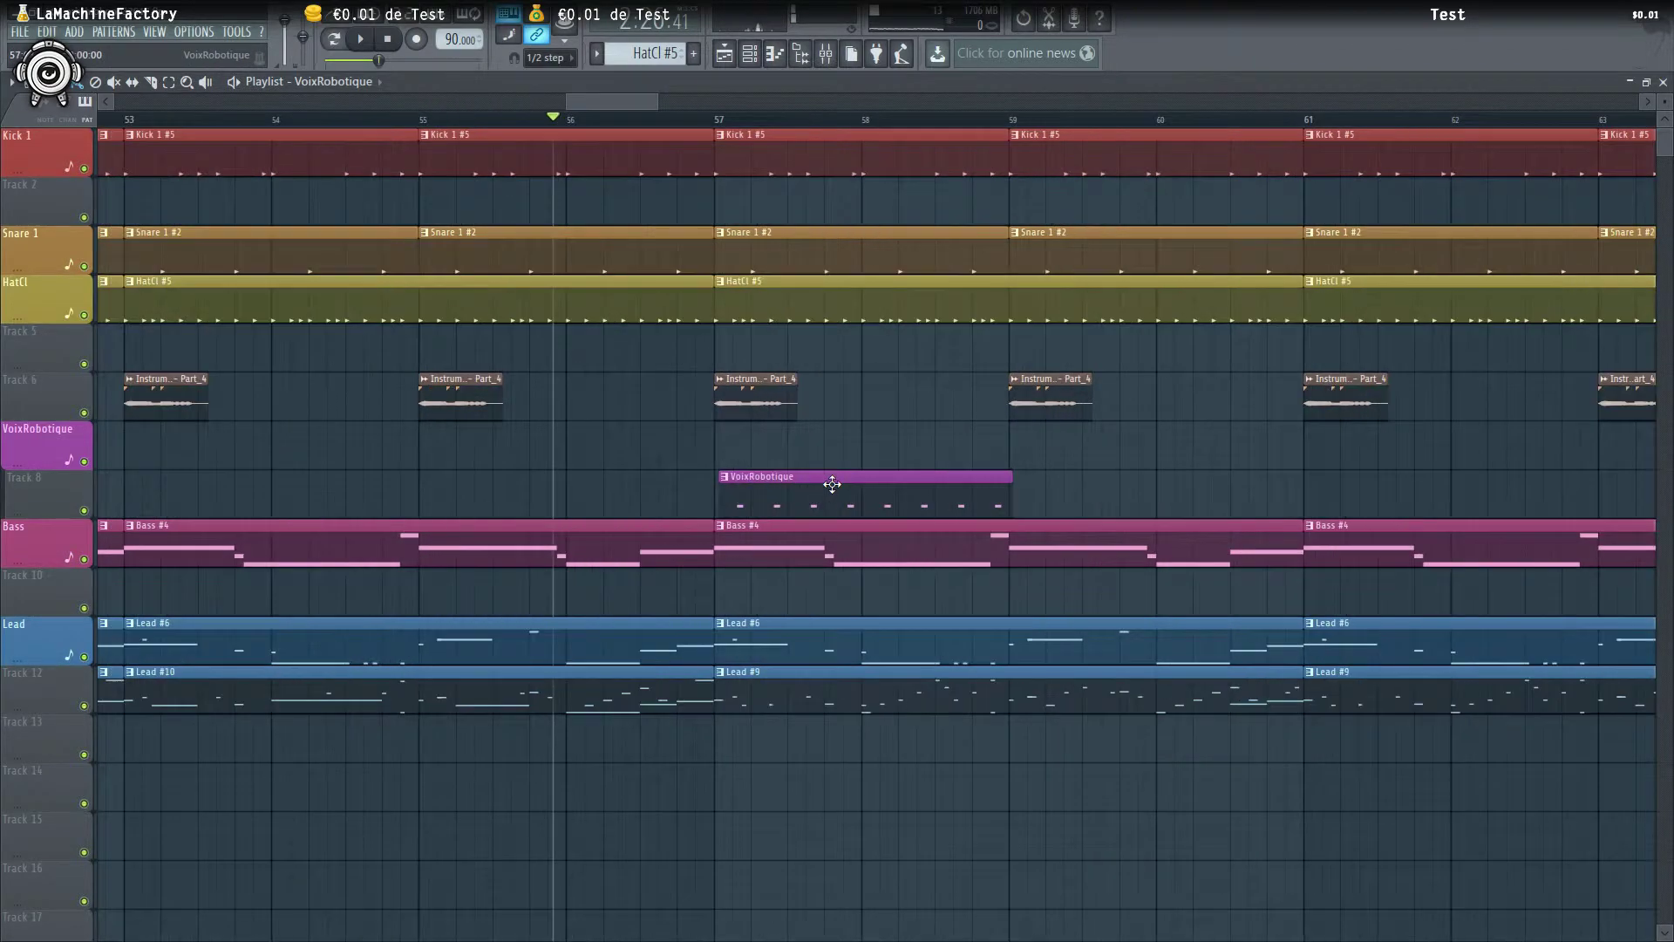
pyautogui.rightClick(723, 481)
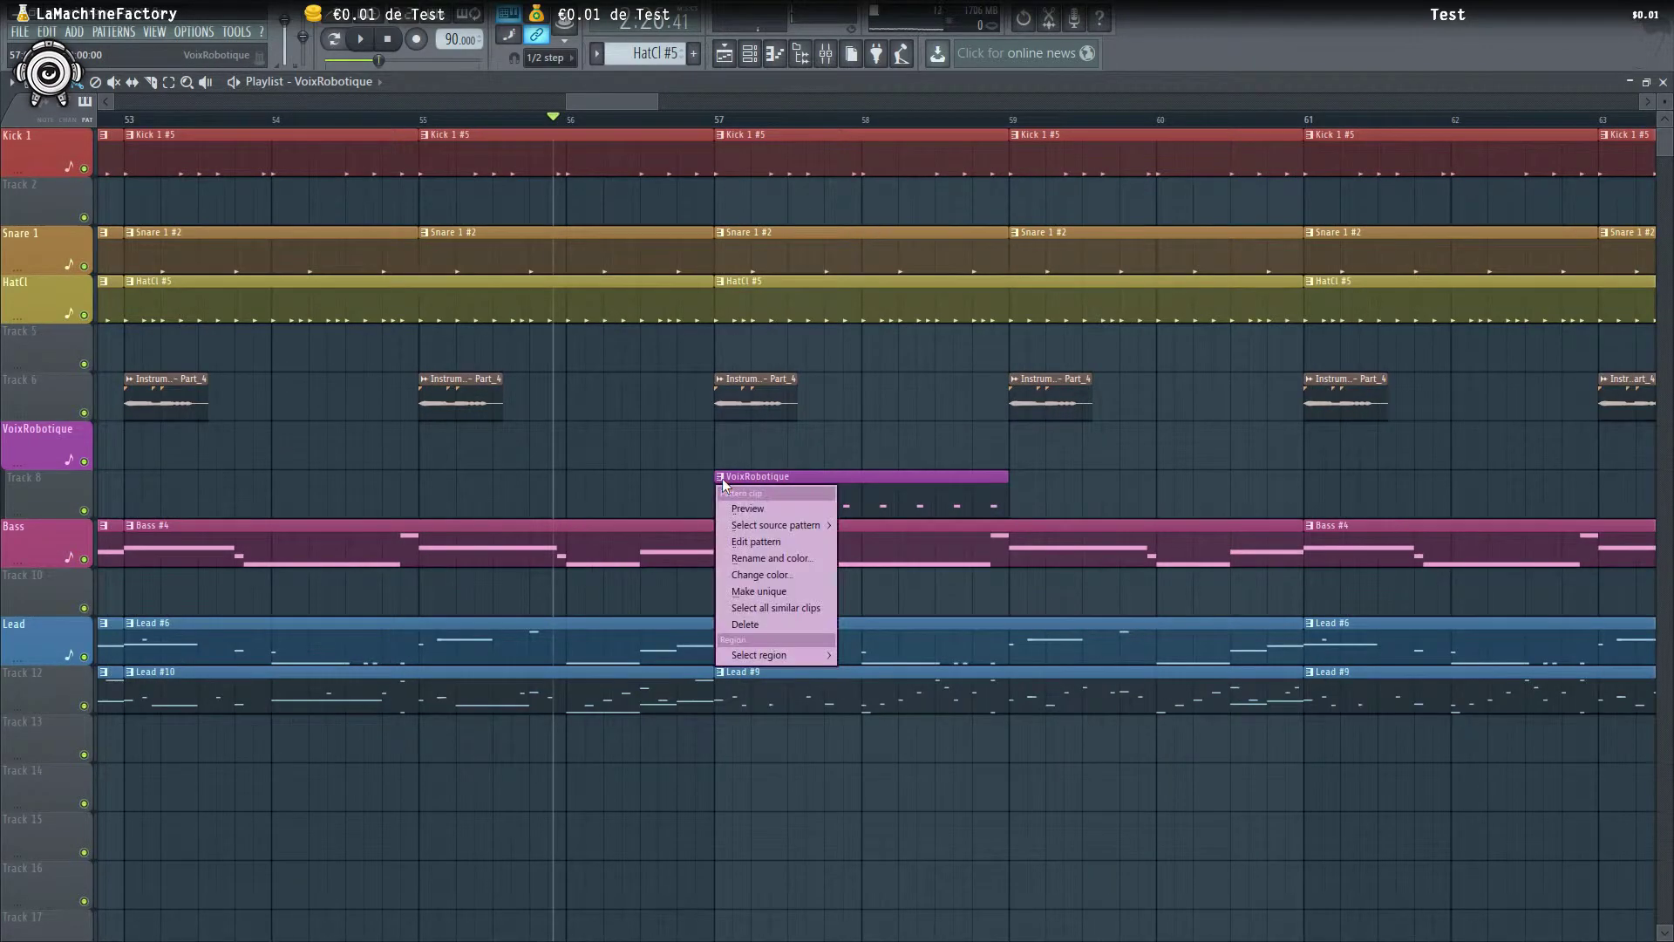
pyautogui.click(788, 591)
pyautogui.doubleClick(781, 510)
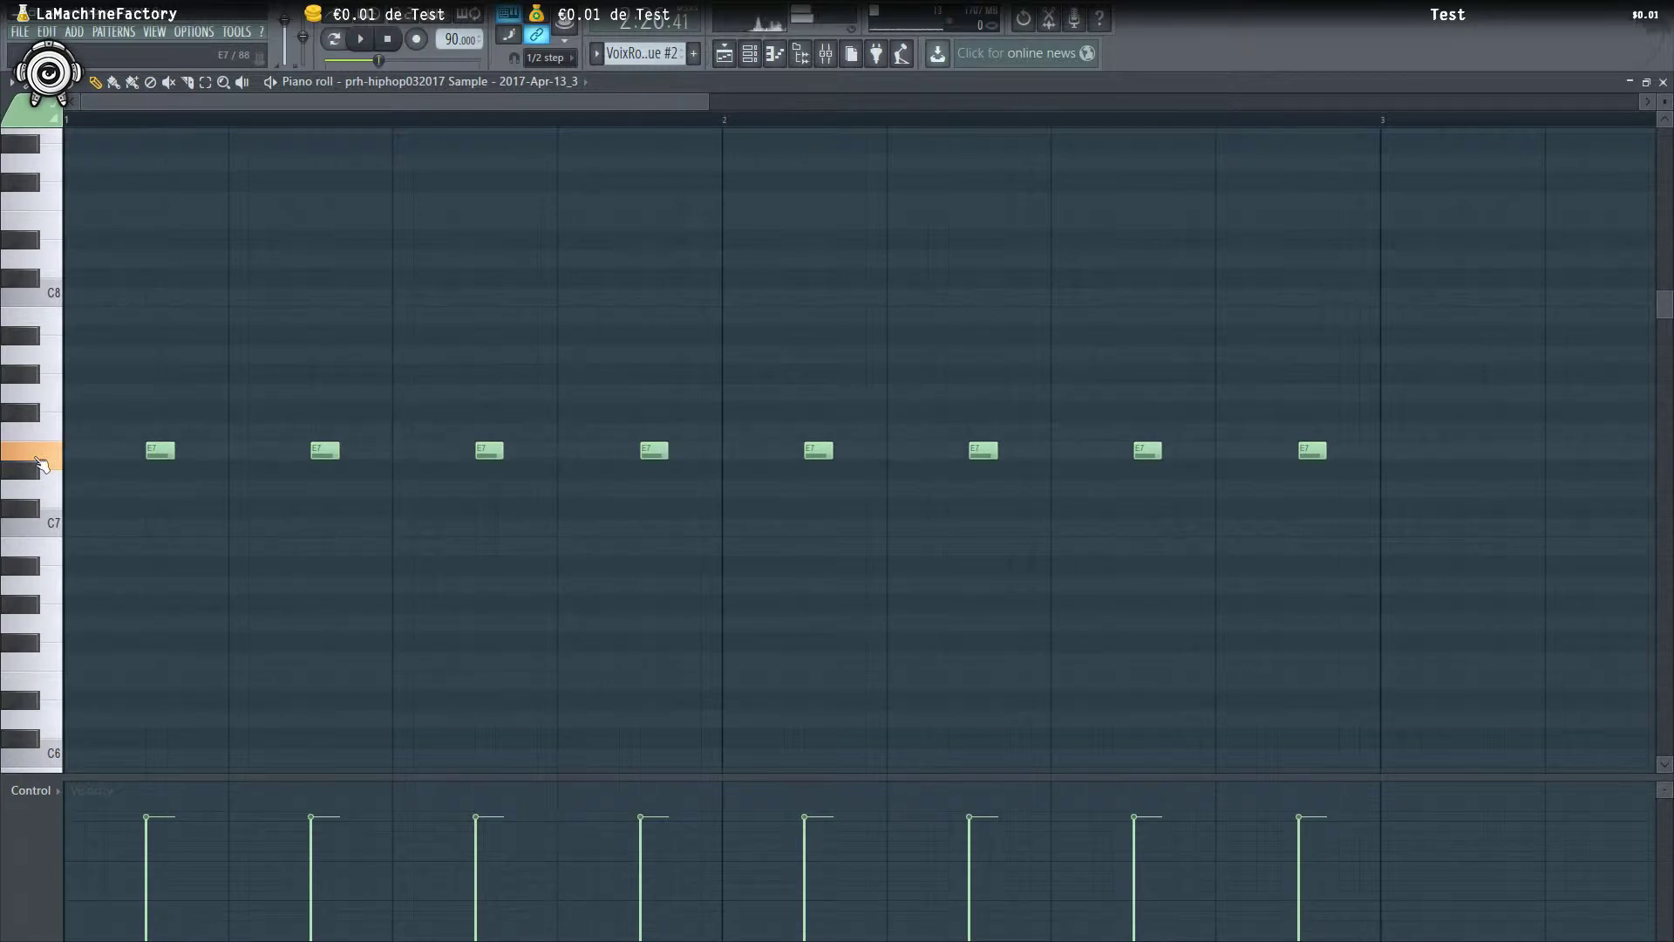
# Play VoixRobotique #2, put its notes on a clone of the voice sample channel, and adjust the clone's channel settings
pyautogui.click(822, 55)
pyautogui.click(835, 55)
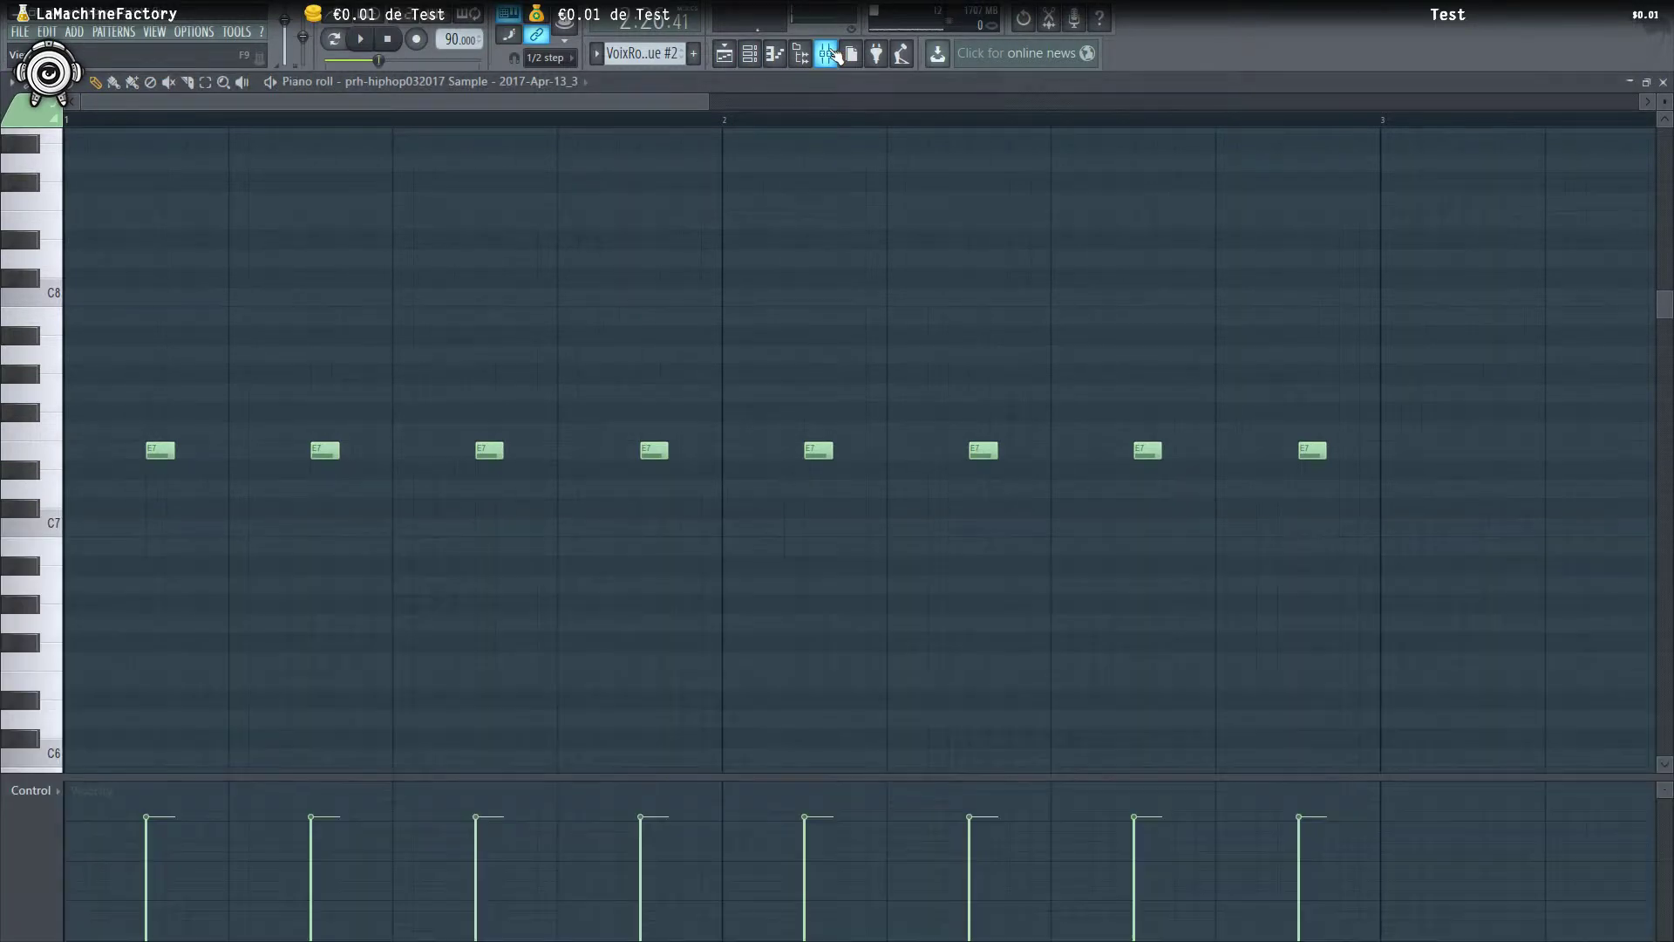
pyautogui.click(751, 55)
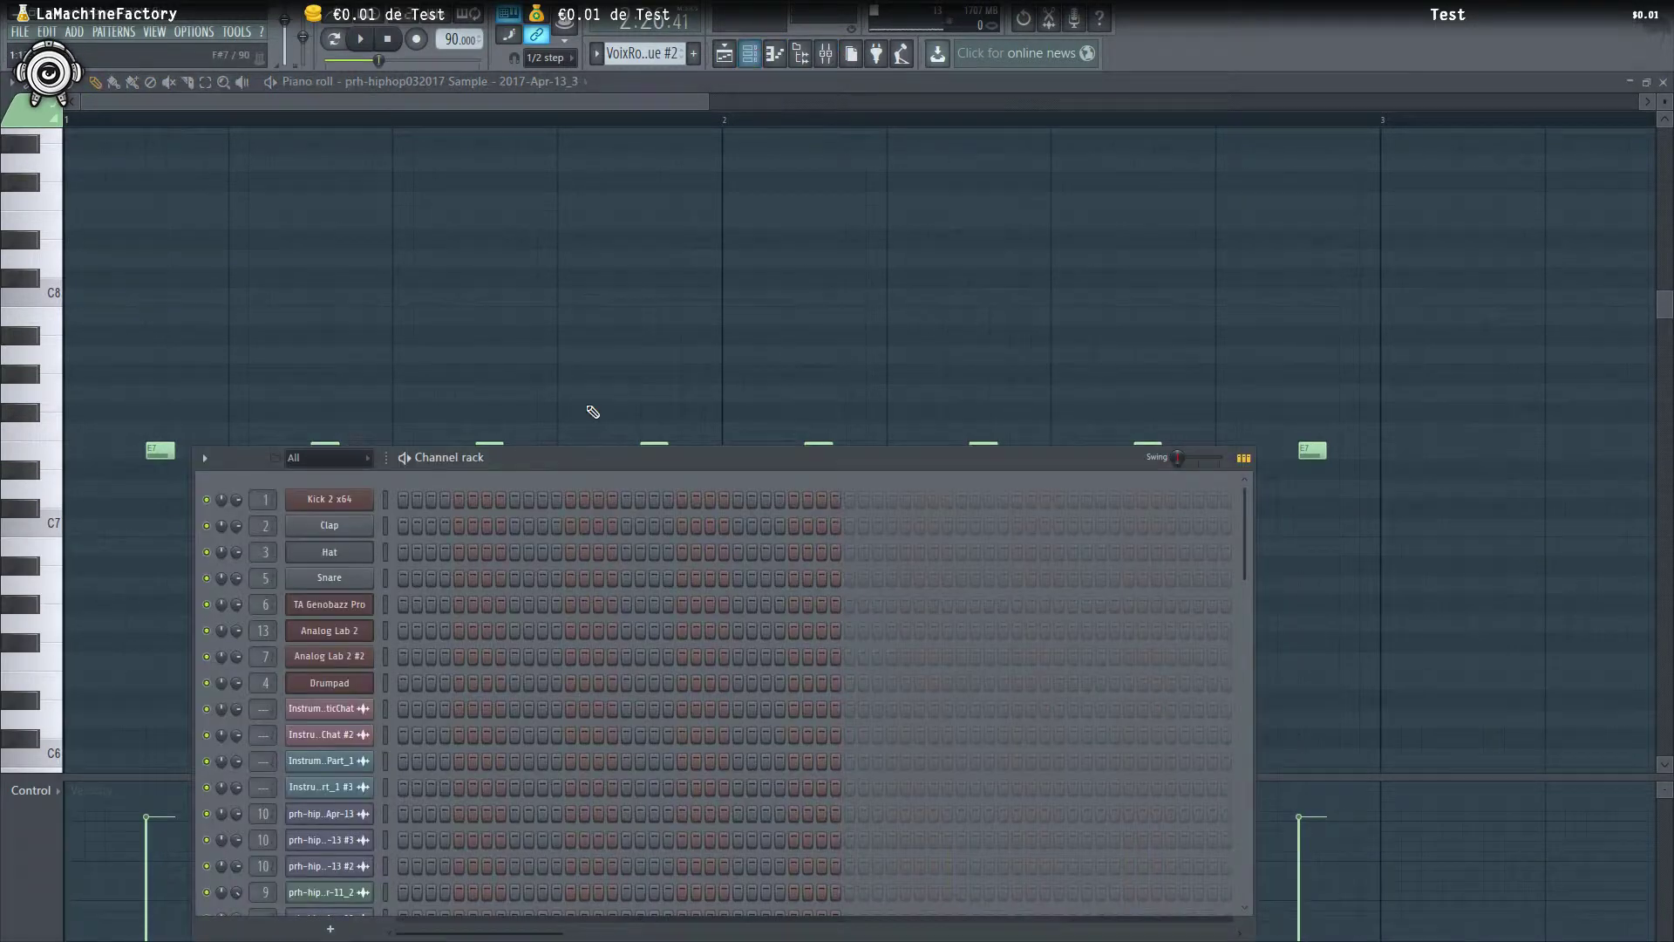
pyautogui.click(360, 39)
pyautogui.scroll(-4, 579, 762)
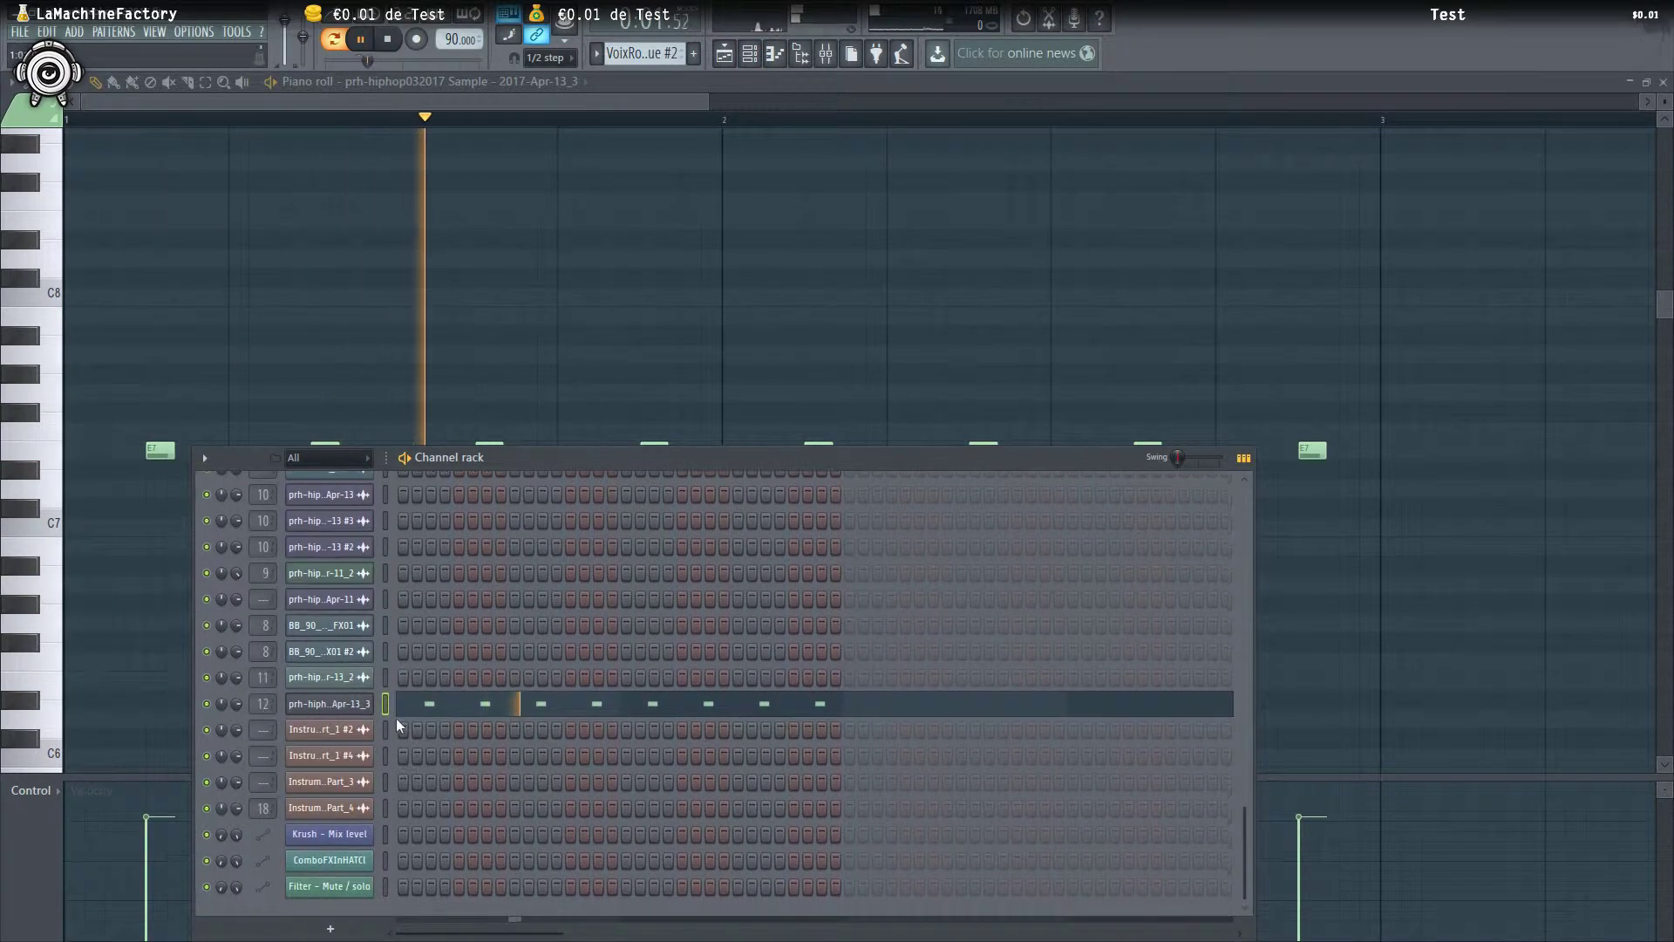
pyautogui.click(325, 705)
pyautogui.press('space')
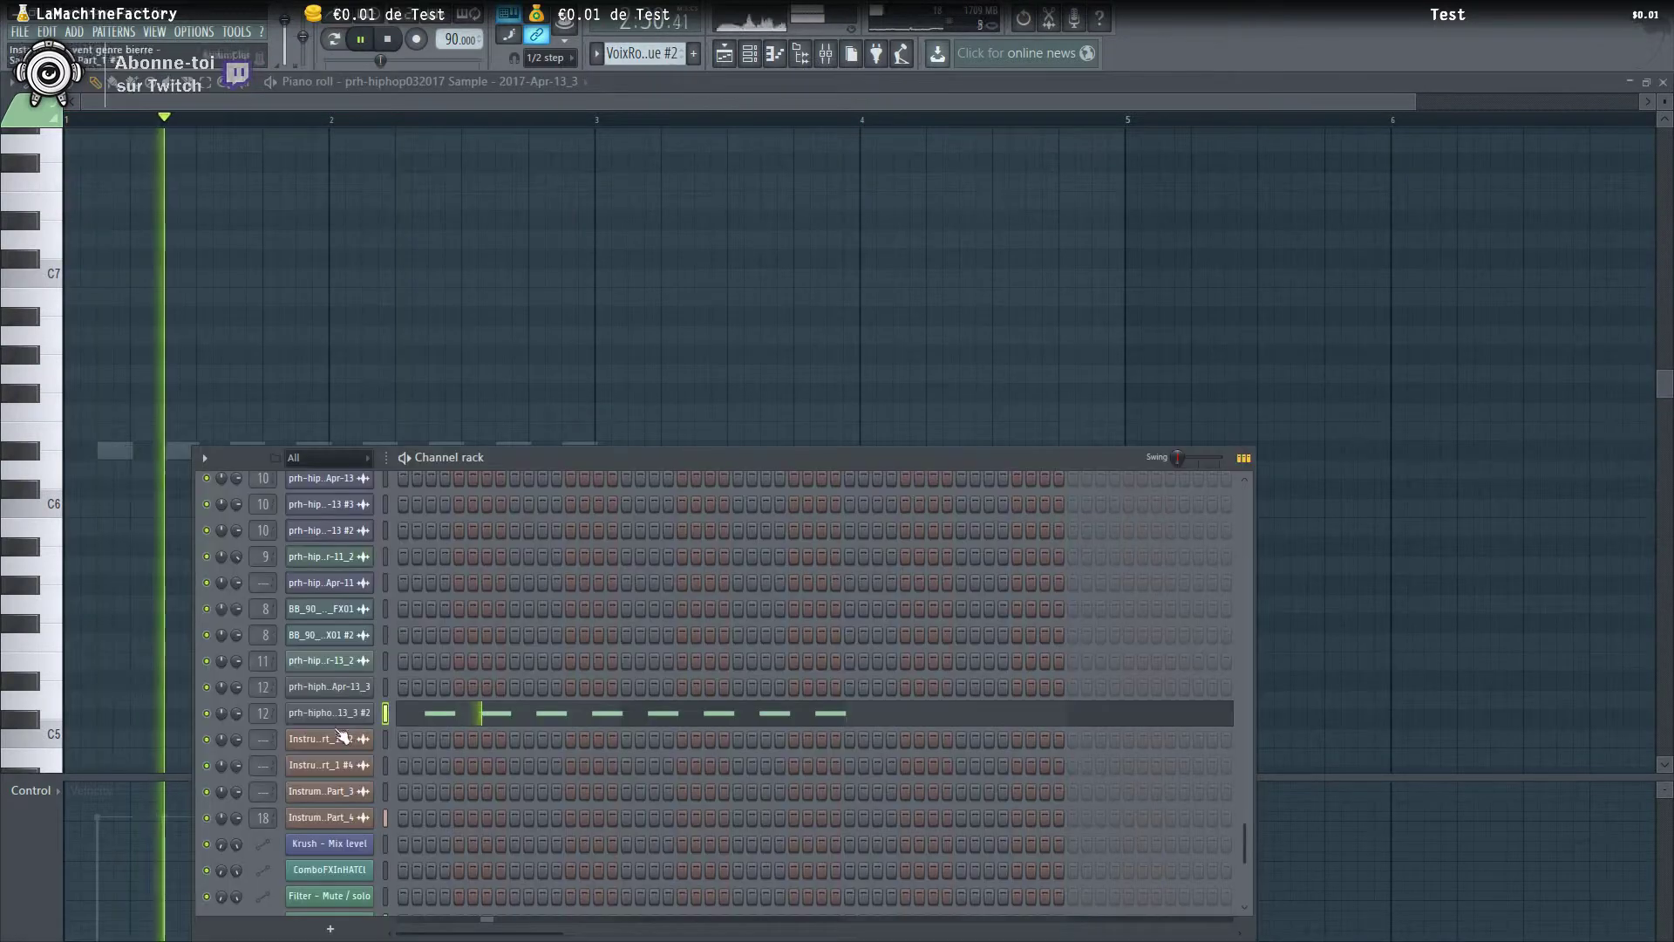
pyautogui.click(353, 715)
pyautogui.moveTo(388, 423); pyautogui.dragTo(388, 406)
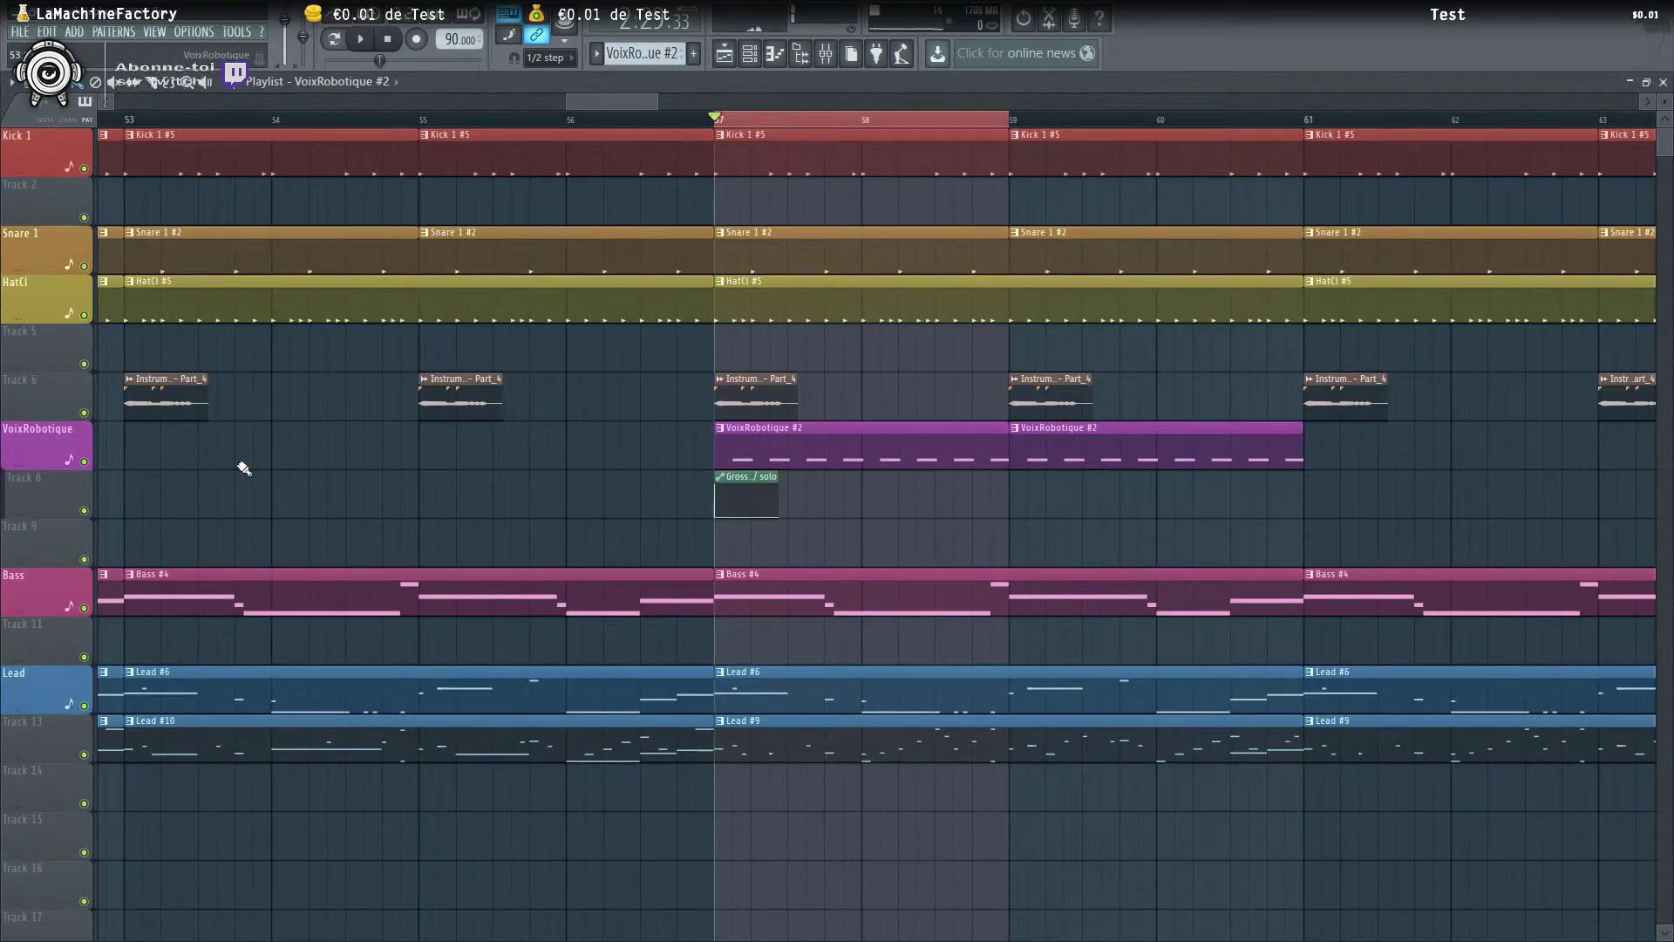
# Toggle solo on the Bass track, play the section from bar 57 and show the mixer
pyautogui.rightClick(85, 608)
pyautogui.rightClick(84, 608)
pyautogui.press('space')
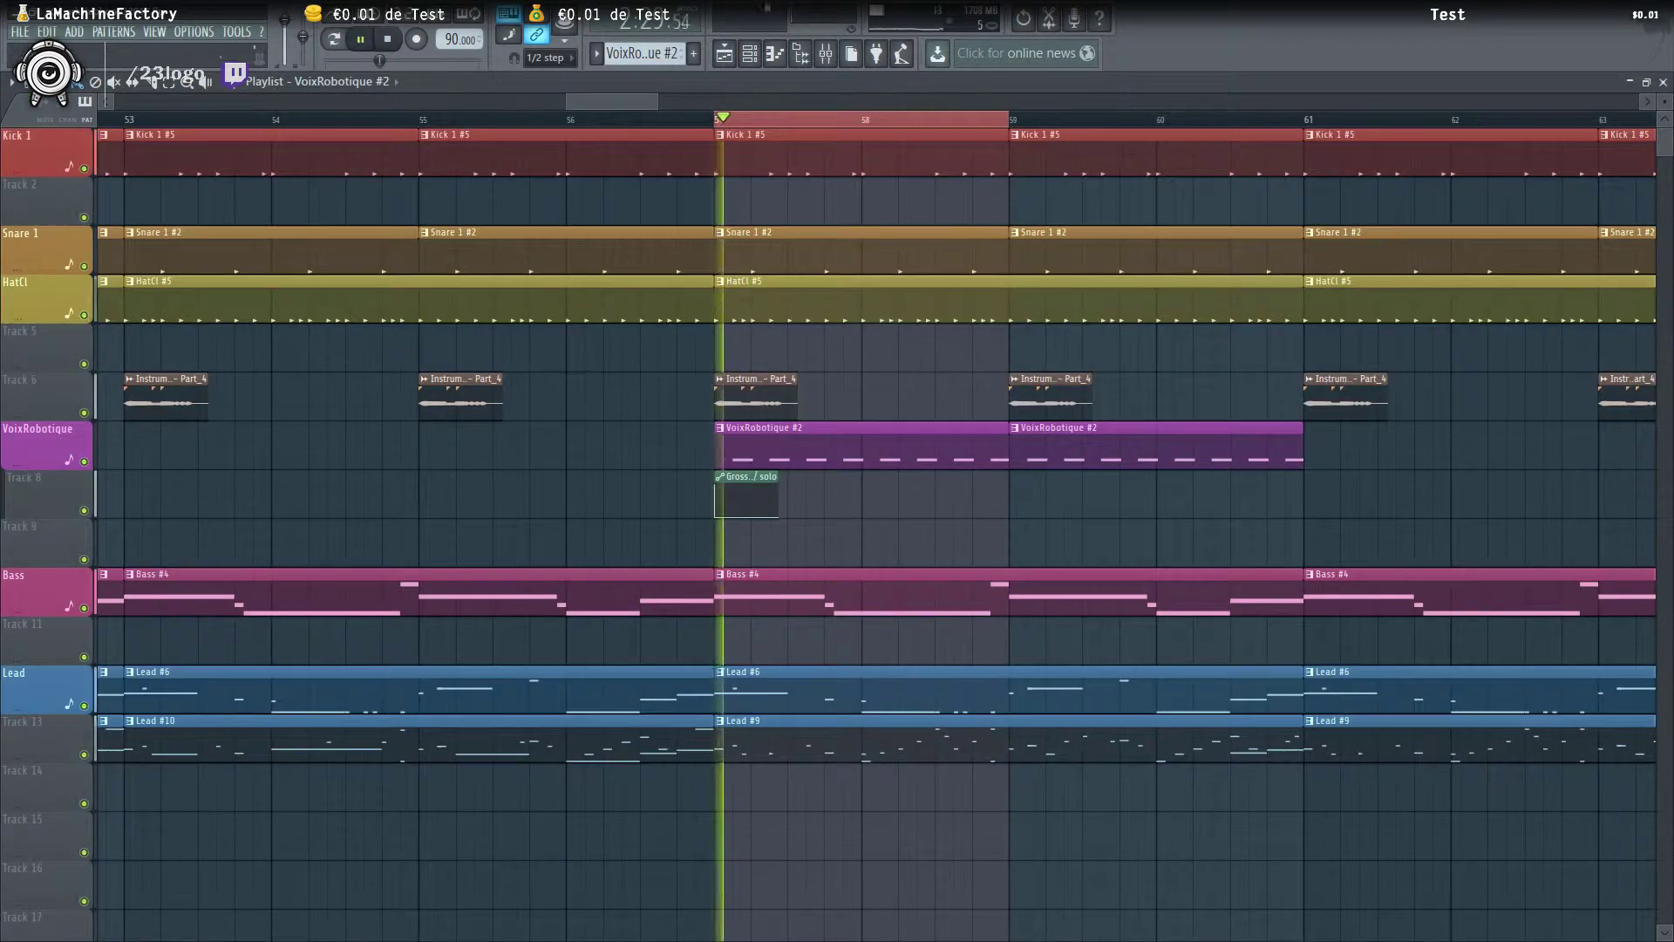
pyautogui.click(826, 54)
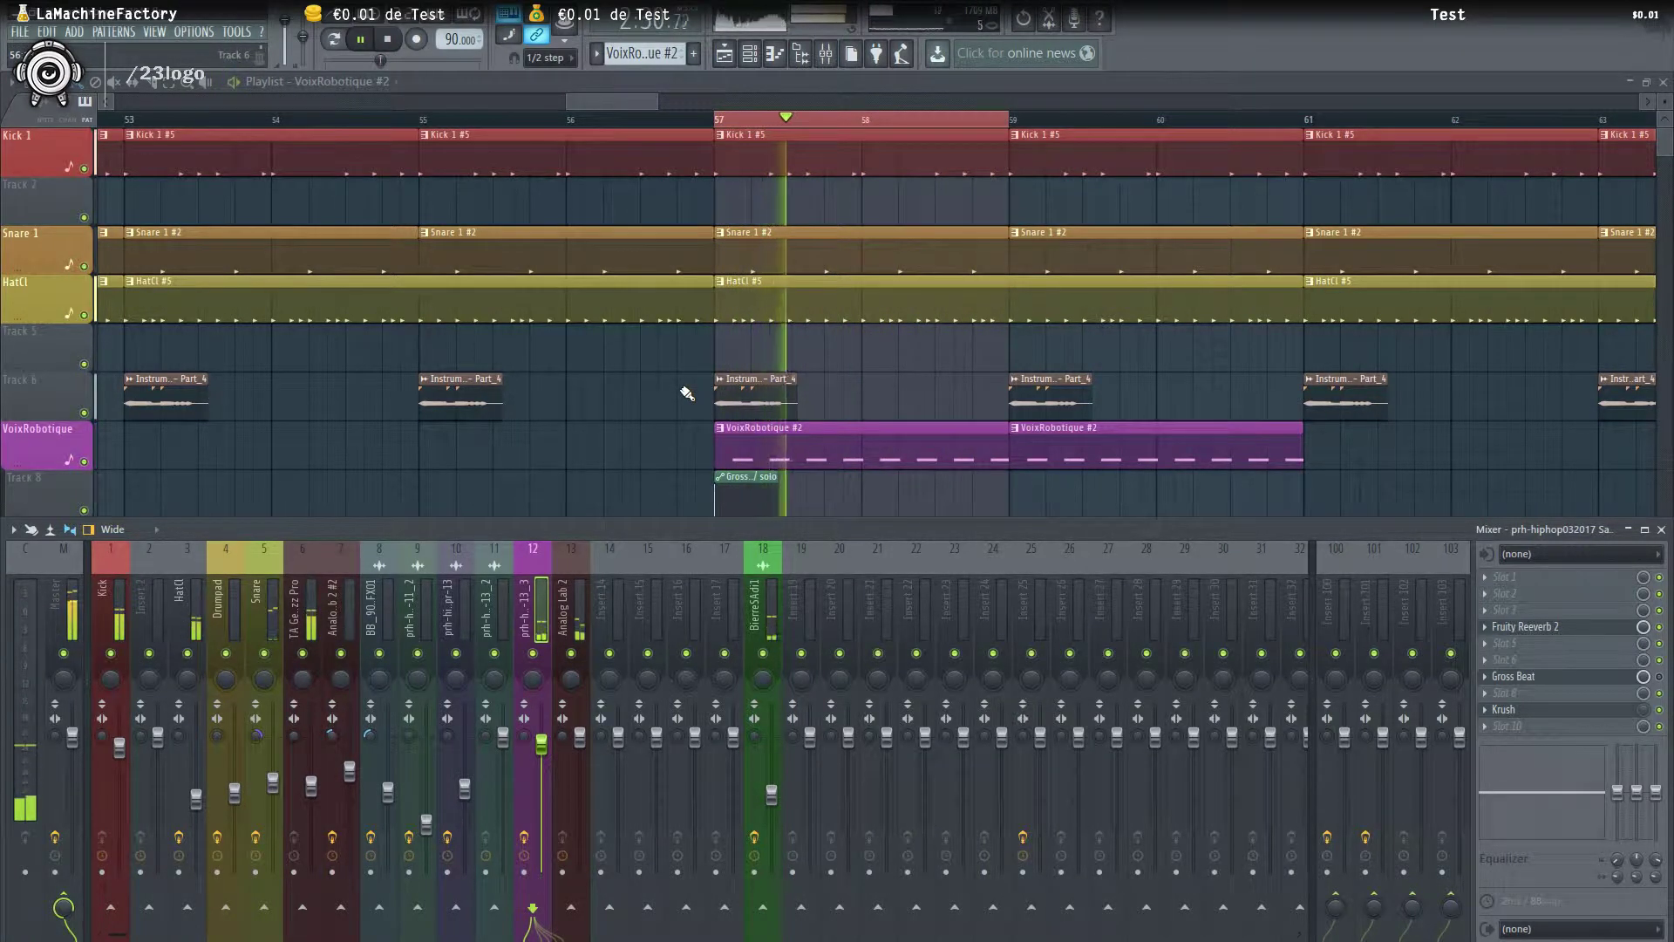
# Shorten the VoixRobotique #2 notes and rearrange them along D#7 across bars 1 and 2
pyautogui.doubleClick(964, 457)
pyautogui.hotkey('ctrl', 'a')
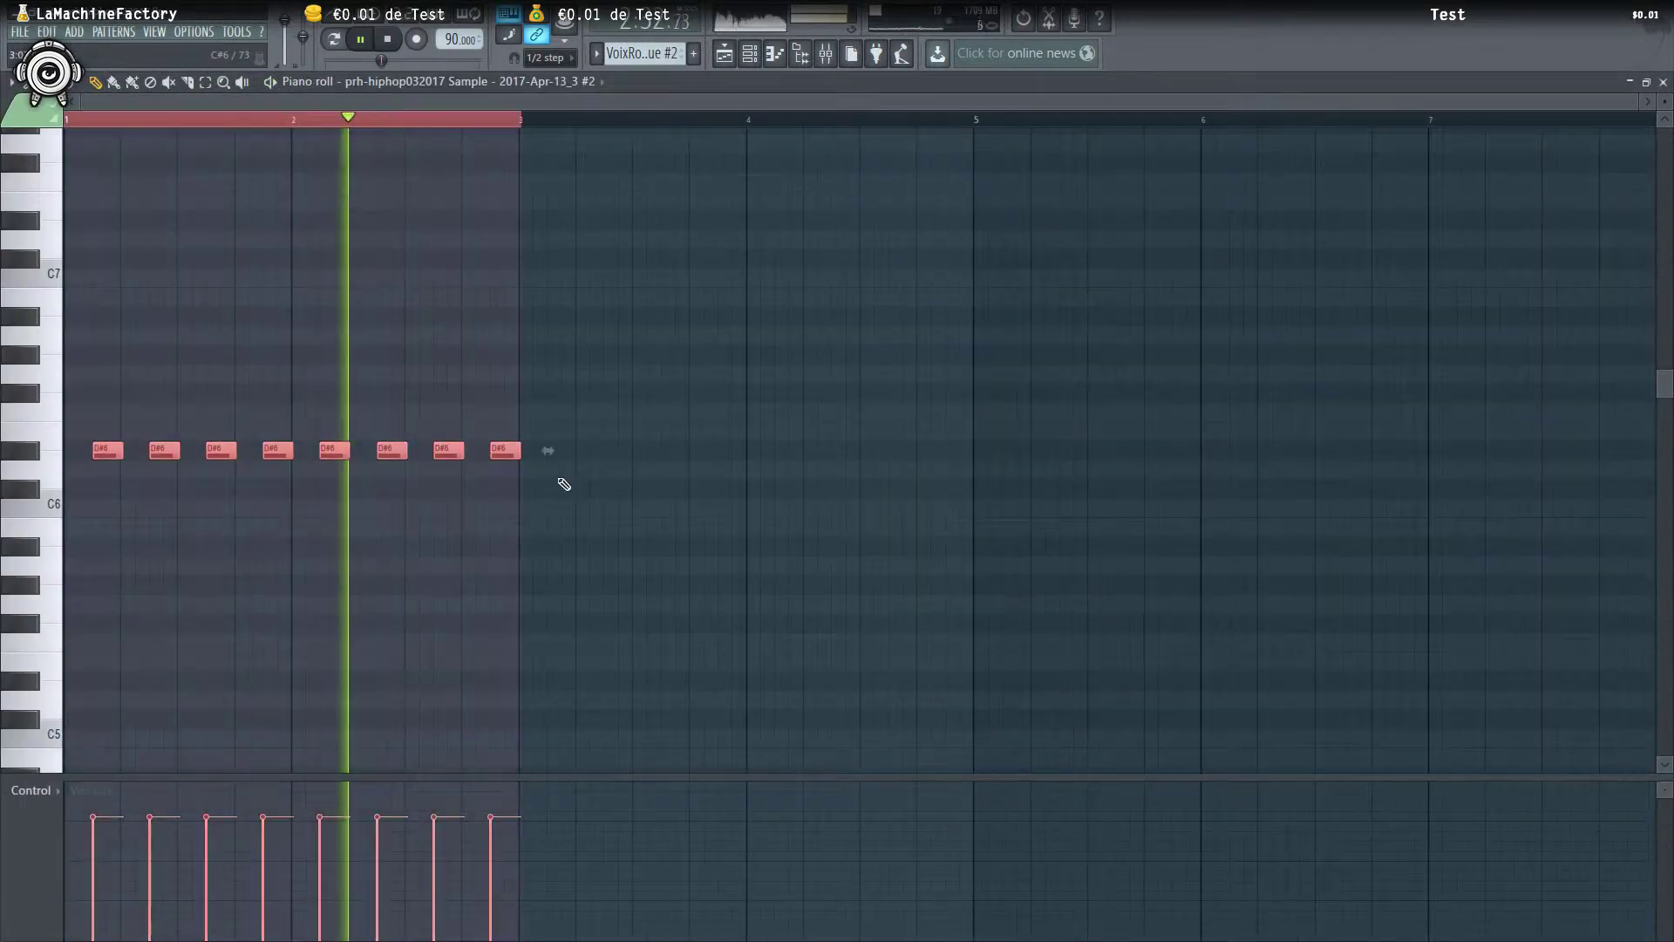
pyautogui.moveTo(514, 451); pyautogui.dragTo(490, 452)
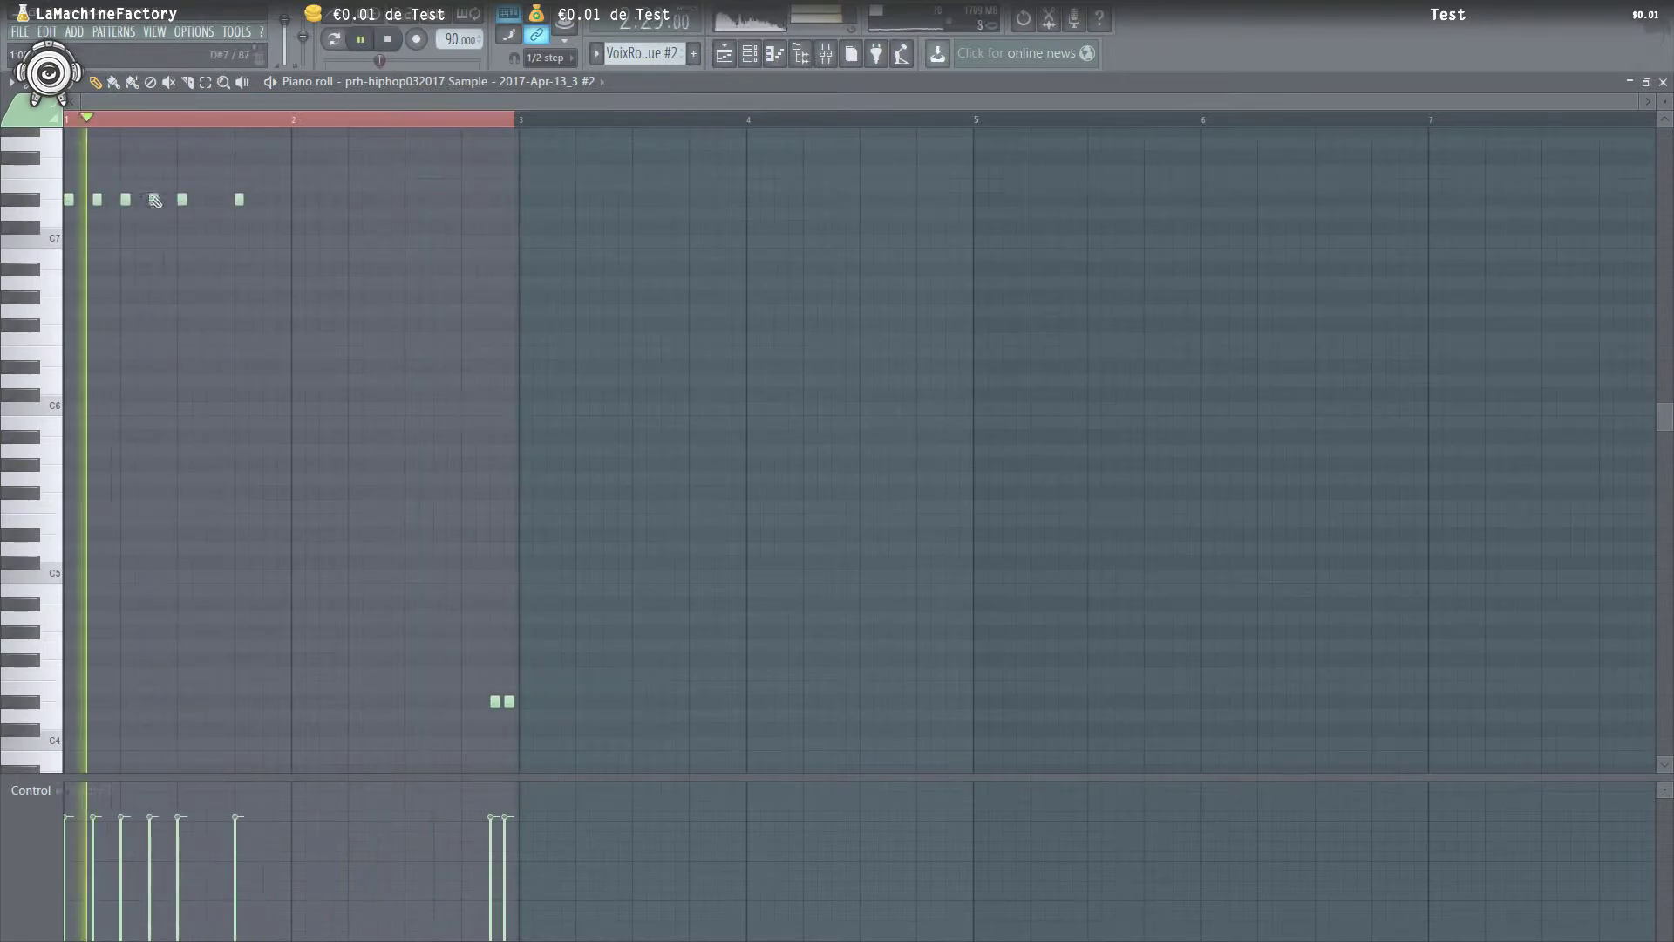
pyautogui.moveTo(155, 201); pyautogui.dragTo(479, 208)
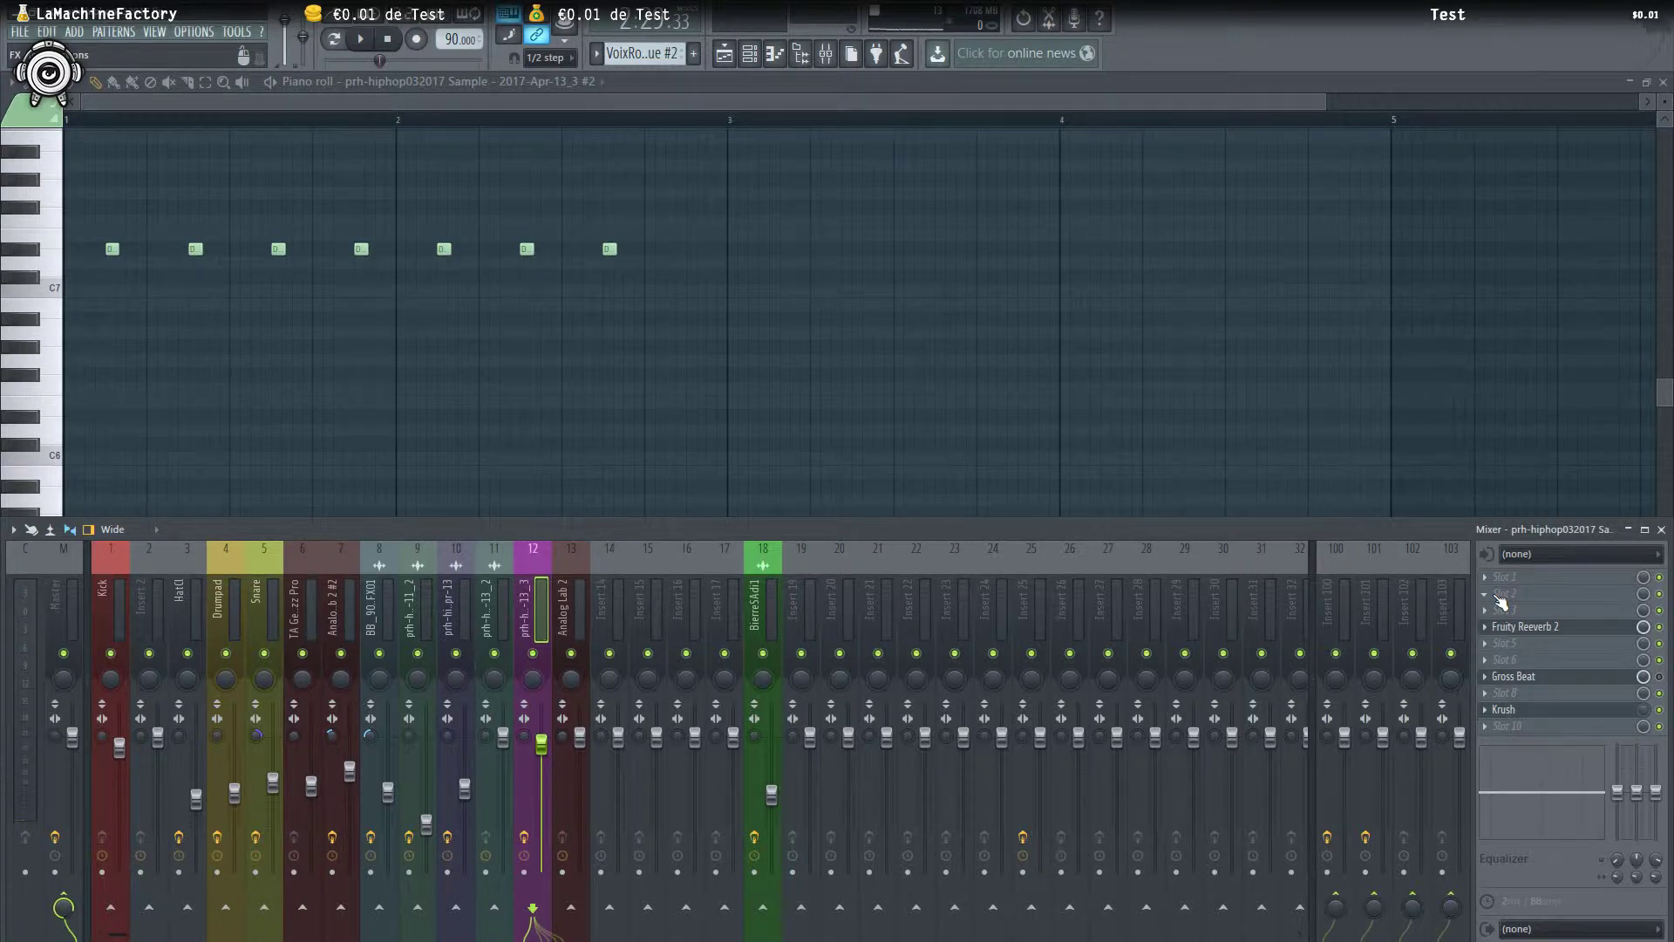
# Add Fruity Delay 2 to slot 2 of mixer insert 12 and lower its feedback volume
pyautogui.click(1502, 597)
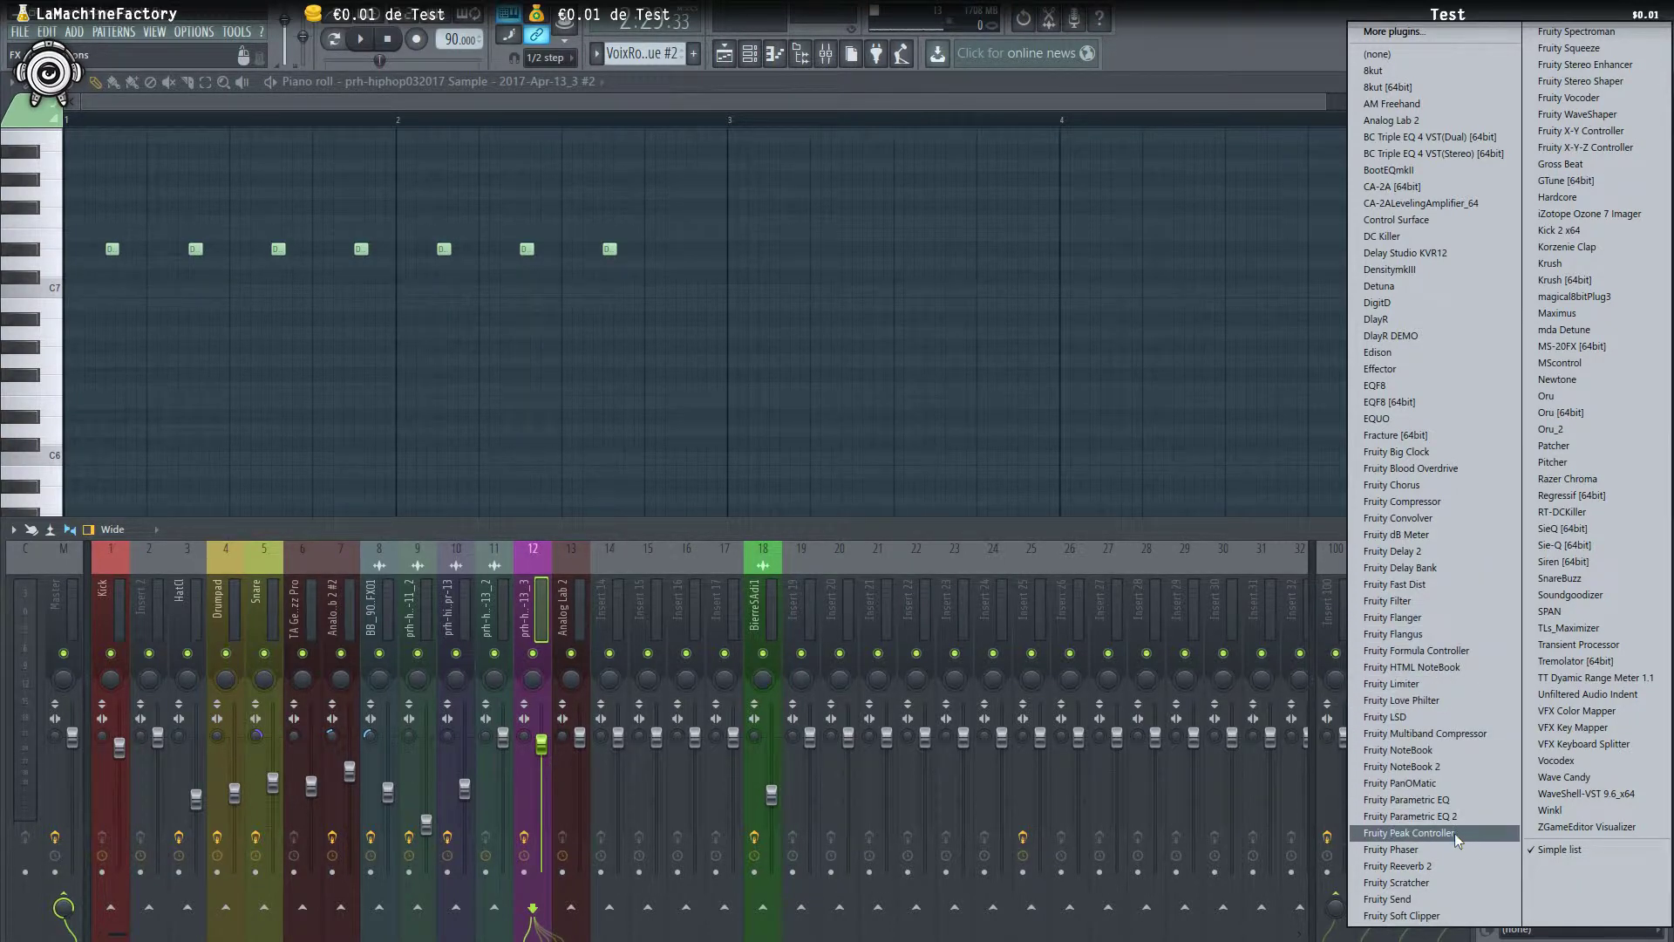
pyautogui.click(1419, 558)
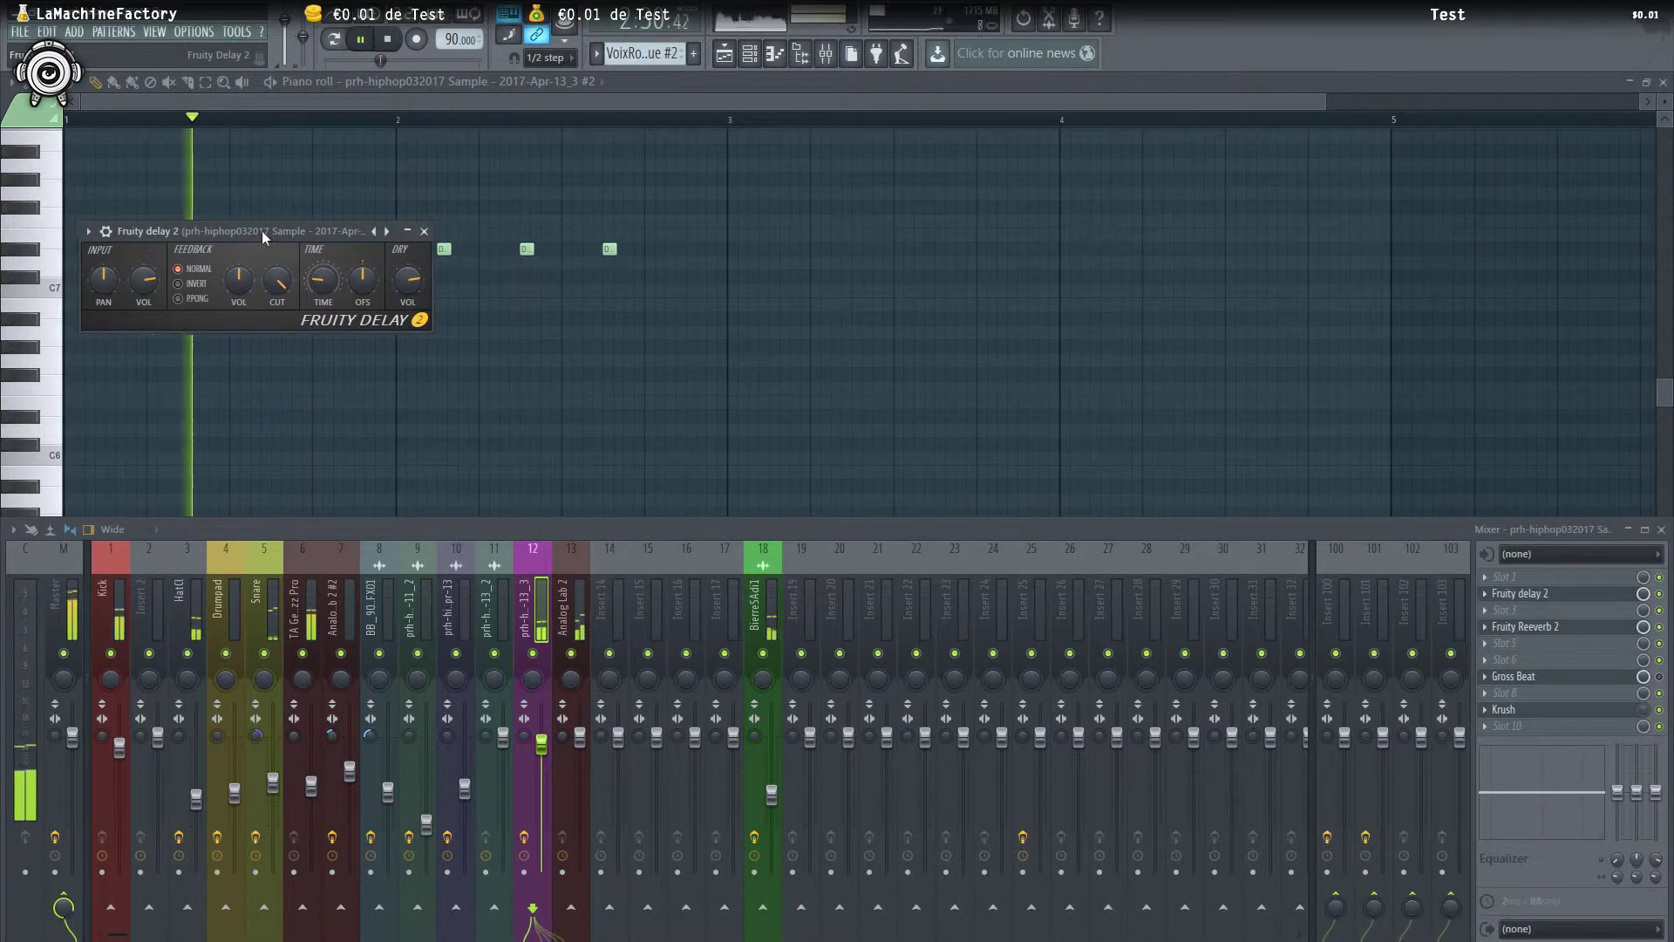
pyautogui.moveTo(262, 231); pyautogui.dragTo(569, 324)
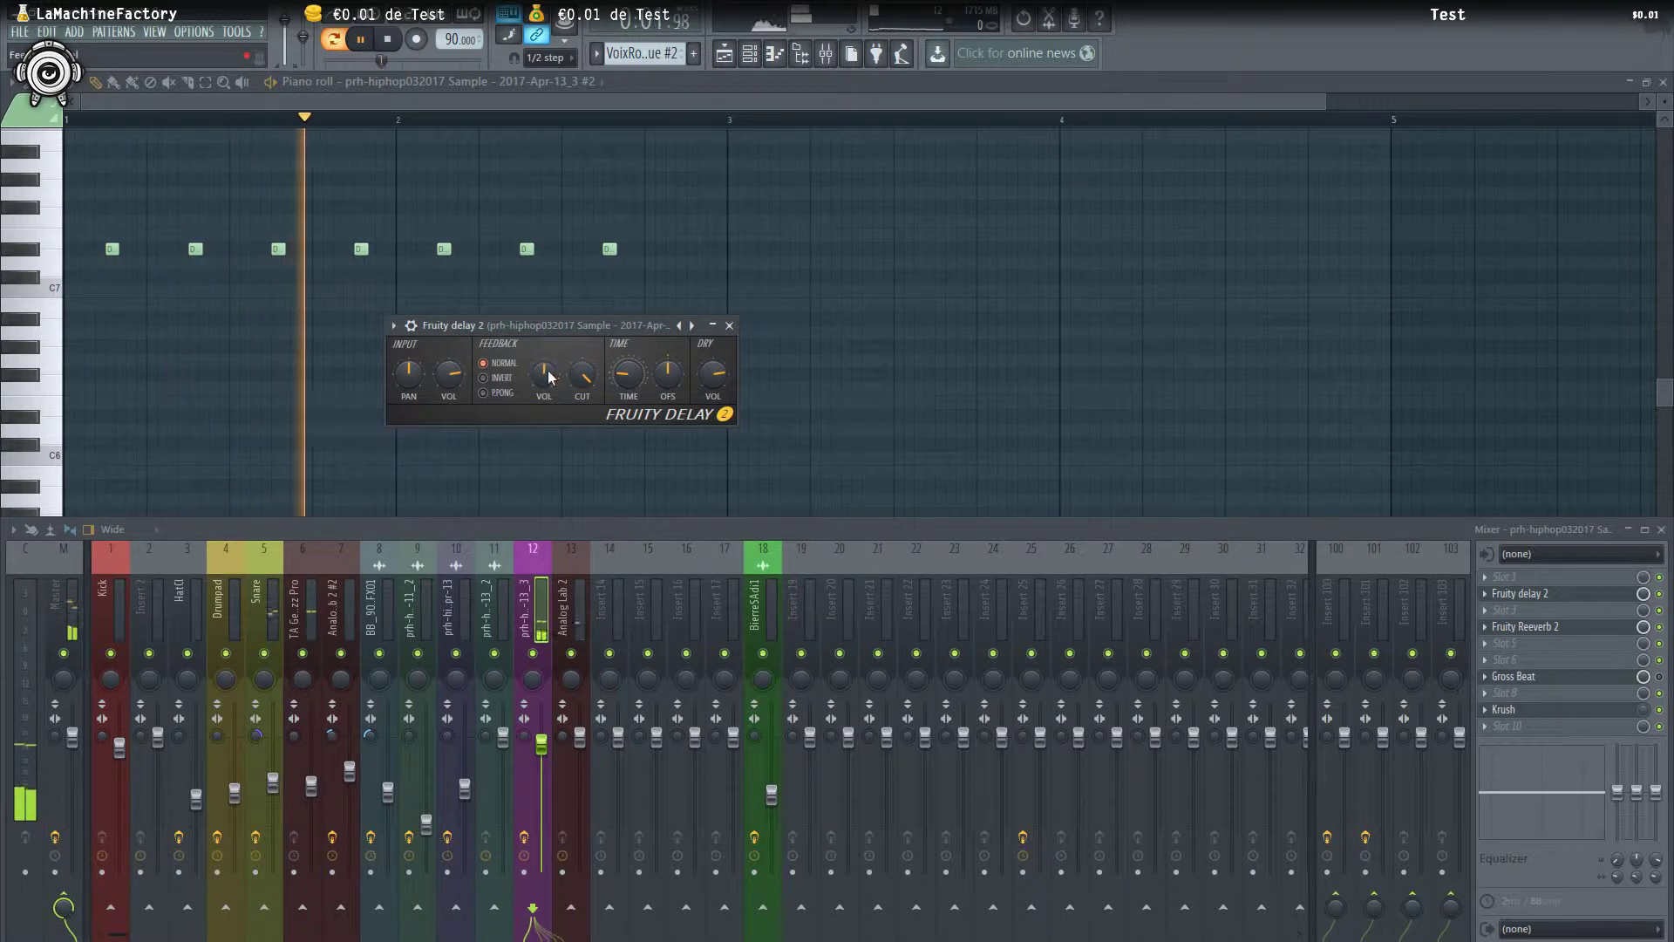
pyautogui.moveTo(543, 373); pyautogui.dragTo(543, 401)
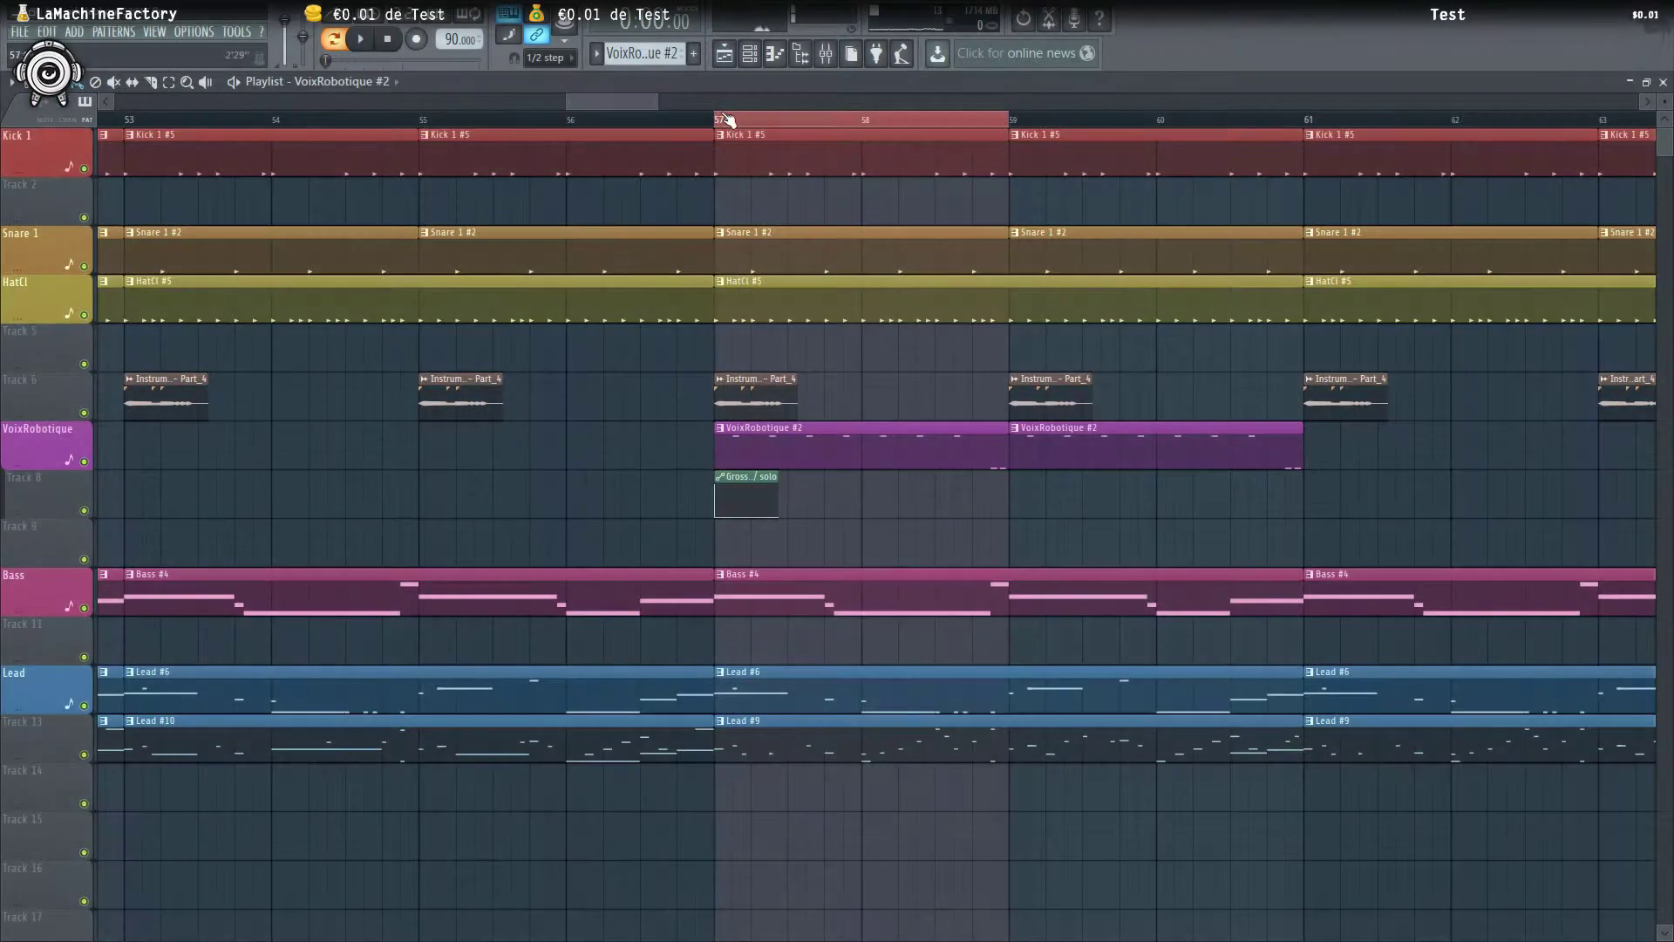
# Play the VoixRobotique #2 section from bar 57 and check its effects in the mixer
pyautogui.press('space')
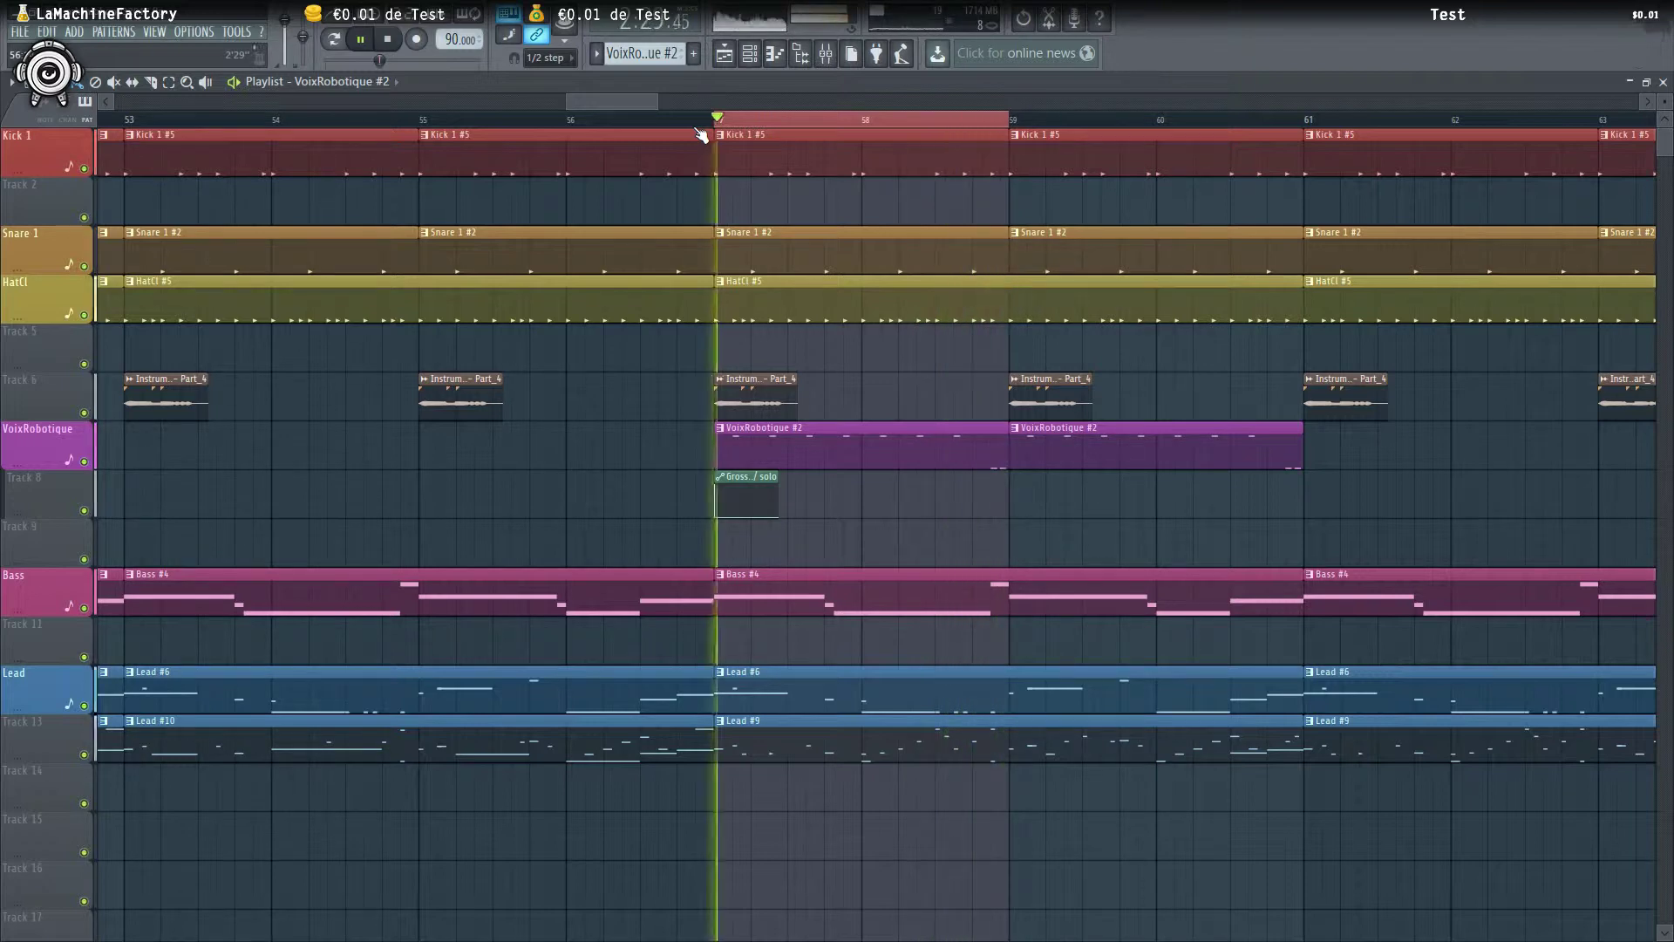
pyautogui.press('space')
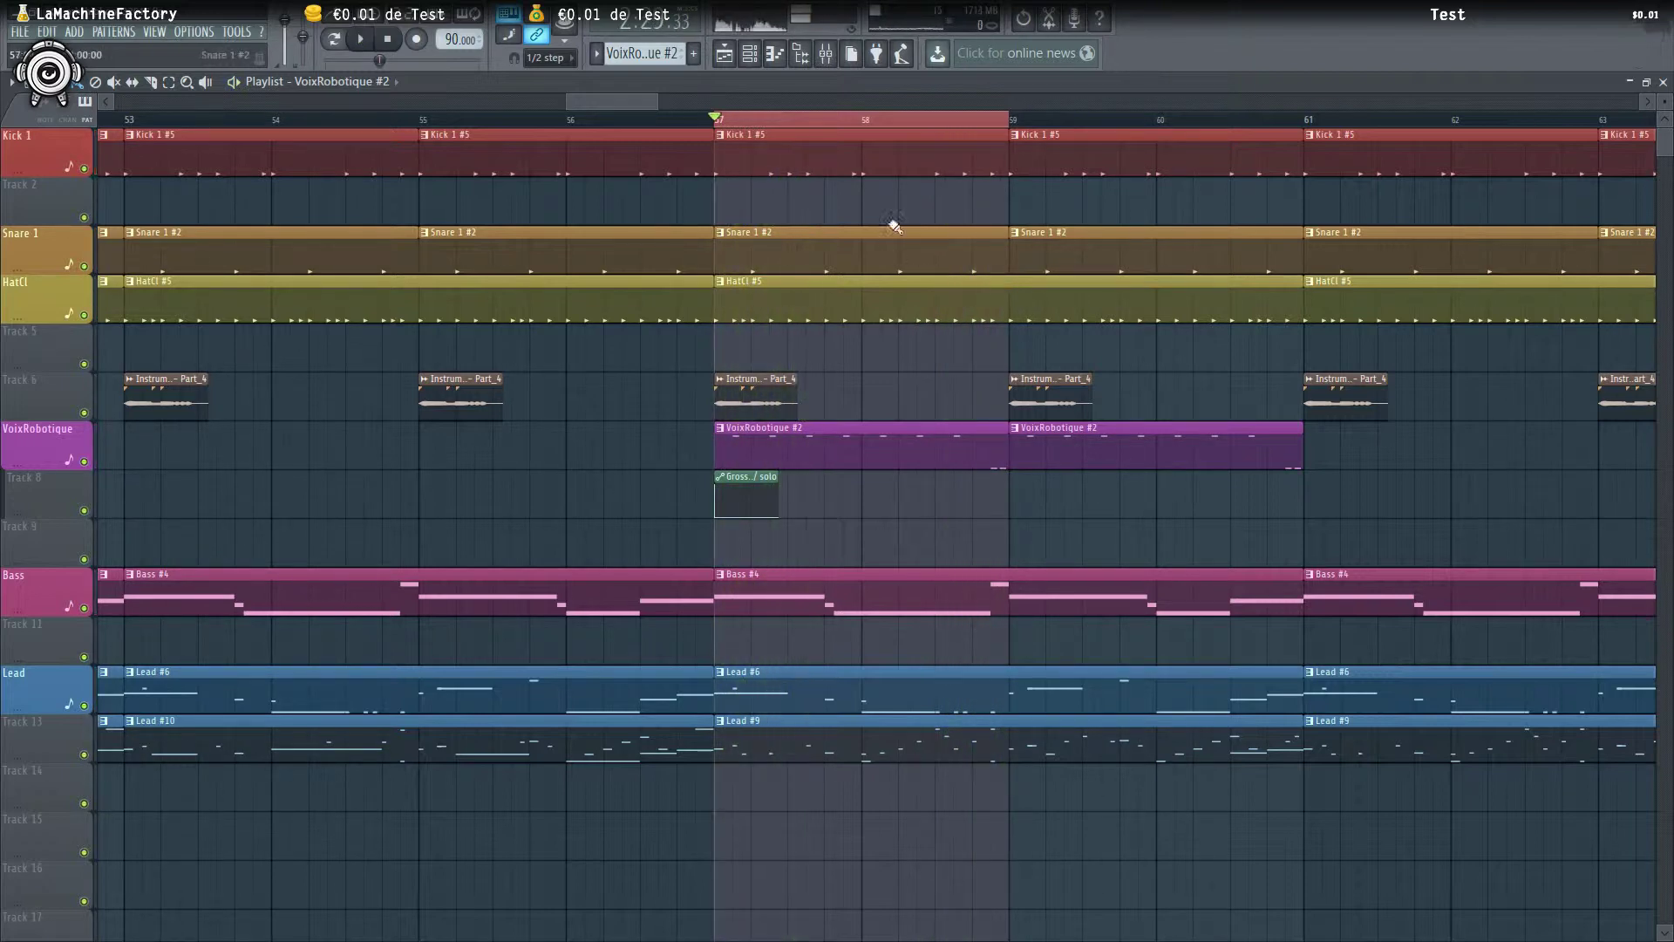
pyautogui.click(827, 57)
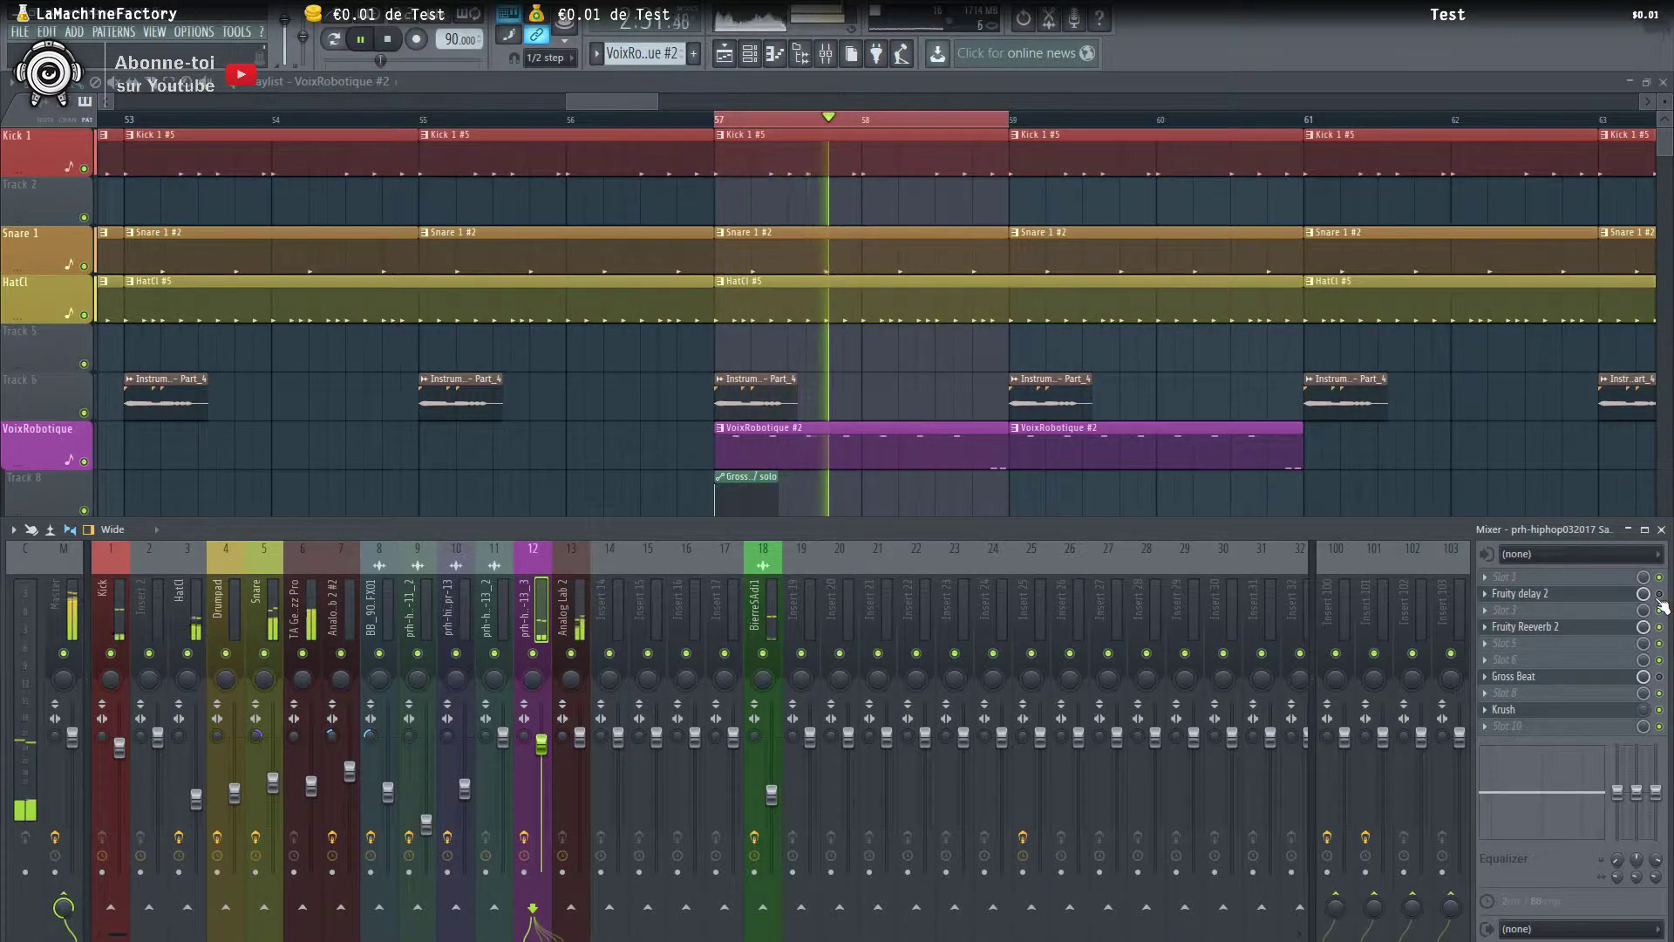
pyautogui.press('F9')
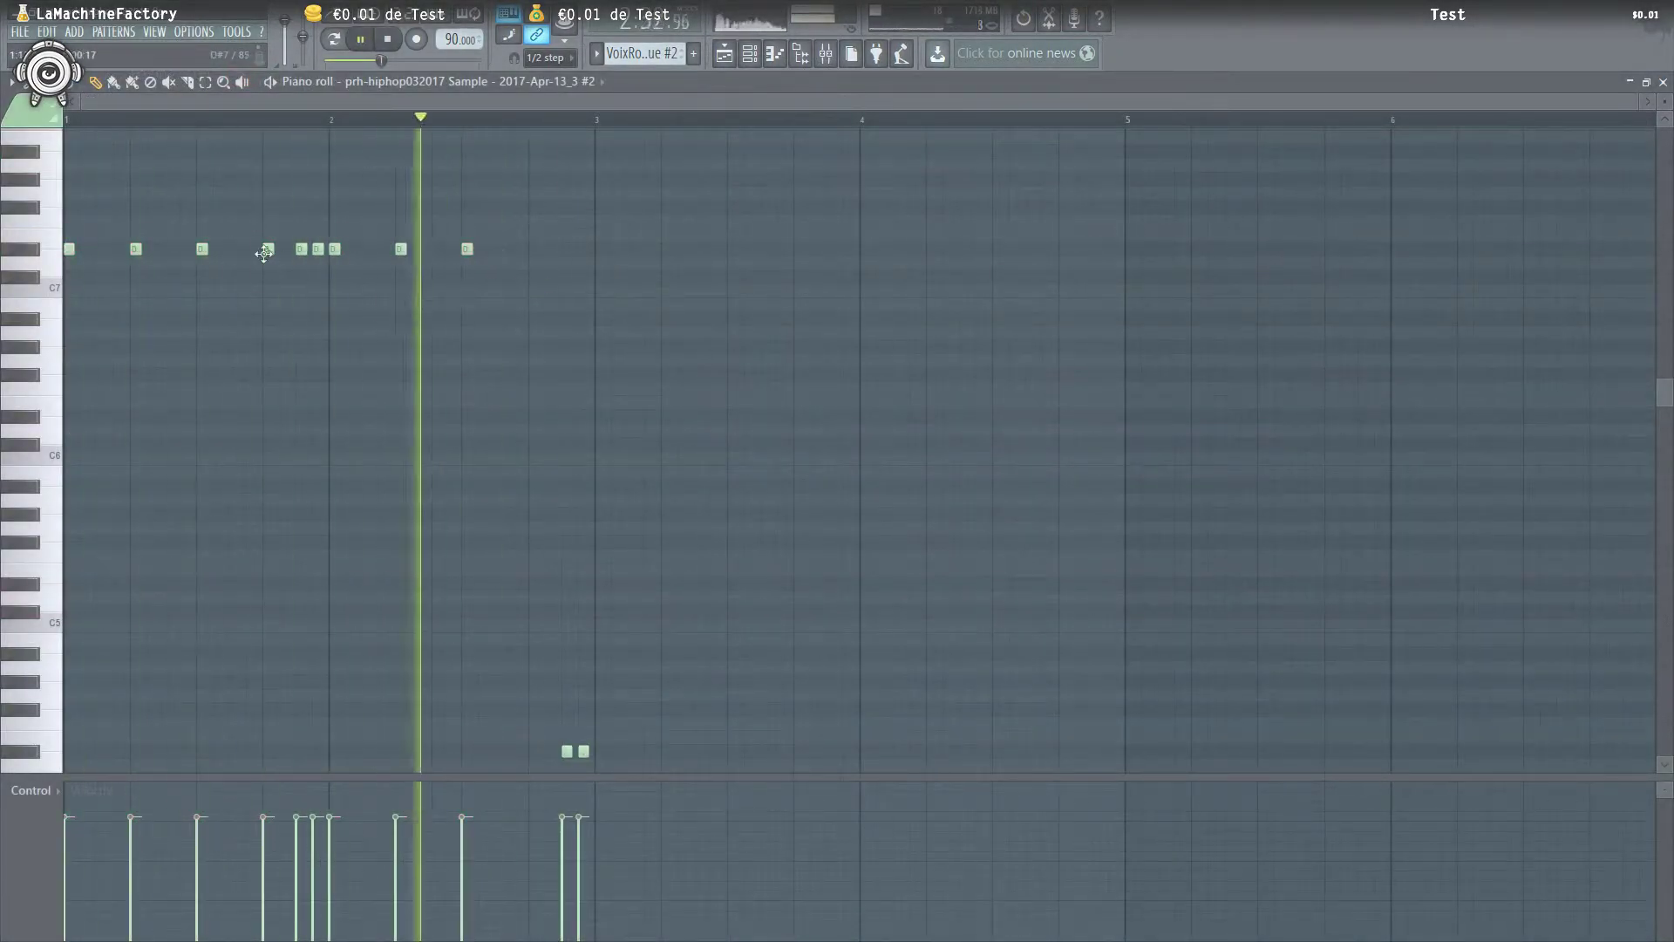
# Shift the D#7 note at the start of bar 2 later, add another near the bar's end, and lower the D#7 velocities to about 60%
pyautogui.moveTo(334, 249); pyautogui.dragTo(366, 251)
pyautogui.click(533, 249)
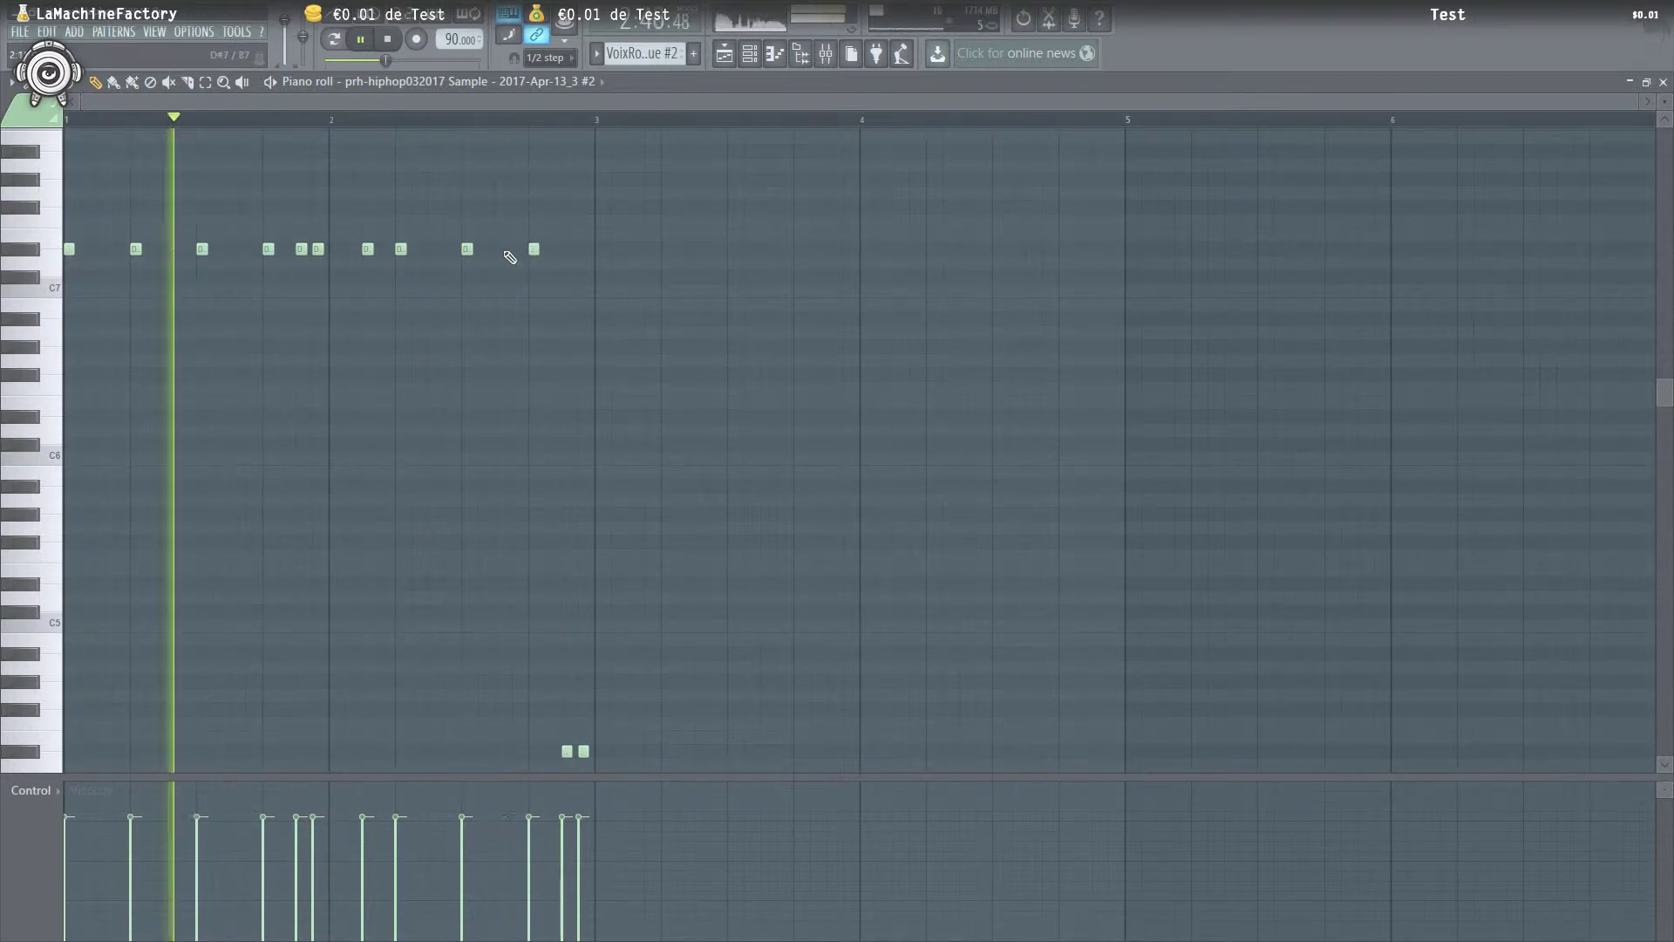
pyautogui.scroll(-2, 858, 449)
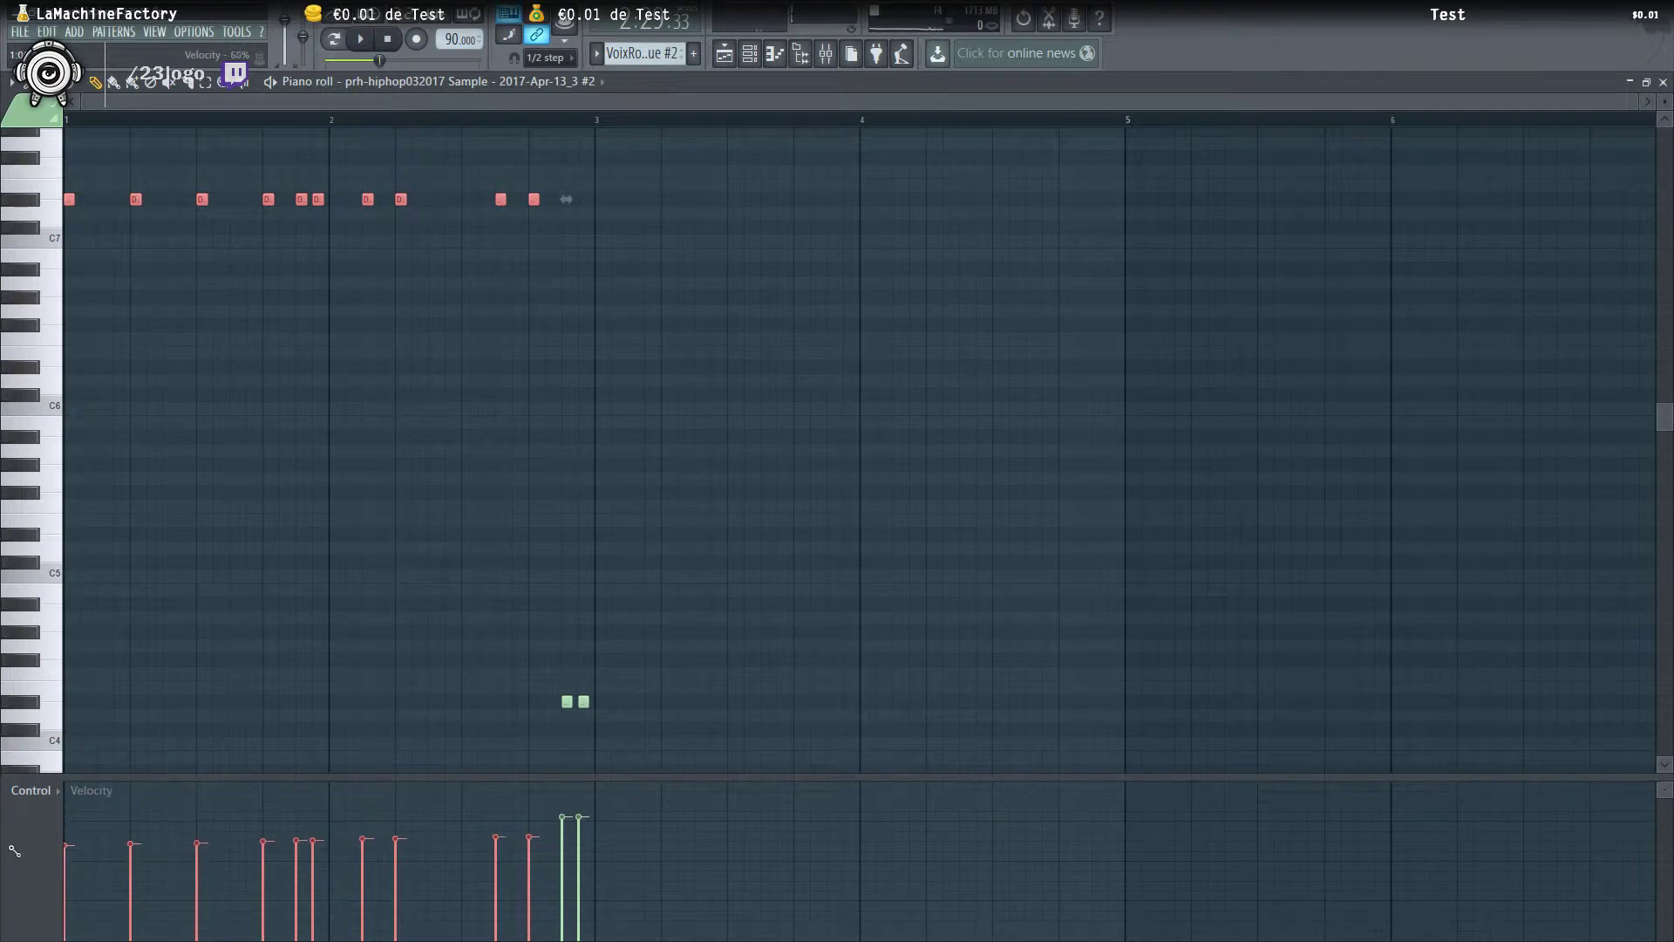
pyautogui.moveTo(606, 852); pyautogui.dragTo(50, 850)
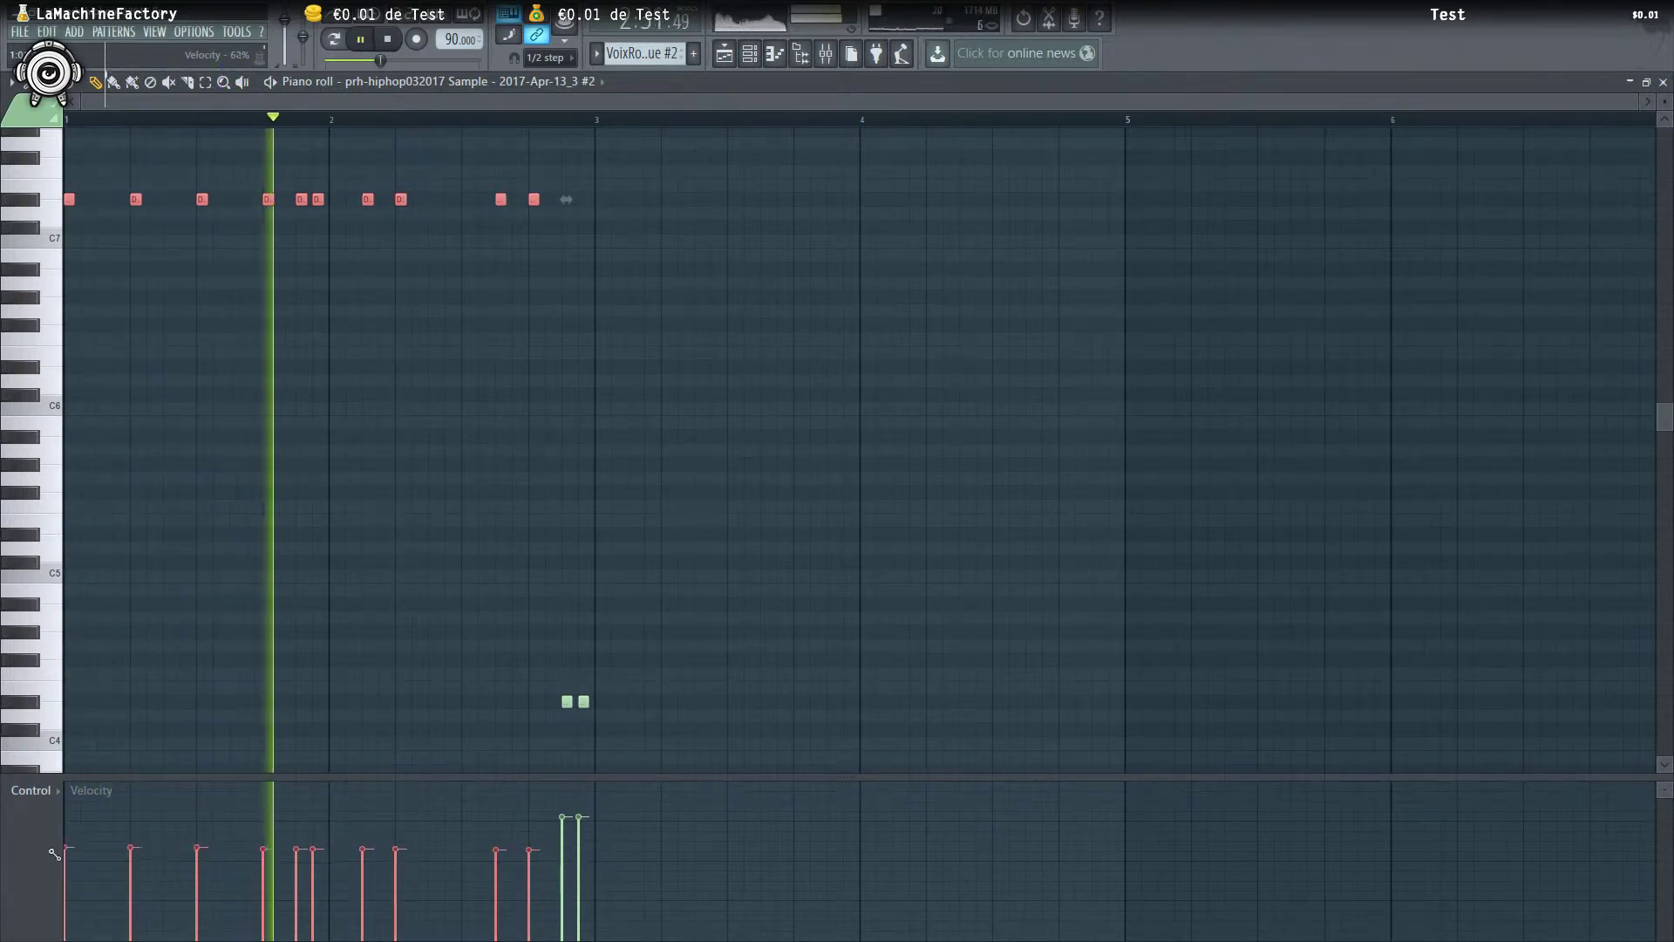
# Extend the VoixRobotique #2 clips in the playlist up to bar 65 and play the section
pyautogui.click(729, 56)
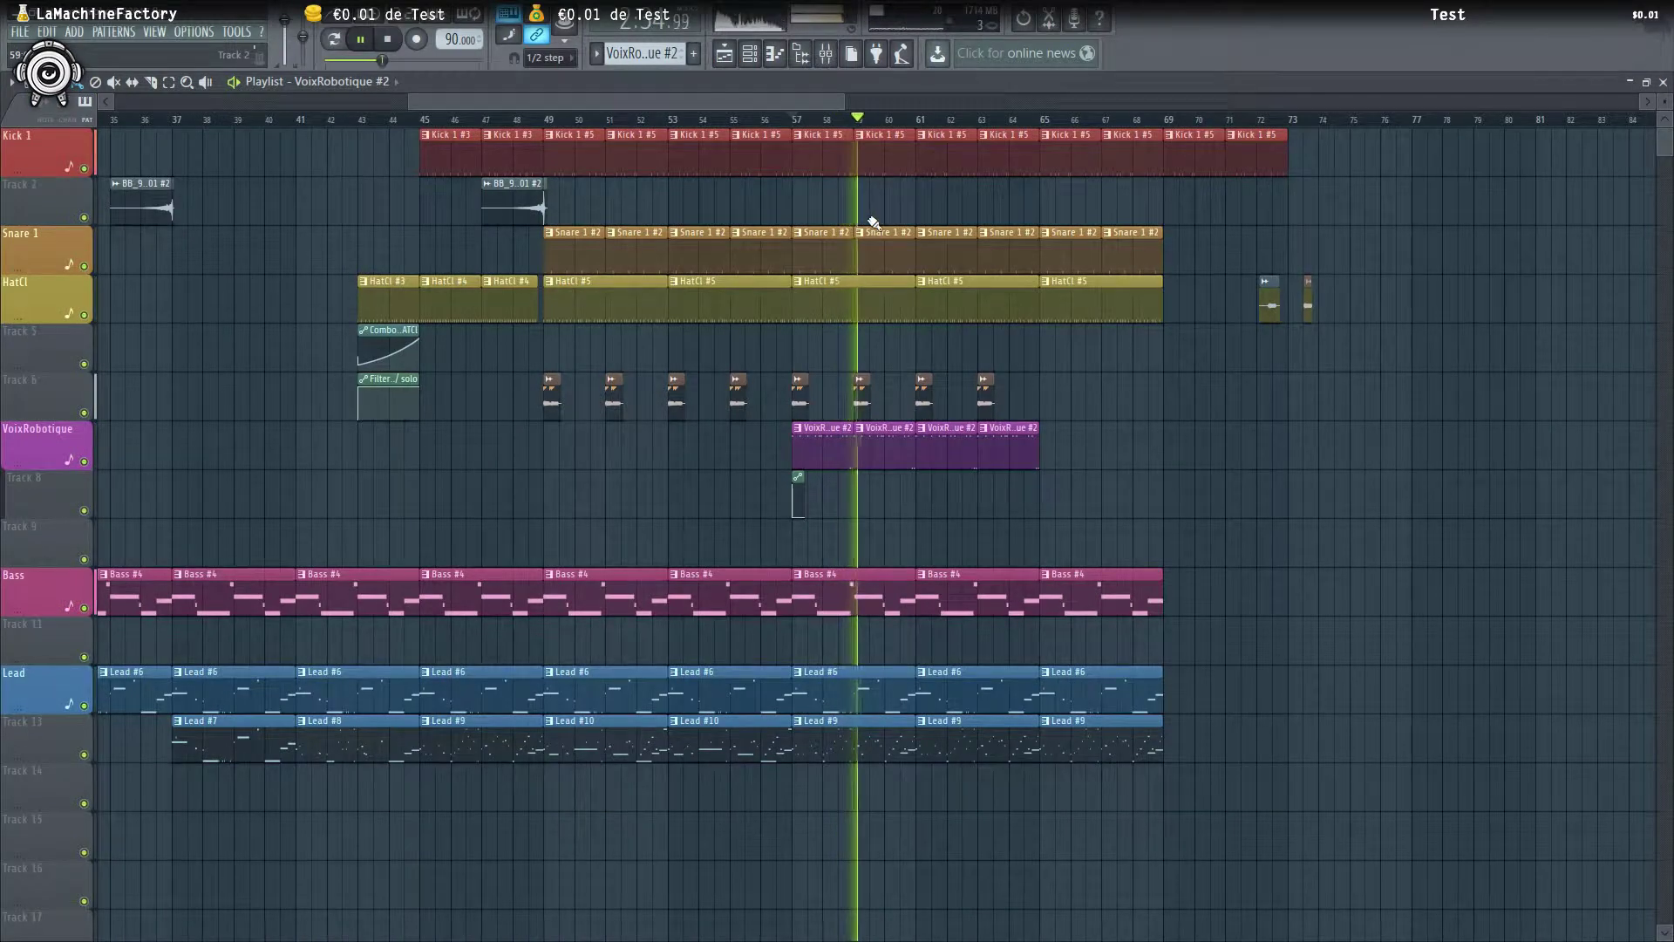
pyautogui.scroll(5, 911, 288)
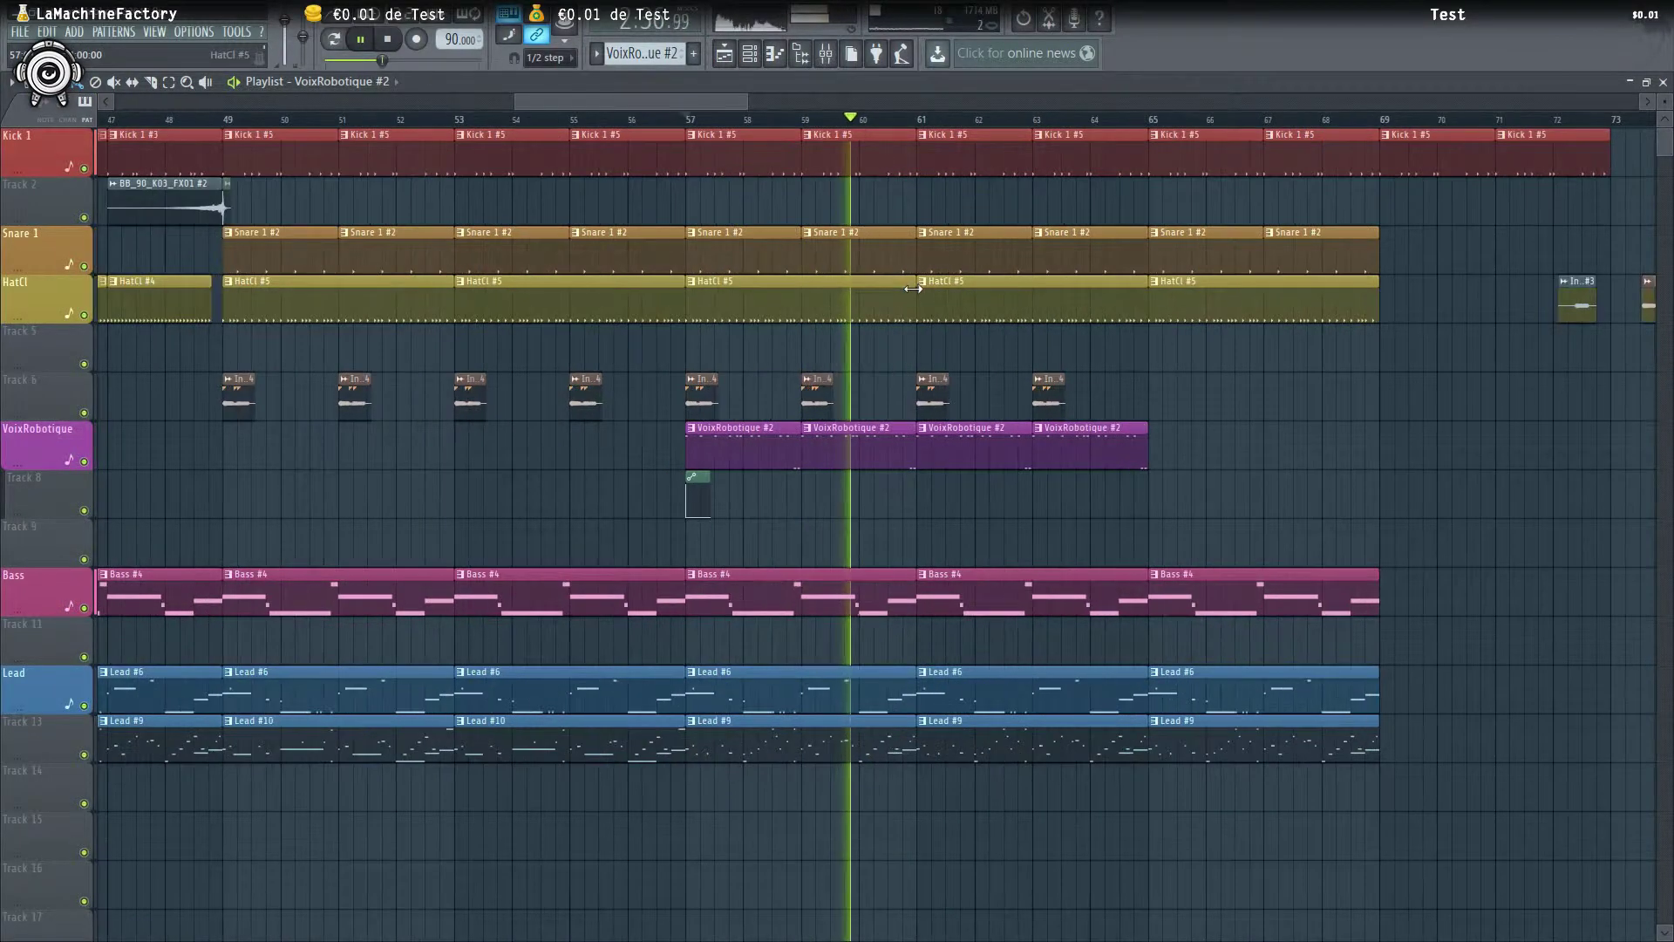
pyautogui.scroll(-3, 653, 226)
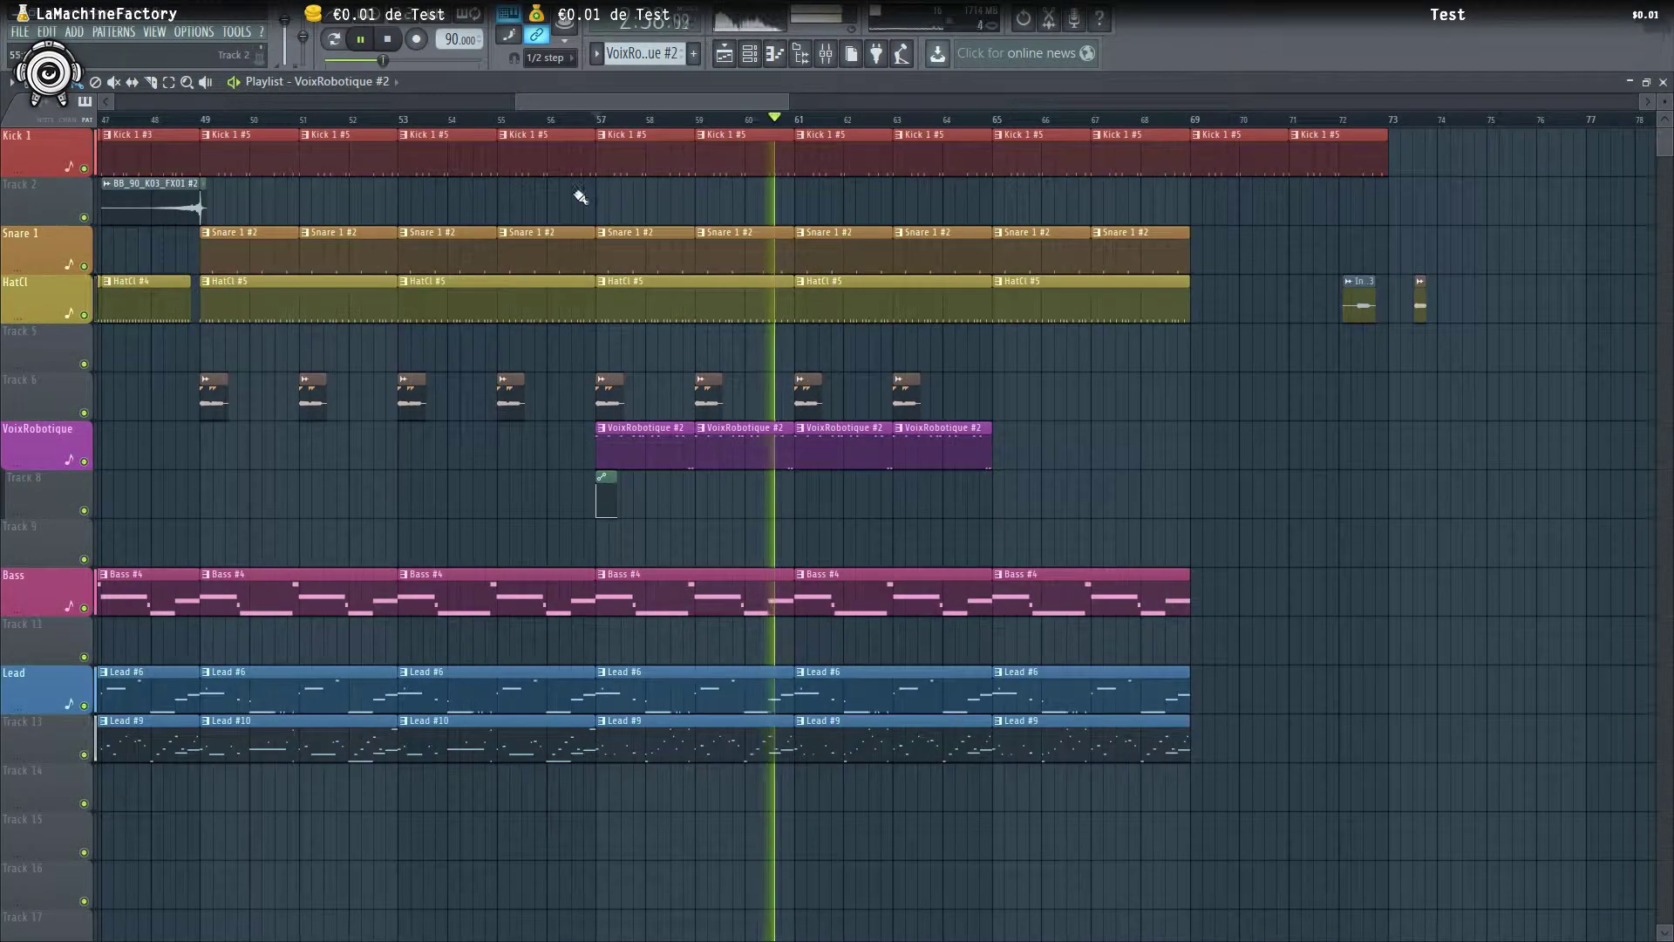
pyautogui.press('space')
# Make the Snare 1 #2 clip at bar 57 unique and open its notes in the piano roll
pyautogui.scroll(3, 637, 214)
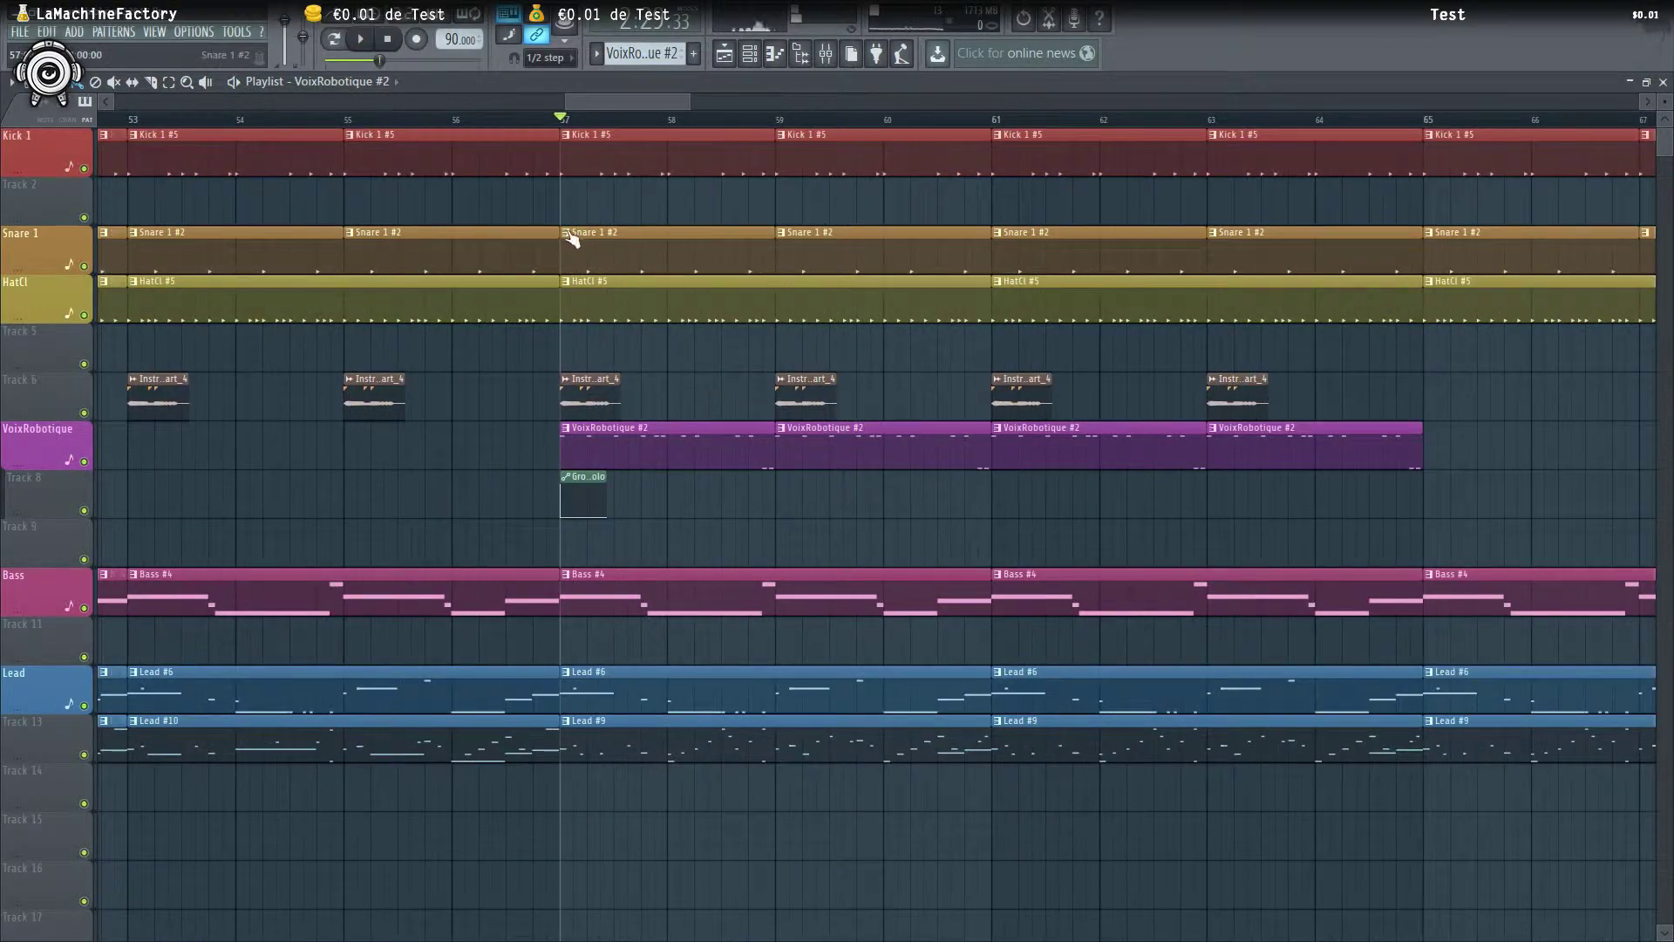
pyautogui.click(567, 233)
pyautogui.click(640, 342)
pyautogui.doubleClick(638, 256)
pyautogui.scroll(-3, 644, 261)
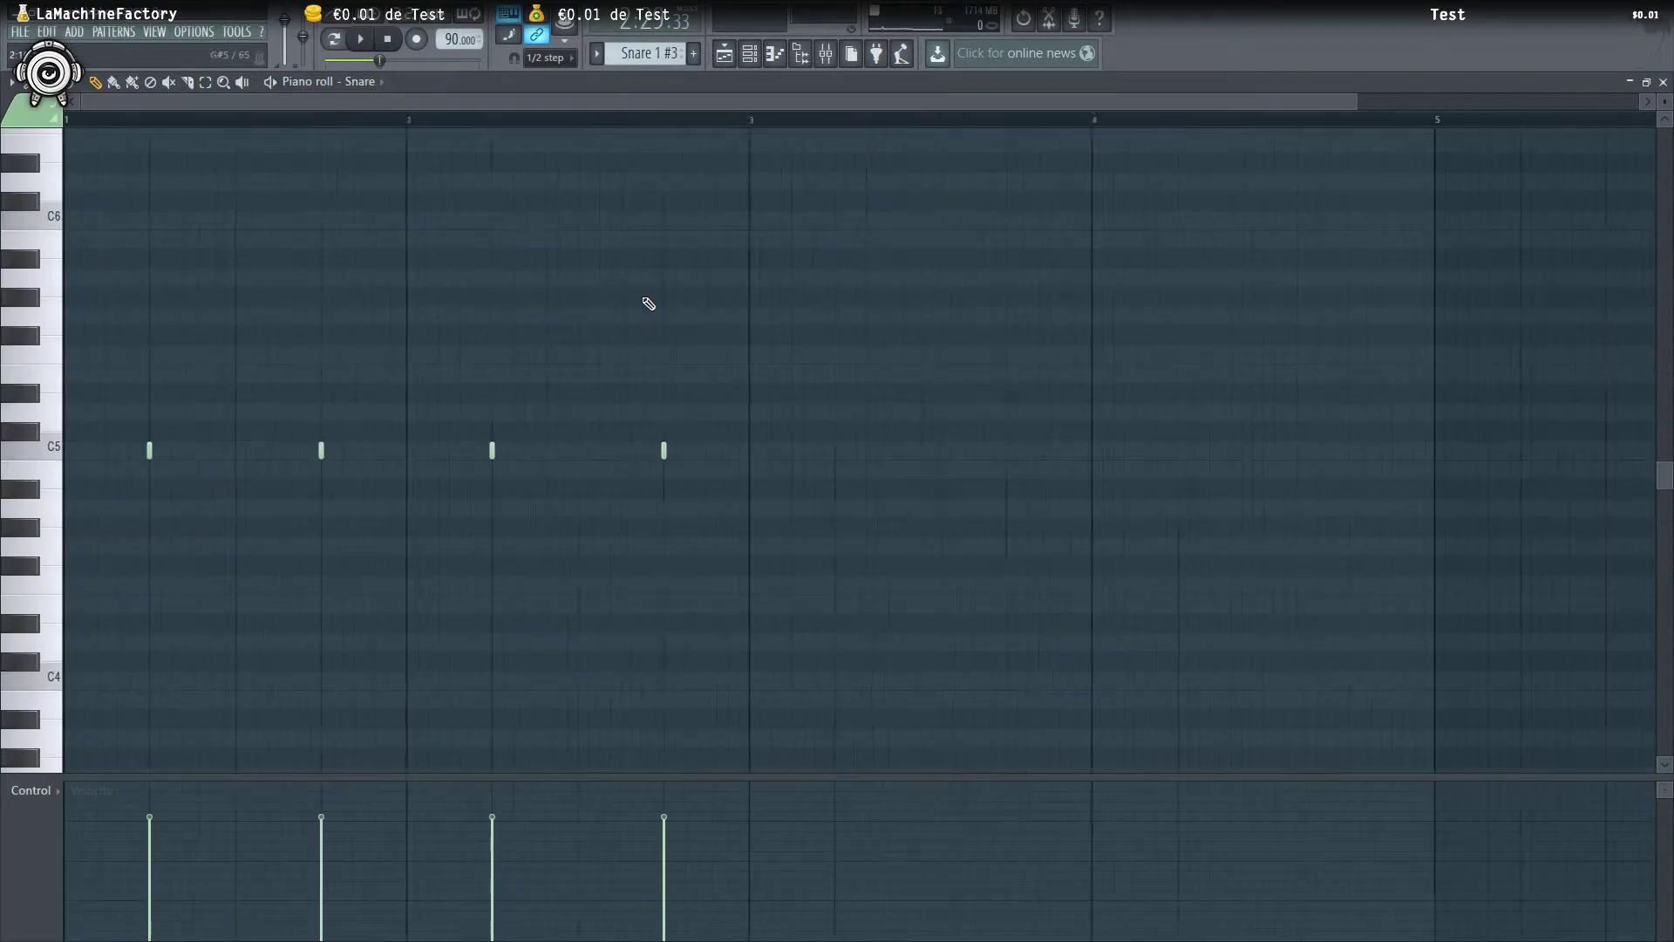
# Add one extra C5 snare hit near the end of bar 2 while the pattern plays
pyautogui.press('space')
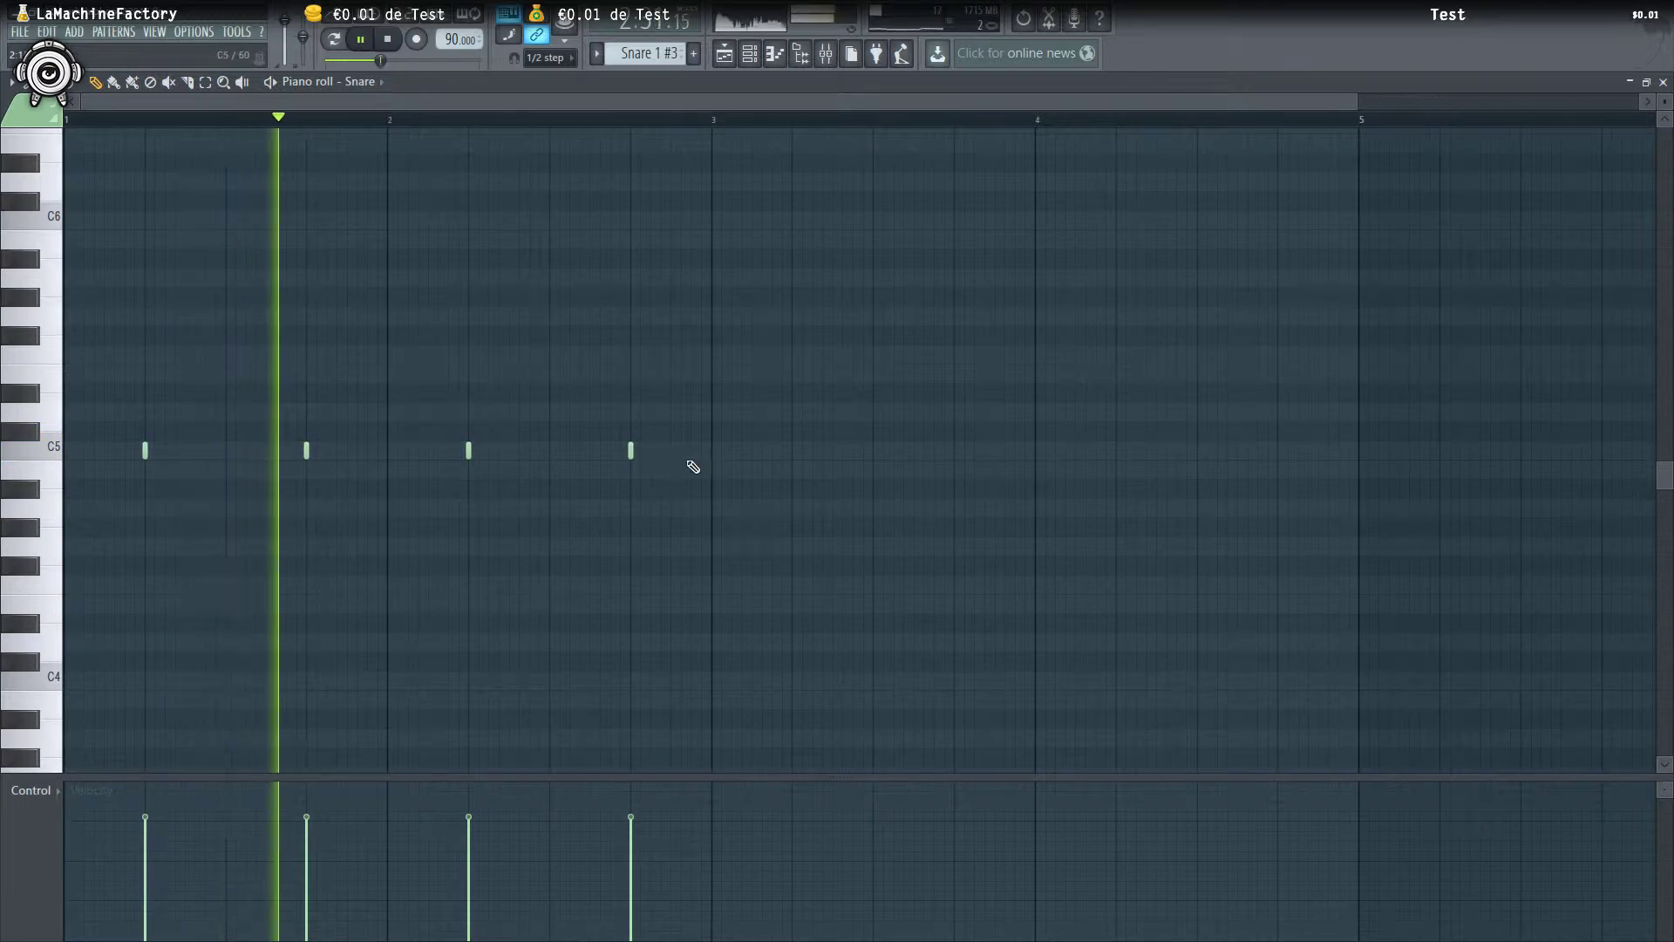
pyautogui.click(651, 450)
pyautogui.click(690, 450)
pyautogui.rightClick(650, 450)
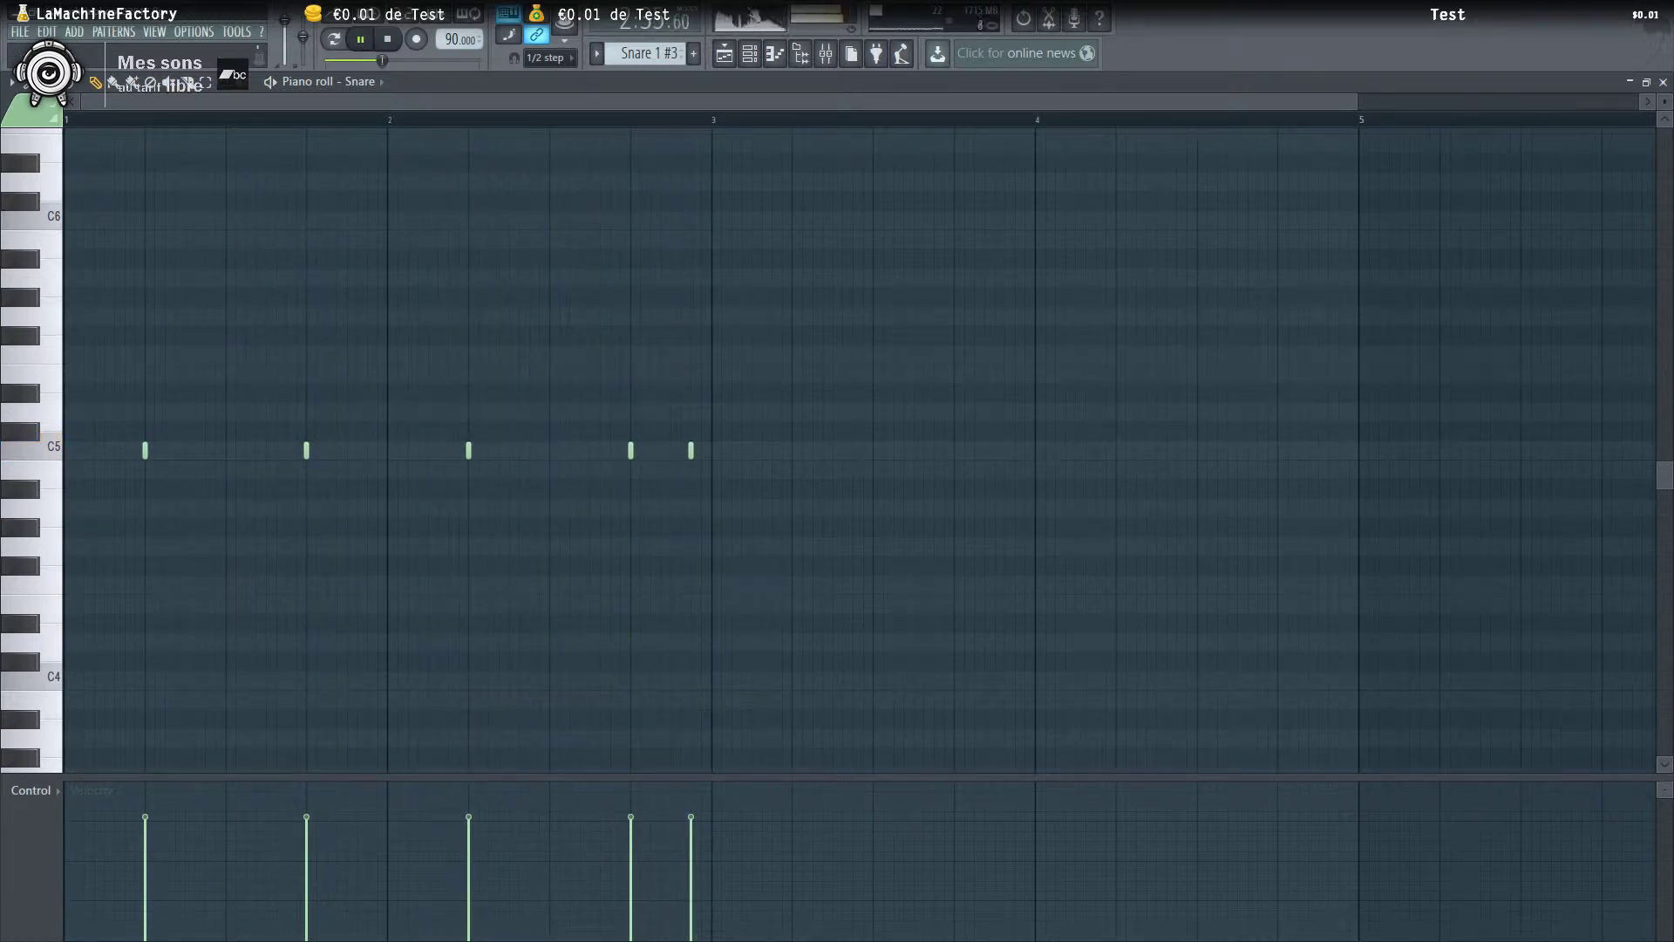
# Open the Bass #5 pattern from the playlist, add four short E2 notes in bar 3, and play the result
pyautogui.click(724, 56)
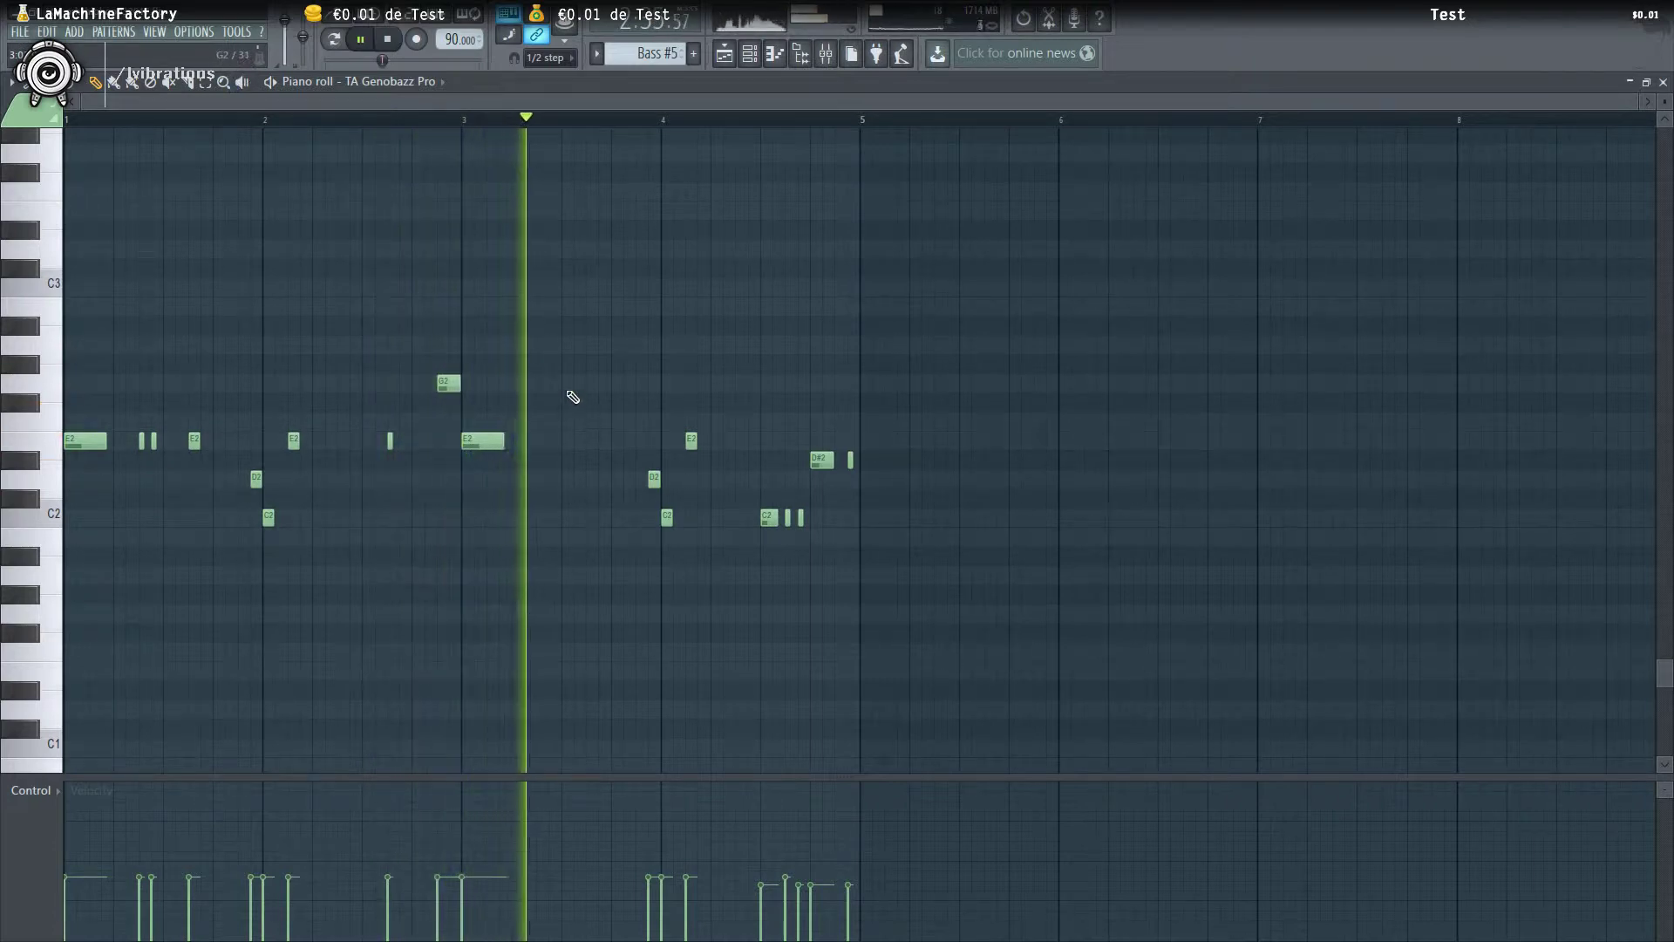
pyautogui.press('space')
pyautogui.press('space')
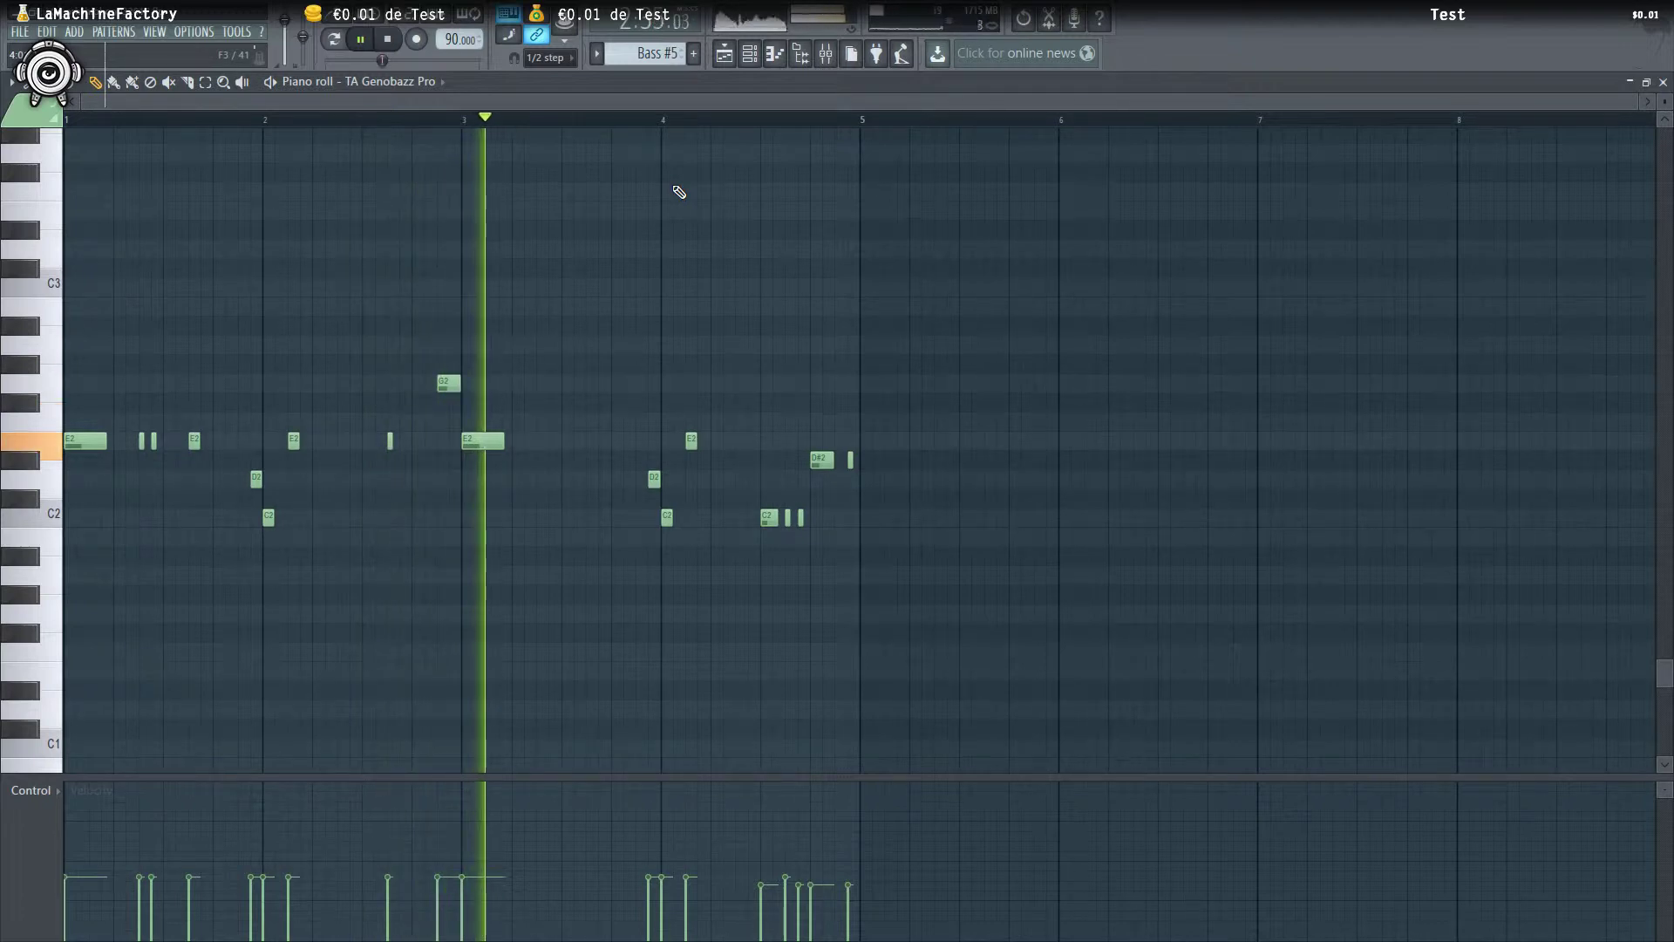
pyautogui.press('space')
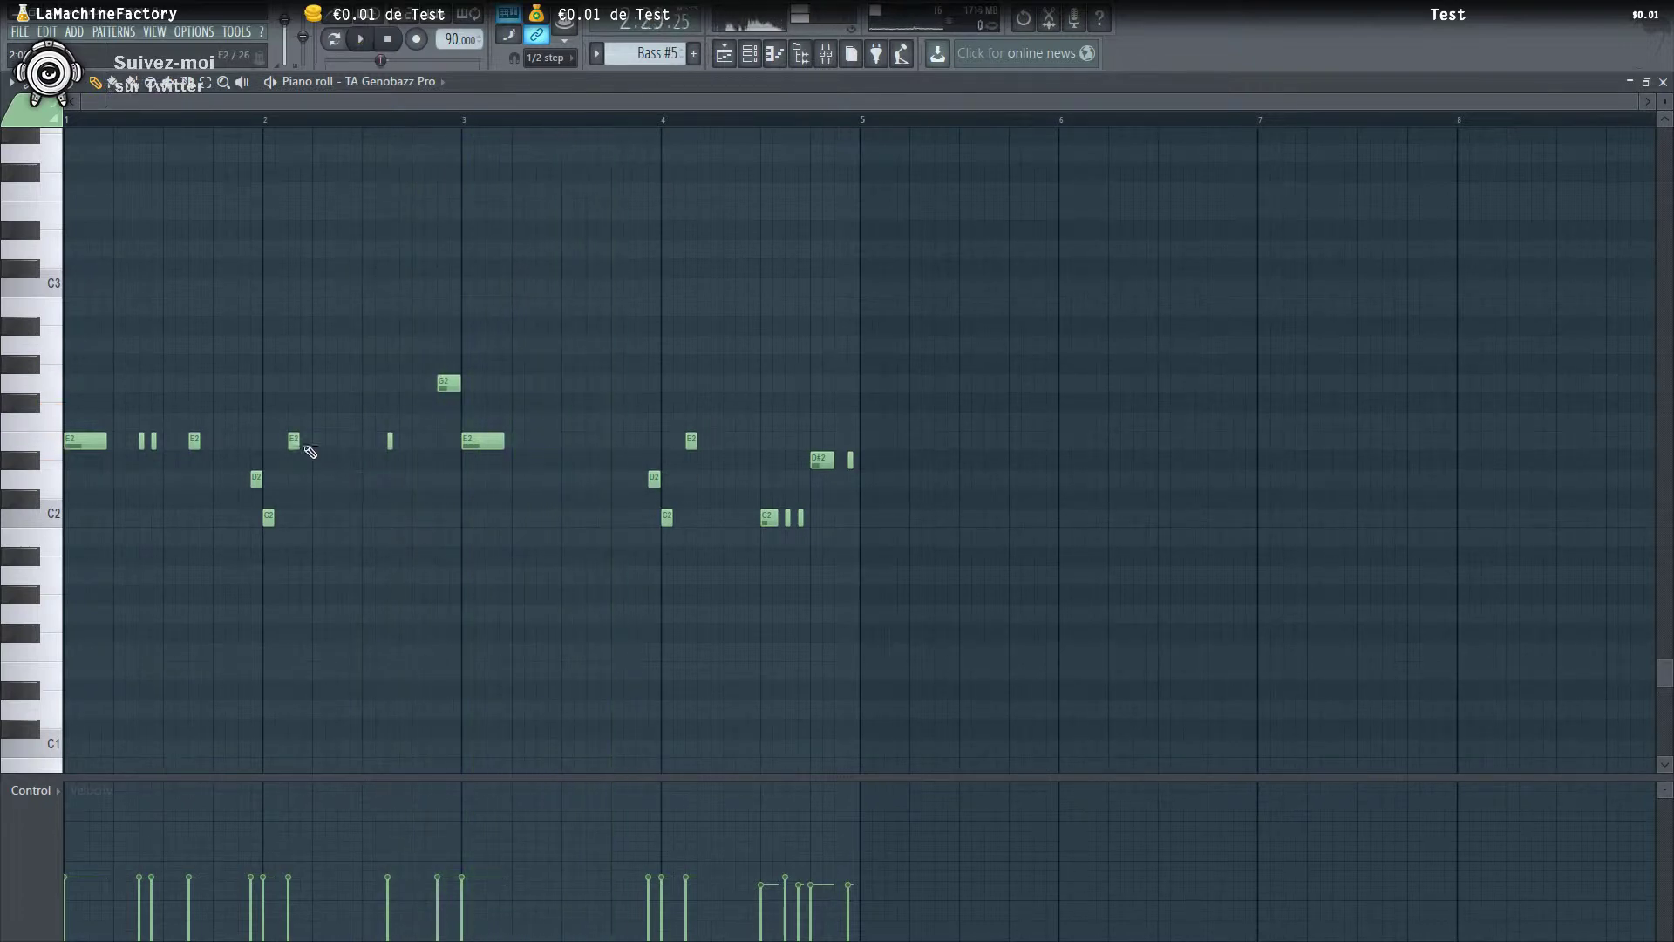
pyautogui.click(539, 440)
pyautogui.click(565, 440)
pyautogui.click(589, 440)
pyautogui.click(614, 440)
pyautogui.press('space')
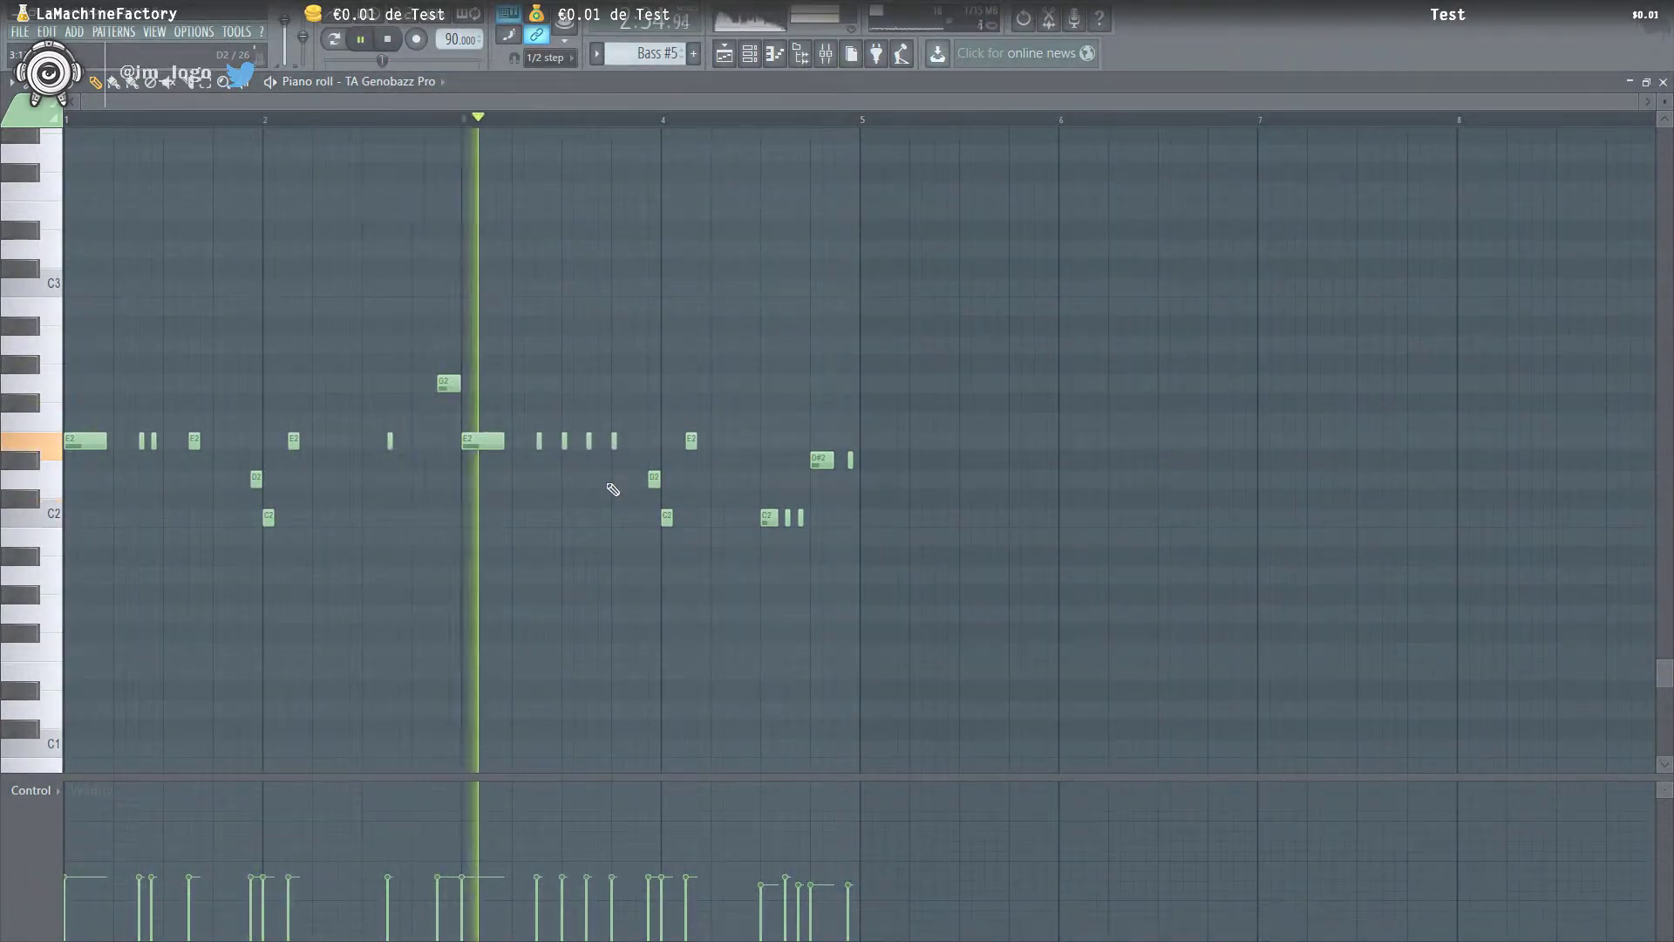
# Fill bar 3 of Bass #5 with extra short E2 notes and a longer last one, and play the section in the playlist
pyautogui.press('space')
pyautogui.click(576, 441)
pyautogui.press('space')
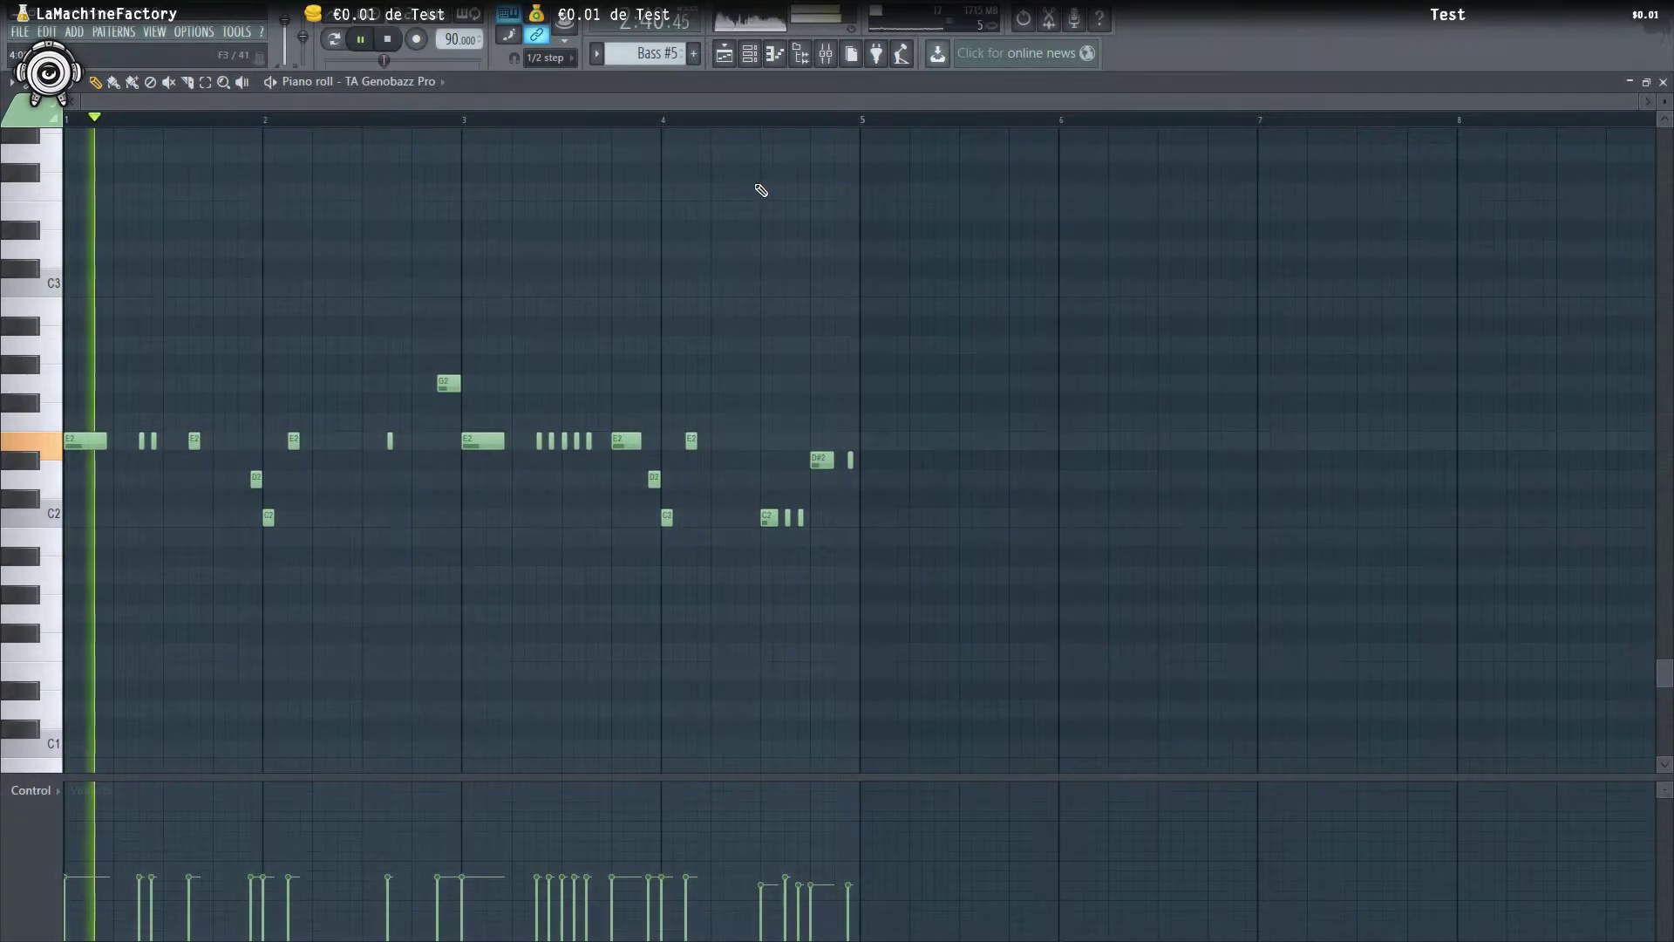
pyautogui.click(726, 54)
pyautogui.scroll(4, 750, 349)
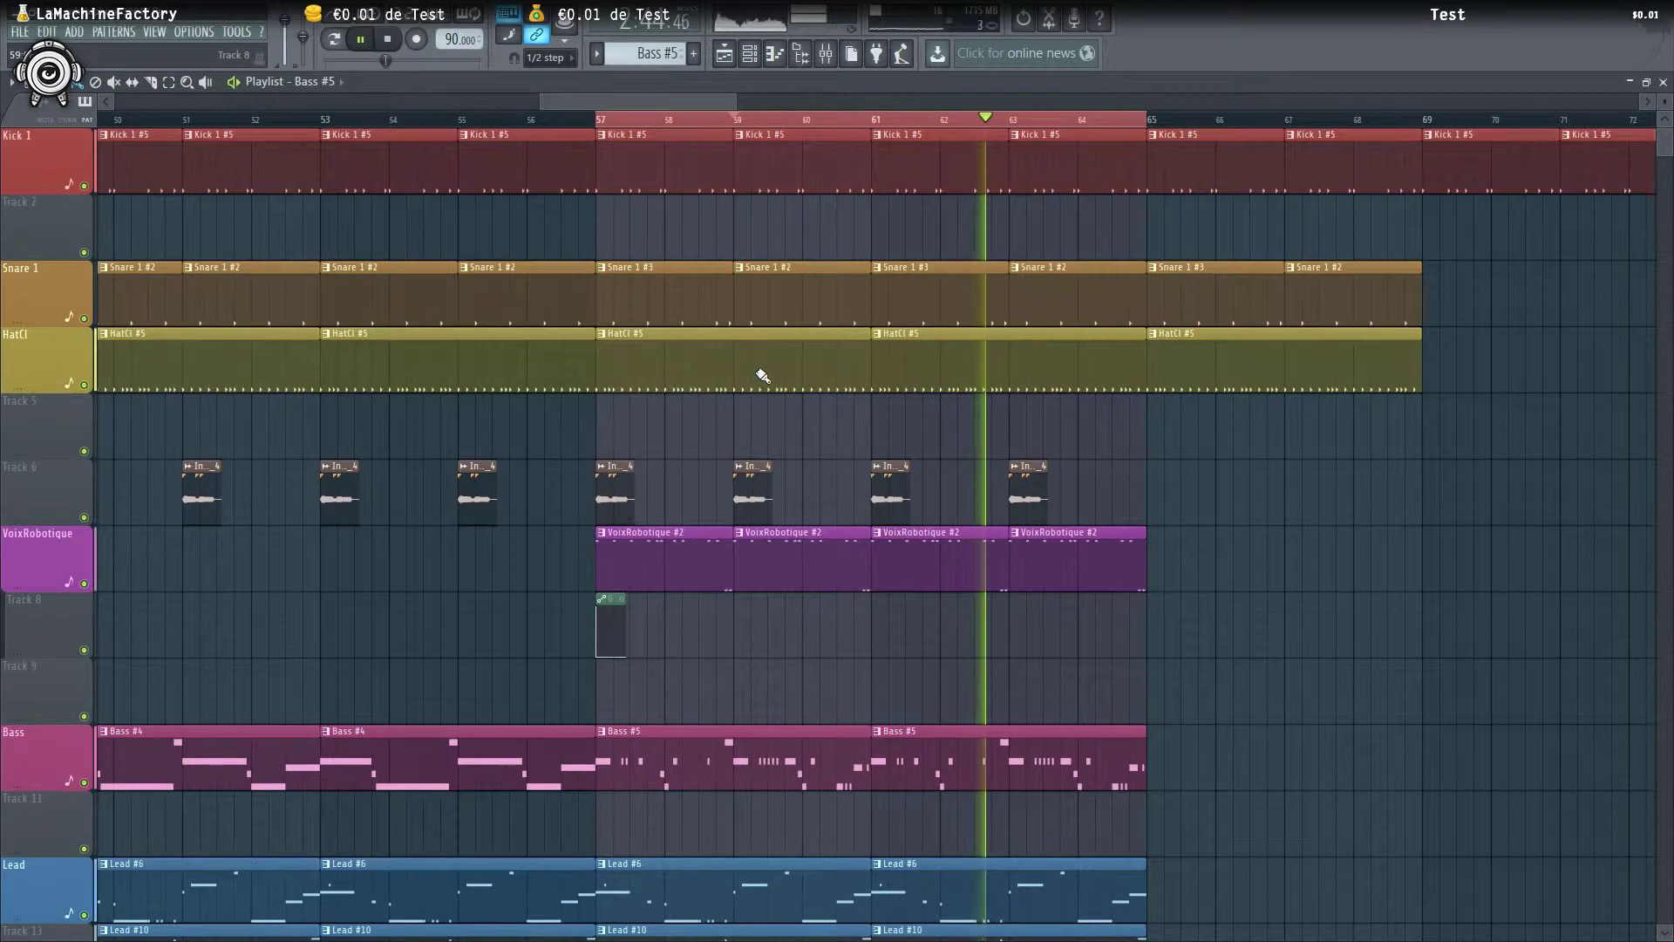
pyautogui.scroll(-1, 762, 374)
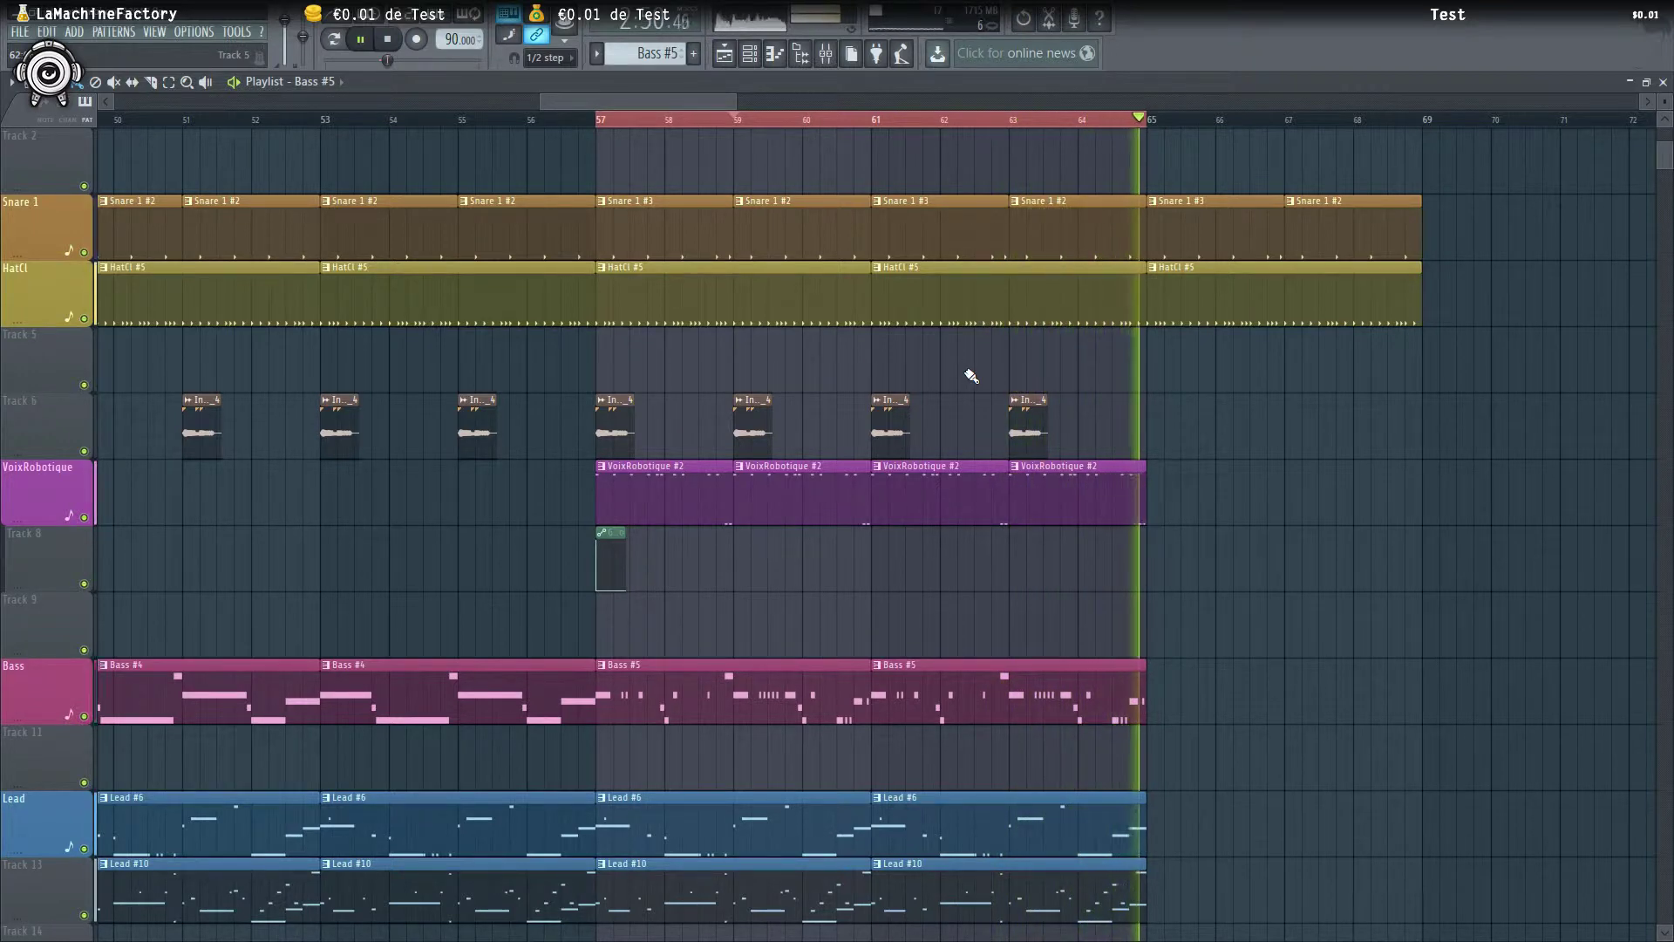
pyautogui.press('space')
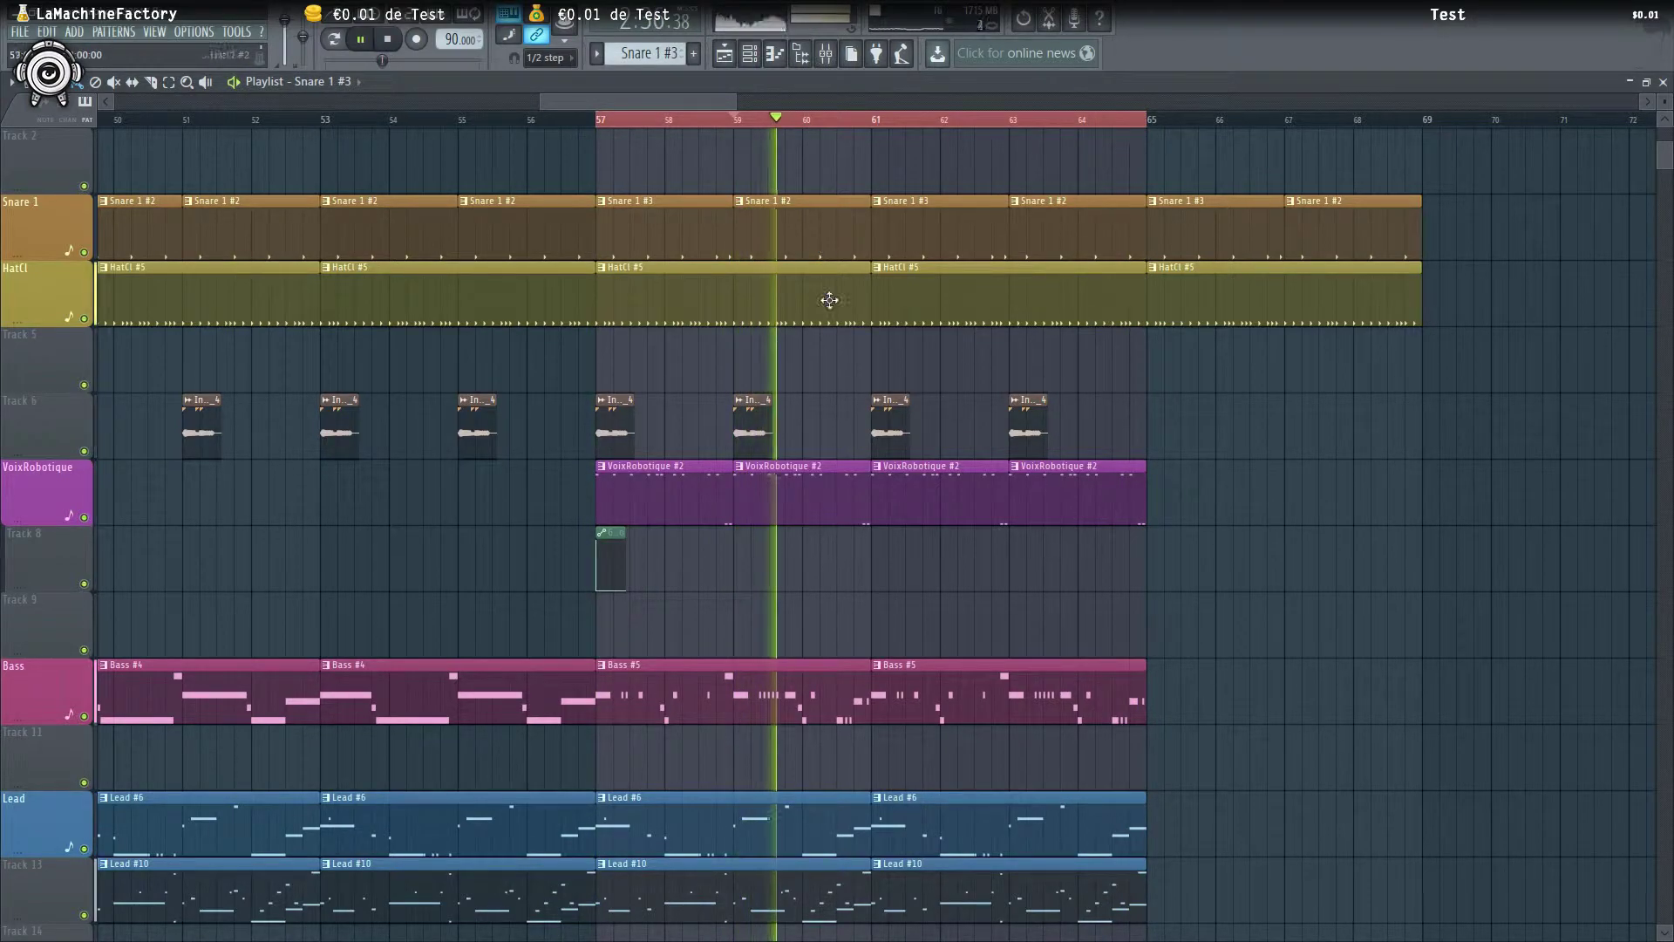
# Solo the Lead track and Track 13 in turn to listen to each lead part on its own
pyautogui.scroll(-3, 839, 335)
pyautogui.scroll(-5, 842, 331)
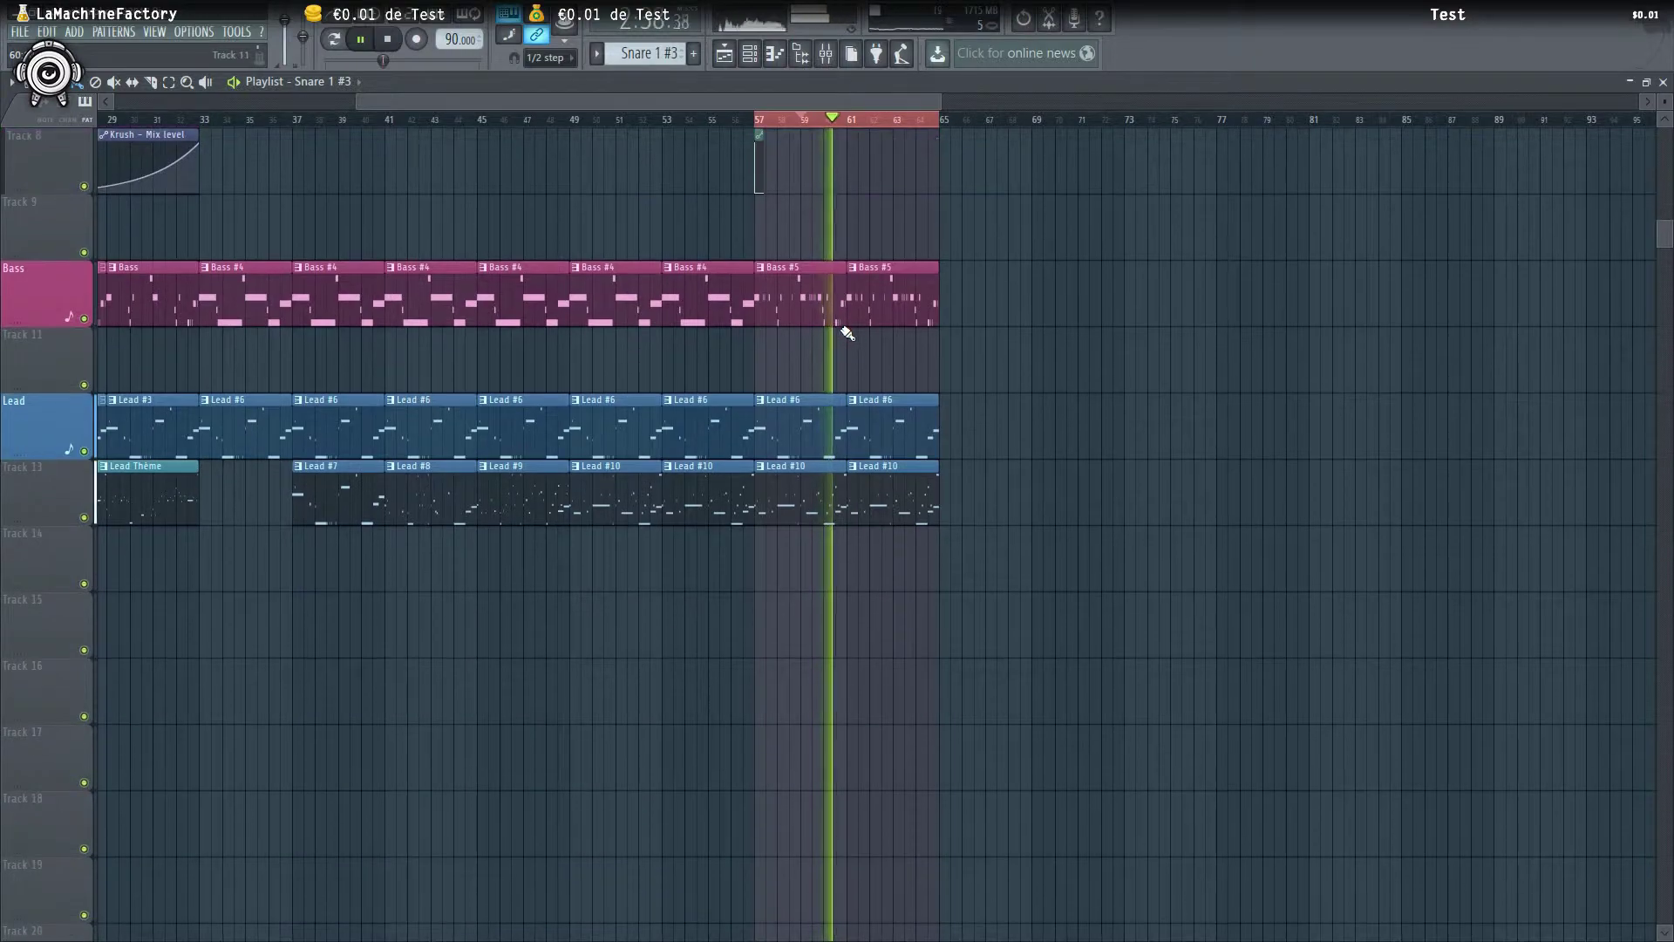
pyautogui.scroll(5, 848, 332)
pyautogui.scroll(-3, 846, 384)
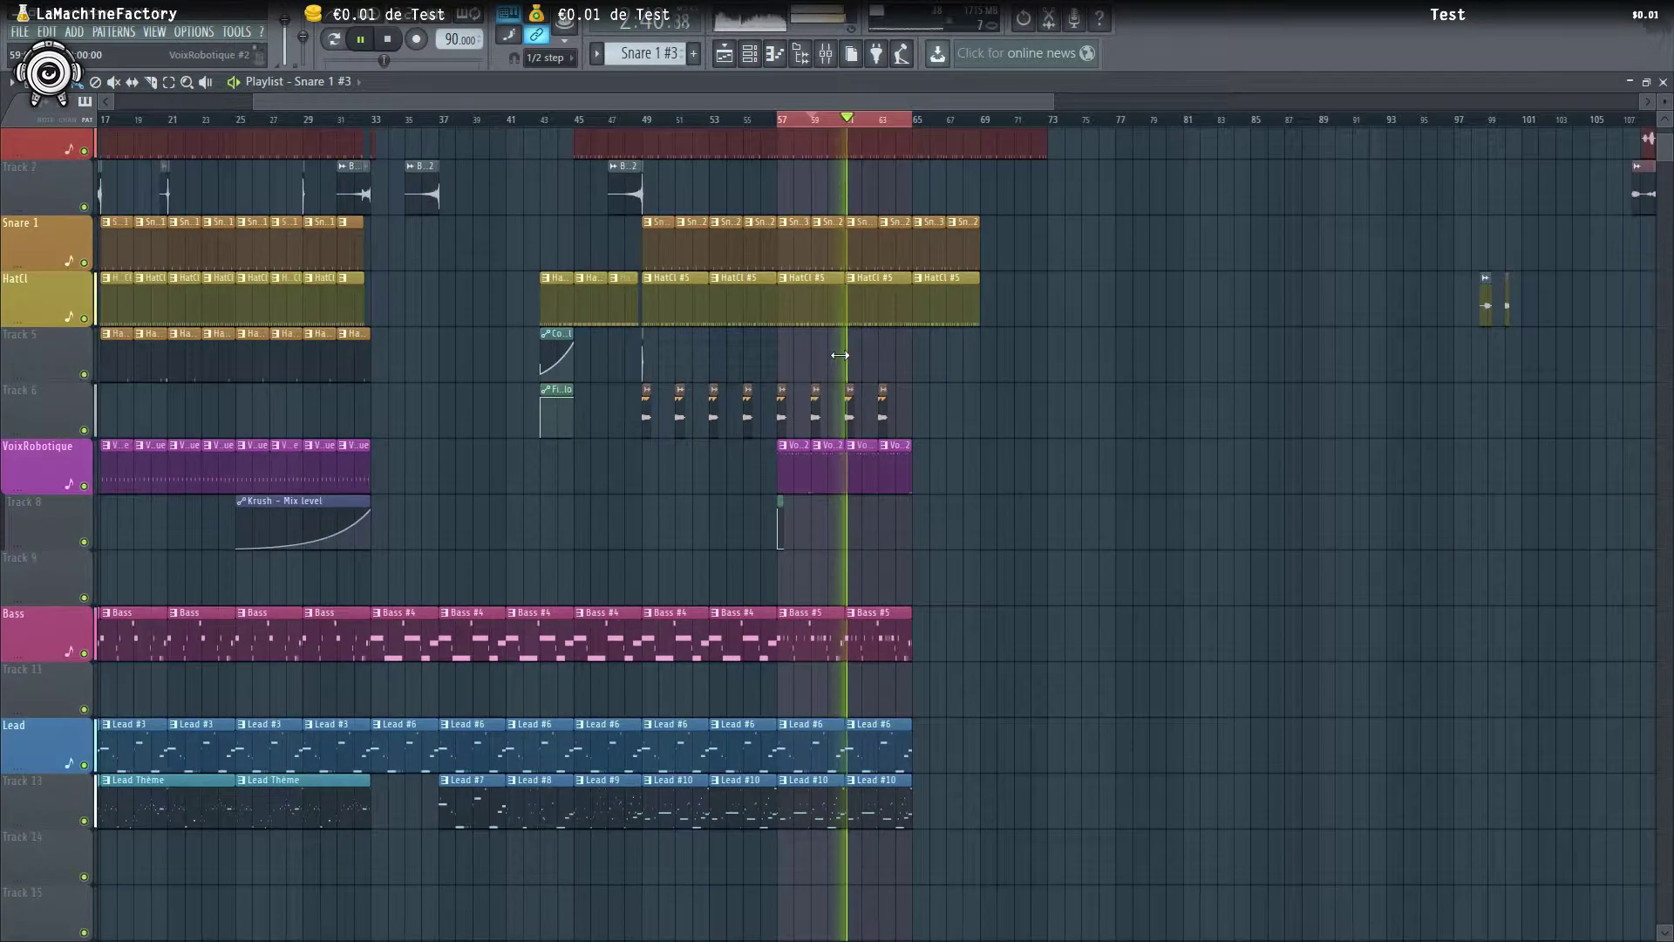
pyautogui.scroll(2, 832, 533)
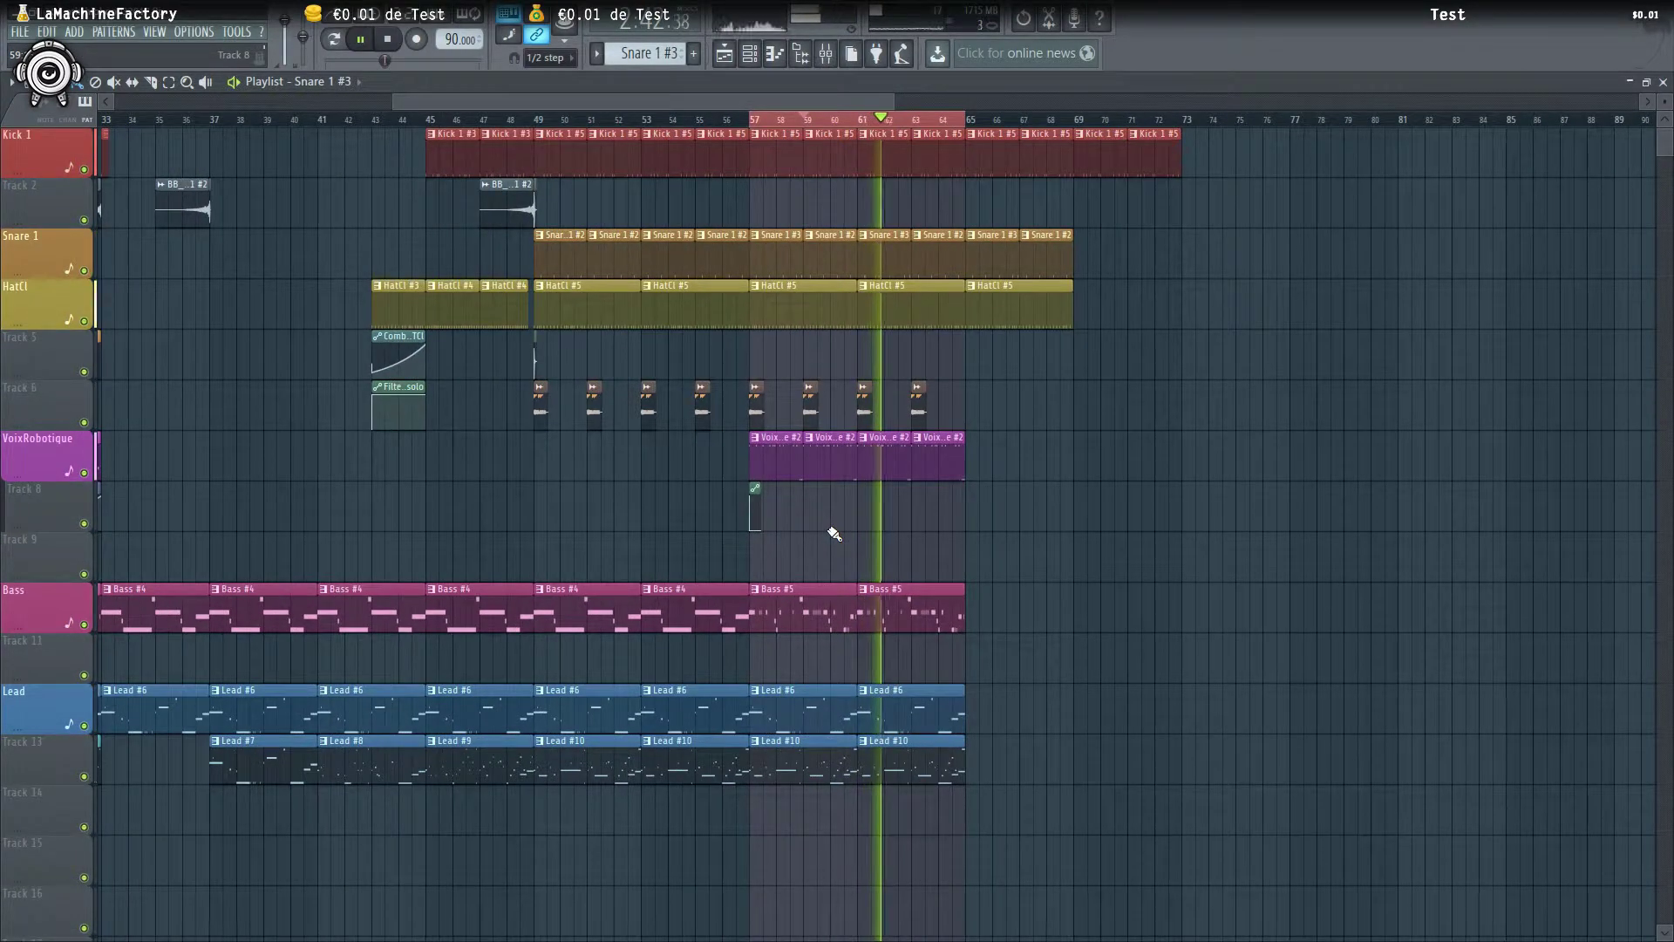
pyautogui.rightClick(84, 725)
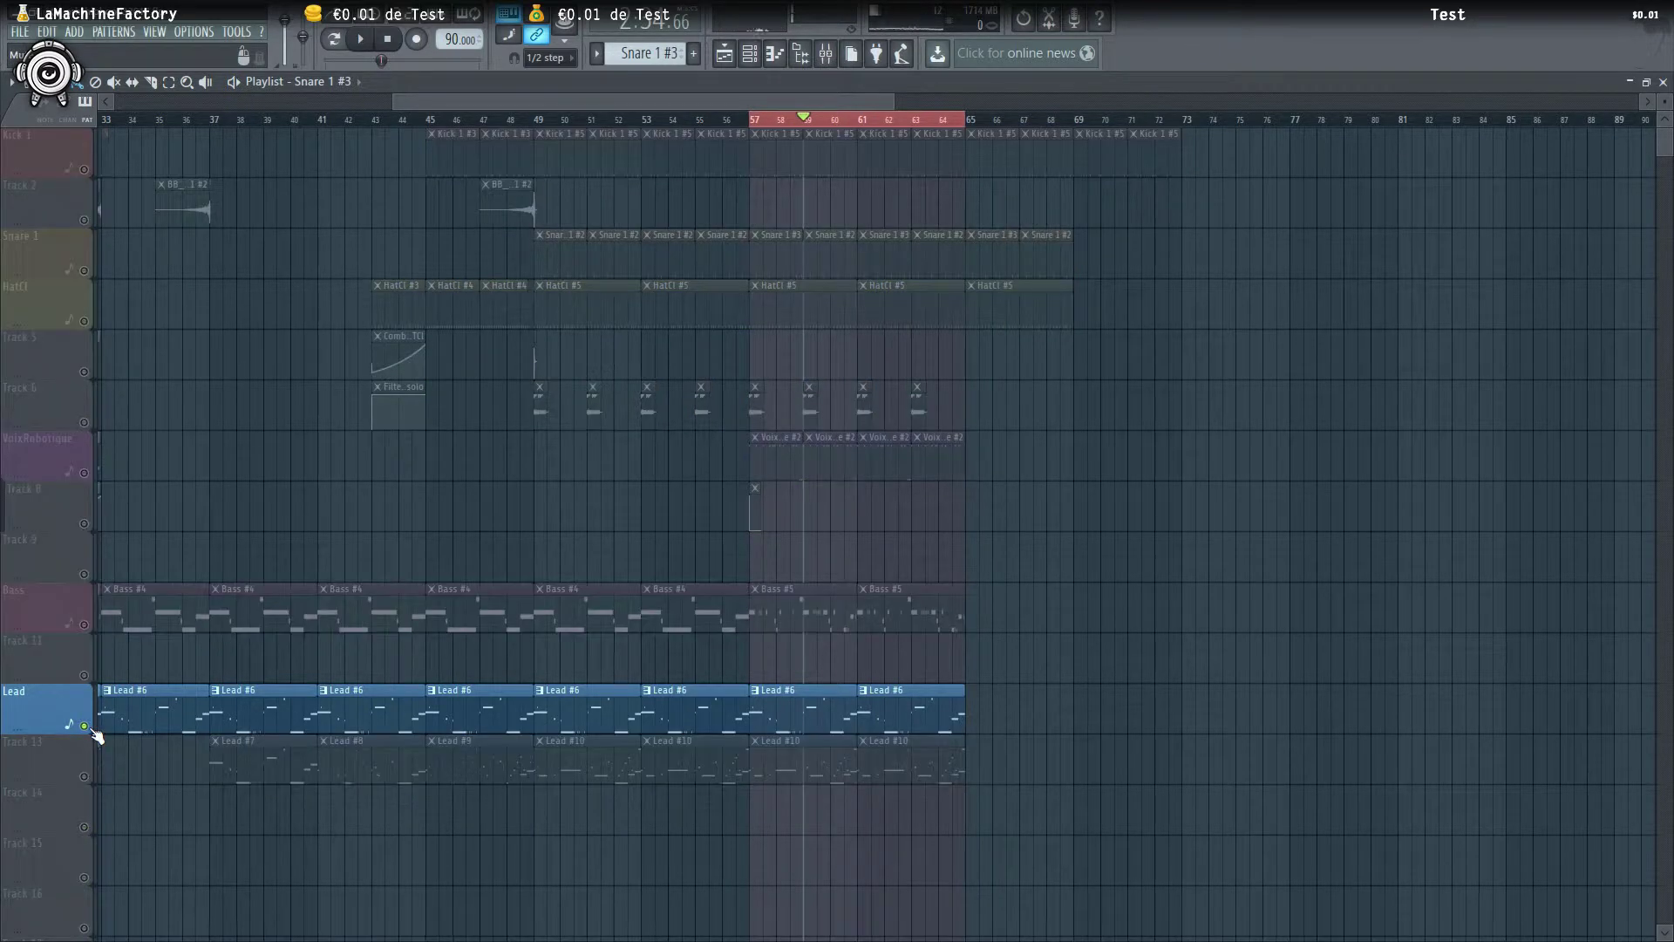
pyautogui.rightClick(83, 776)
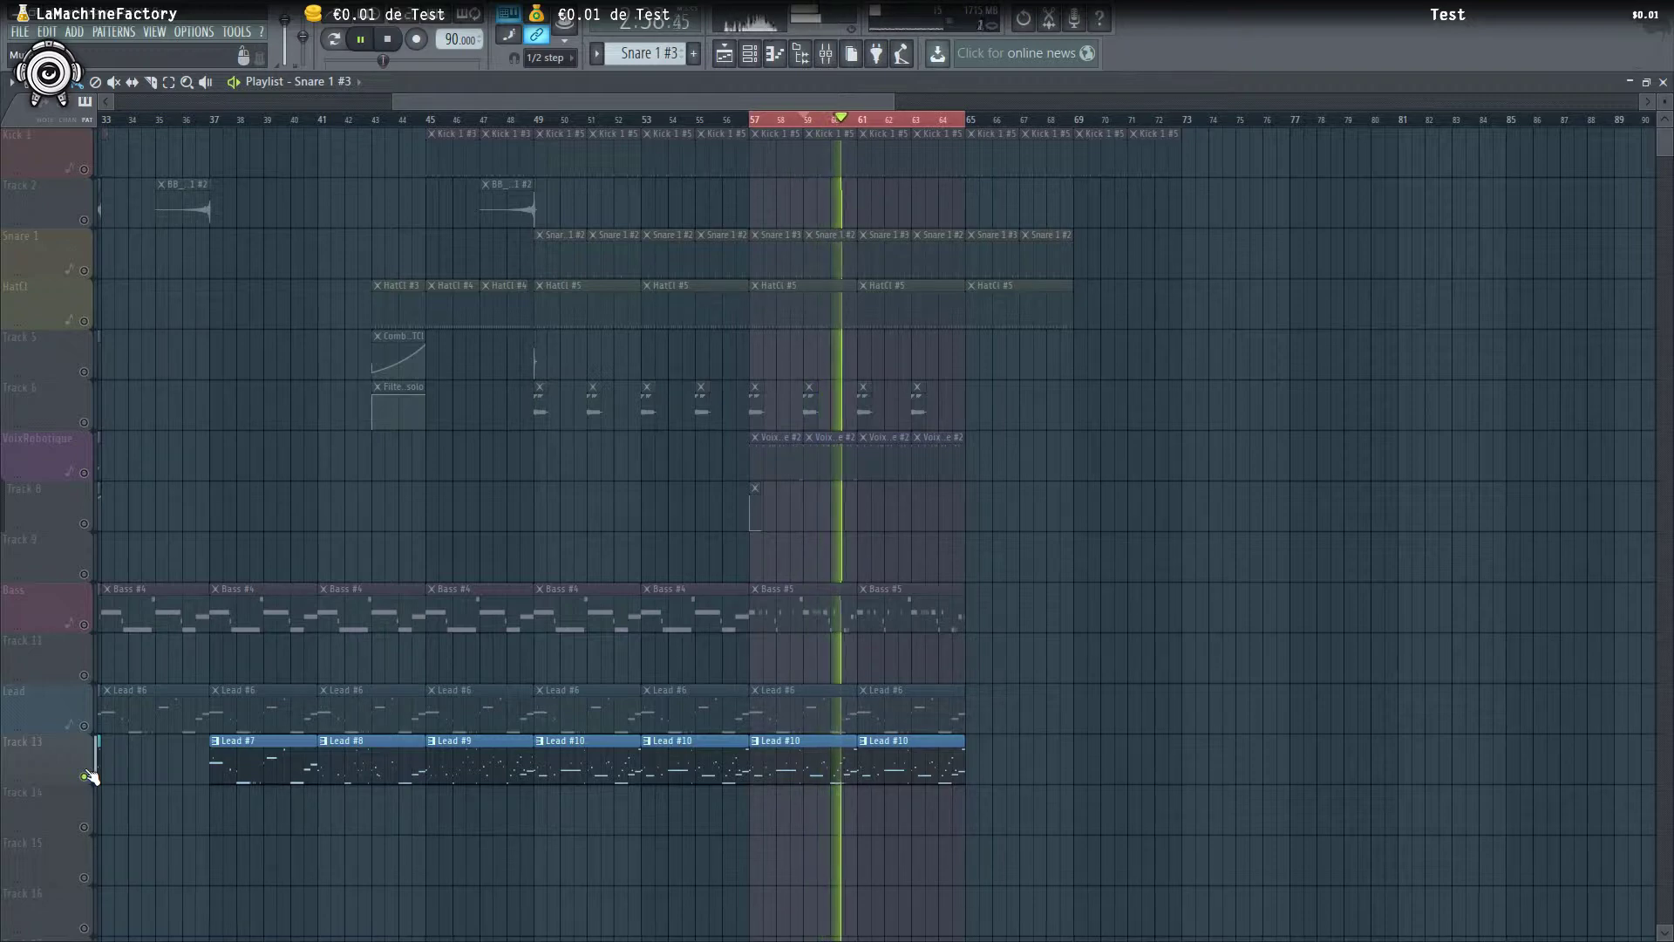
pyautogui.press('space')
# Open the Bass #4 pattern, select and copy all its notes, and return to the playlist
pyautogui.doubleClick(711, 619)
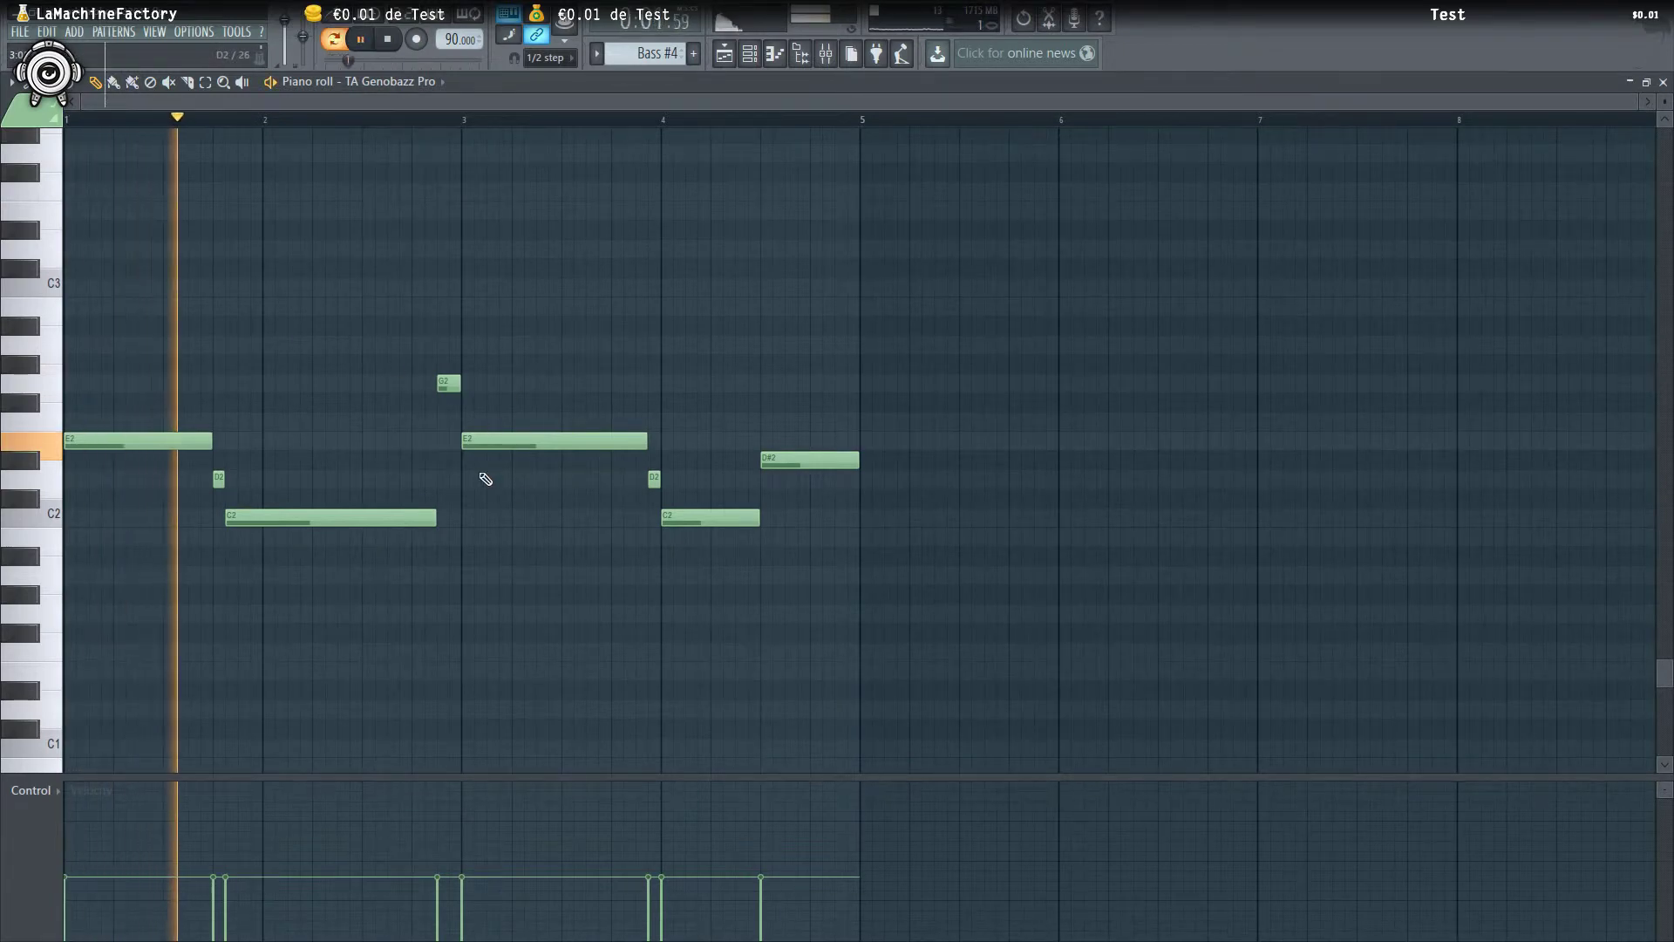
pyautogui.hotkey('ctrl', 'a')
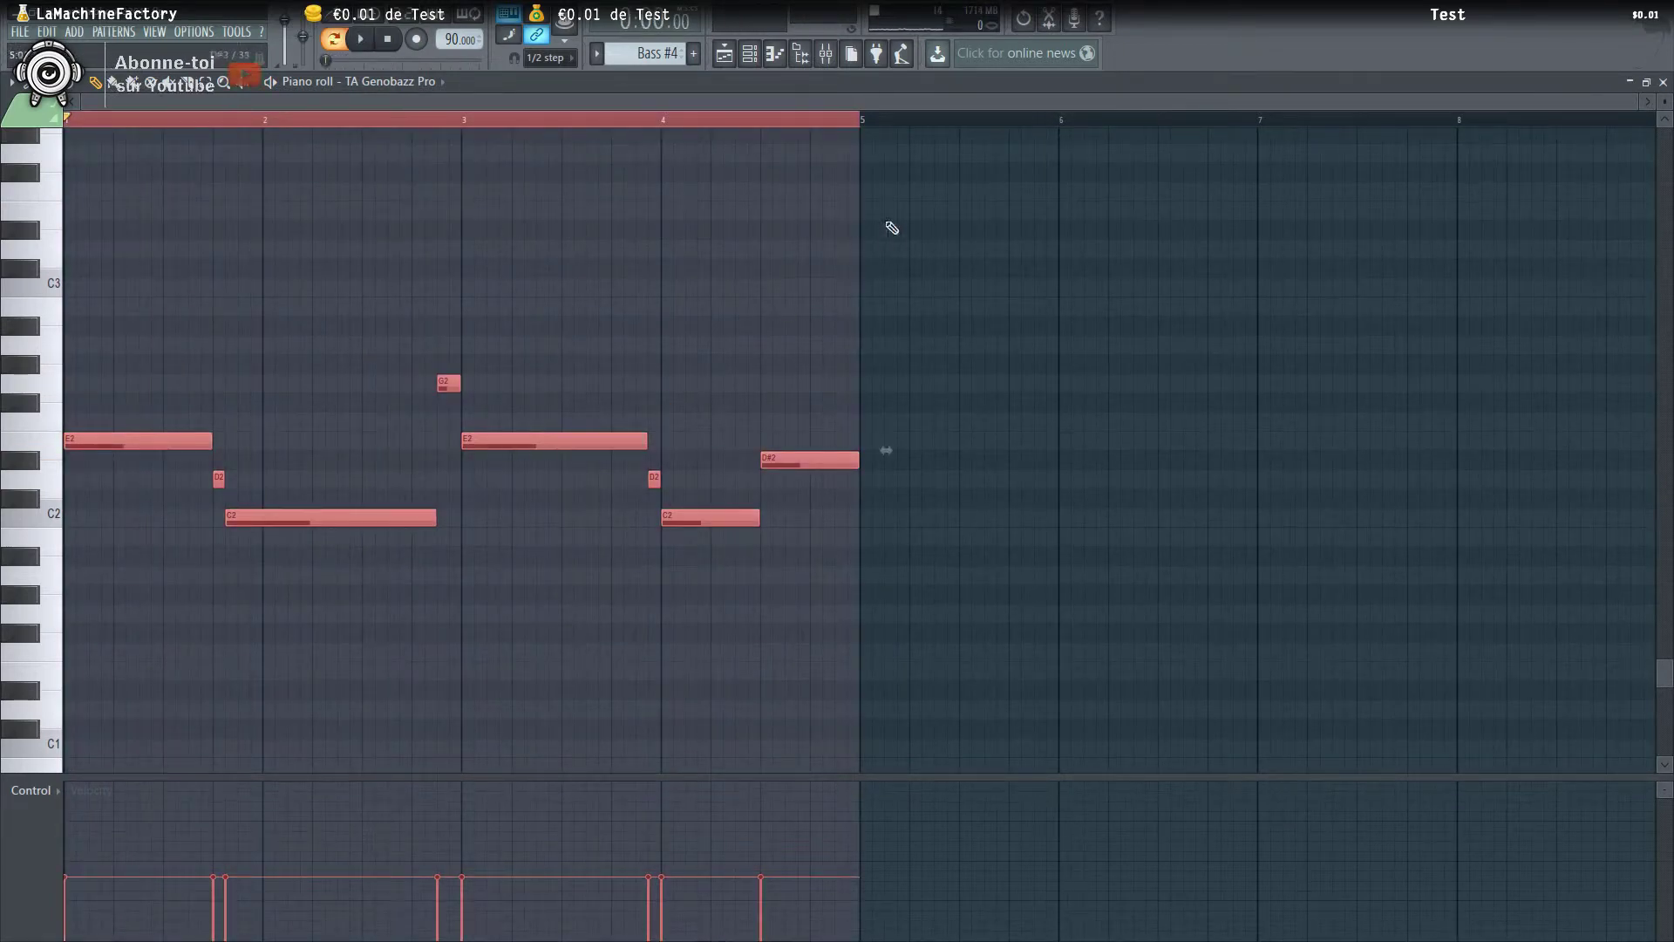
pyautogui.click(725, 54)
# Open the Lead #6 and Lead #10 patterns and examine which channel rack instrument each one uses
pyautogui.doubleClick(793, 687)
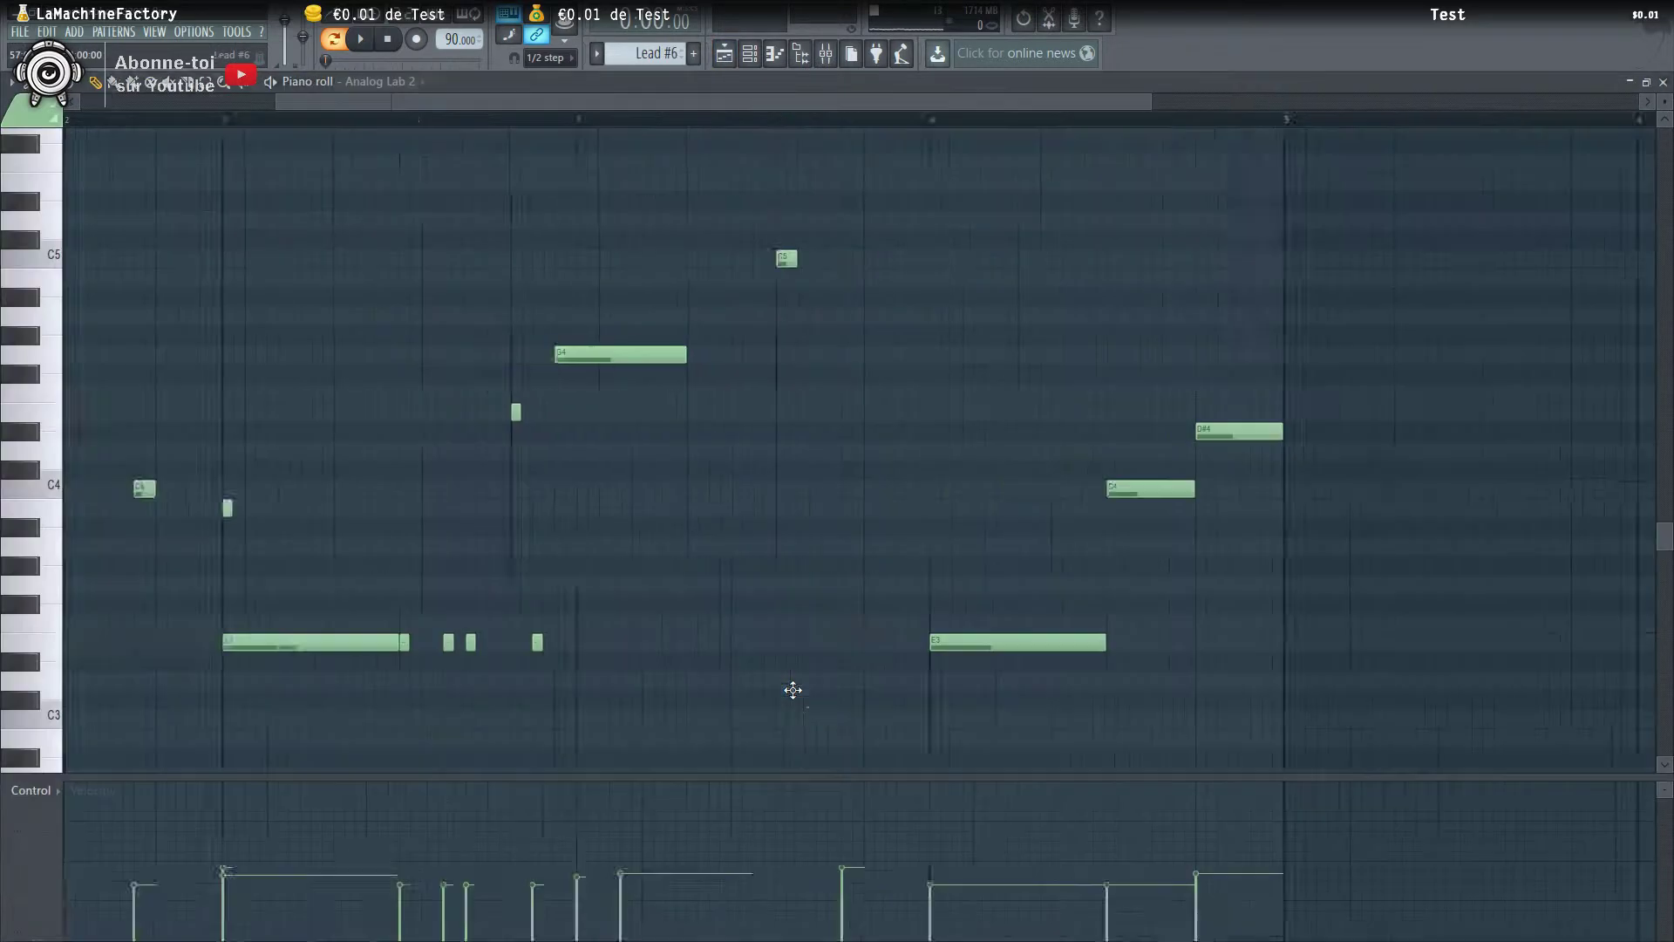
pyautogui.click(753, 56)
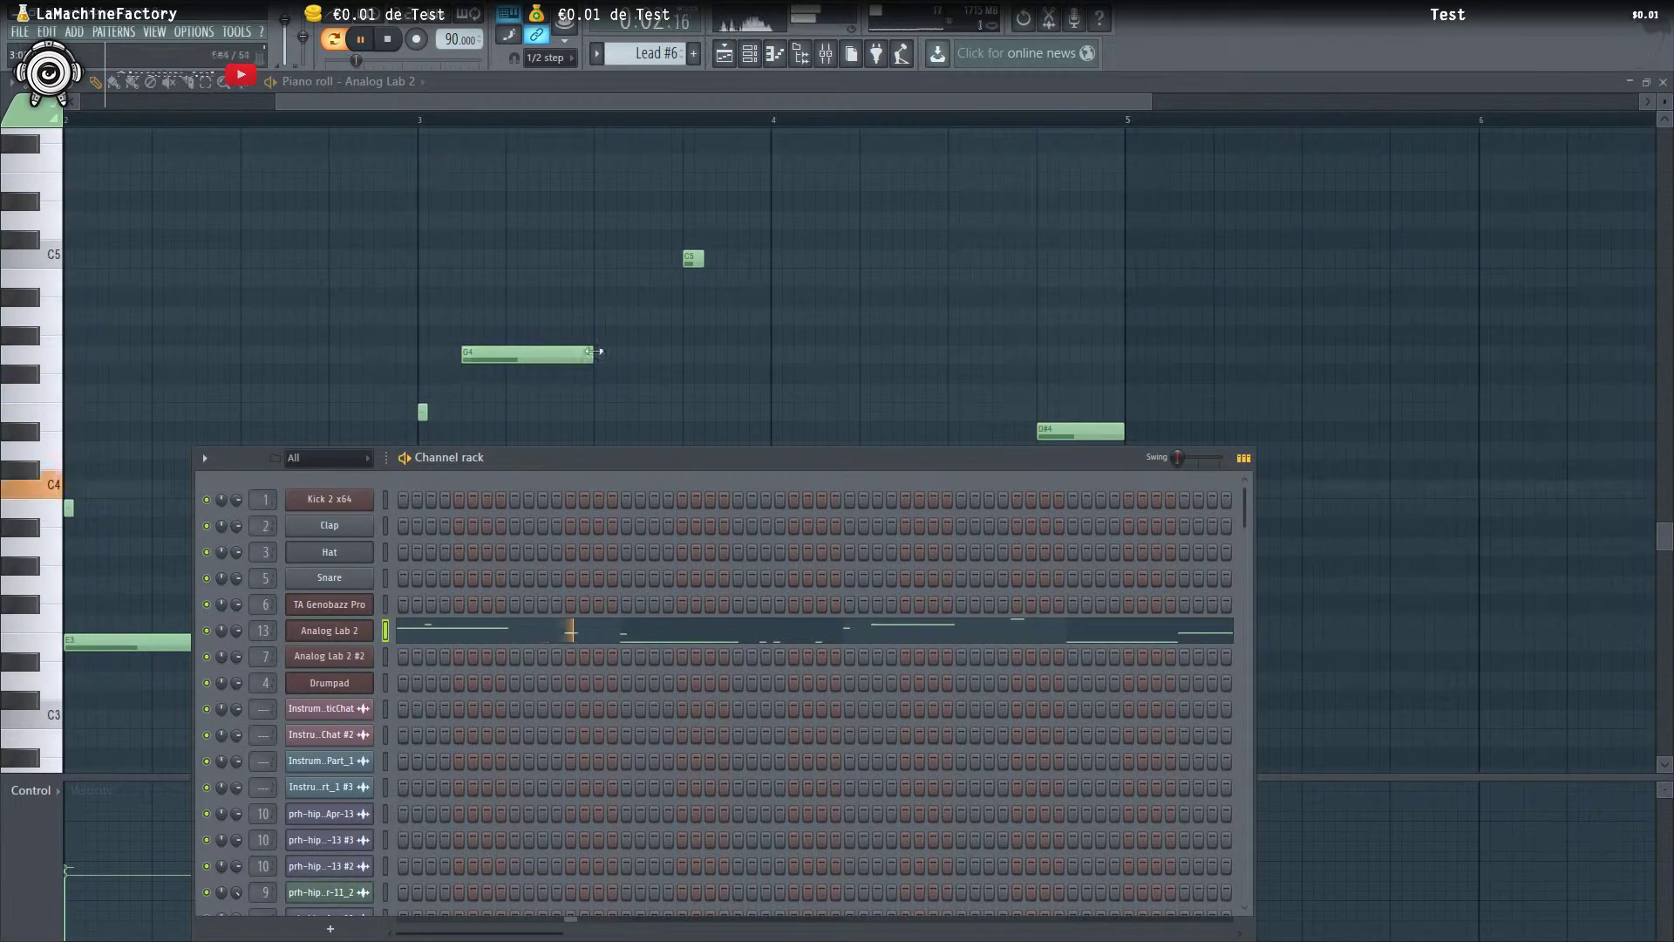
pyautogui.click(724, 57)
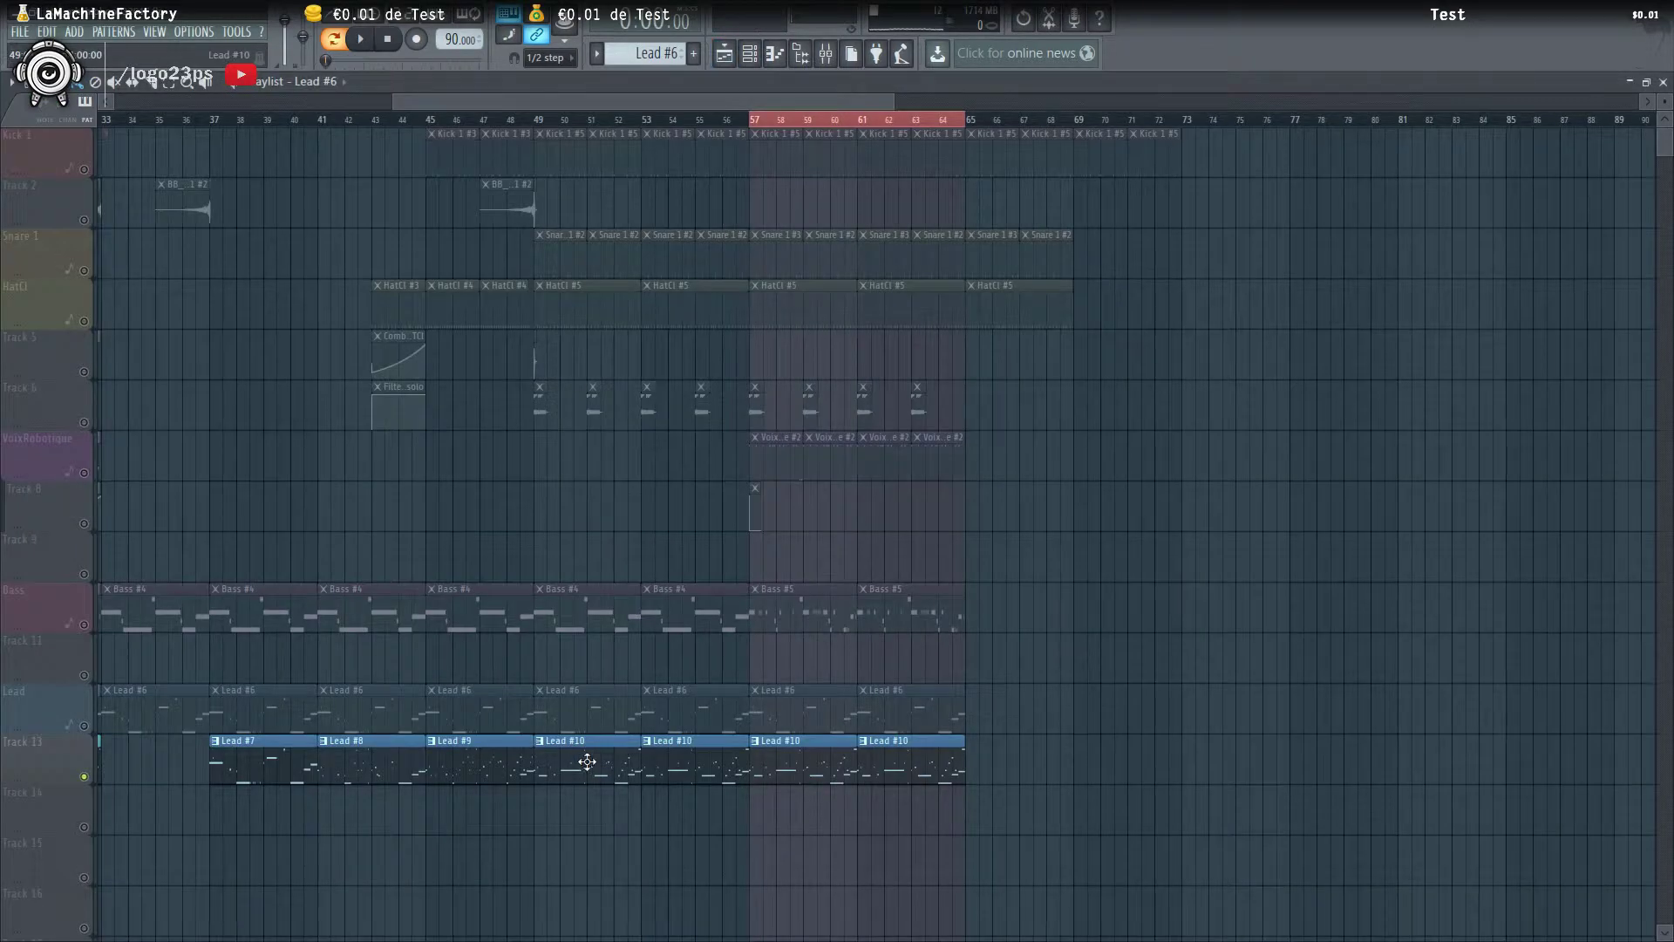
pyautogui.doubleClick(587, 762)
pyautogui.click(752, 55)
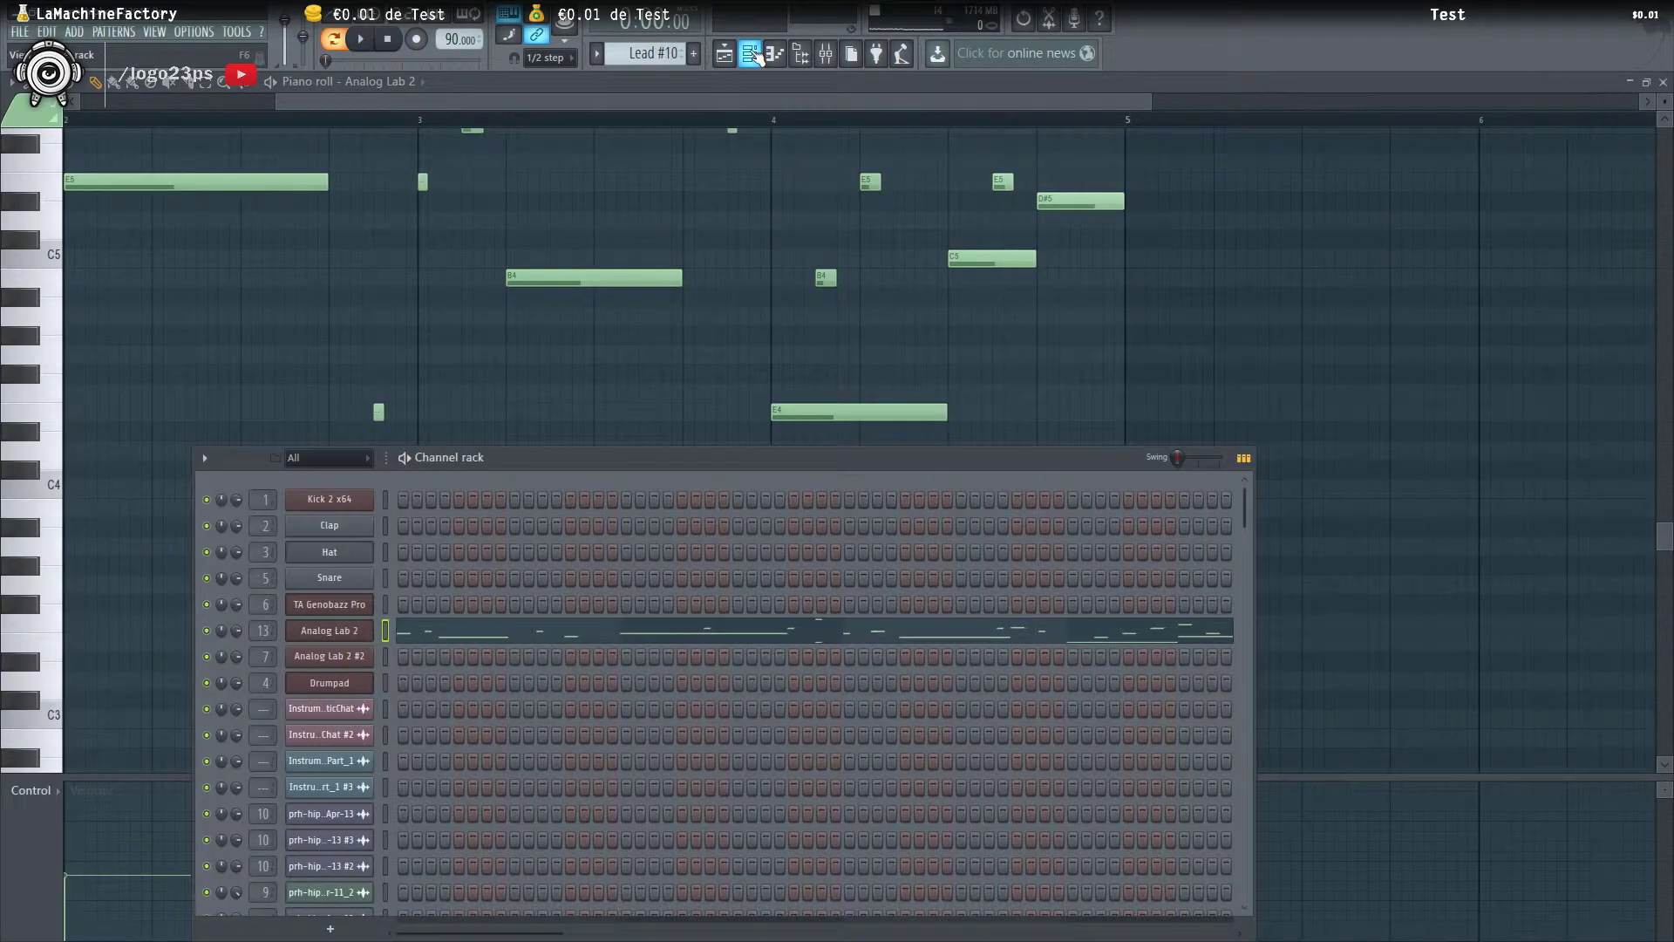
pyautogui.press('space')
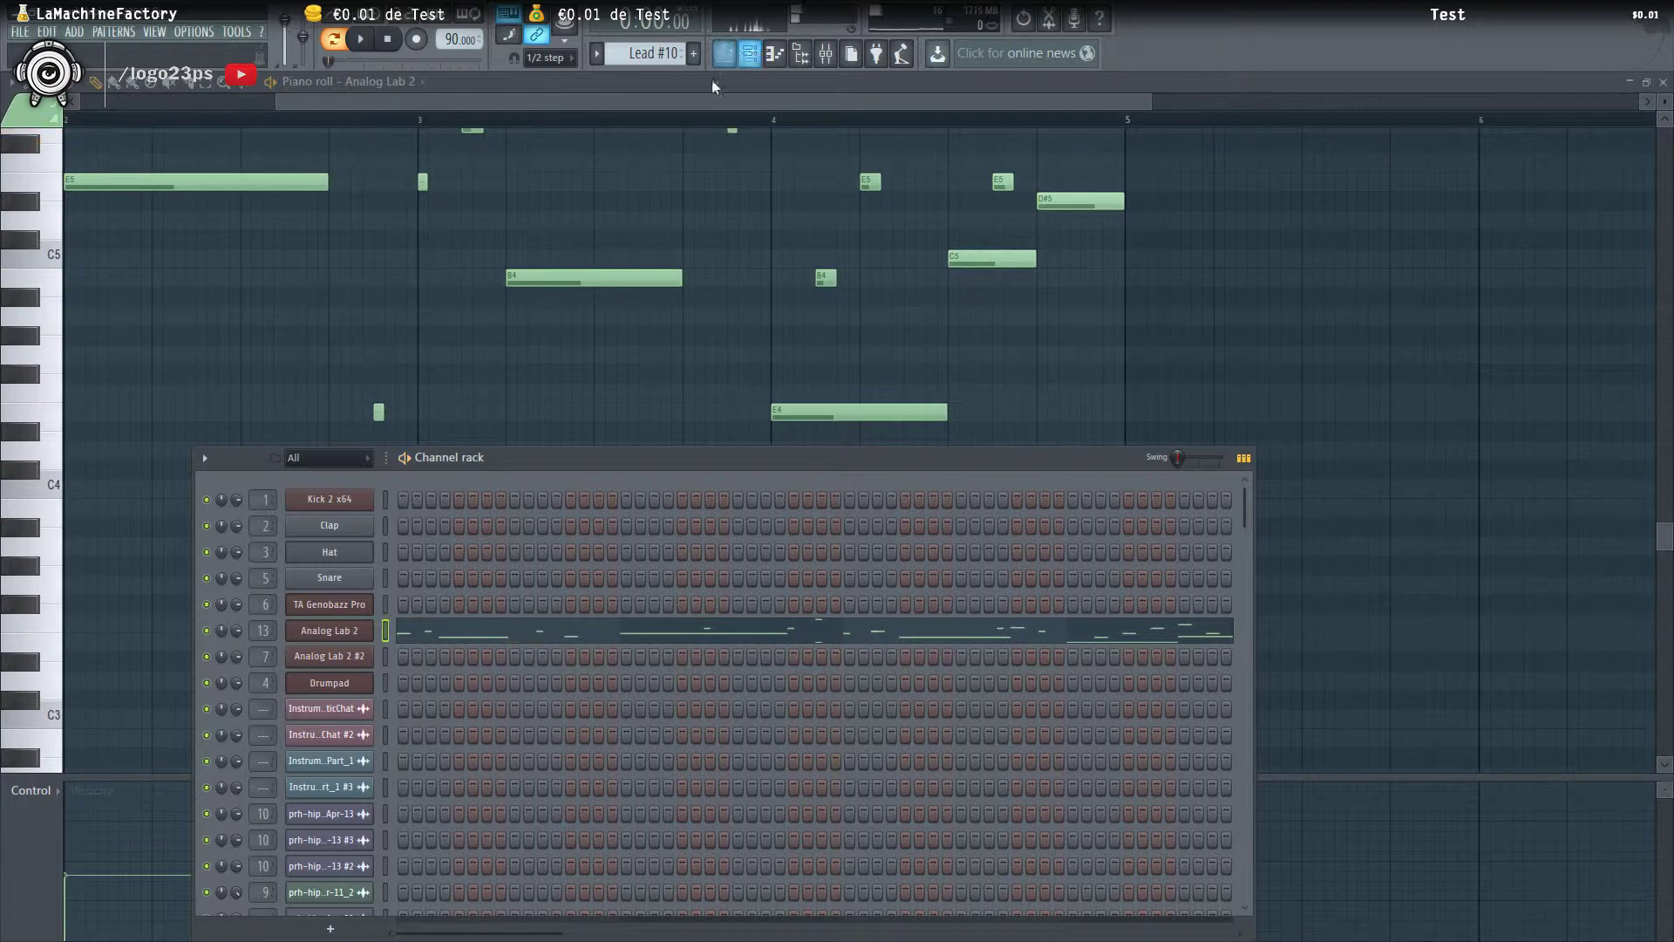
pyautogui.click(720, 55)
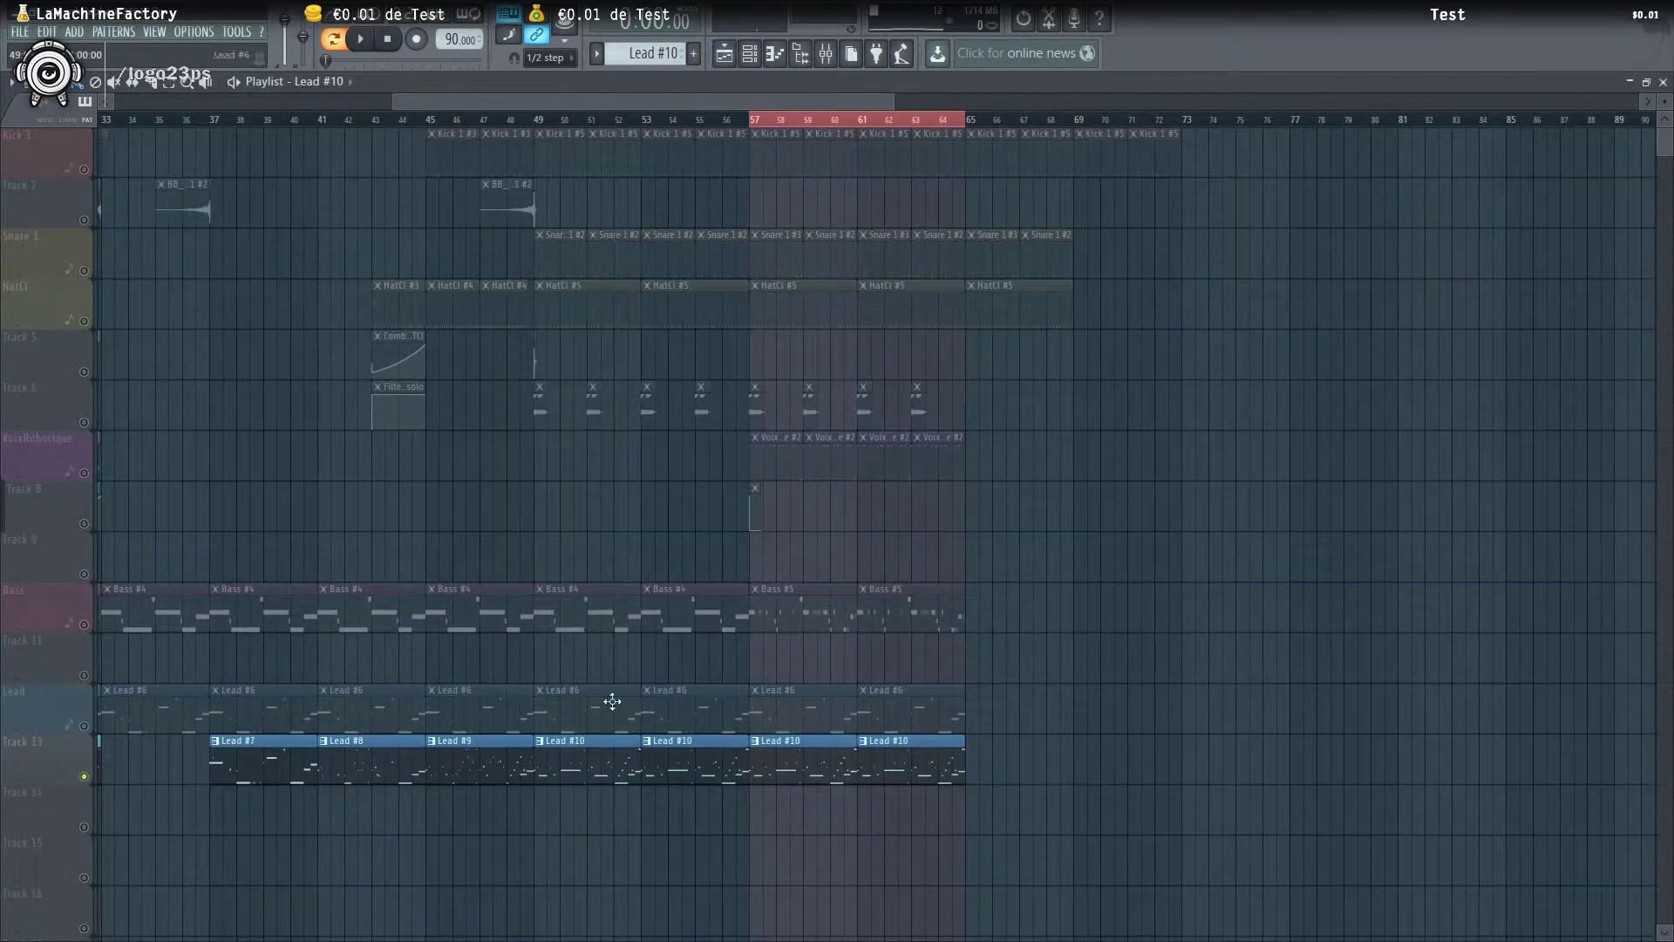
# Place Lead #11 clips with the copied bass notes on Track 14 at bars 57 and 61, and transpose the notes down an octave
pyautogui.scroll(2, 663, 804)
pyautogui.click(642, 799)
pyautogui.scroll(2, 642, 798)
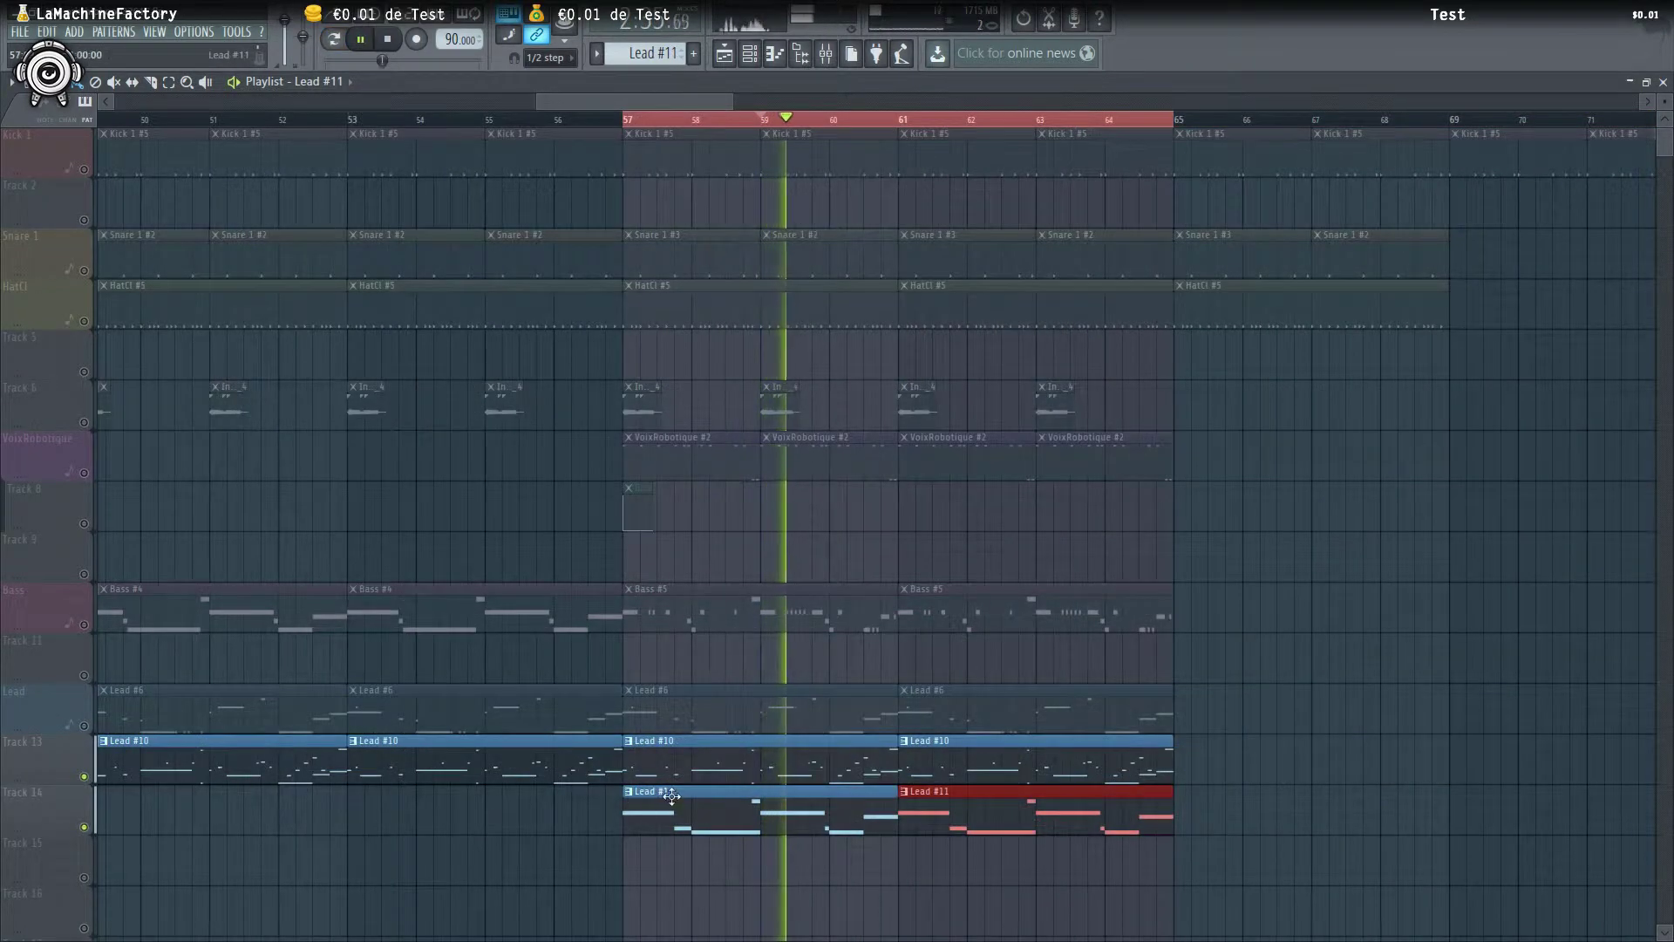
pyautogui.doubleClick(678, 800)
pyautogui.hotkey('ctrl', 'Down')
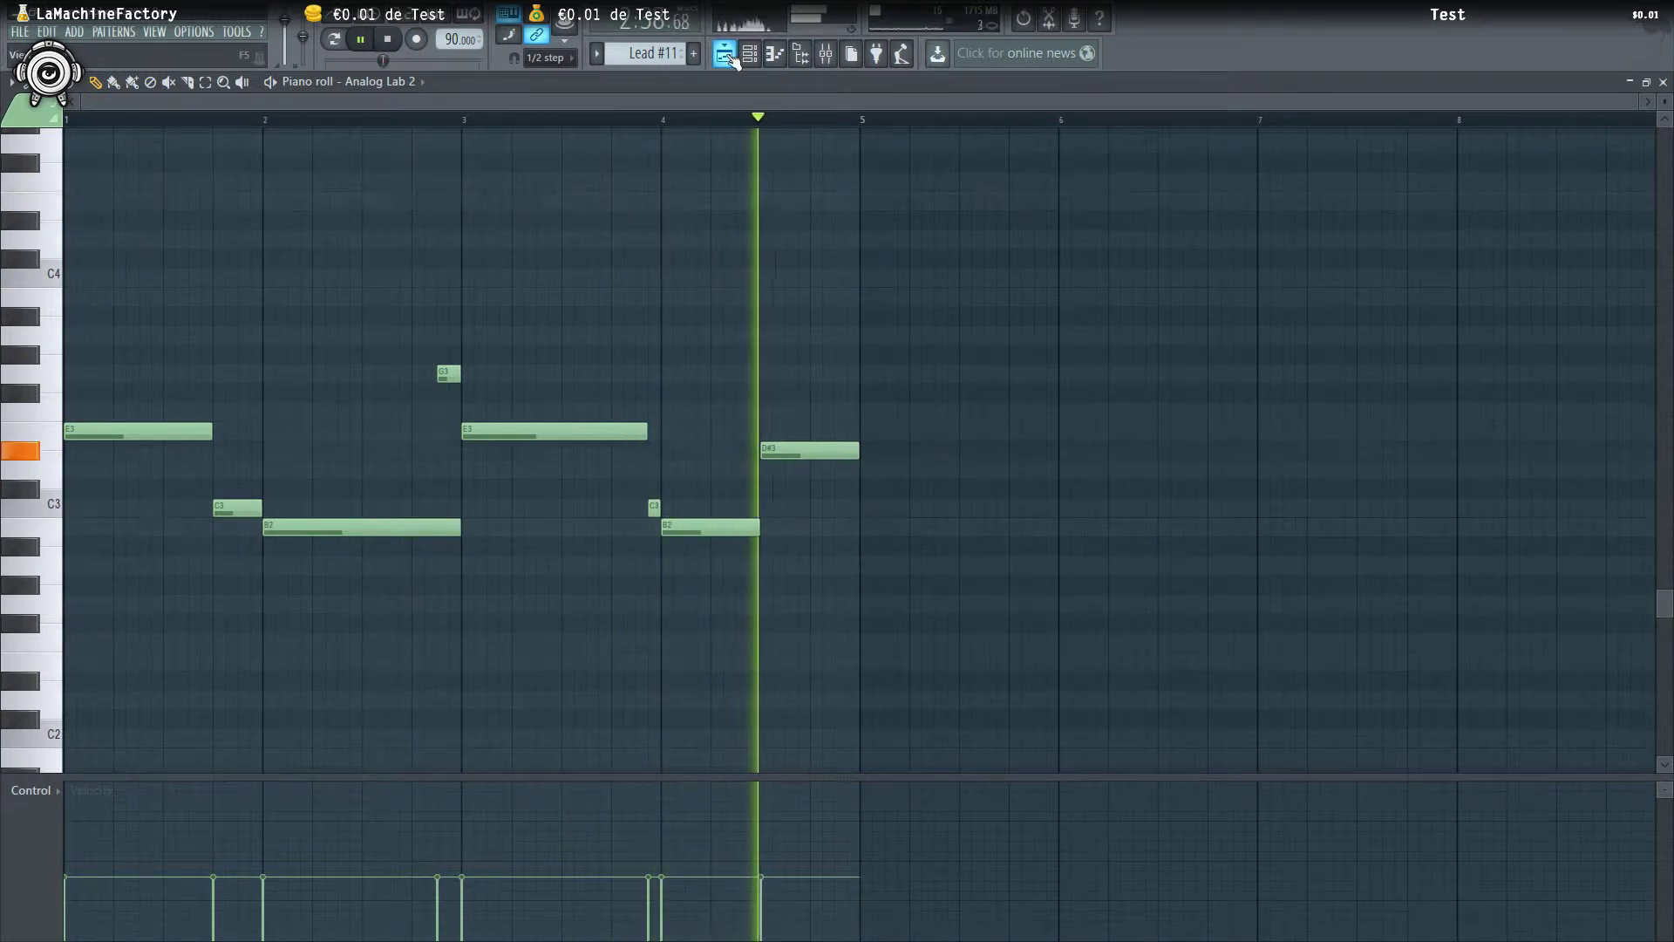
pyautogui.press('F5')
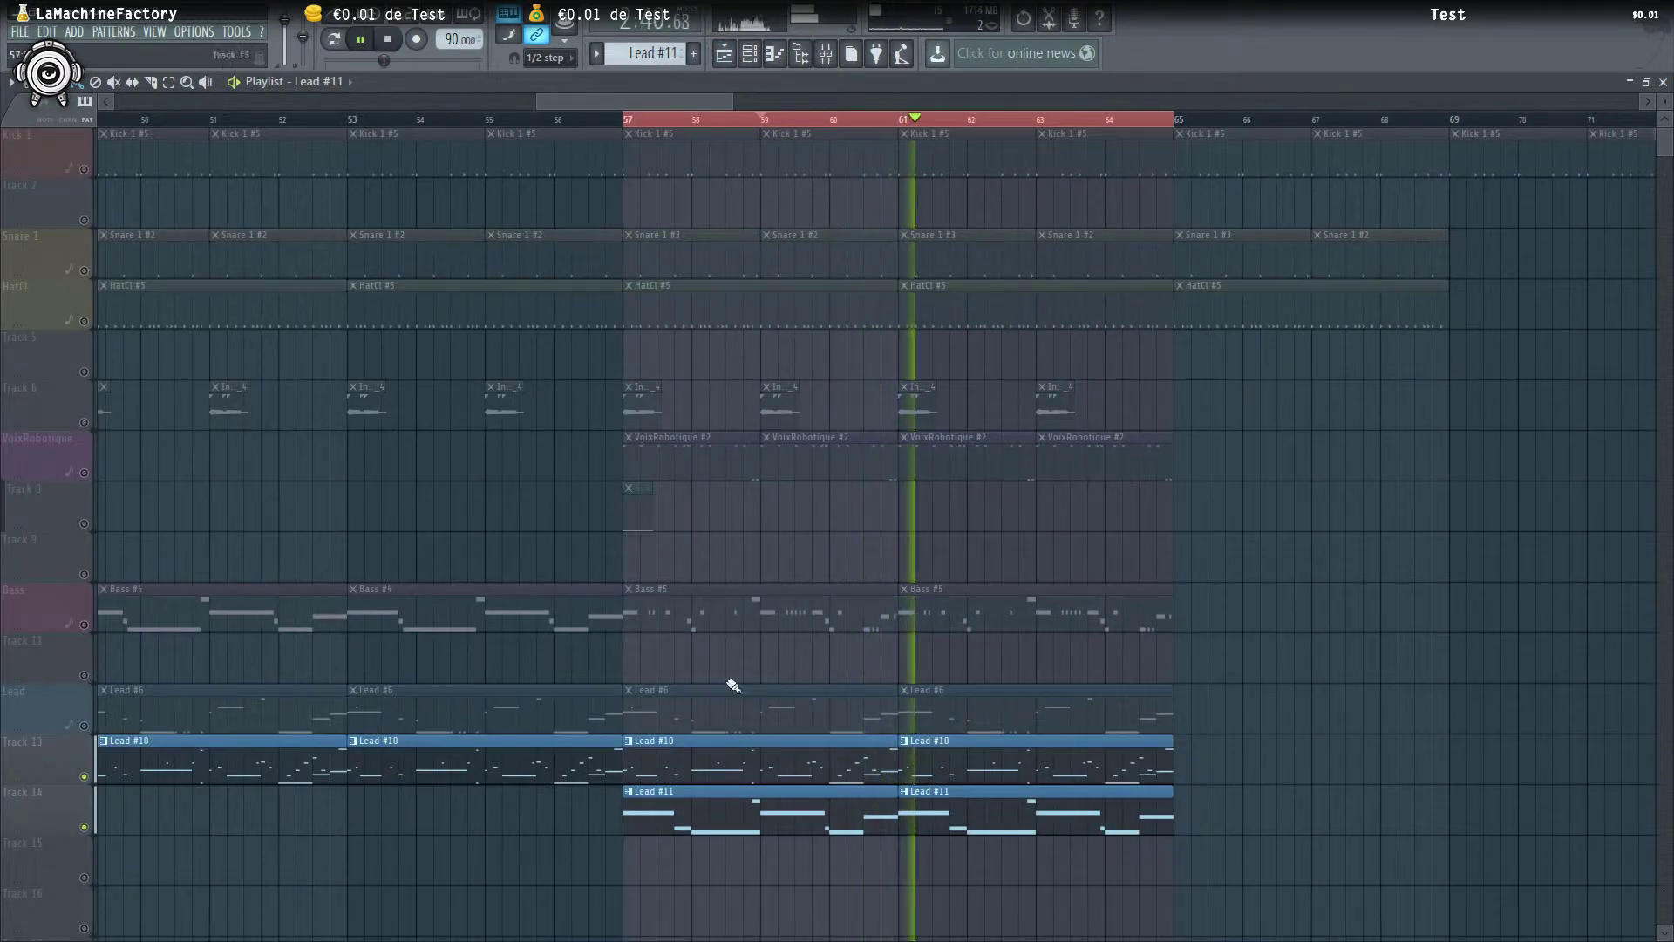
# Delete the Lead #6 clips from bar 57 onward and move both Lead #11 clips up to the Lead track
pyautogui.rightClick(755, 696)
pyautogui.rightClick(1011, 696)
pyautogui.moveTo(1244, 795); pyautogui.dragTo(709, 851)
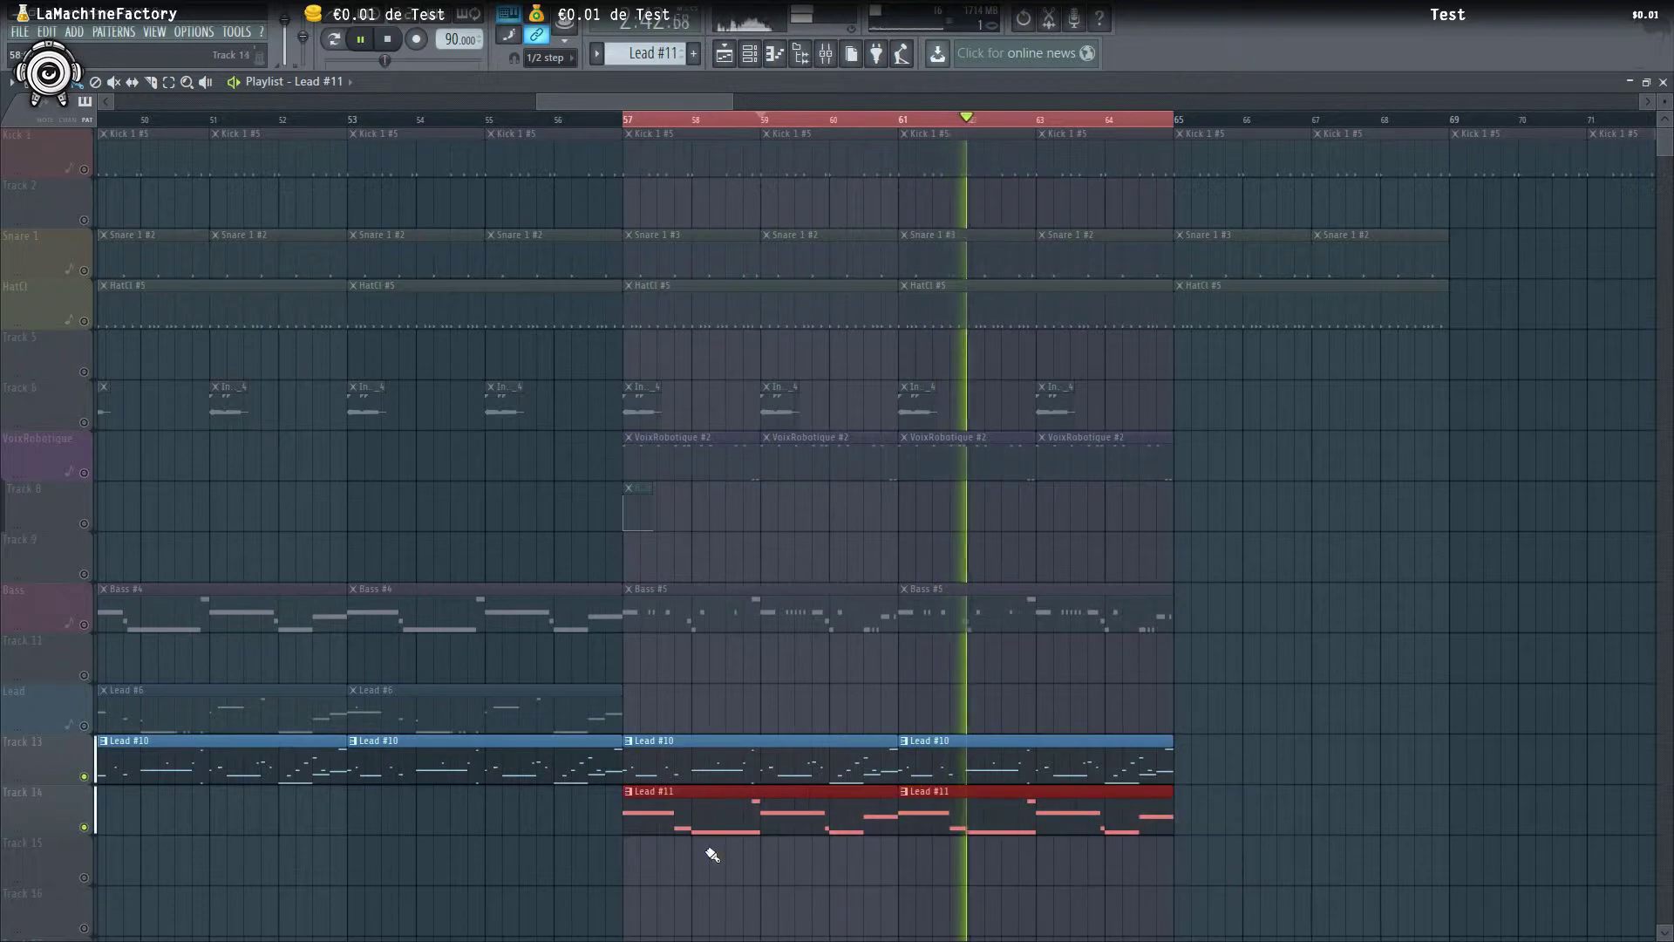
pyautogui.hotkey('shift', 'Up')
pyautogui.hotkey('shift', 'Up')
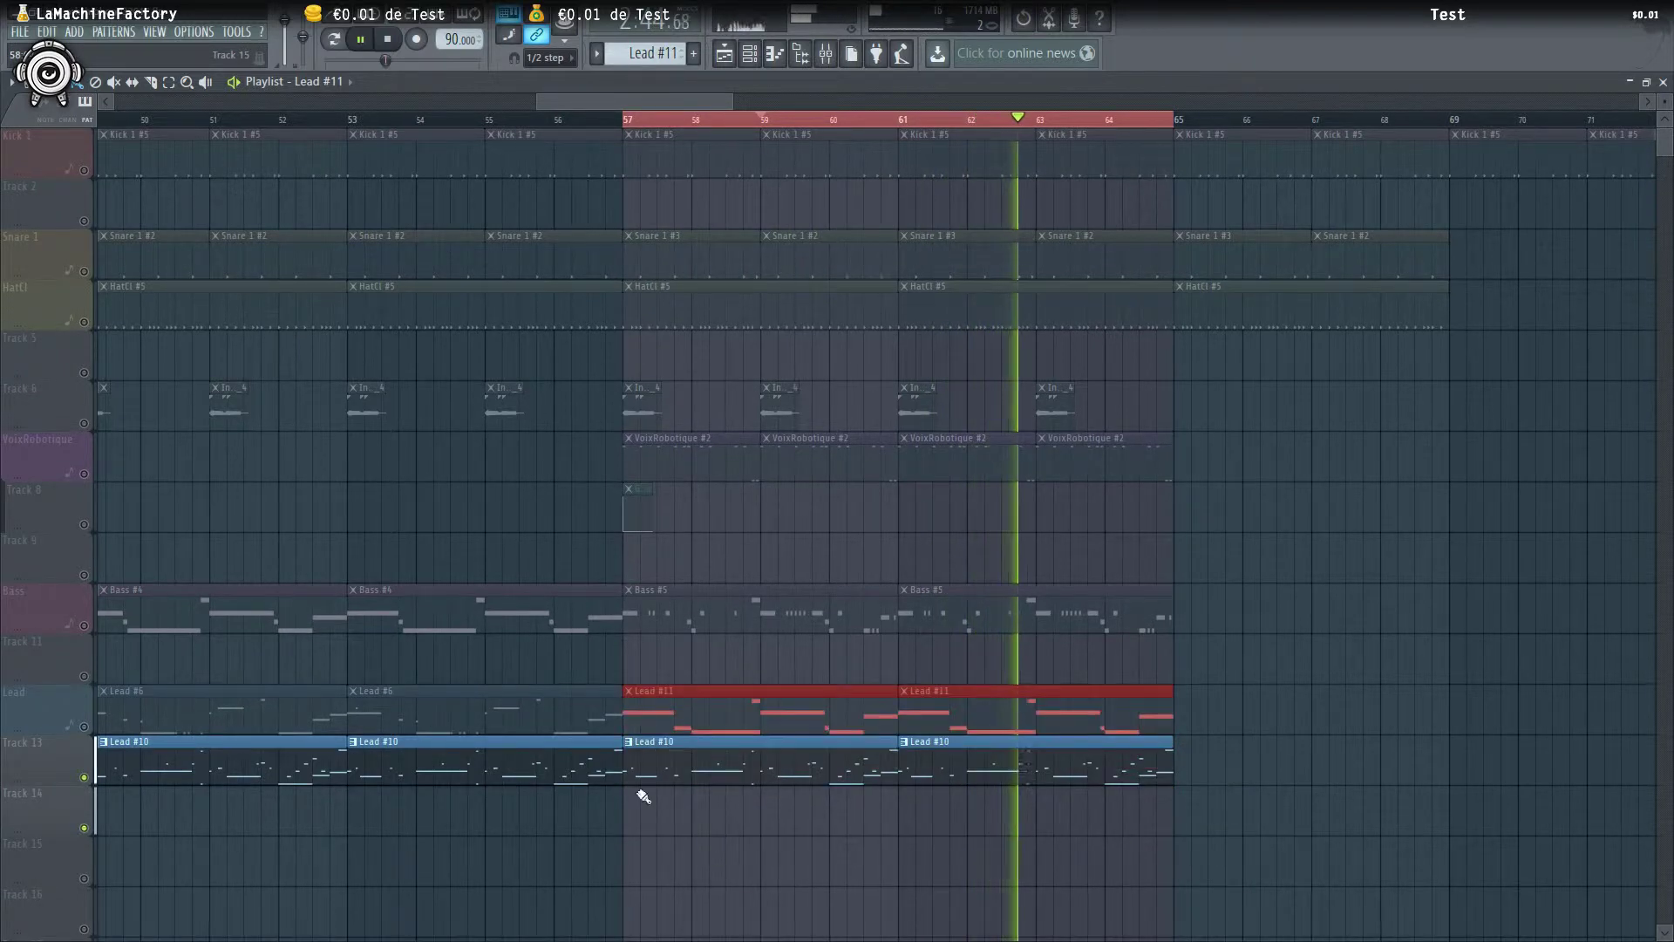
# Turn off the track soloing and play the looped section with all tracks
pyautogui.press('space')
pyautogui.rightClick(84, 730)
pyautogui.press('space')
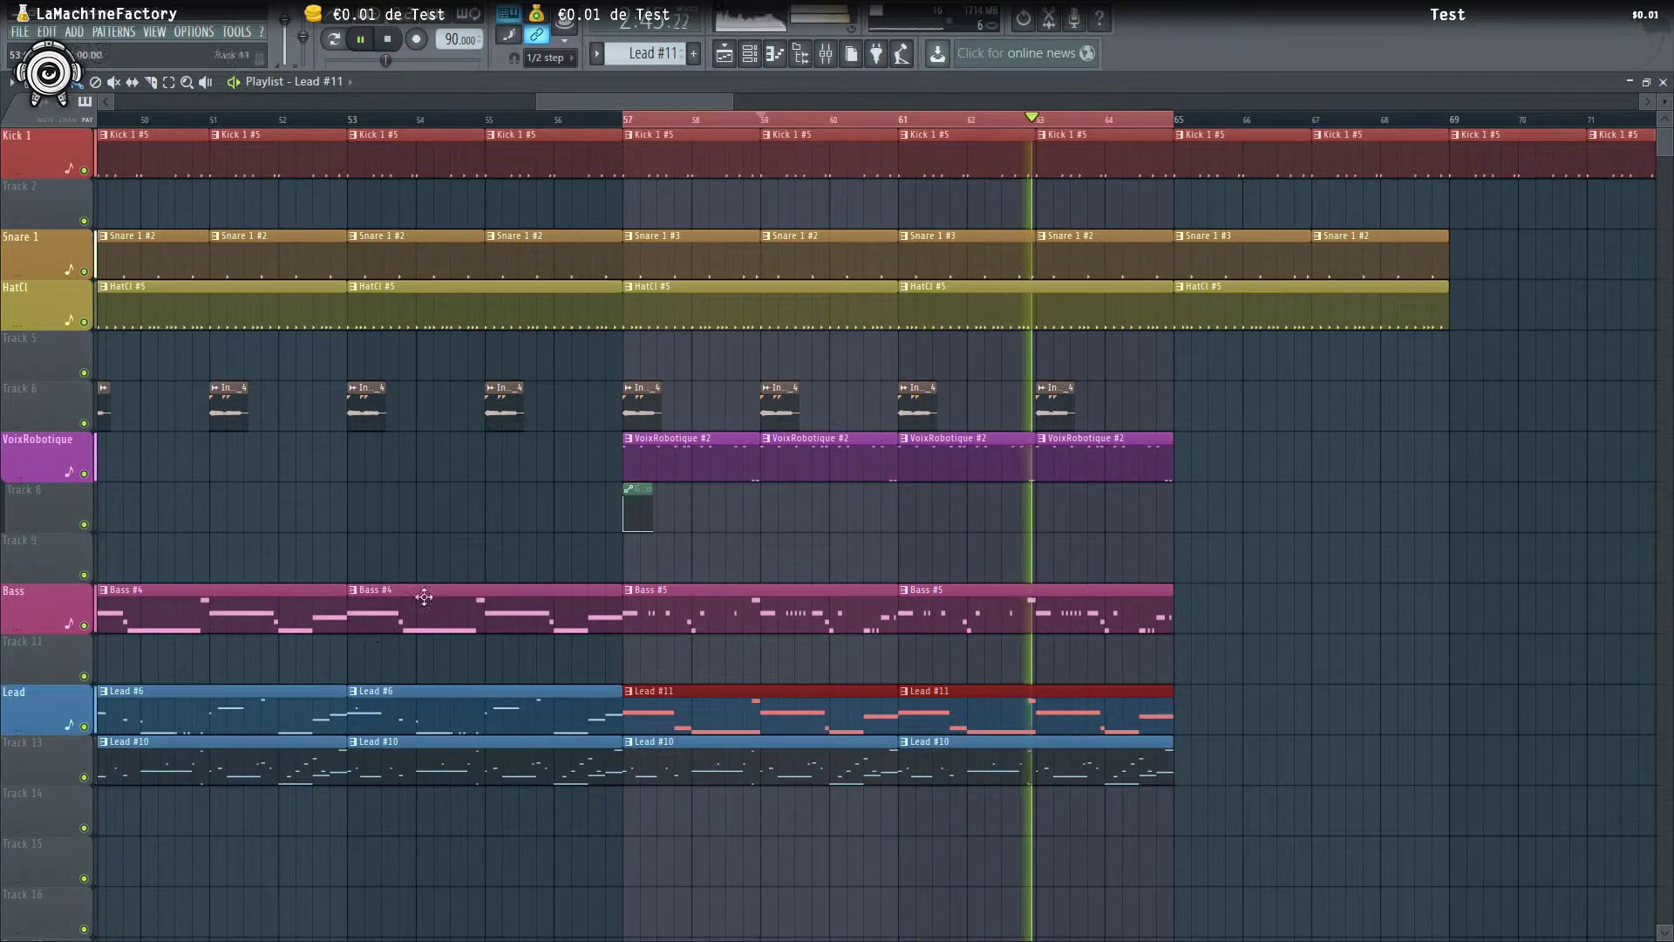
# Solo the Analog Lab 2 track in the mixer and listen to it during playback
pyautogui.press('space')
pyautogui.click(826, 58)
pyautogui.press('space')
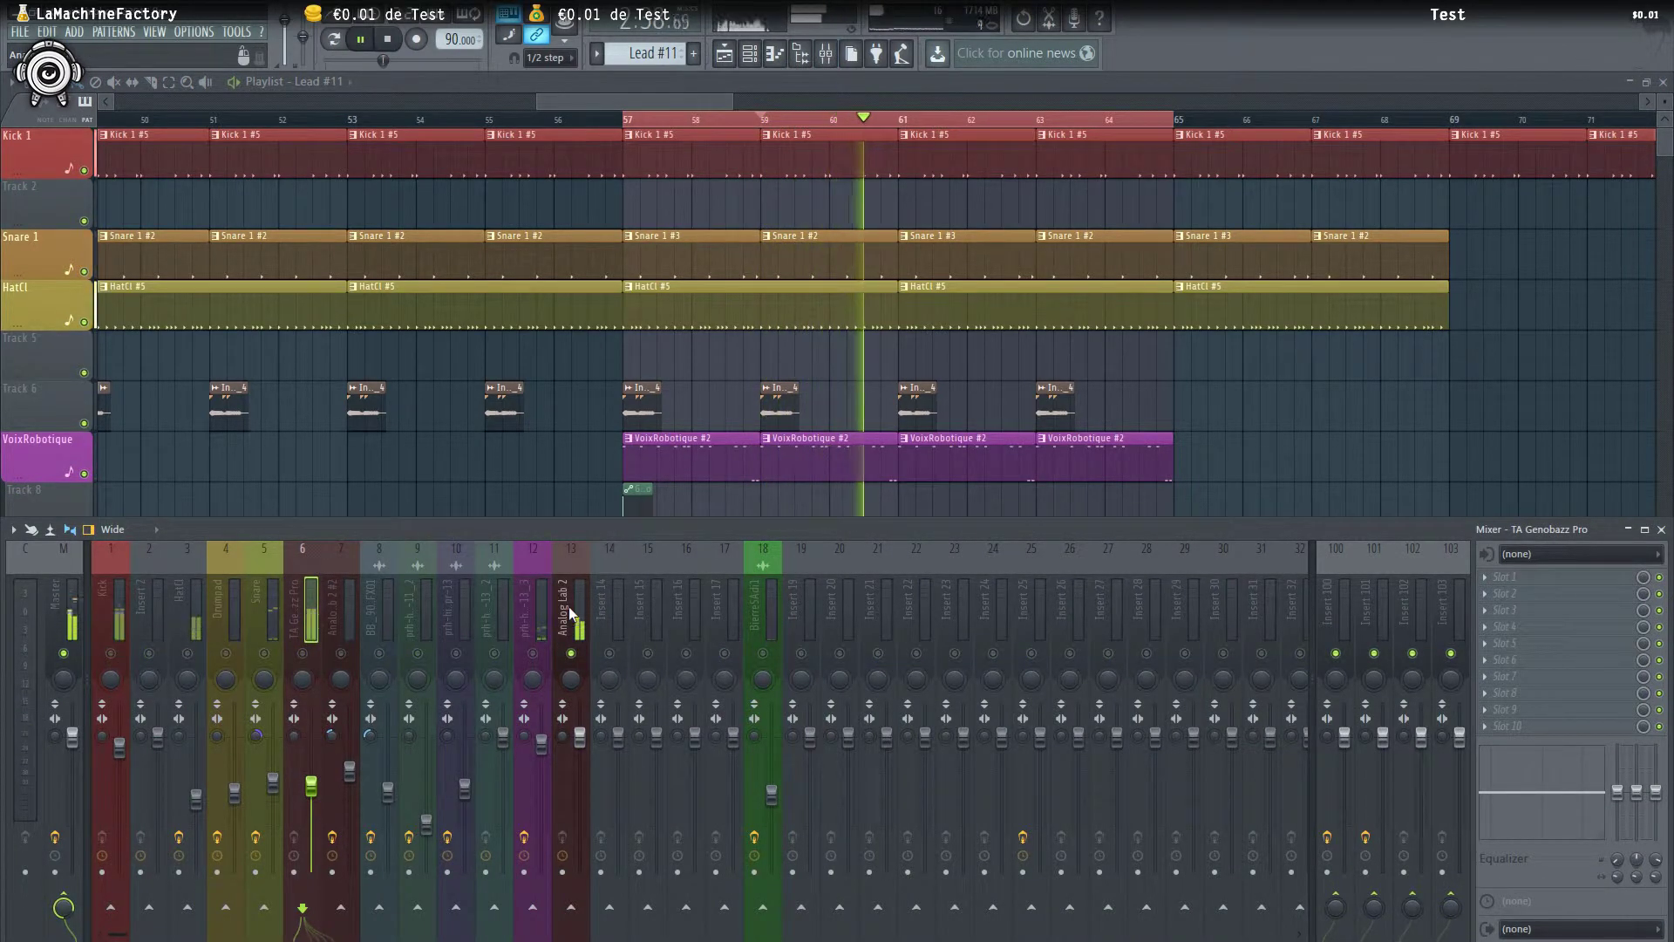
pyautogui.click(826, 56)
pyautogui.press('space')
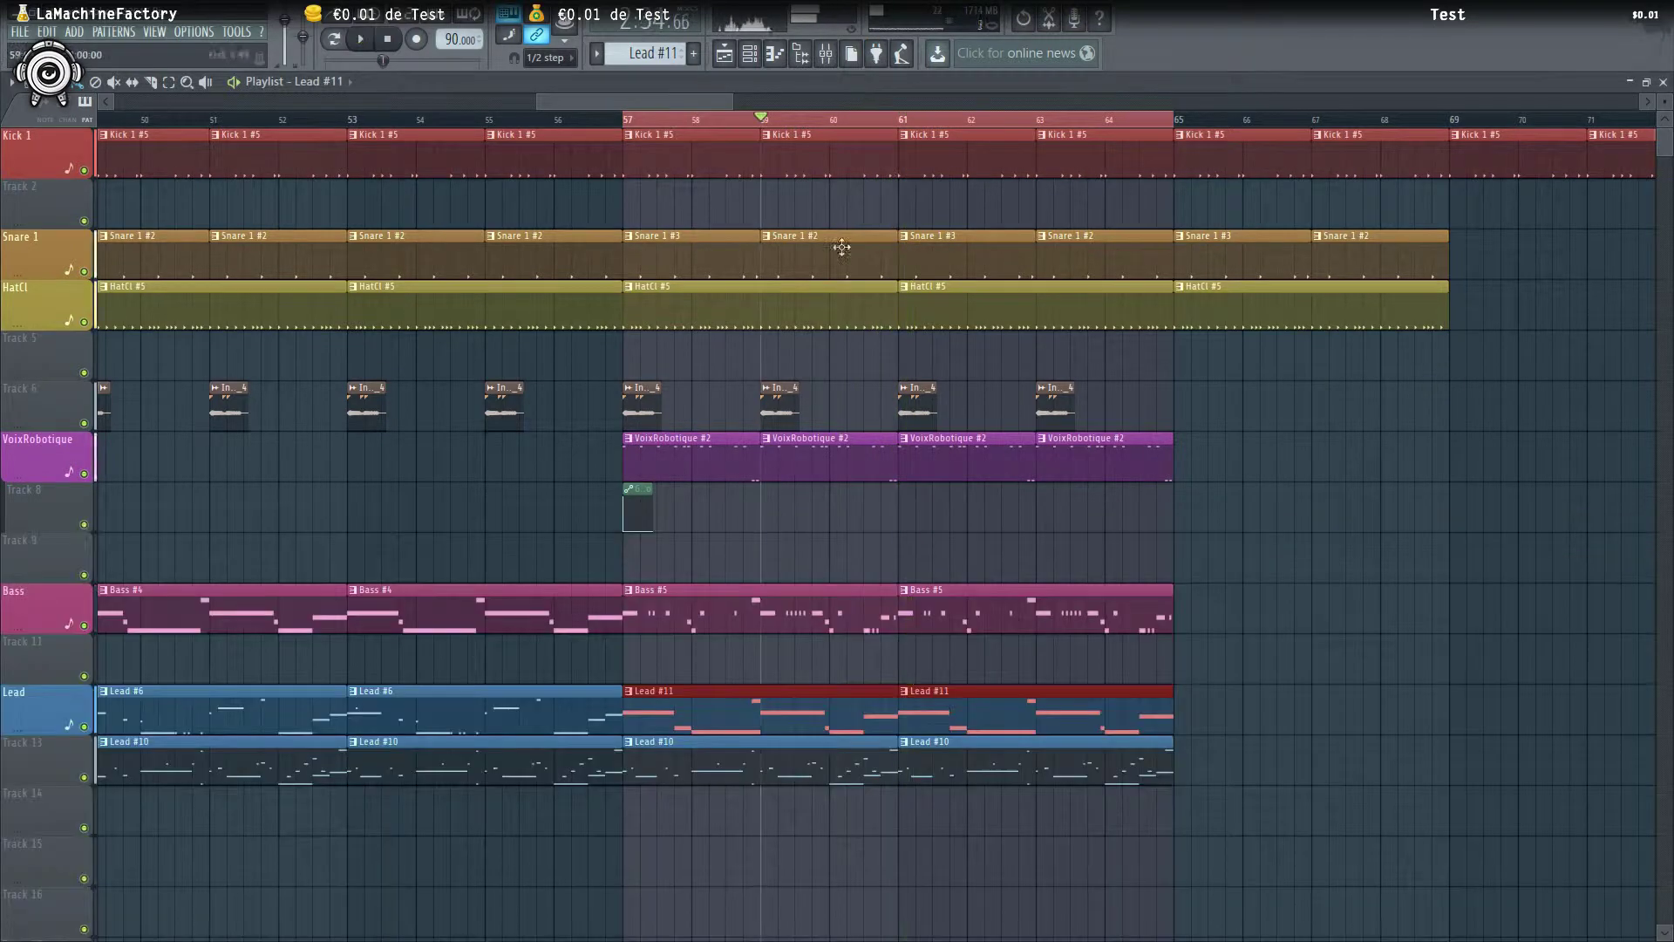
# Open Lead #11 and replace the long E3 note in bar 1 with a run of twelve short E3 notes
pyautogui.doubleClick(679, 703)
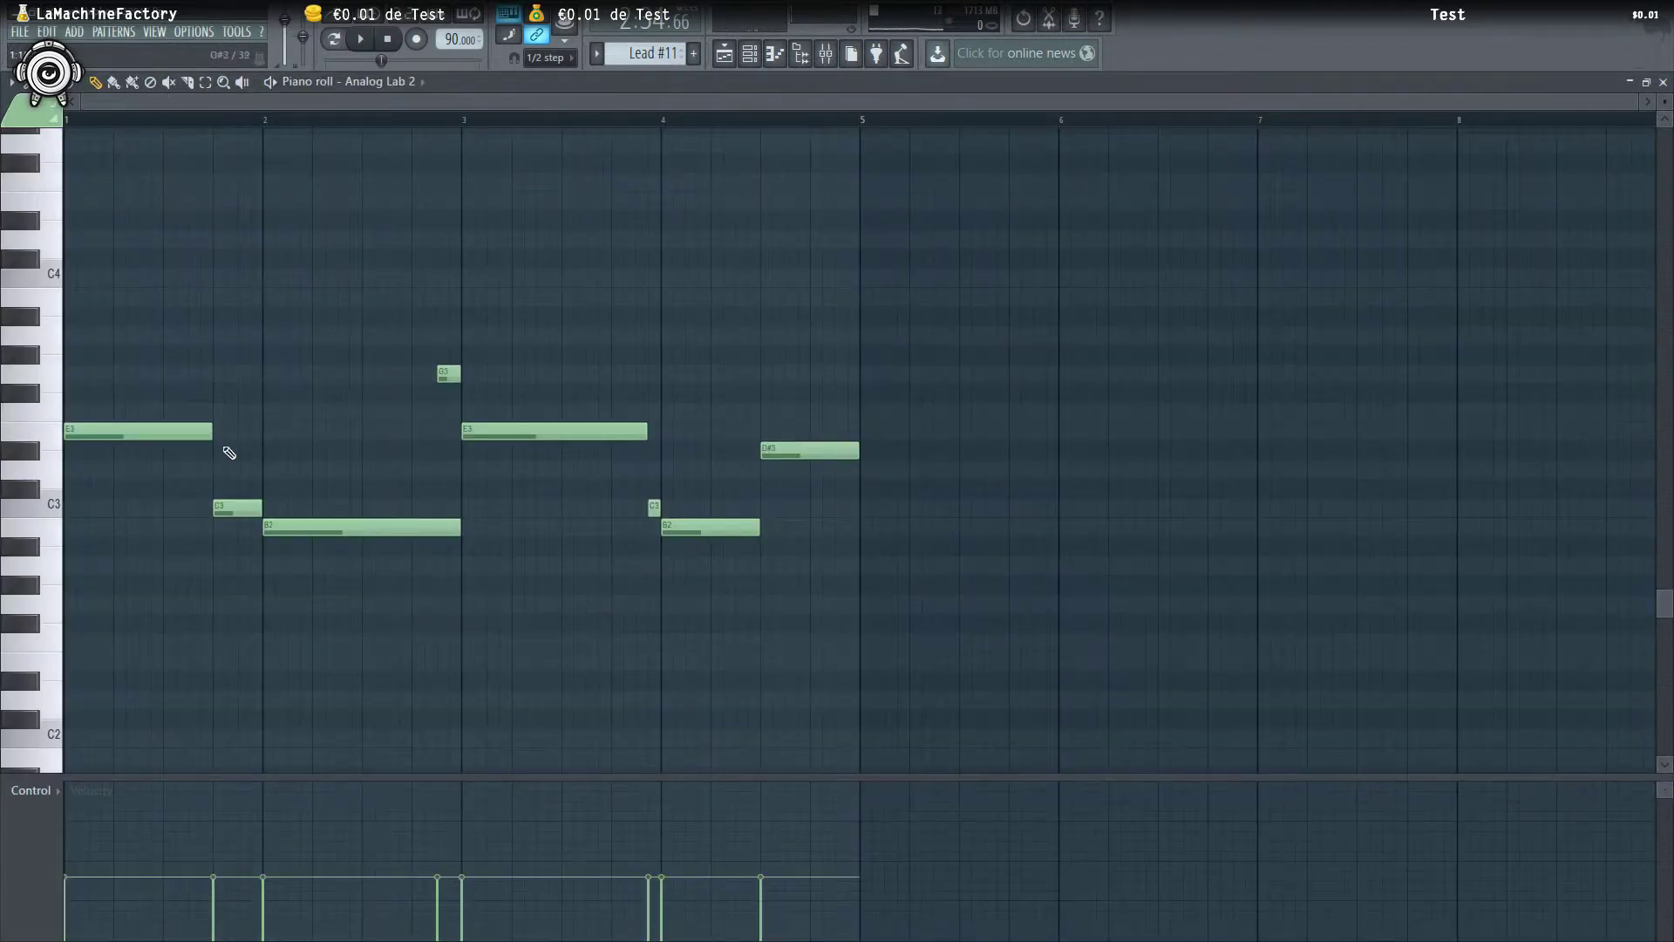
pyautogui.moveTo(68, 434); pyautogui.dragTo(76, 432)
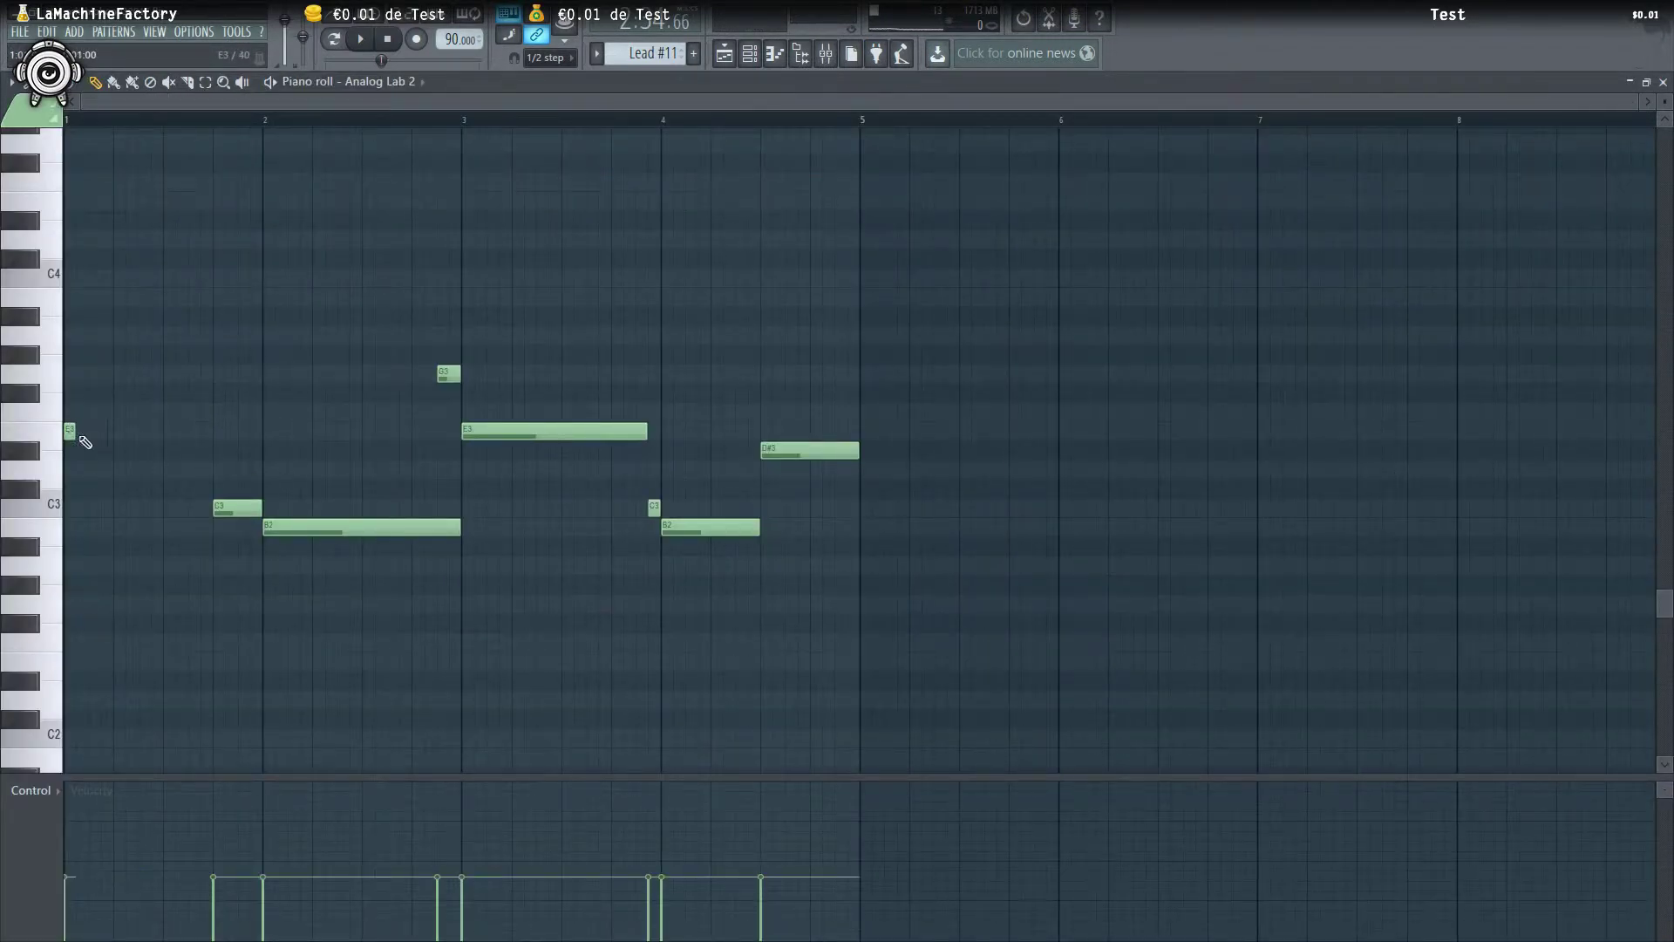
pyautogui.click(95, 431)
pyautogui.press('space')
pyautogui.click(116, 433)
pyautogui.press('space')
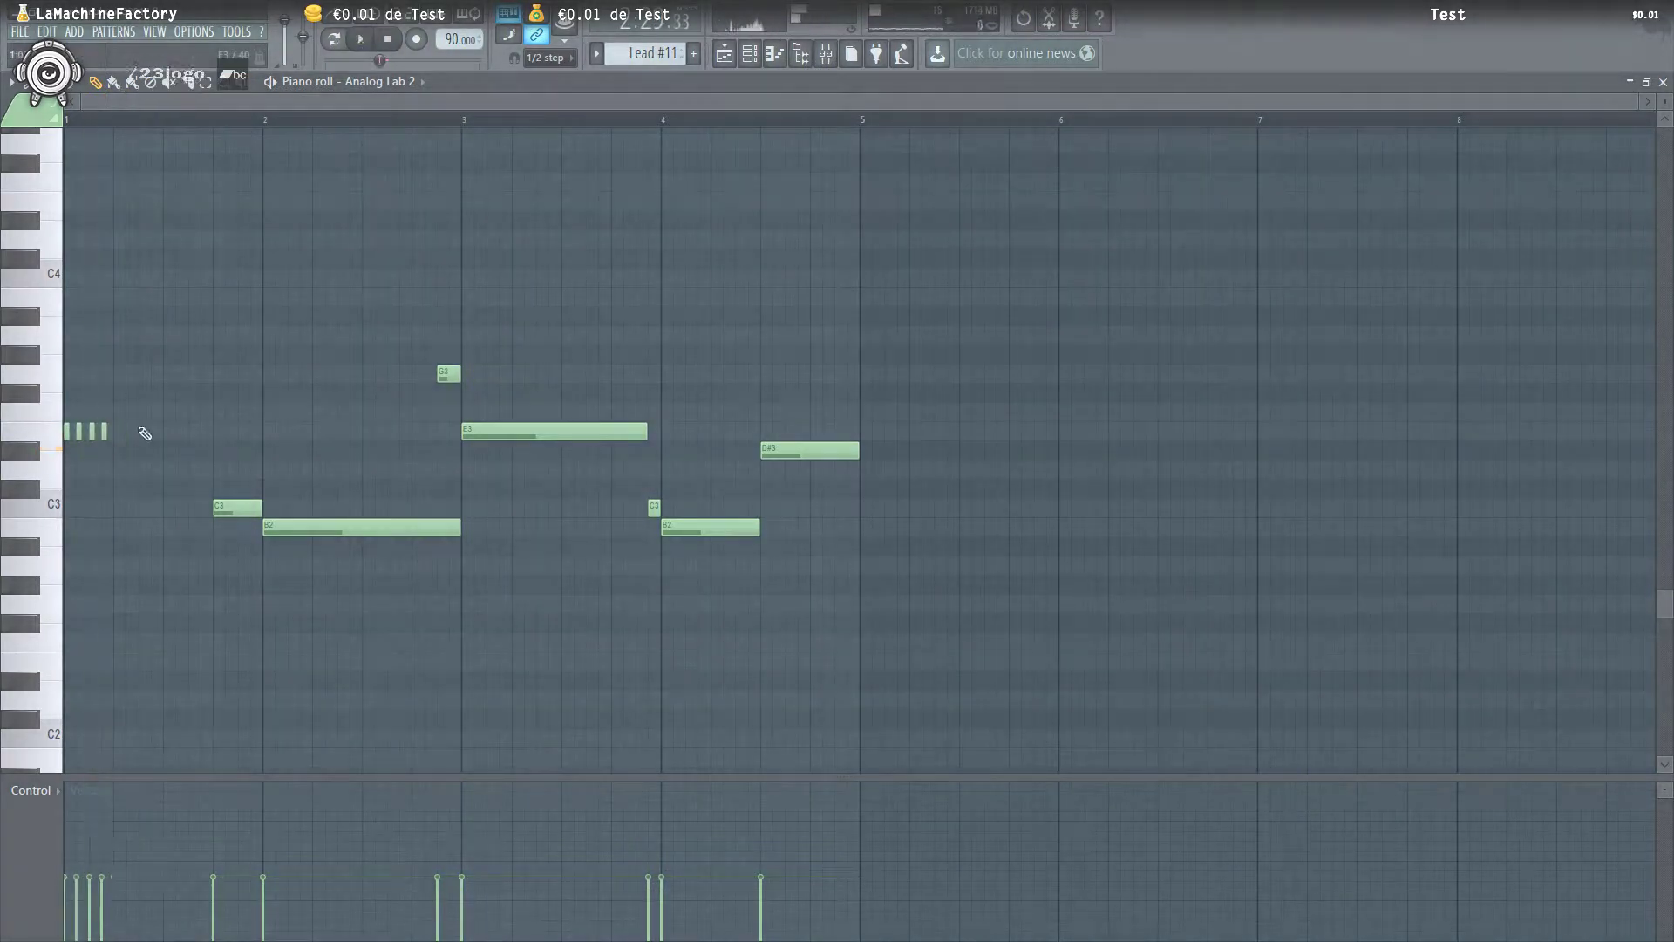
pyautogui.hotkey('ctrl', 'b')
pyautogui.hotkey('ctrl', 'b')
pyautogui.hotkey('ctrl', 'b')
pyautogui.press('space')
# Replace the C3 note at the end of bar 1 with four short repeated C3 notes
pyautogui.rightClick(228, 508)
pyautogui.hotkey('shift', 'Down')
pyautogui.hotkey('shift', 'Down')
pyautogui.hotkey('shift', 'Down')
pyautogui.hotkey('shift', 'Down')
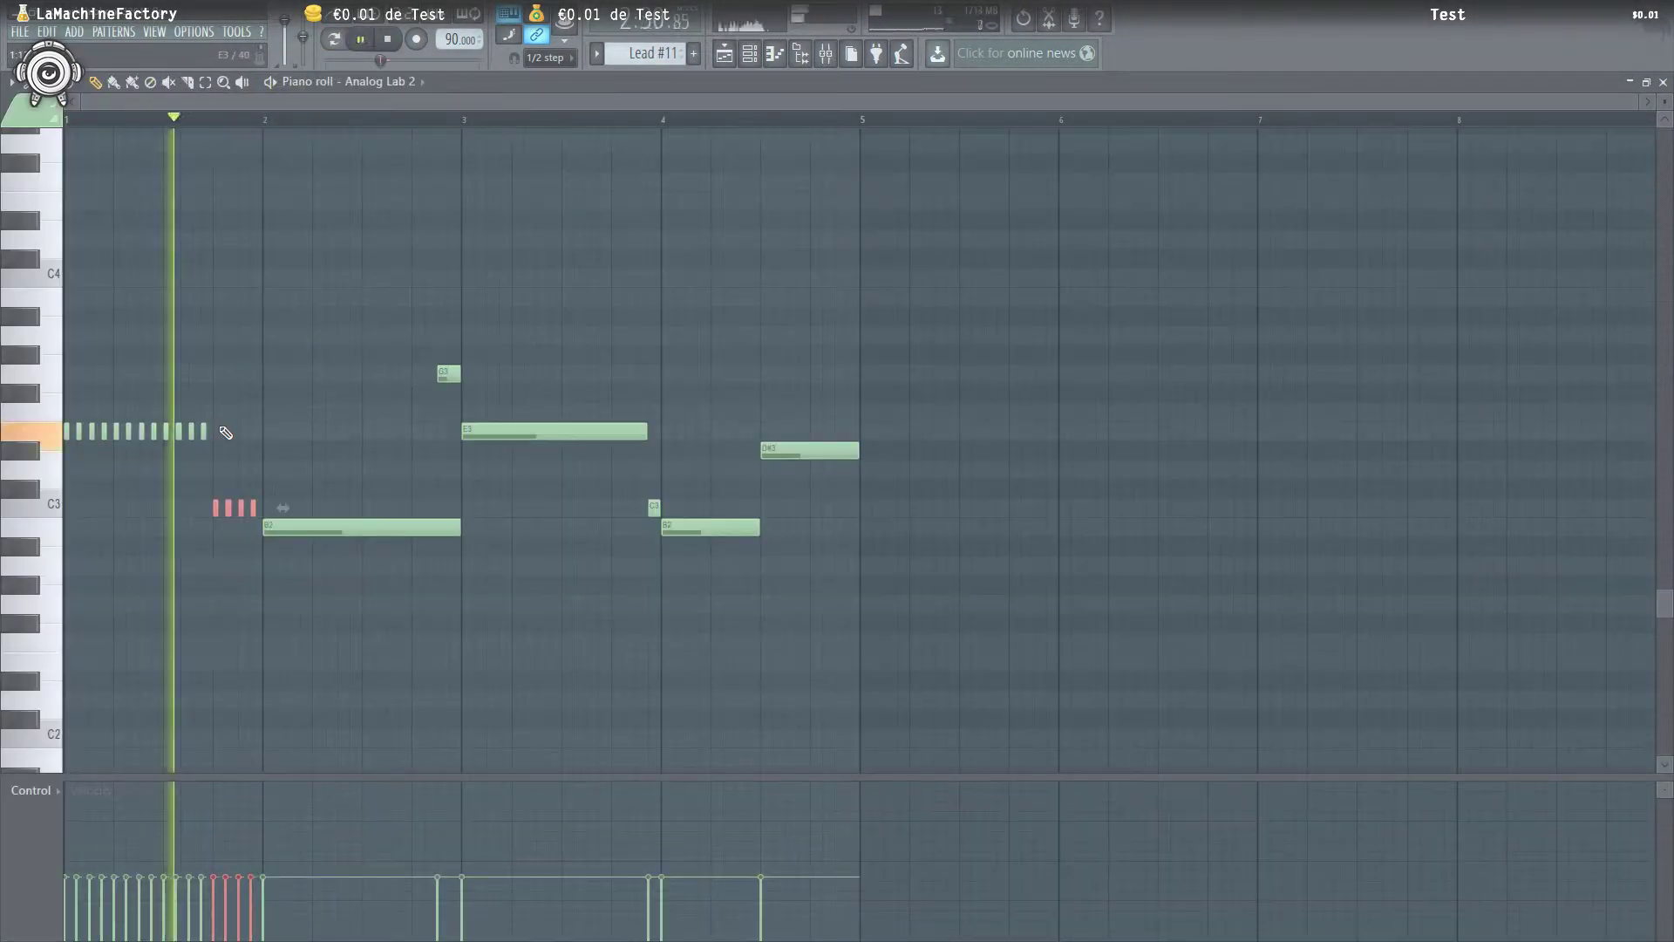
# Replace the long B2 note in bar 2 and the long E3 note in bar 3 with runs of short repeated notes
pyautogui.rightClick(292, 527)
pyautogui.hotkey('ctrl', 'b')
pyautogui.hotkey('shift', 'Down')
pyautogui.hotkey('ctrl', 'b')
pyautogui.hotkey('ctrl', 'b')
pyautogui.hotkey('ctrl', 'b')
# Delete the C3 note ending bar 3 and the surplus B2 notes ending bar 2, and extend the G3 note to start earlier
pyautogui.rightClick(654, 507)
pyautogui.rightClick(428, 526)
pyautogui.rightClick(416, 527)
pyautogui.moveTo(439, 373); pyautogui.dragTo(414, 373)
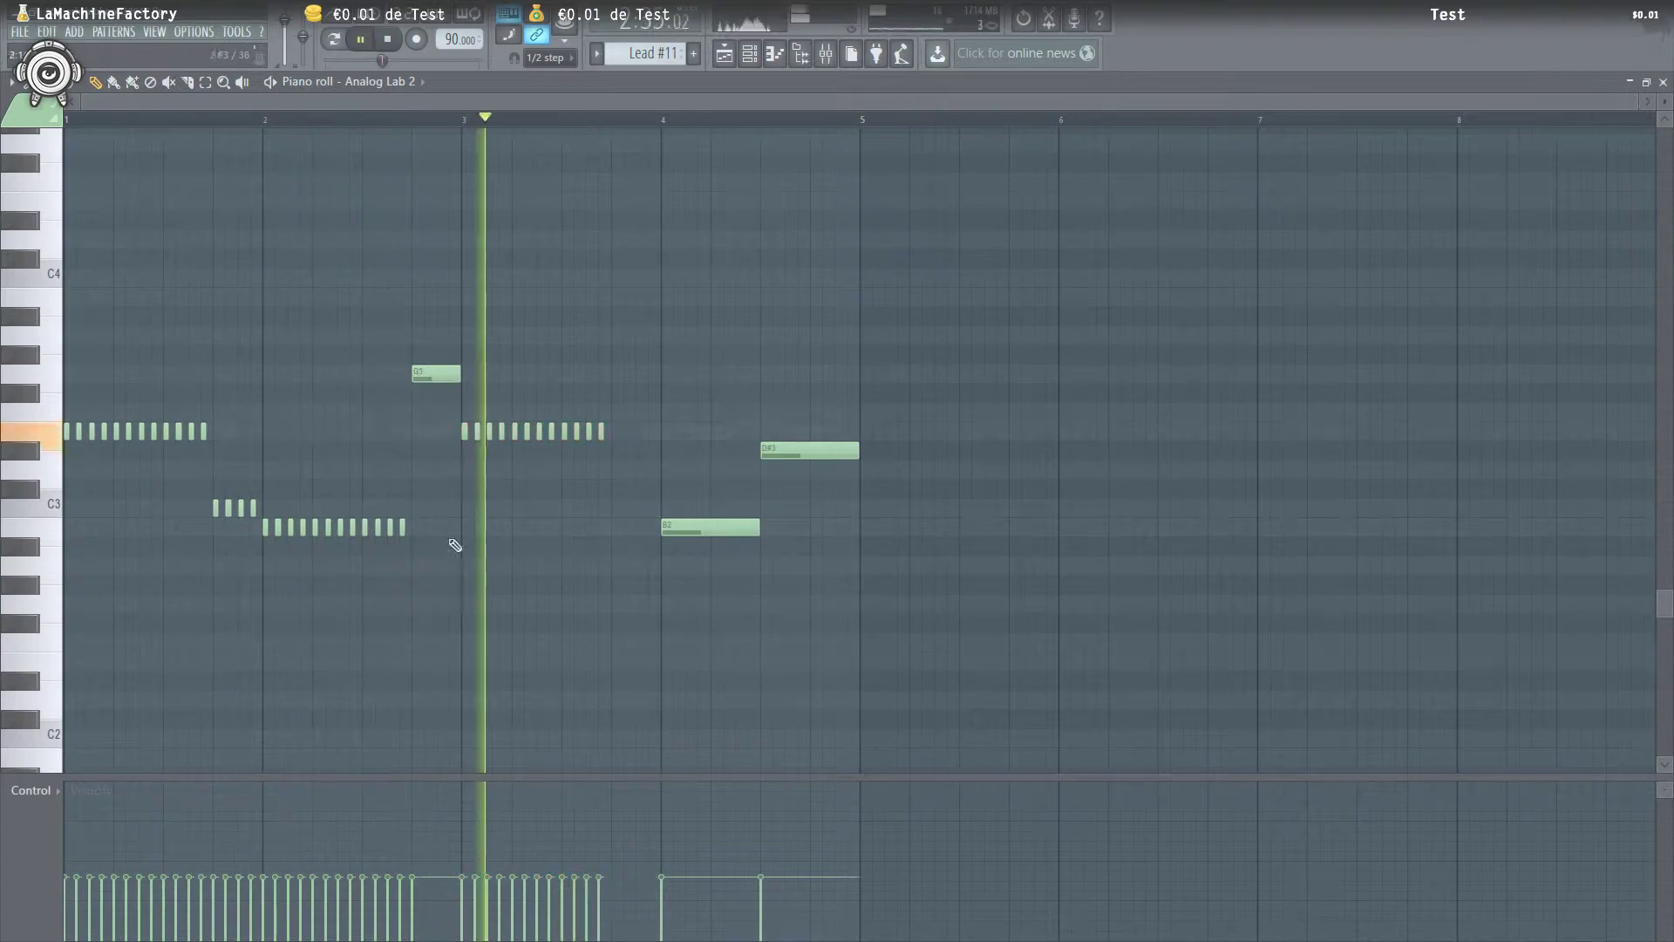
# Add a high note at the end of bar 3 and replace the B2 and D#3 notes in bar 4 with short repeated notes
pyautogui.moveTo(616, 257); pyautogui.dragTo(616, 296)
pyautogui.rightClick(773, 451)
pyautogui.click(664, 526)
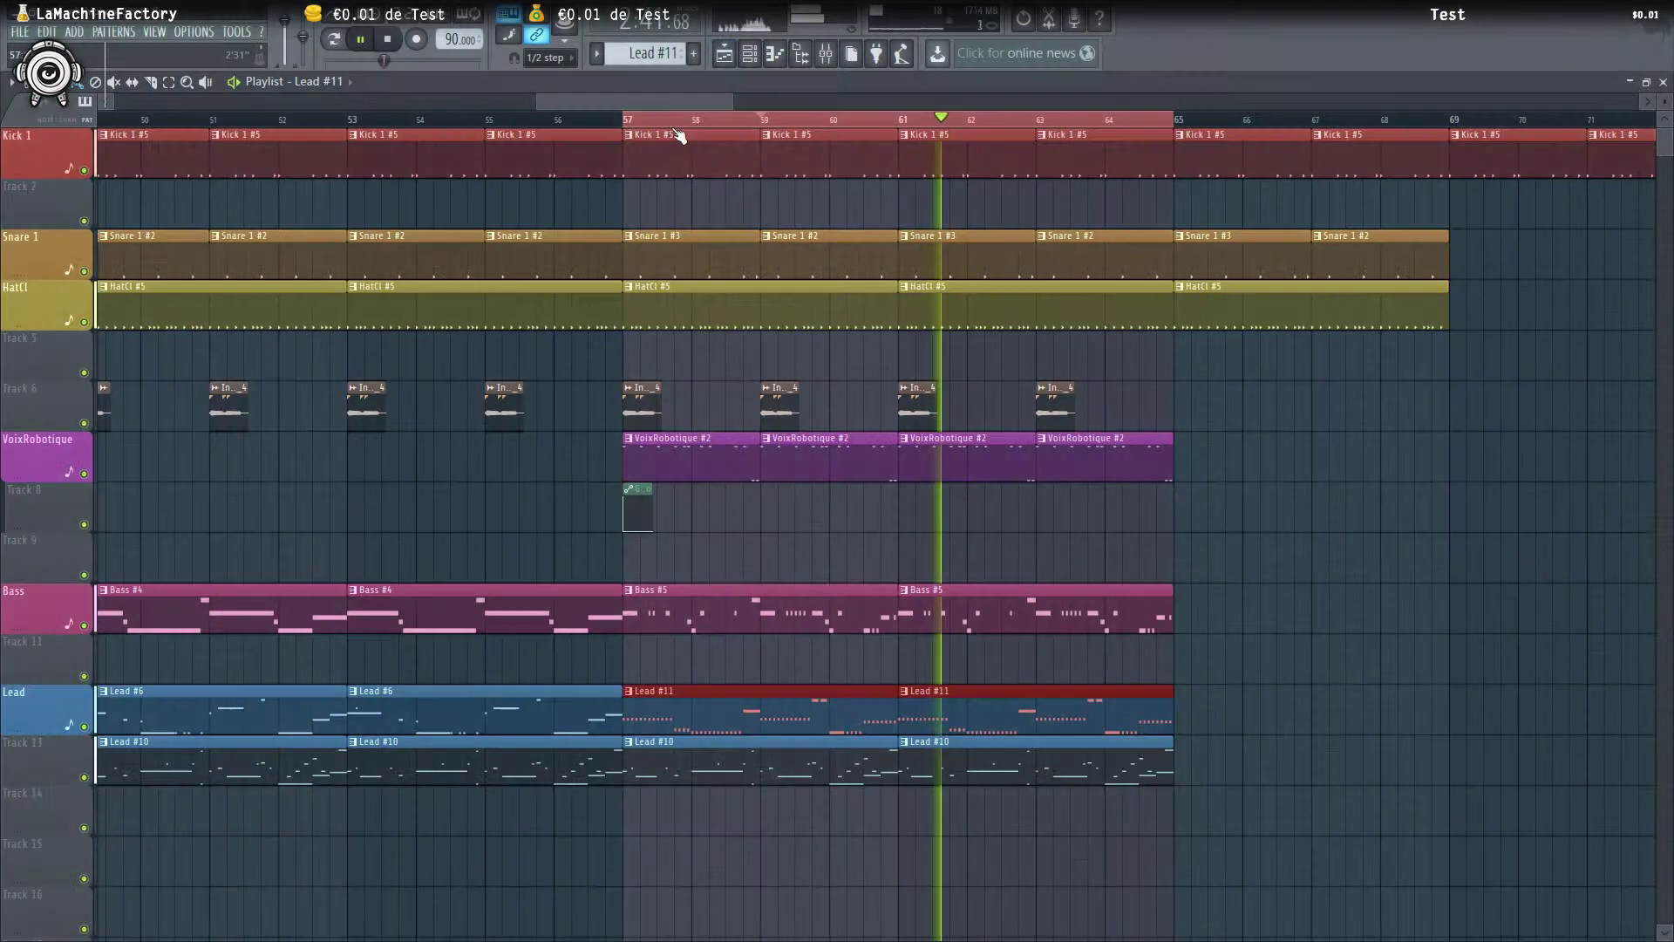
# Play the section from bar 57 and check the track levels in the mixer
pyautogui.click(629, 120)
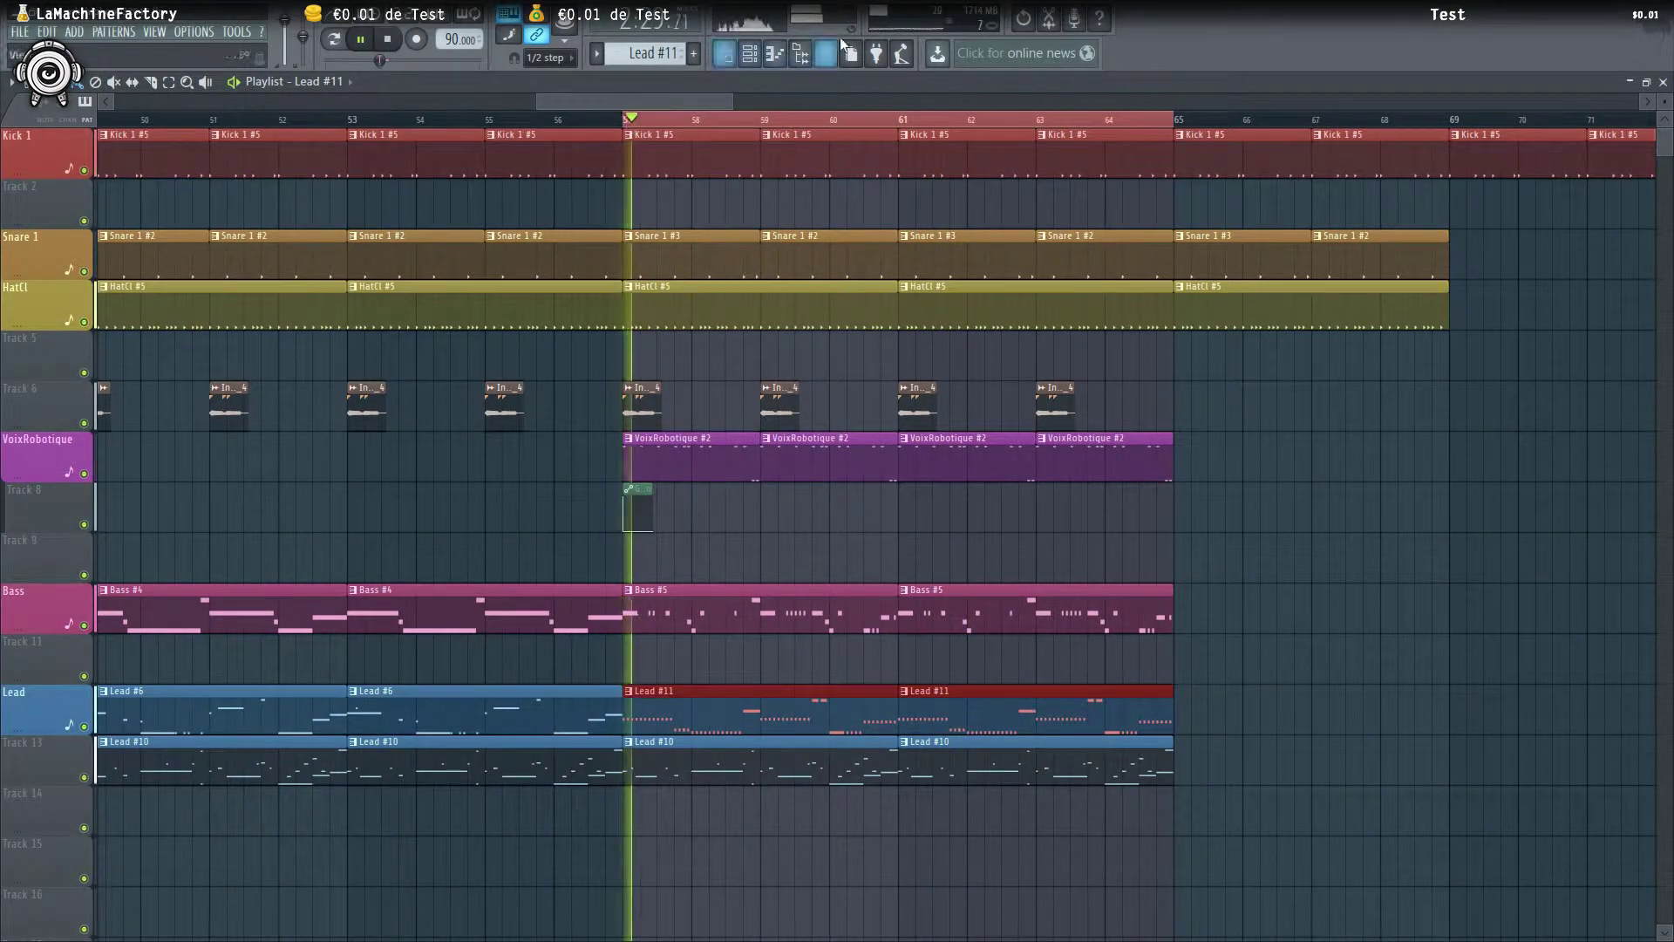
pyautogui.press('F9')
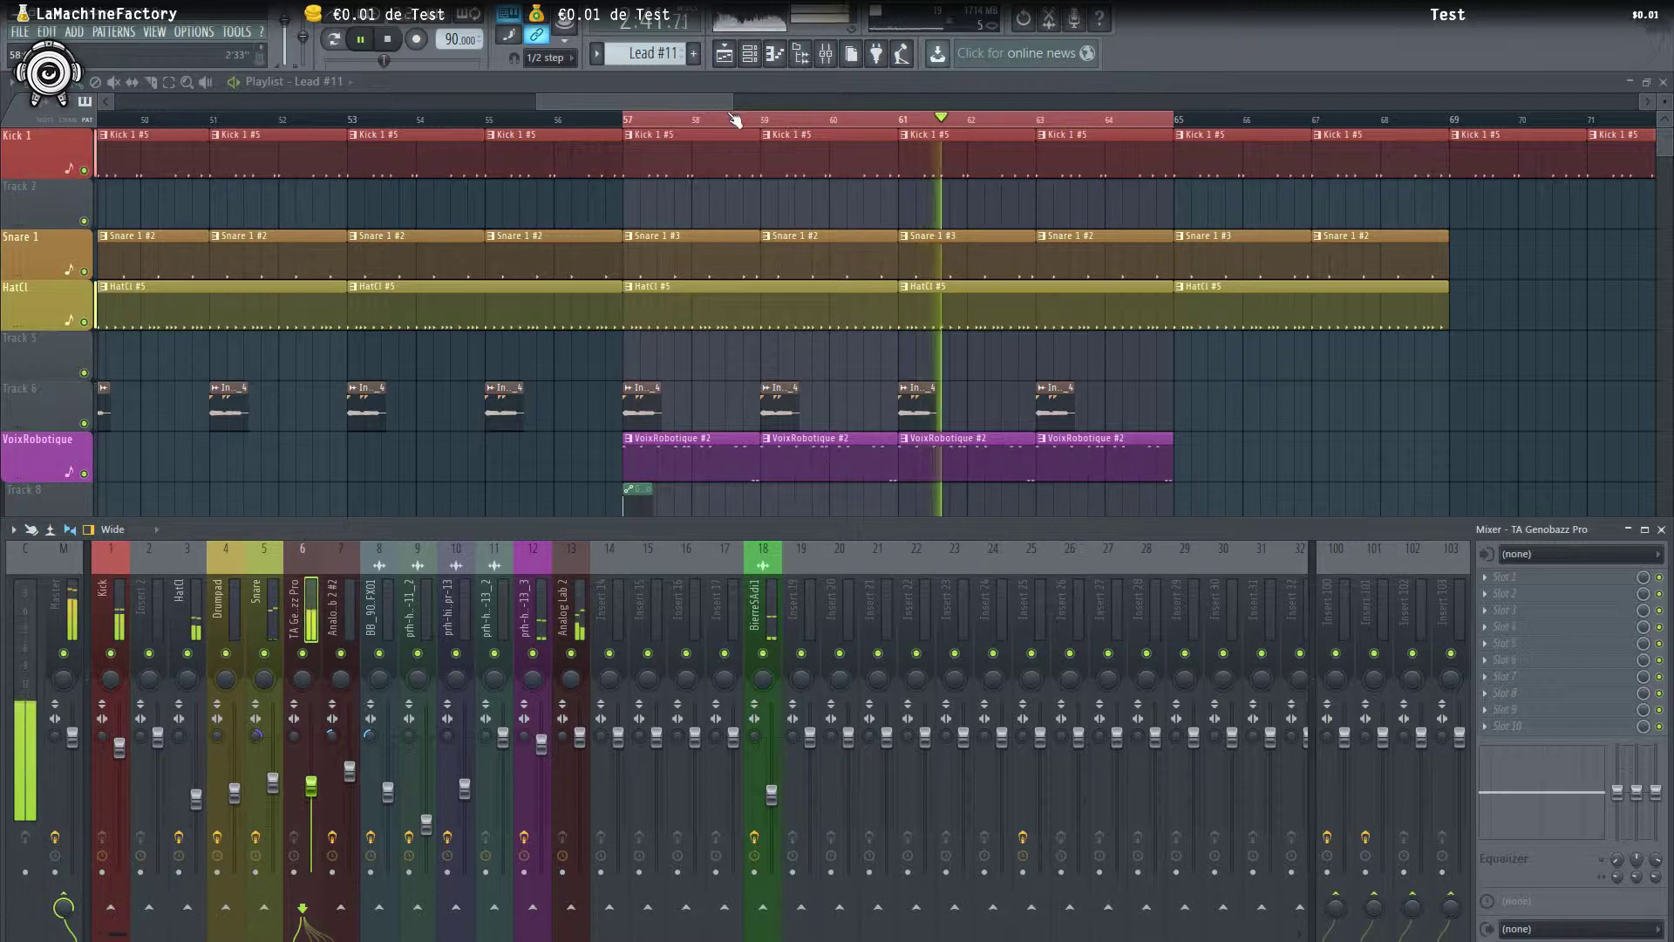
# Replace the Lead #6 clips between bars 49 and 57 on the Lead track with two Lead #11 clips and play the section
pyautogui.moveTo(715, 103); pyautogui.dragTo(725, 104)
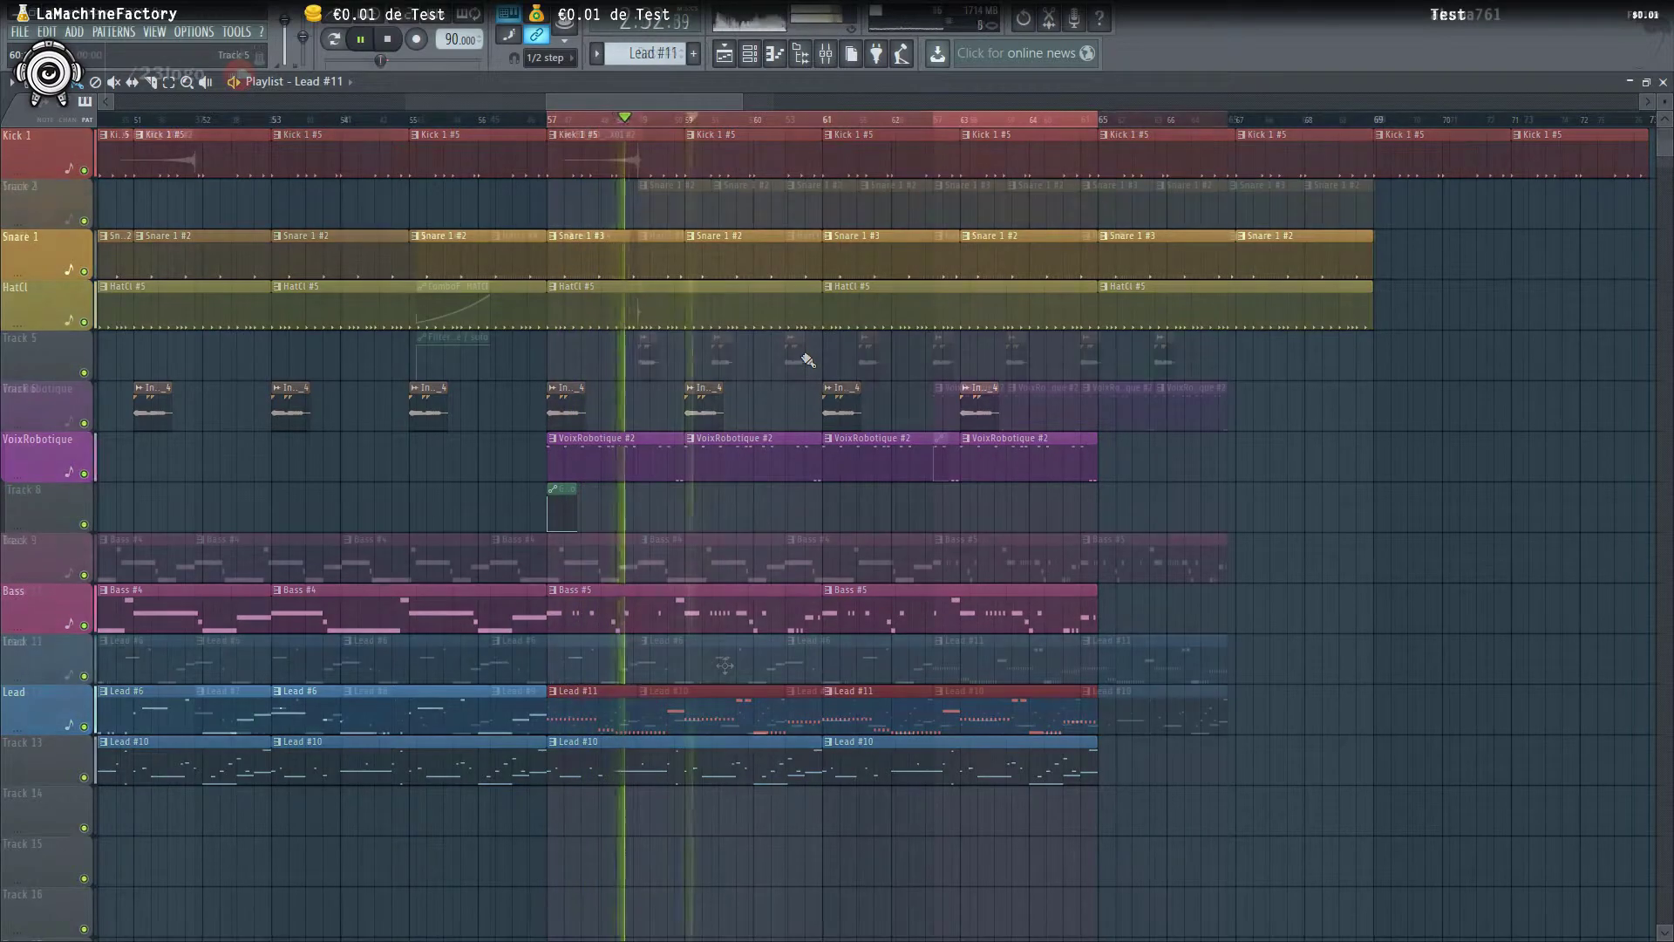
pyautogui.rightClick(725, 666)
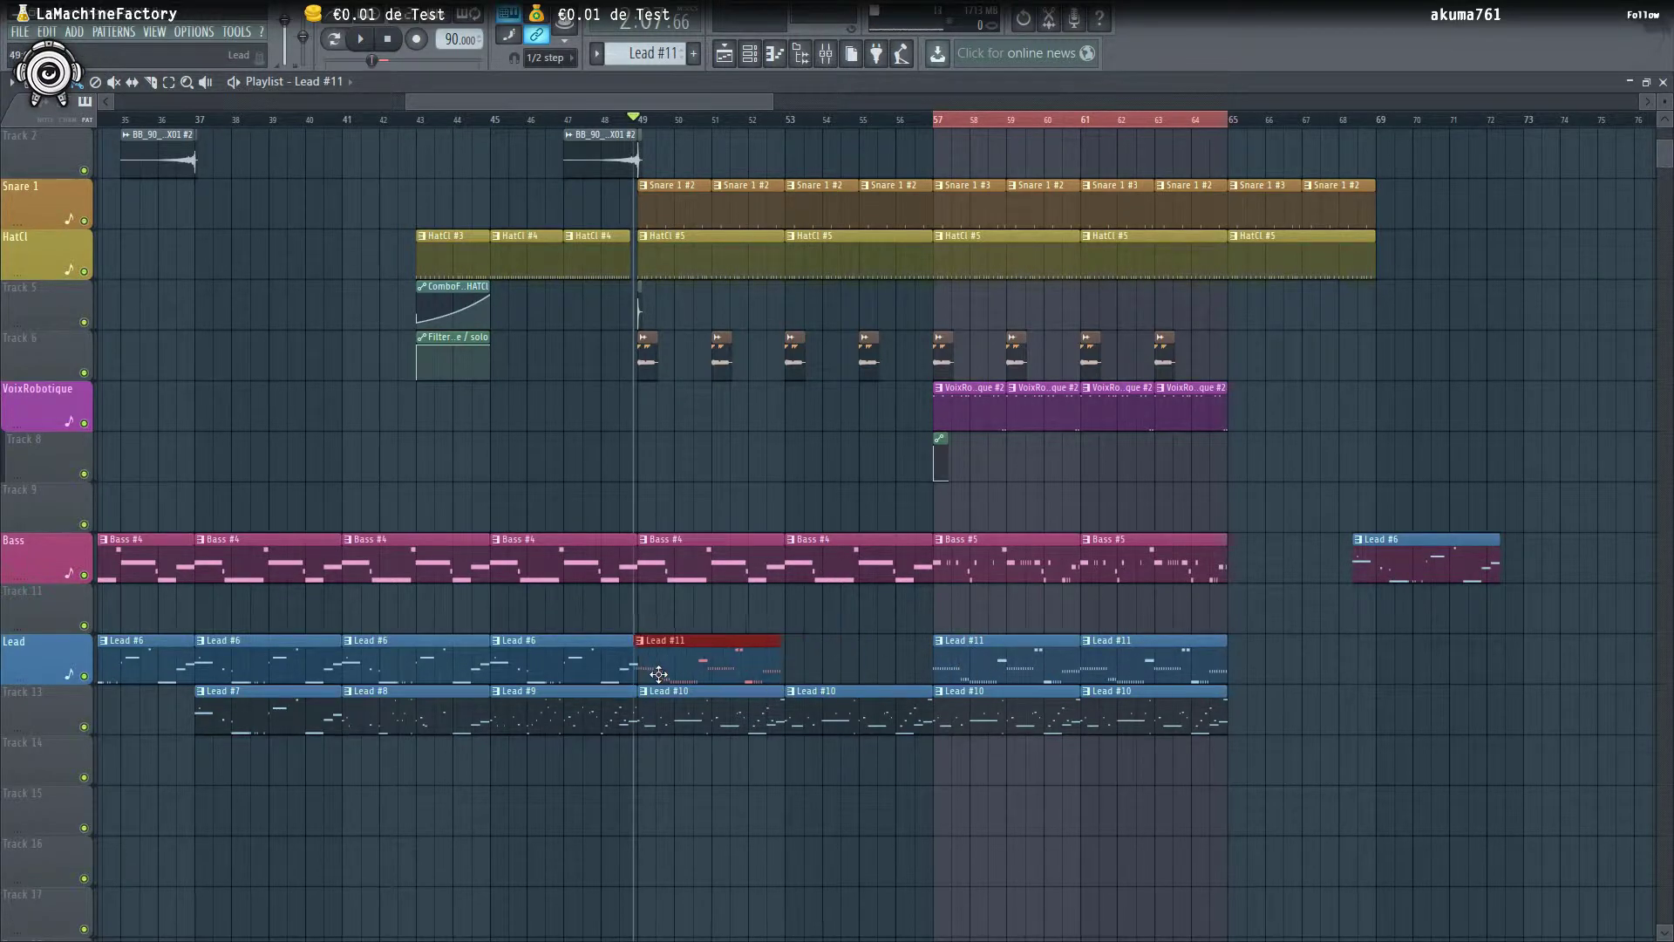
pyautogui.scroll(3, 662, 674)
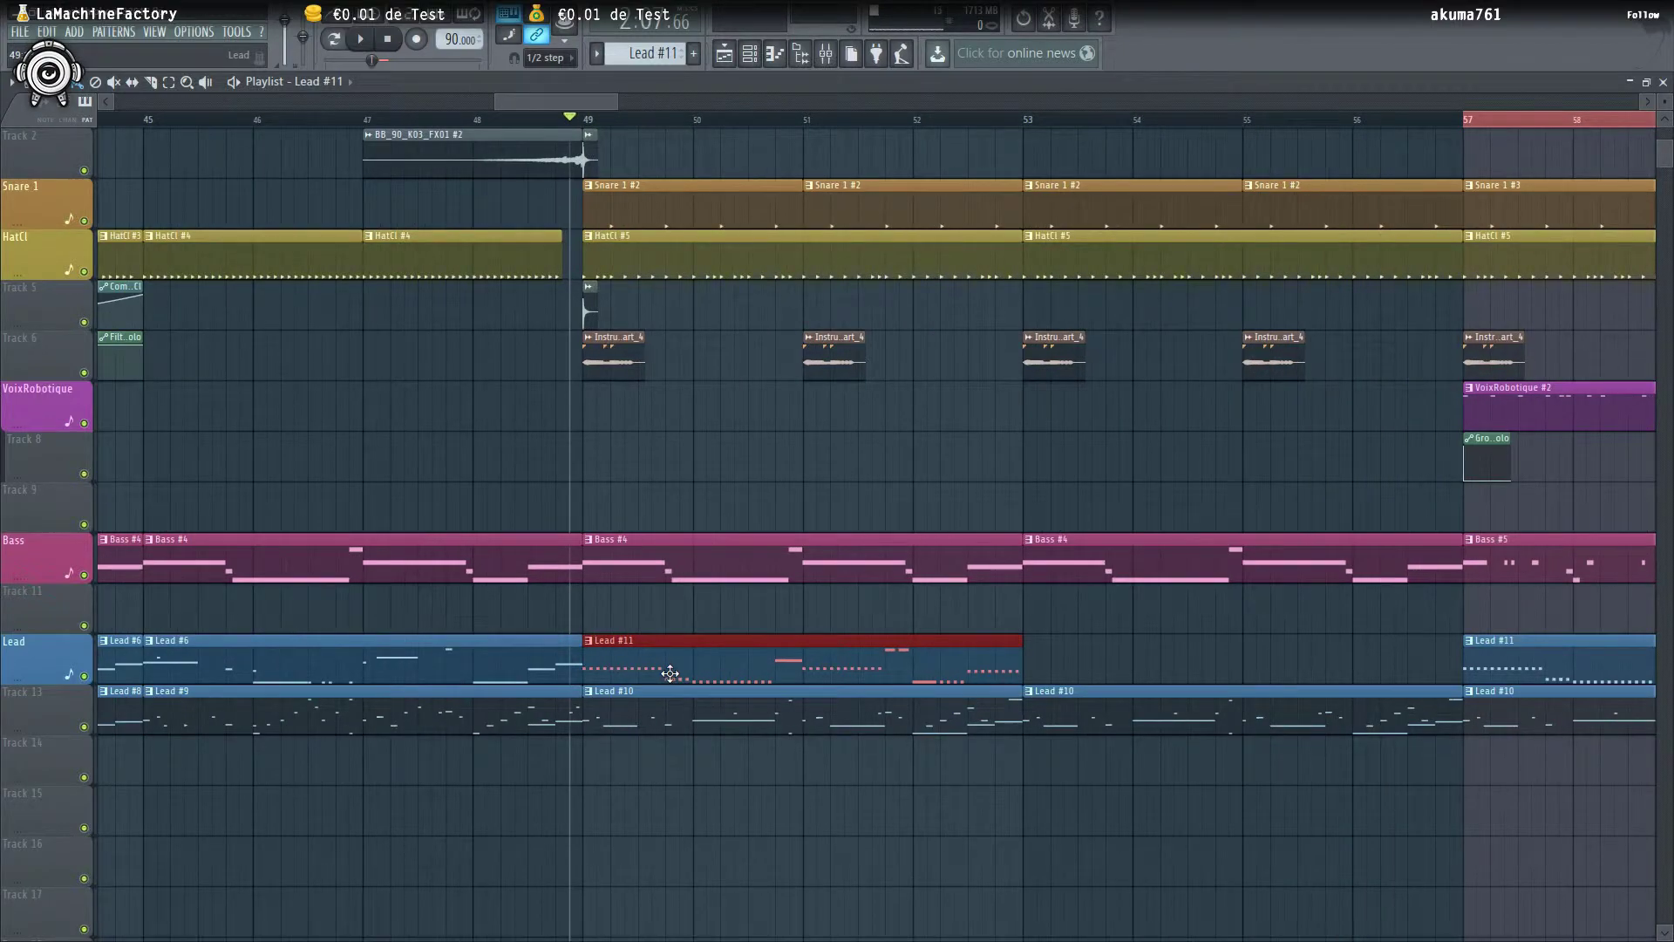
pyautogui.click(1042, 619)
pyautogui.moveTo(1051, 634); pyautogui.dragTo(1050, 664)
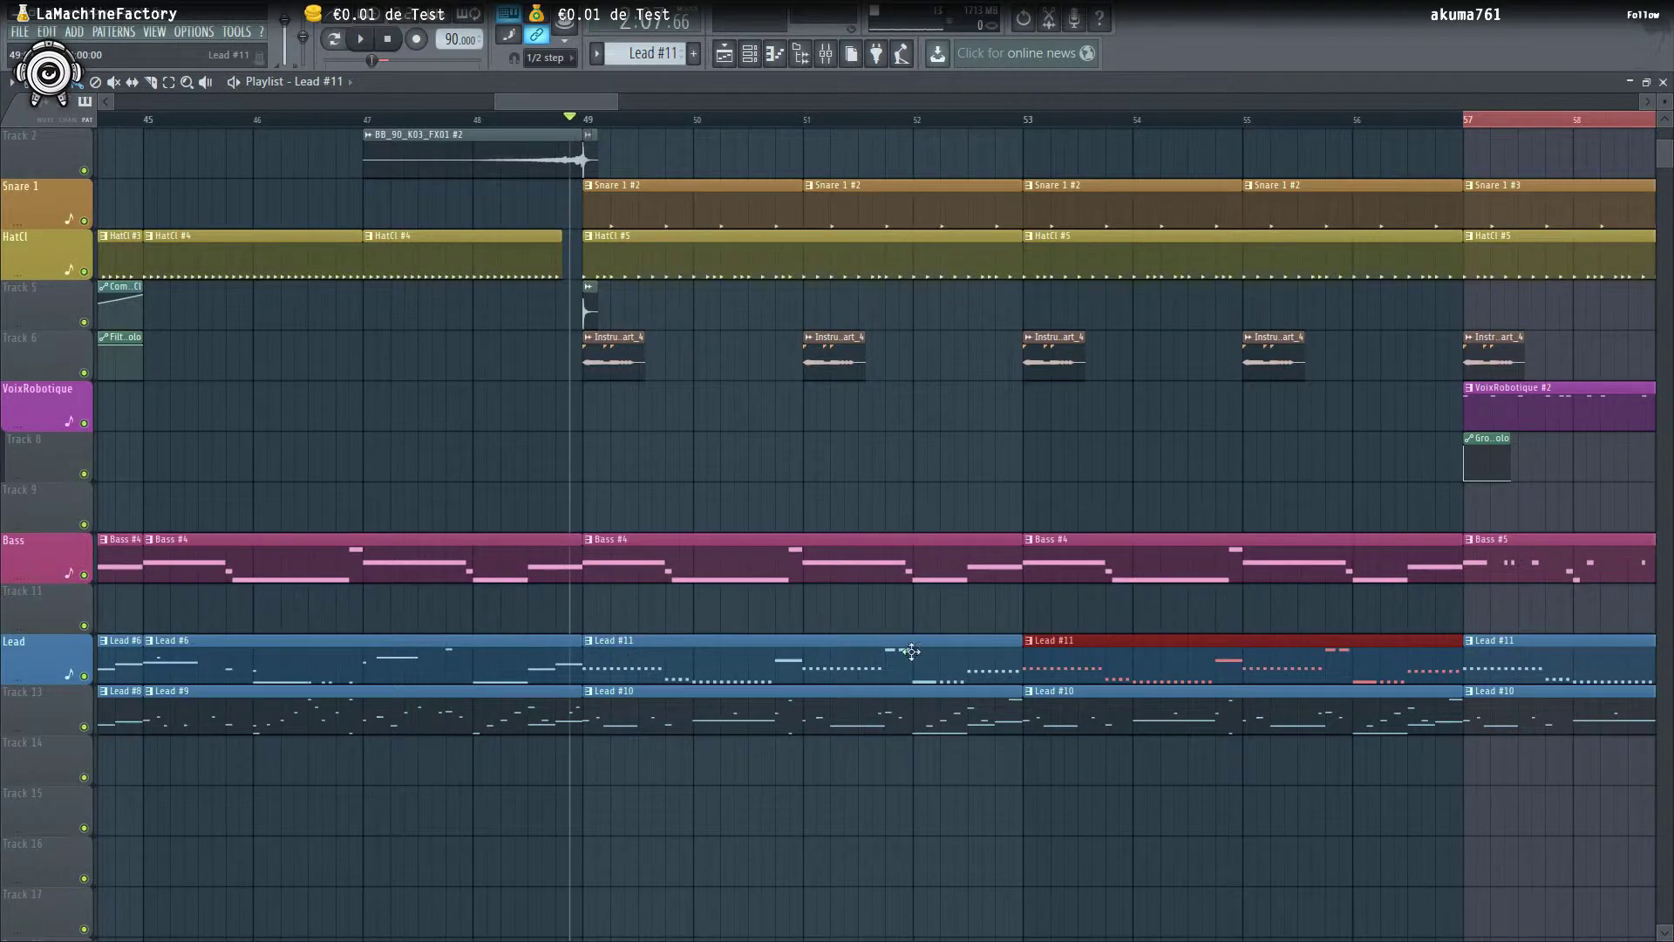
pyautogui.press('space')
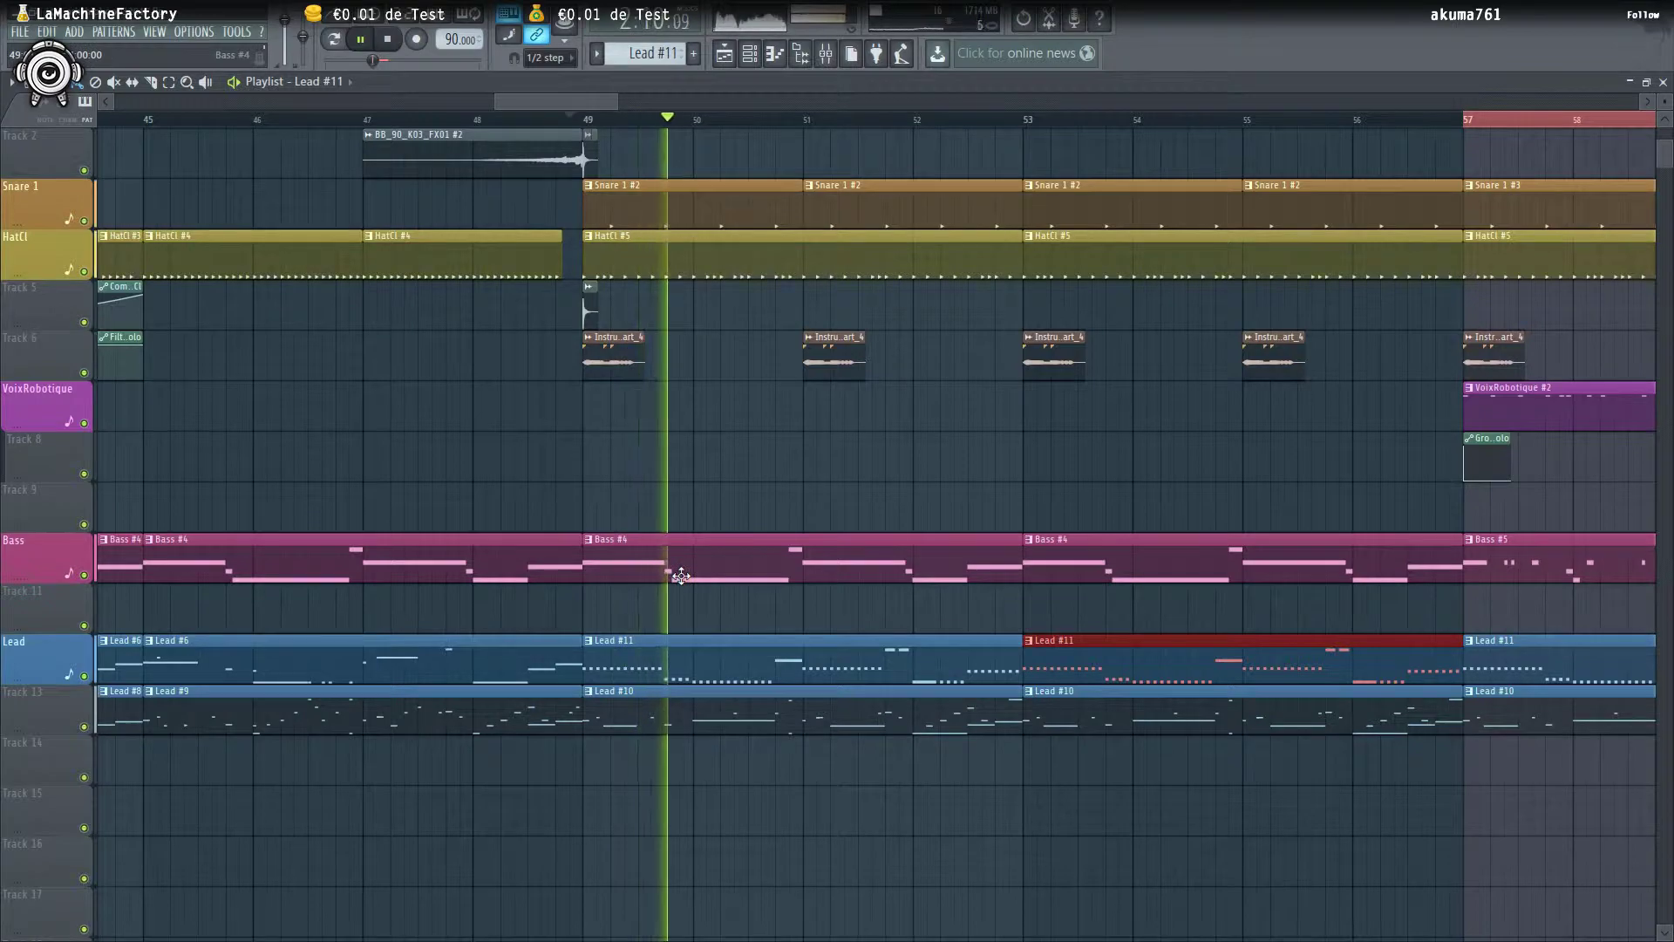
pyautogui.scroll(-4, 789, 573)
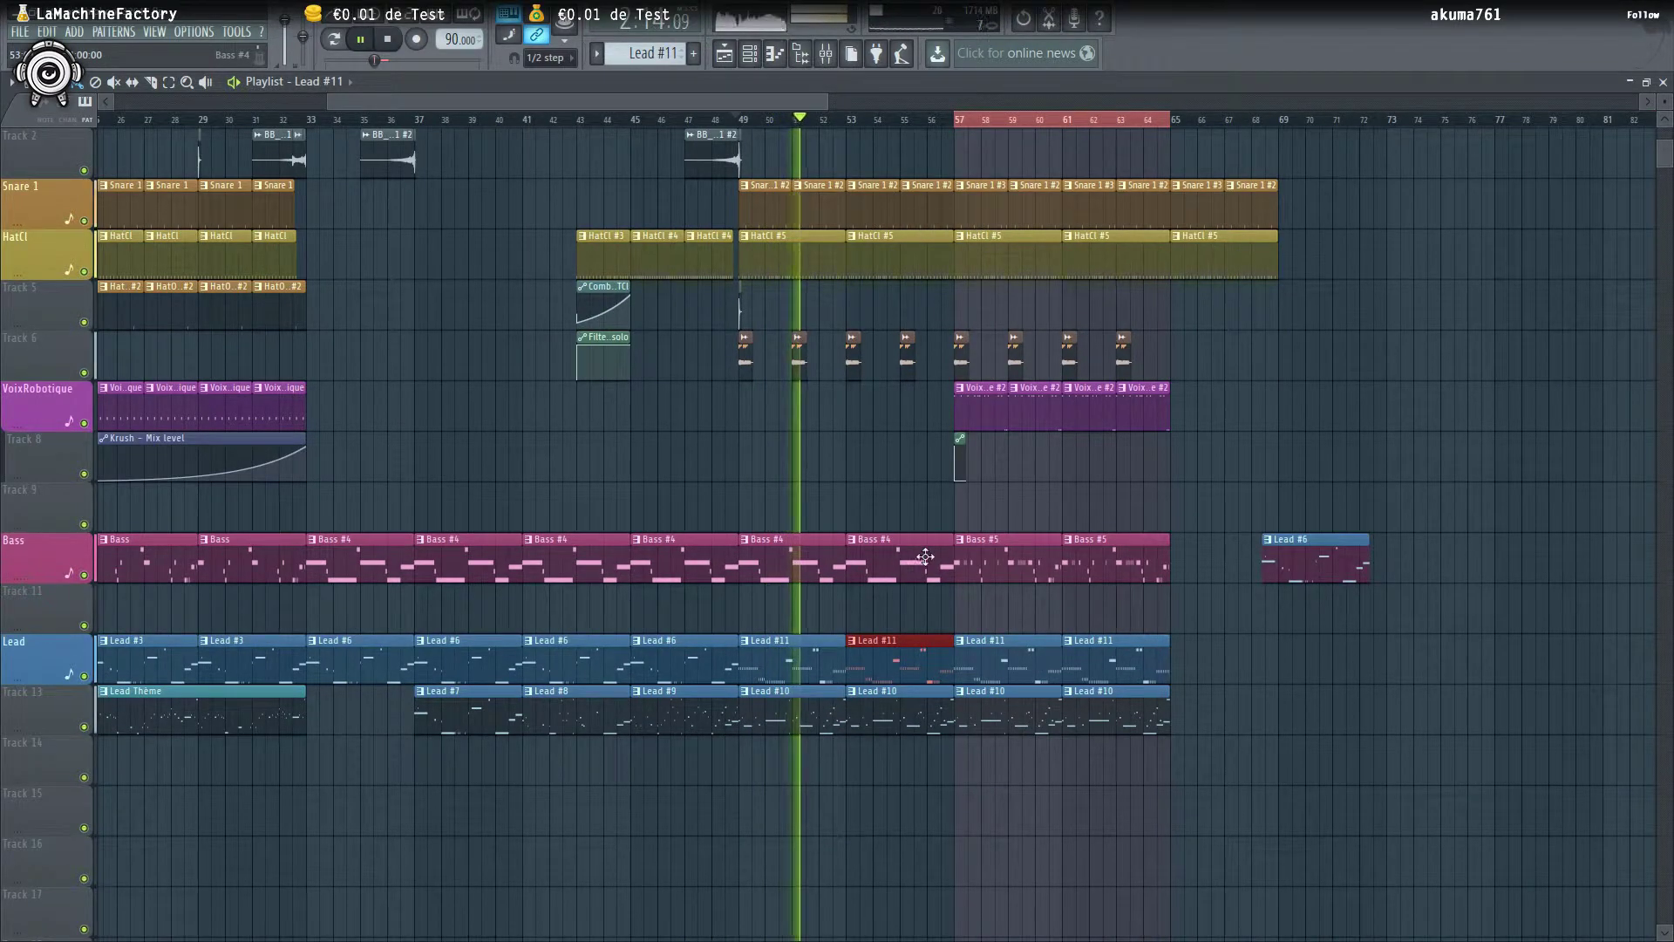
pyautogui.scroll(2, 925, 557)
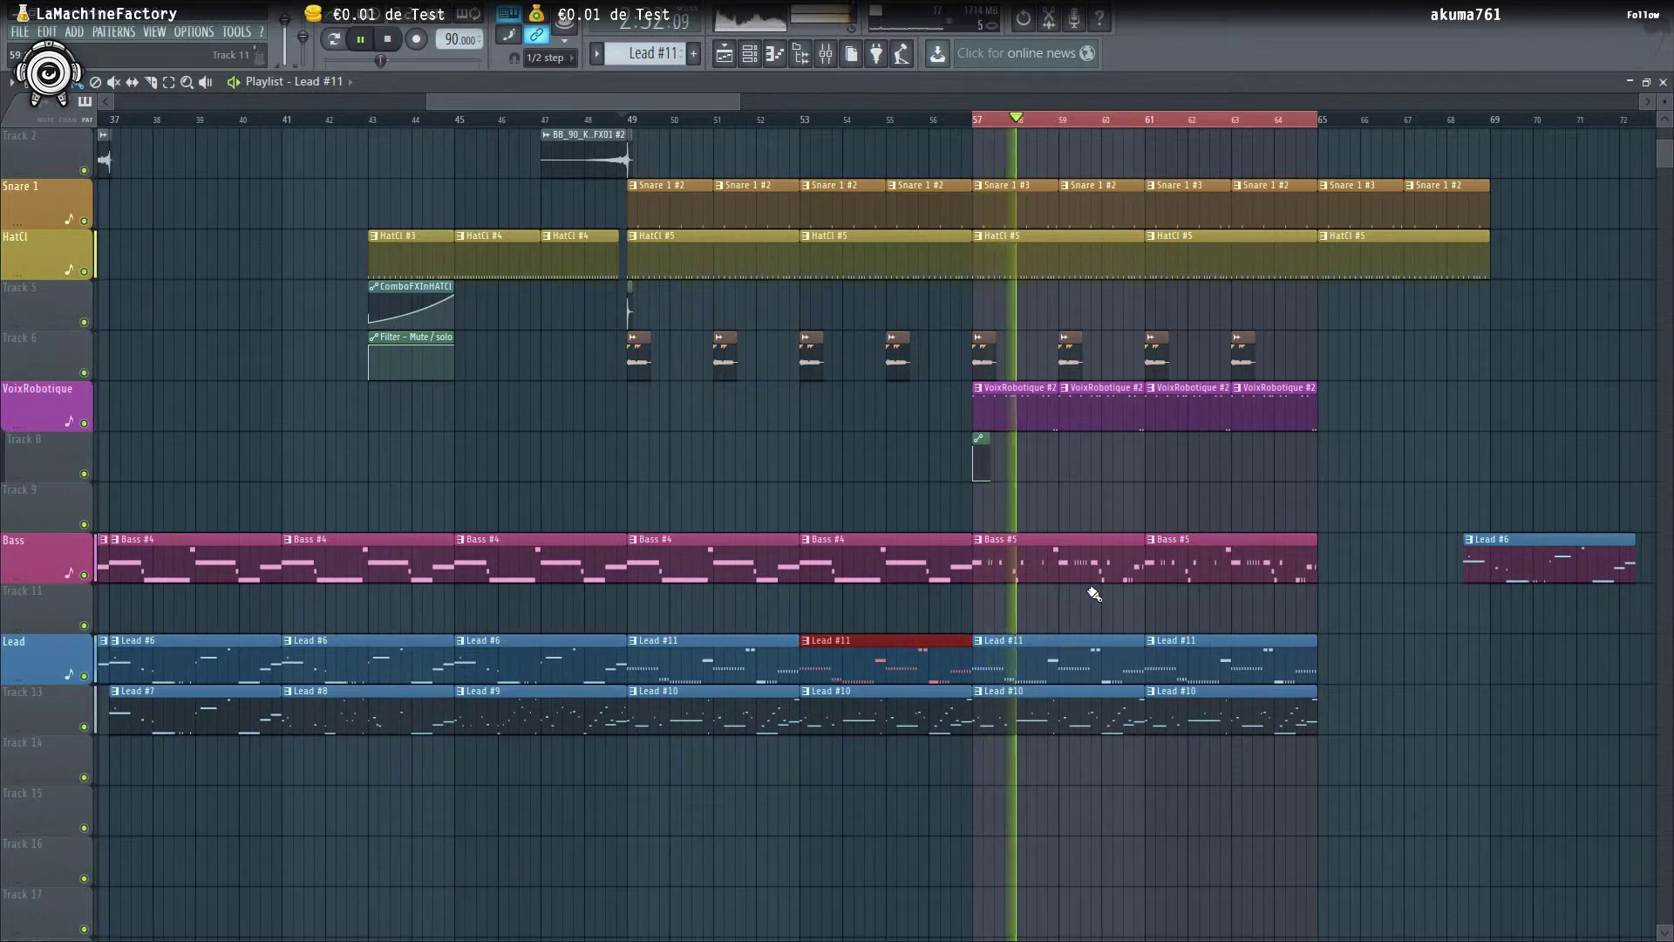
pyautogui.press('space')
# Shorten the Kick 1 #5 clip that starts at bar 55 to leave a short kick gap before bar 57
pyautogui.scroll(1, 905, 305)
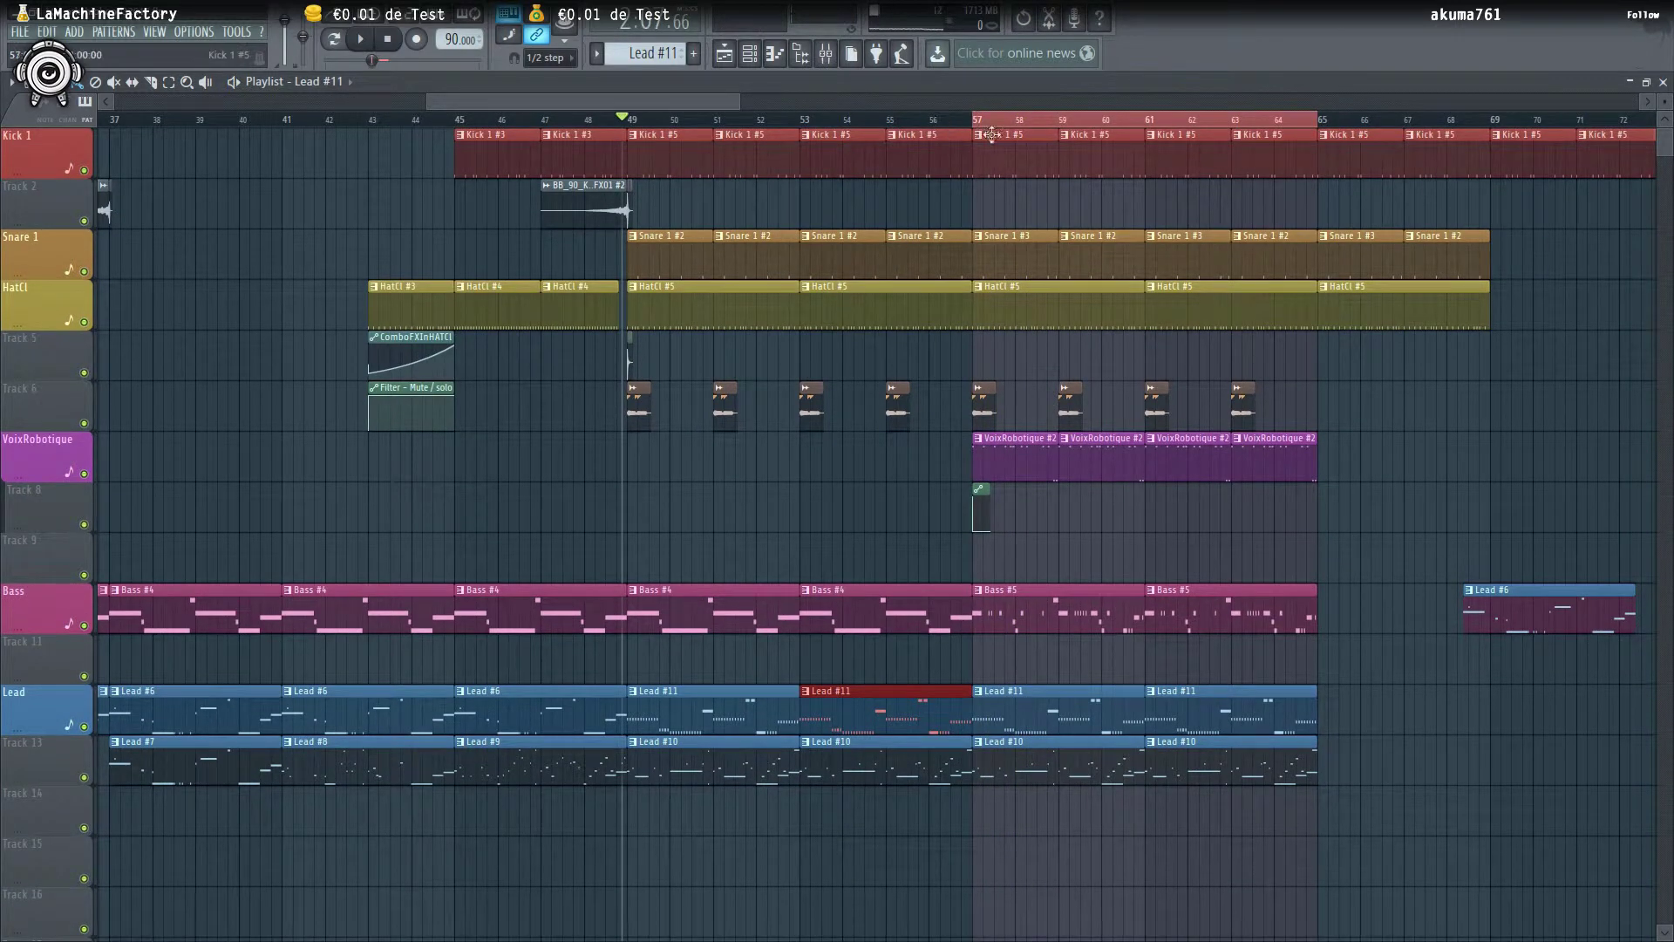
pyautogui.click(893, 141)
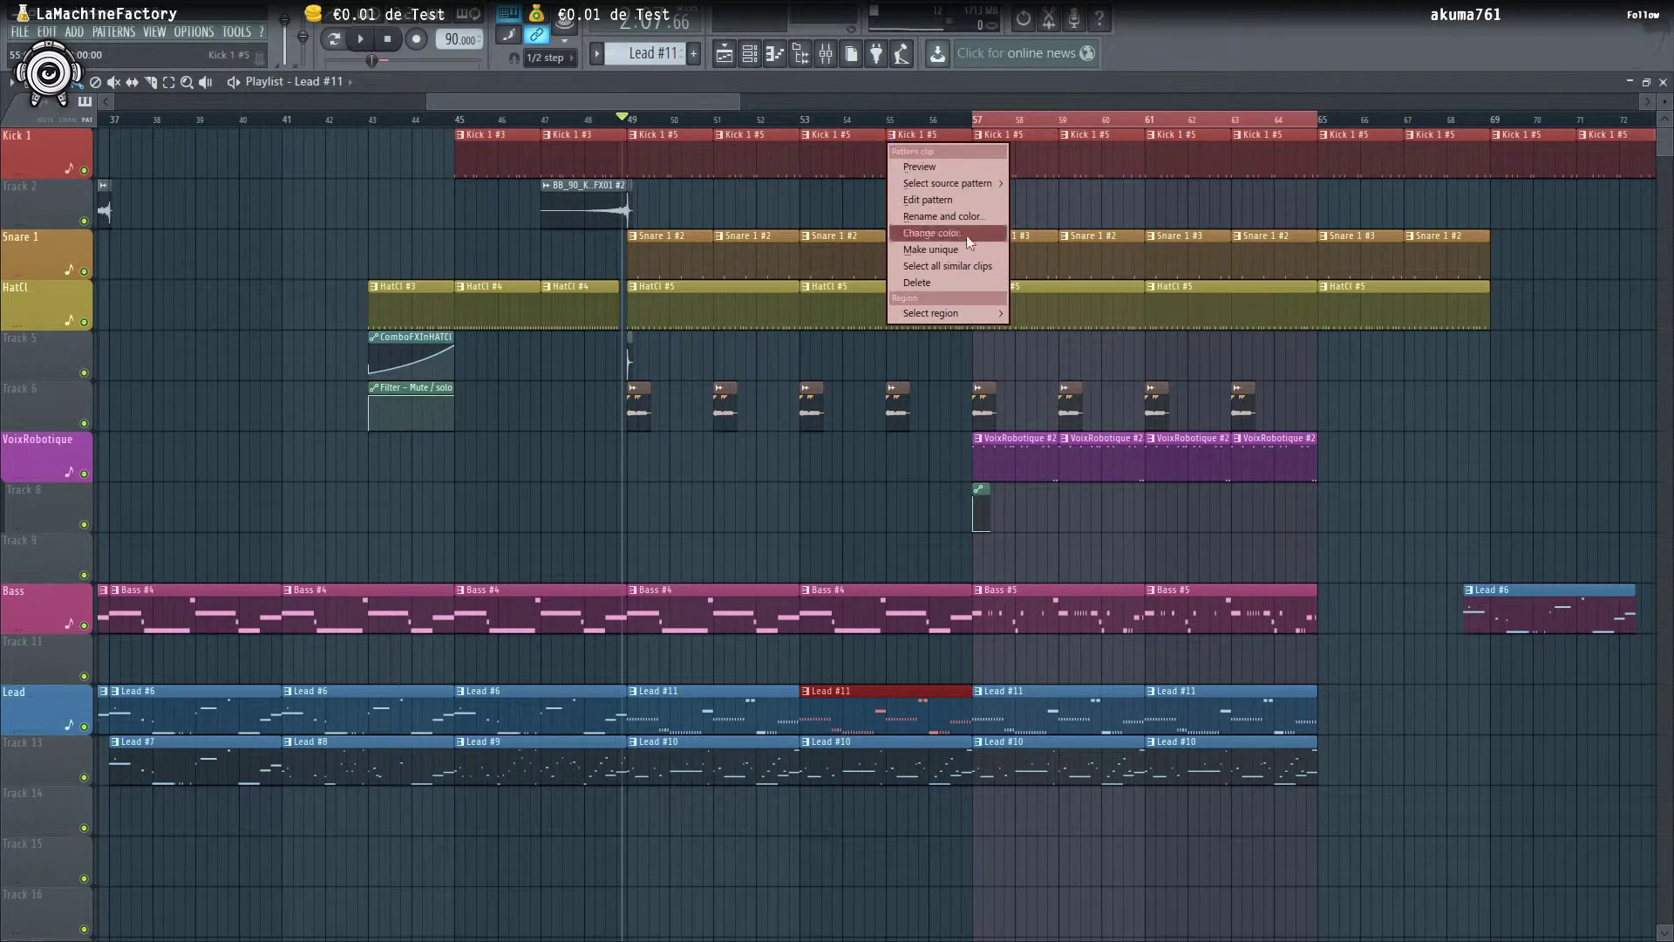
pyautogui.click(1049, 221)
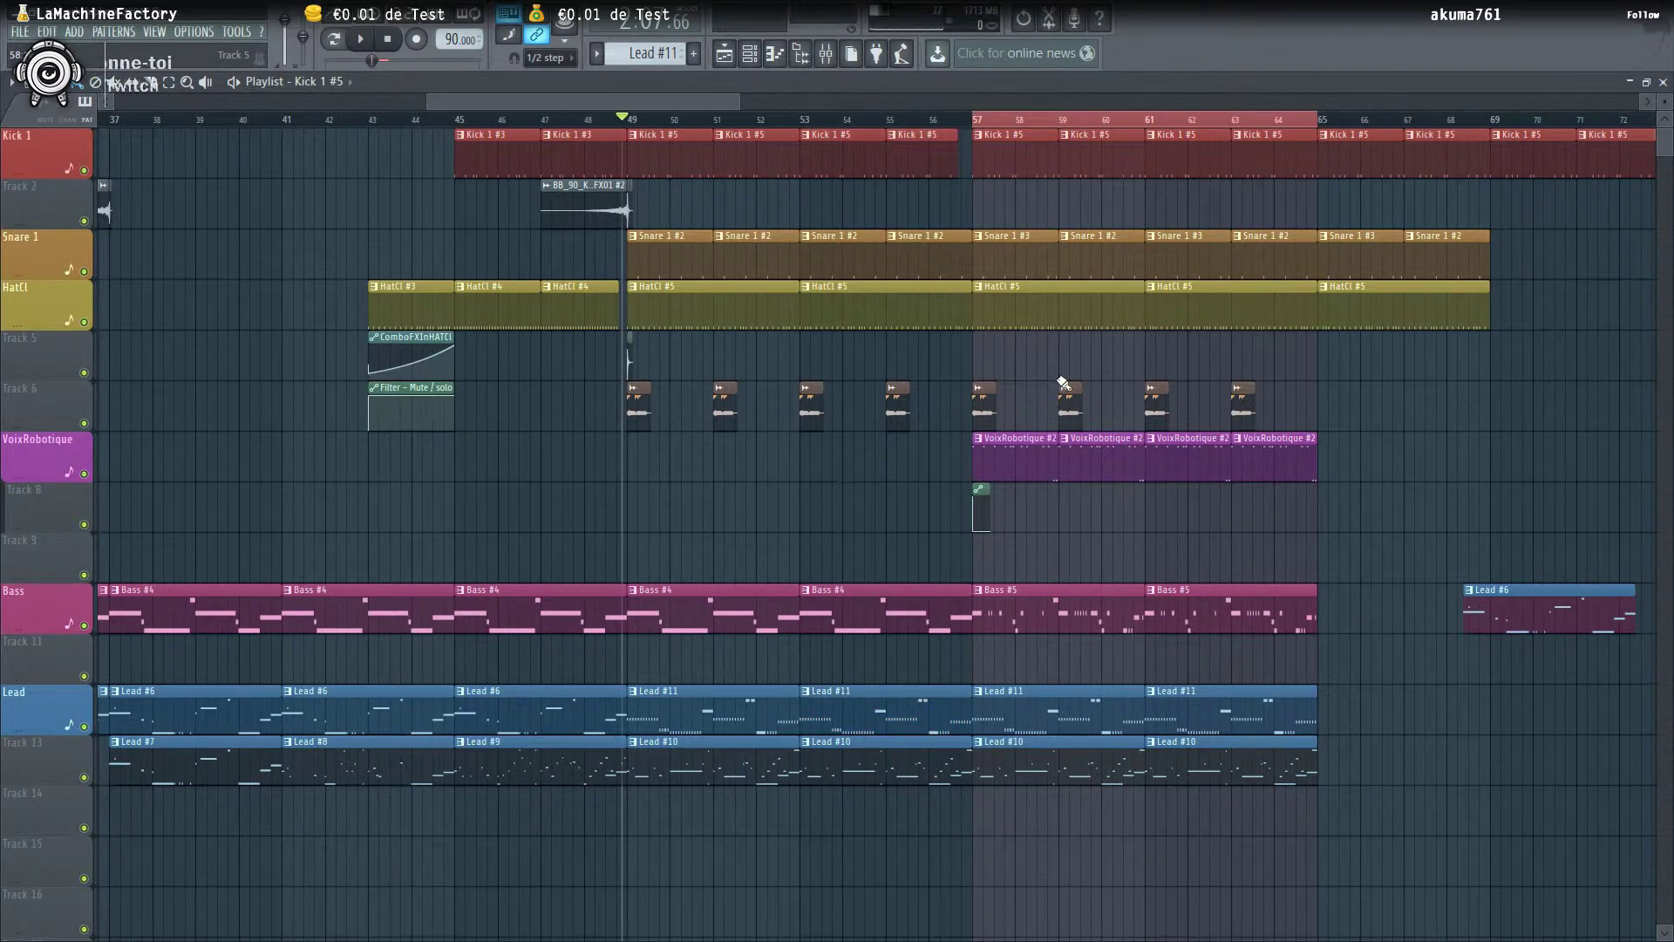
# In the HatCl #4 pattern, select every second hat note and shape their velocities into a rising ramp across both bars
pyautogui.doubleClick(497, 306)
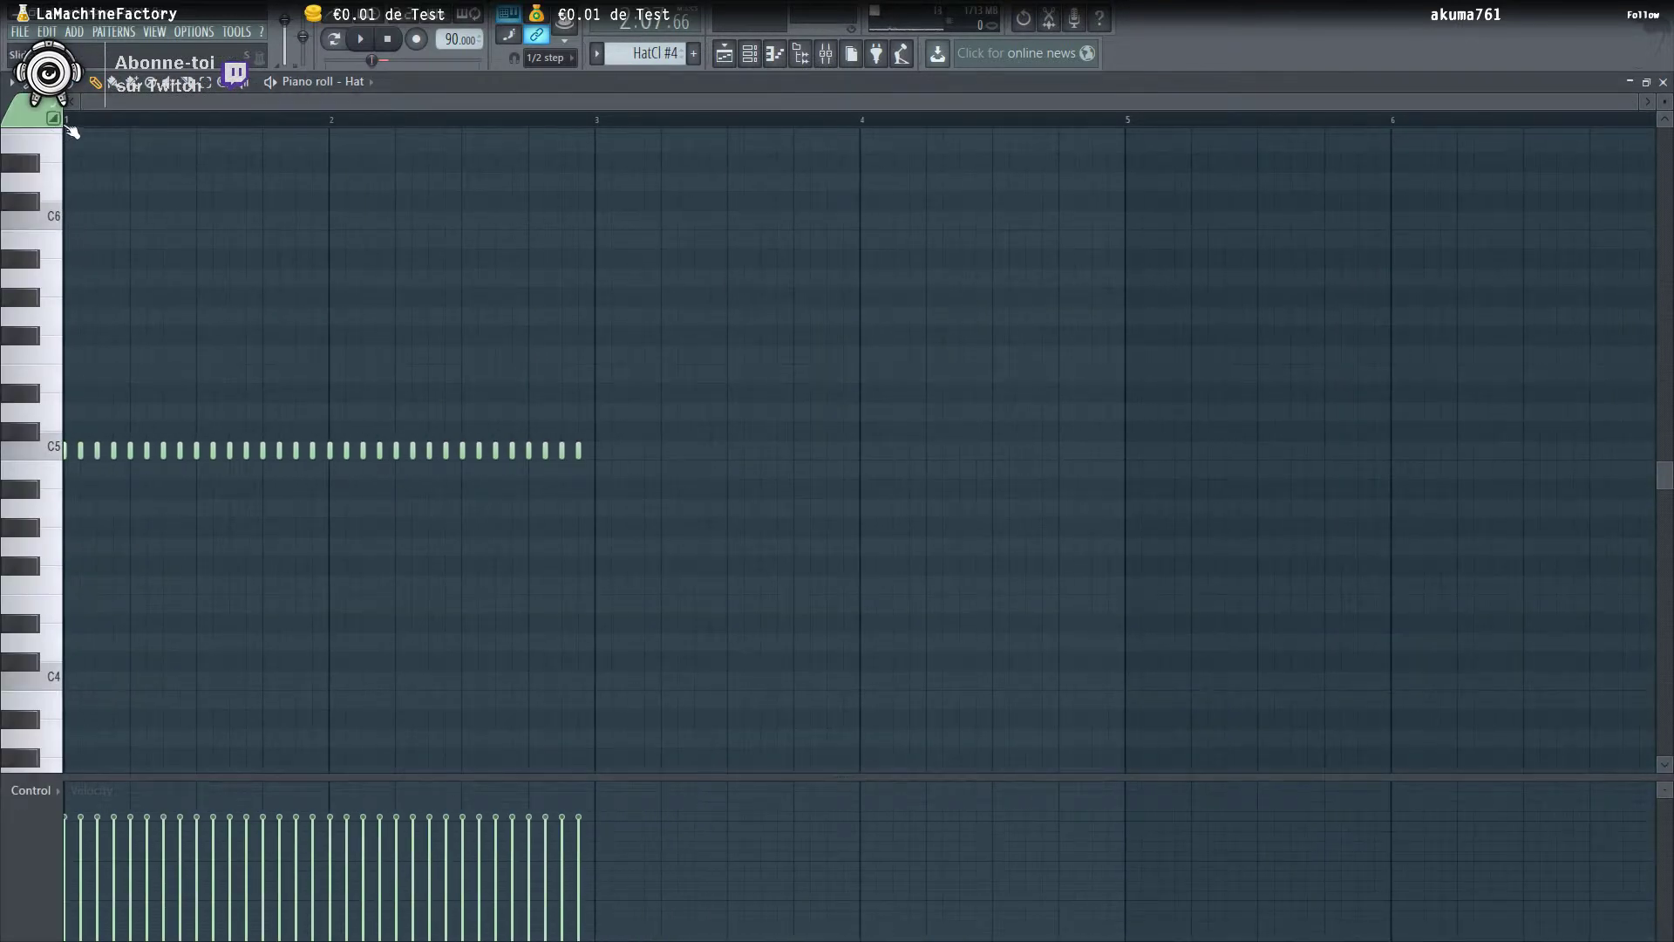
pyautogui.press('space')
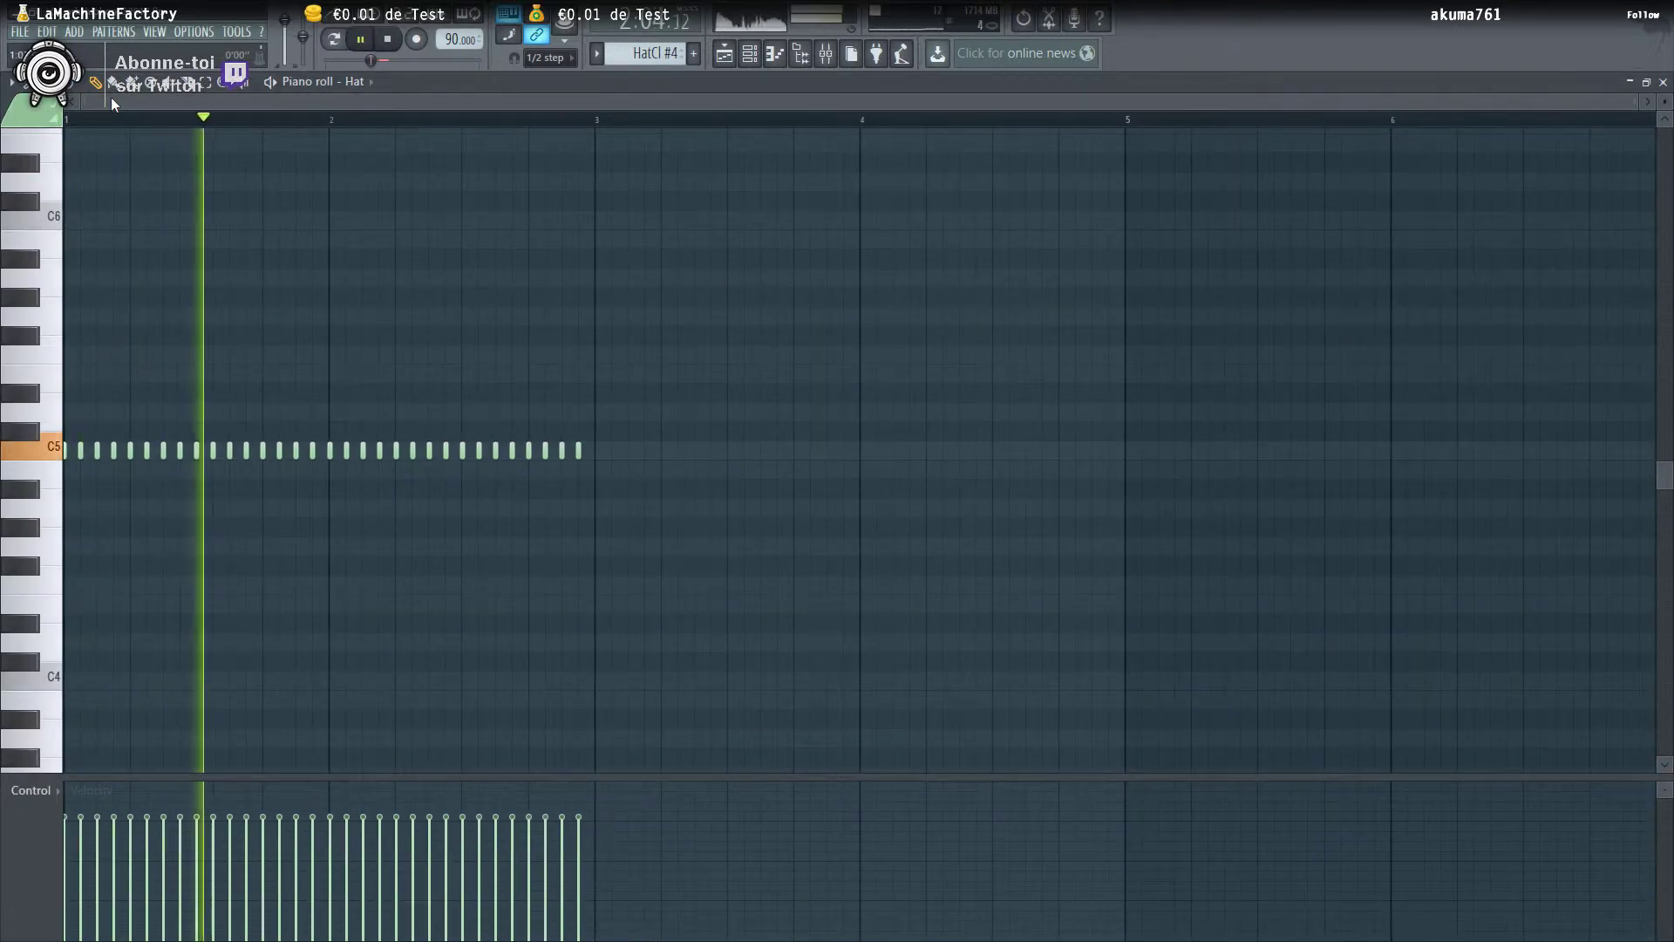
pyautogui.press('space')
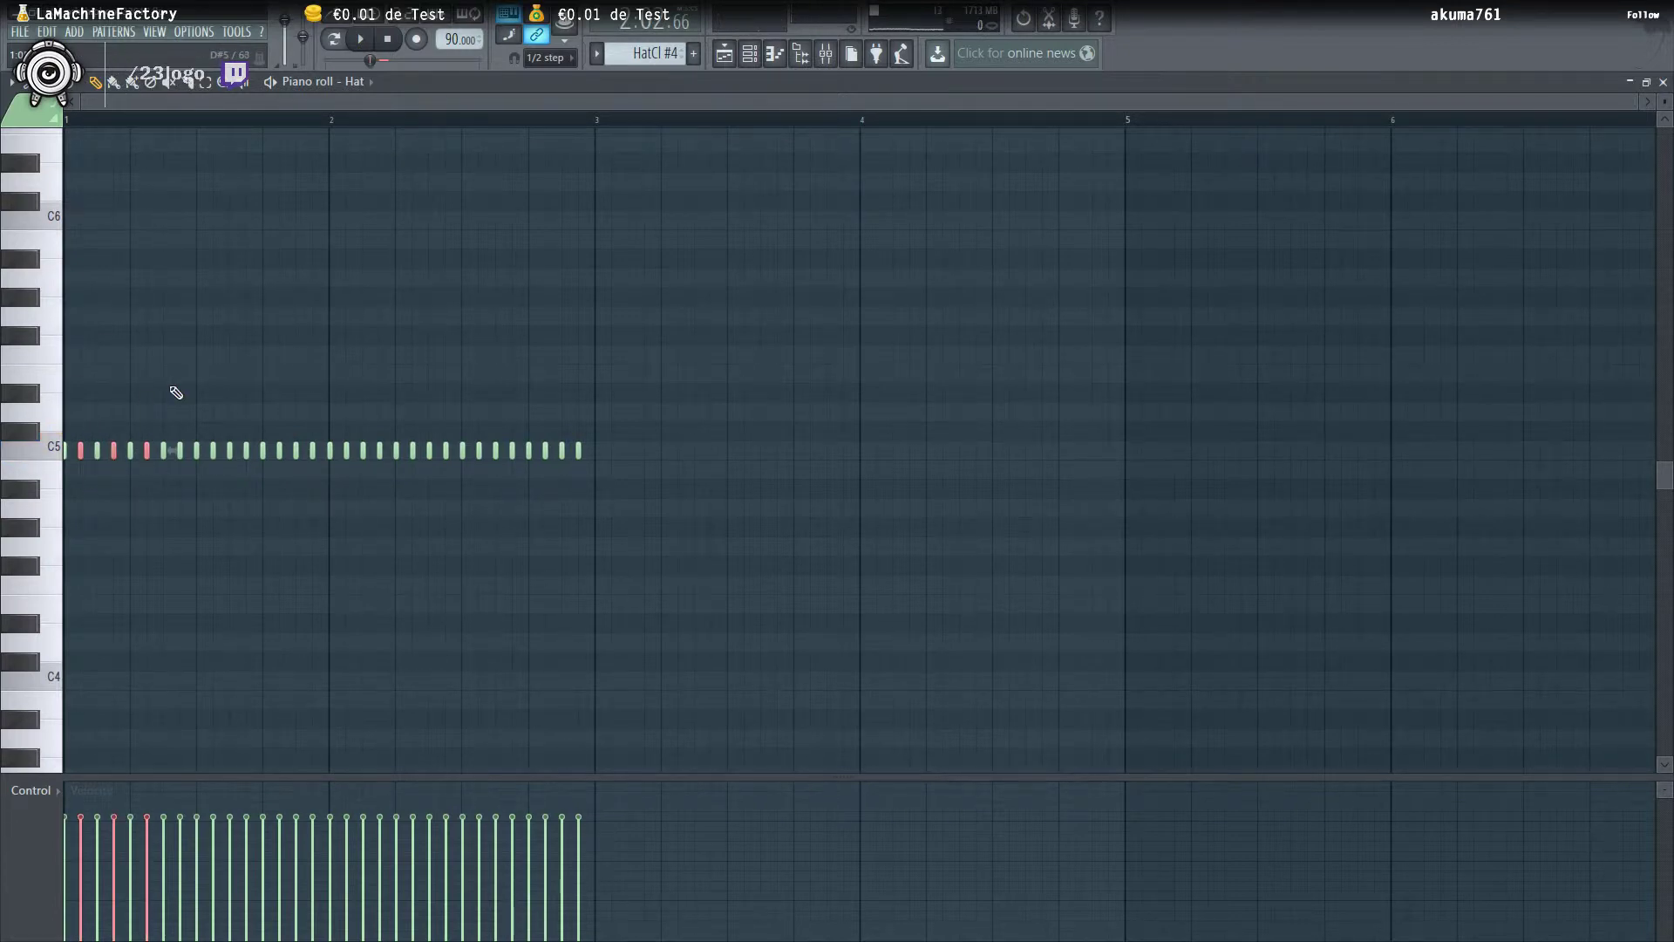
pyautogui.moveTo(213, 436); pyautogui.dragTo(314, 443)
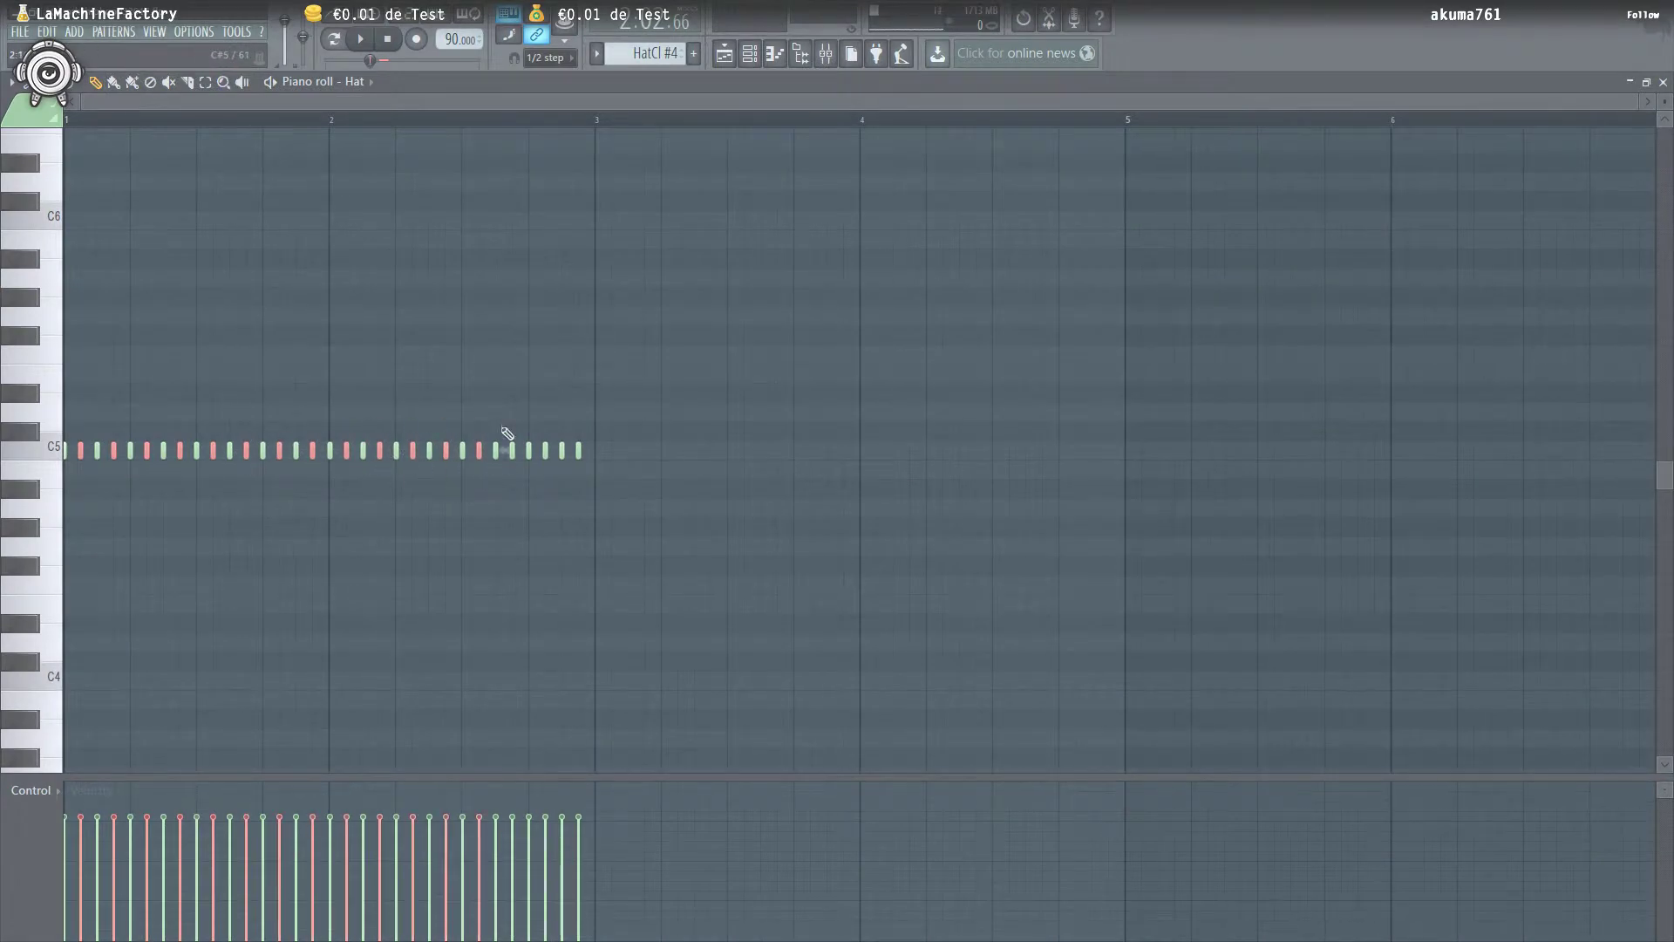
pyautogui.moveTo(602, 859); pyautogui.dragTo(78, 876)
pyautogui.press('space')
pyautogui.press('space')
pyautogui.press('space')
pyautogui.moveTo(625, 820); pyautogui.dragTo(34, 923)
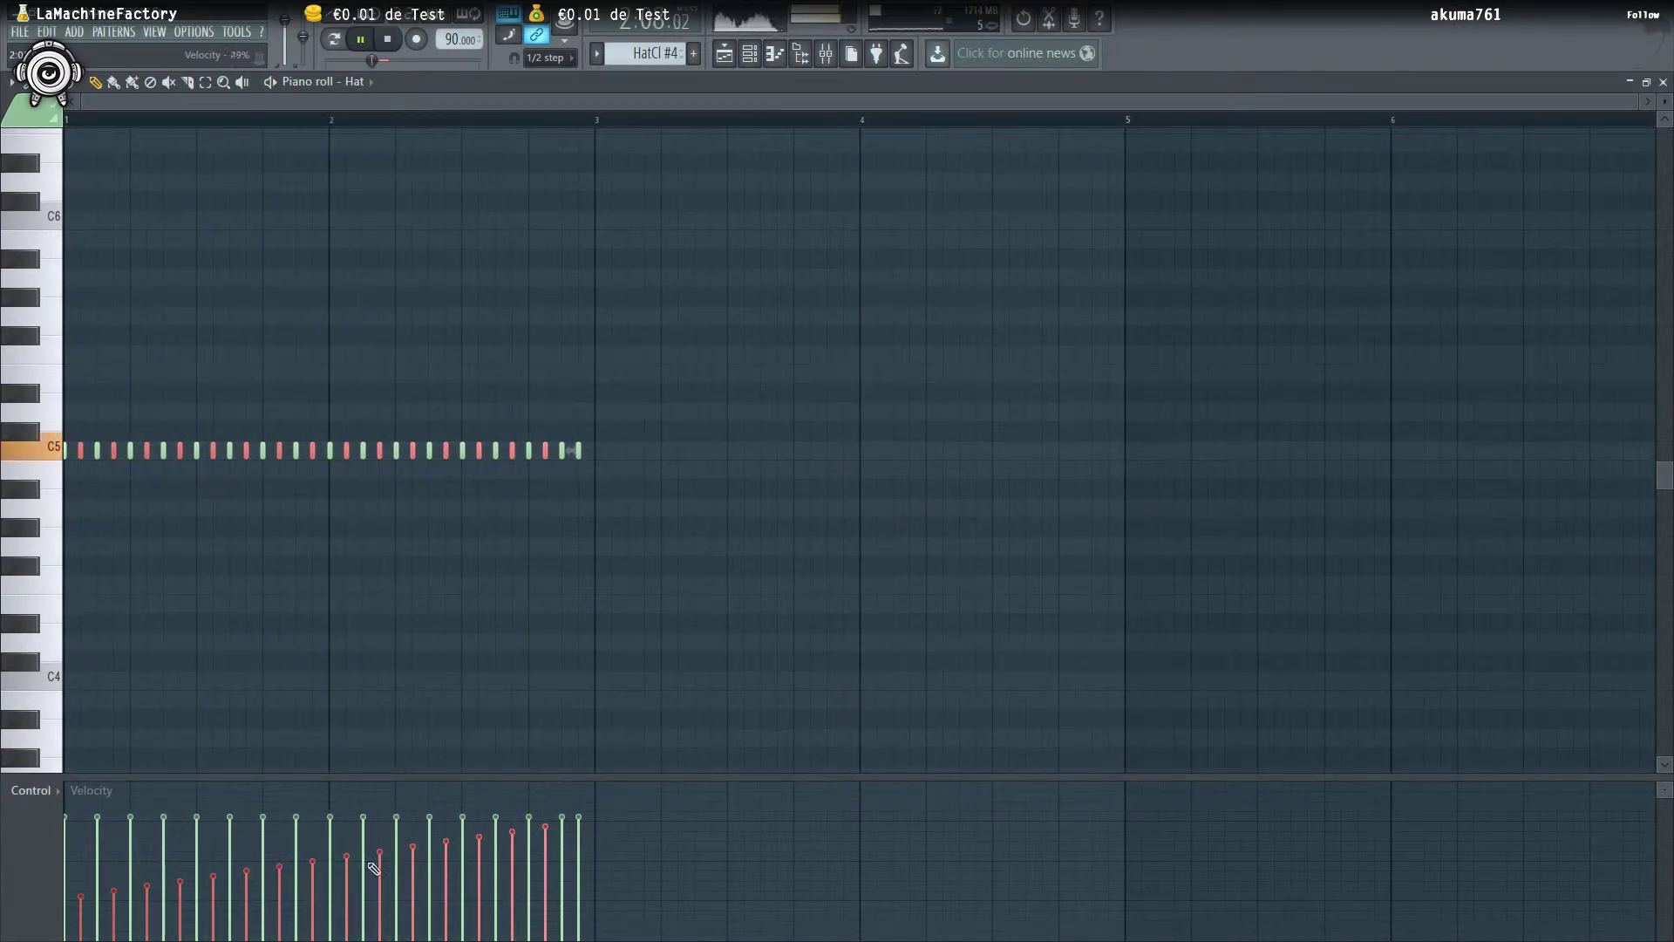
pyautogui.click(727, 54)
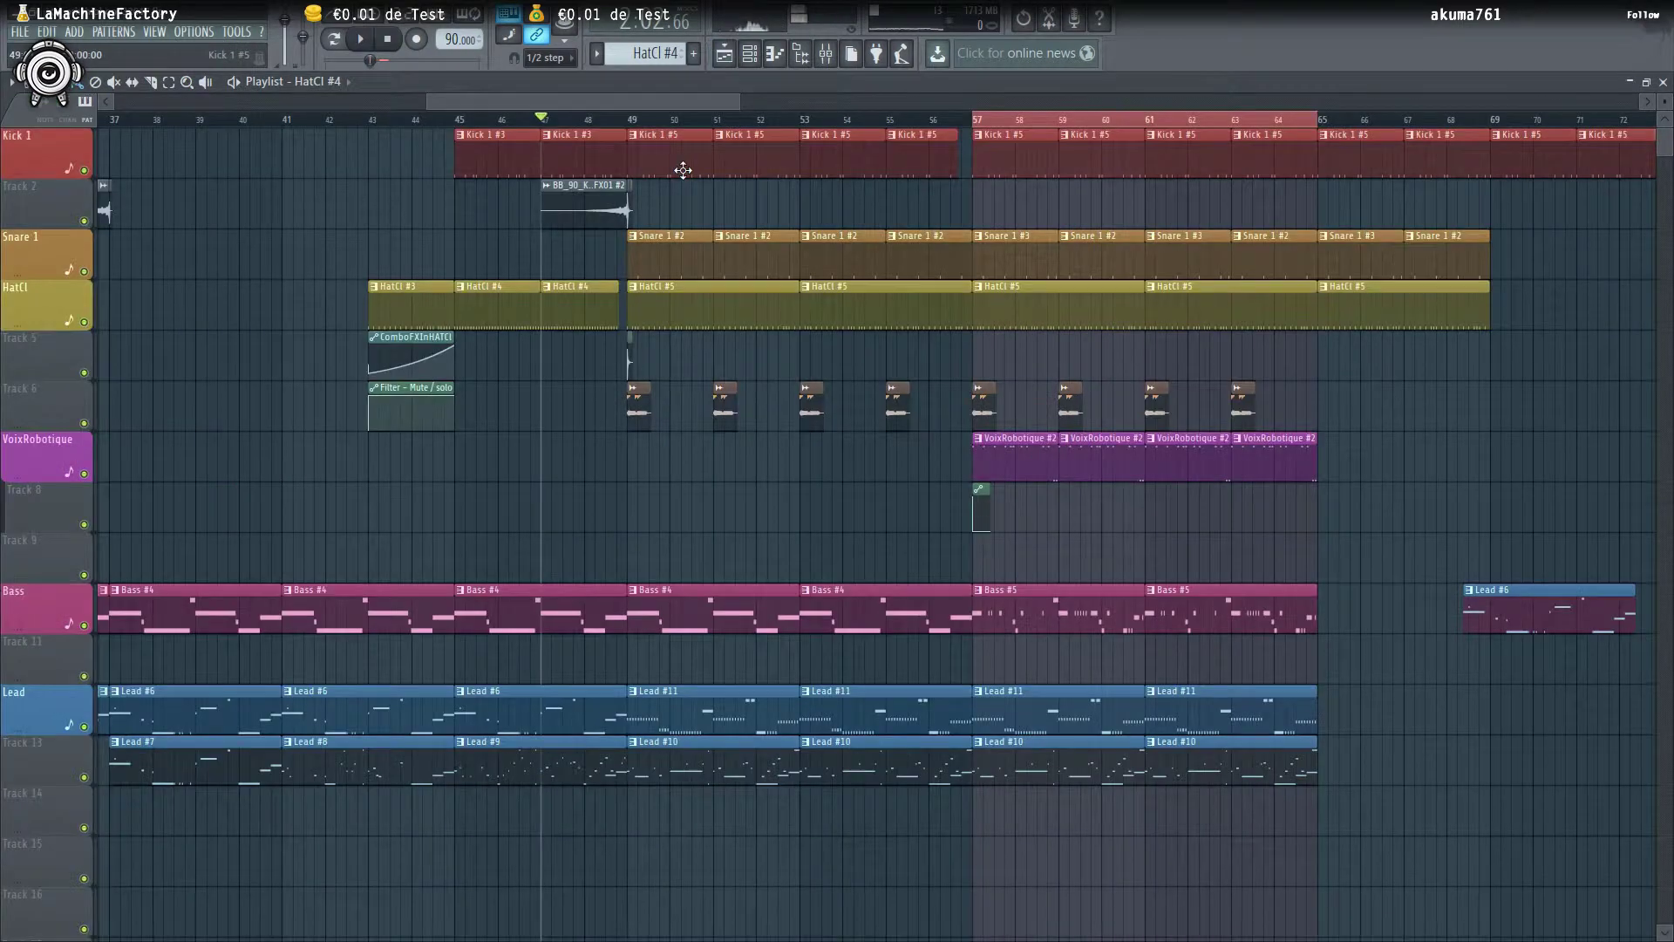
# Extend the HatCl #4 clip at bar 47 to end just before bar 49
pyautogui.scroll(3, 1009, 265)
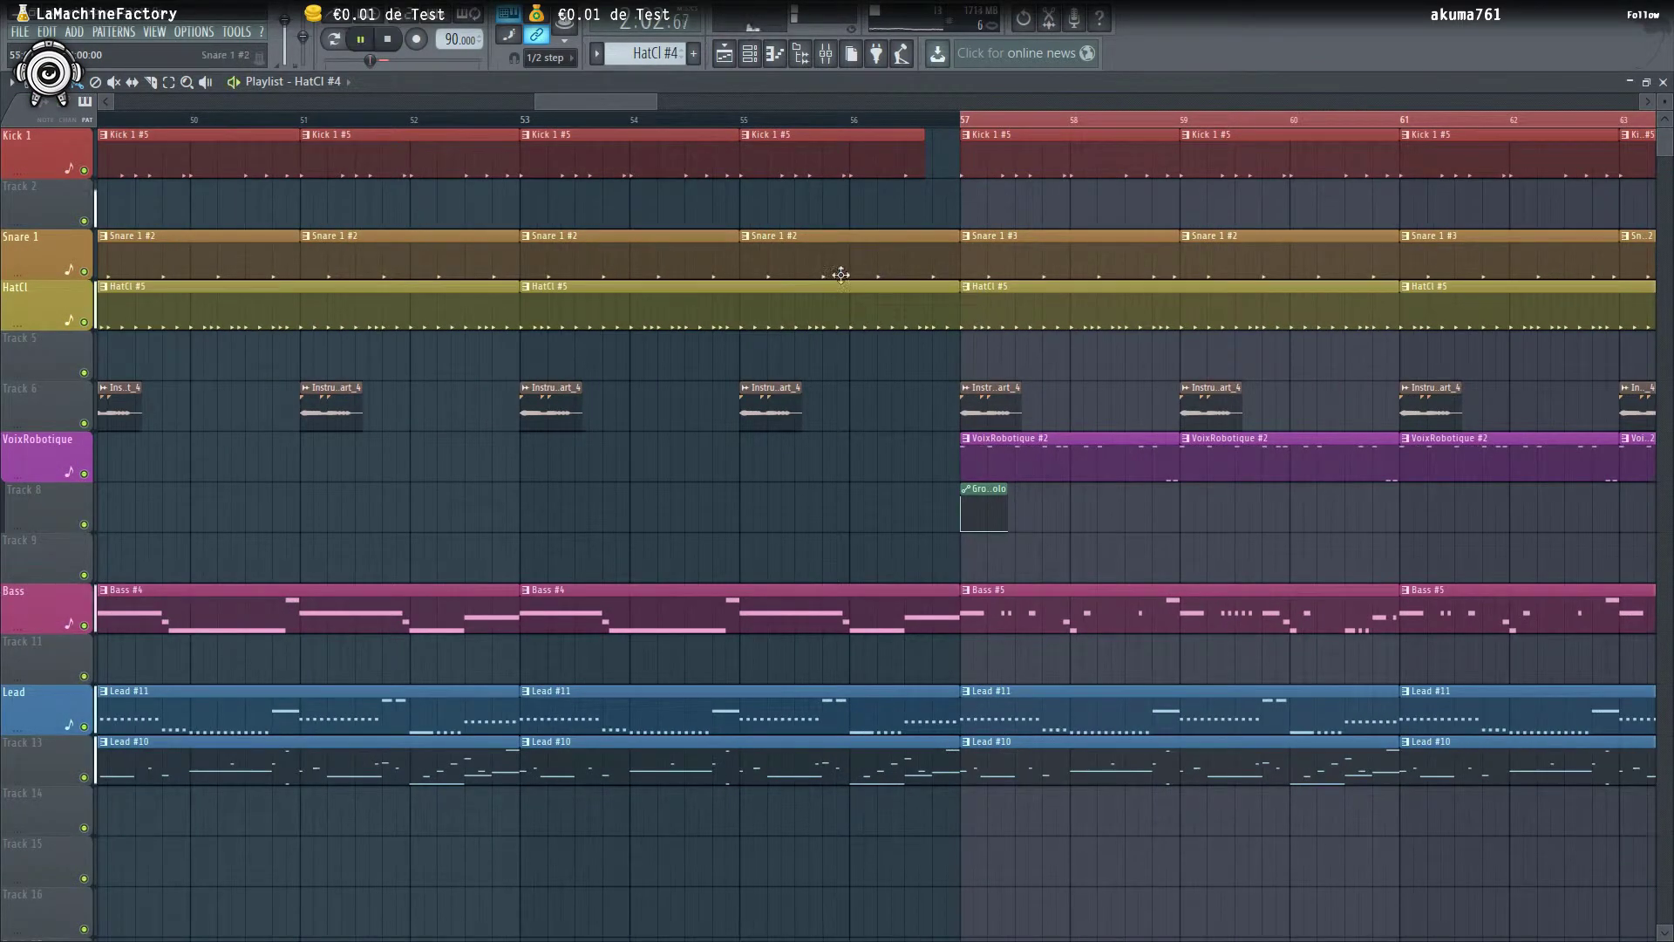
pyautogui.scroll(-3, 663, 288)
pyautogui.scroll(3, 560, 296)
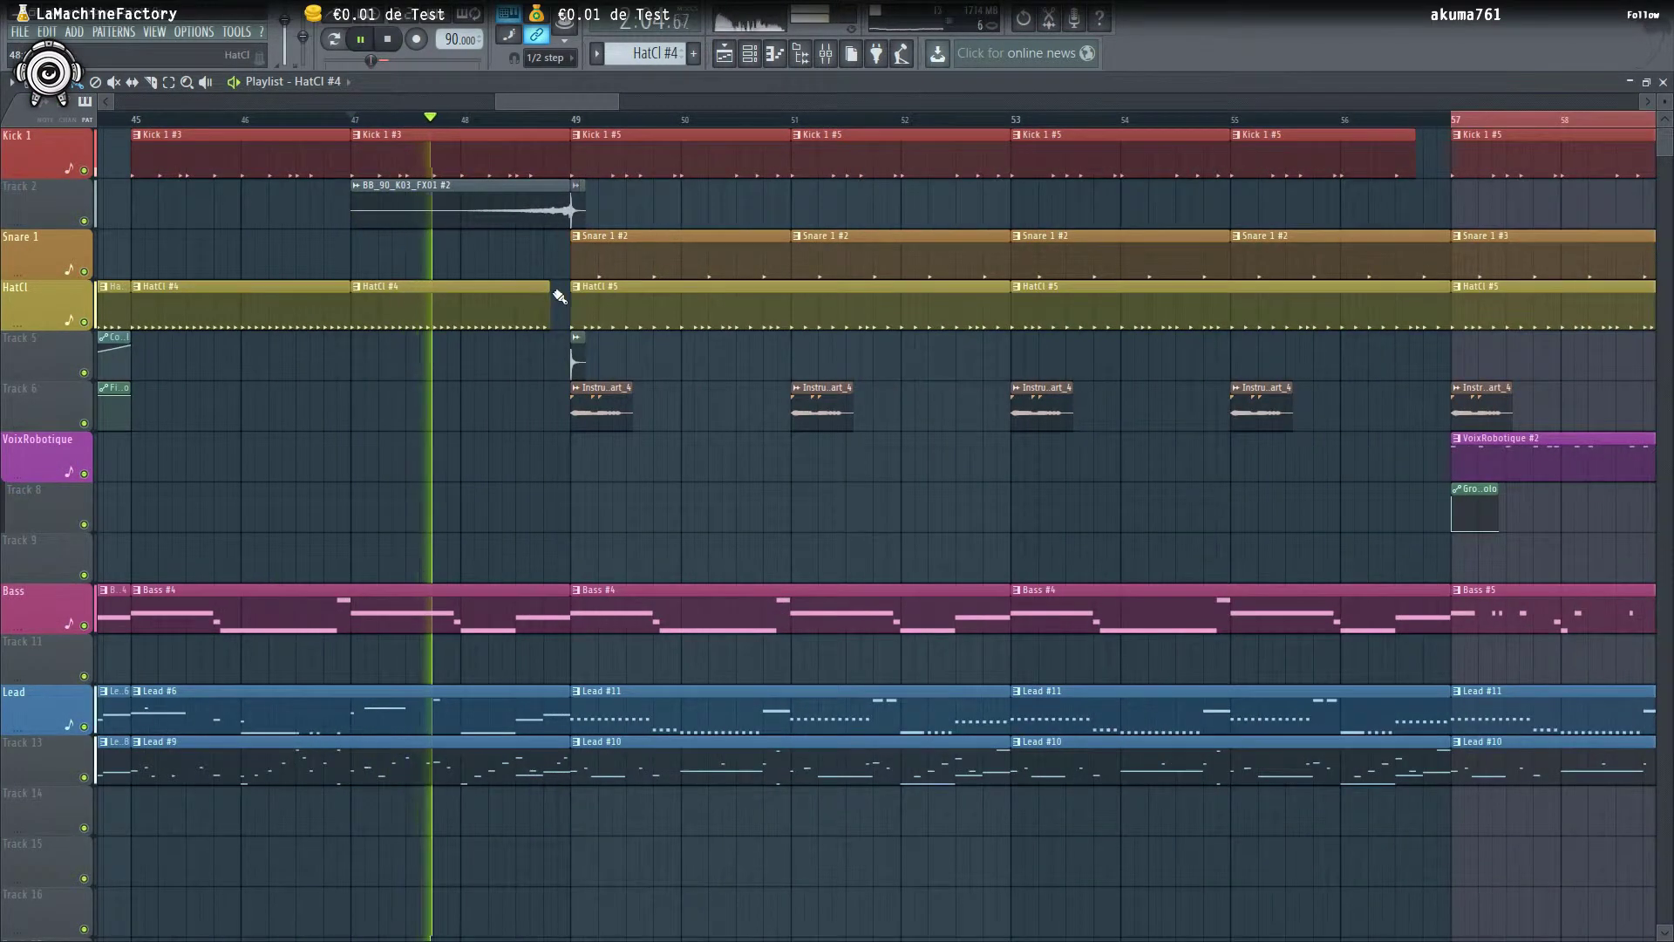
pyautogui.moveTo(550, 307); pyautogui.dragTo(568, 329)
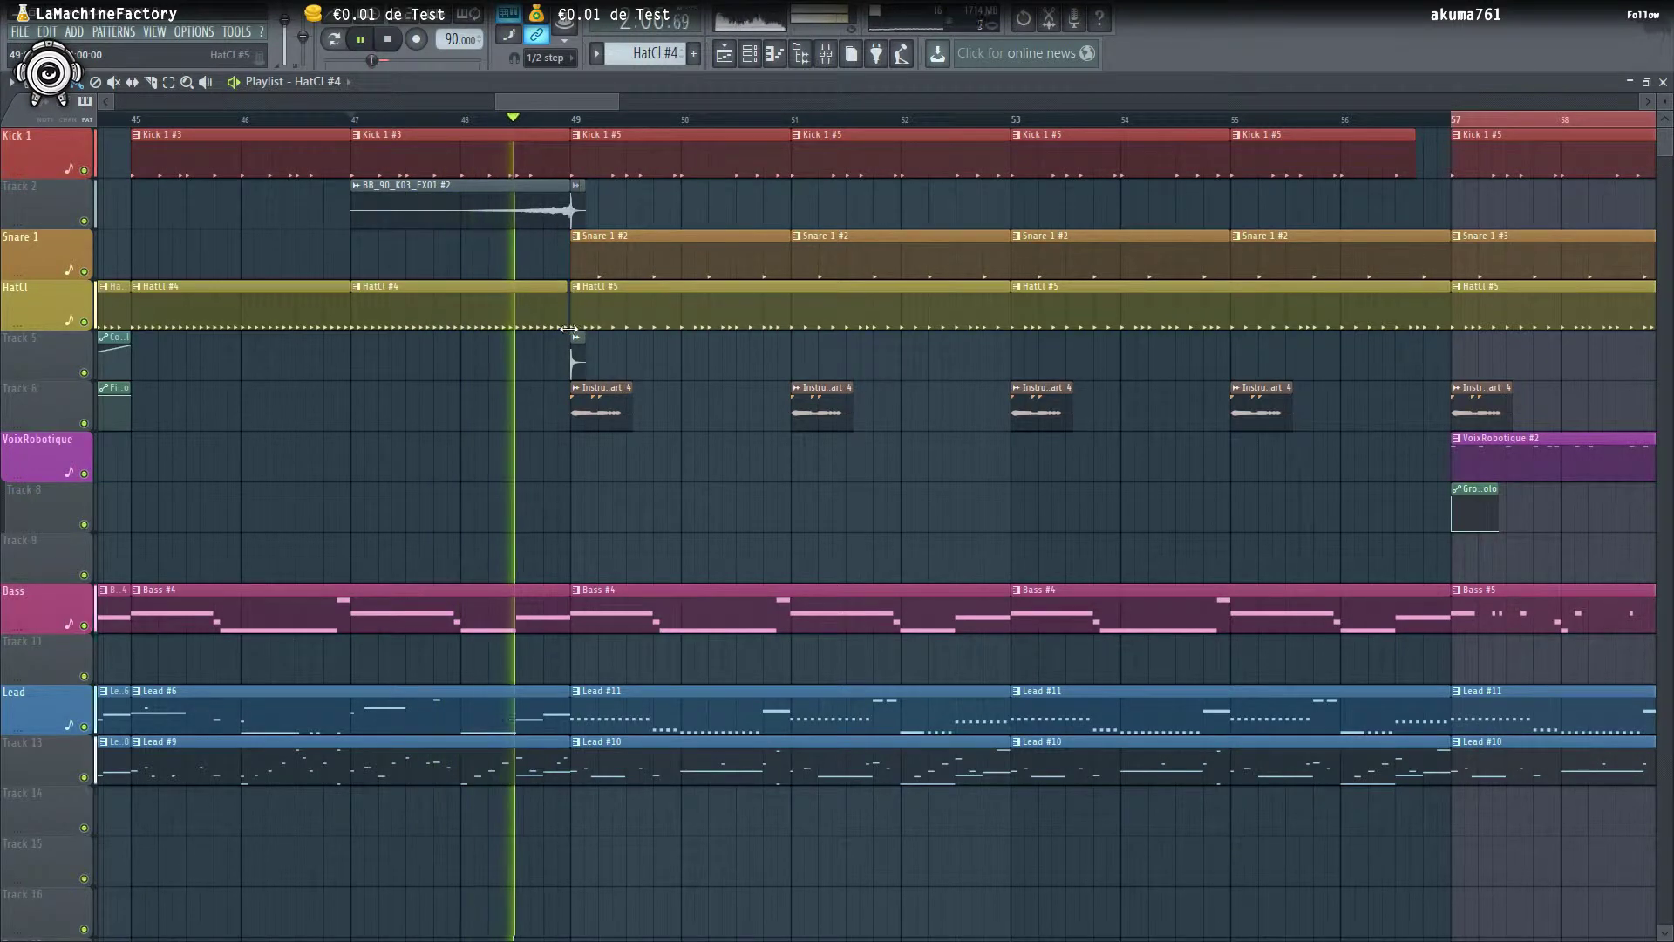
pyautogui.moveTo(563, 308); pyautogui.dragTo(559, 309)
pyautogui.press('space')
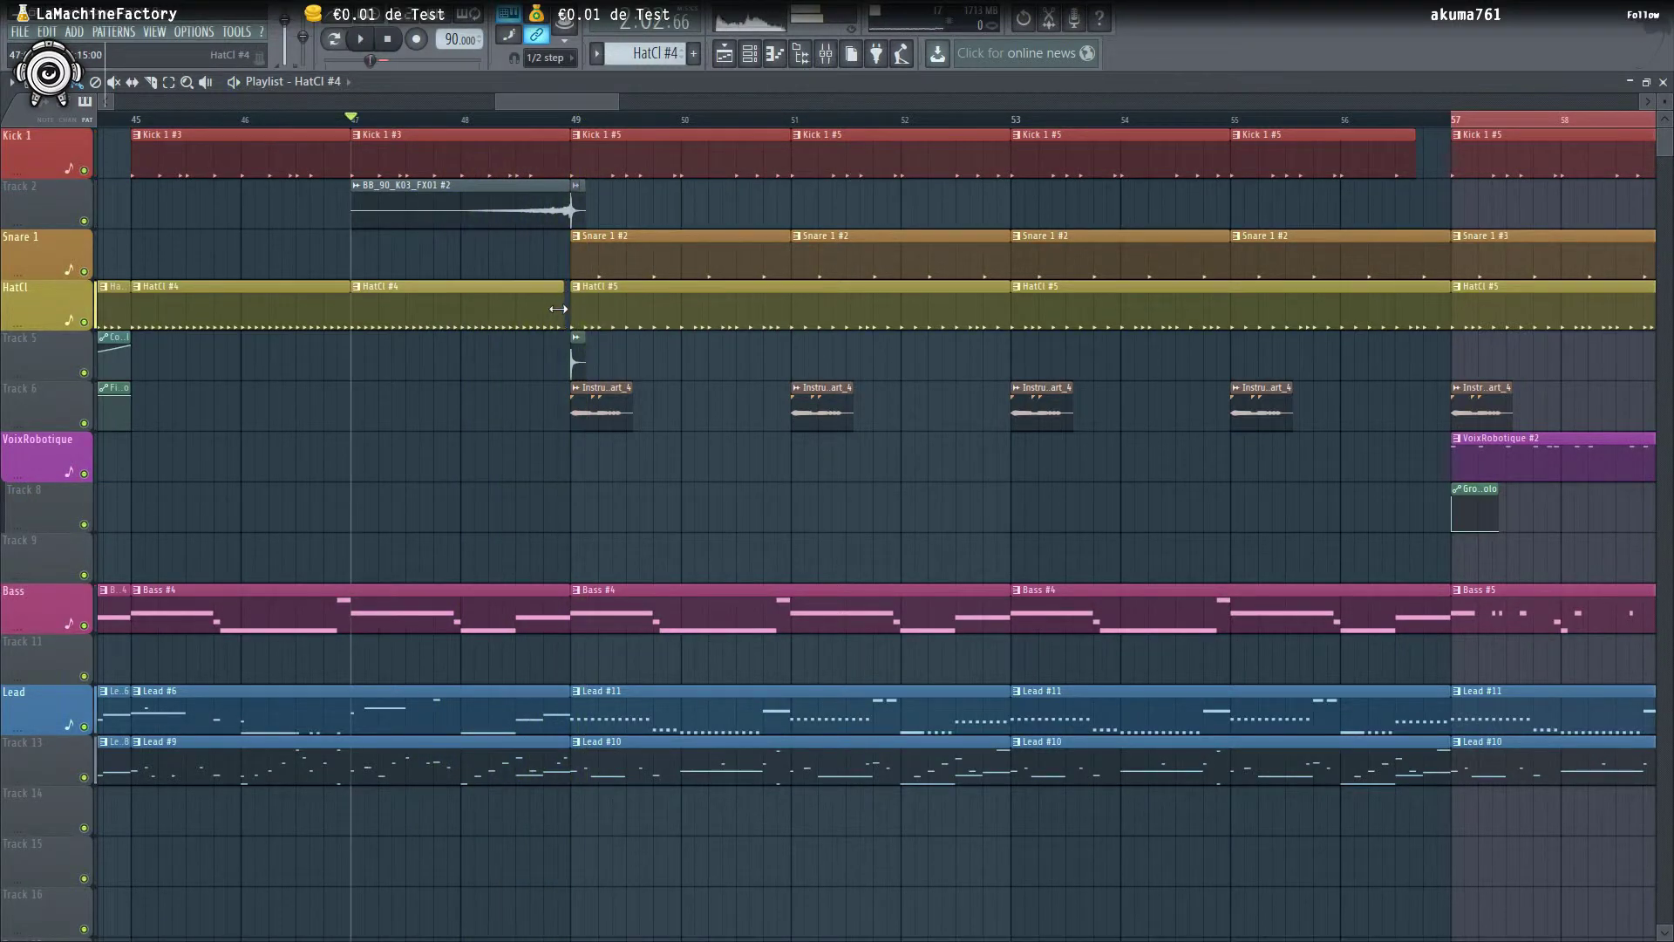
# Play the transition into bar 49 and listen to the hat gap and the arrangement that follows
pyautogui.click(553, 120)
pyautogui.click(532, 119)
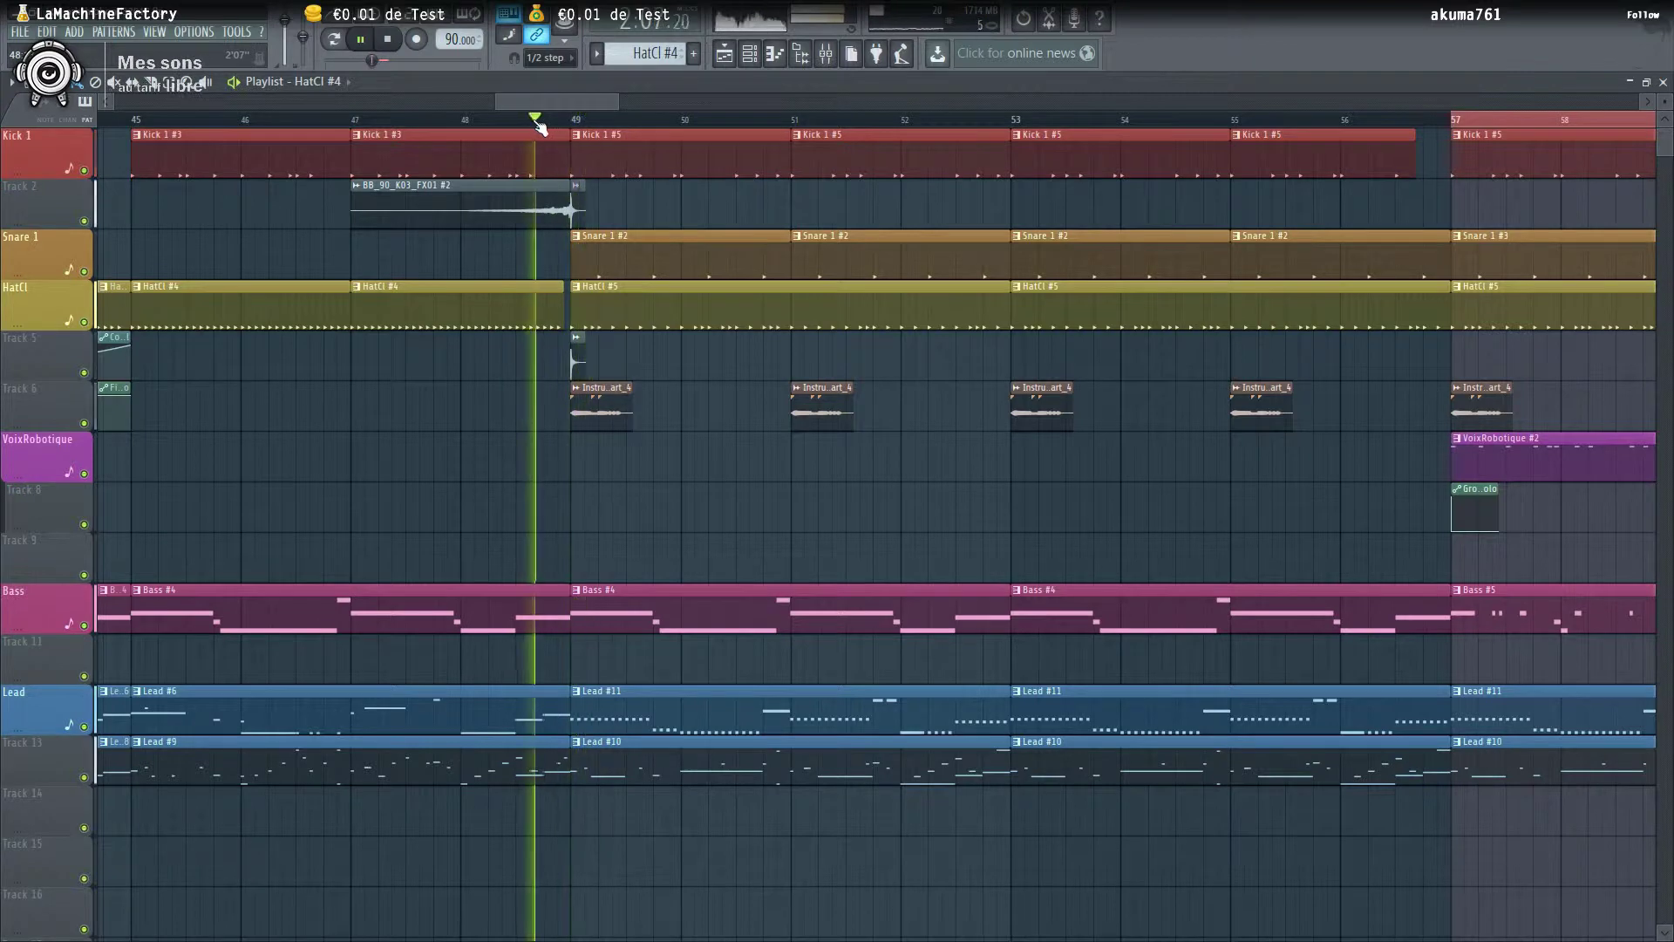
pyautogui.press('space')
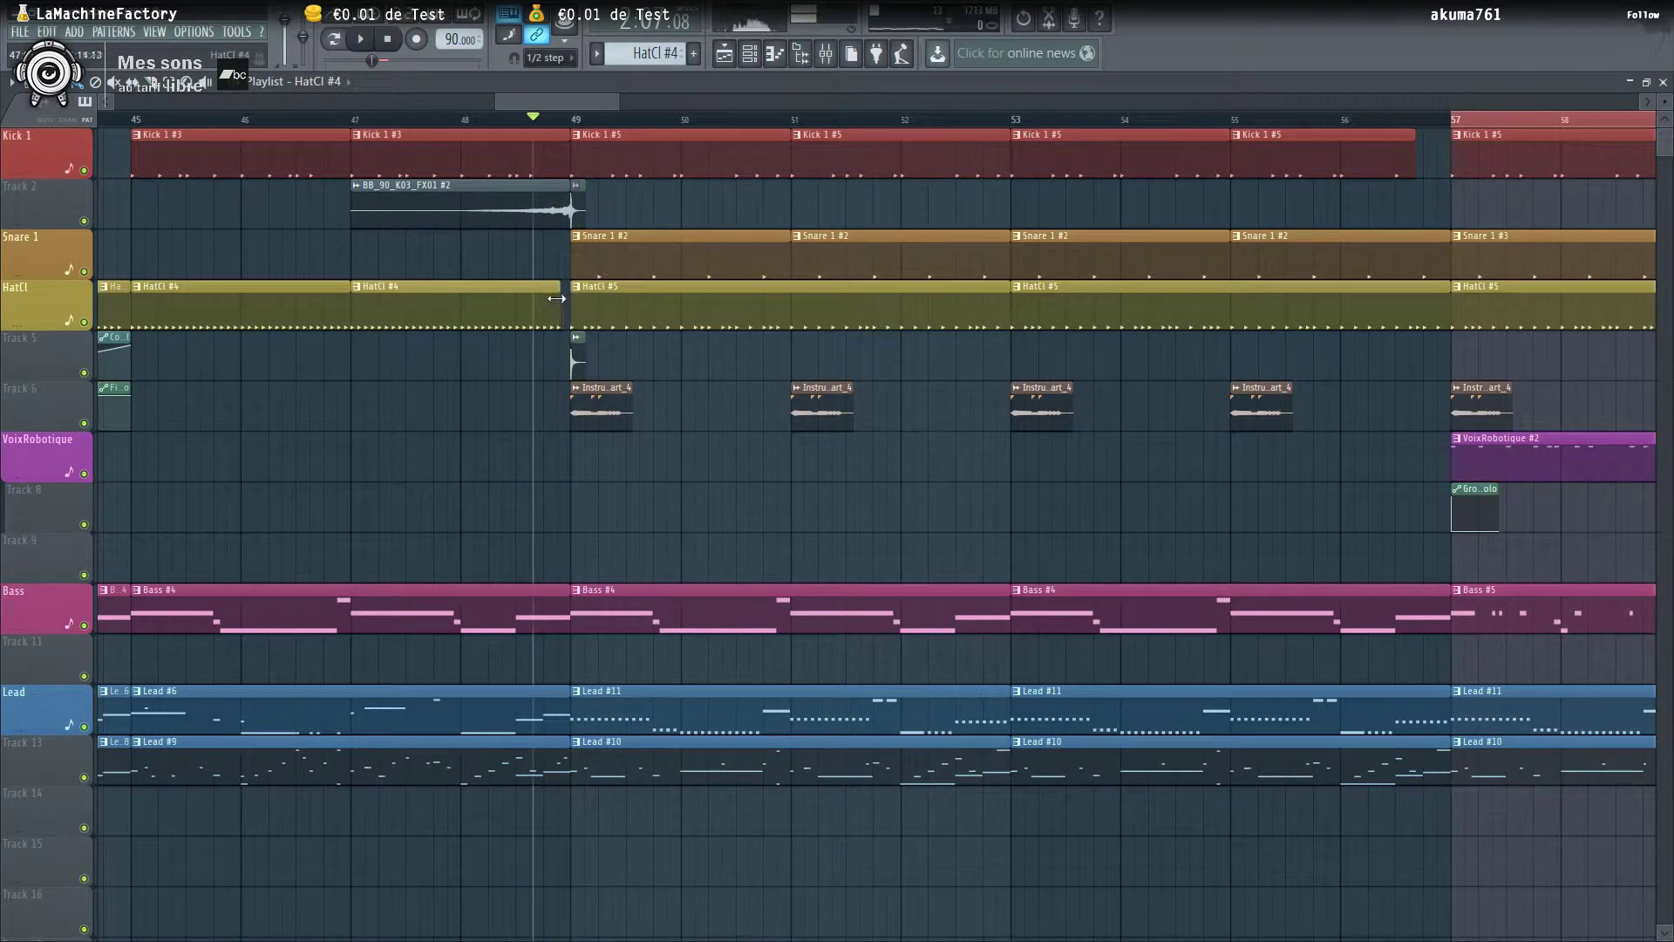
pyautogui.click(494, 119)
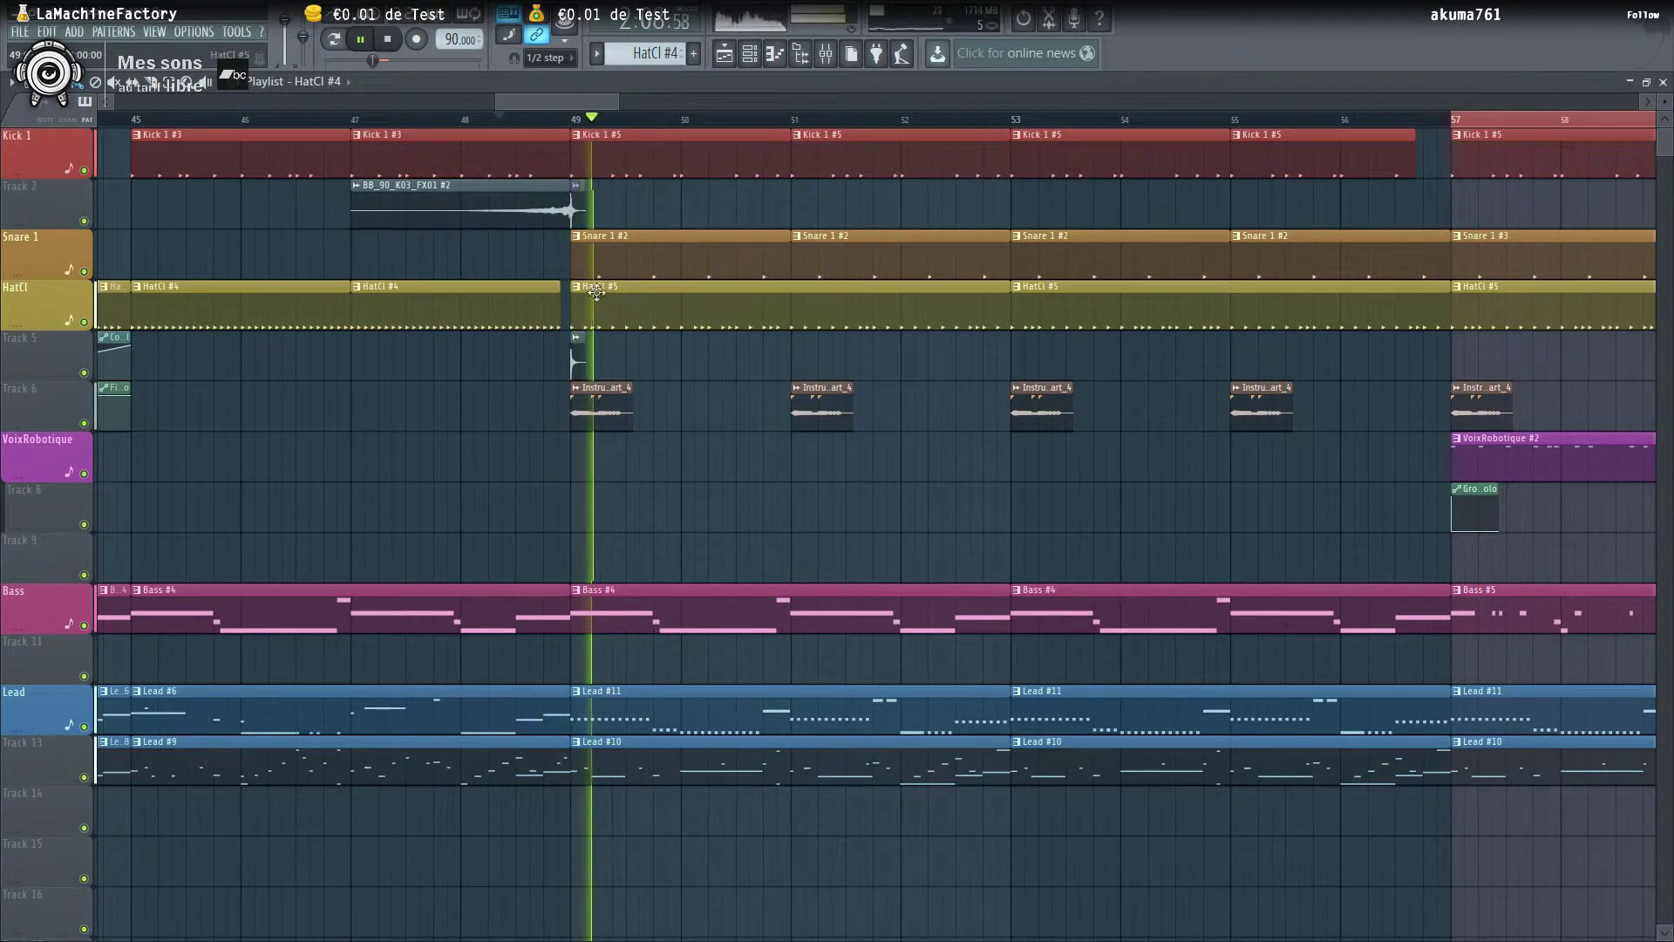
pyautogui.scroll(-2, 607, 293)
pyautogui.scroll(-2, 607, 271)
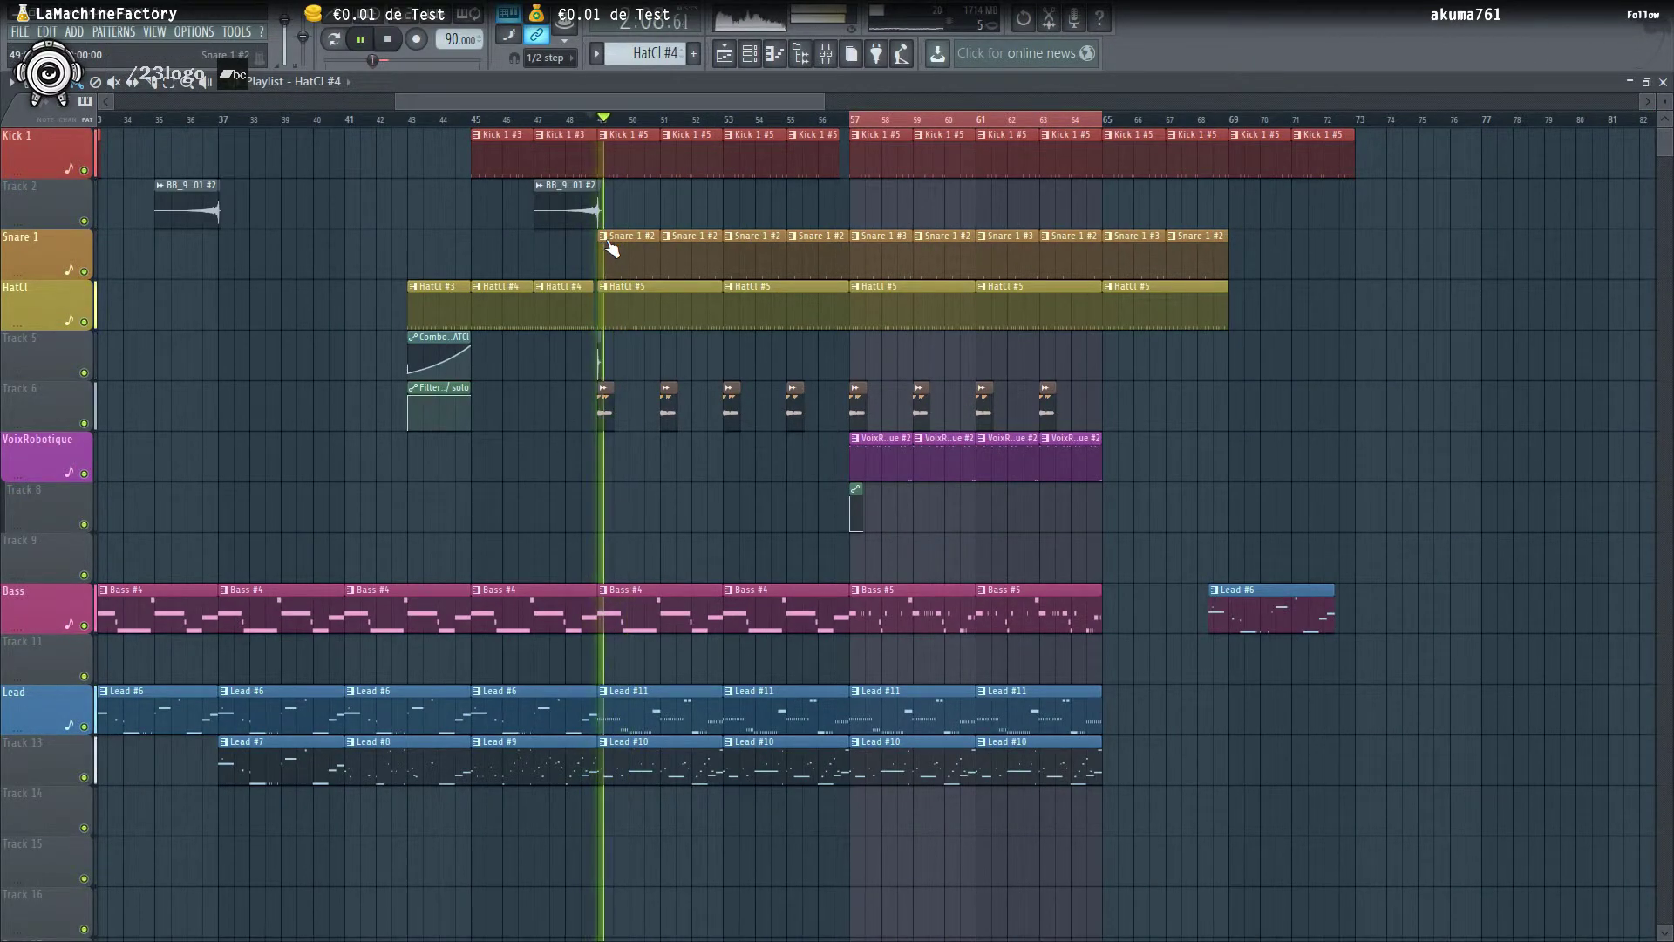
pyautogui.scroll(3, 612, 249)
pyautogui.scroll(-4, 612, 249)
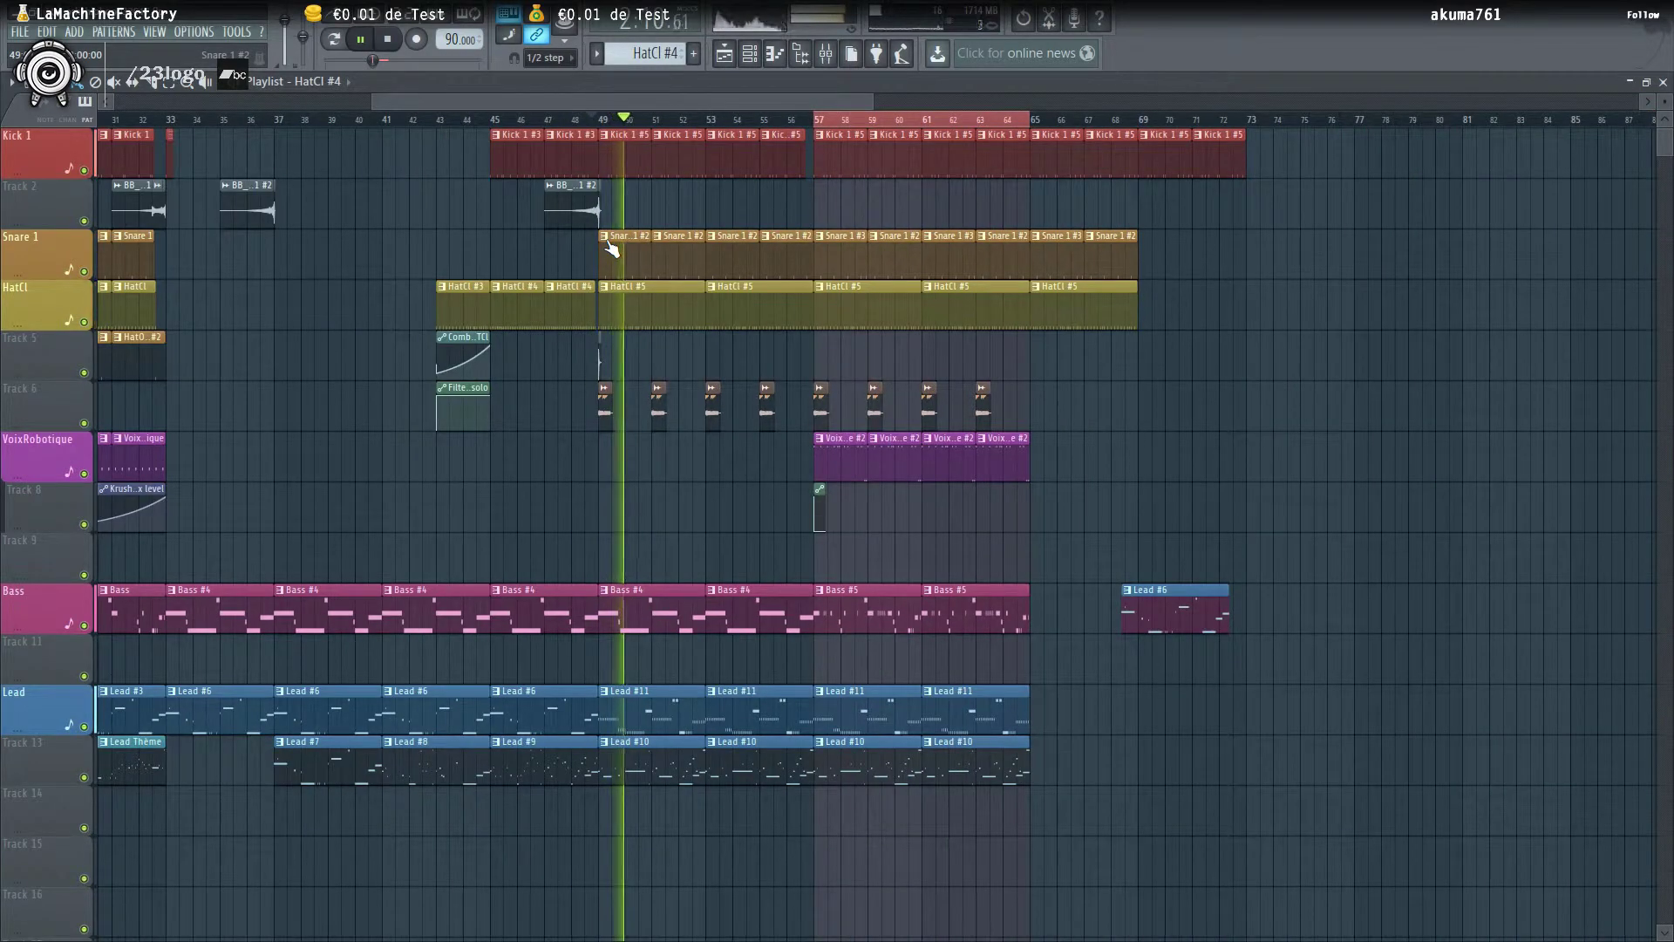
pyautogui.press('space')
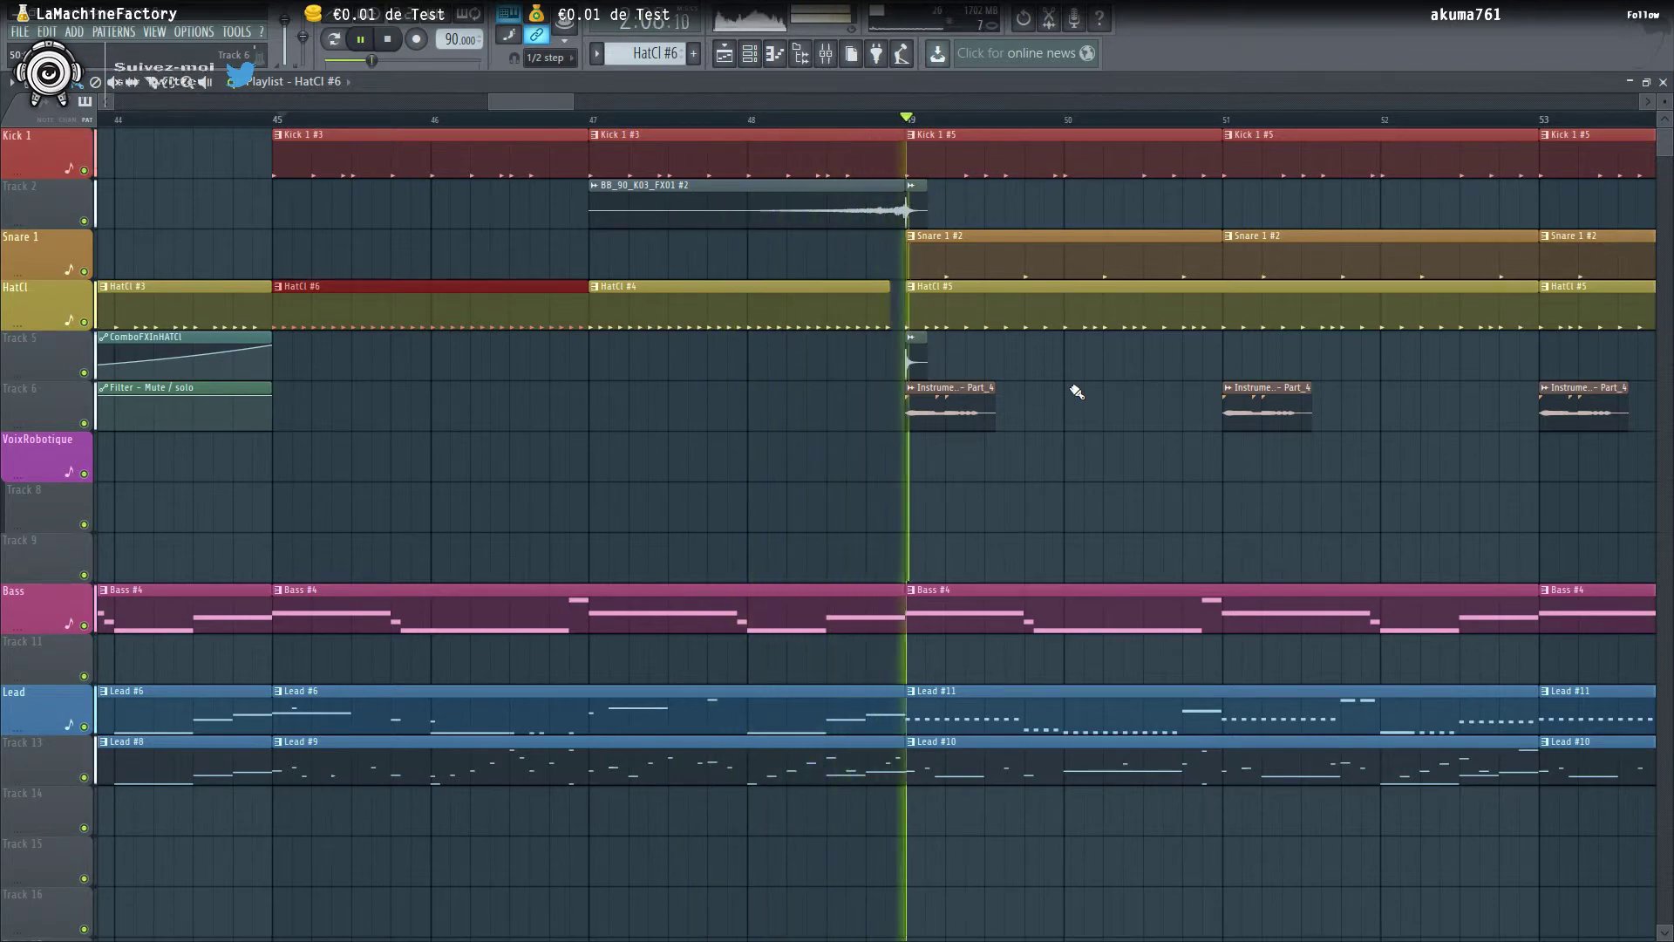
pyautogui.moveTo(523, 97); pyautogui.dragTo(562, 100)
pyautogui.scroll(-4, 612, 261)
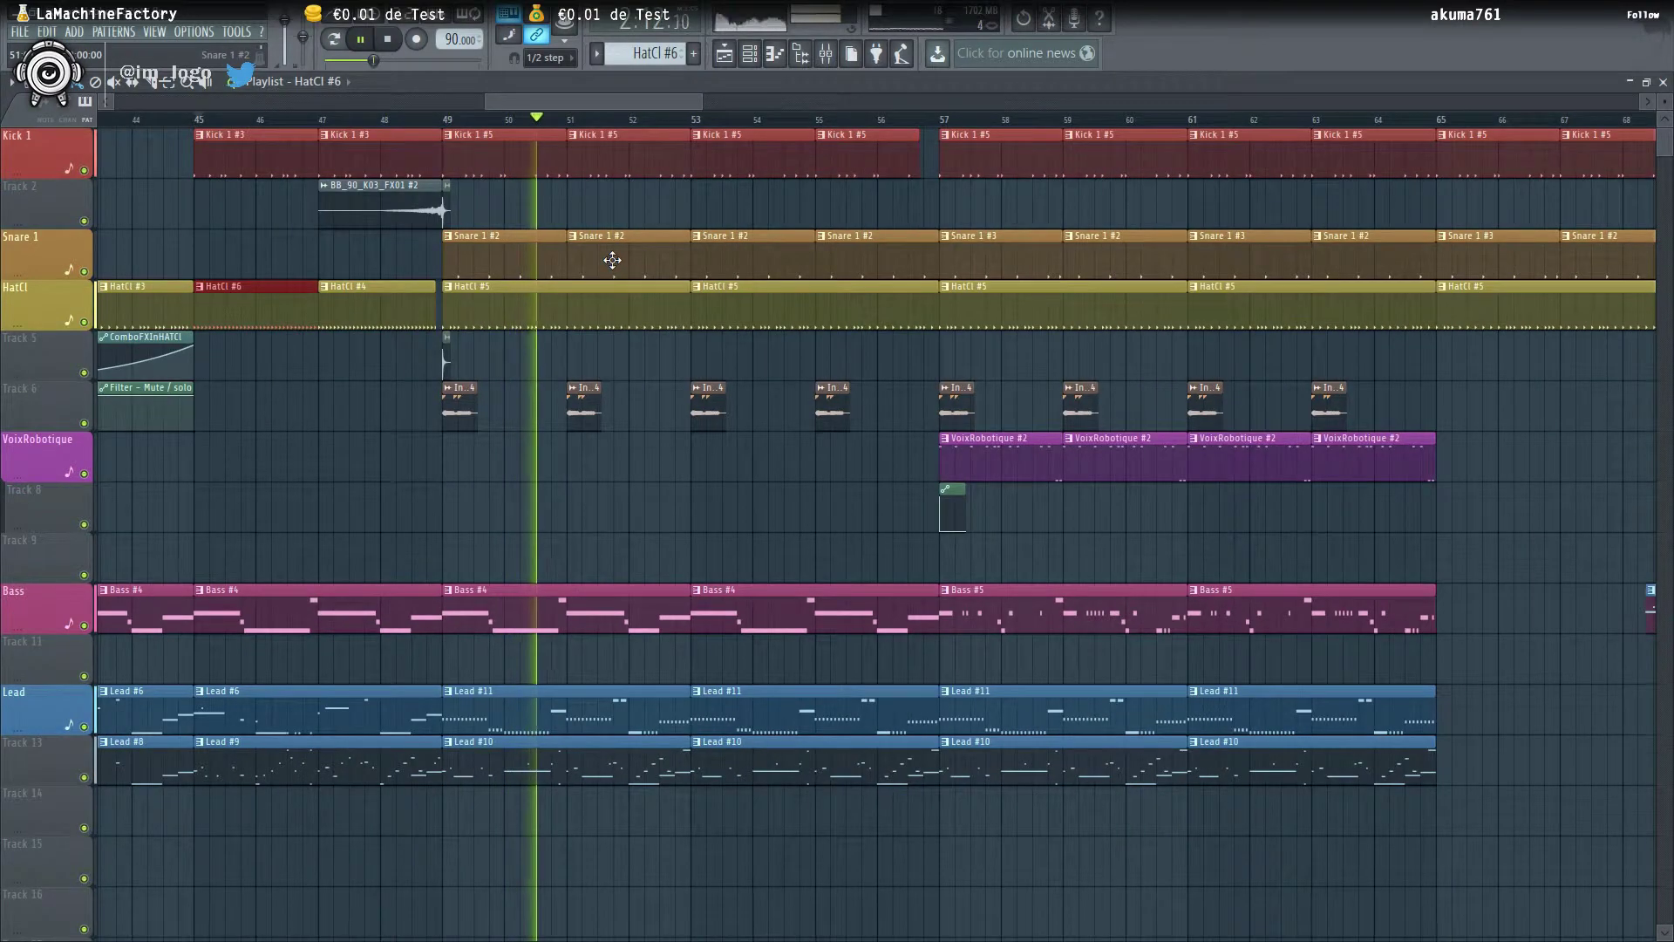
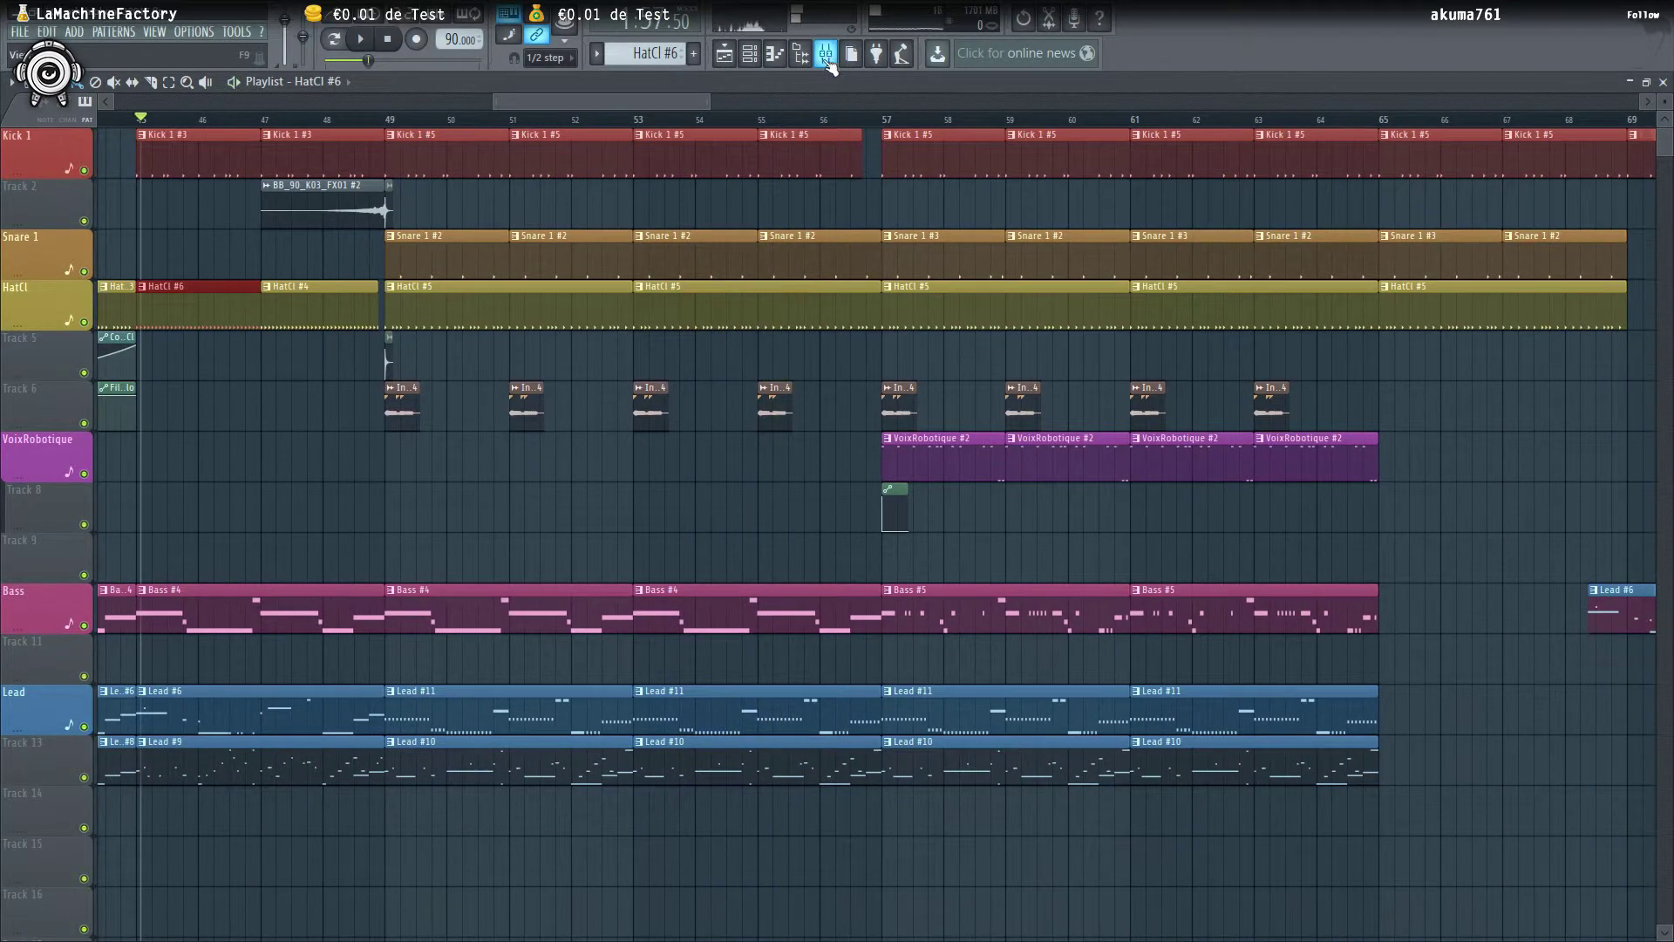
# Adjust the BierreSAdi1 track's volume in the mixer while playing the section from bar 49
pyautogui.press('F9')
pyautogui.rightClick(764, 654)
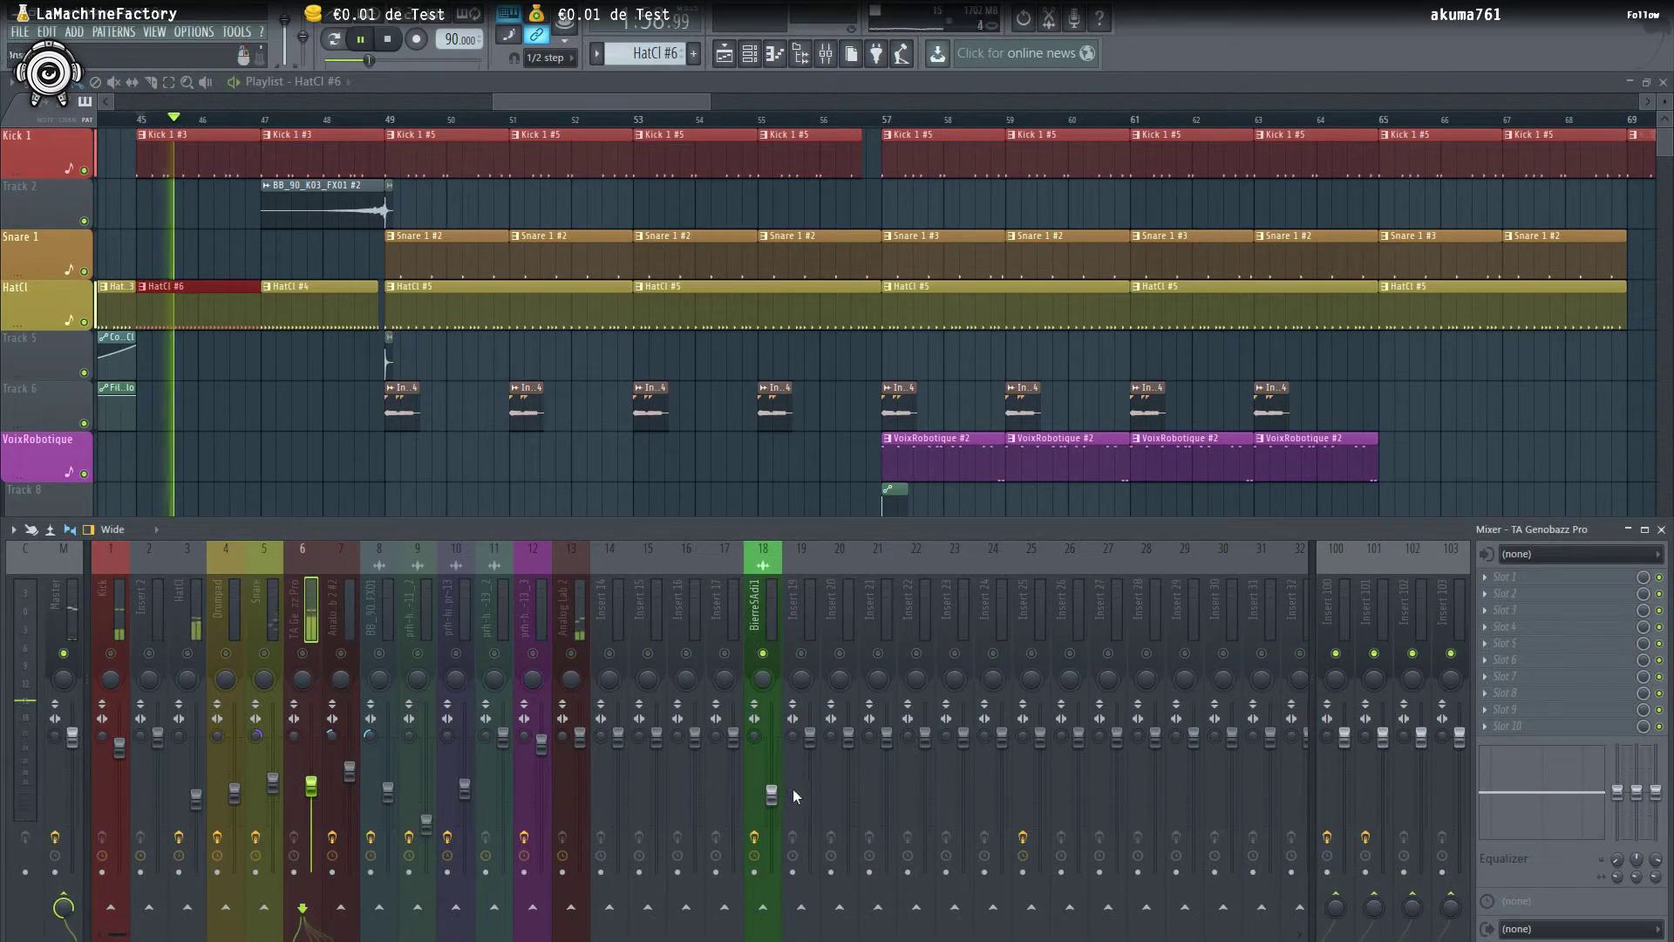
pyautogui.moveTo(771, 794); pyautogui.dragTo(772, 800)
pyautogui.click(387, 122)
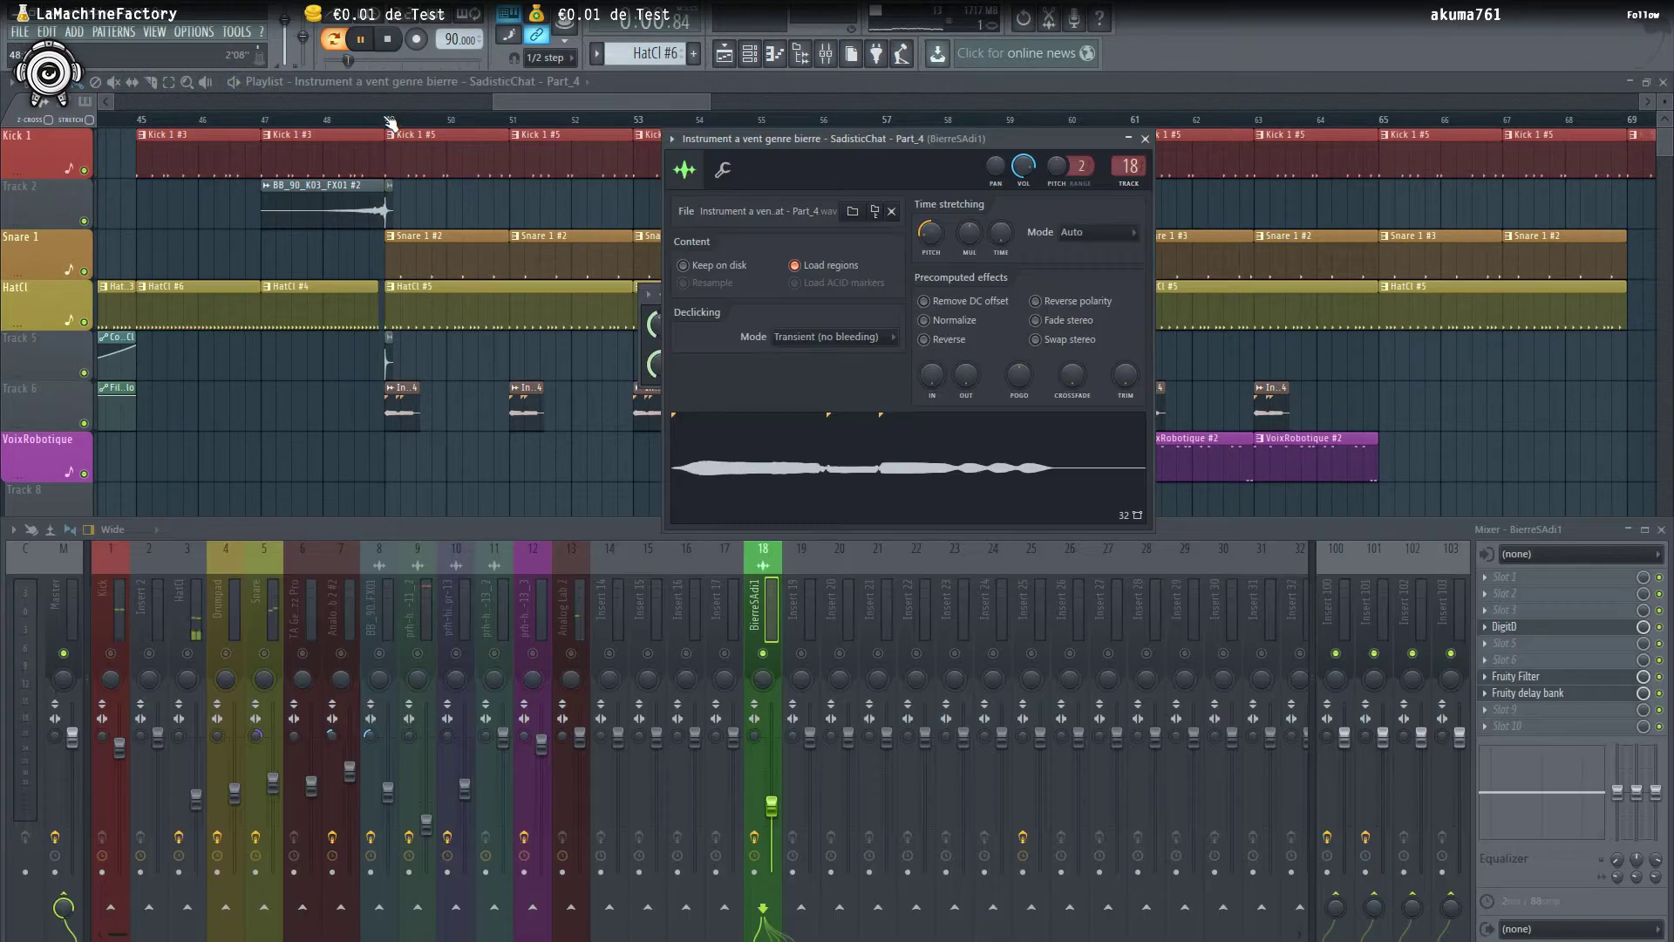
pyautogui.click(385, 122)
pyautogui.press('space')
pyautogui.click(823, 60)
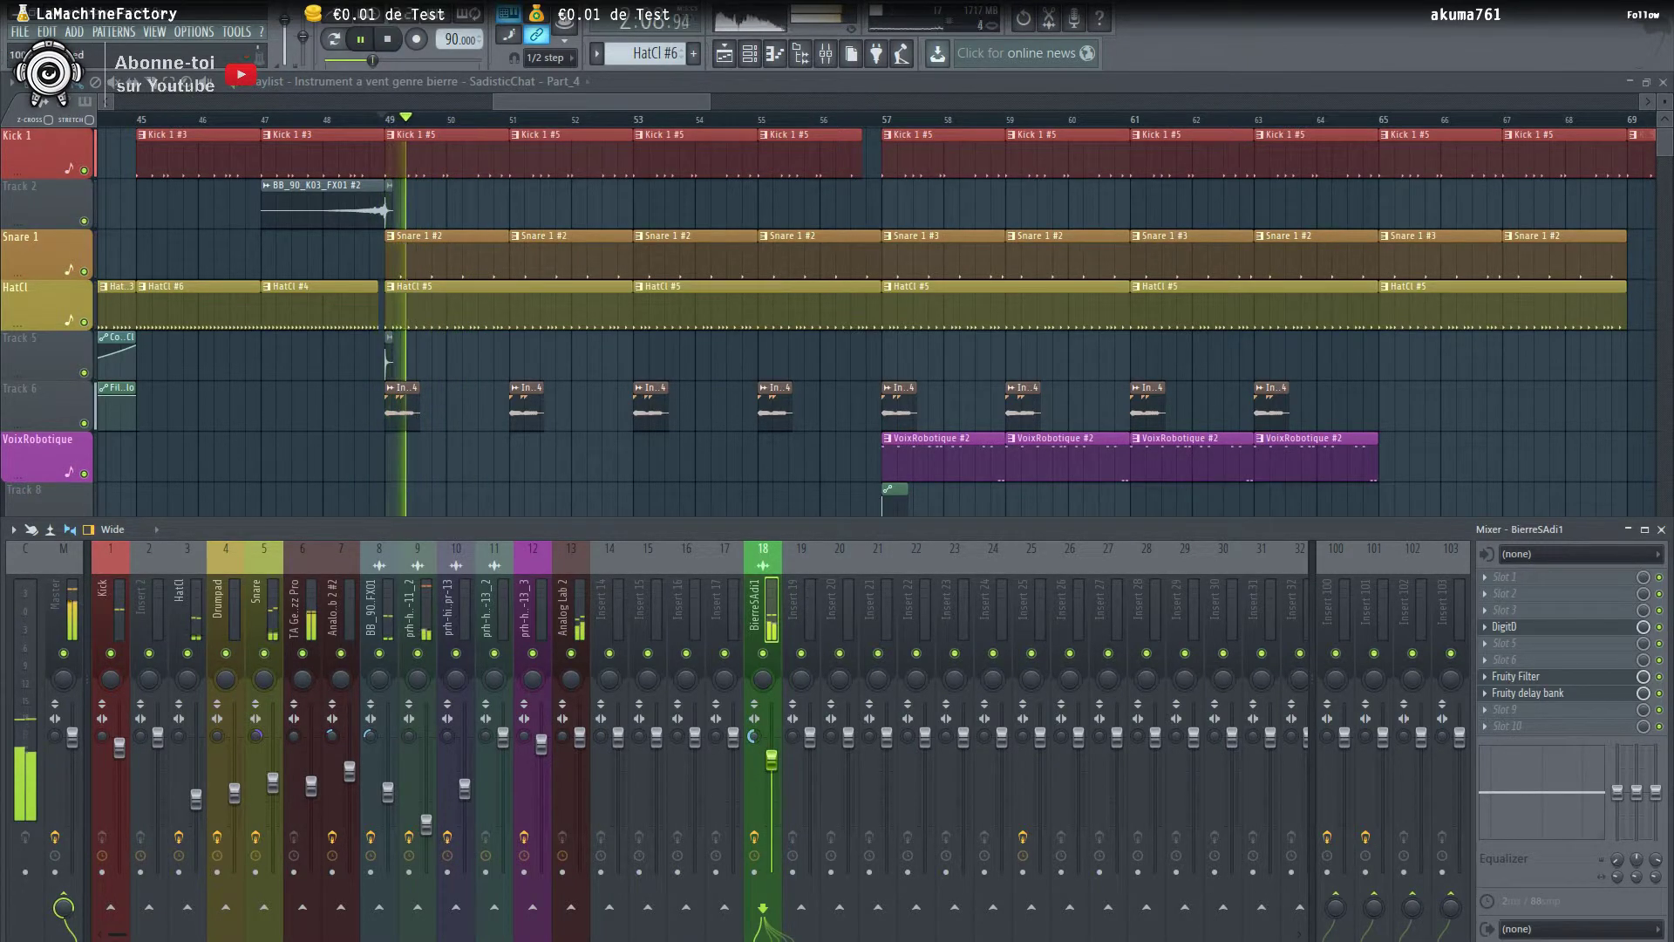
pyautogui.press('space')
pyautogui.press('space')
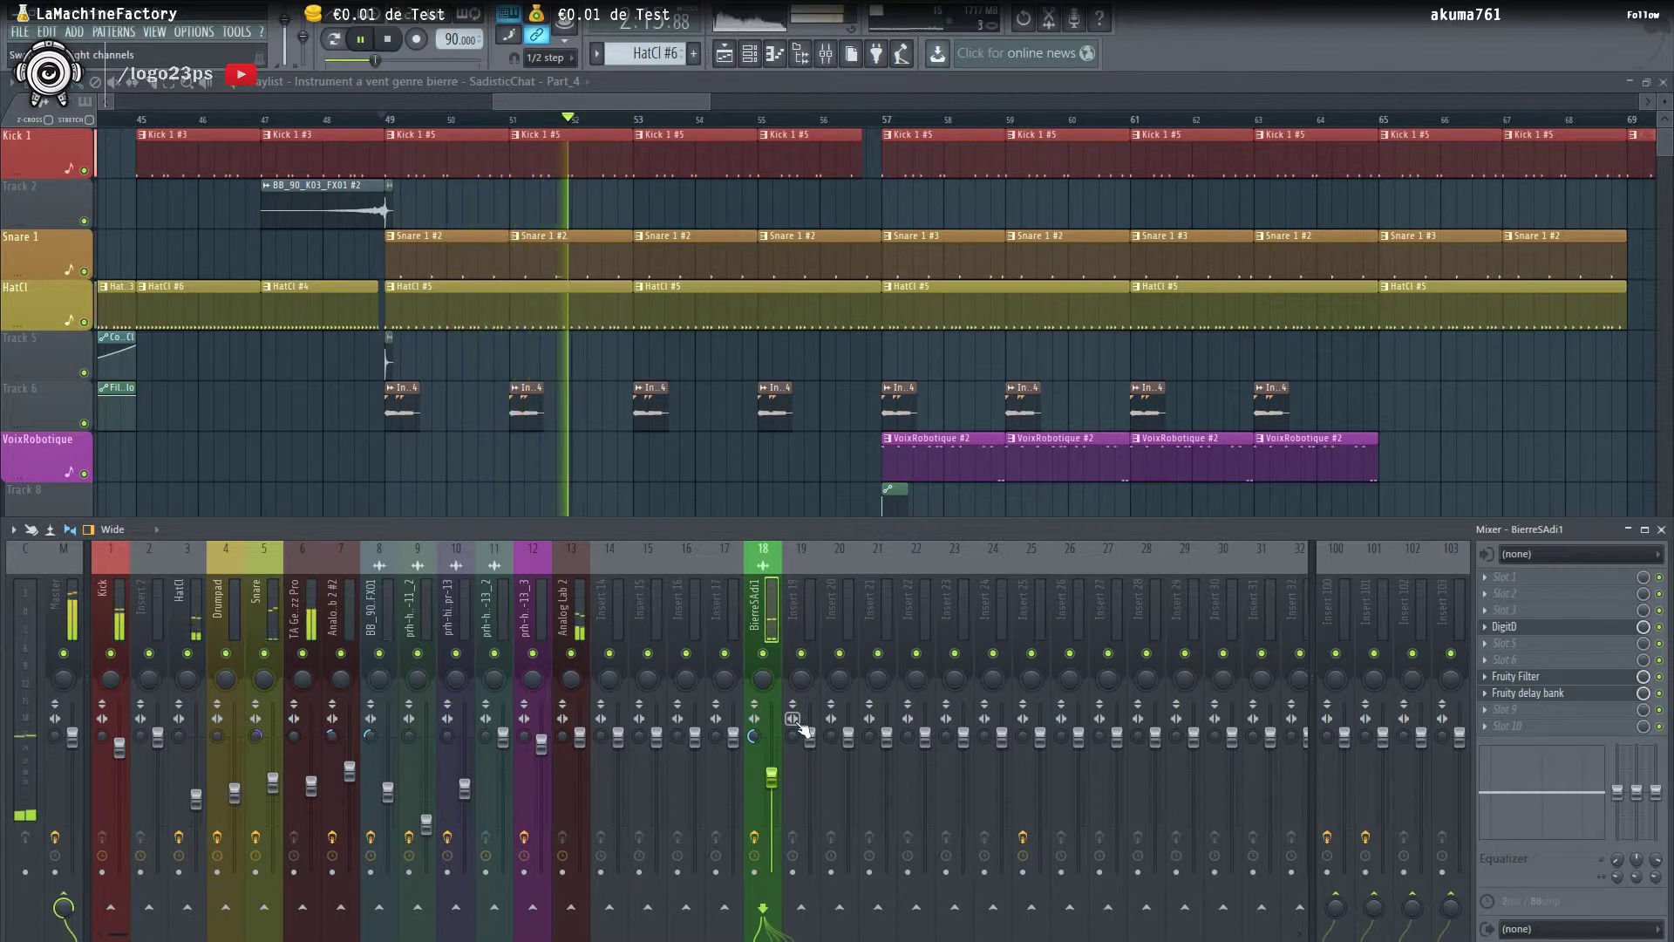
pyautogui.click(751, 80)
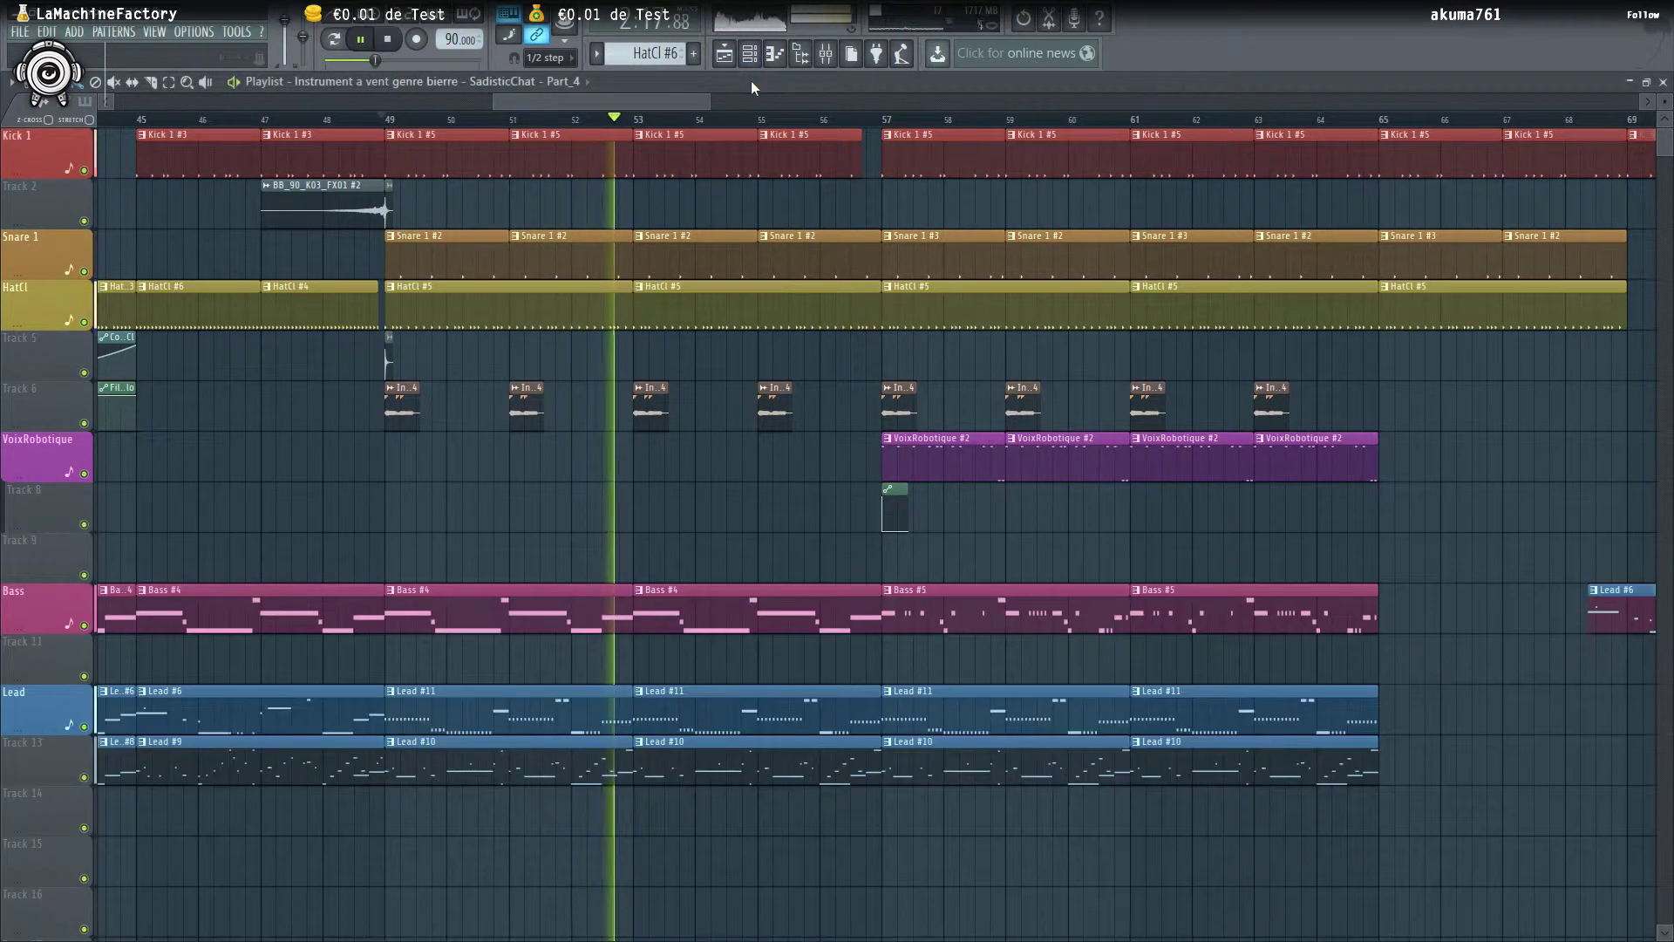
# Add a unique copy of the SadisticChat Part_4 clip halfway through bar 56 on Track 5
pyautogui.scroll(2, 826, 471)
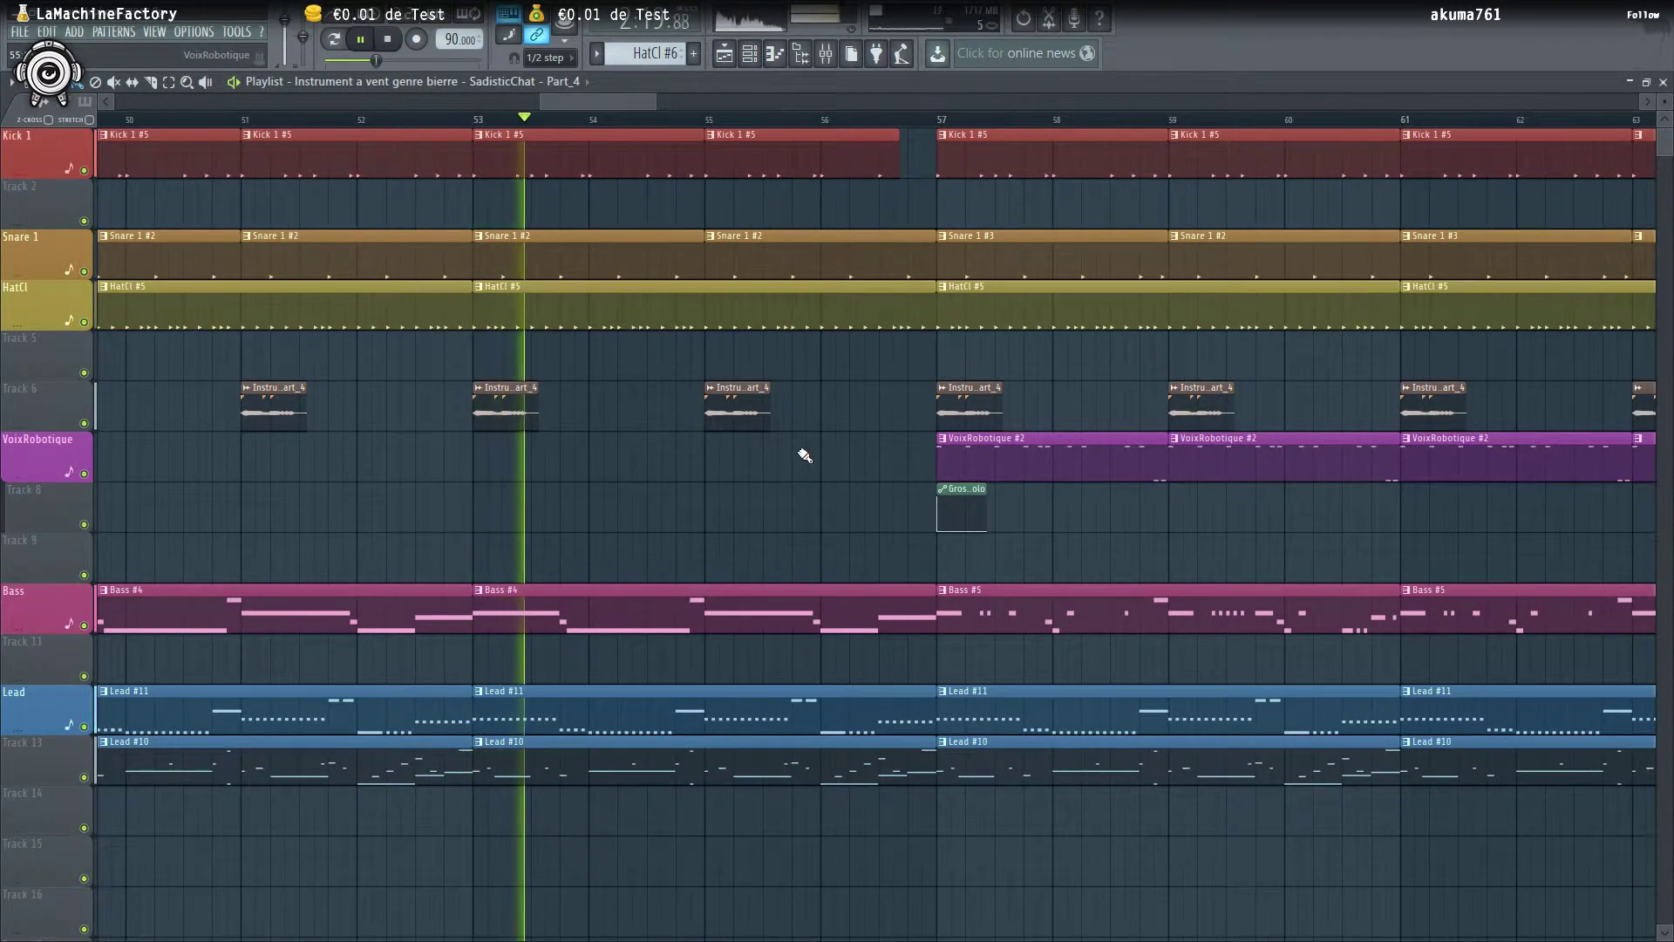
pyautogui.scroll(2, 827, 413)
pyautogui.moveTo(833, 412); pyautogui.dragTo(863, 415)
pyautogui.click(843, 388)
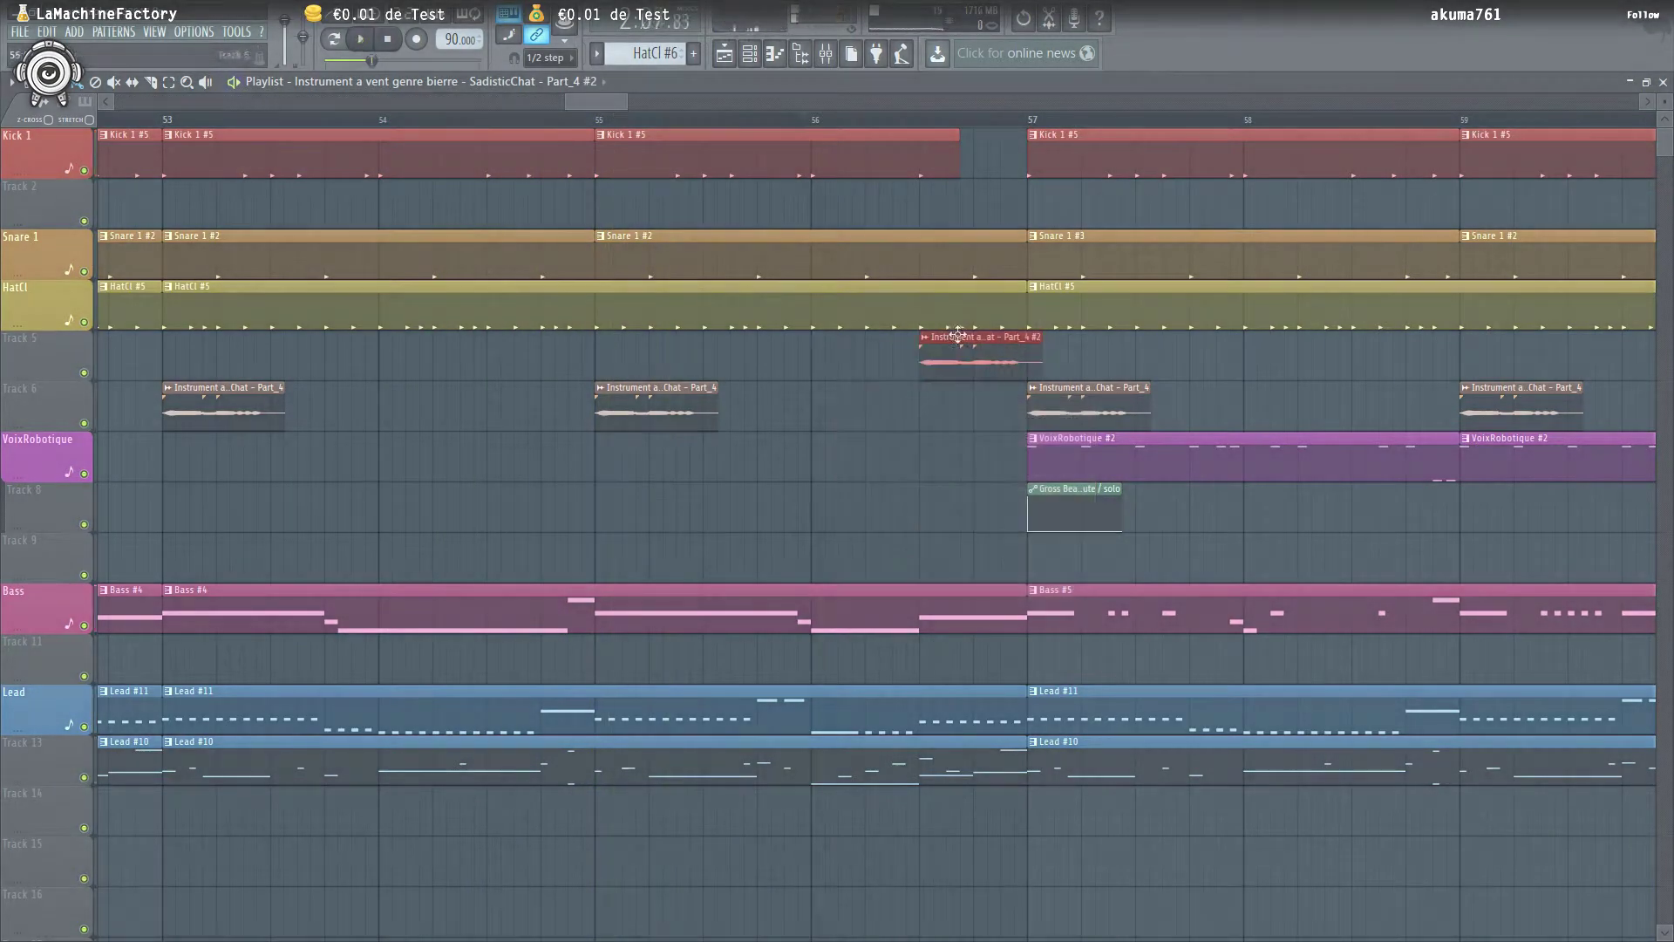
# Put the SadisticChat Part_4 #2 clip on Track 6, extend it to bar 57, and adjust its POGO pitch bend
pyautogui.scroll(2, 1001, 340)
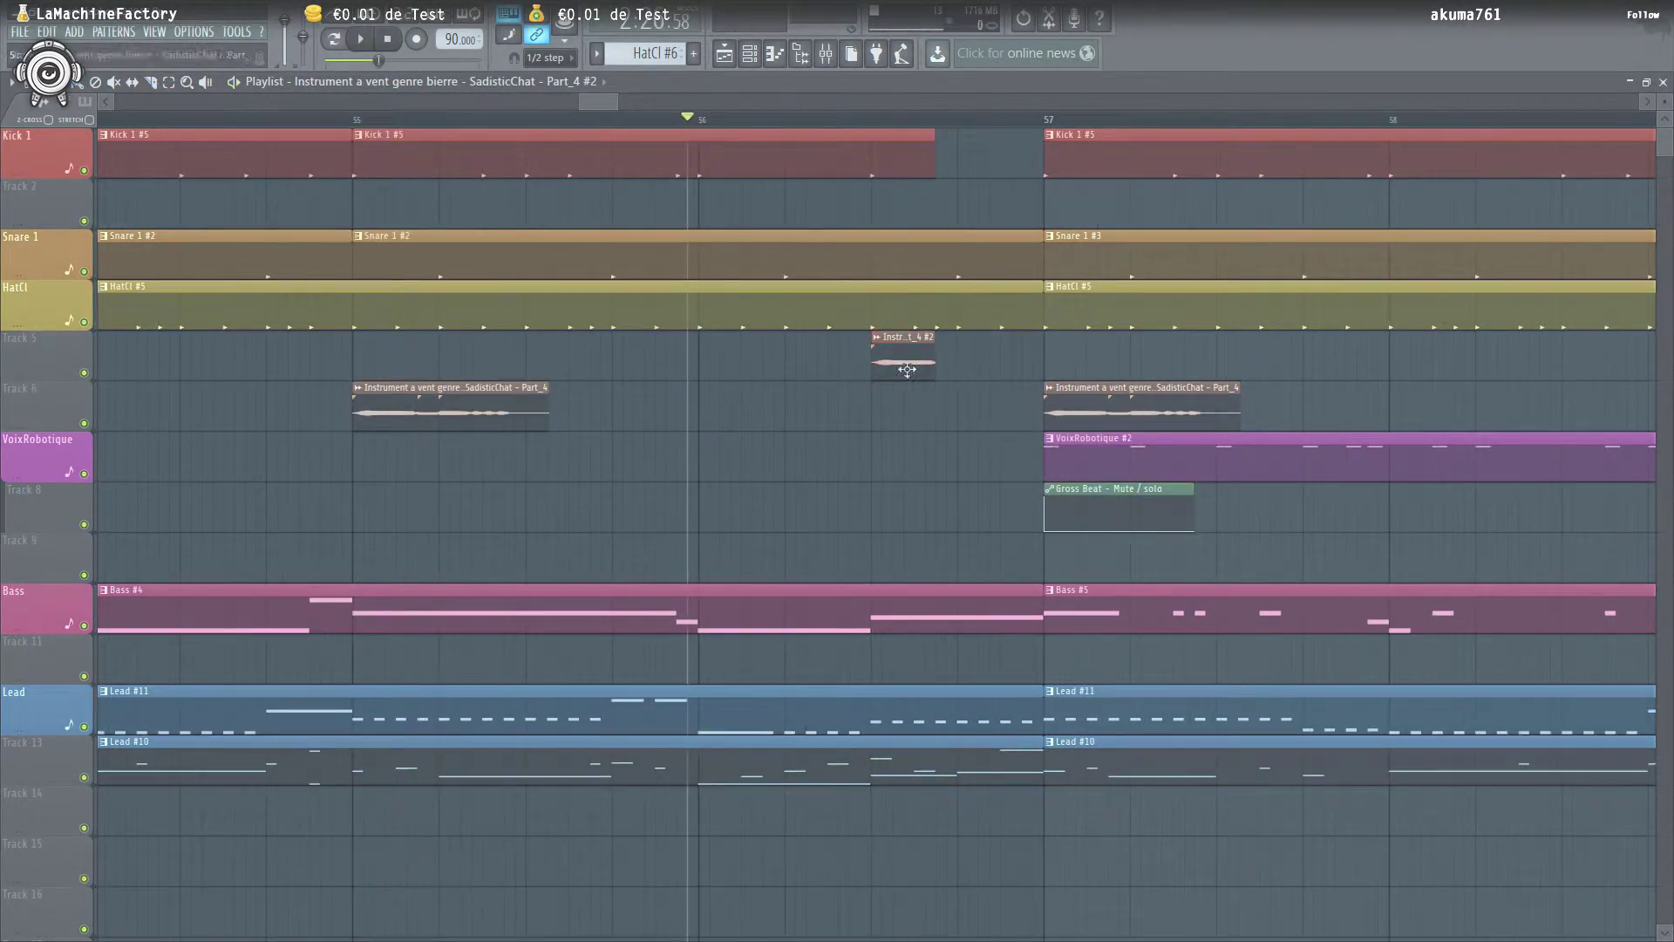
pyautogui.press('space')
pyautogui.press('space')
pyautogui.doubleClick(971, 411)
pyautogui.moveTo(527, 561); pyautogui.dragTo(524, 566)
pyautogui.press('space')
pyautogui.press('space')
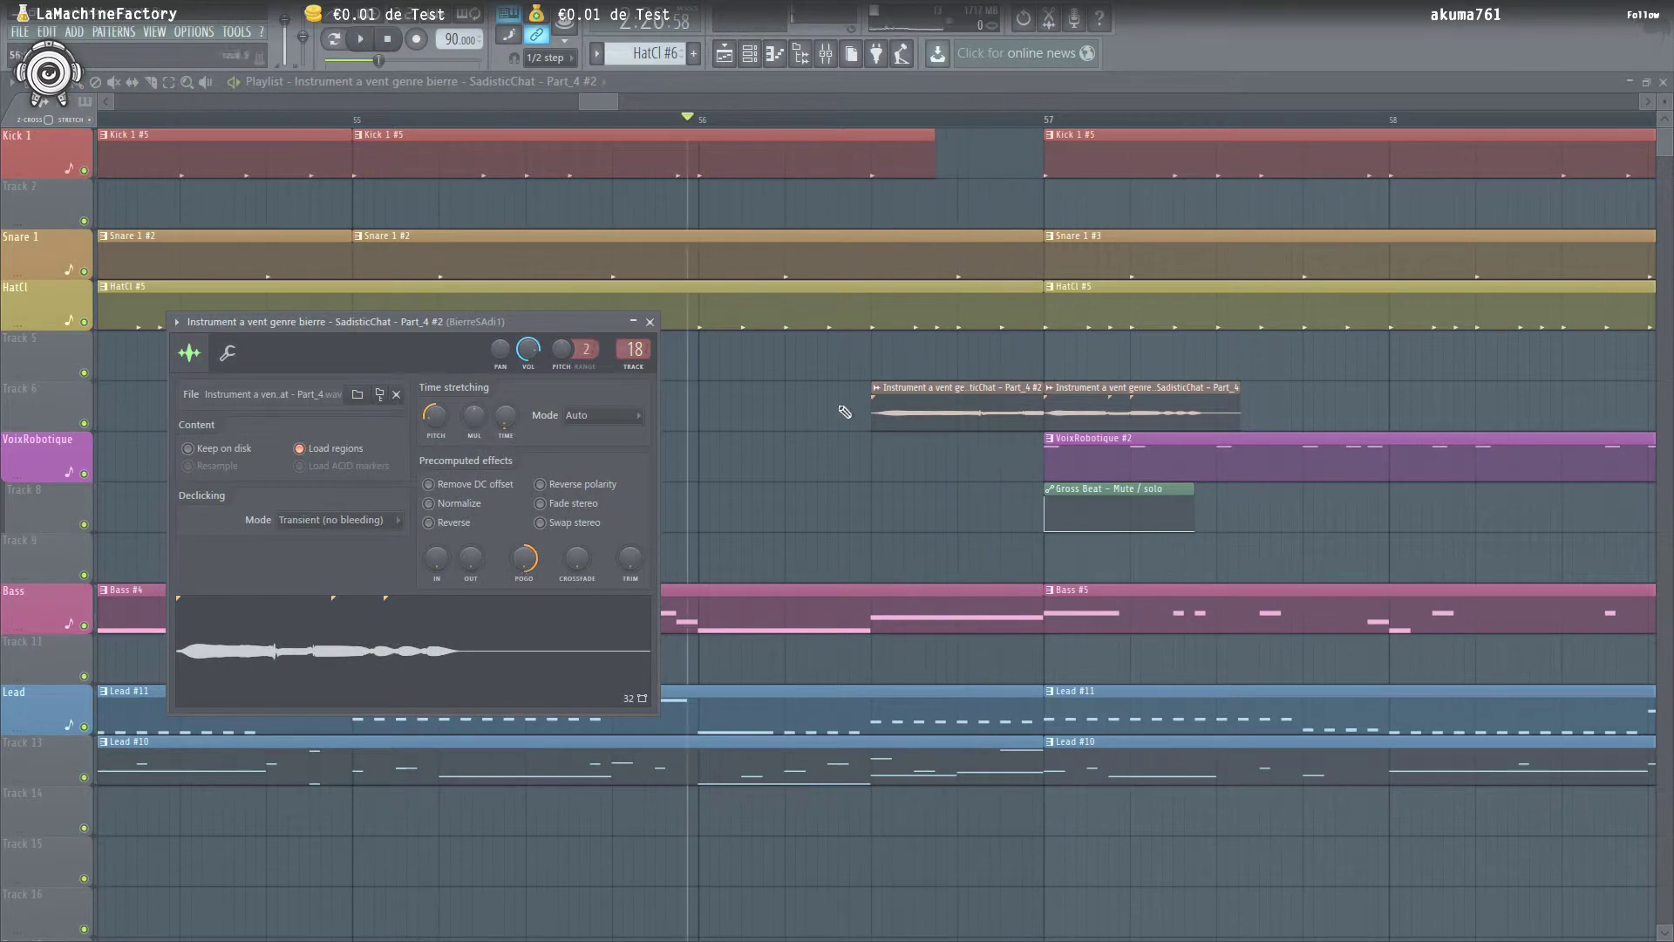
# Make the Part_4 #2 clip before bar 57 unique as its own sample and play it back
pyautogui.click(639, 321)
pyautogui.click(876, 388)
pyautogui.click(1066, 421)
pyautogui.click(684, 442)
pyautogui.press('space')
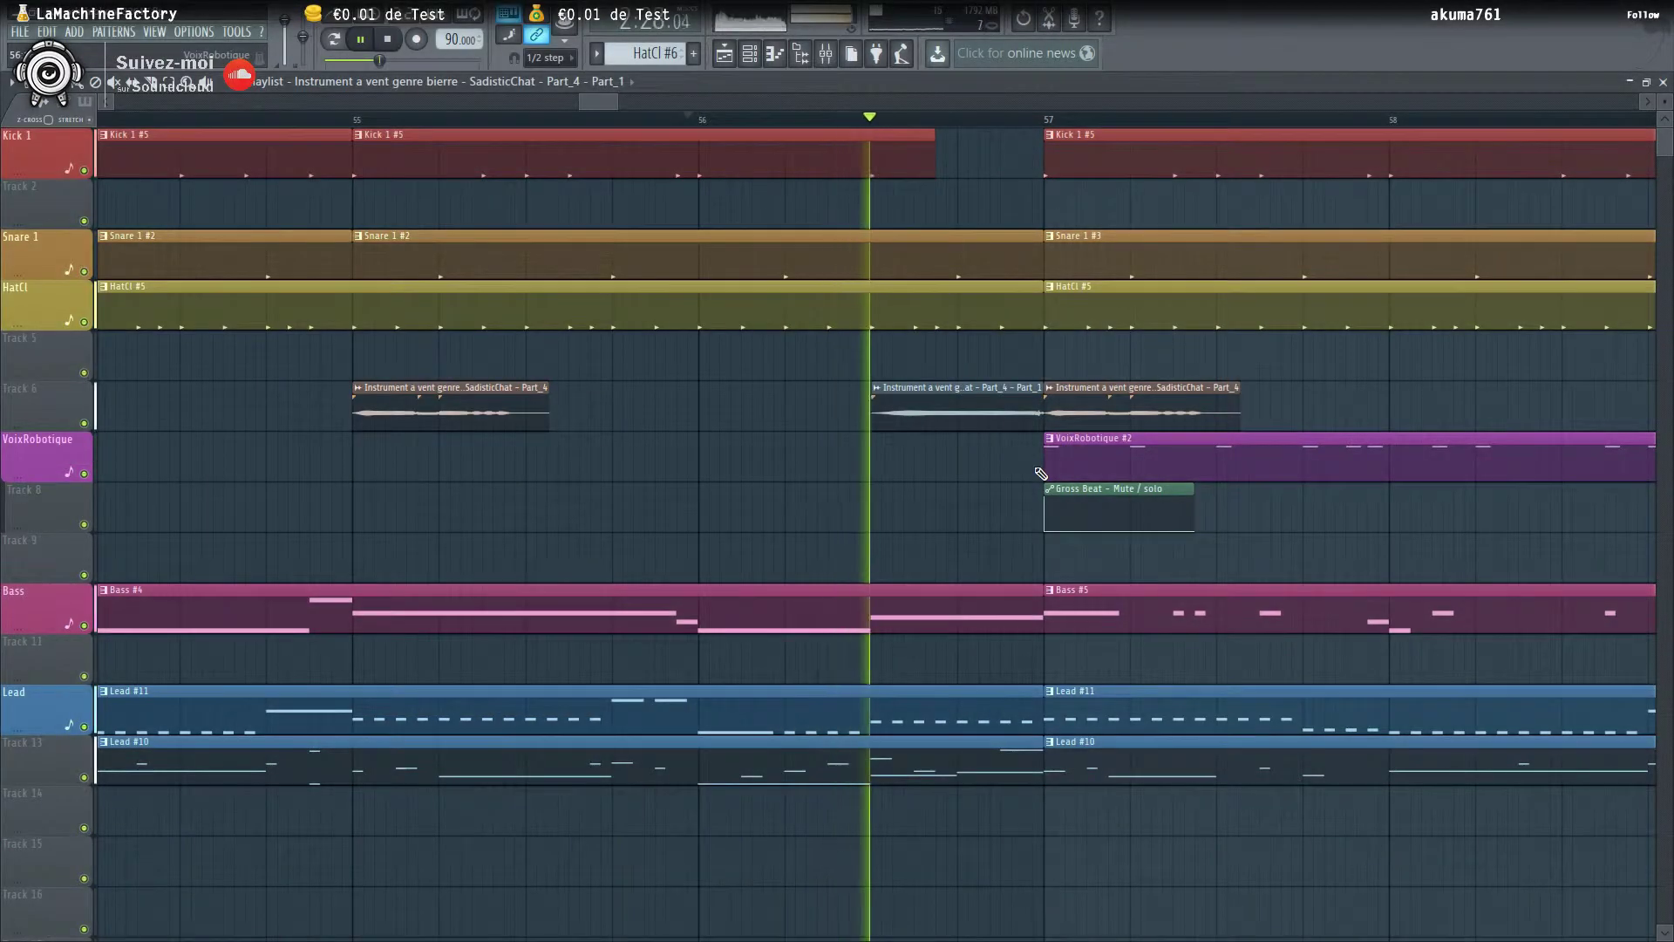
pyautogui.press('space')
pyautogui.click(878, 388)
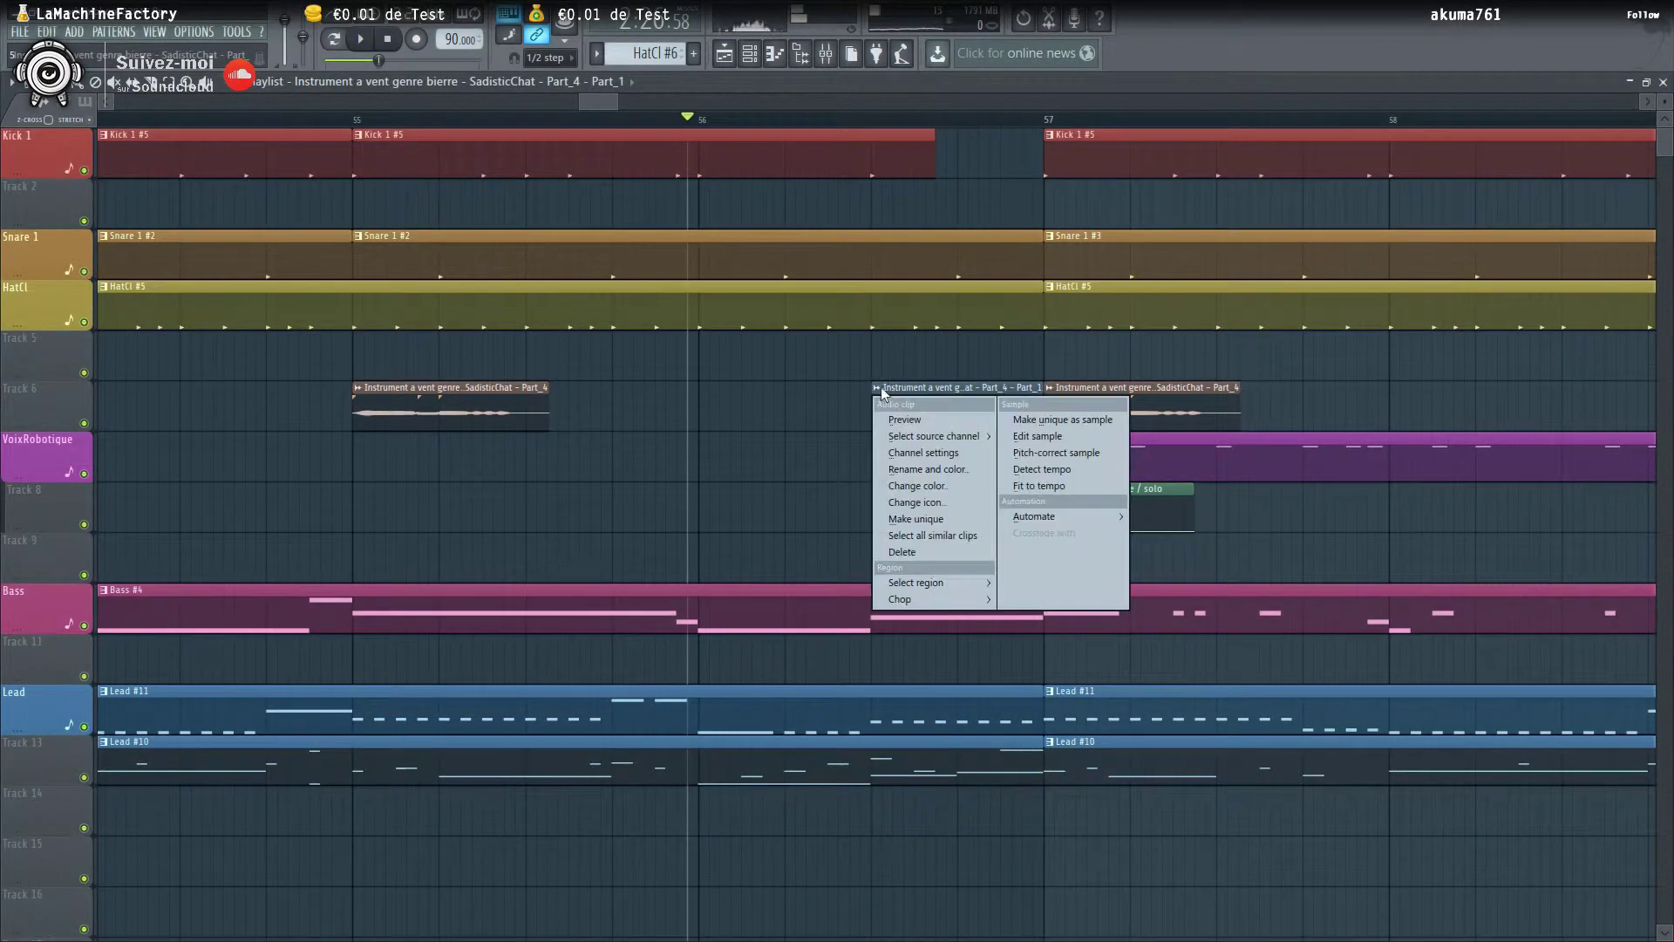
pyautogui.click(827, 403)
# Adjust the POGO pitch bend of the new Part_1 sample below its centre value while auditioning it
pyautogui.doubleClick(886, 414)
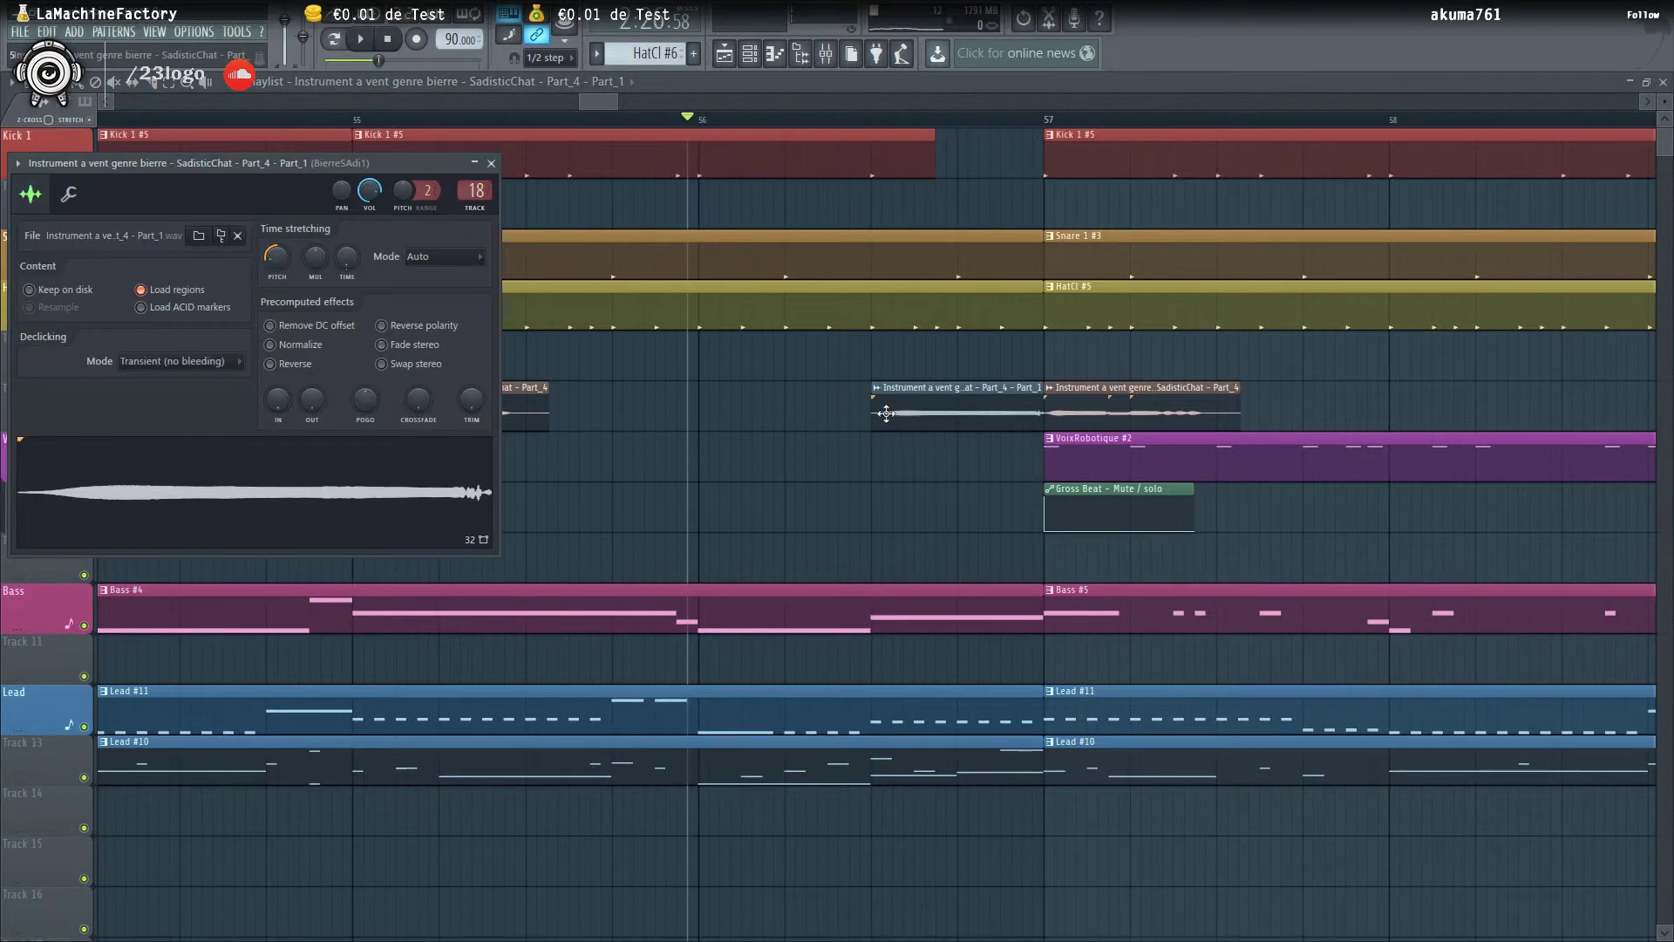
pyautogui.press('space')
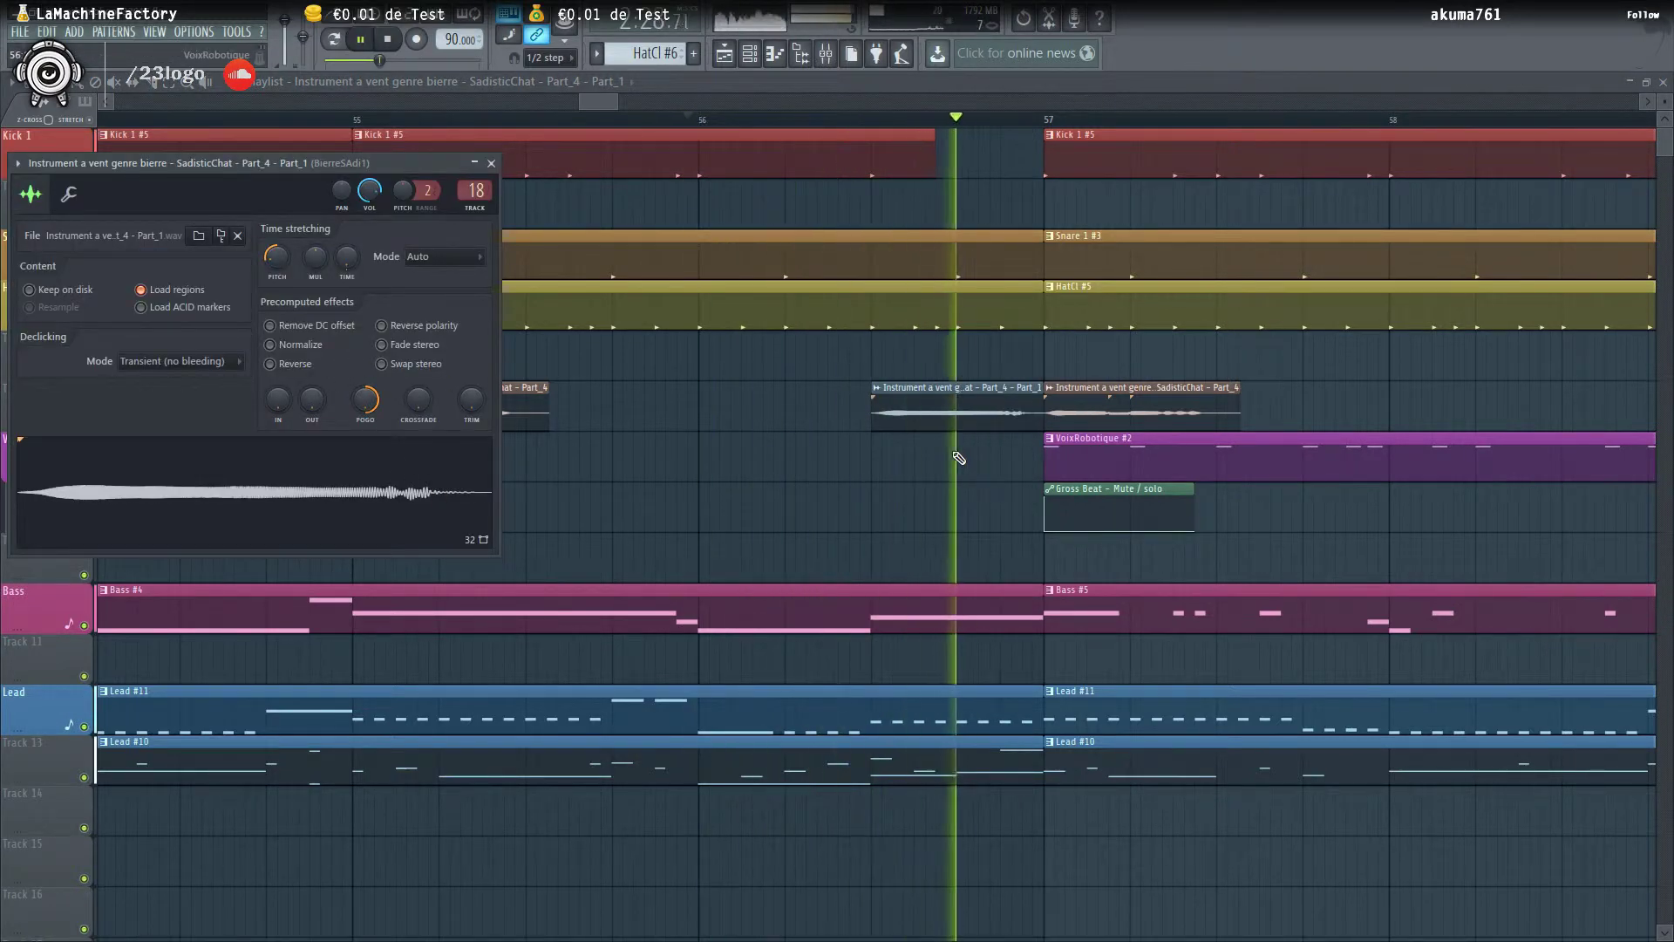
pyautogui.press('space')
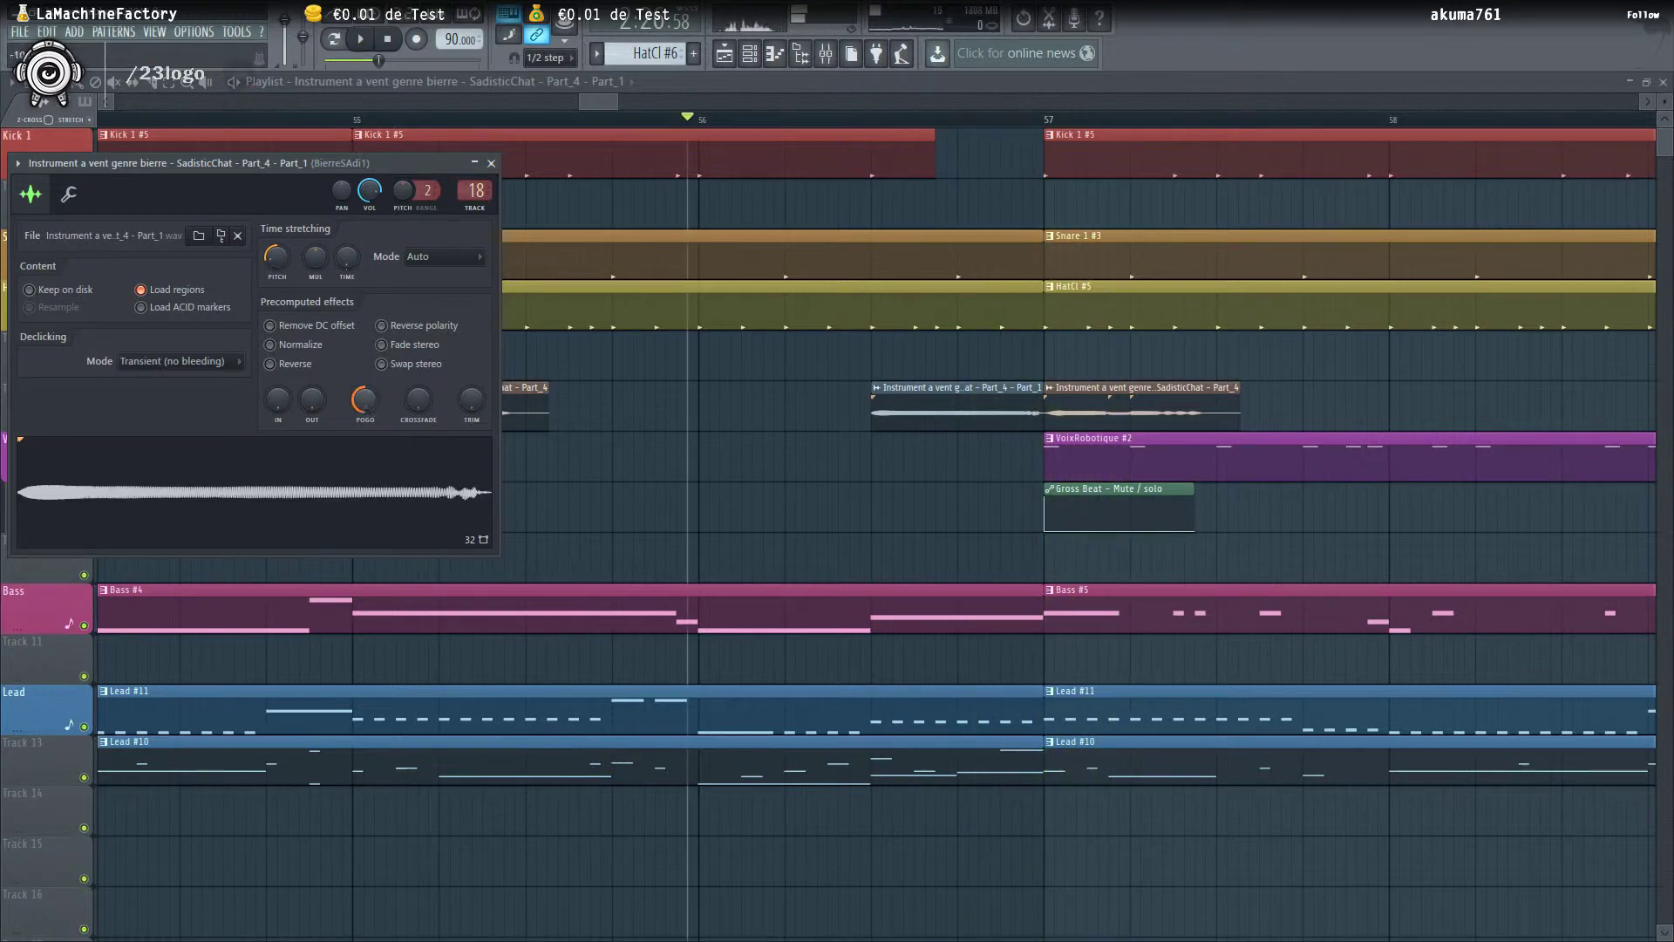
pyautogui.press('space')
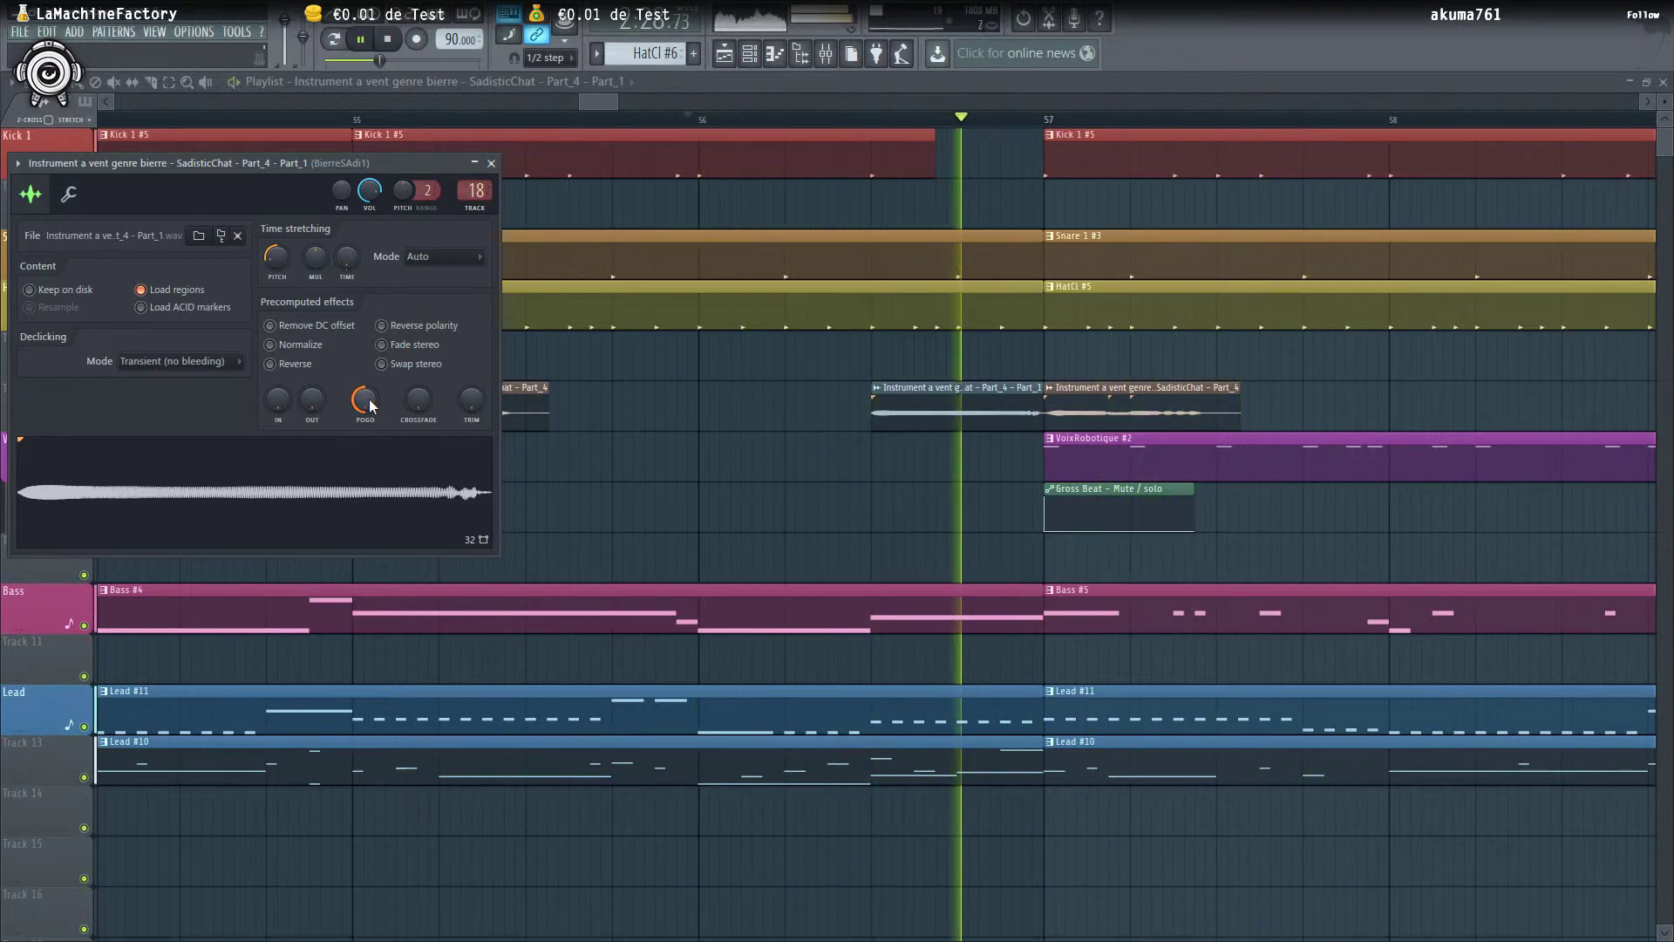
pyautogui.press('space')
# Add a fade-out to the Part_1 sample, listen to the result, and close its channel settings
pyautogui.moveTo(307, 399); pyautogui.dragTo(307, 379)
pyautogui.press('space')
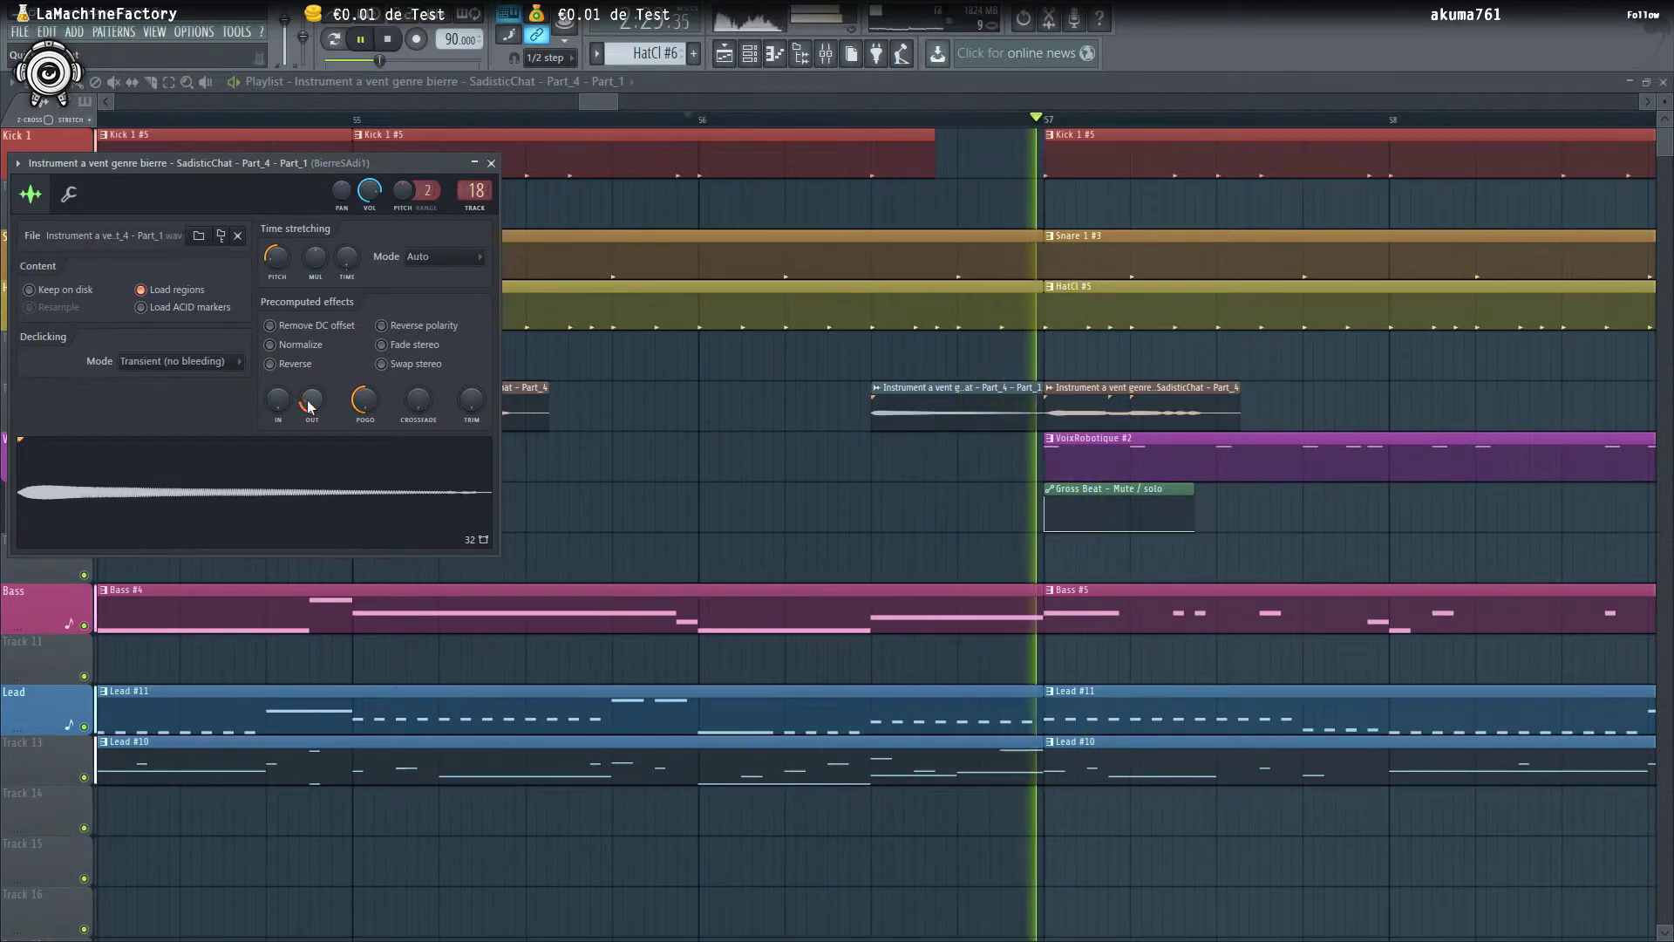
pyautogui.press('space')
pyautogui.press('Escape')
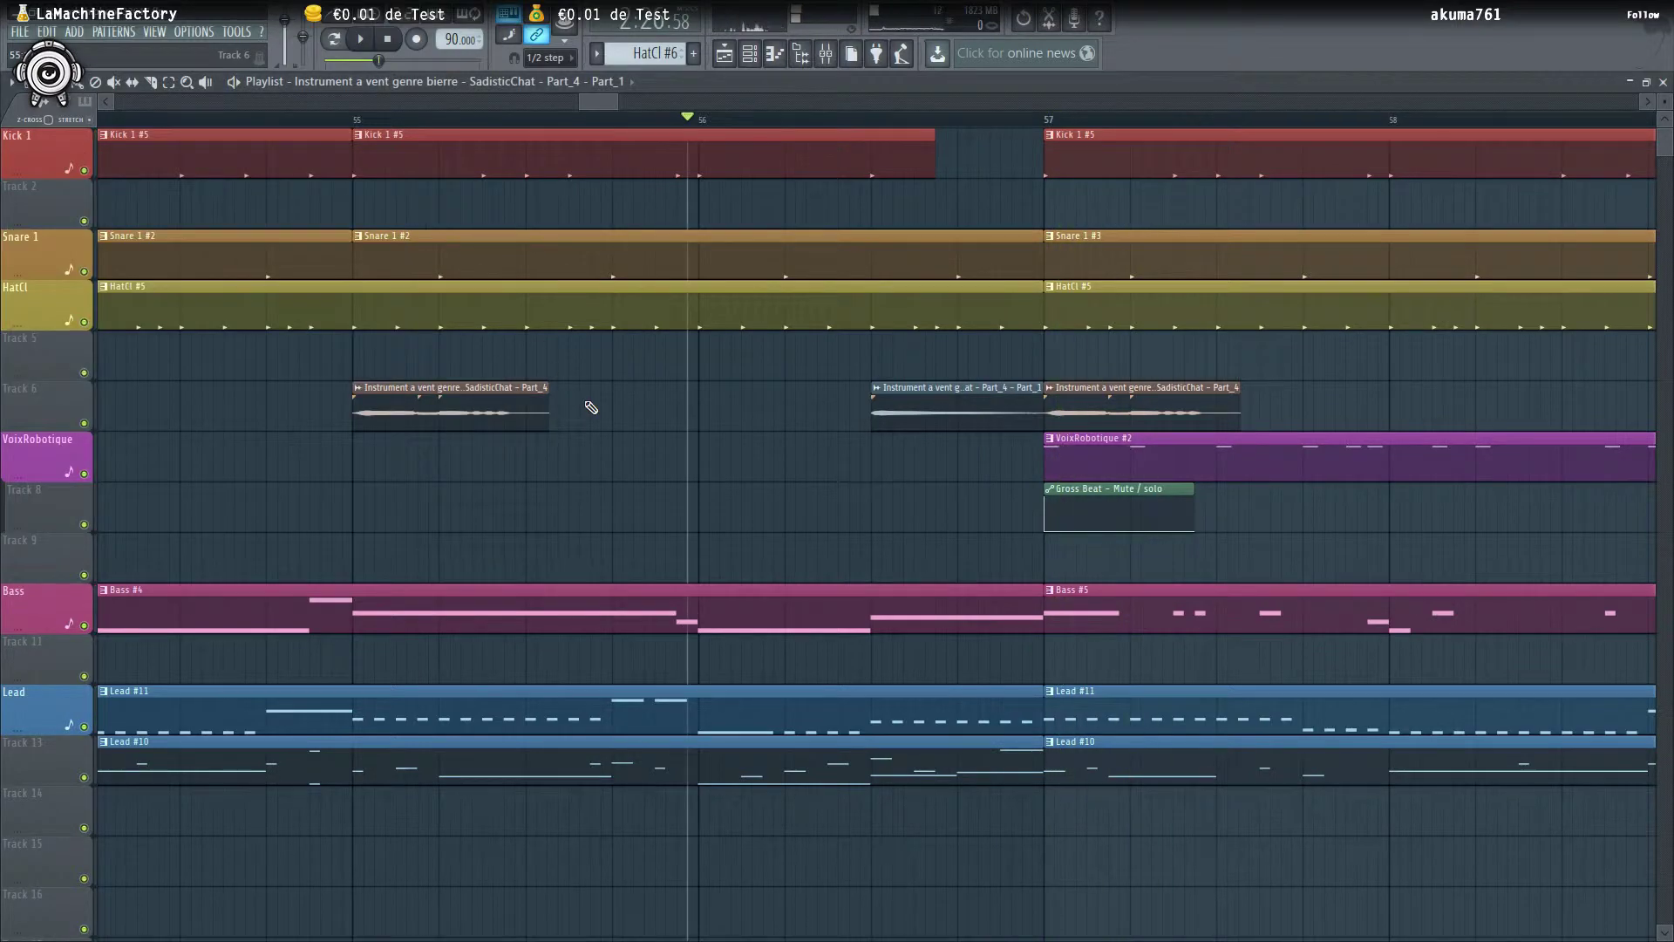
# Copy the prh-hiphop032017 Sample 2017-Apr-13 #2 effect from Track 2 to just before bar 57 and play the transition
pyautogui.scroll(-8, 590, 407)
pyautogui.scroll(3, 300, 217)
pyautogui.scroll(-3, 300, 217)
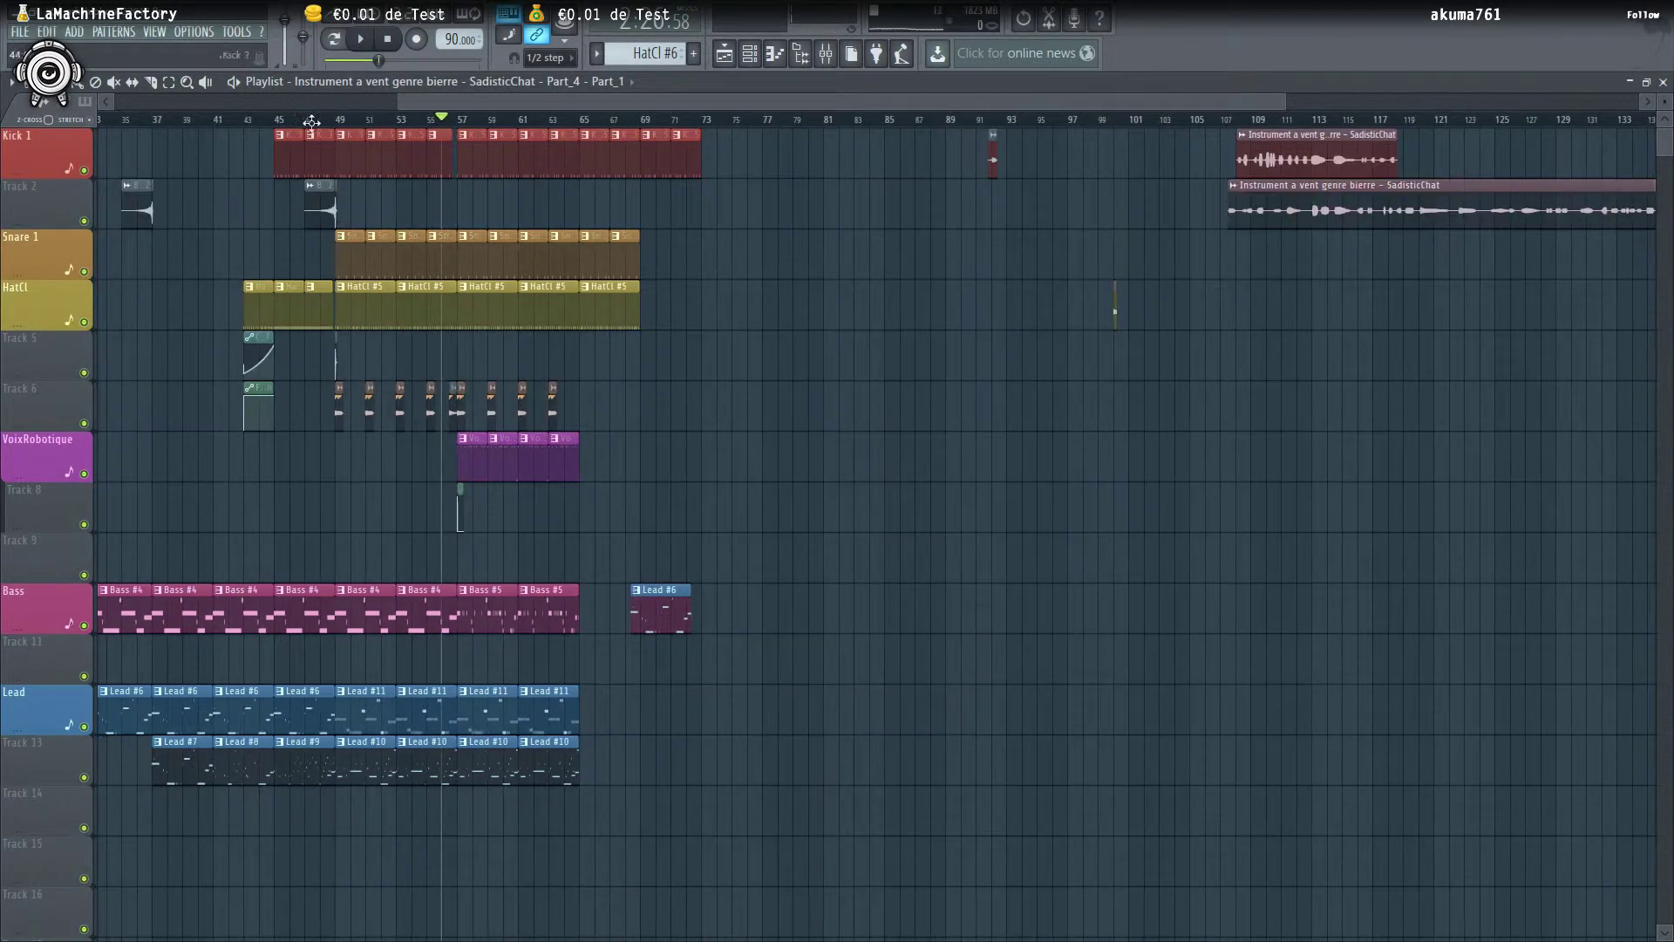
pyautogui.moveTo(467, 101); pyautogui.dragTo(237, 120)
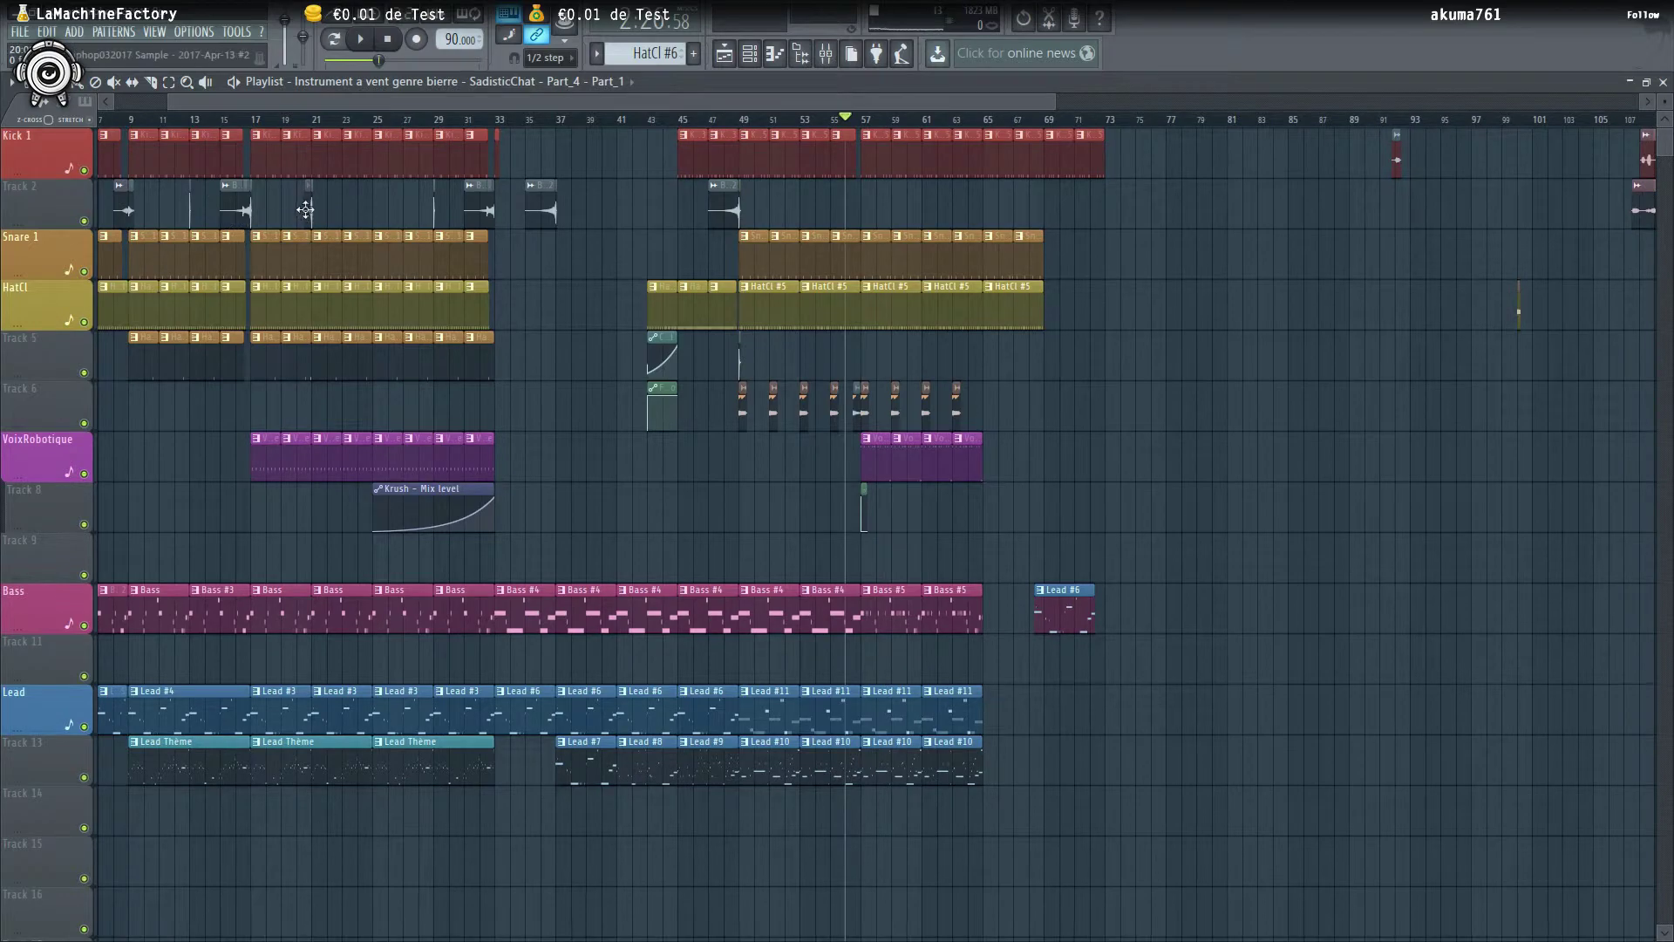
pyautogui.scroll(3, 858, 310)
pyautogui.scroll(2, 960, 323)
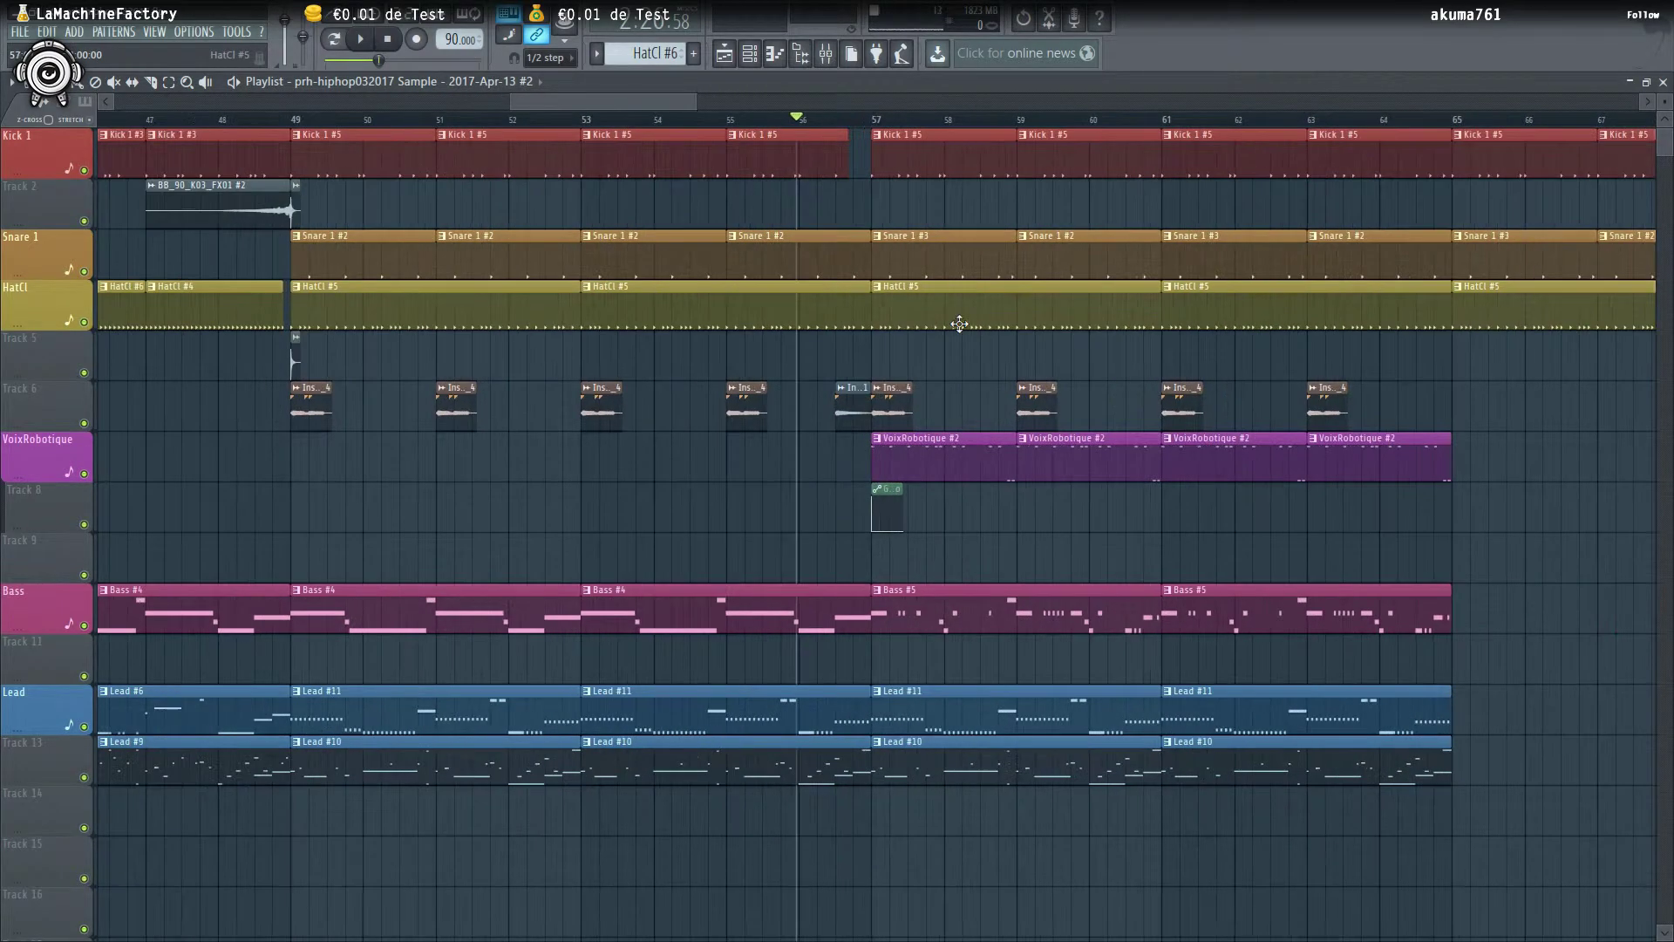
pyautogui.click(842, 202)
pyautogui.scroll(3, 846, 204)
pyautogui.press('space')
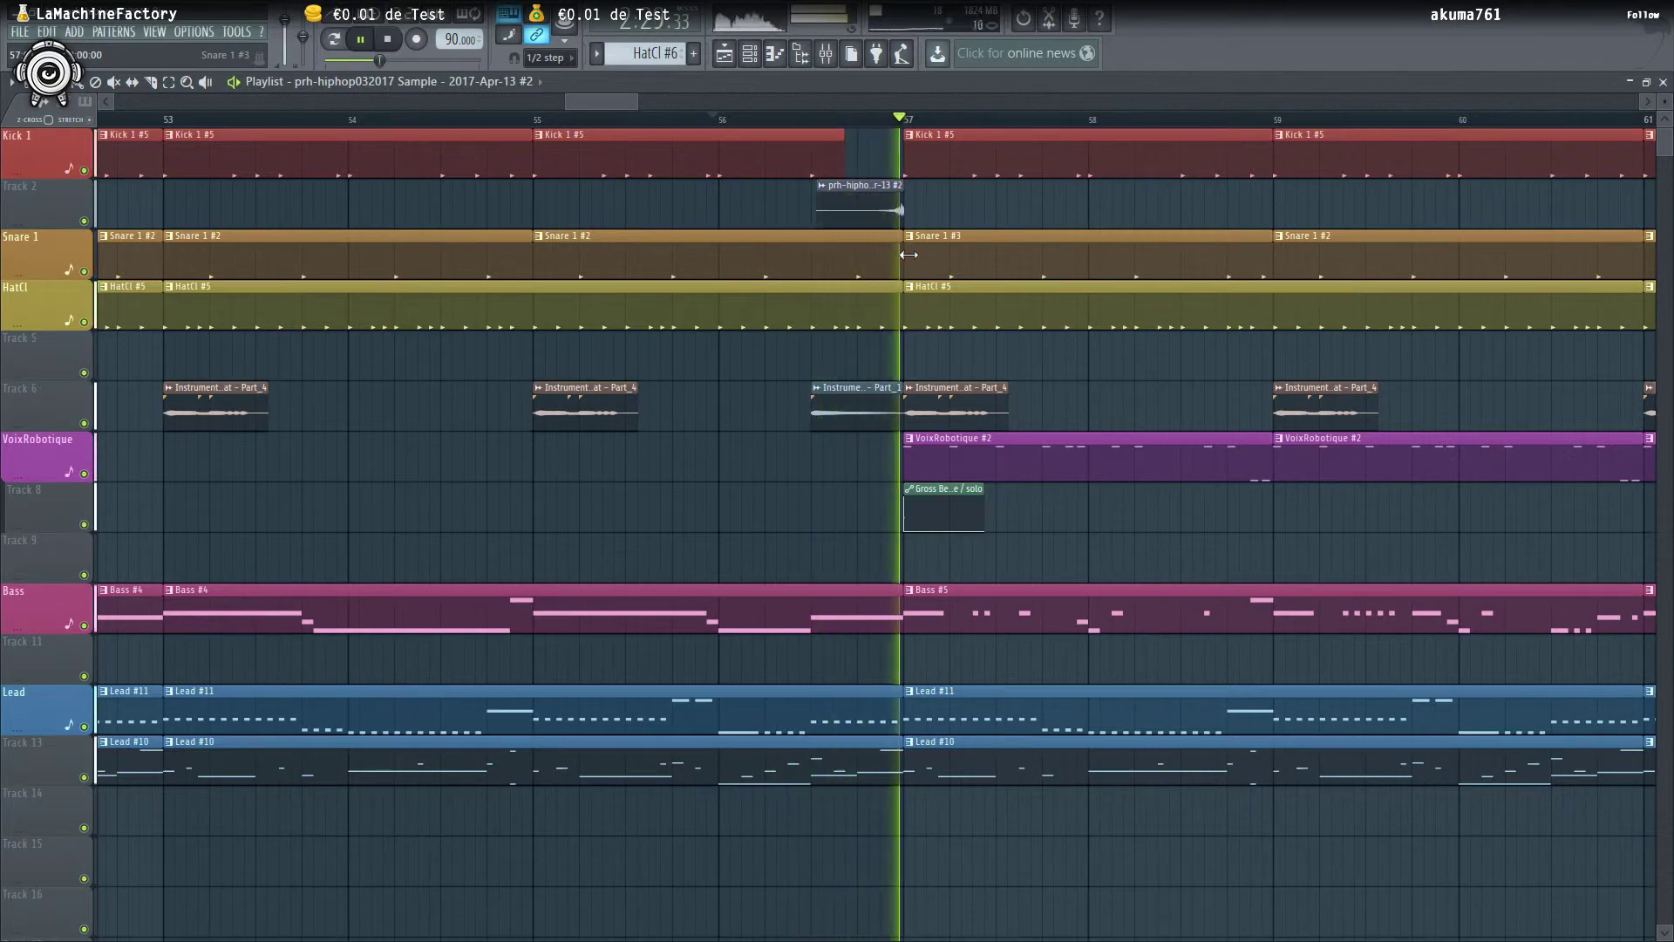
# Move the stray Lead #6 clip to Track 11, trimmed to run from halfway through bar 63 to bar 65
pyautogui.scroll(-2, 881, 256)
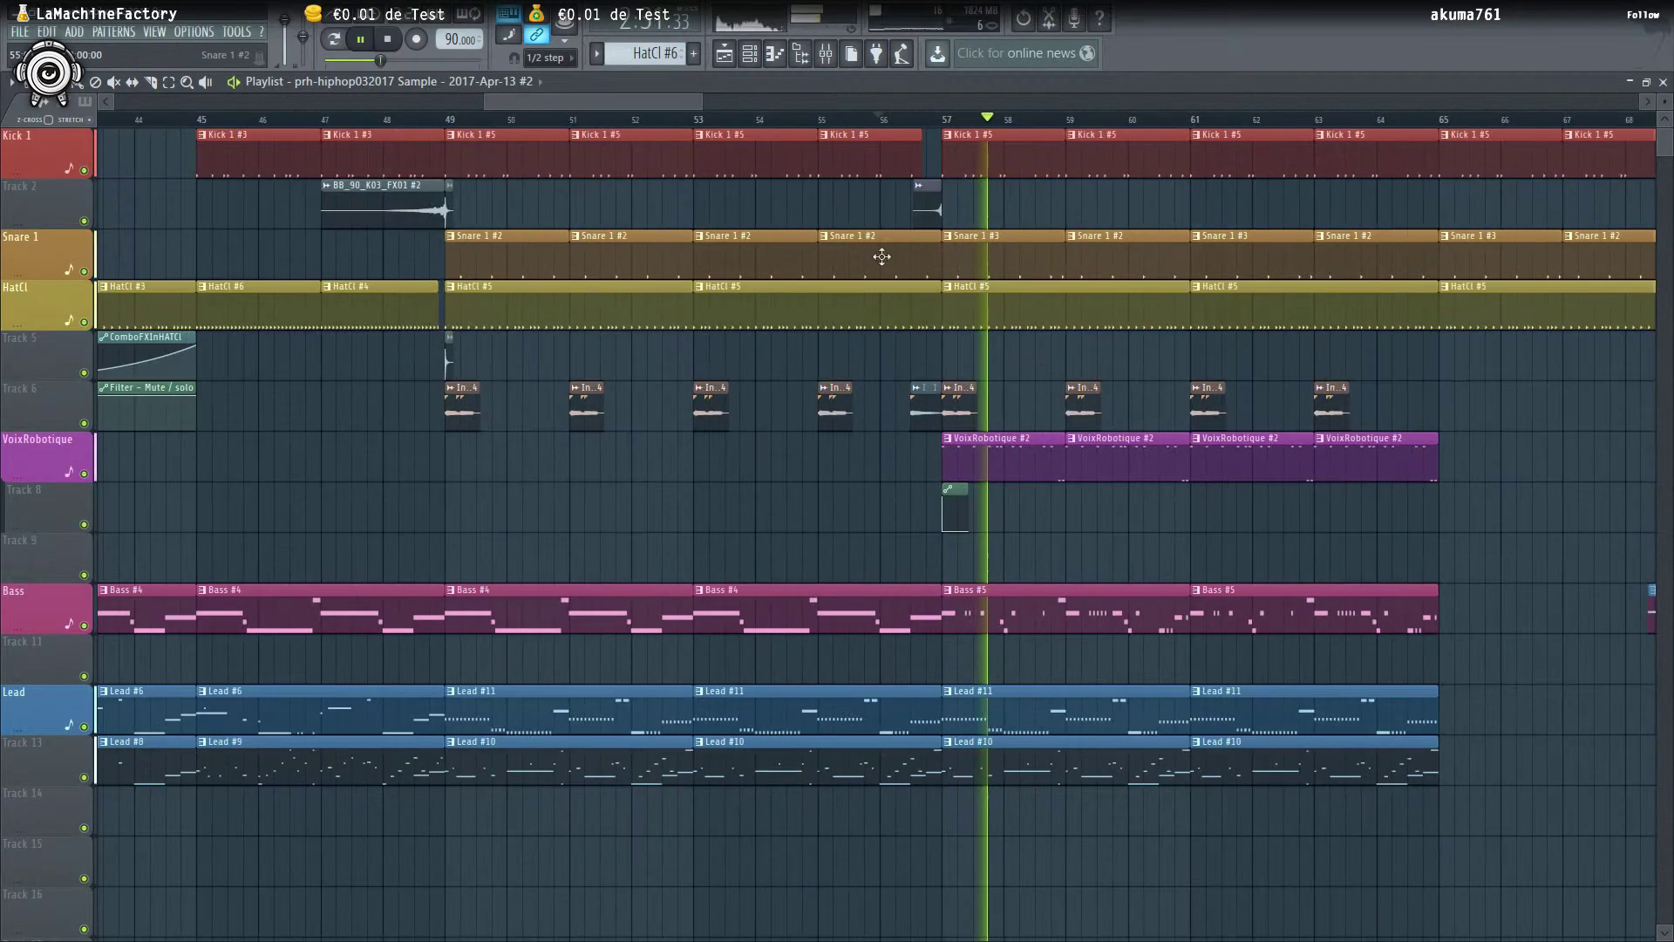
pyautogui.scroll(-2, 733, 130)
pyautogui.scroll(2, 734, 130)
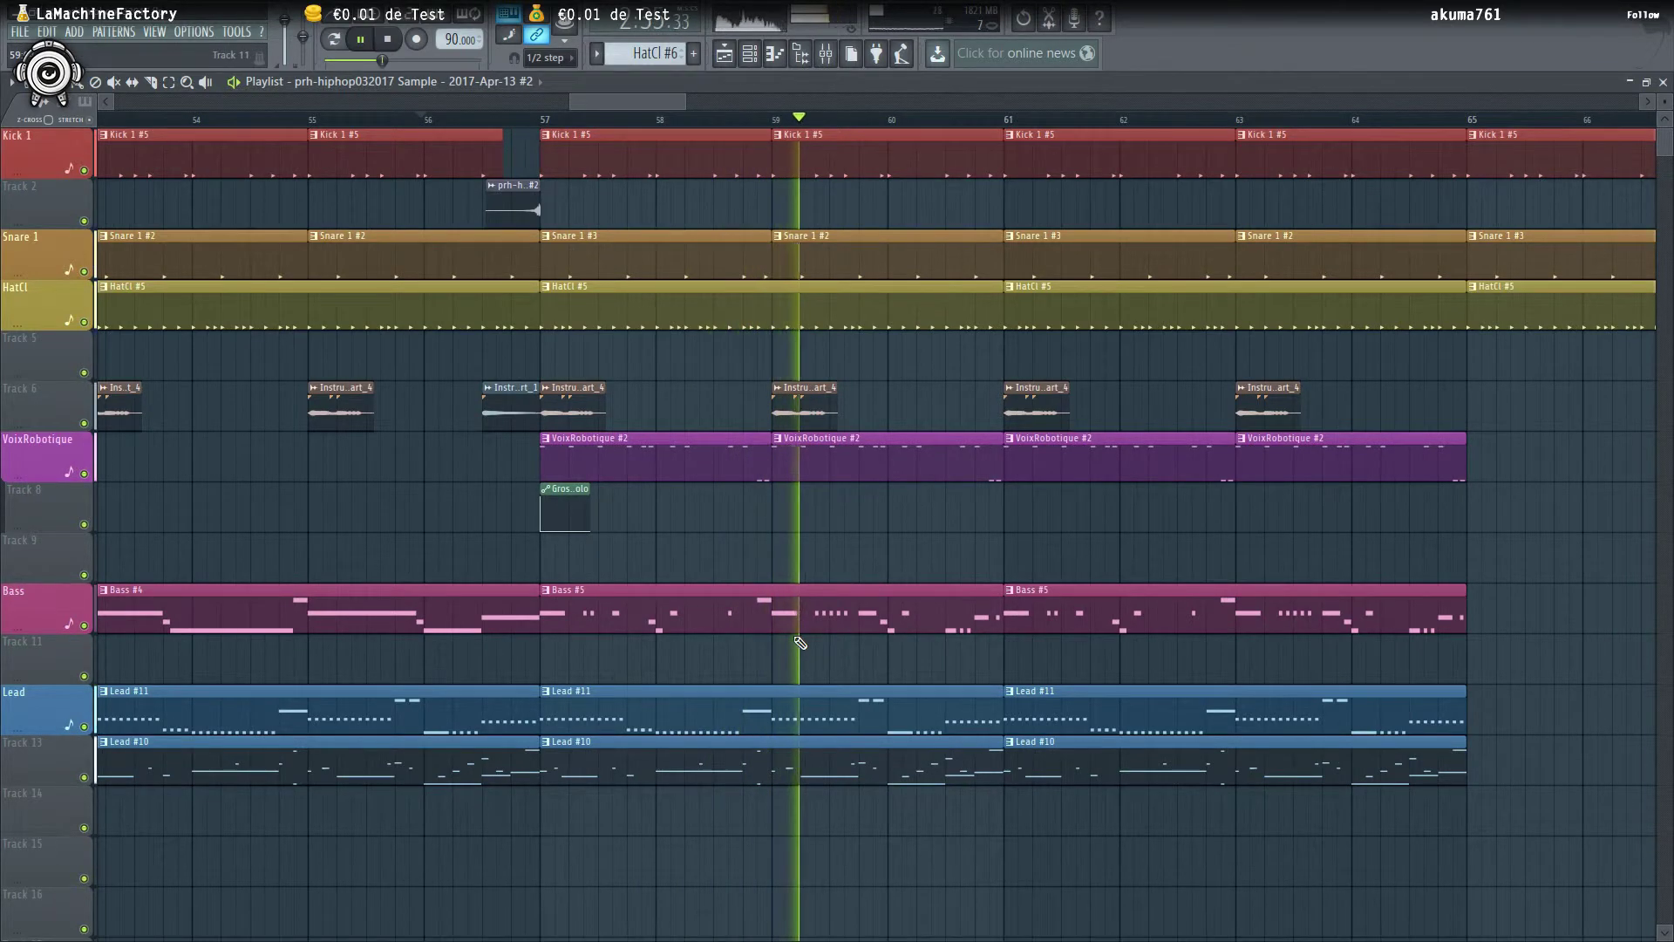
pyautogui.scroll(-2, 789, 644)
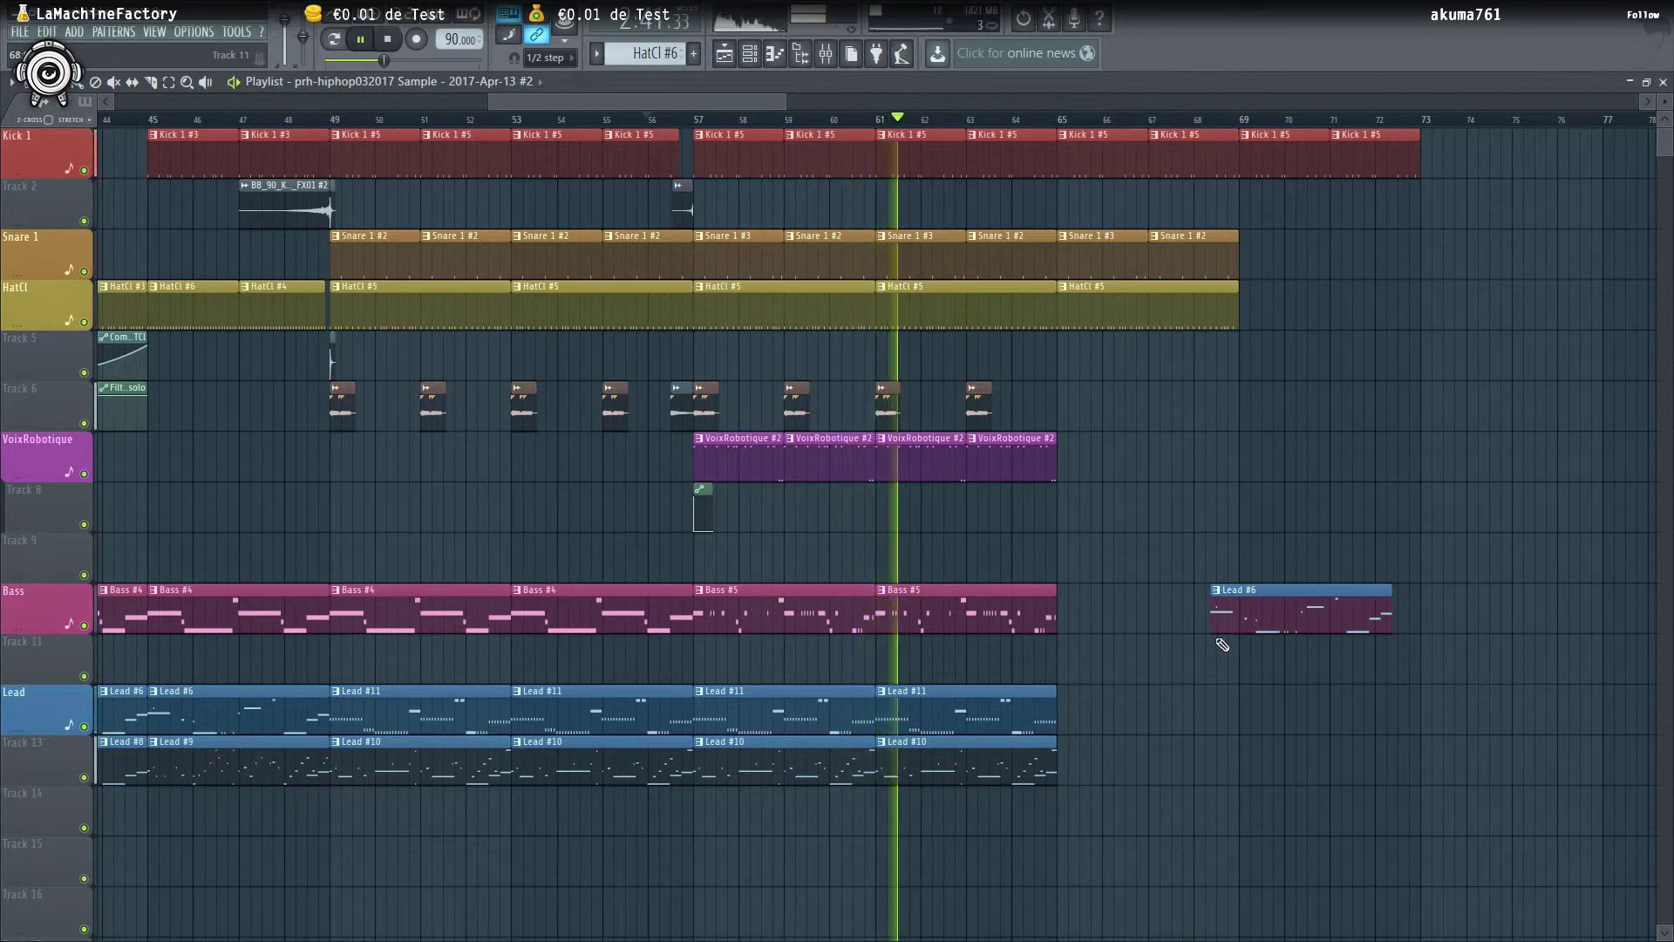
pyautogui.scroll(1, 1132, 725)
pyautogui.moveTo(1313, 620); pyautogui.dragTo(948, 679)
pyautogui.press('space')
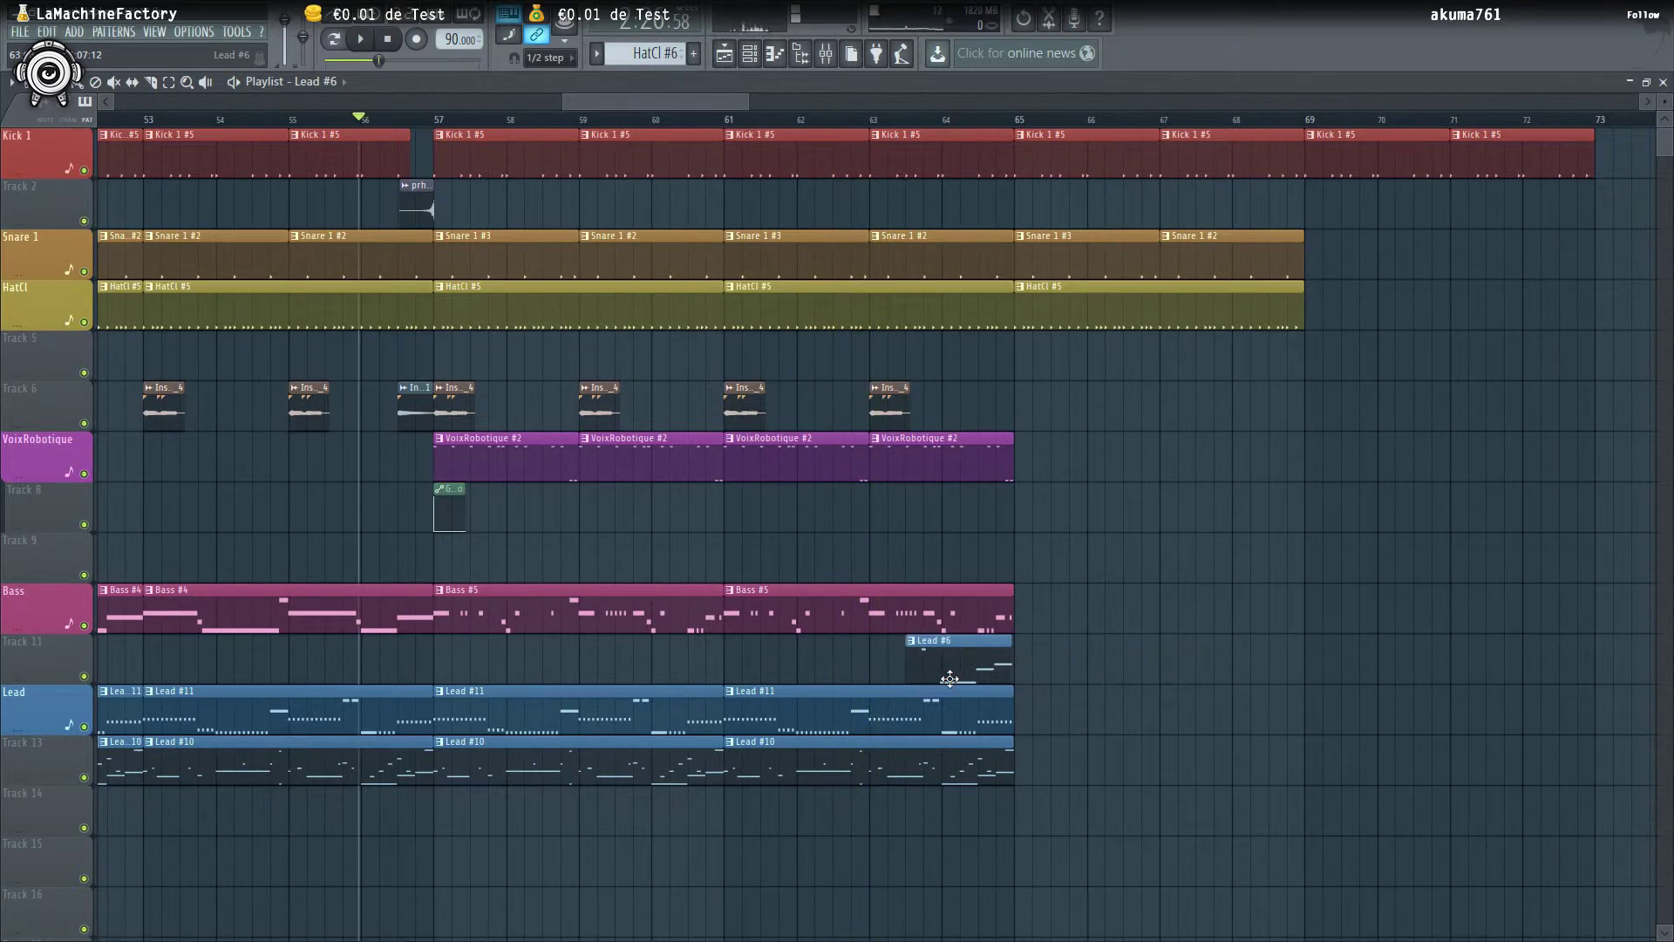
# Filter the channel rack to the Unsorted group, look over its instrument channels, and close the rack
pyautogui.scroll(-4, 951, 679)
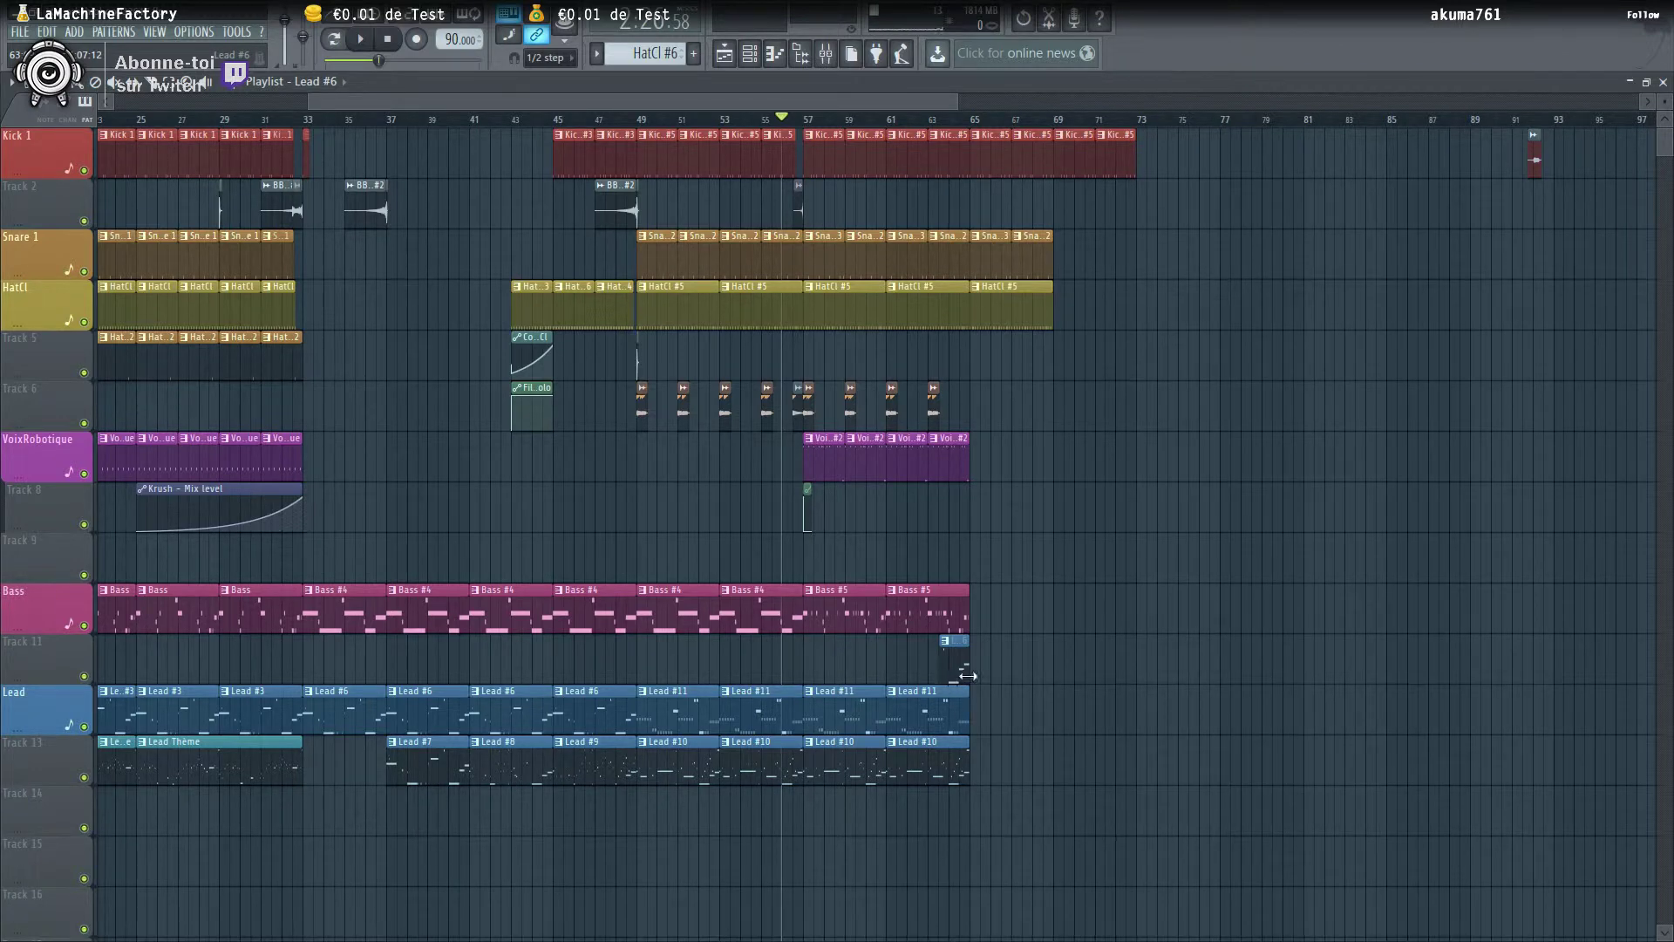
pyautogui.click(749, 53)
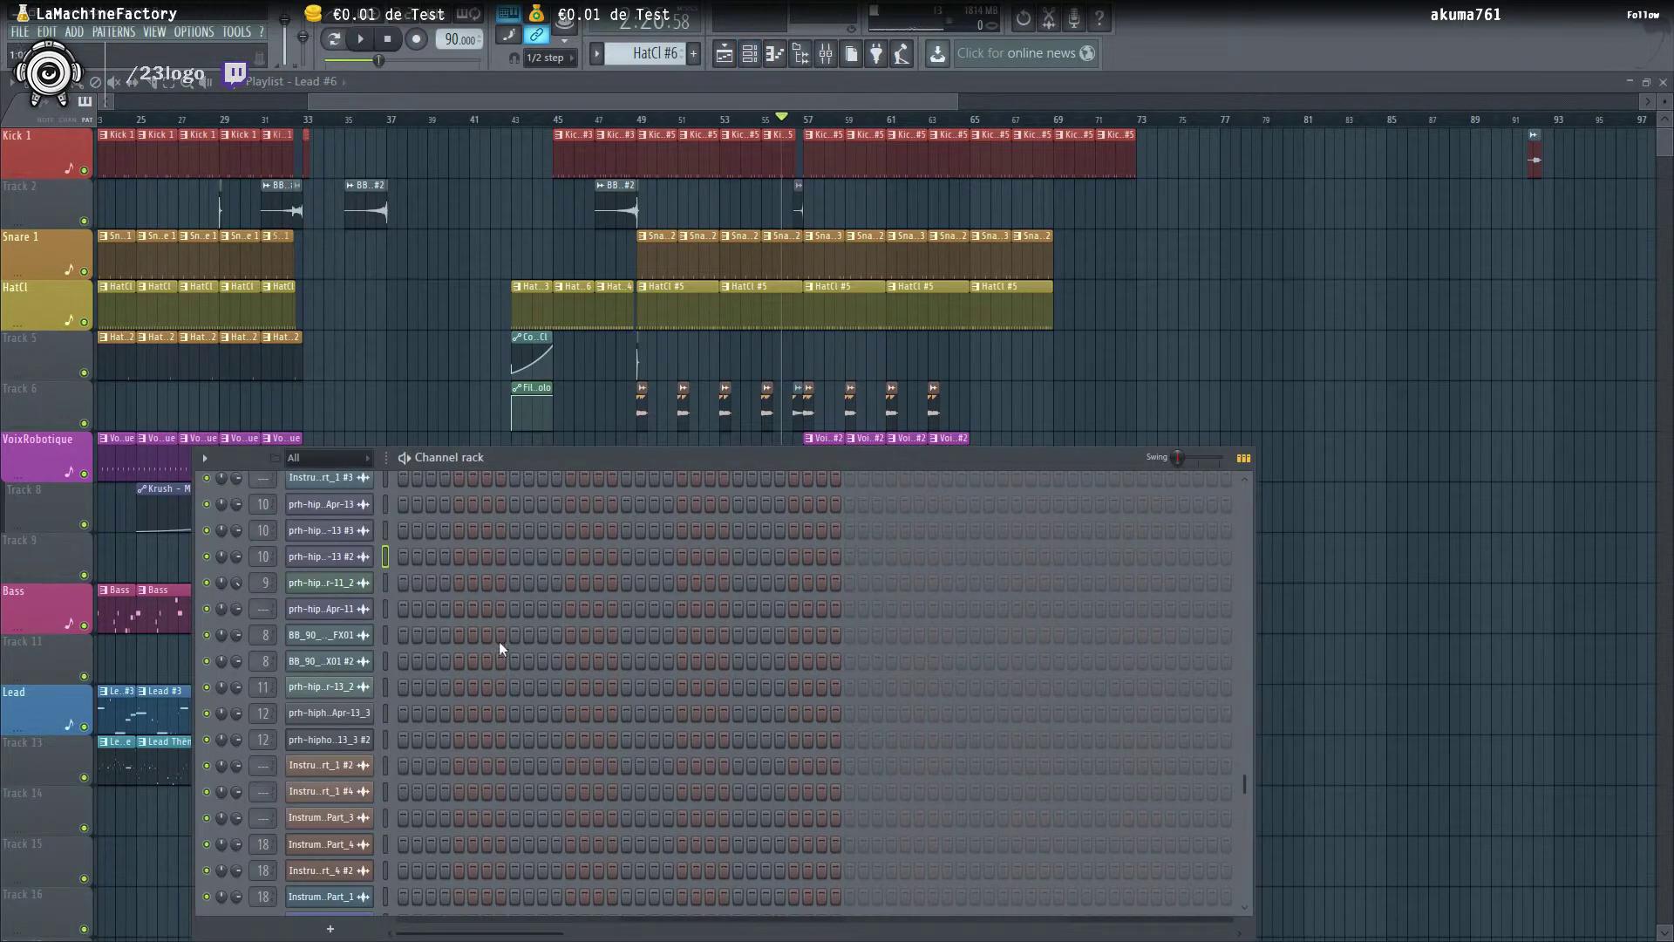
pyautogui.click(307, 459)
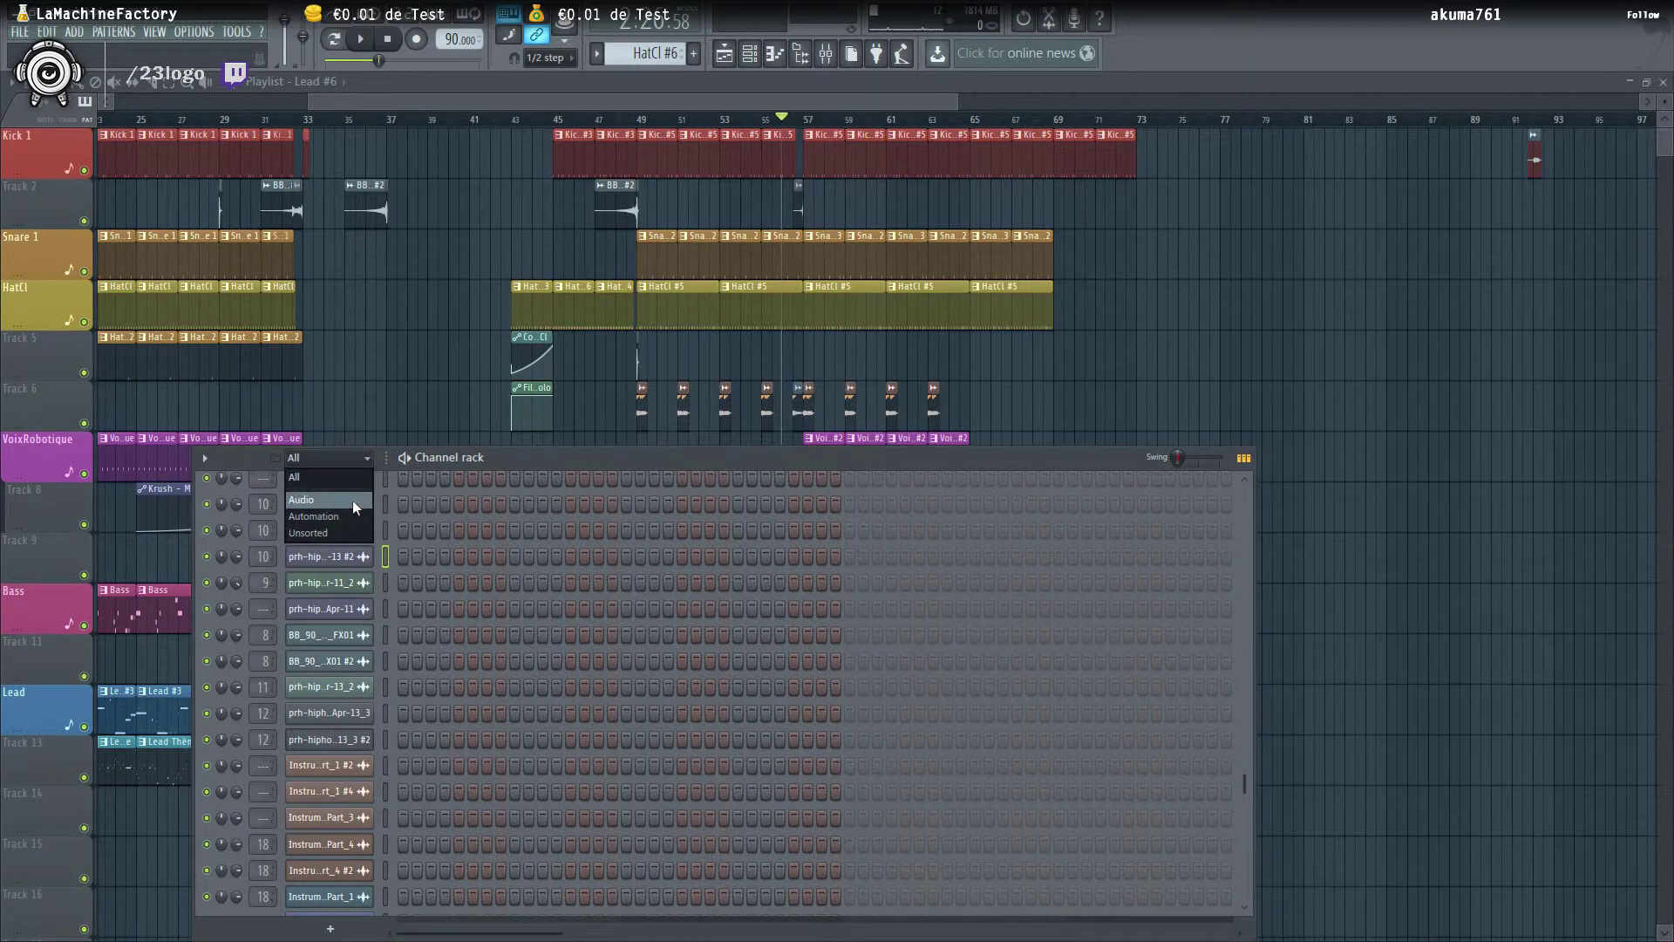
pyautogui.click(353, 531)
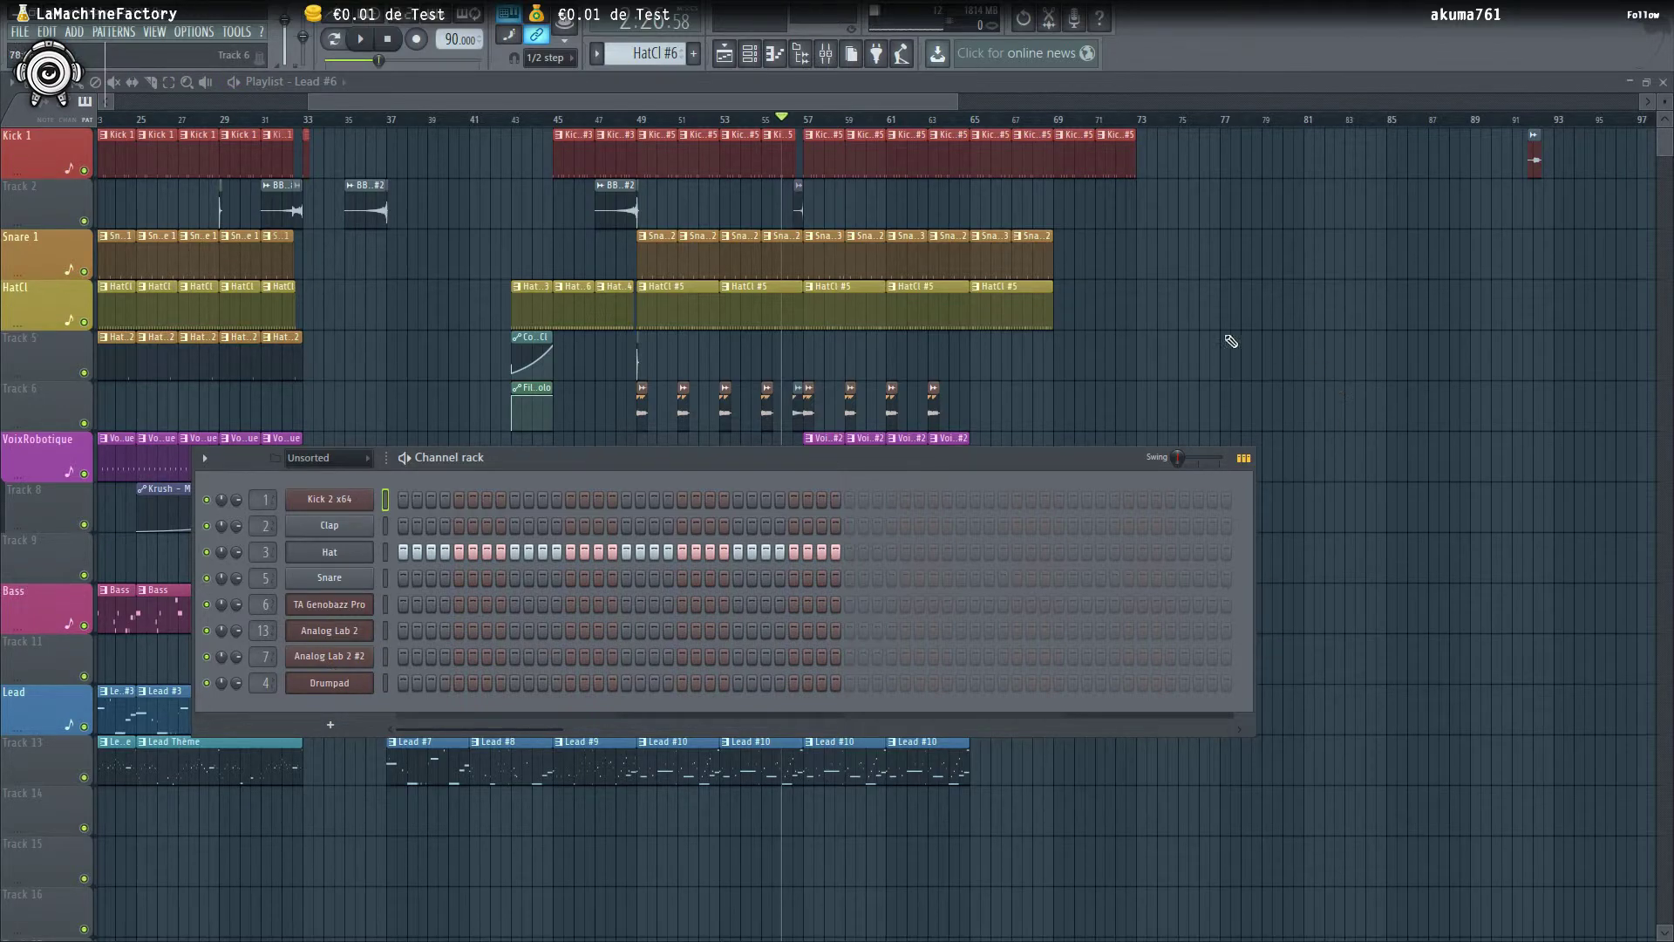
pyautogui.press('F6')
pyautogui.scroll(4, 960, 525)
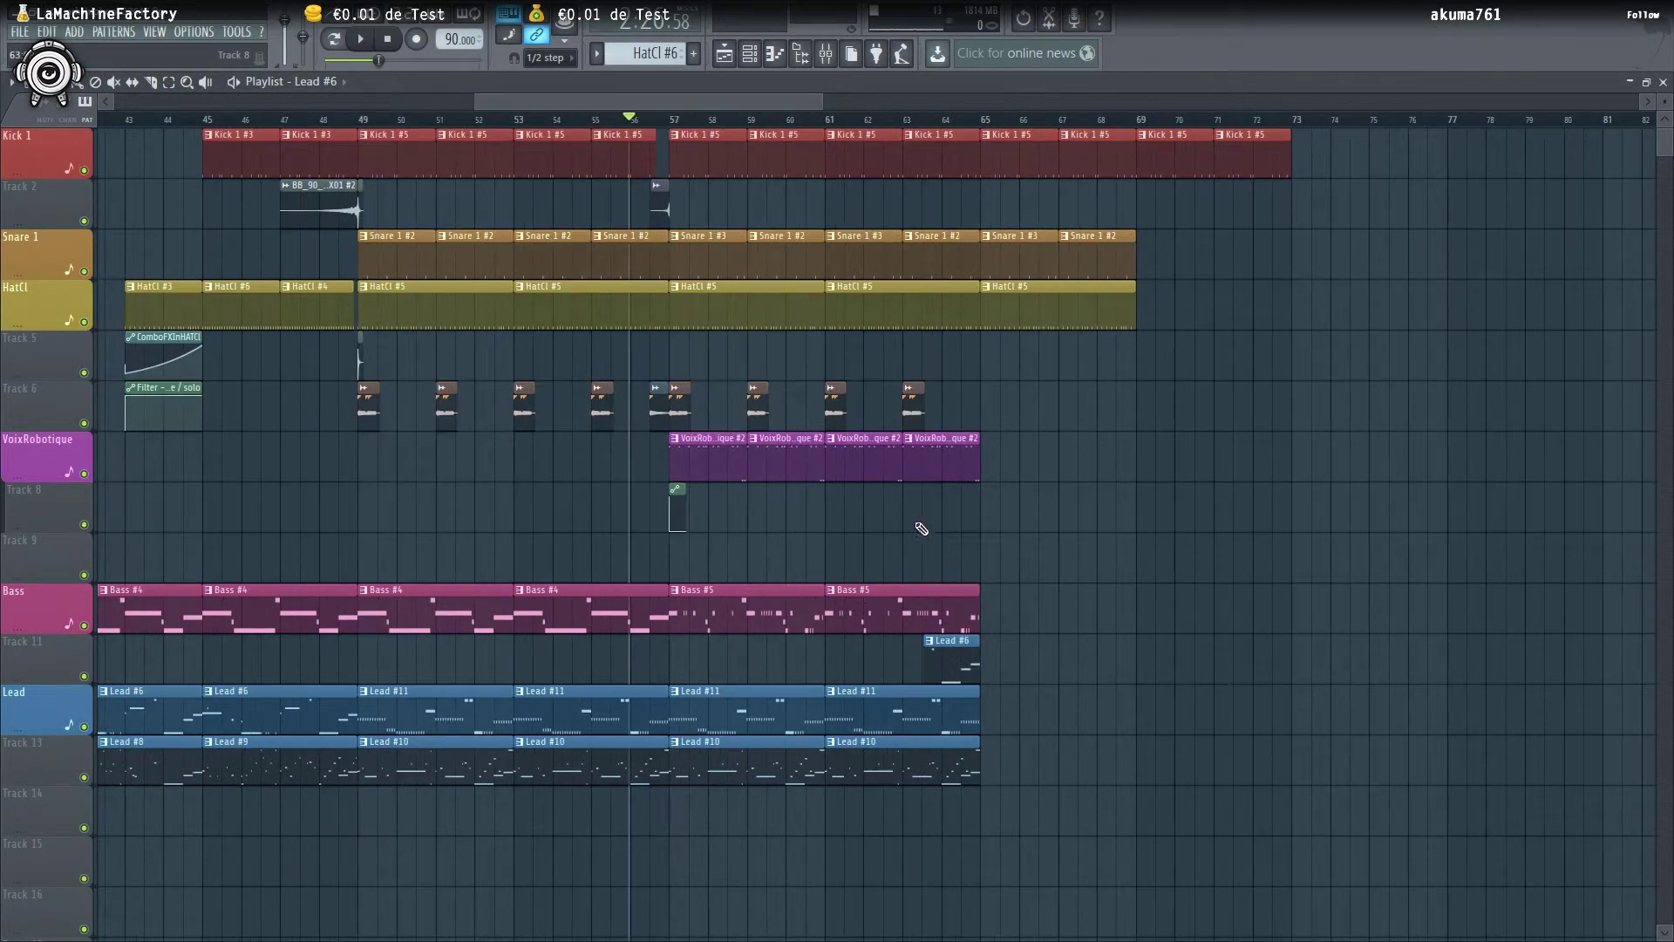
pyautogui.scroll(2, 854, 522)
pyautogui.scroll(-3, 862, 528)
pyautogui.scroll(-2, 862, 528)
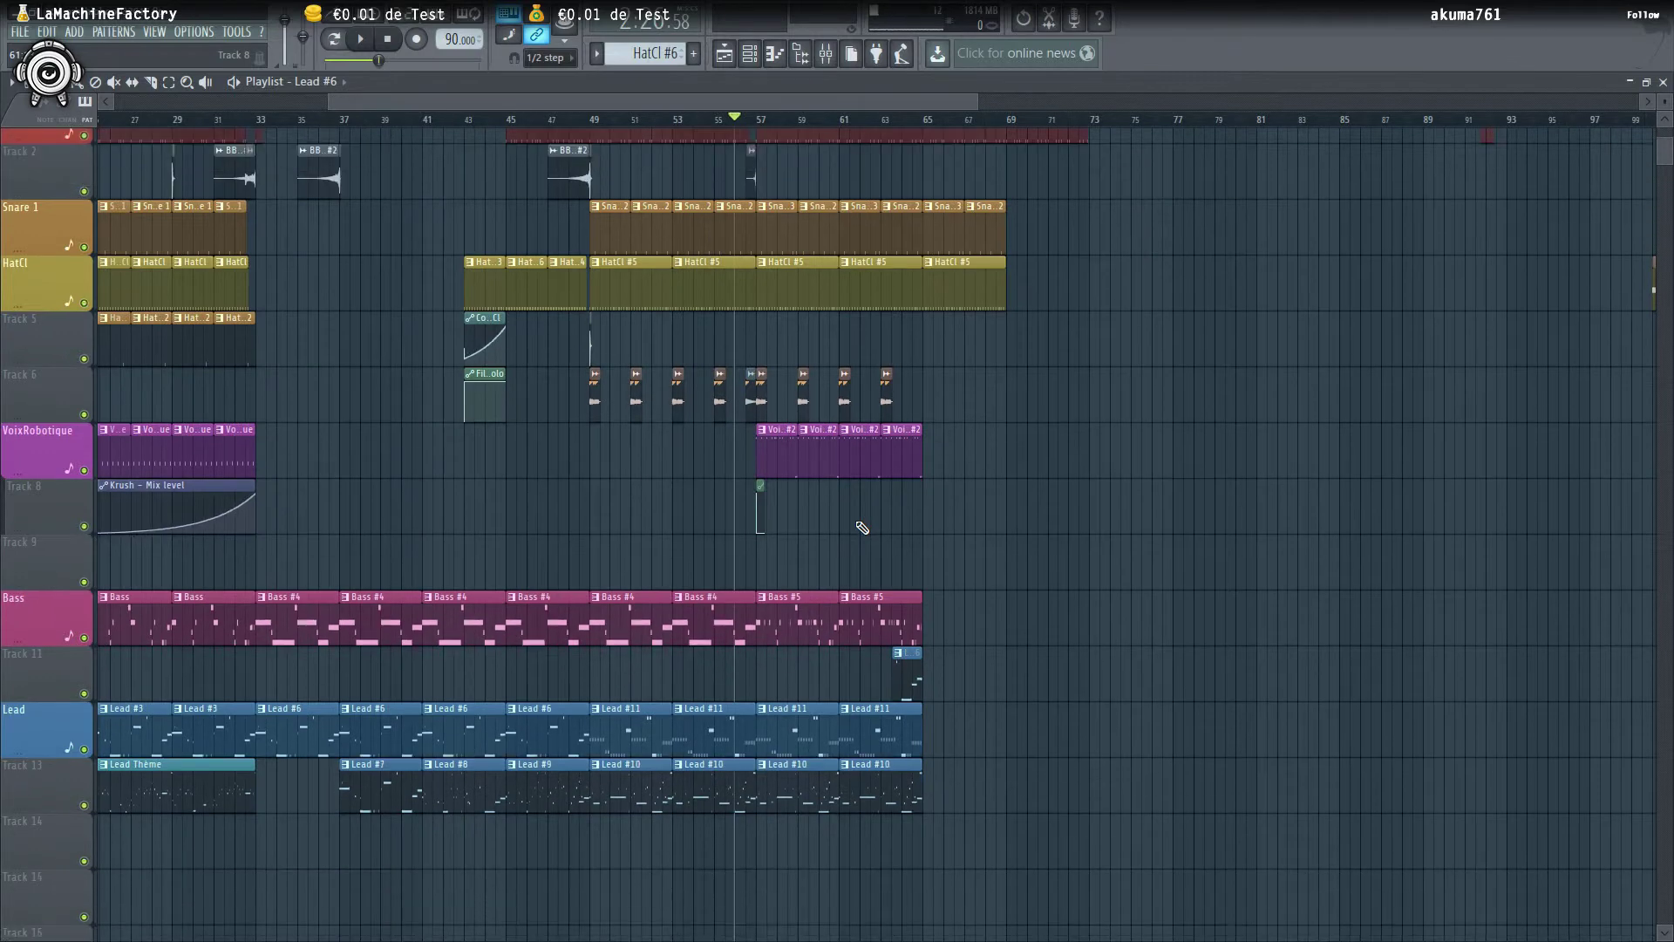
pyautogui.scroll(1, 863, 528)
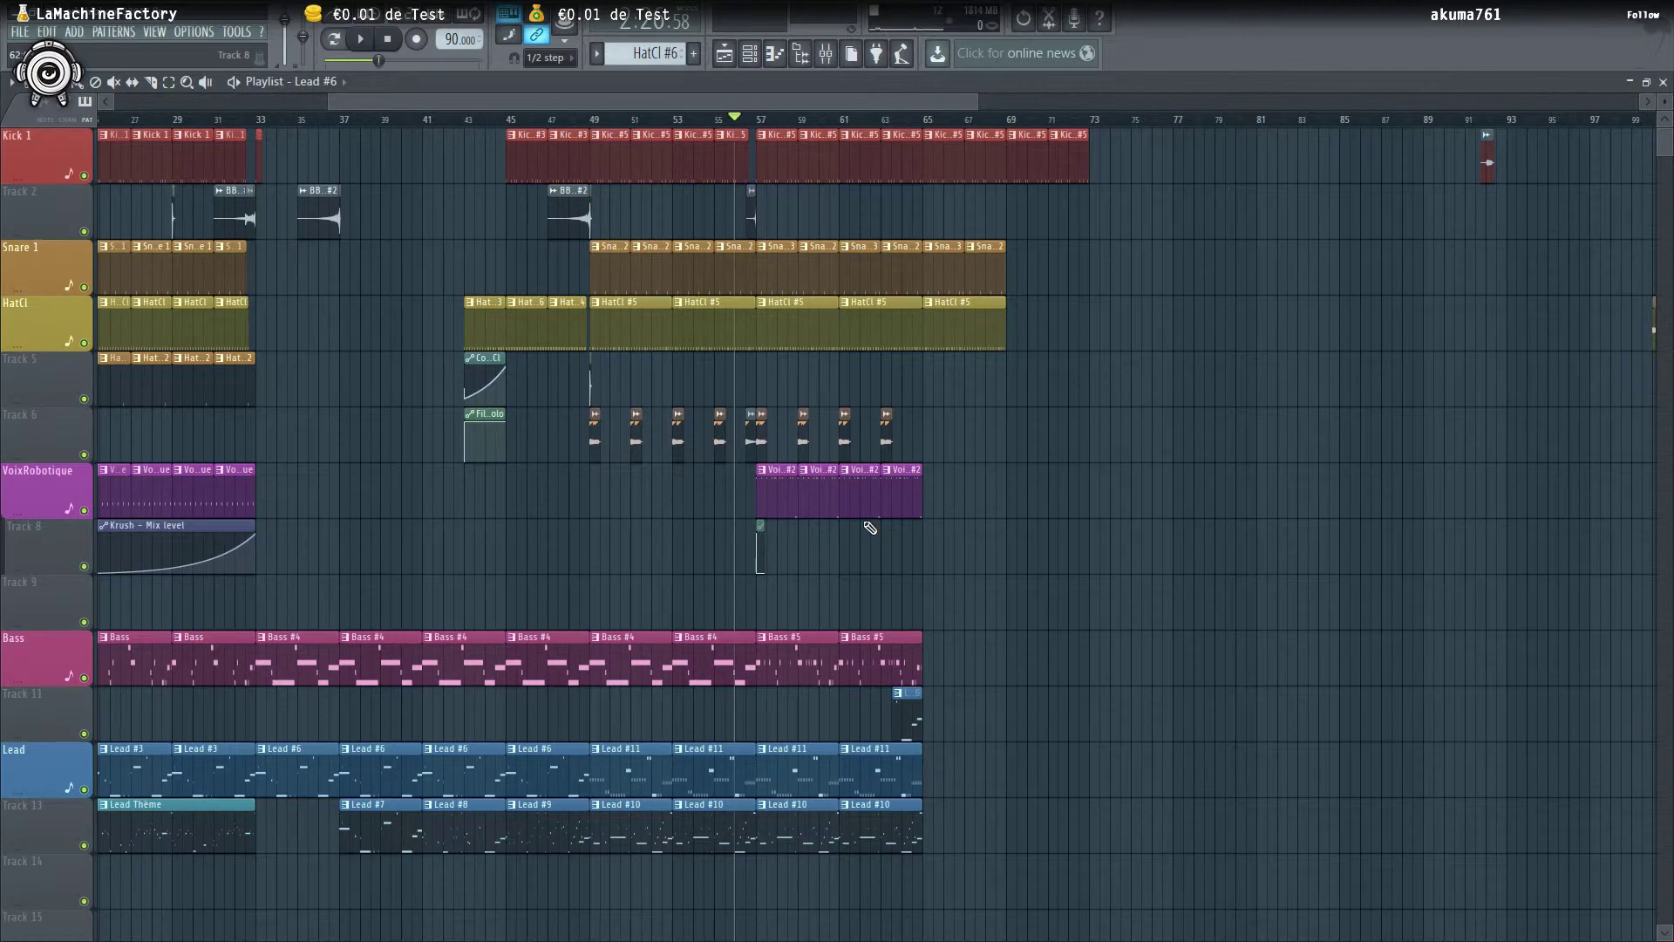
# Solo Track 6, play its wind-instrument clips from bar 49, and turn the solo off
pyautogui.scroll(5, 730, 505)
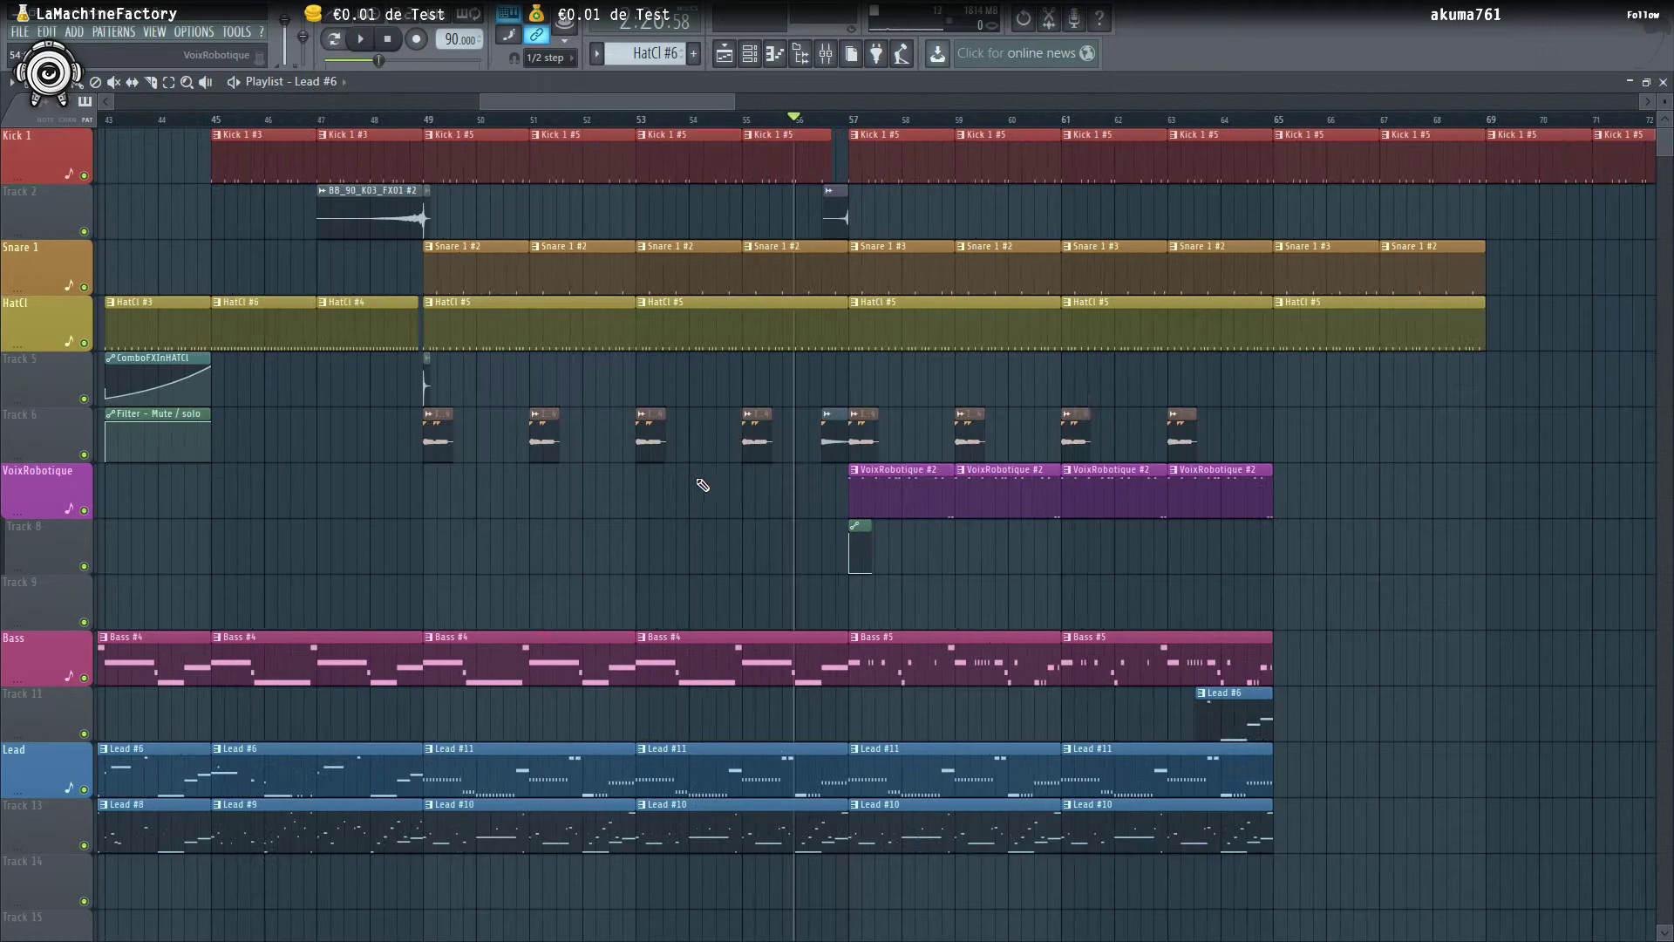
pyautogui.rightClick(84, 454)
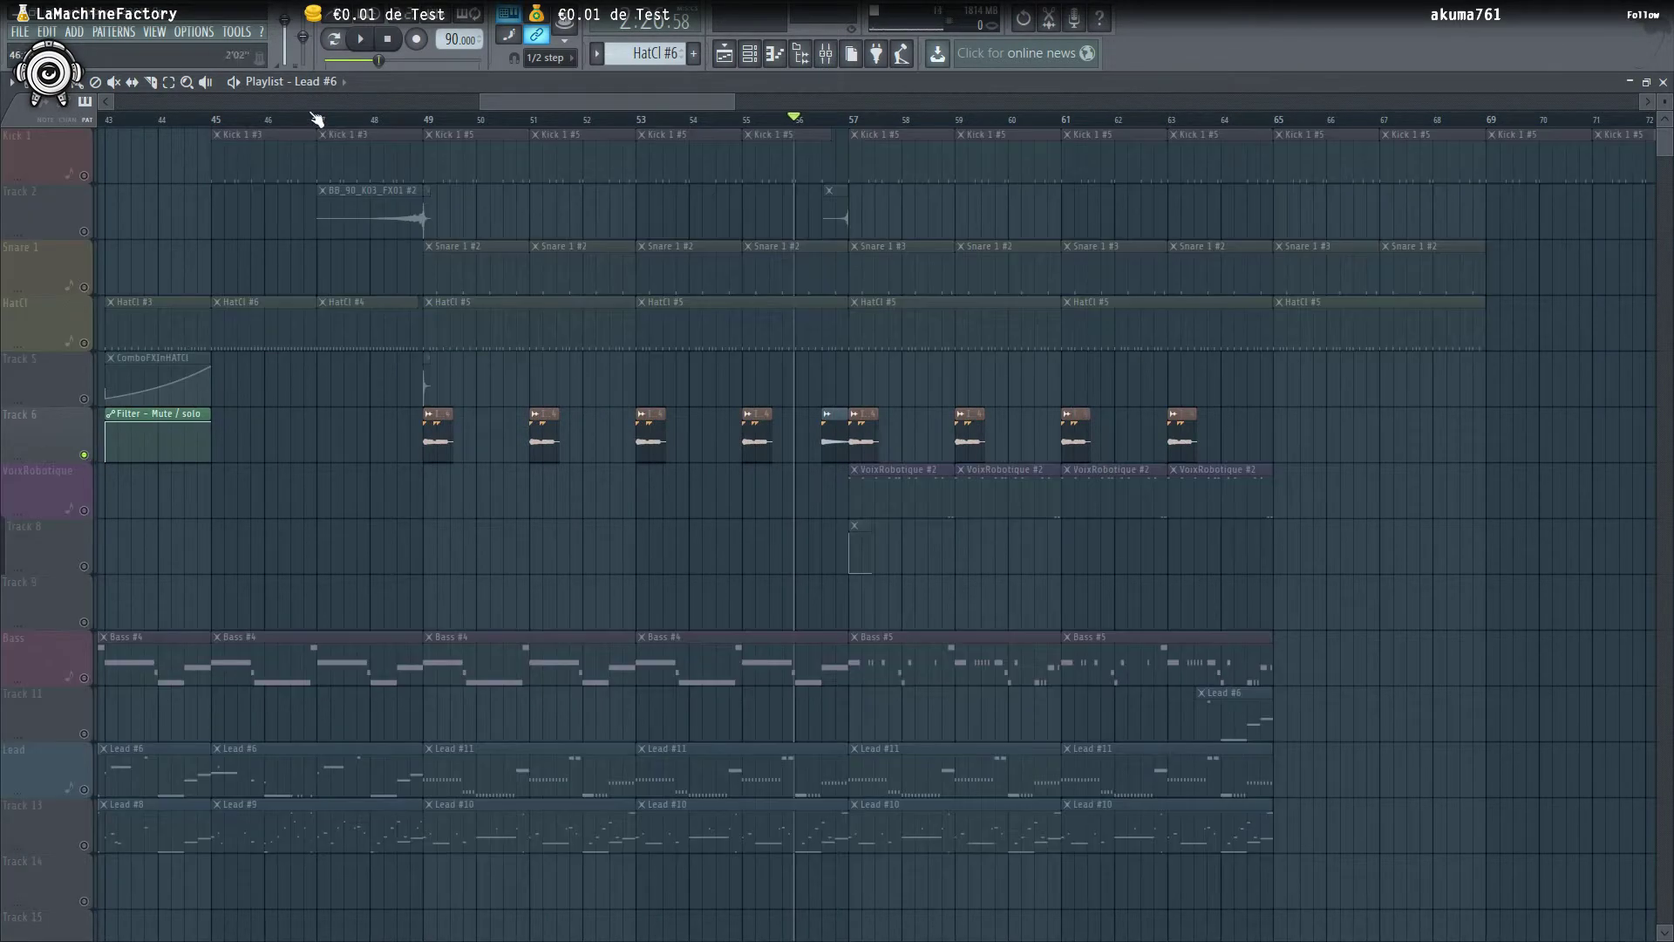
pyautogui.click(423, 119)
pyautogui.press('space')
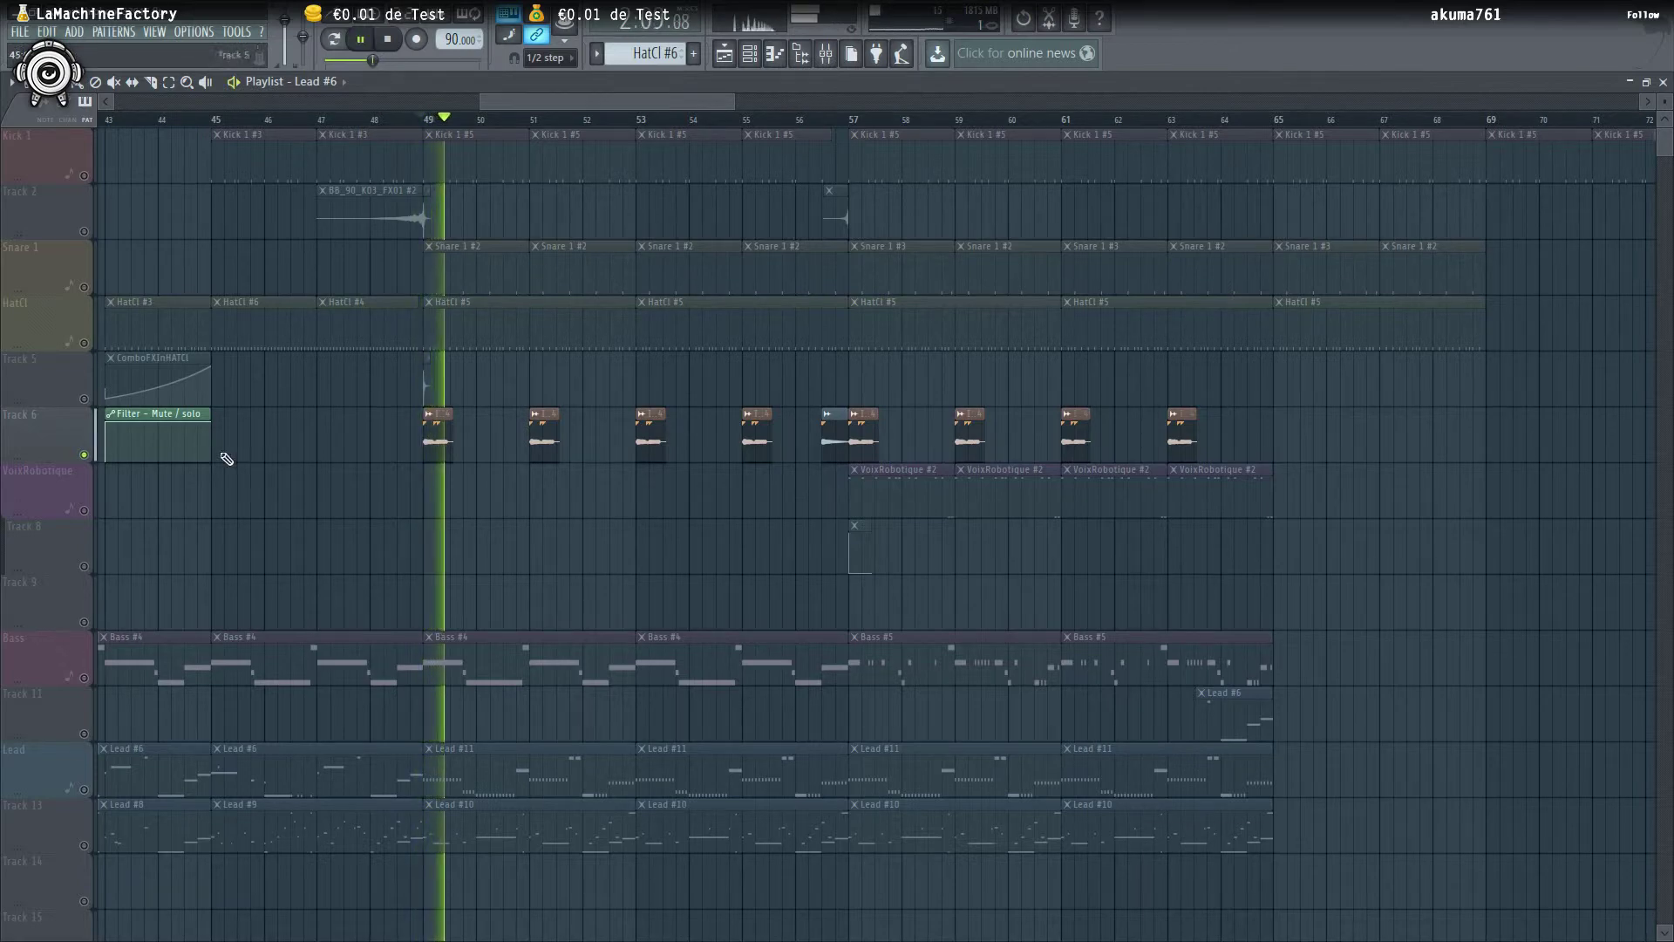
pyautogui.press('space')
pyautogui.rightClick(84, 454)
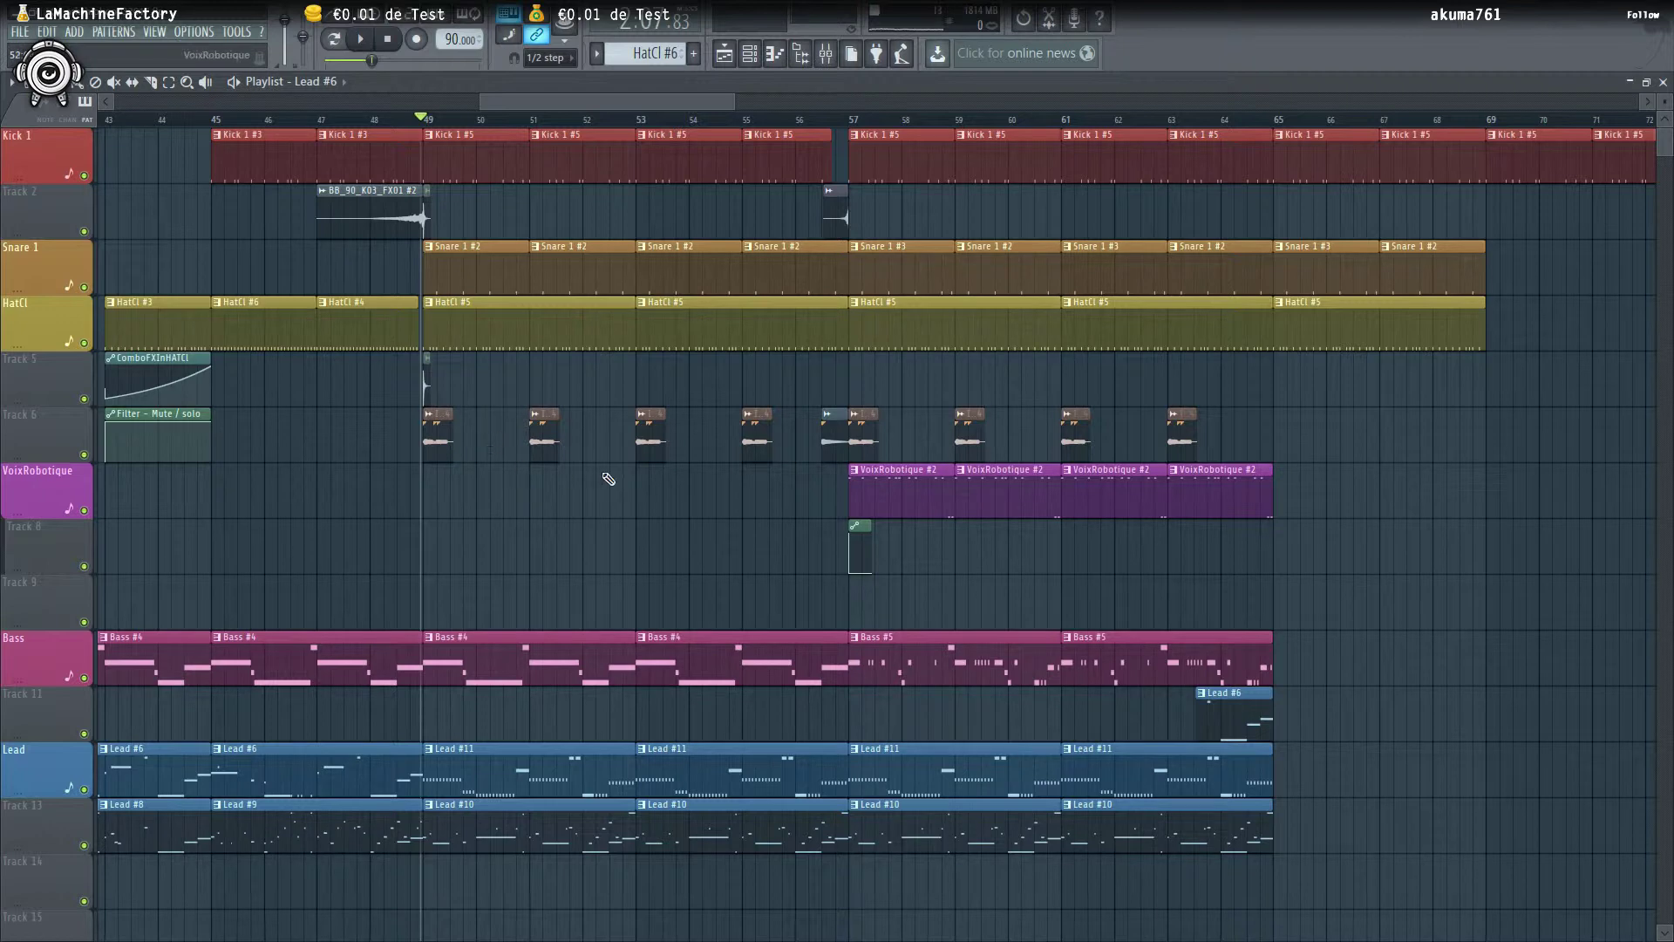
# Trim Lead #6 to start at bar 64 and put it in place of Lead #11's last bar on the Lead track
pyautogui.moveTo(558, 98); pyautogui.dragTo(595, 101)
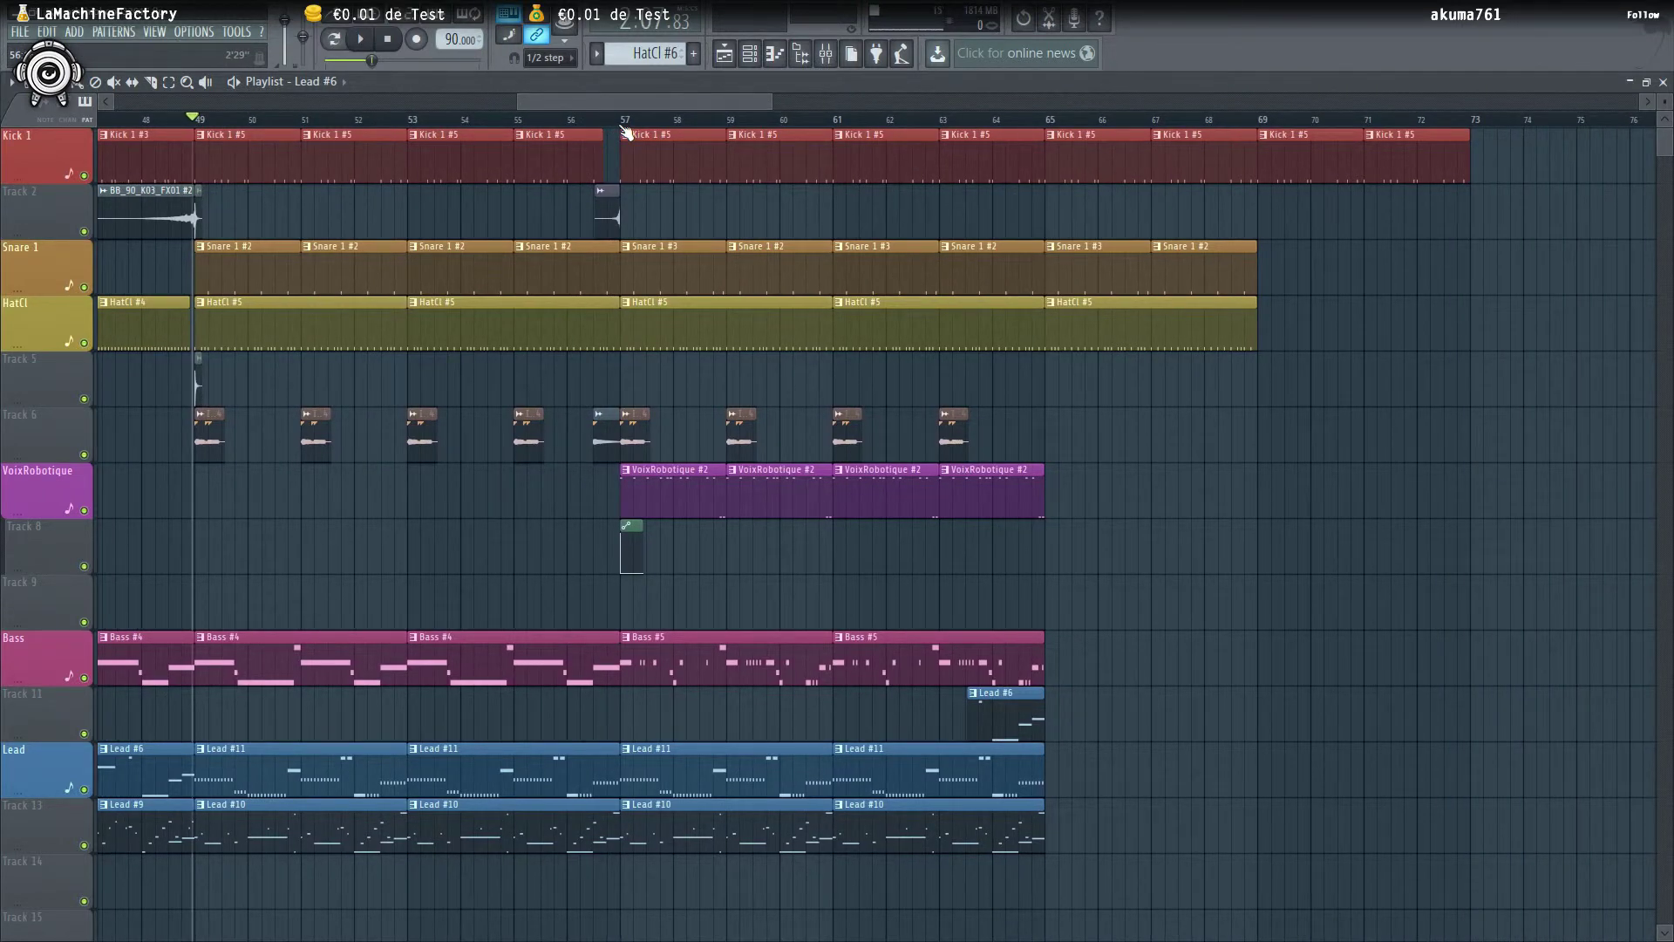
pyautogui.scroll(2, 1114, 713)
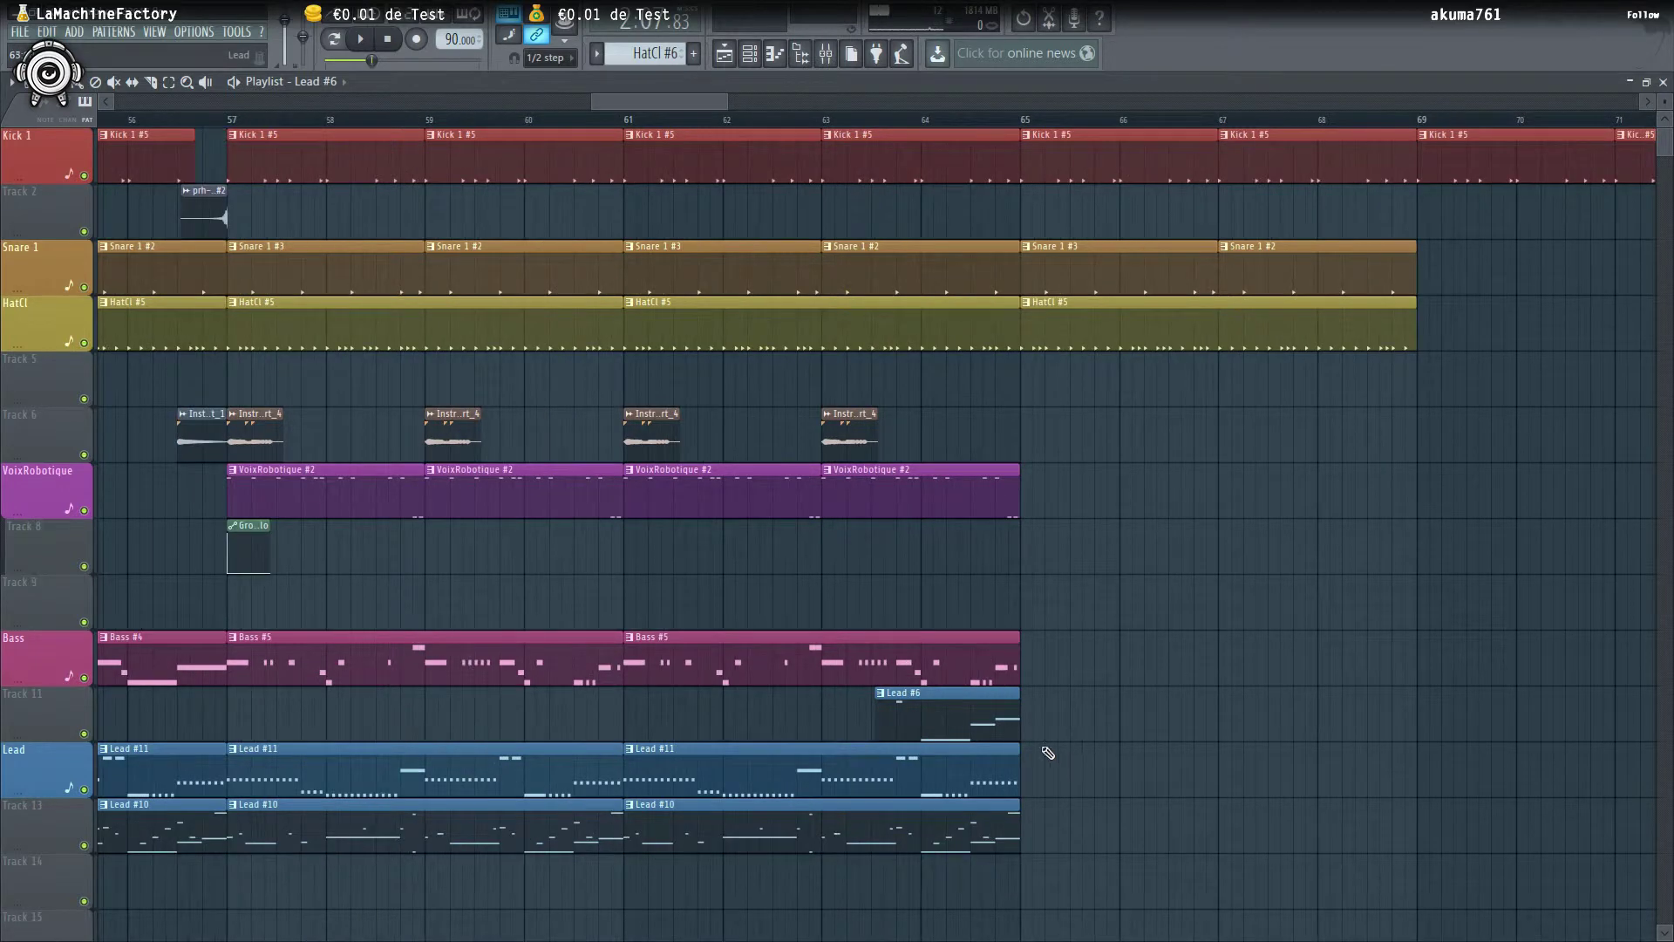
pyautogui.moveTo(877, 717); pyautogui.dragTo(924, 716)
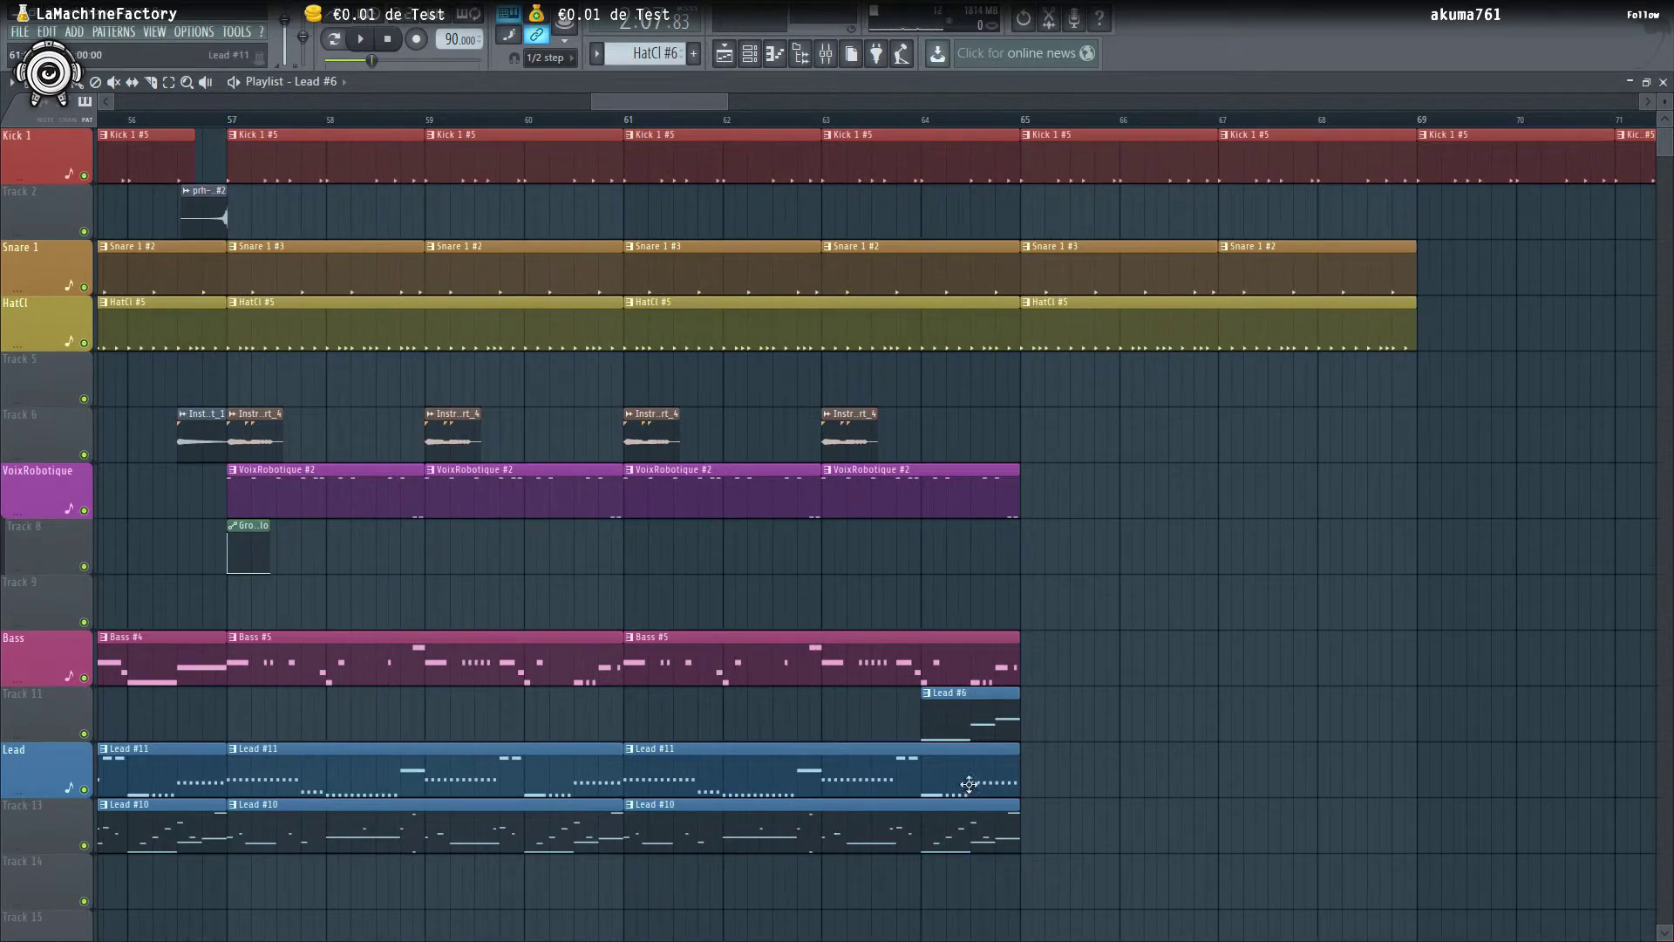
pyautogui.moveTo(1020, 777); pyautogui.dragTo(961, 778)
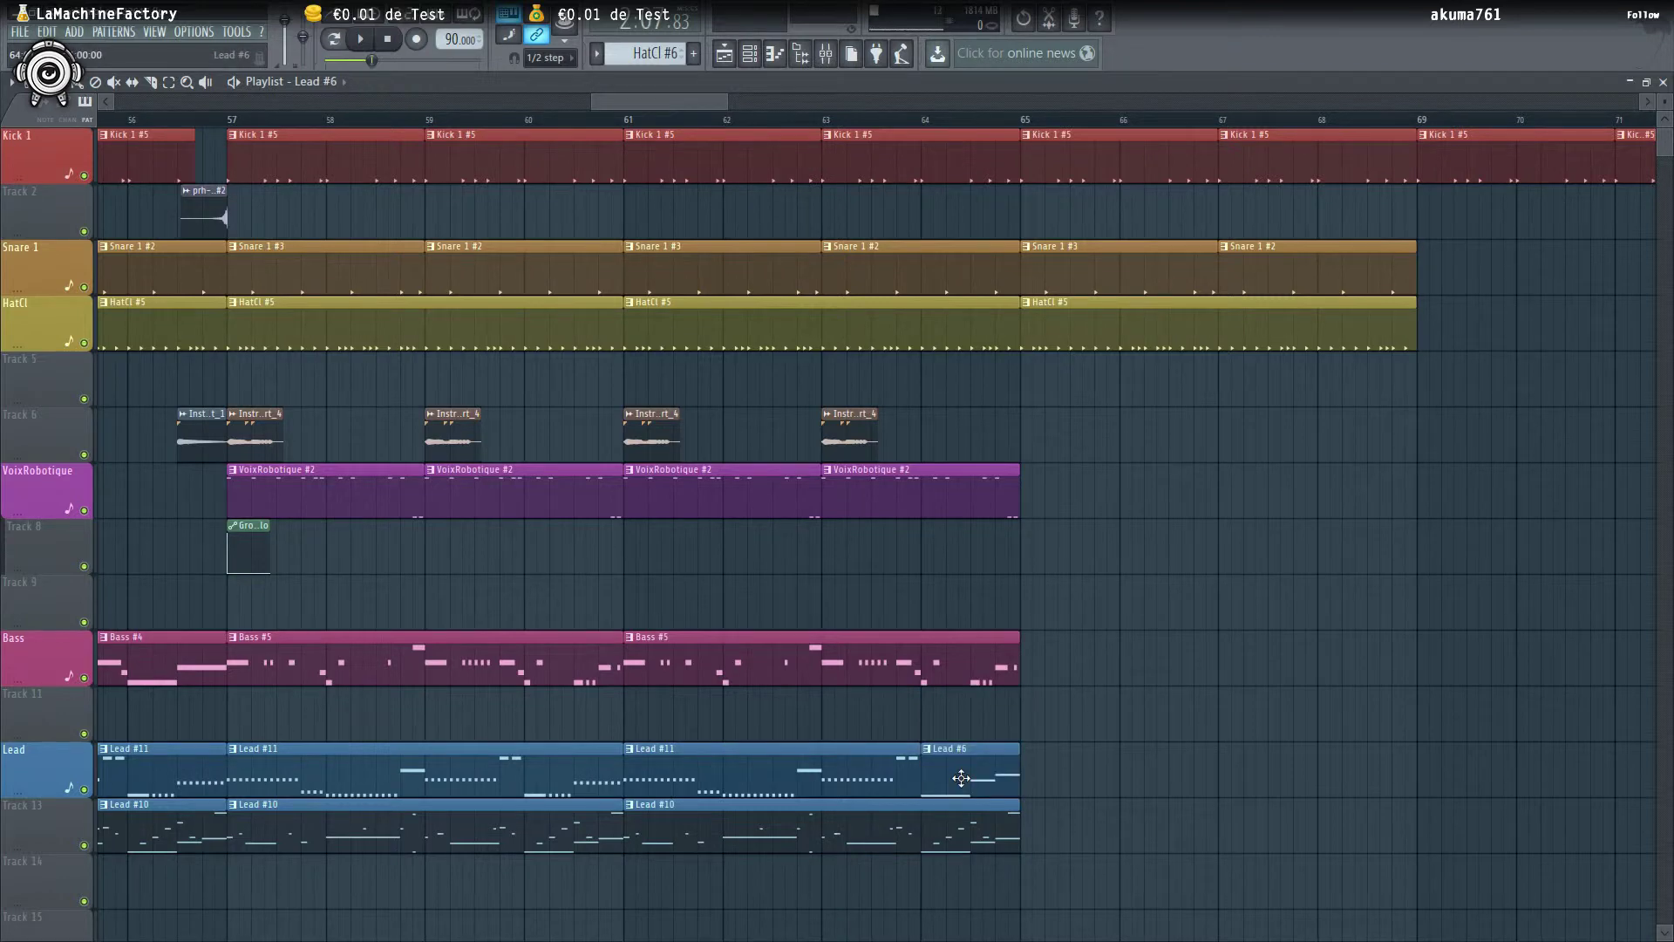
# Play the arrangement from bar 61 to 65 to check the Lead #6 ending on the Lead track
pyautogui.click(625, 119)
pyautogui.press('space')
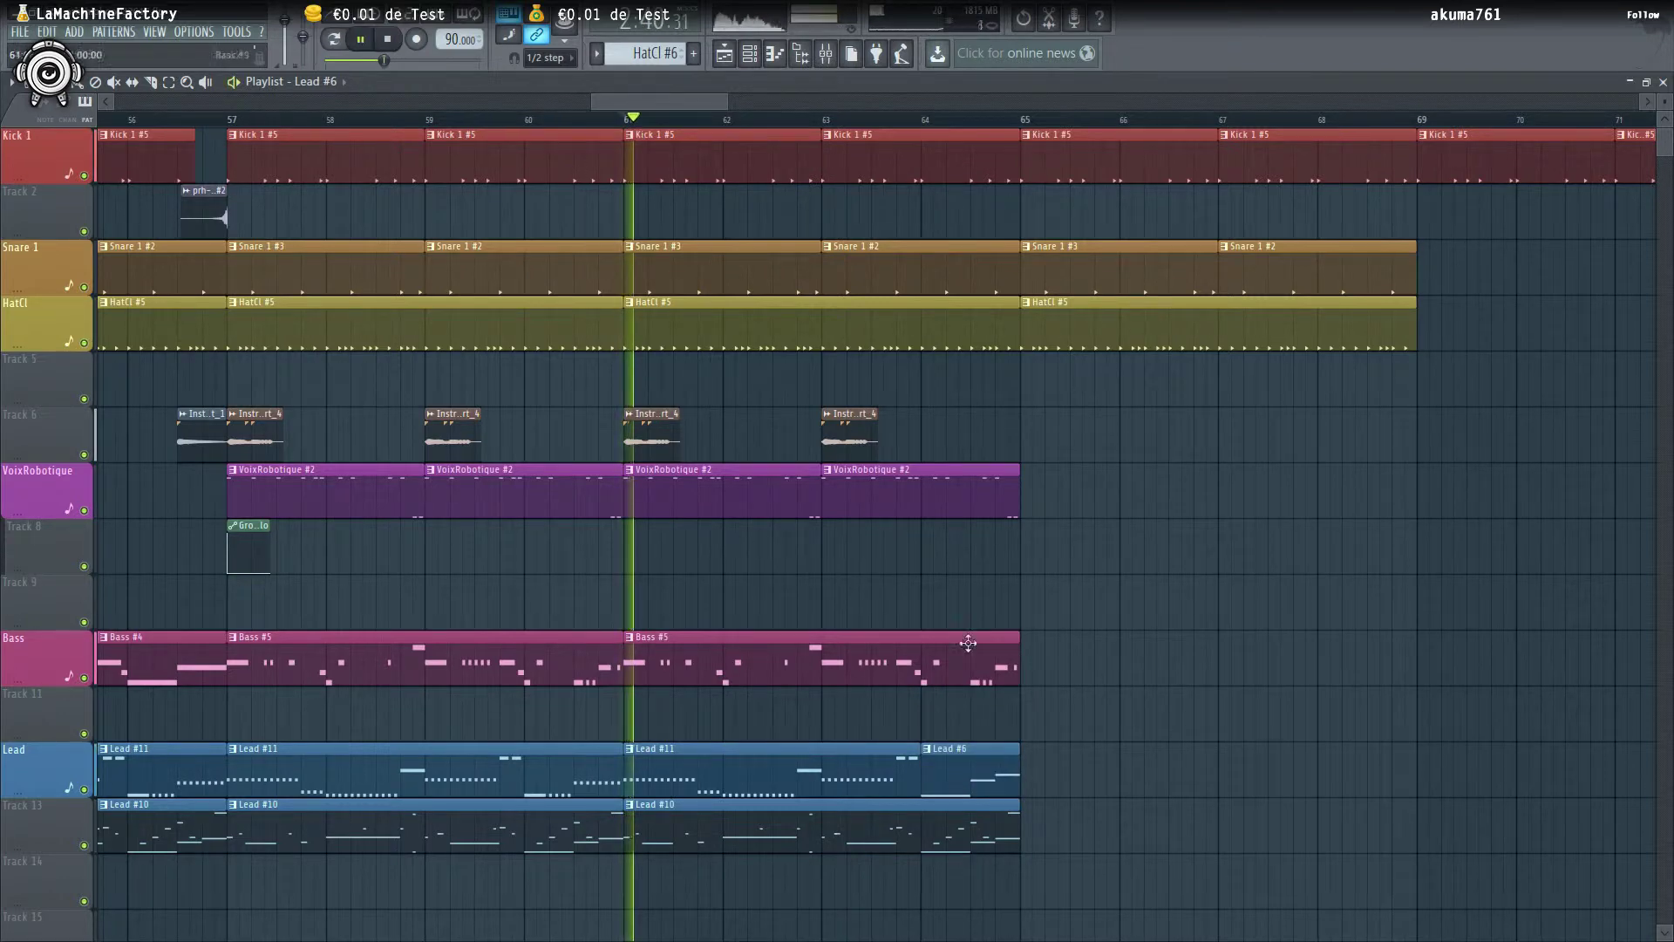
pyautogui.scroll(-3, 1019, 777)
pyautogui.scroll(3, 1010, 697)
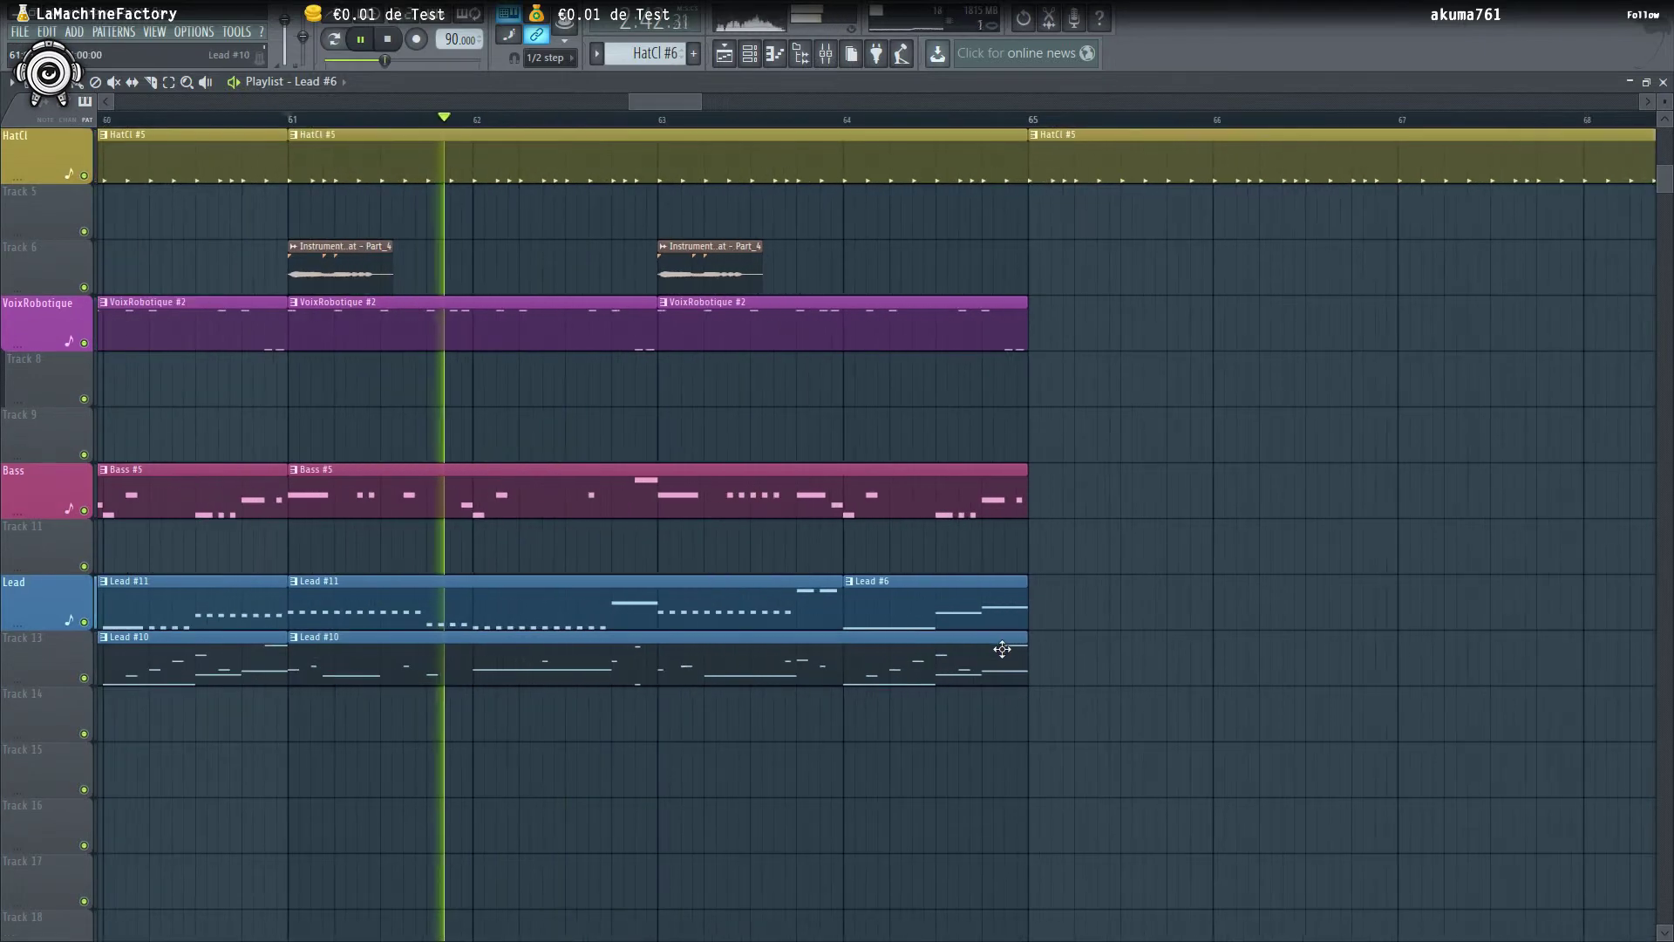
pyautogui.scroll(1, 996, 648)
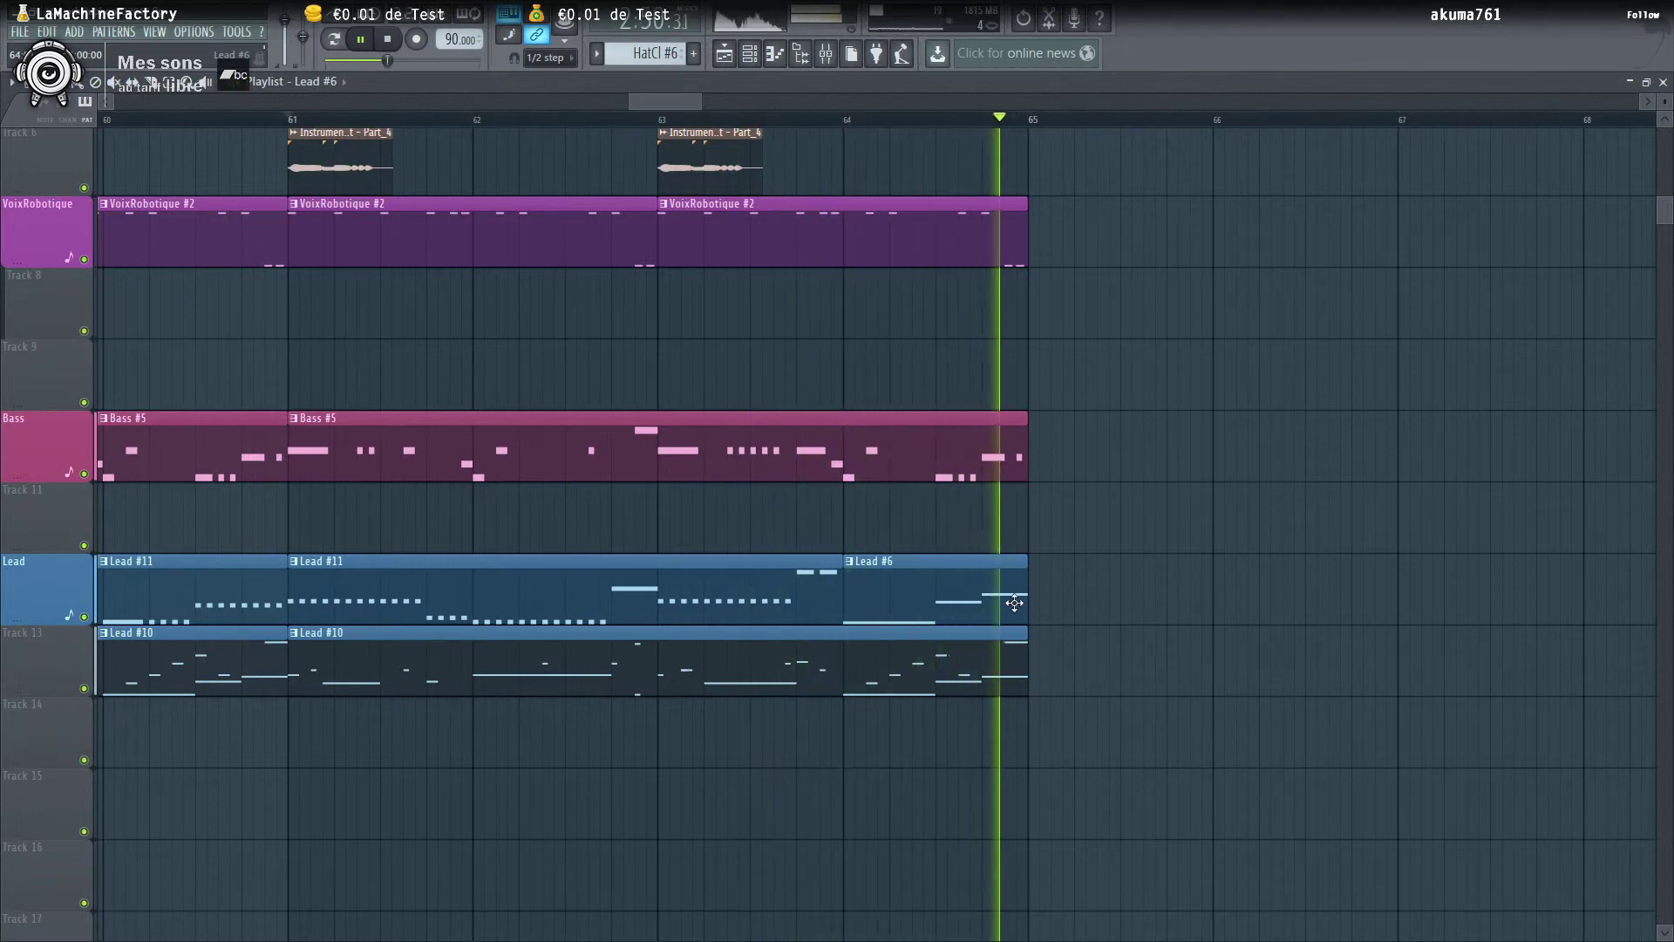
pyautogui.press('space')
pyautogui.scroll(-2, 977, 590)
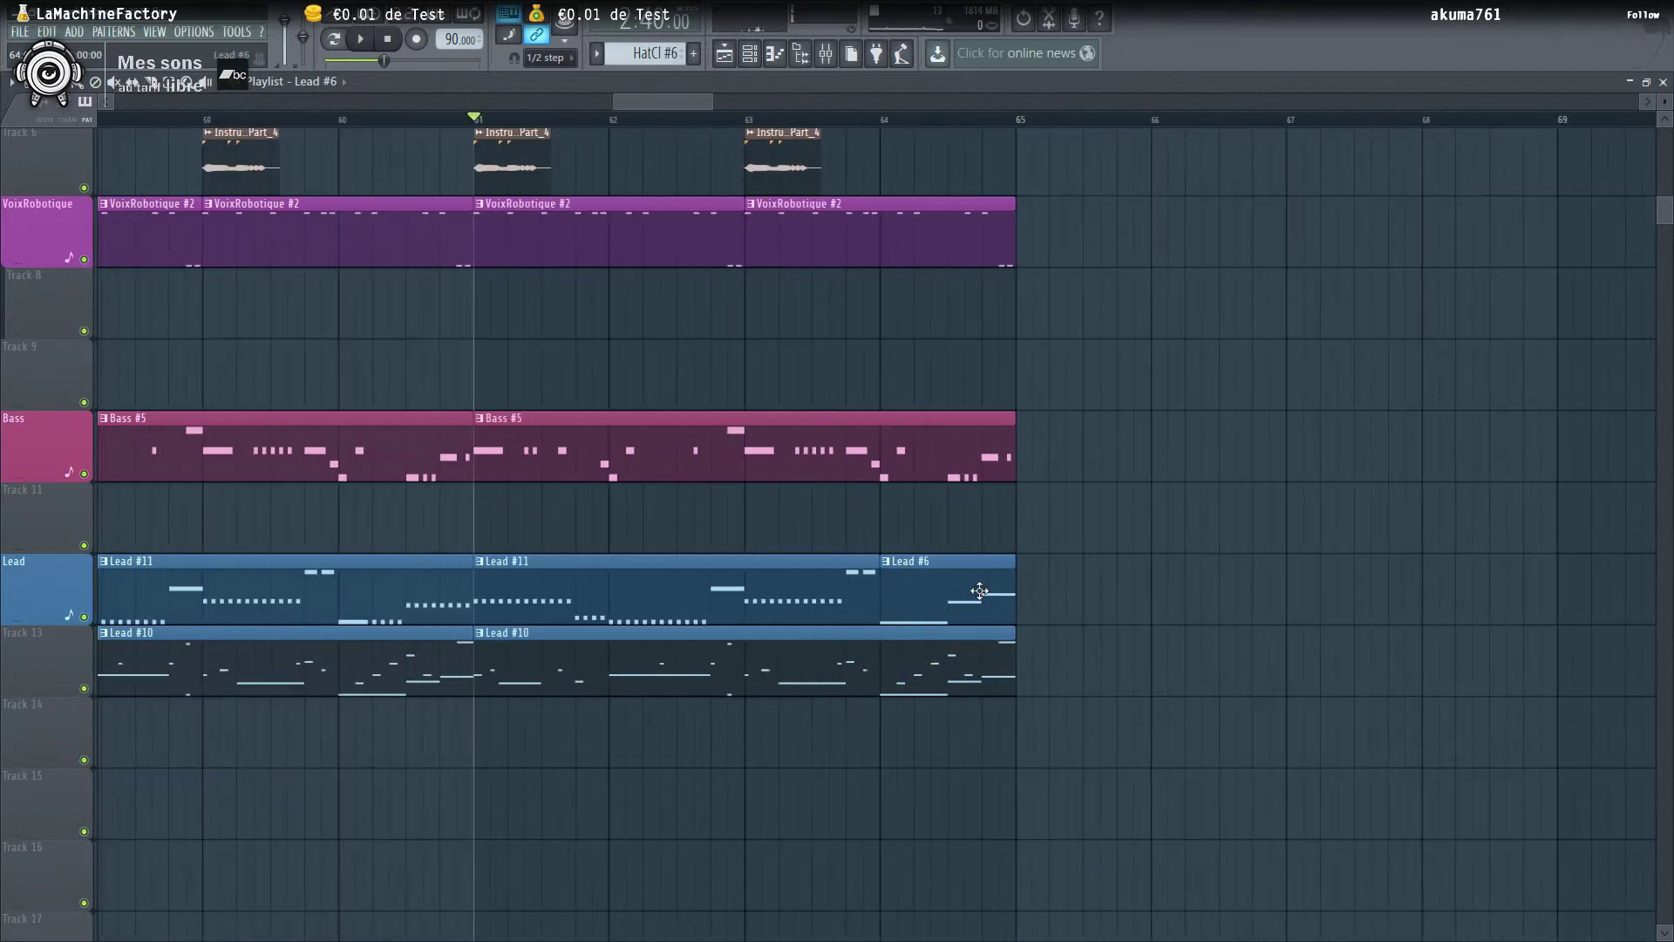
# Trim the second Bass #5 clip to end halfway through bar 64 and play that passage
pyautogui.scroll(-3, 1031, 609)
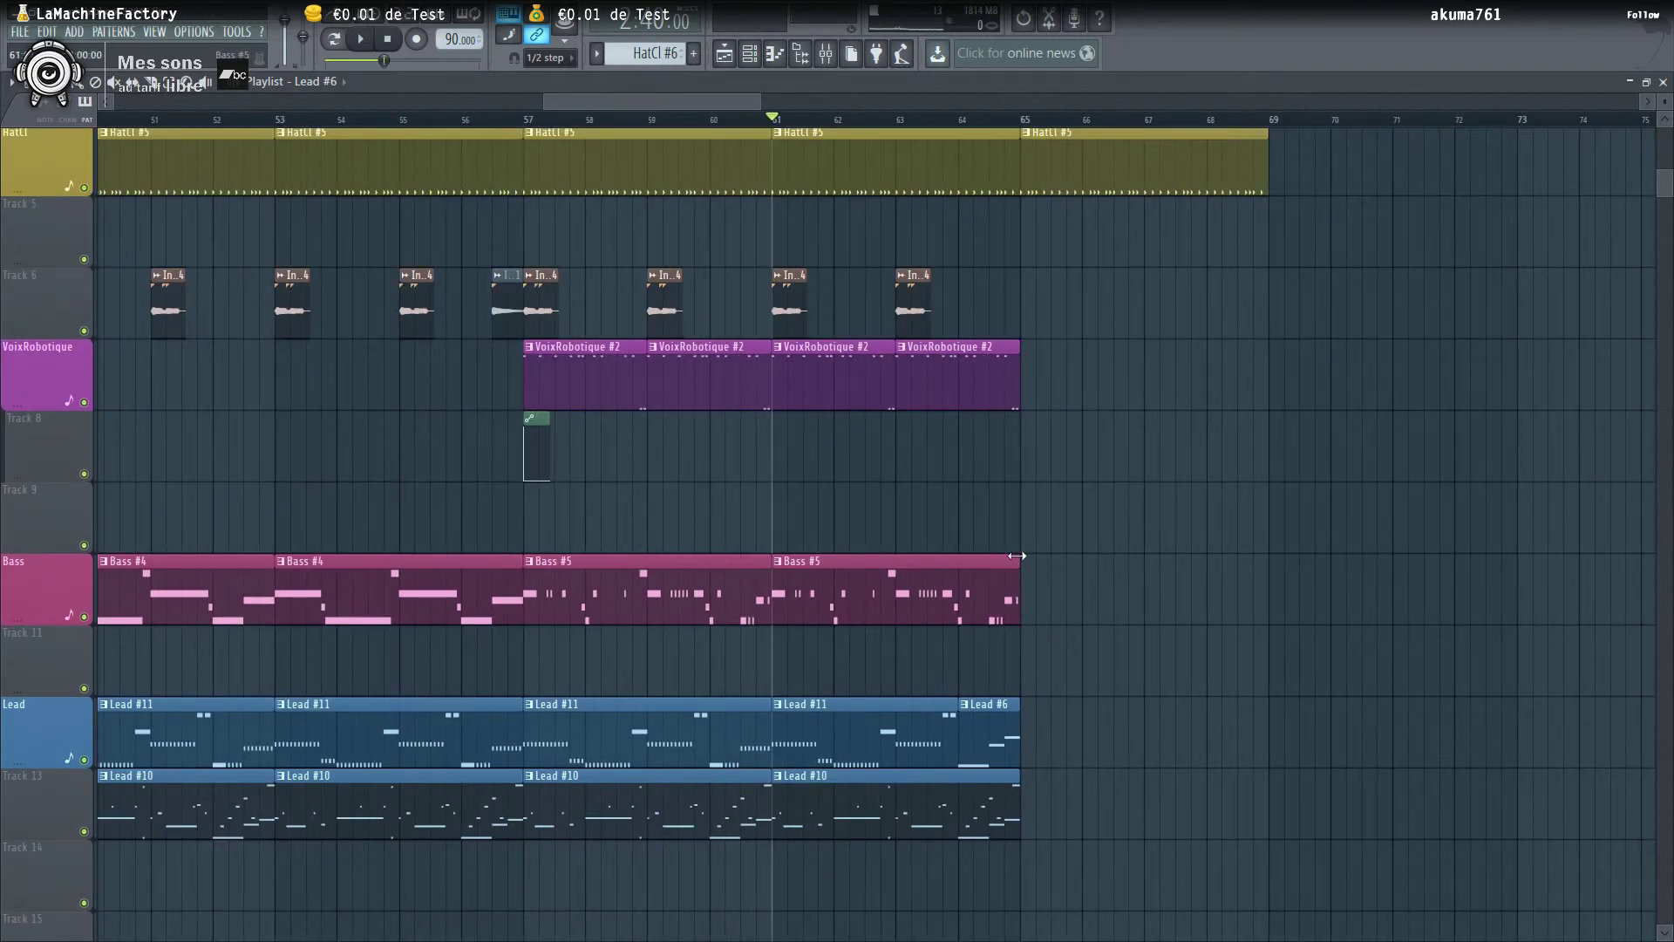
pyautogui.moveTo(1018, 555); pyautogui.dragTo(985, 556)
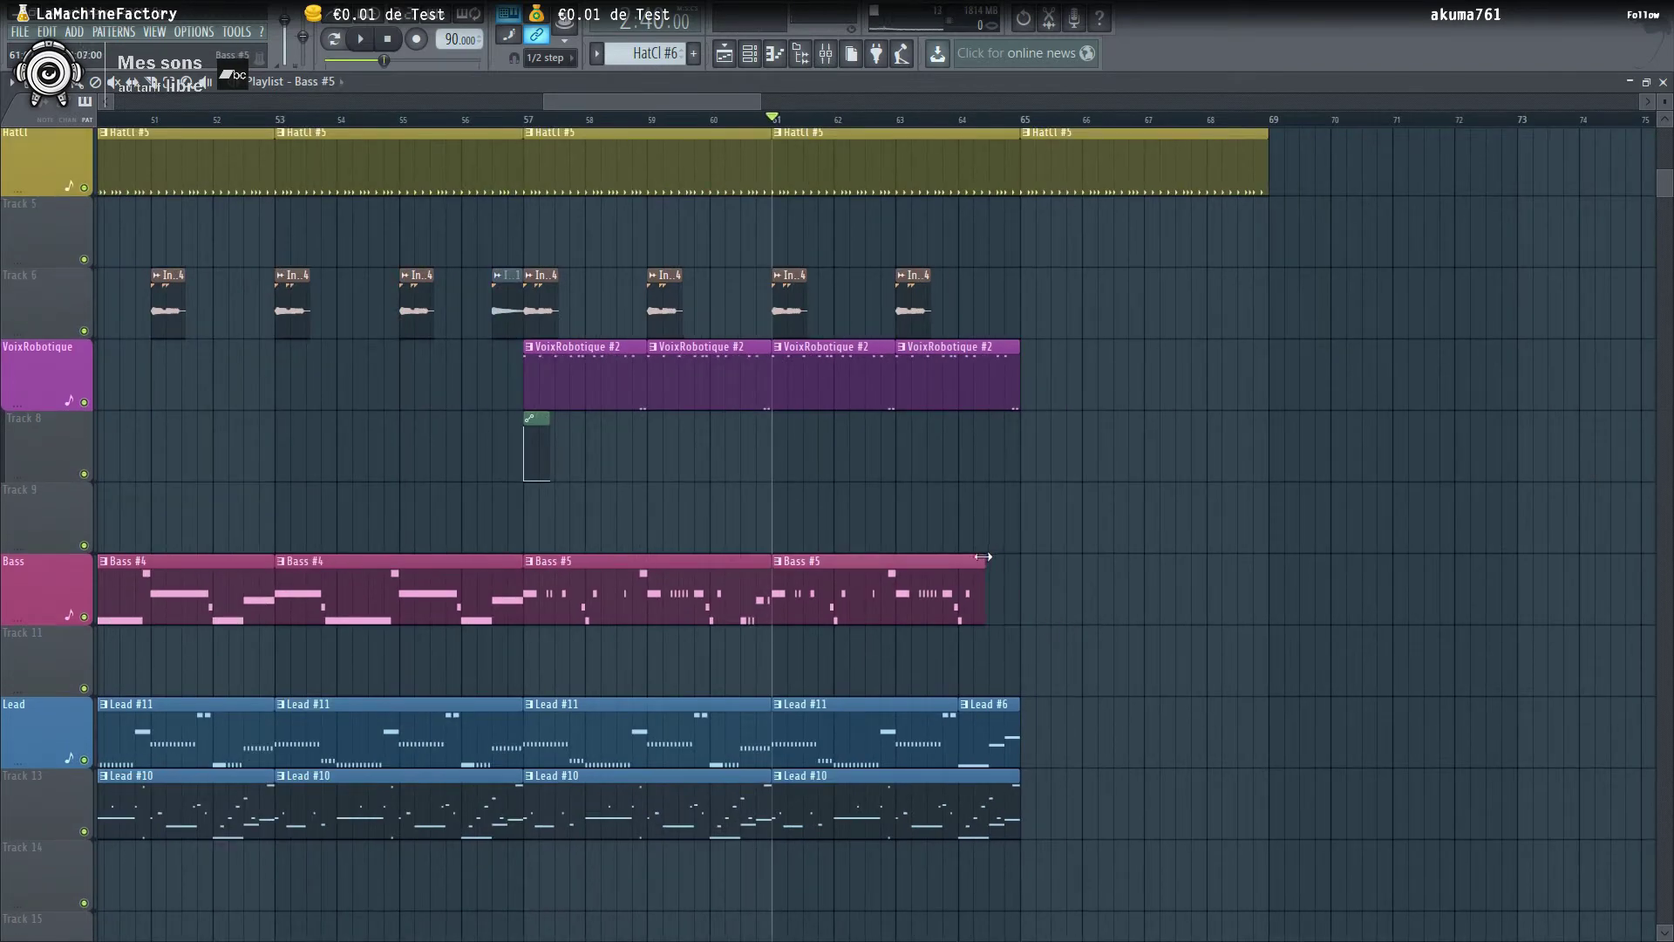
pyautogui.click(947, 130)
pyautogui.press('space')
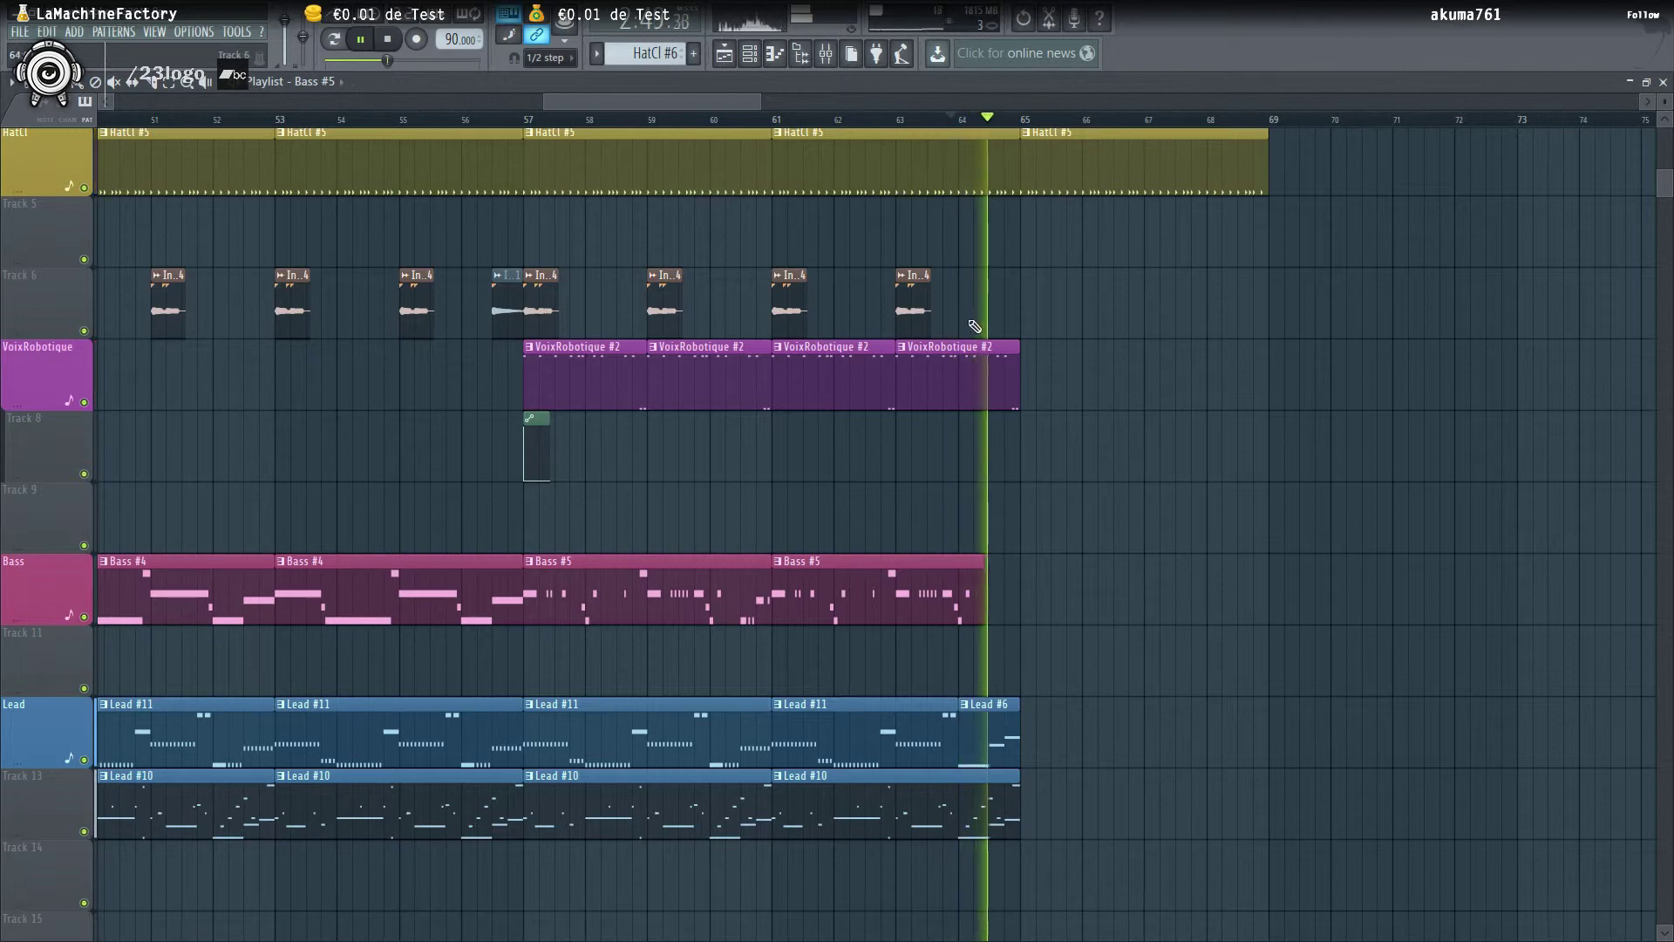
pyautogui.press('space')
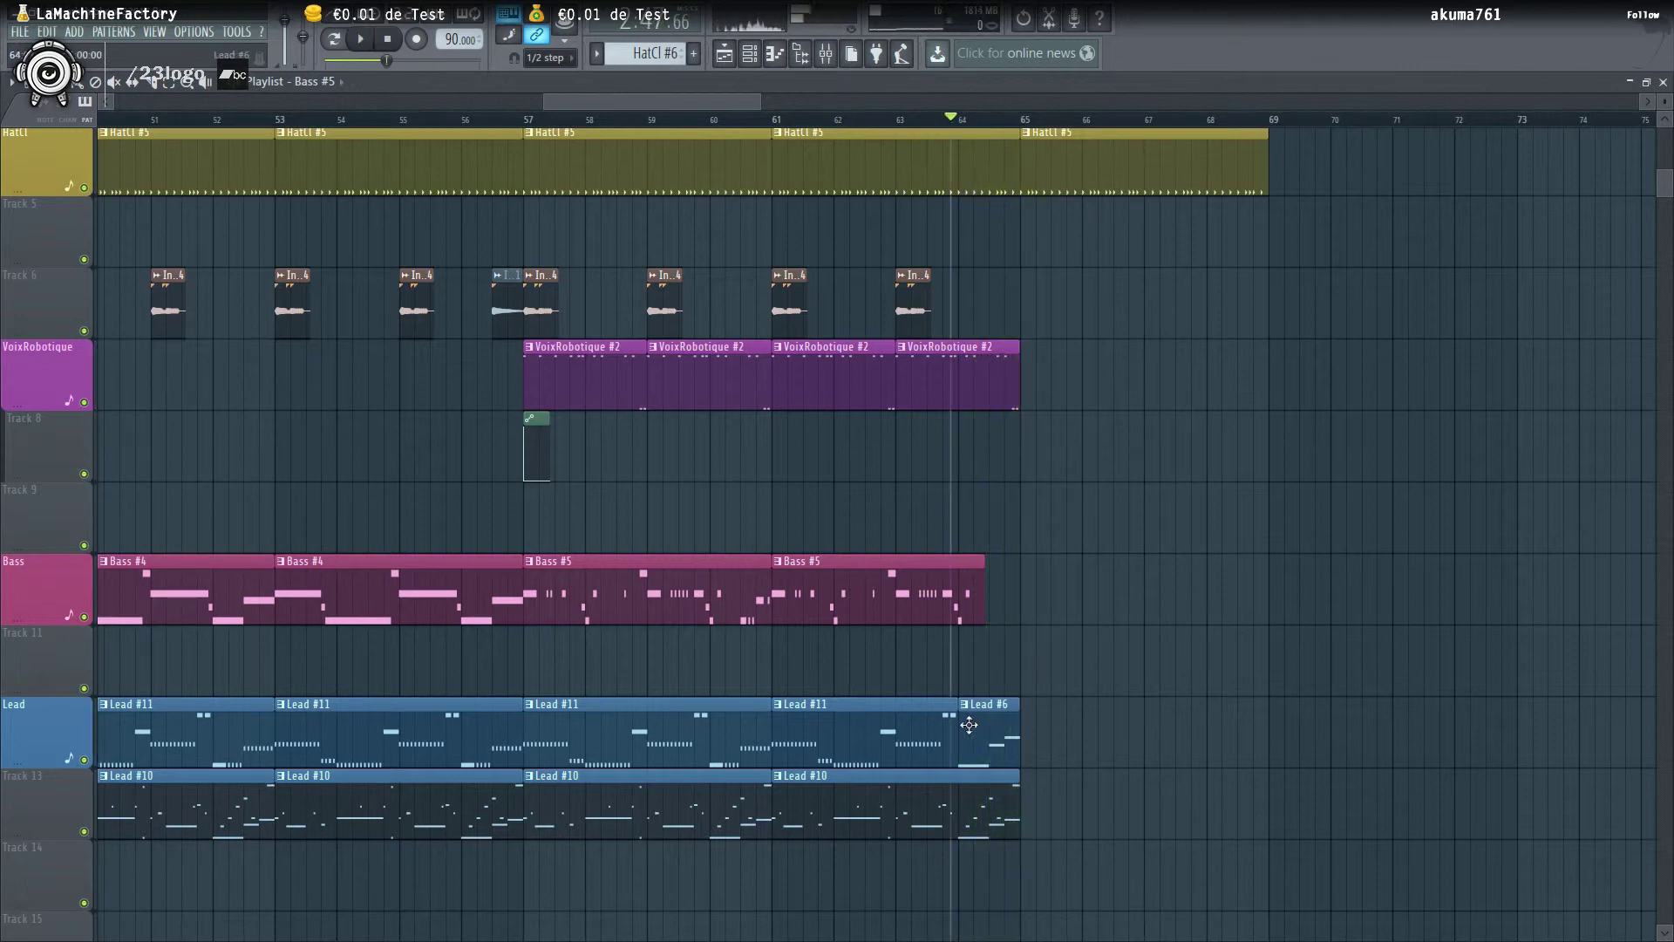
# Merge the Lead #11 and Lead #6 clips between bars 61 and 65 and name the merged pattern Lead #12
pyautogui.moveTo(1090, 698); pyautogui.dragTo(863, 772)
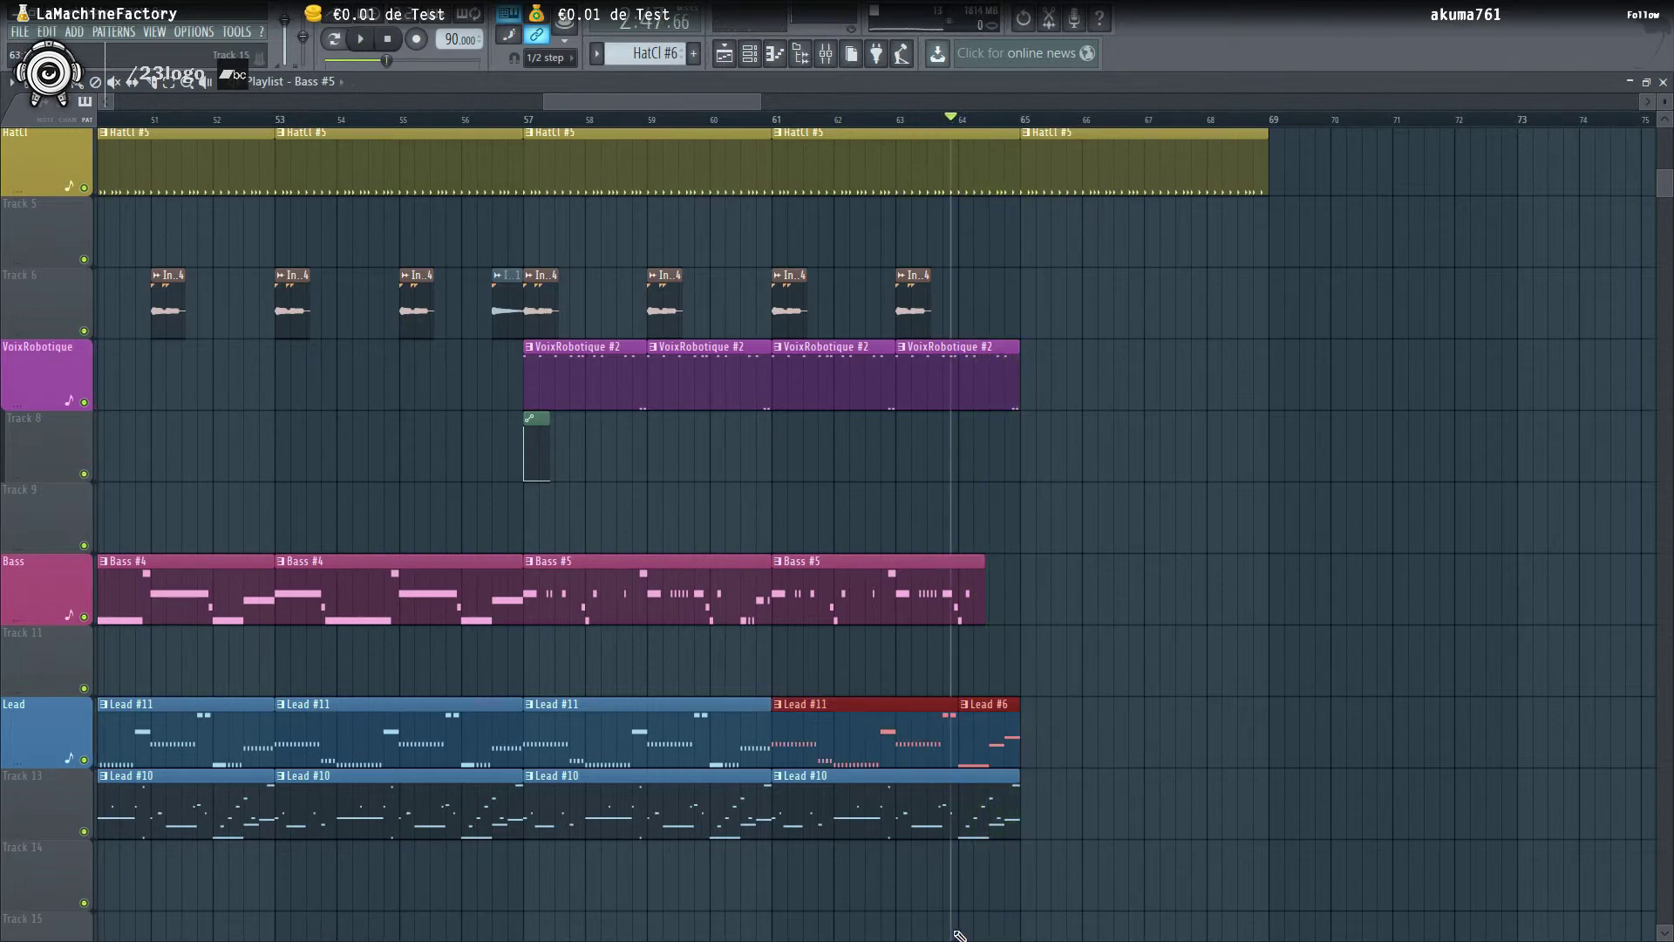
pyautogui.hotkey('ctrl', 'g')
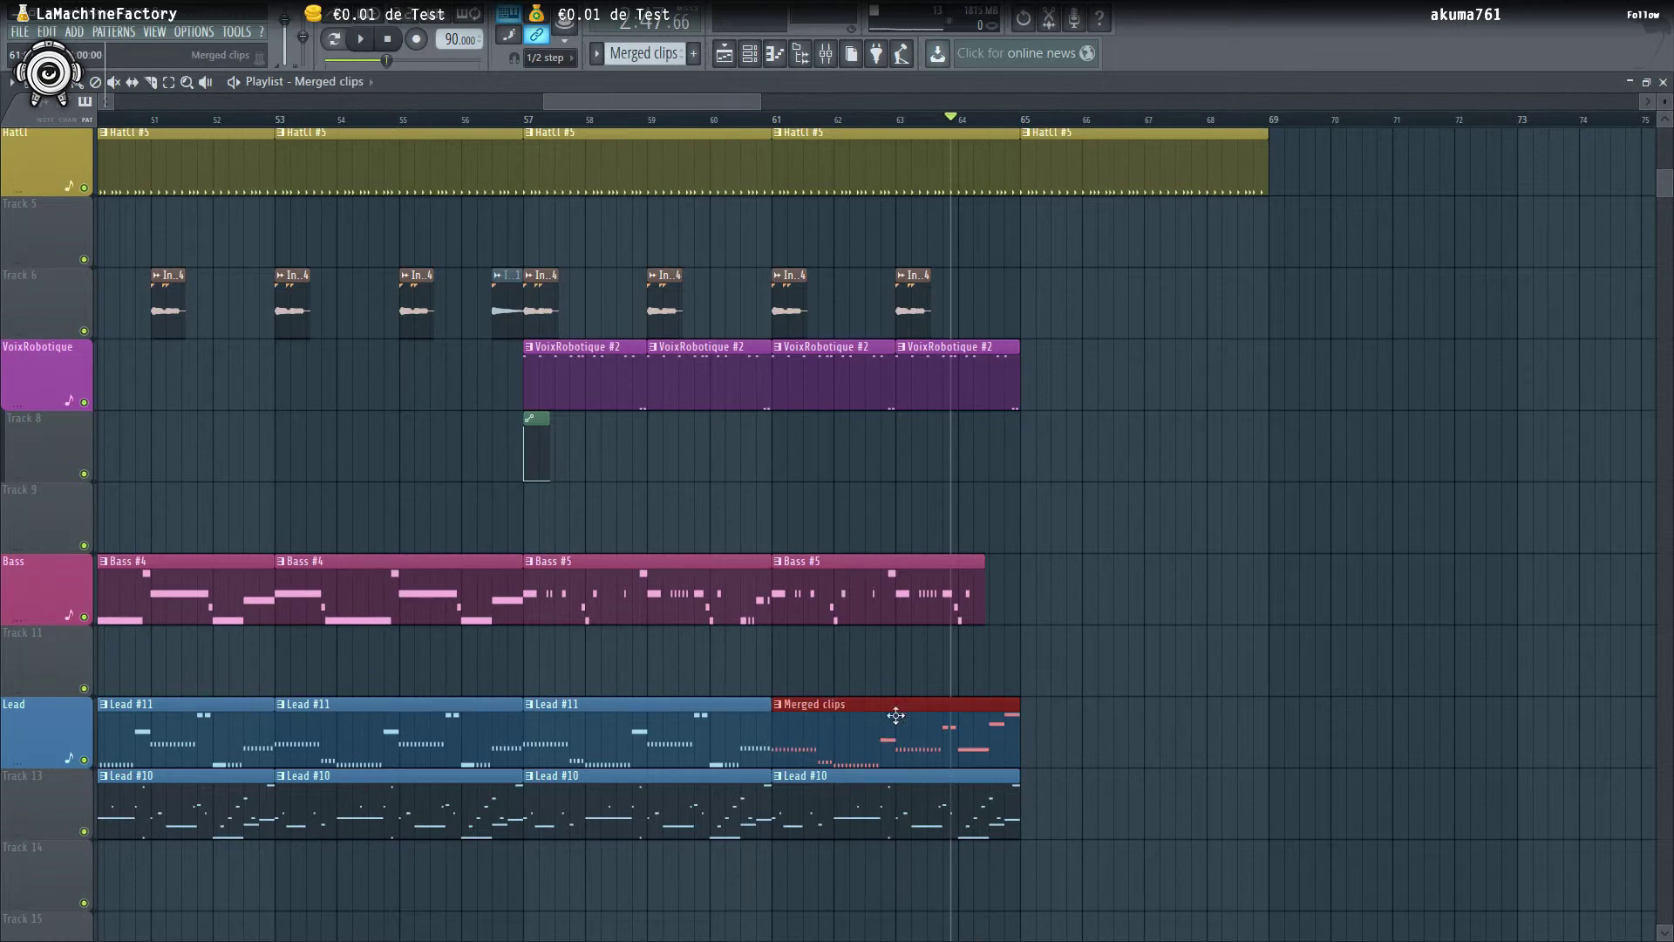
pyautogui.click(779, 708)
pyautogui.click(807, 695)
pyautogui.press('F2')
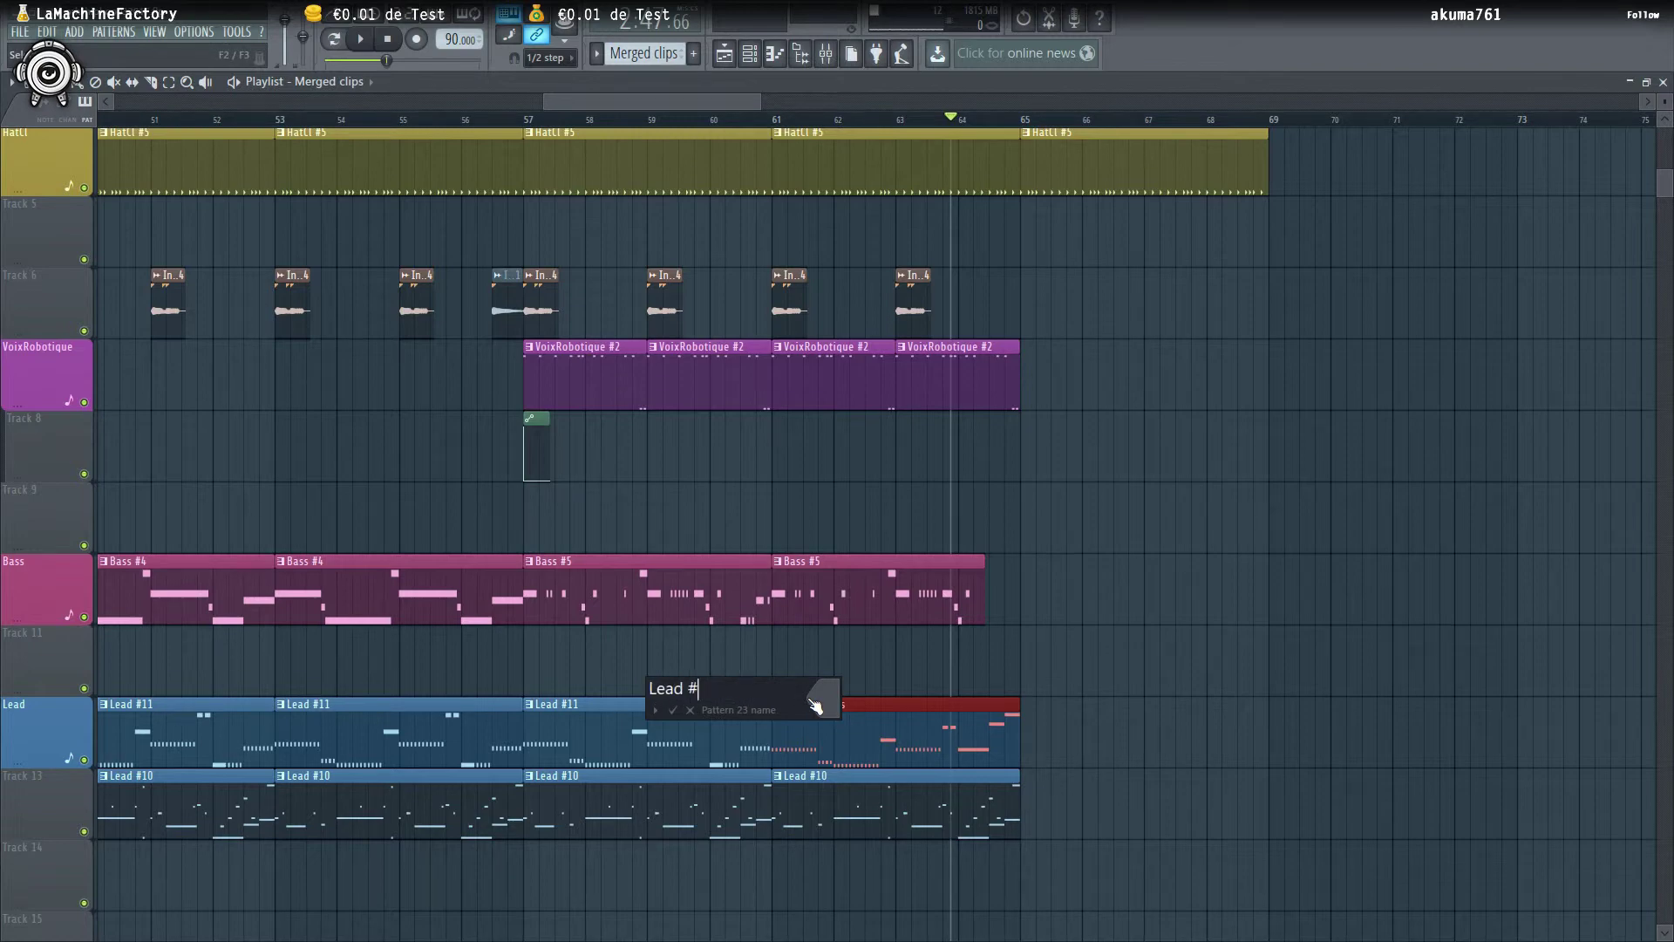
pyautogui.write('Lead #12')
pyautogui.press('Return')
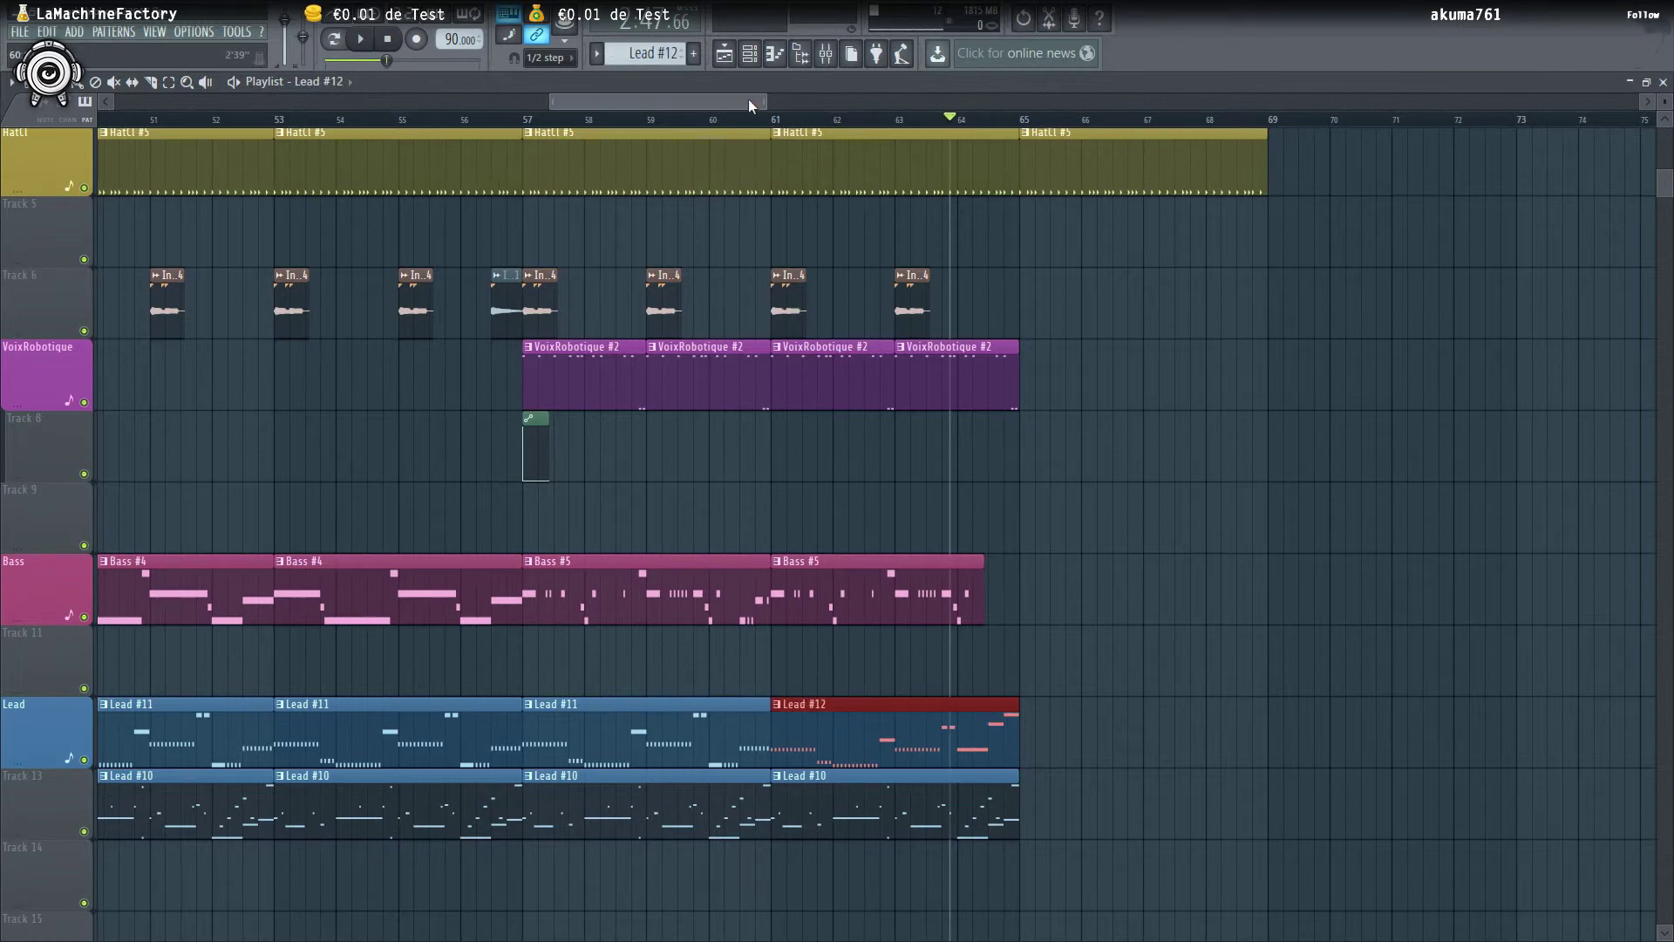
# Play the arrangement from bar 61 with the merged Lead #12 clip and check the other tracks
pyautogui.moveTo(748, 98); pyautogui.dragTo(762, 97)
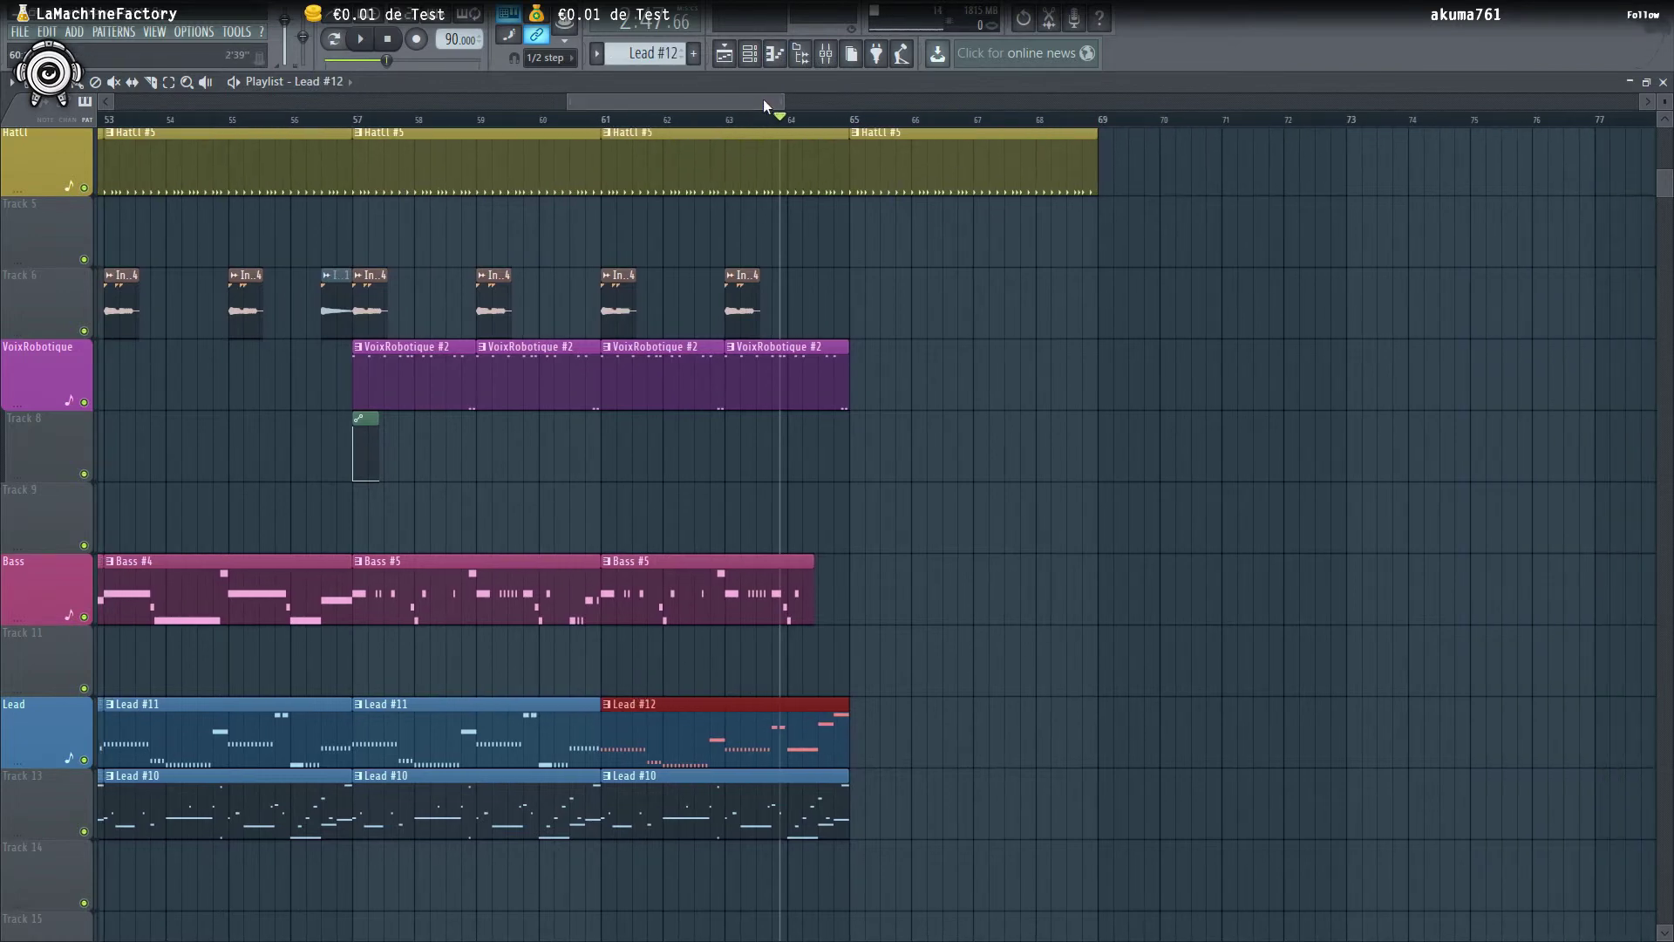
pyautogui.click(606, 119)
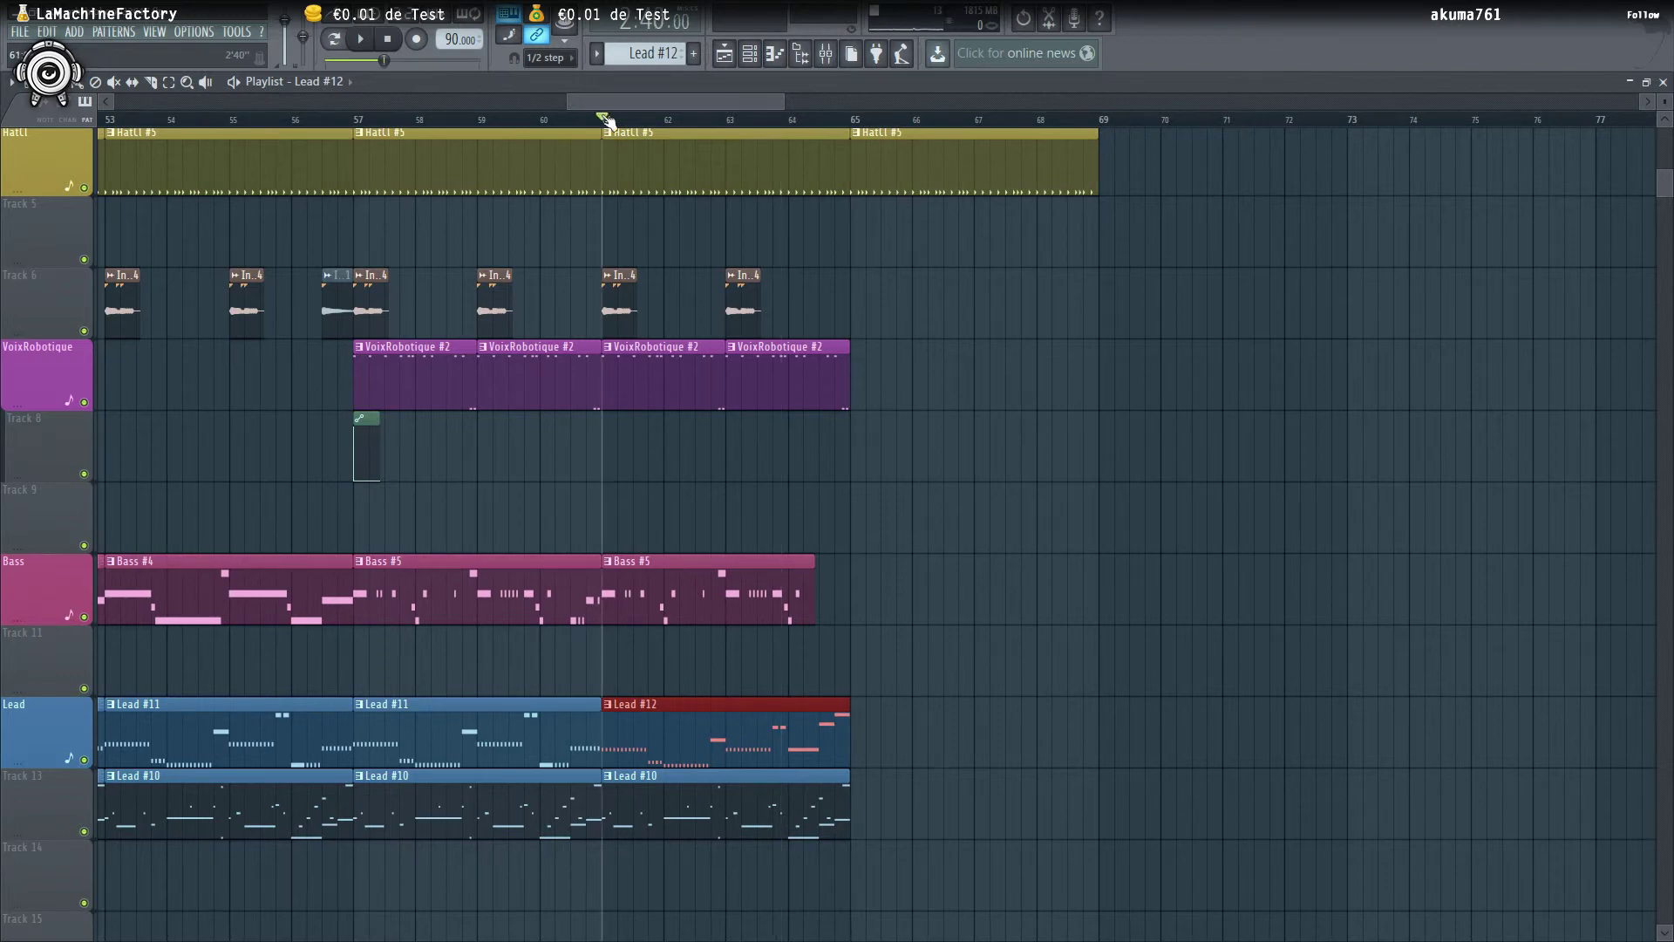
pyautogui.press('space')
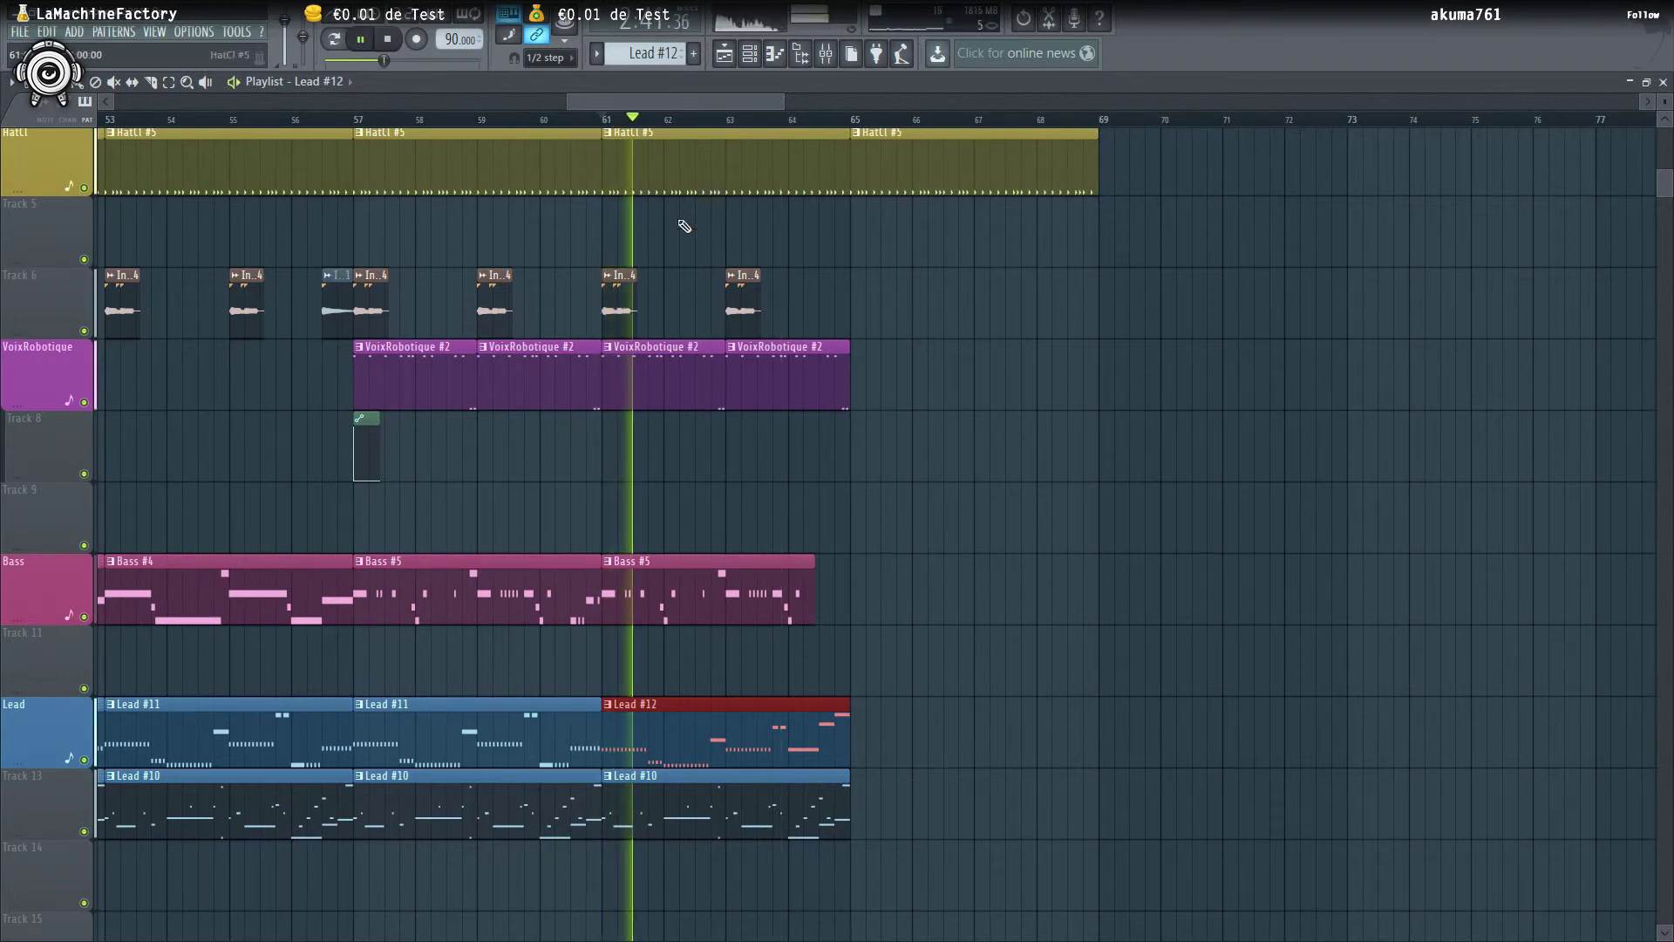
pyautogui.scroll(3, 885, 512)
pyautogui.scroll(-2, 897, 534)
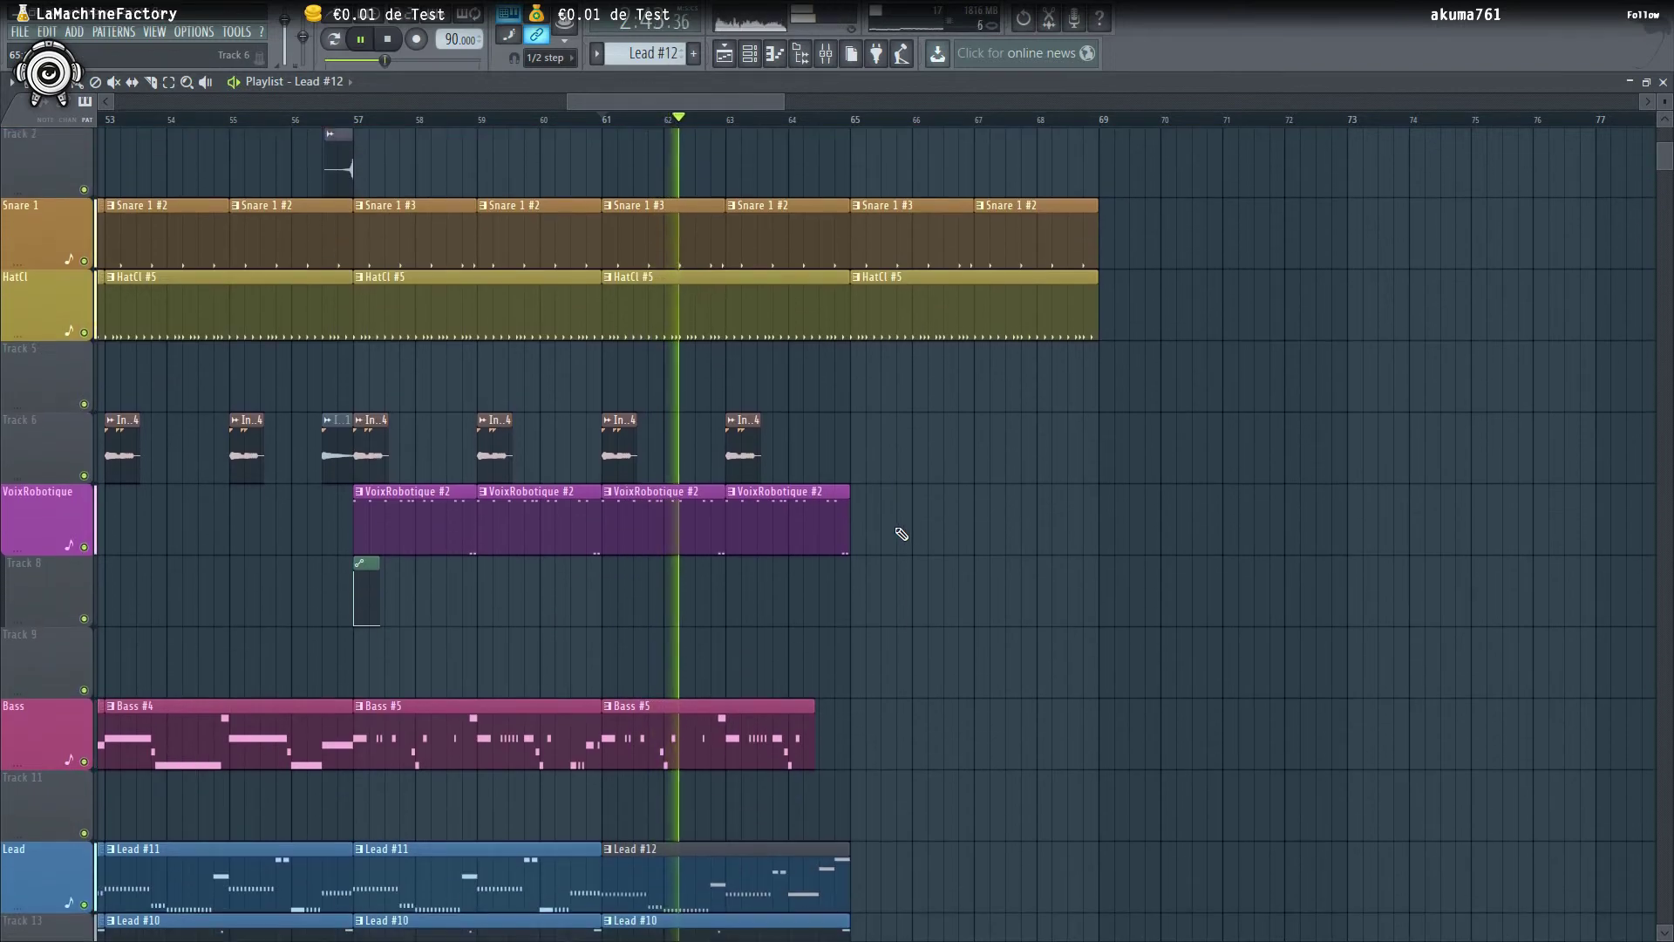
pyautogui.scroll(-4, 902, 533)
pyautogui.scroll(-1, 901, 533)
pyautogui.scroll(3, 912, 540)
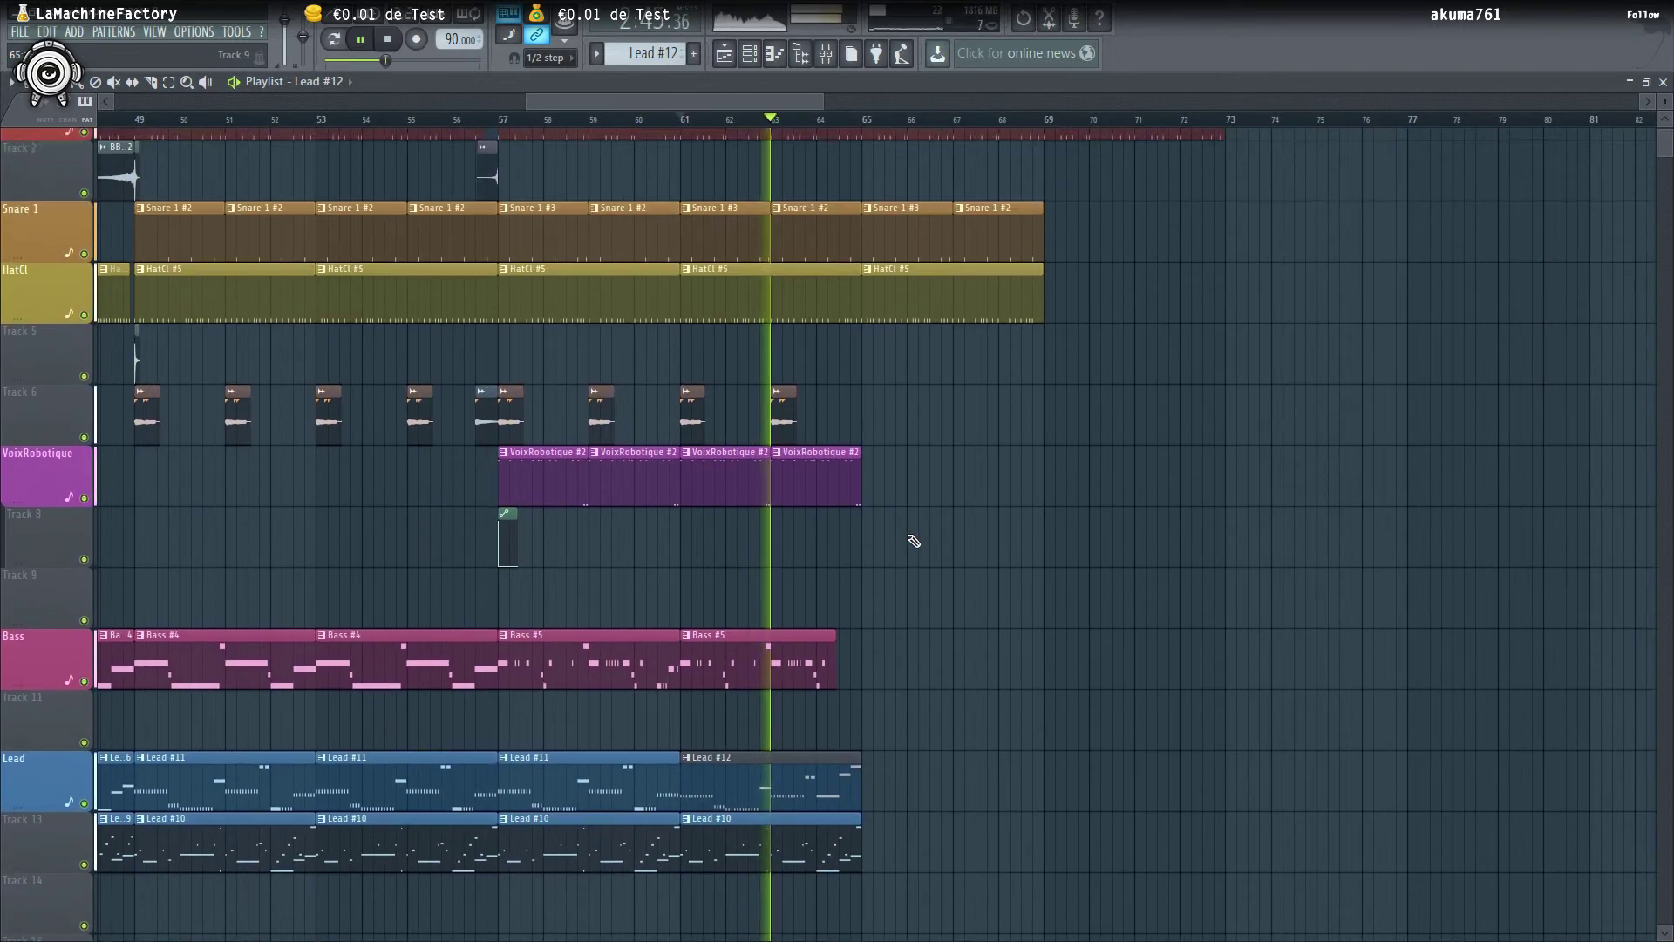
# Trim the Kick 1 #5 clip to end shortly before bar 65, lengthen the cut Bass #5 slightly, and replay from bar 64
pyautogui.scroll(-1, 911, 536)
pyautogui.scroll(2, 891, 349)
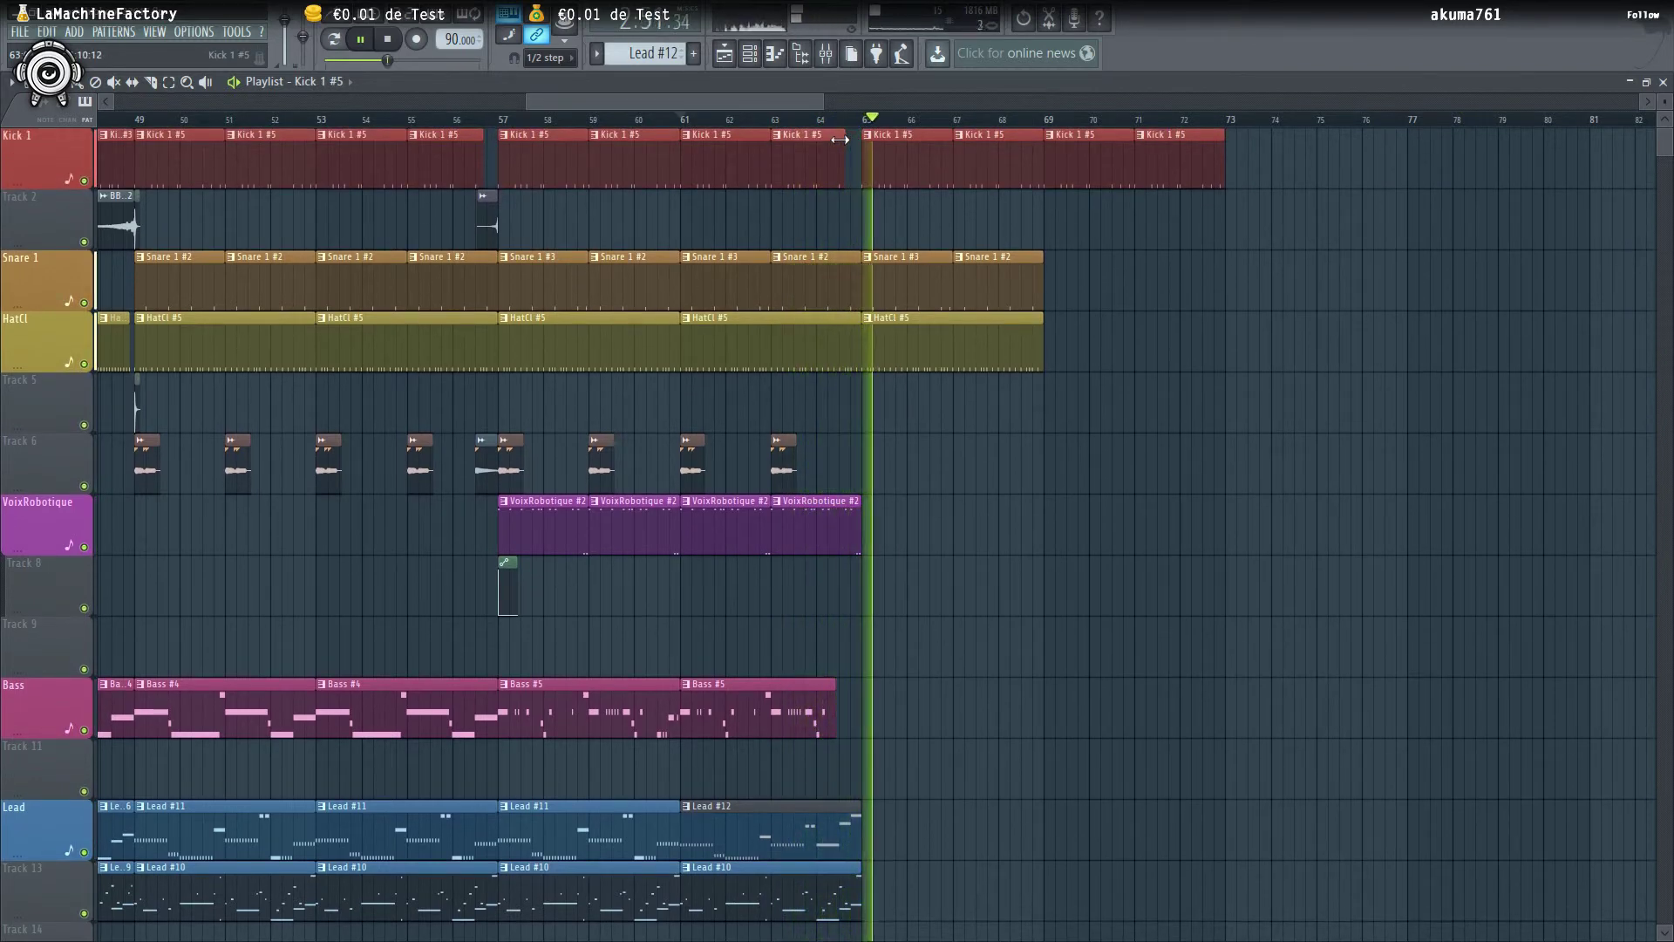
pyautogui.click(825, 120)
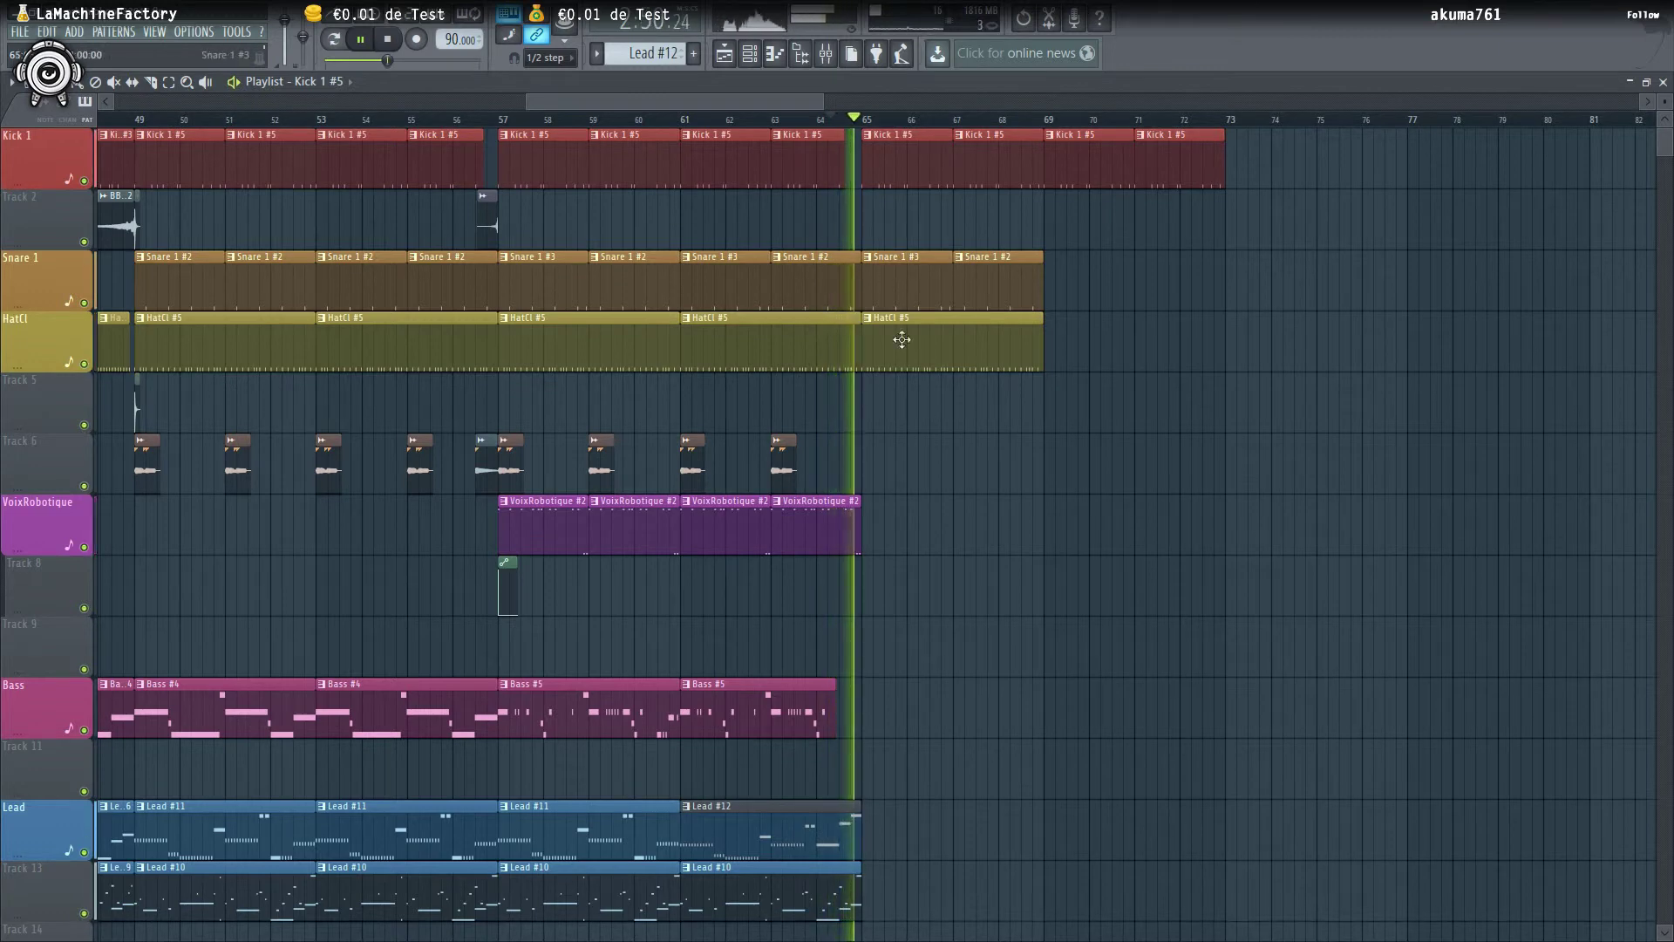
pyautogui.scroll(-3, 954, 541)
pyautogui.press('space')
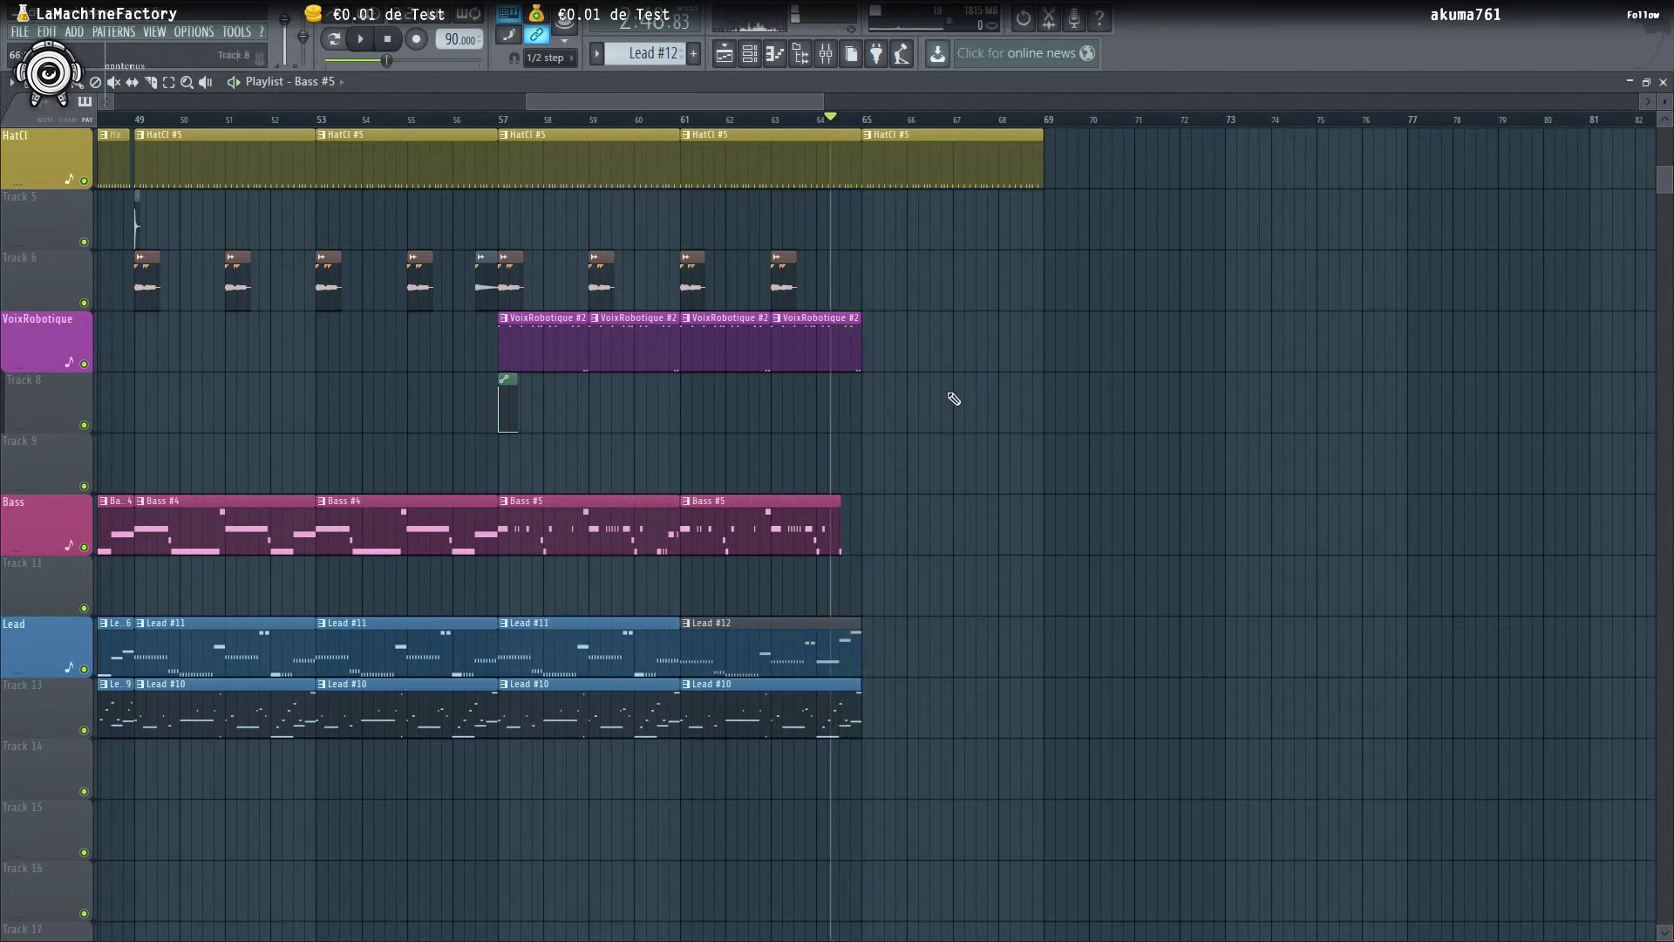
# Remove the drum clips after bar 65 and duplicate all clips of bars 57 to 65 into bars 65 to 73
pyautogui.moveTo(939, 915); pyautogui.dragTo(509, 71)
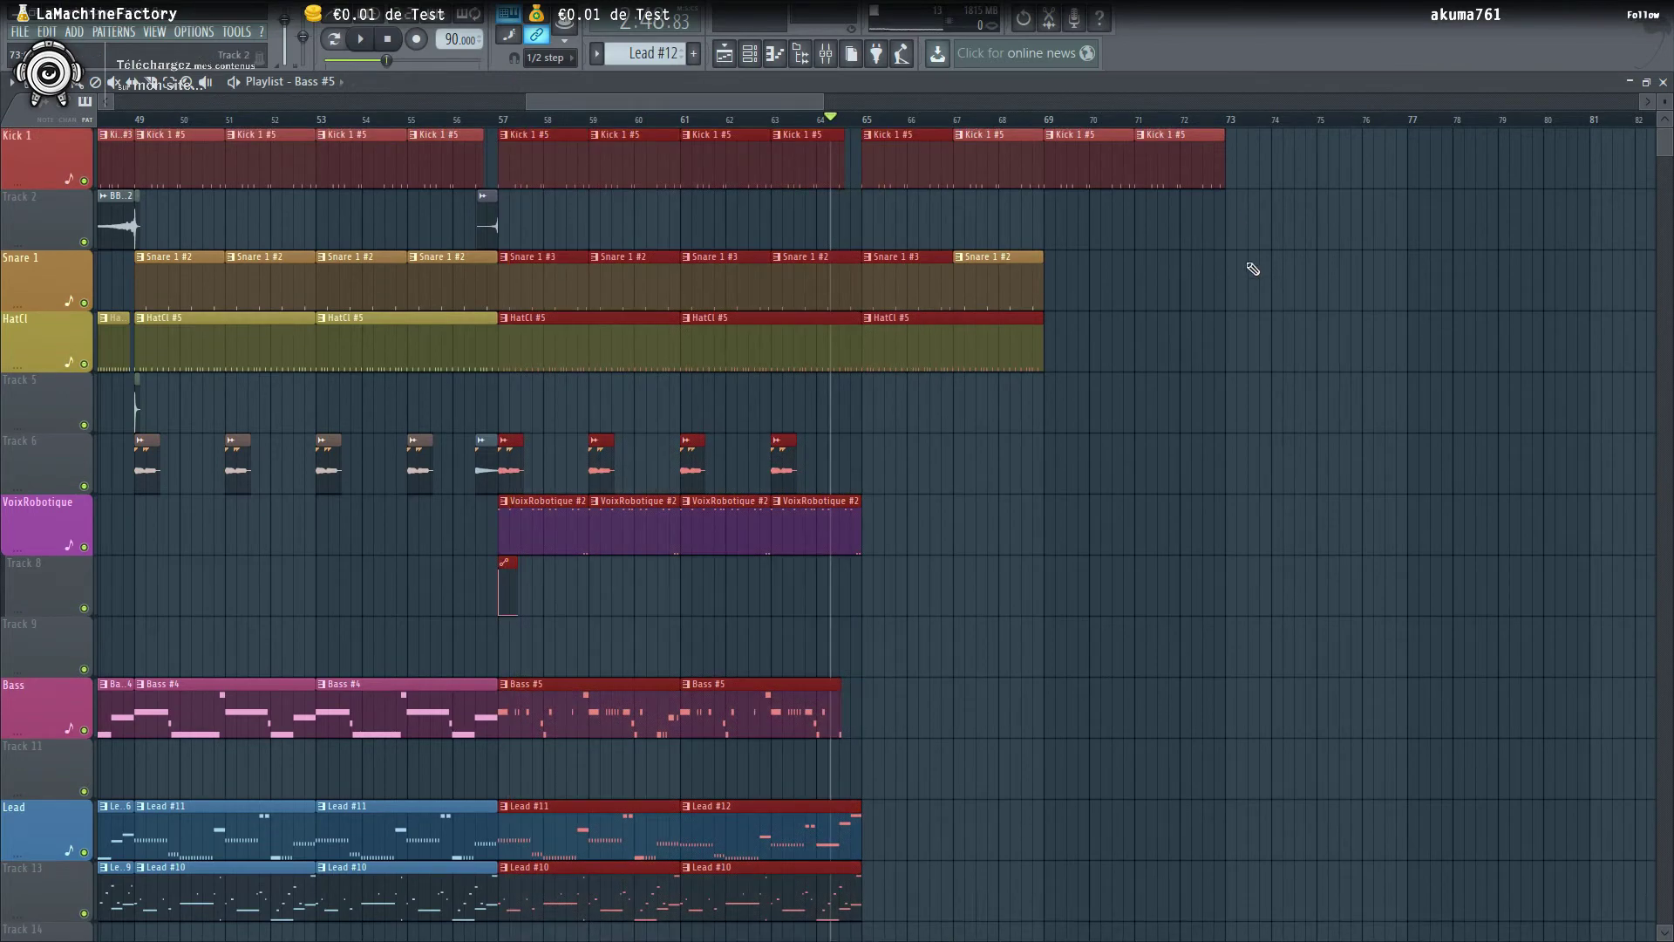
pyautogui.rightClick(1109, 446)
pyautogui.moveTo(1109, 446); pyautogui.dragTo(1204, 183)
pyautogui.moveTo(877, 194); pyautogui.dragTo(939, 390)
pyautogui.scroll(-5, 1002, 418)
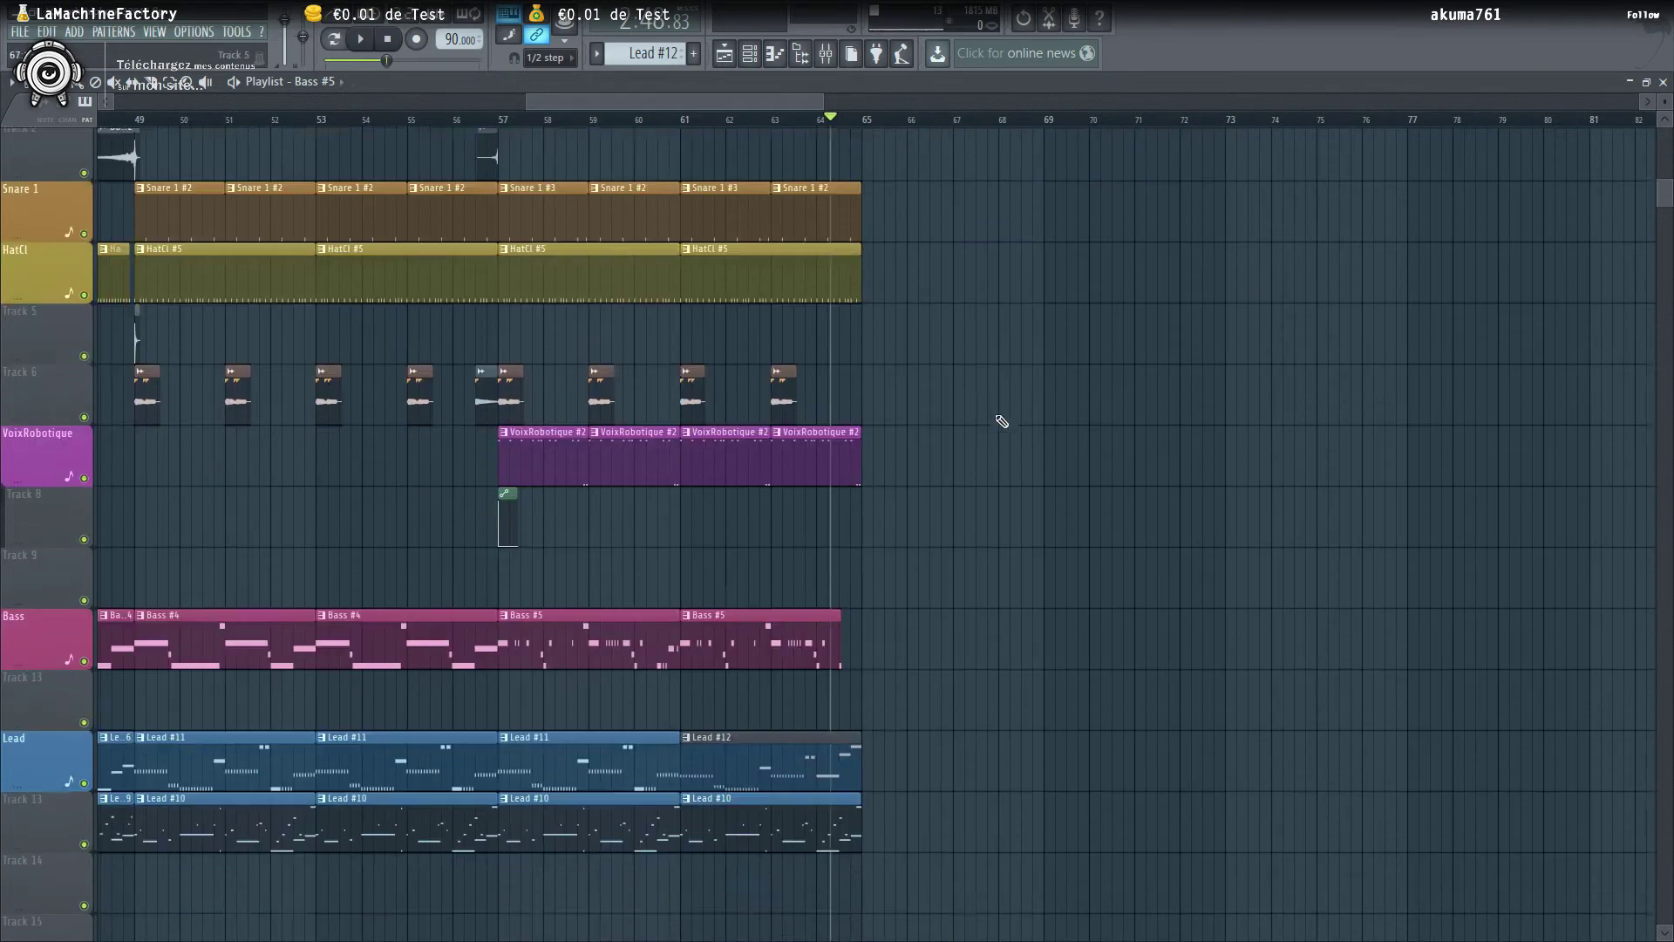
pyautogui.scroll(1, 986, 558)
pyautogui.moveTo(1008, 739)
pyautogui.mouseDown()
pyautogui.moveTo(658, 123)
pyautogui.moveTo(553, 8)
pyautogui.moveTo(511, 17)
pyautogui.mouseUp()
pyautogui.moveTo(677, 314); pyautogui.dragTo(1107, 314)
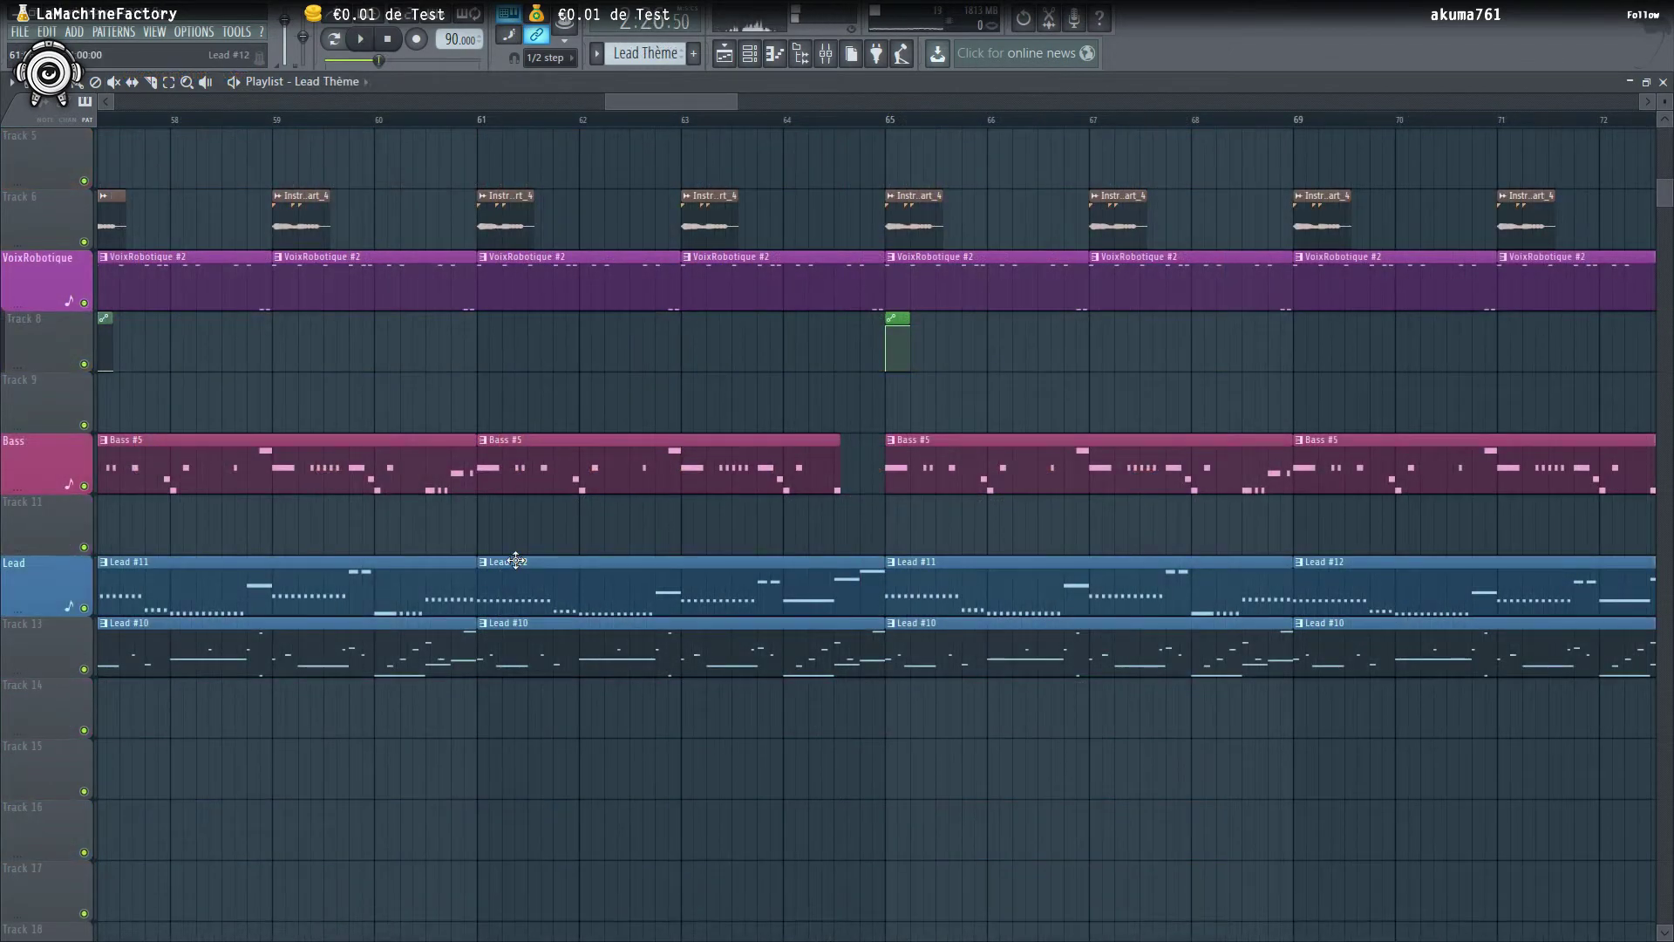
# In the Lead #12 piano roll, halve the final D#4 note and add an F4 note filling the rest of bar 4
pyautogui.doubleClick(516, 562)
pyautogui.scroll(-2, 525, 577)
pyautogui.press('space')
pyautogui.click(730, 122)
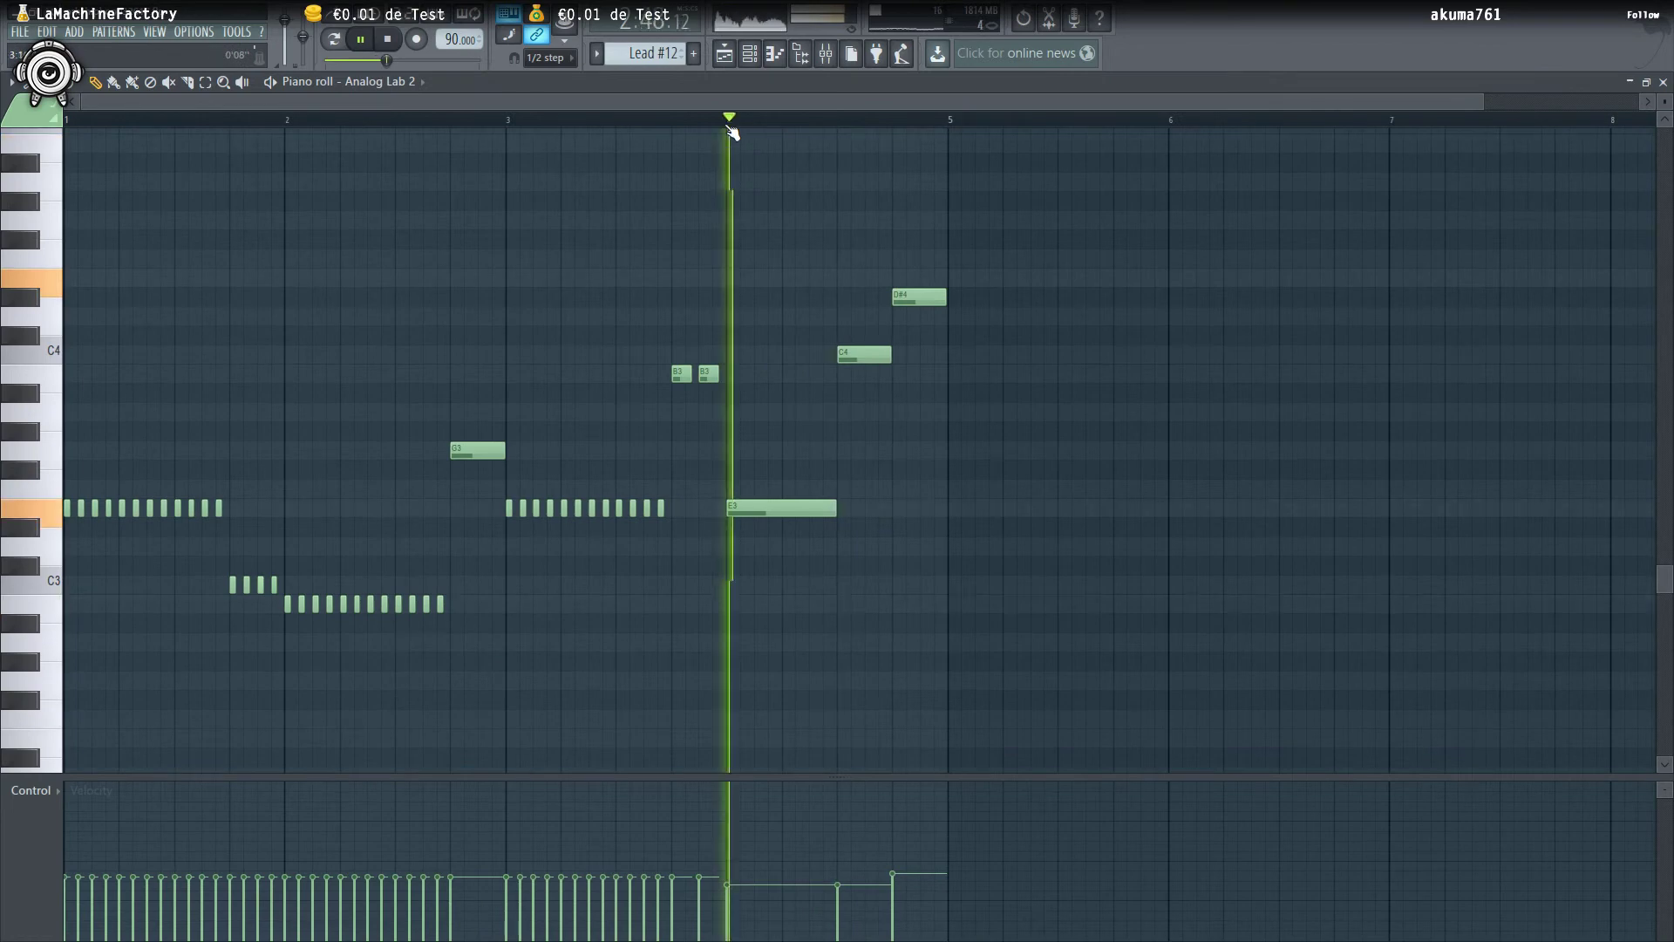
pyautogui.scroll(3, 938, 457)
pyautogui.scroll(2, 940, 459)
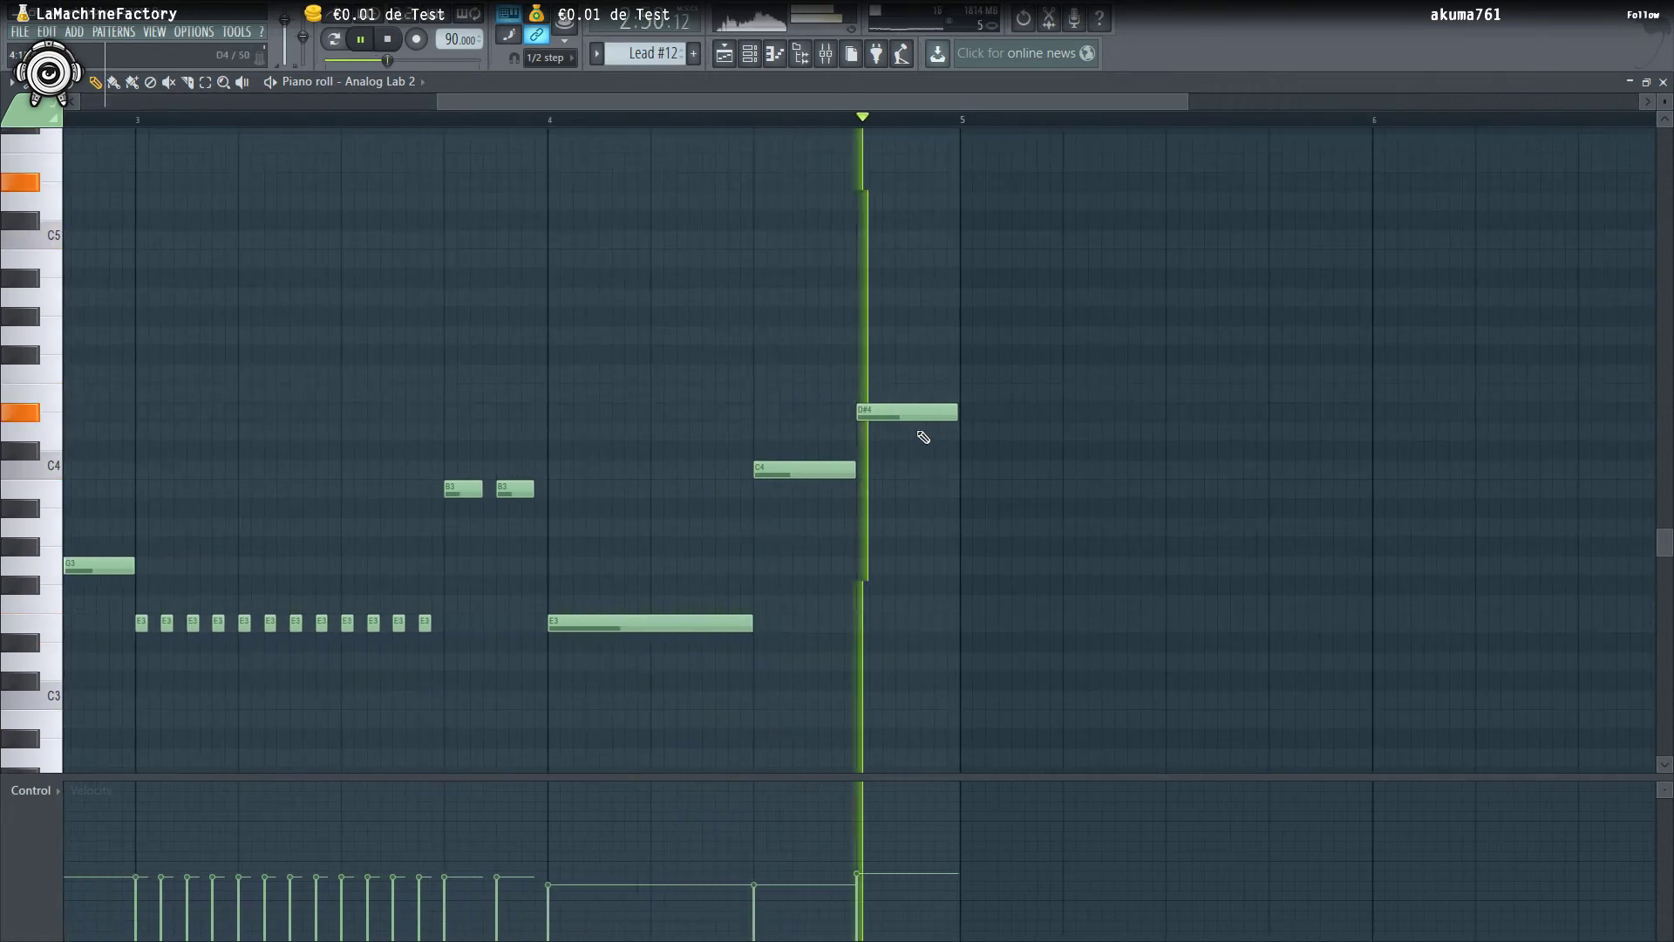
pyautogui.press('space')
pyautogui.moveTo(960, 410); pyautogui.dragTo(907, 413)
pyautogui.press('space')
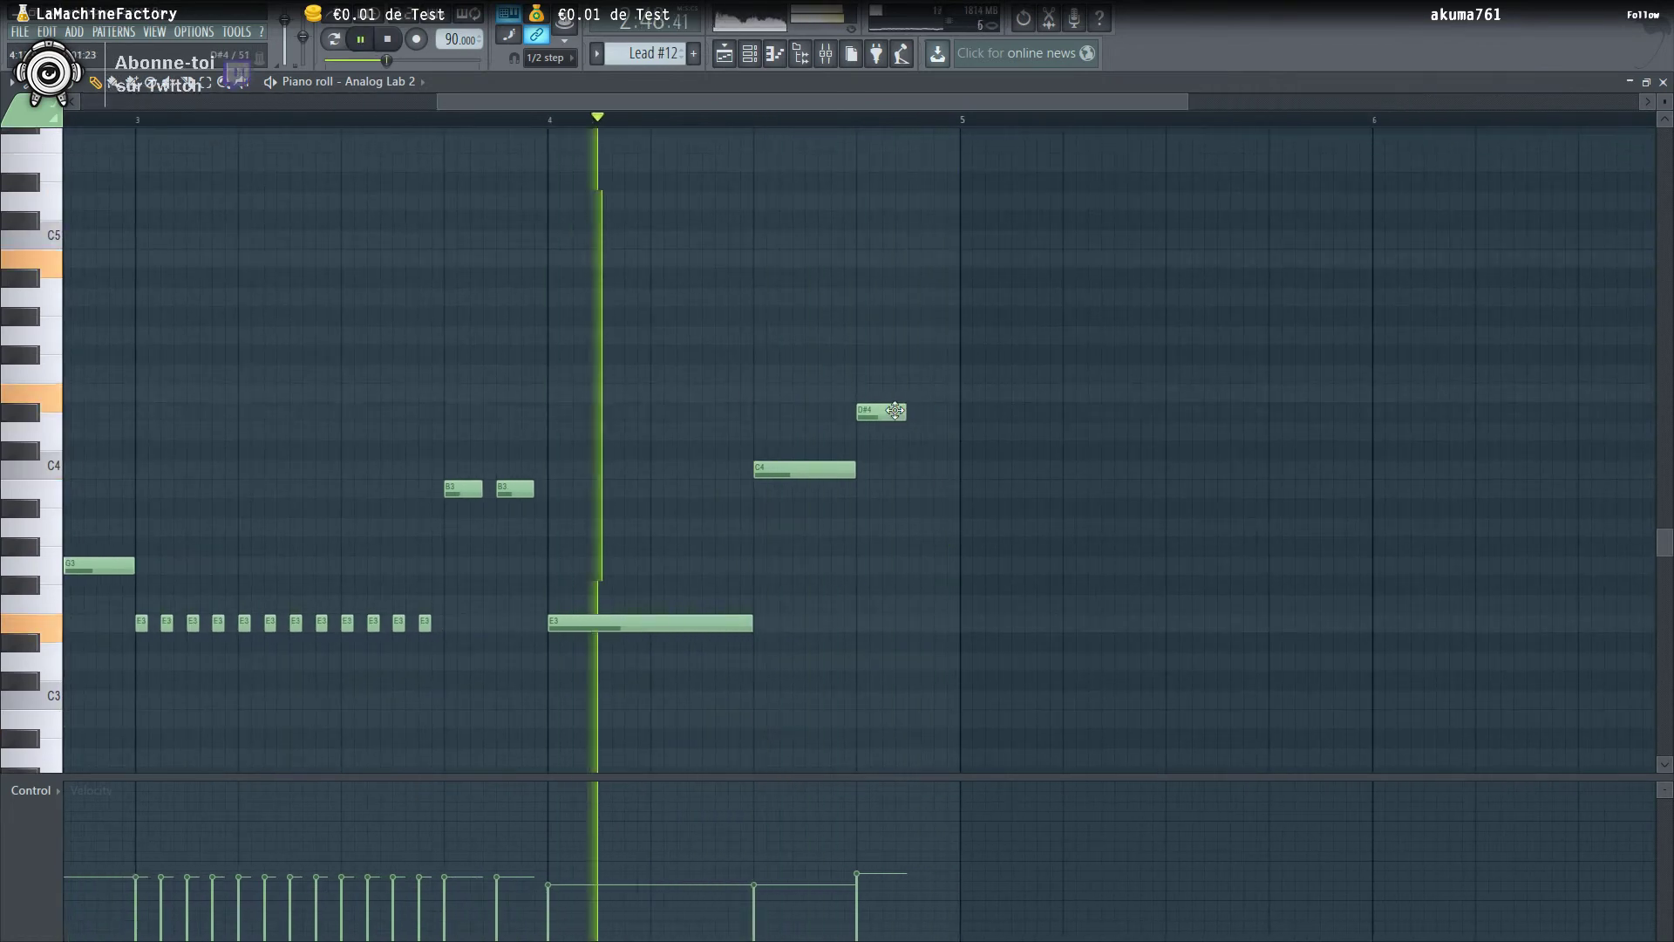
pyautogui.click(921, 373)
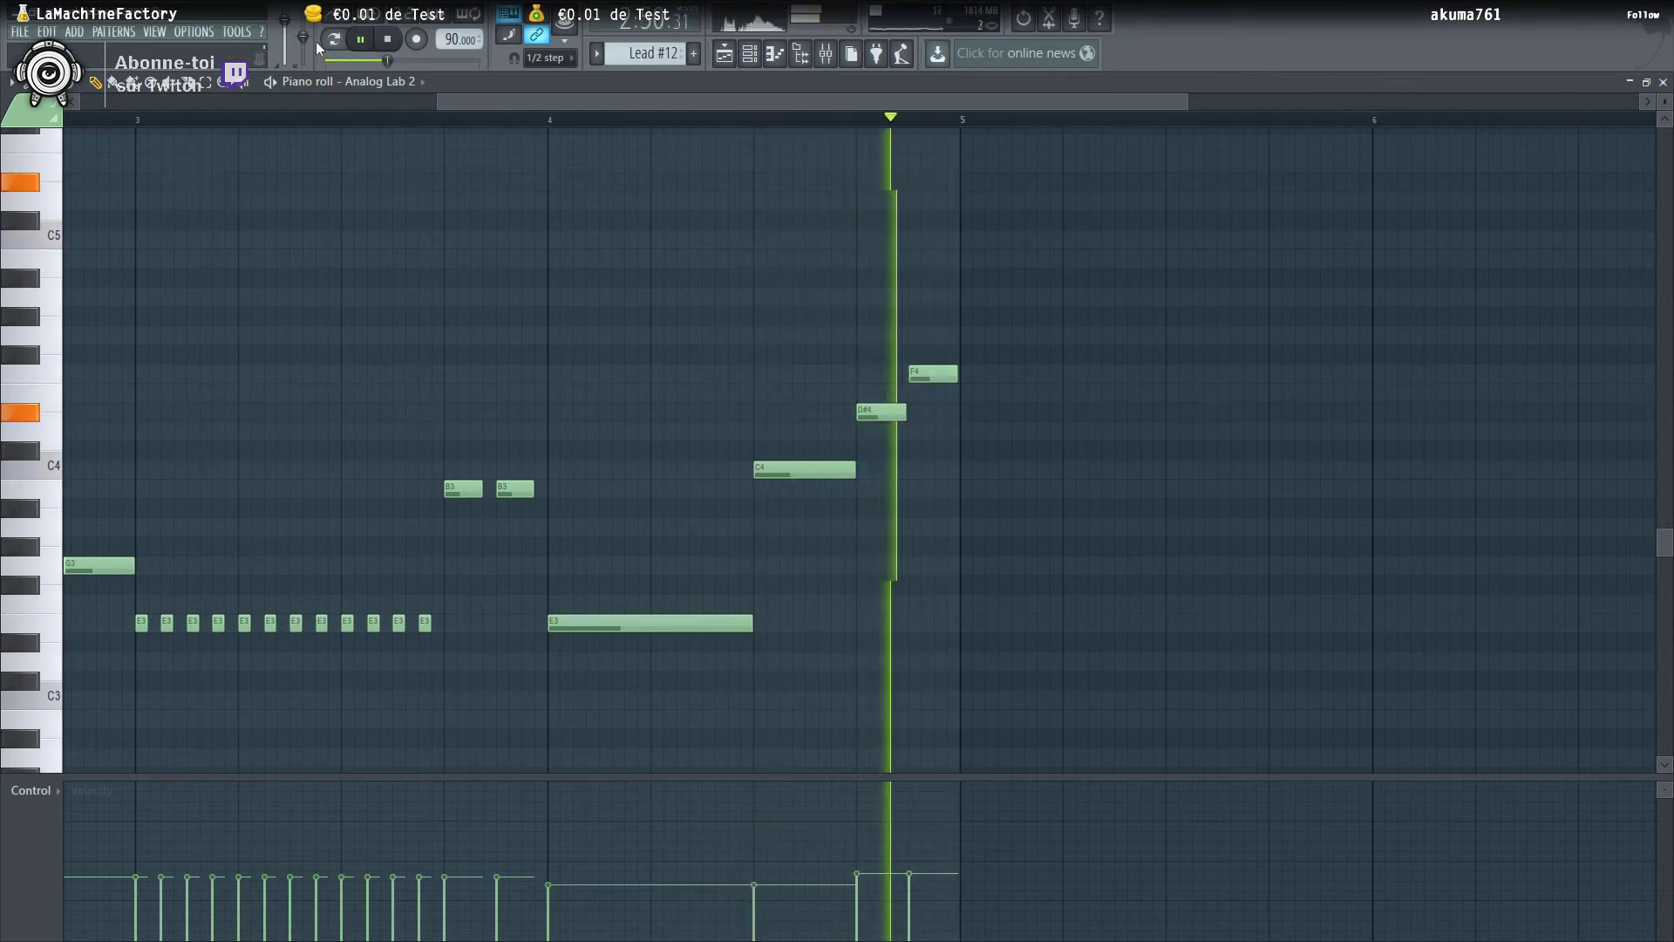
# Audition the end of Lead #12 in pattern mode and lower its last note to E4
pyautogui.press('space')
pyautogui.click(825, 122)
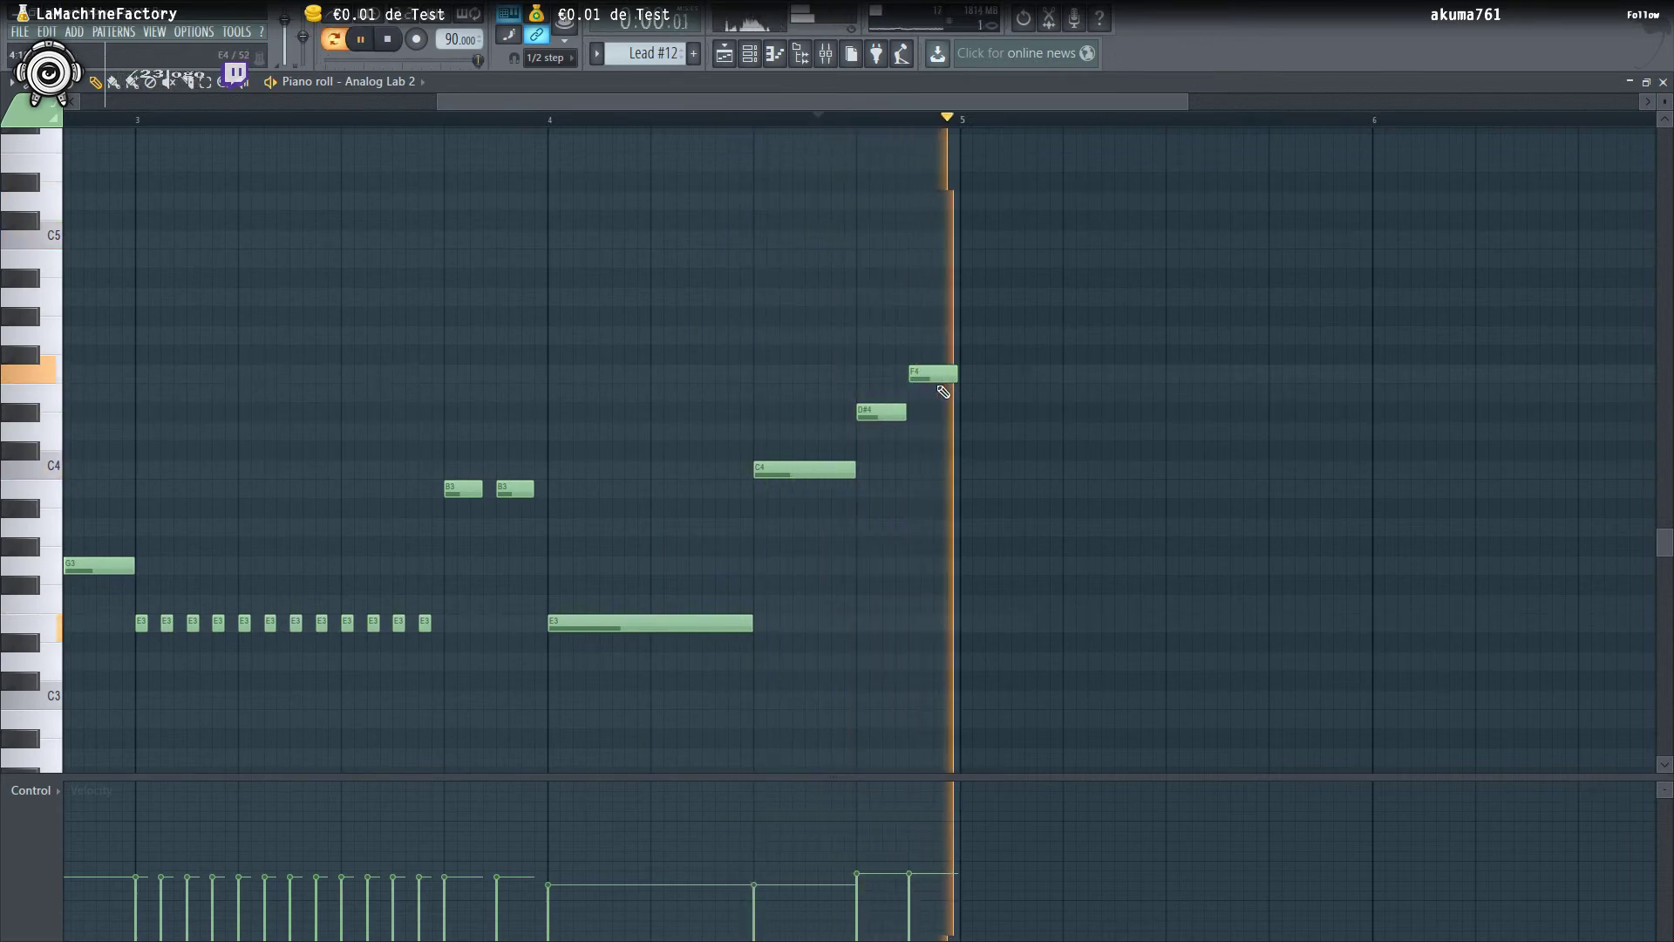
pyautogui.press('space')
pyautogui.moveTo(929, 372)
pyautogui.mouseDown()
pyautogui.moveTo(929, 334)
pyautogui.moveTo(930, 405)
pyautogui.mouseUp()
pyautogui.press('space')
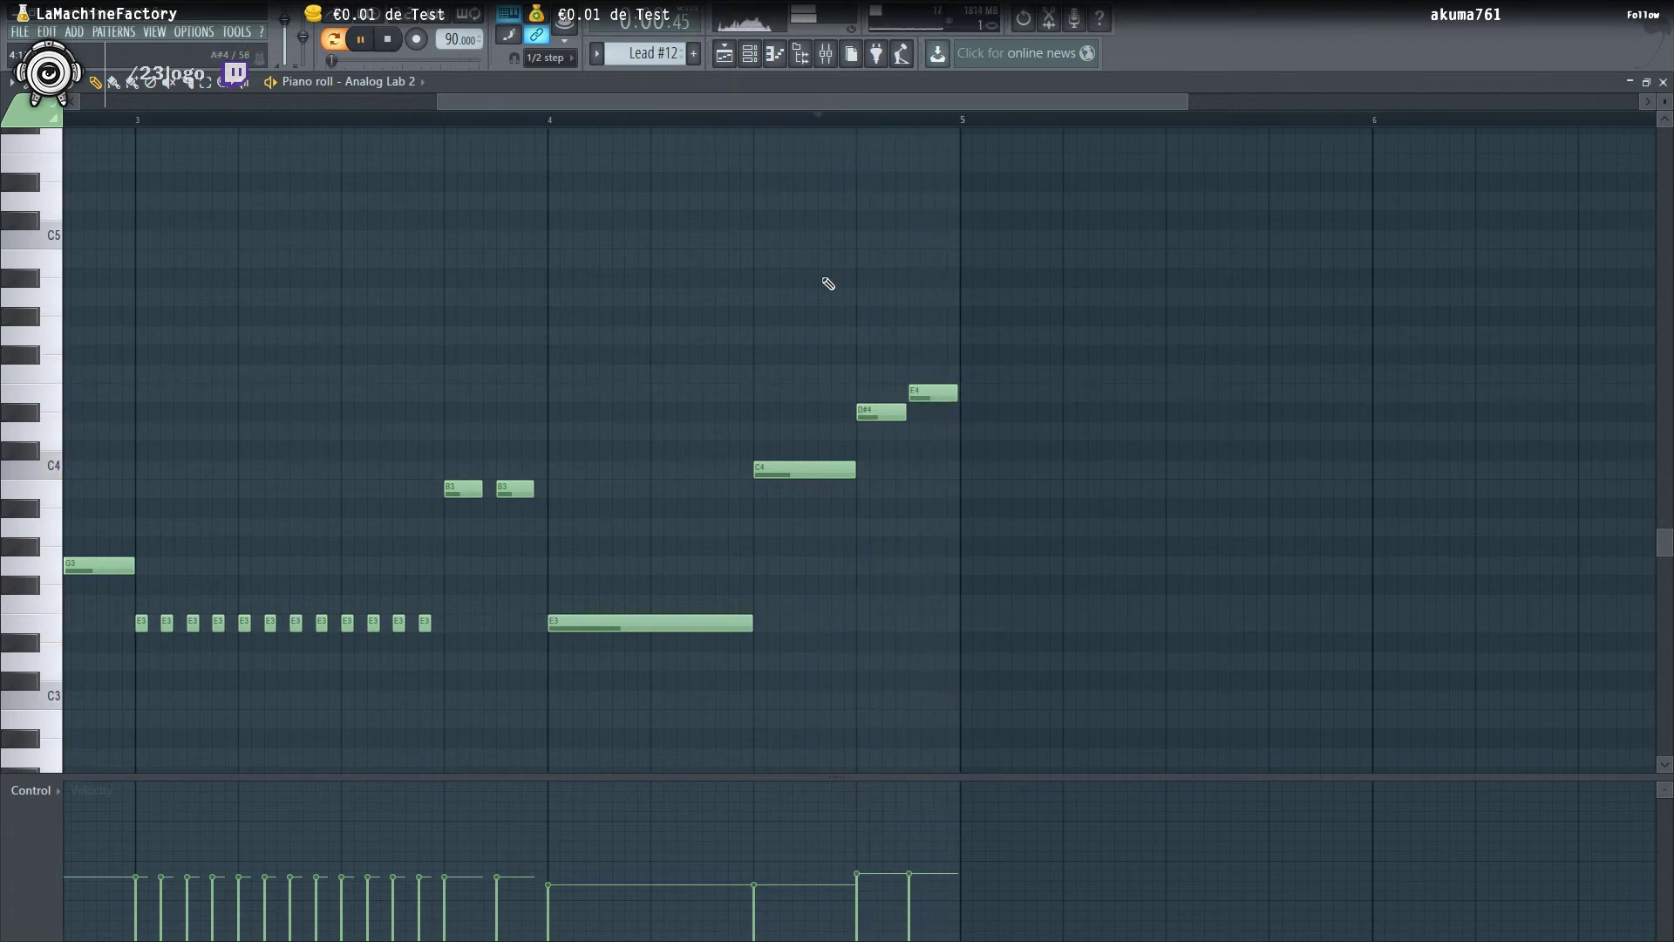
# Return to the playlist and play the song from bar 64 through the transition at bar 65
pyautogui.press('F5')
pyautogui.click(790, 123)
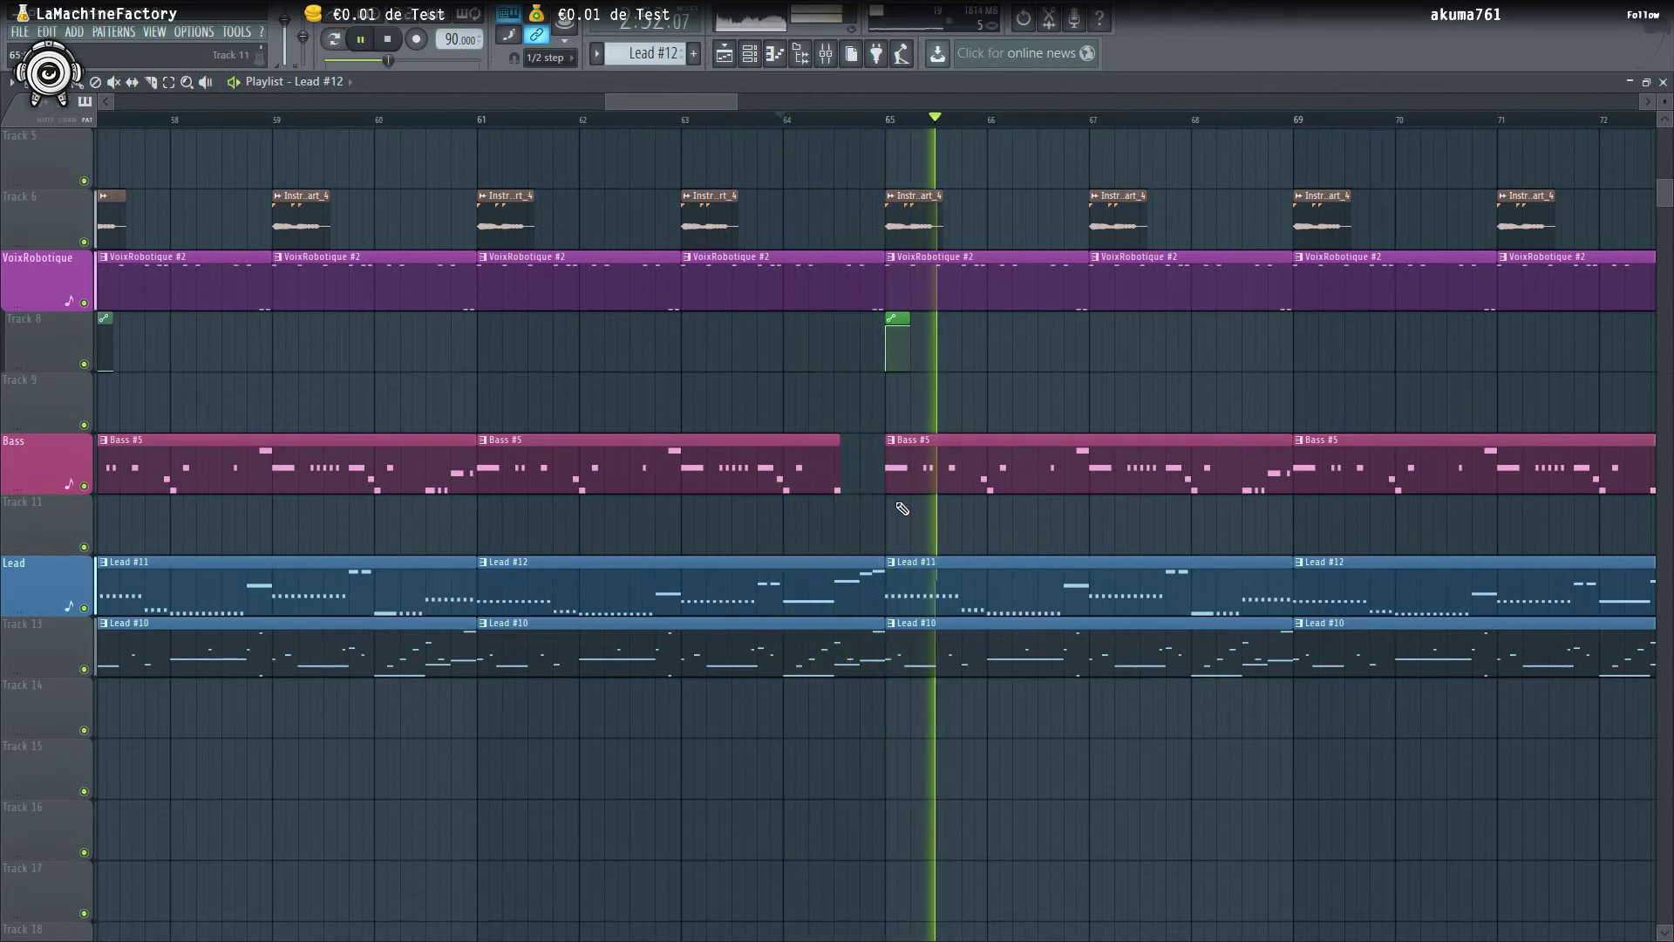
pyautogui.scroll(-4, 900, 507)
pyautogui.scroll(4, 901, 505)
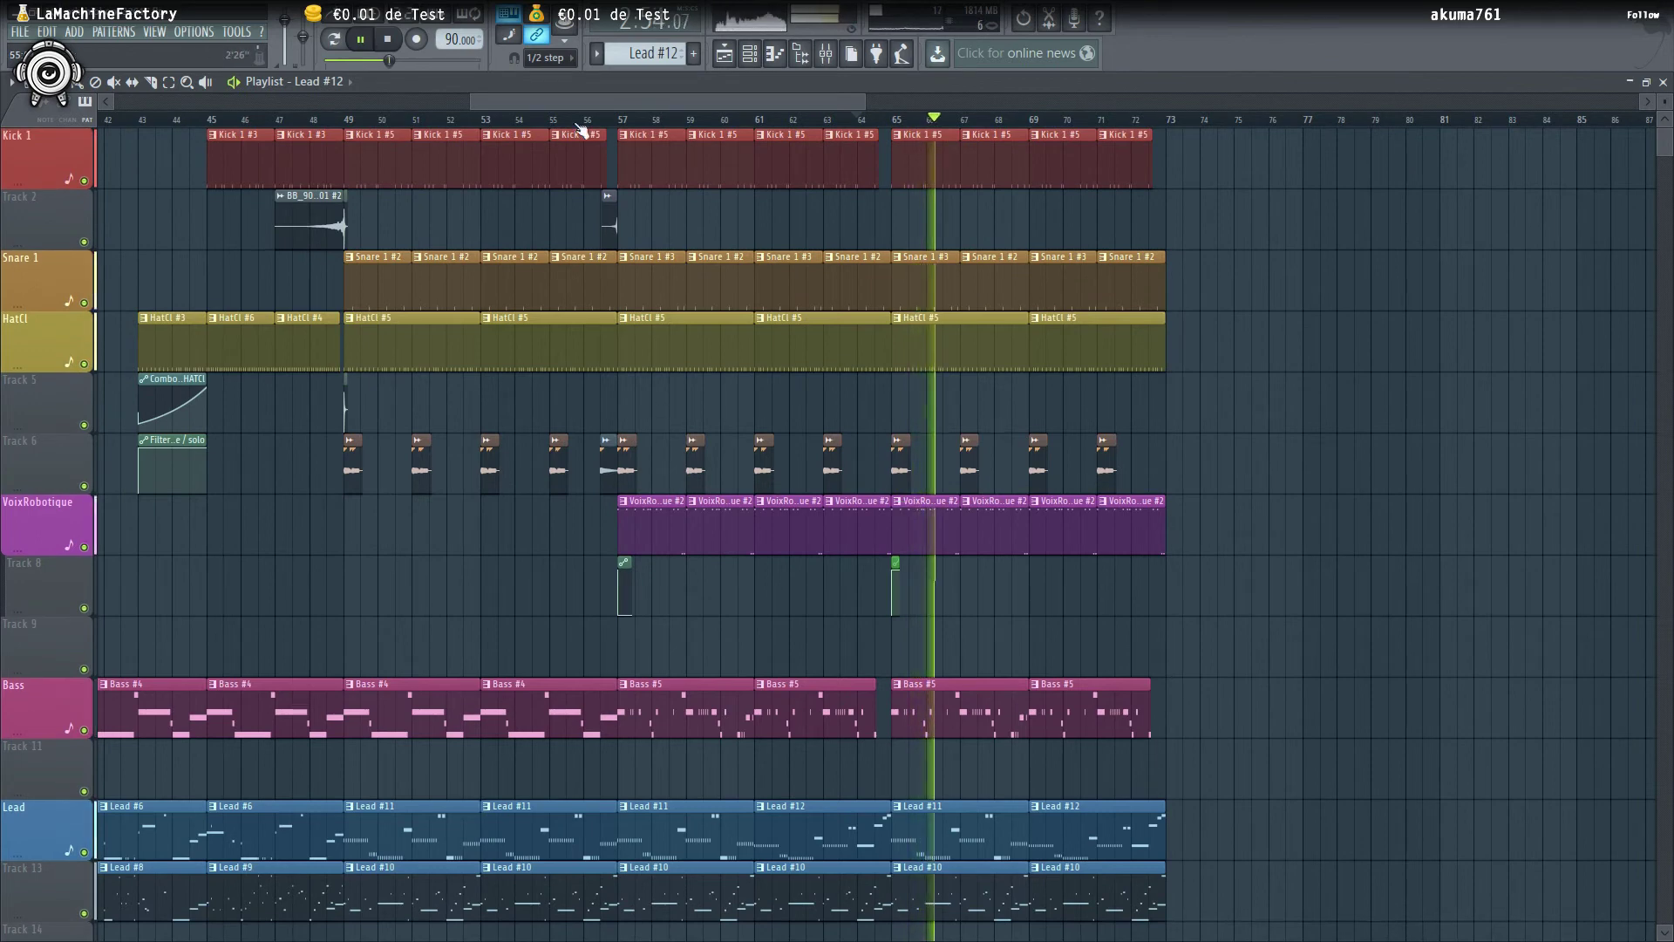
pyautogui.press('space')
# Place the BB_90_K03_FX01 #2 effect on Track 2 from bar 63 to 65 and play the transition
pyautogui.scroll(3, 785, 218)
pyautogui.click(897, 218)
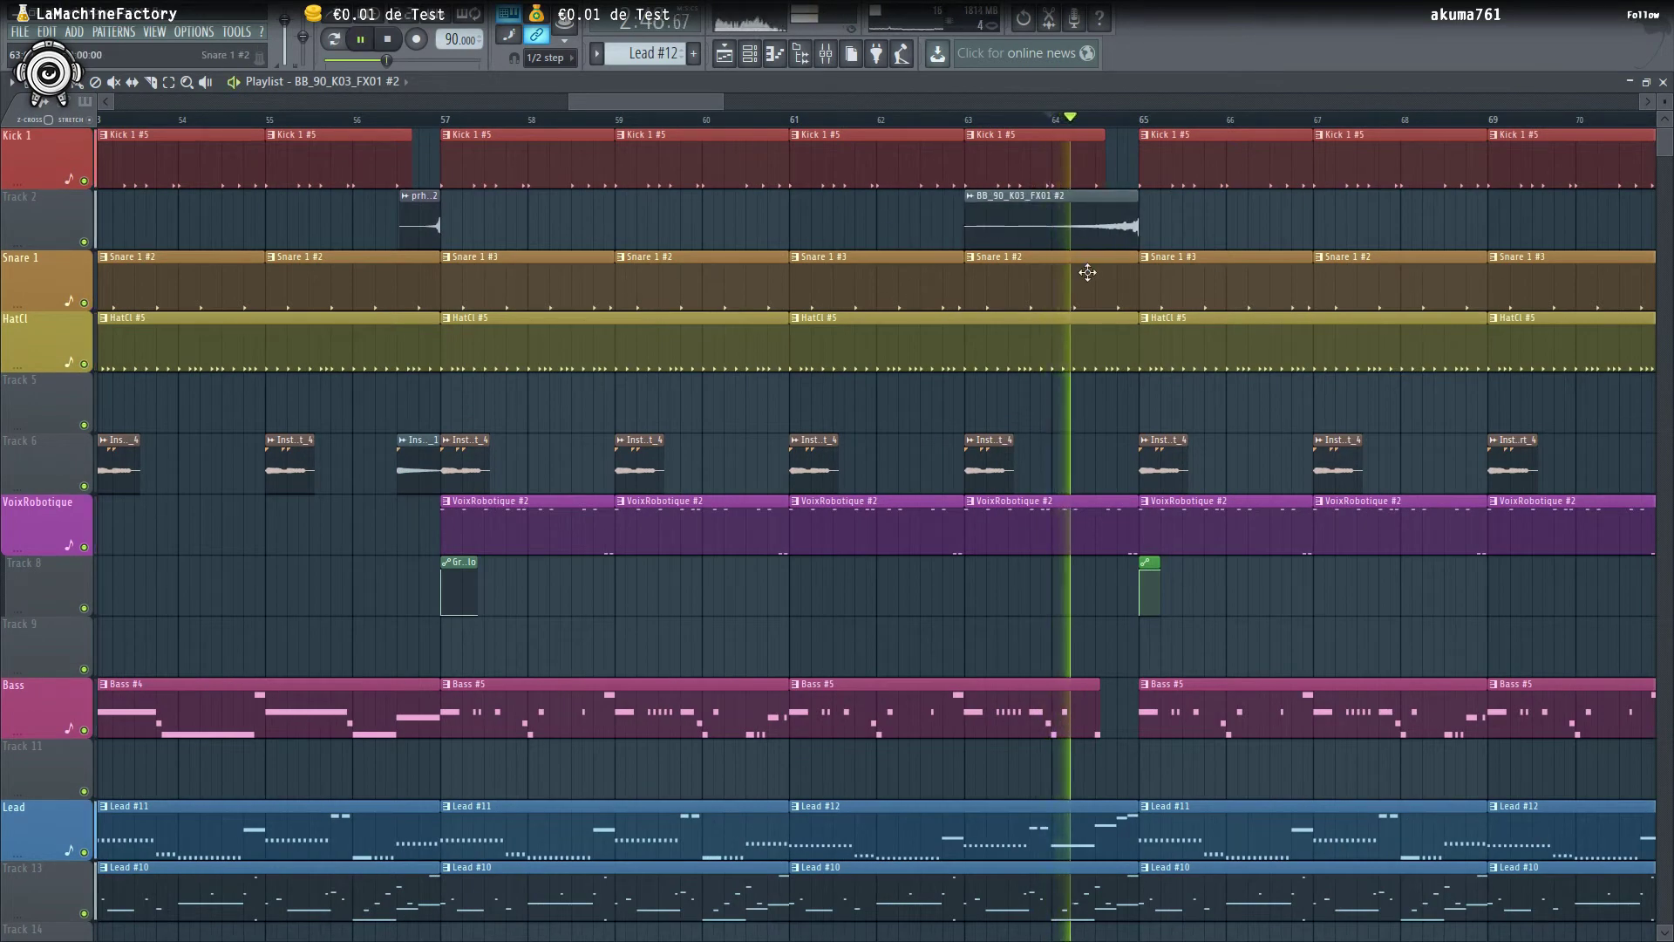
pyautogui.moveTo(646, 100); pyautogui.dragTo(699, 108)
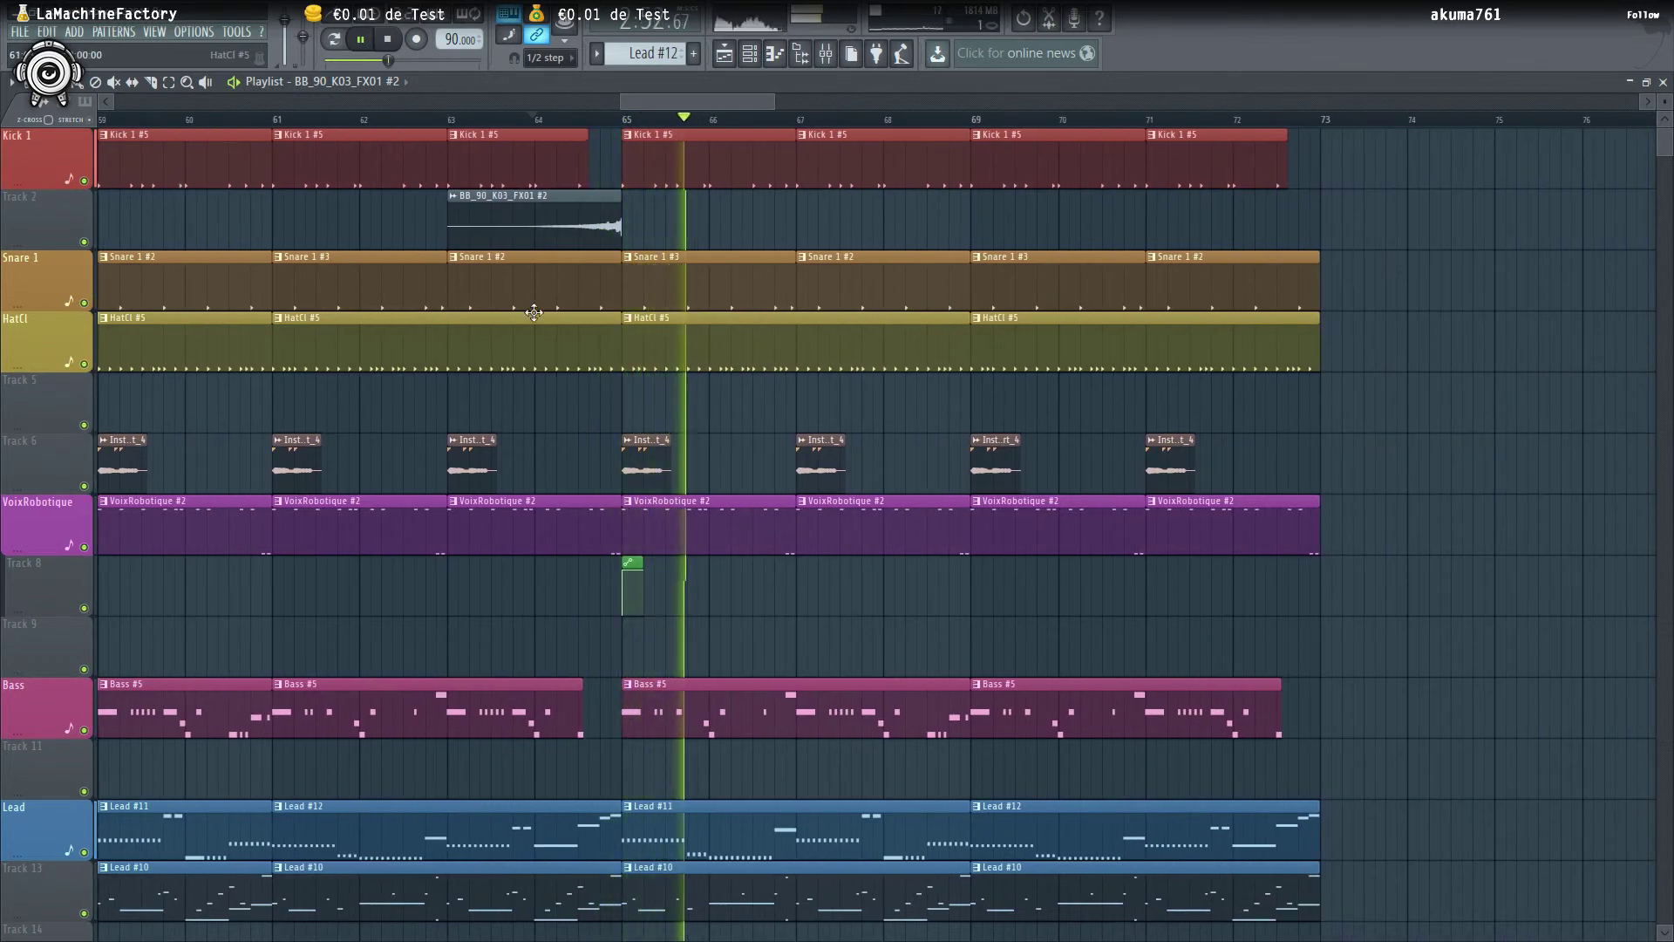
pyautogui.scroll(2, 635, 128)
pyautogui.click(635, 125)
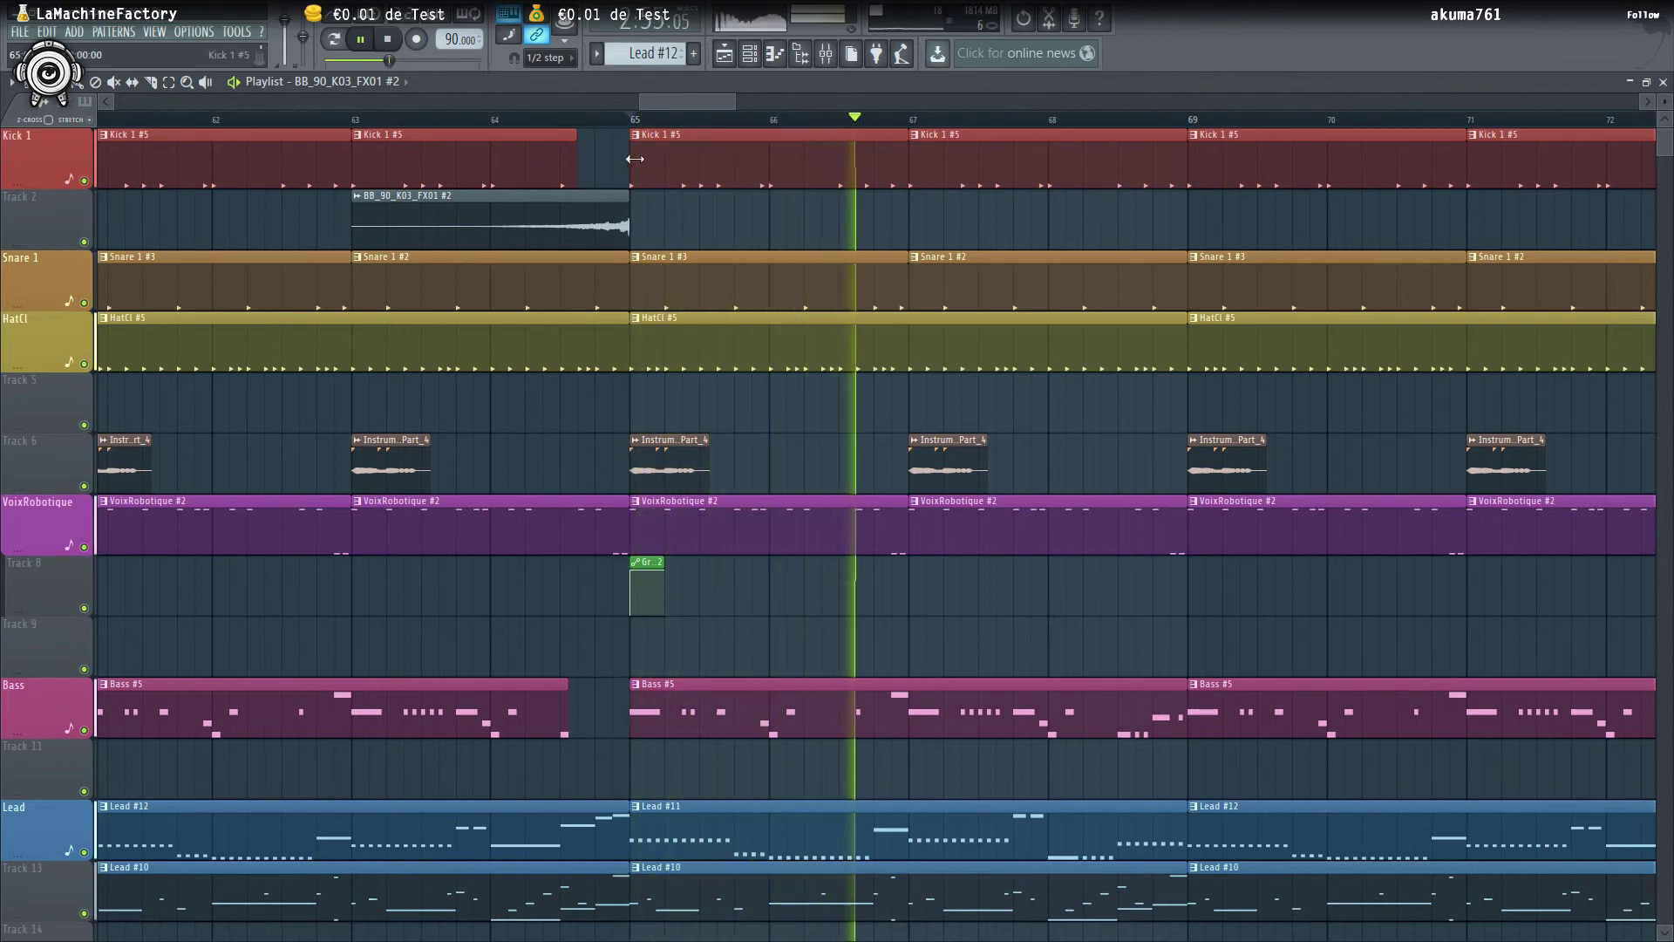
pyautogui.press('space')
# Play the extended arrangement from bar 57 past the bar 65 transition, then stop playback
pyautogui.scroll(-5, 713, 135)
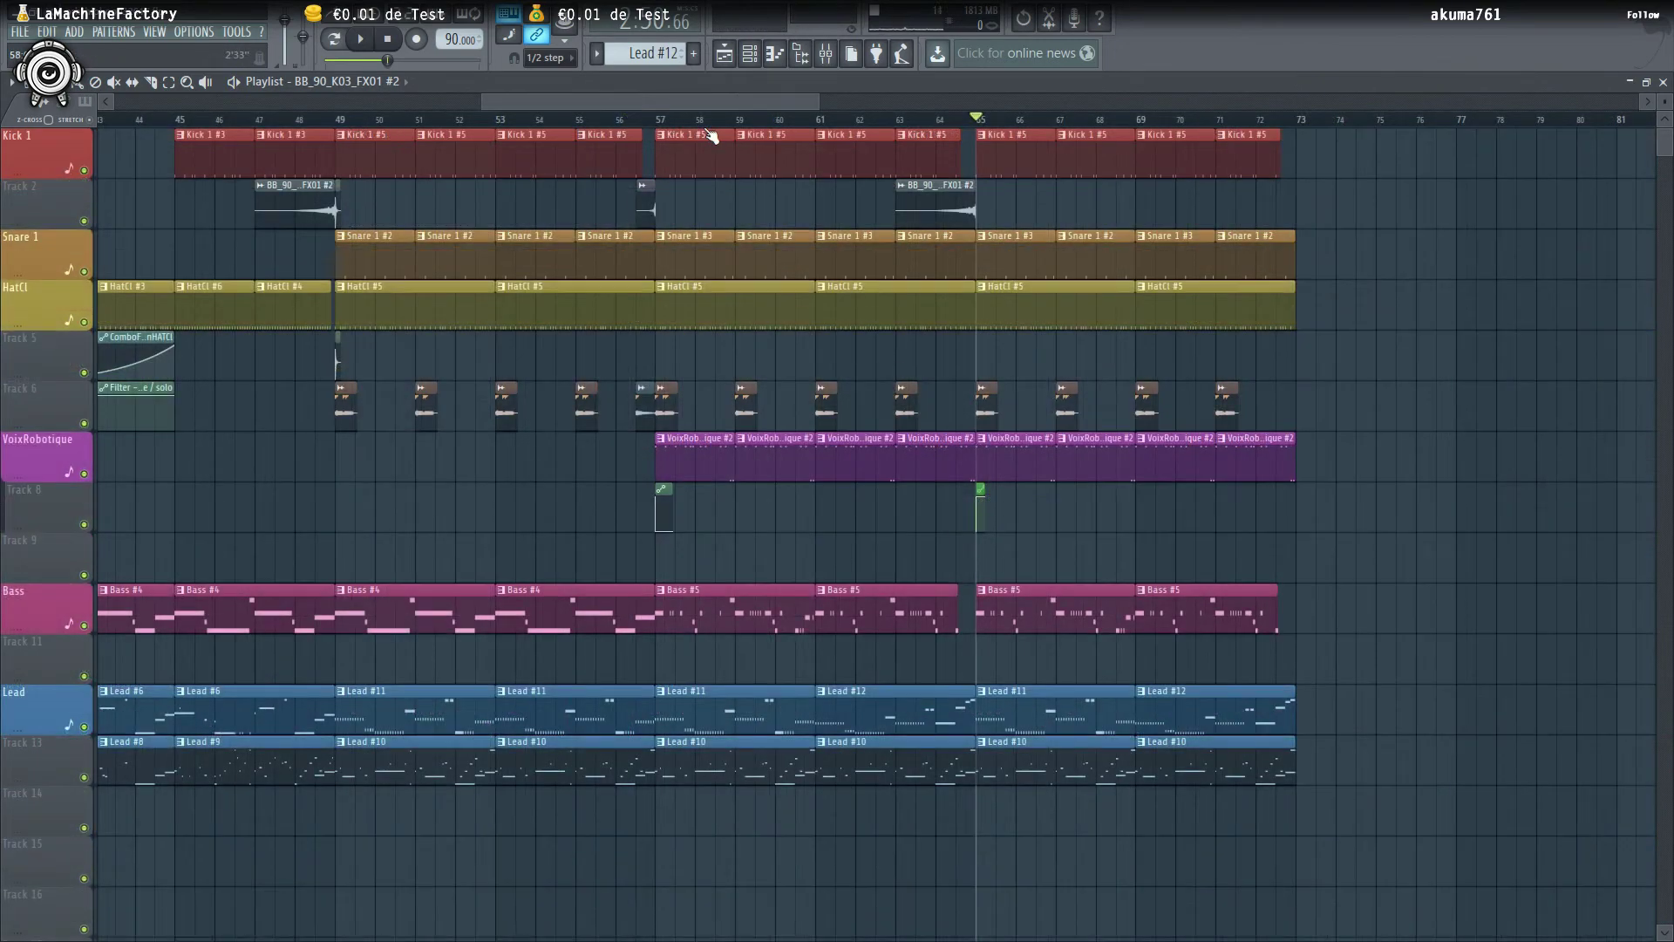
pyautogui.click(667, 128)
pyautogui.press('space')
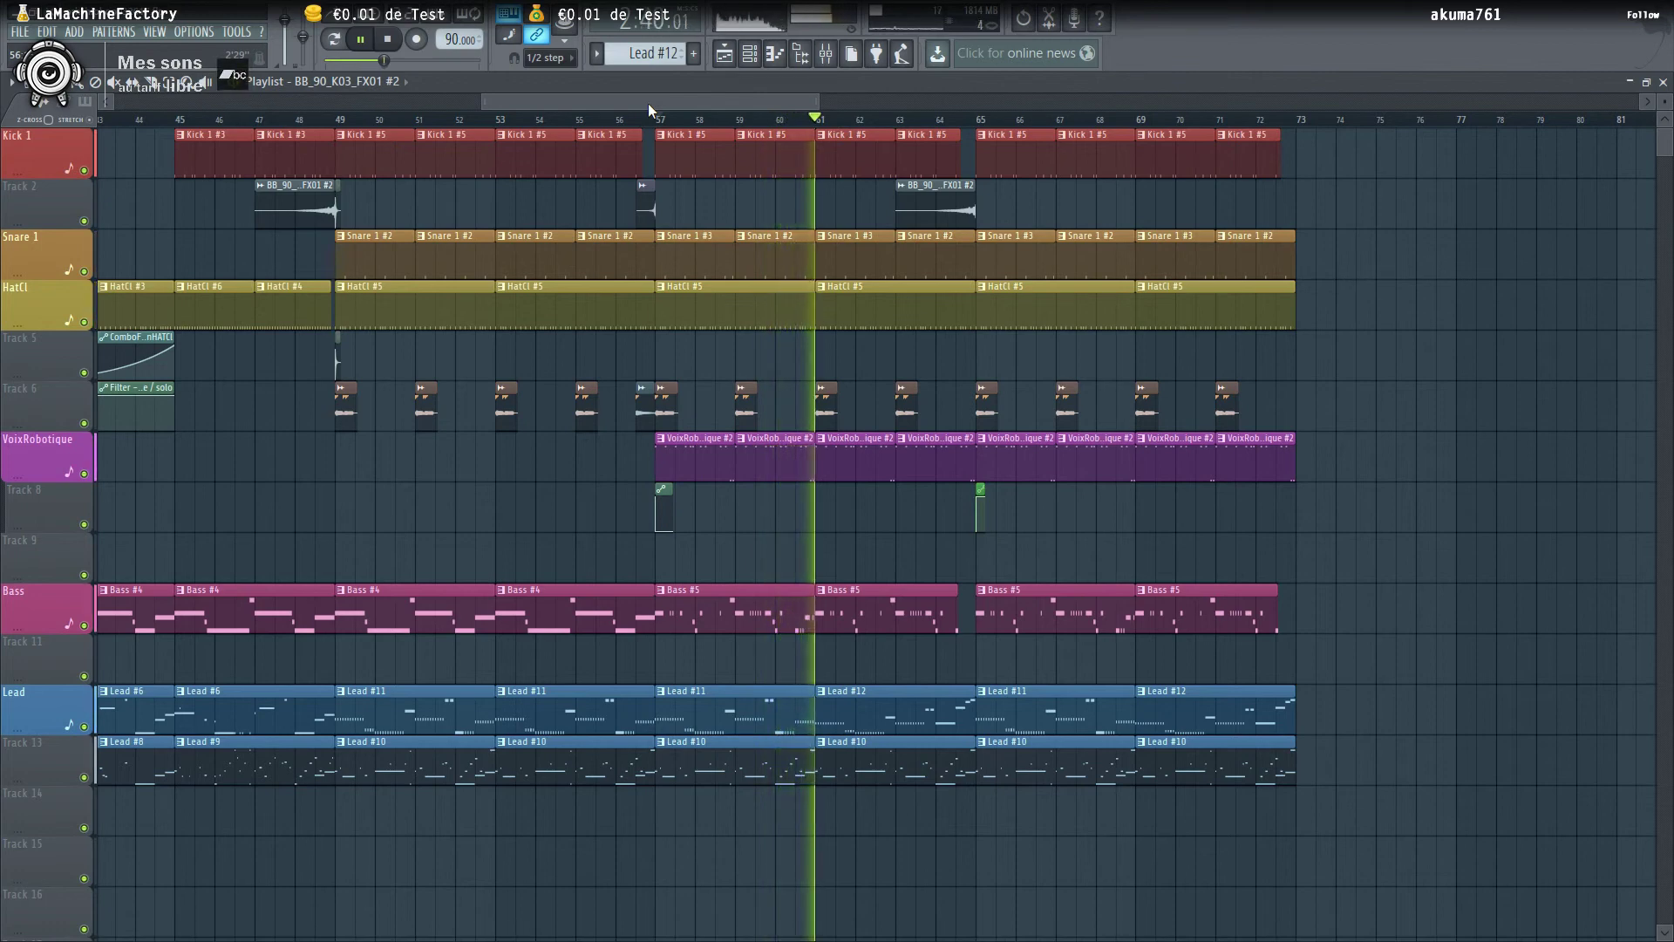
pyautogui.moveTo(647, 102); pyautogui.dragTo(707, 113)
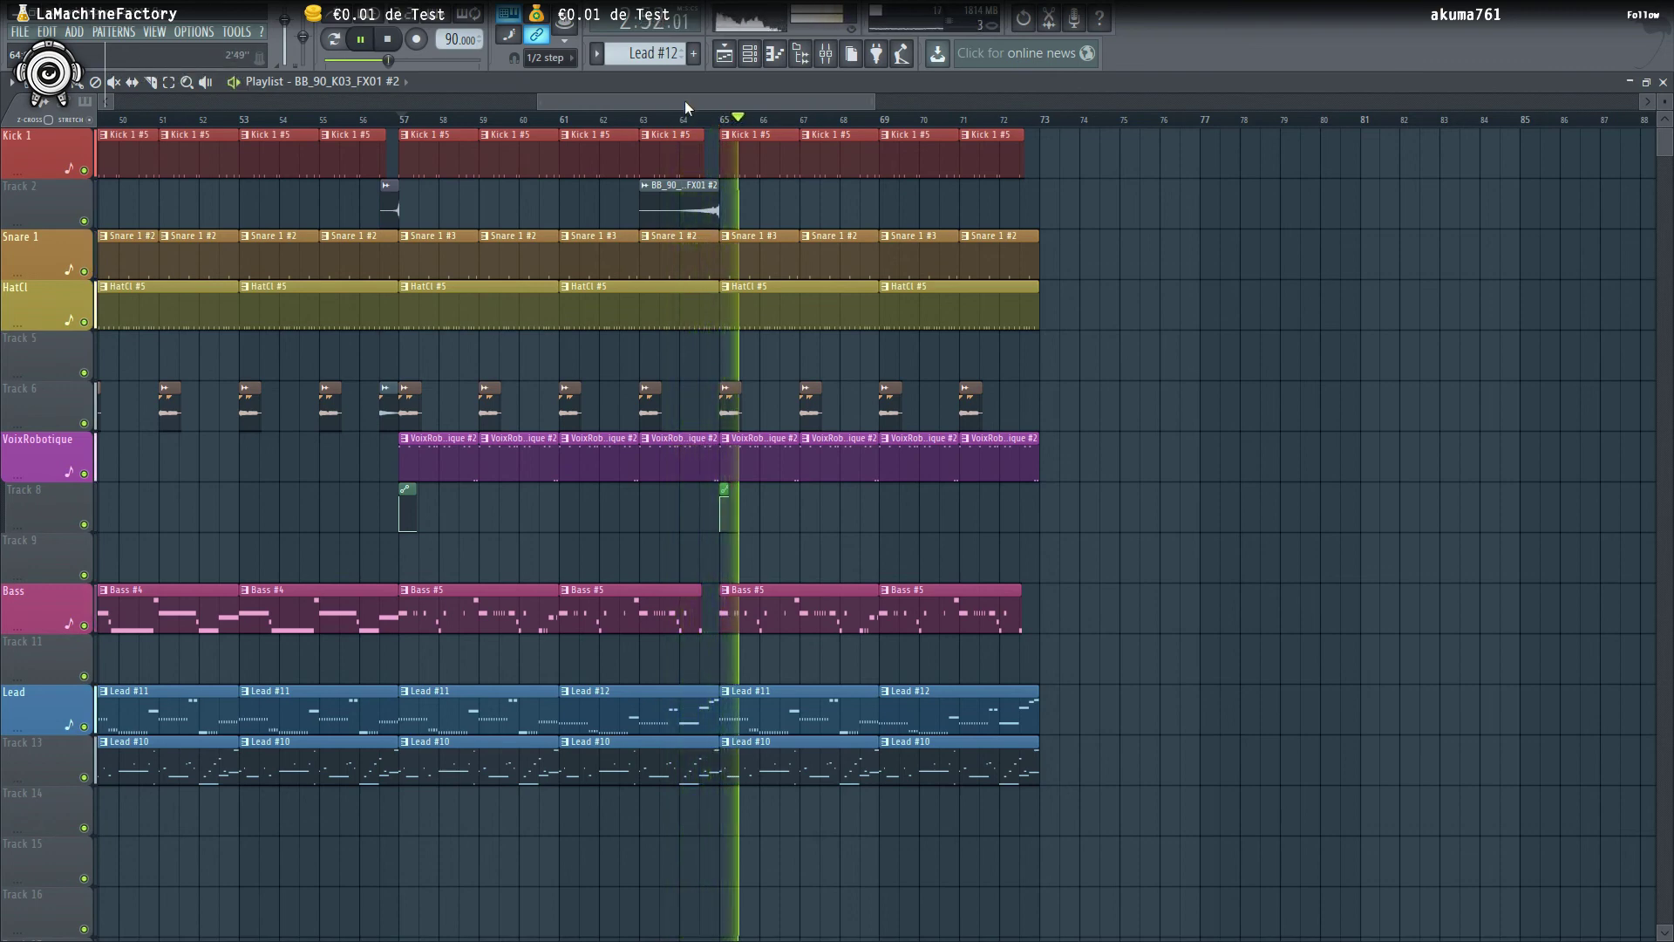
pyautogui.moveTo(684, 101); pyautogui.dragTo(708, 102)
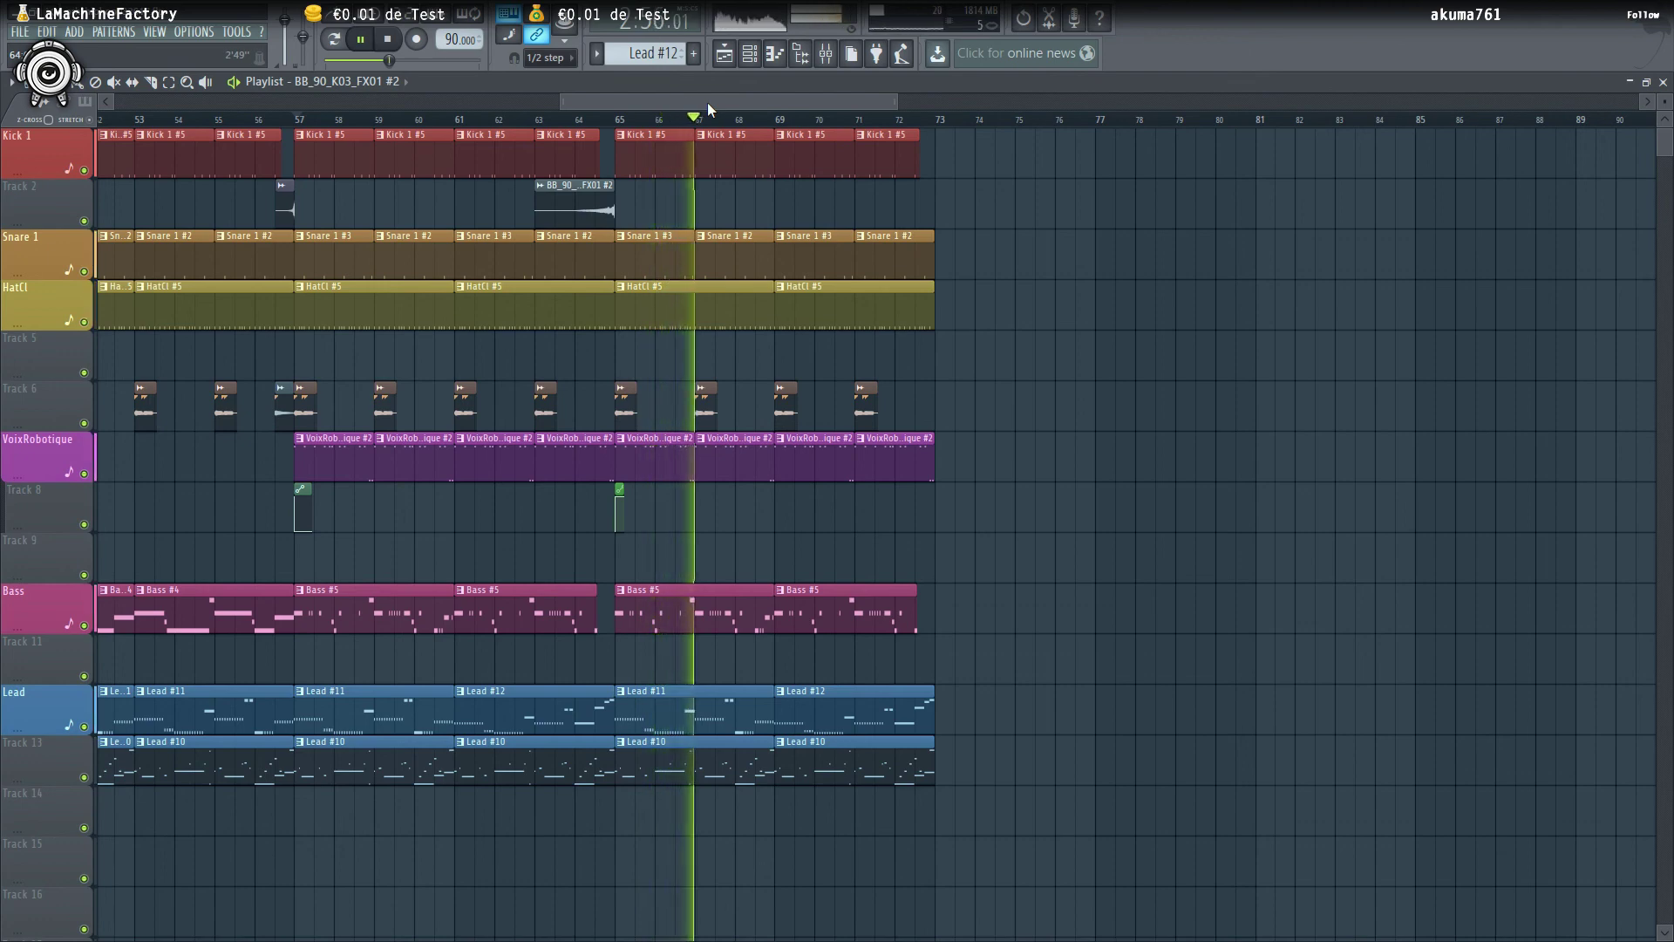
pyautogui.click(360, 41)
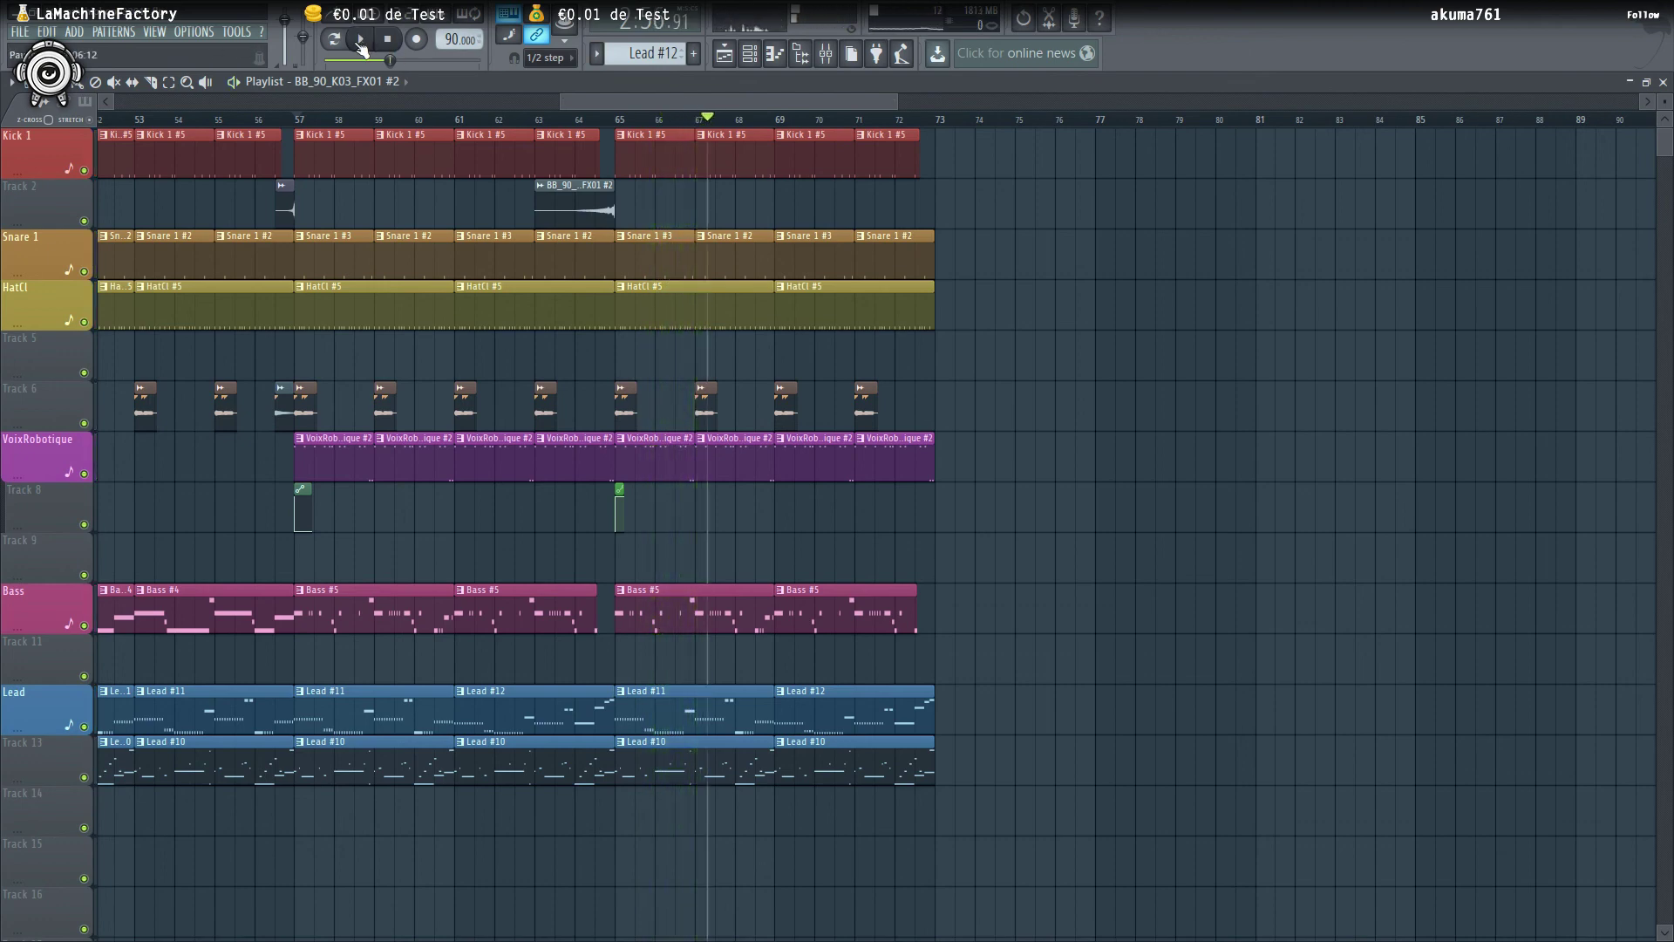